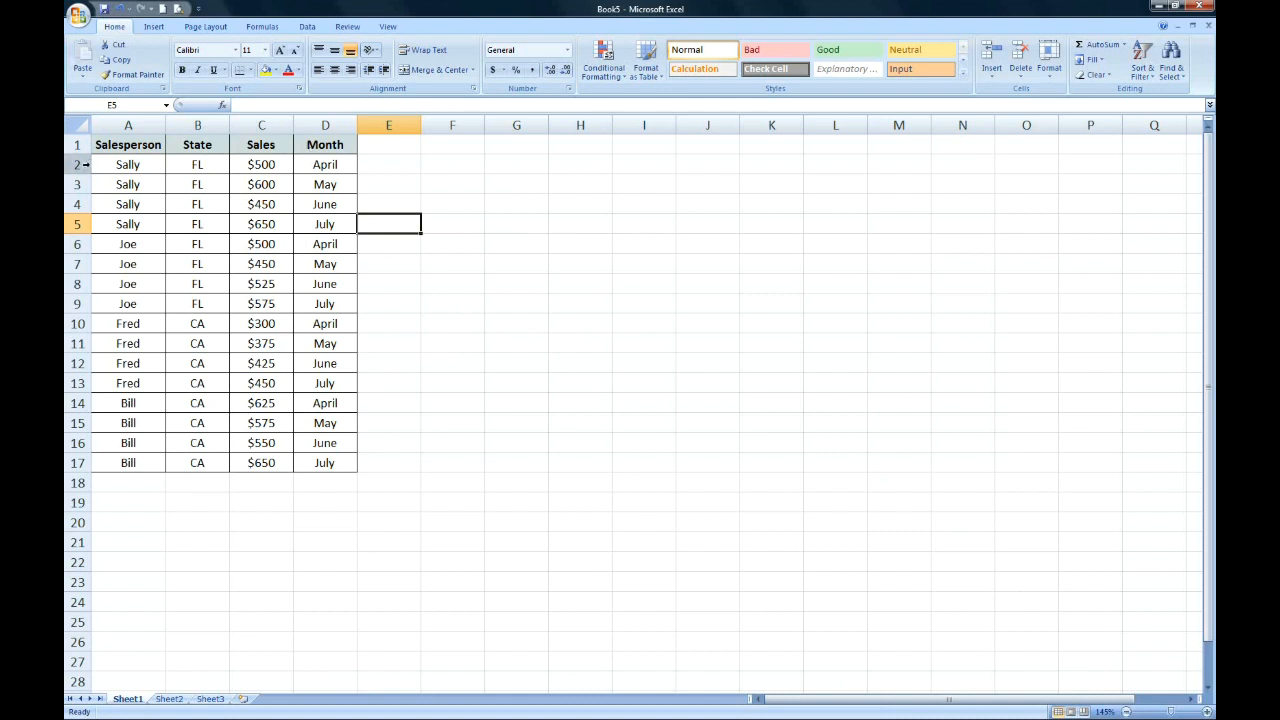
- Turn on filtering for the header row of the sales table
{"action": "mouse_move", "coordinate": [80, 164]}
{"action": "left_mouse_down"}
{"action": "mouse_move", "coordinate": [84, 366]}
{"action": "mouse_move", "coordinate": [80, 164]}
{"action": "left_mouse_up"}
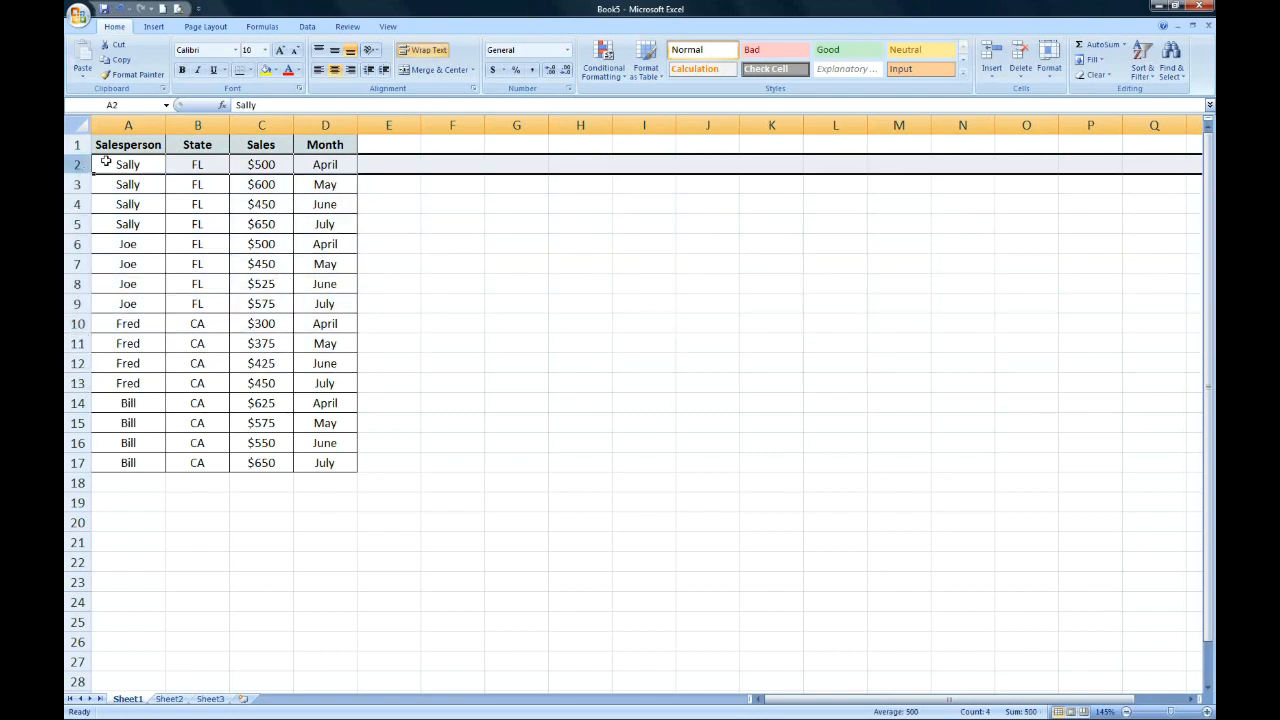
{"action": "left_click", "coordinate": [109, 163]}
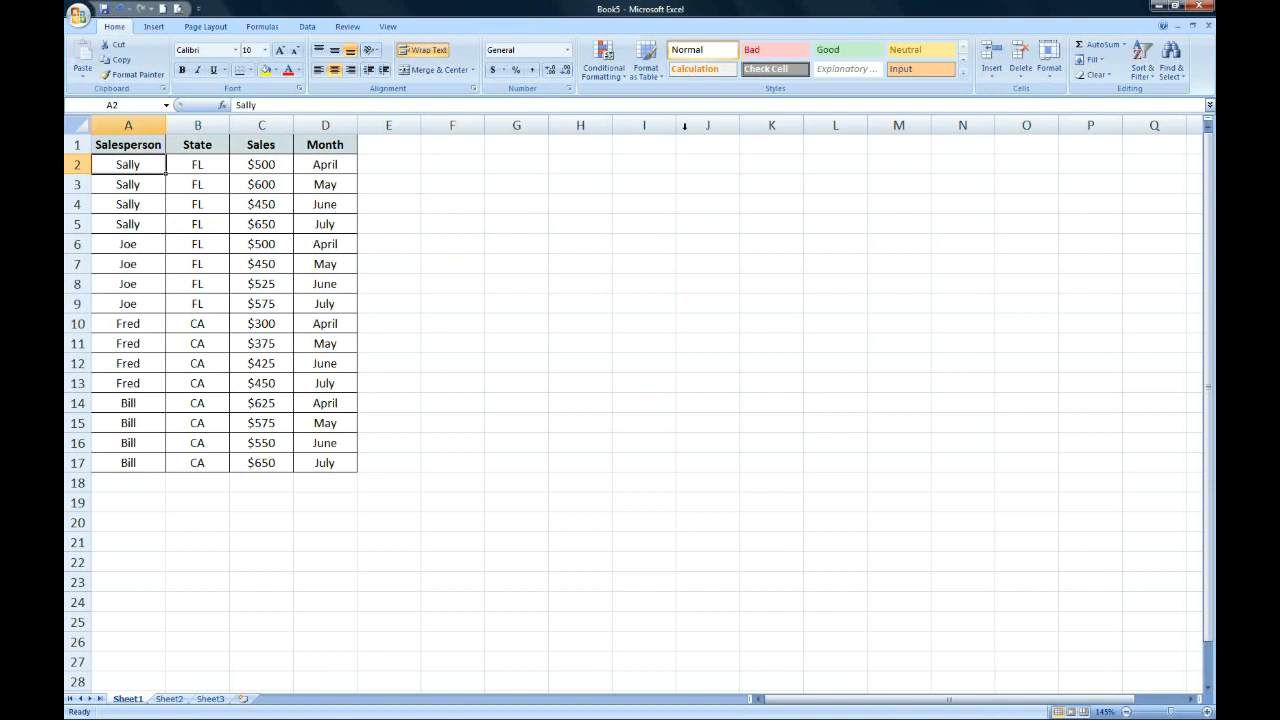
{"action": "left_click", "coordinate": [1143, 71]}
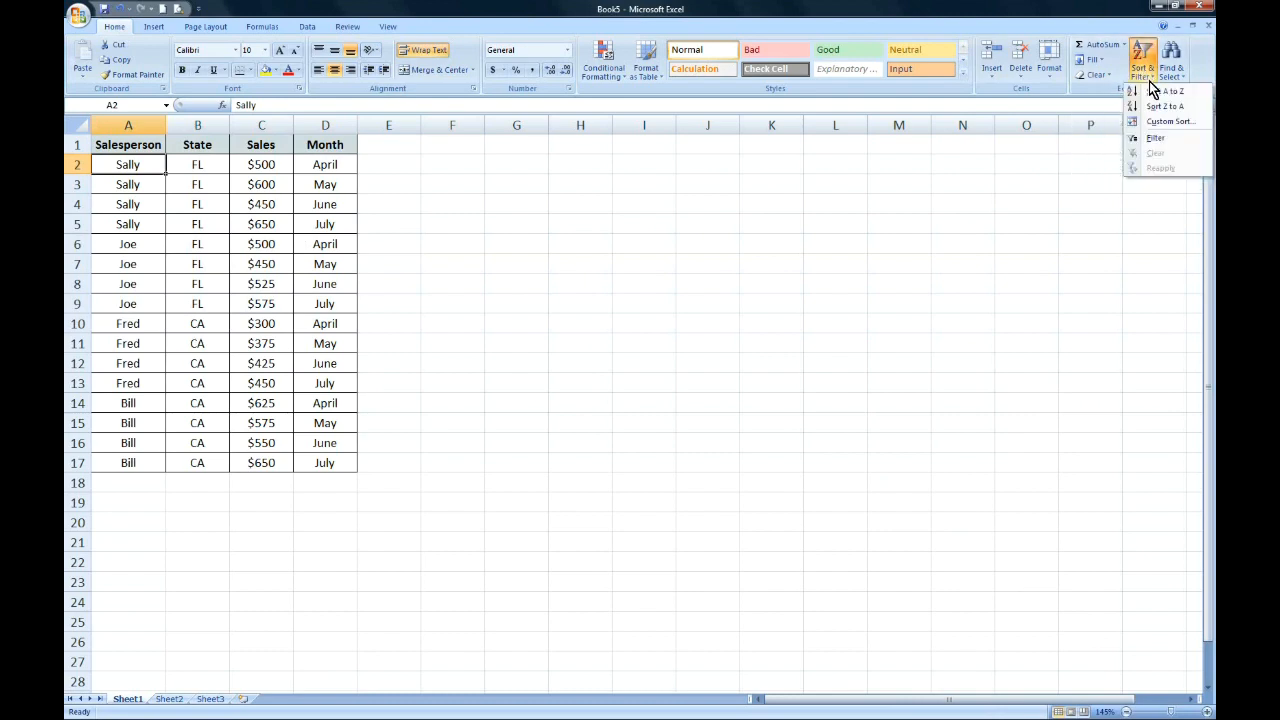
{"action": "left_click", "coordinate": [1155, 140]}
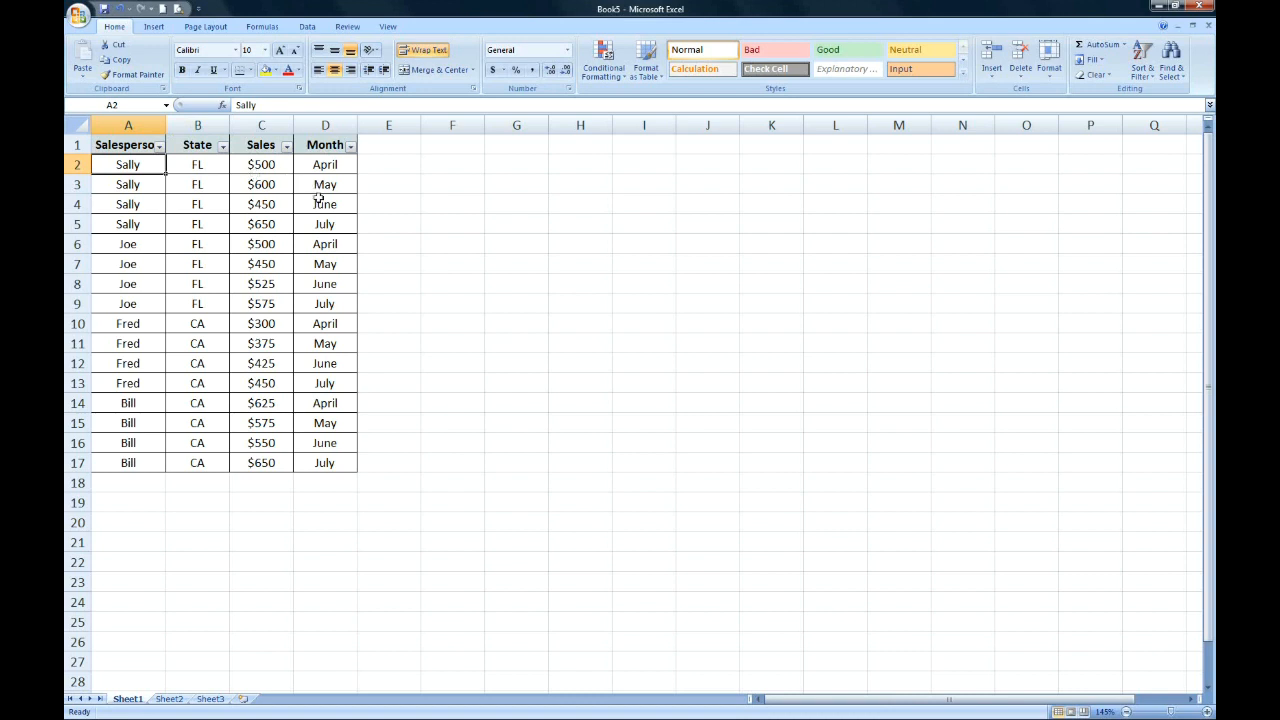
{"action": "left_click_drag", "start_coordinate": [124, 143], "coordinate": [310, 375]}
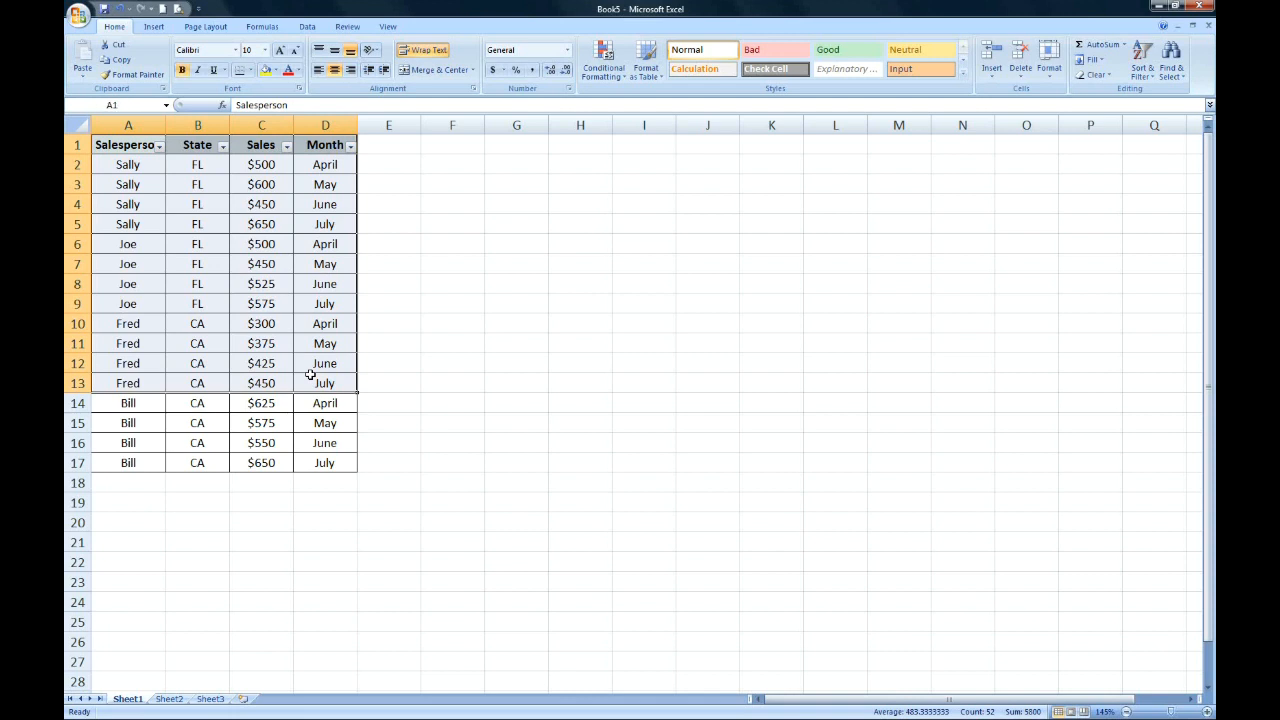
{"action": "left_click", "coordinate": [130, 148]}
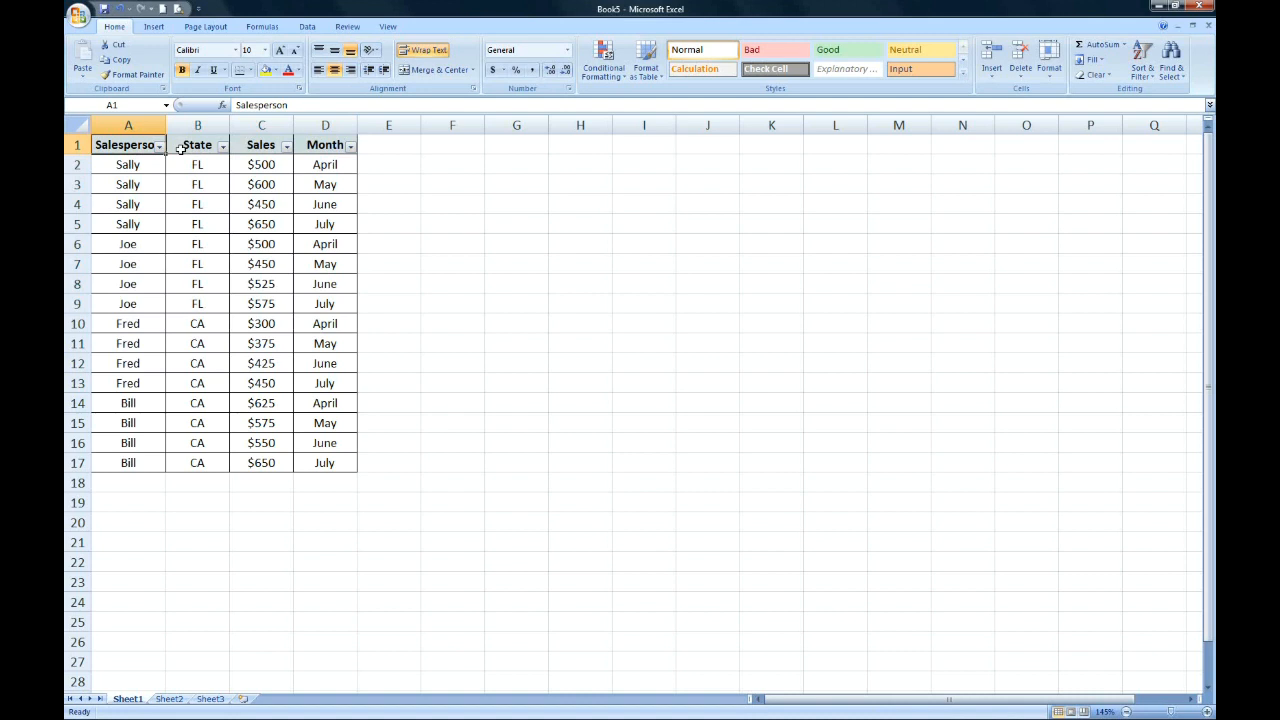
- Filter the Salesperson column to exclude the first and third salespeople in the filter list
{"action": "left_click", "coordinate": [159, 146]}
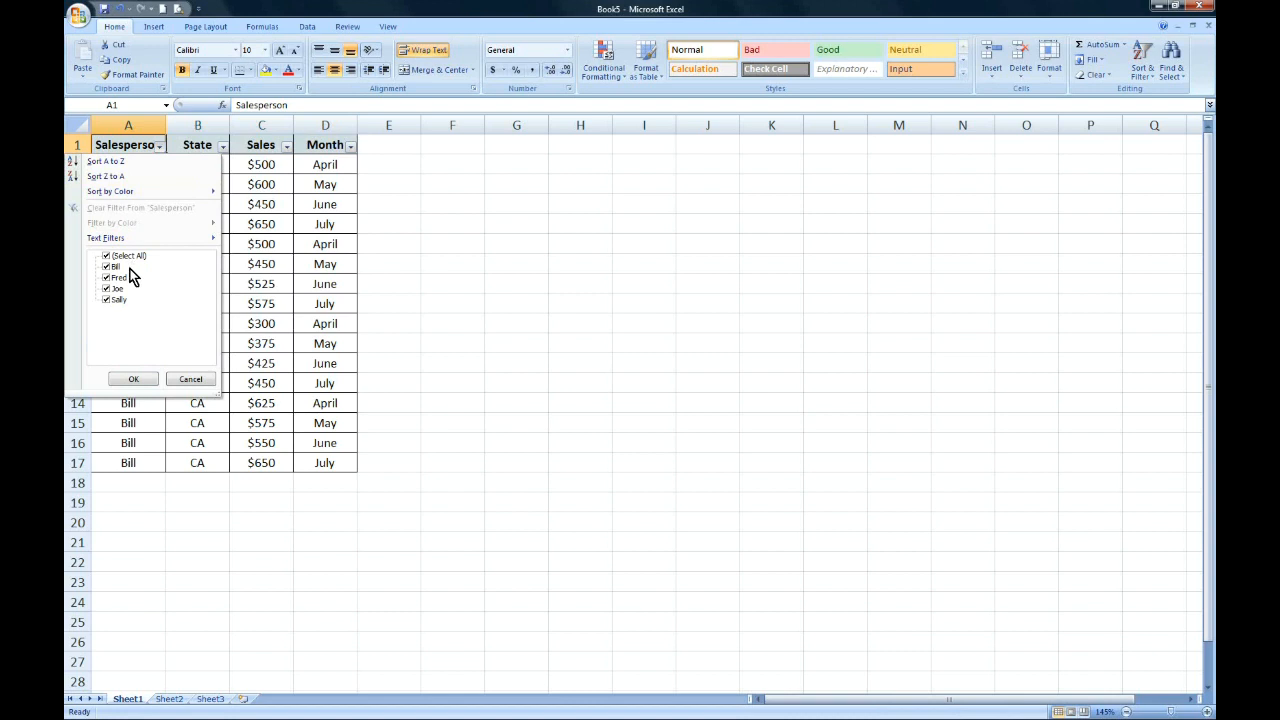
{"action": "left_click", "coordinate": [161, 149]}
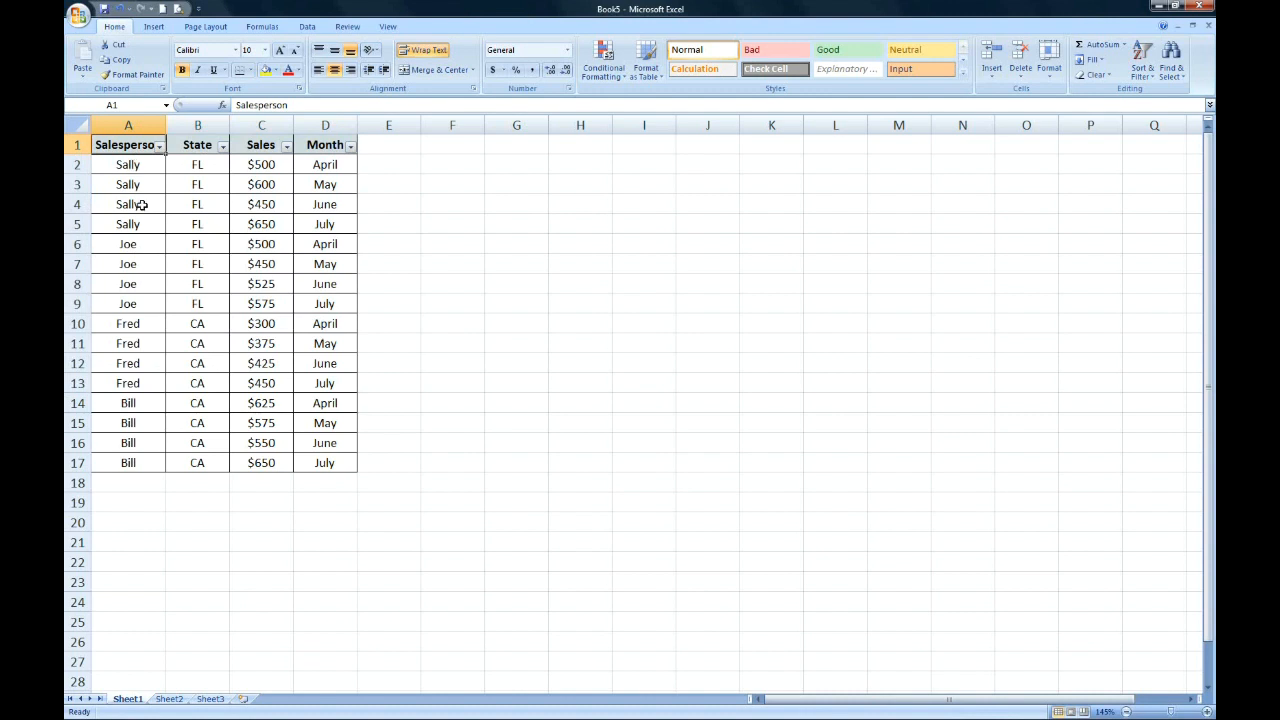
{"action": "left_click", "coordinate": [159, 147]}
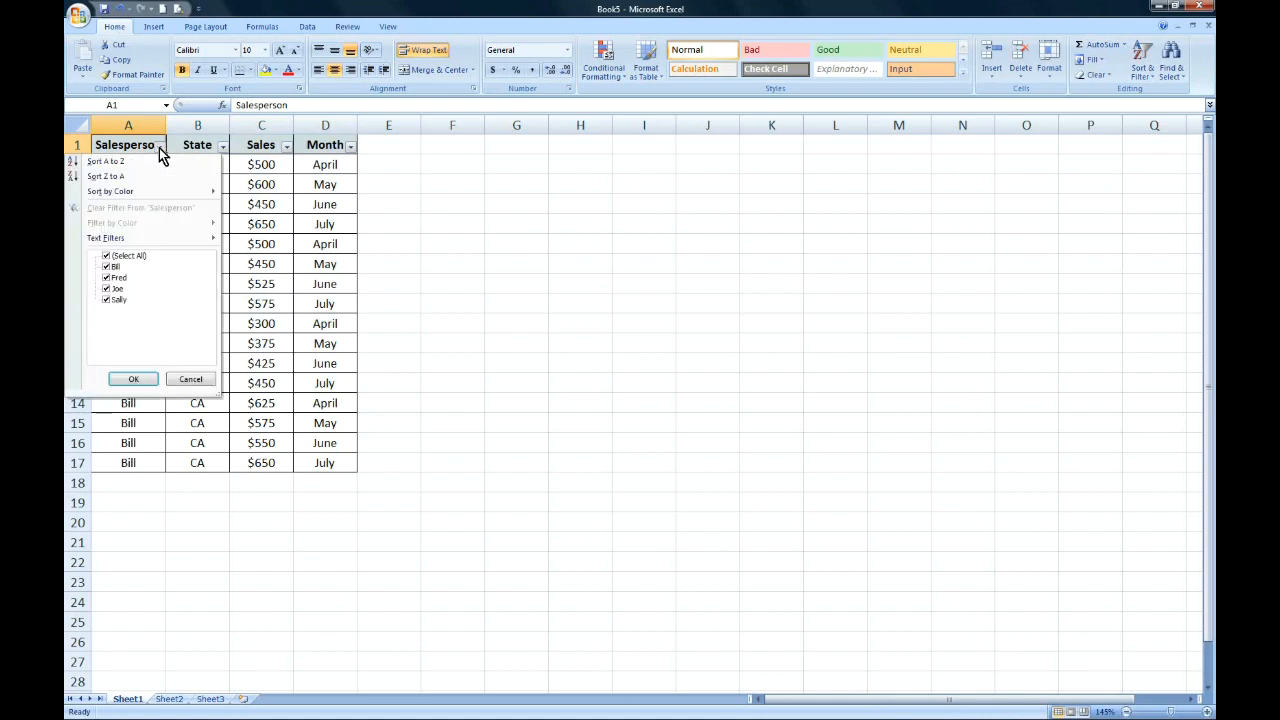
{"action": "left_click", "coordinate": [106, 266]}
{"action": "left_click", "coordinate": [112, 289]}
{"action": "left_click", "coordinate": [134, 379]}
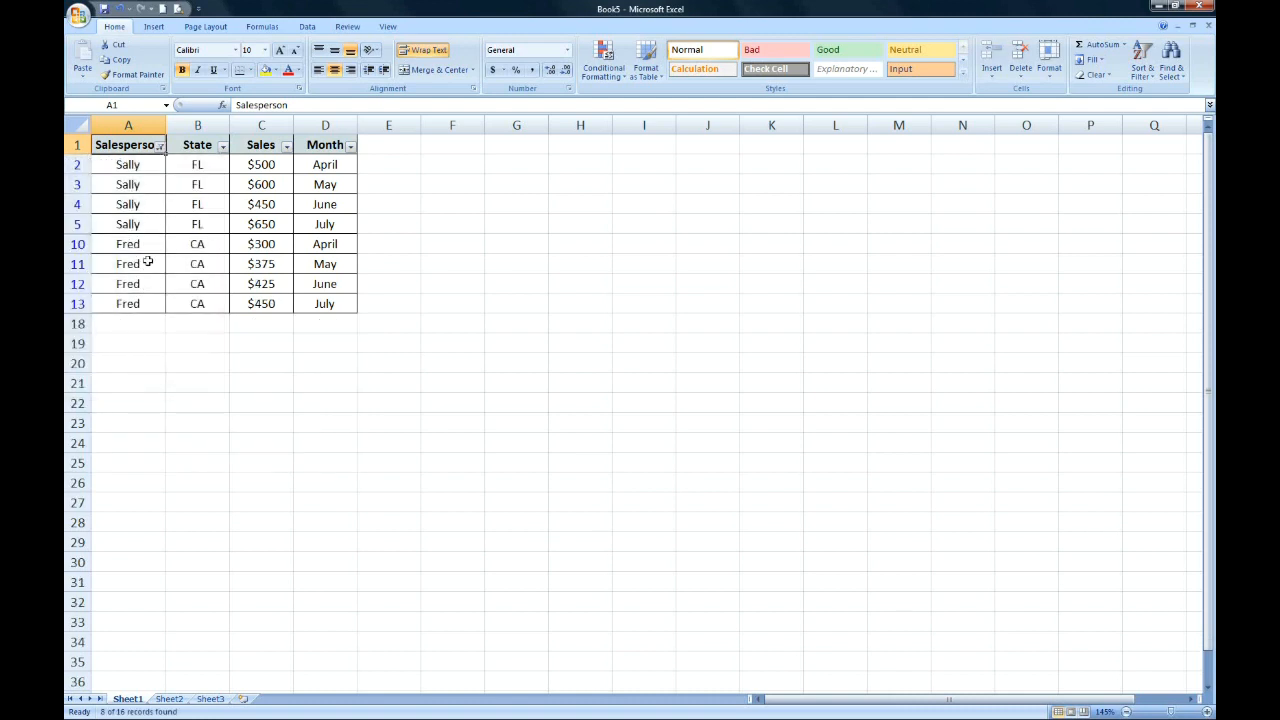
- Change the Salesperson filter to show only the first and last salespeople in the list
{"action": "left_click", "coordinate": [160, 147]}
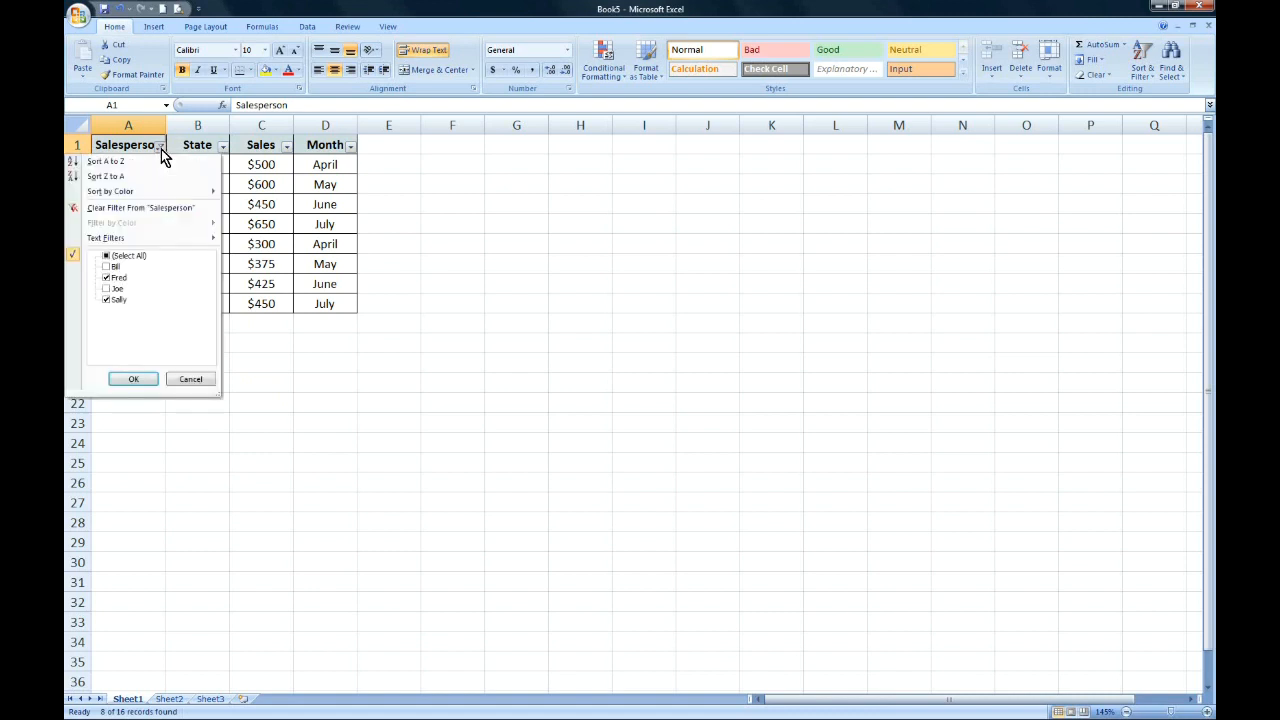
{"action": "left_click", "coordinate": [106, 267]}
{"action": "left_click", "coordinate": [107, 277]}
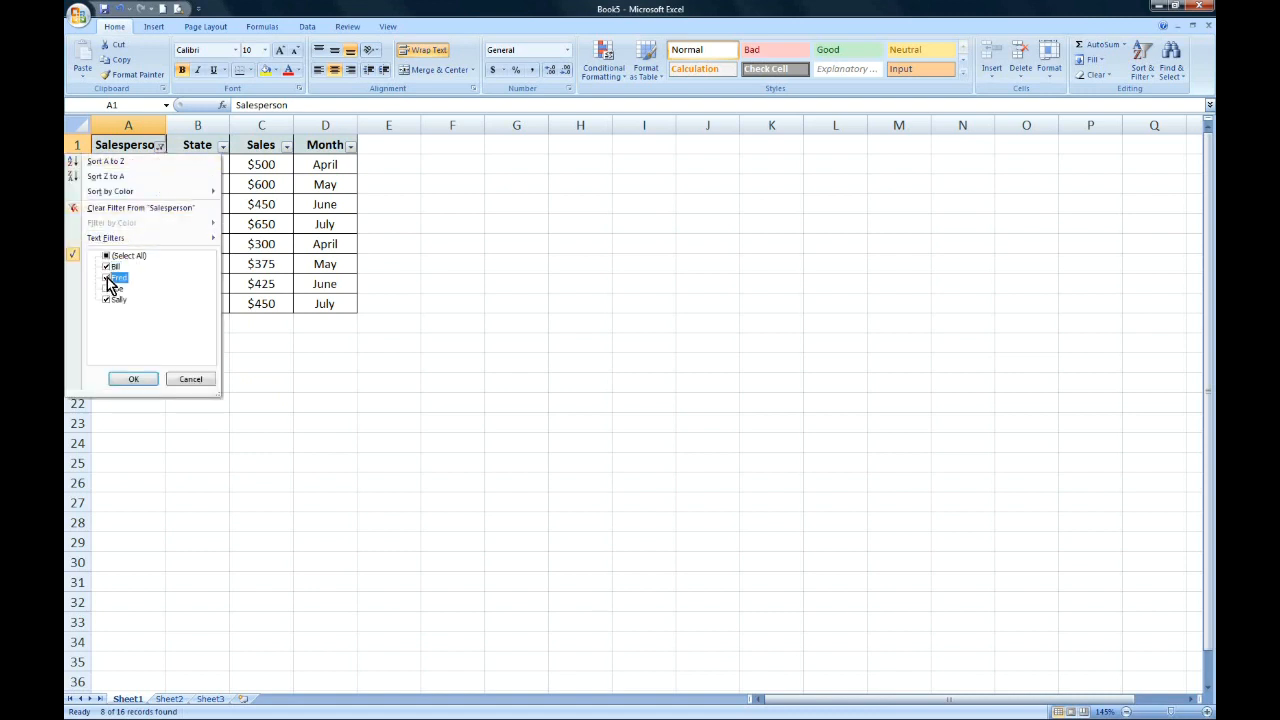
{"action": "left_click", "coordinate": [133, 380]}
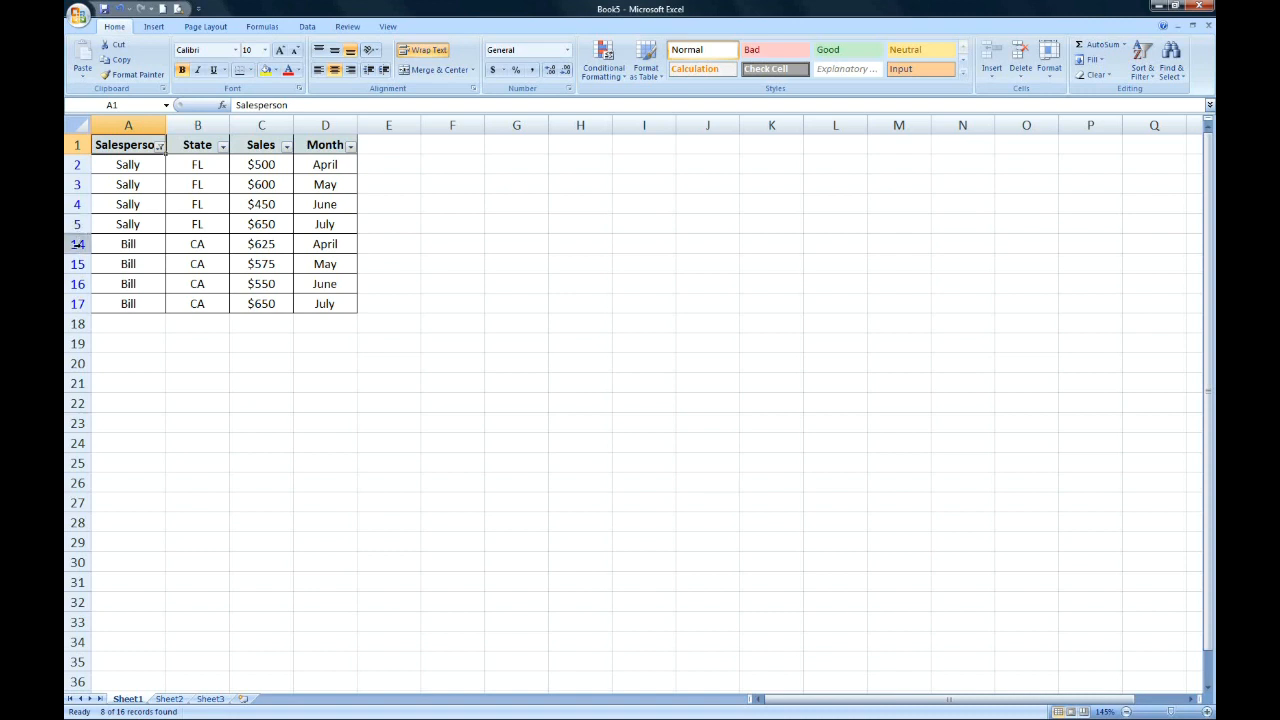
- Clear the filter from the Salesperson column and review its list of filter values
{"action": "left_click", "coordinate": [159, 146]}
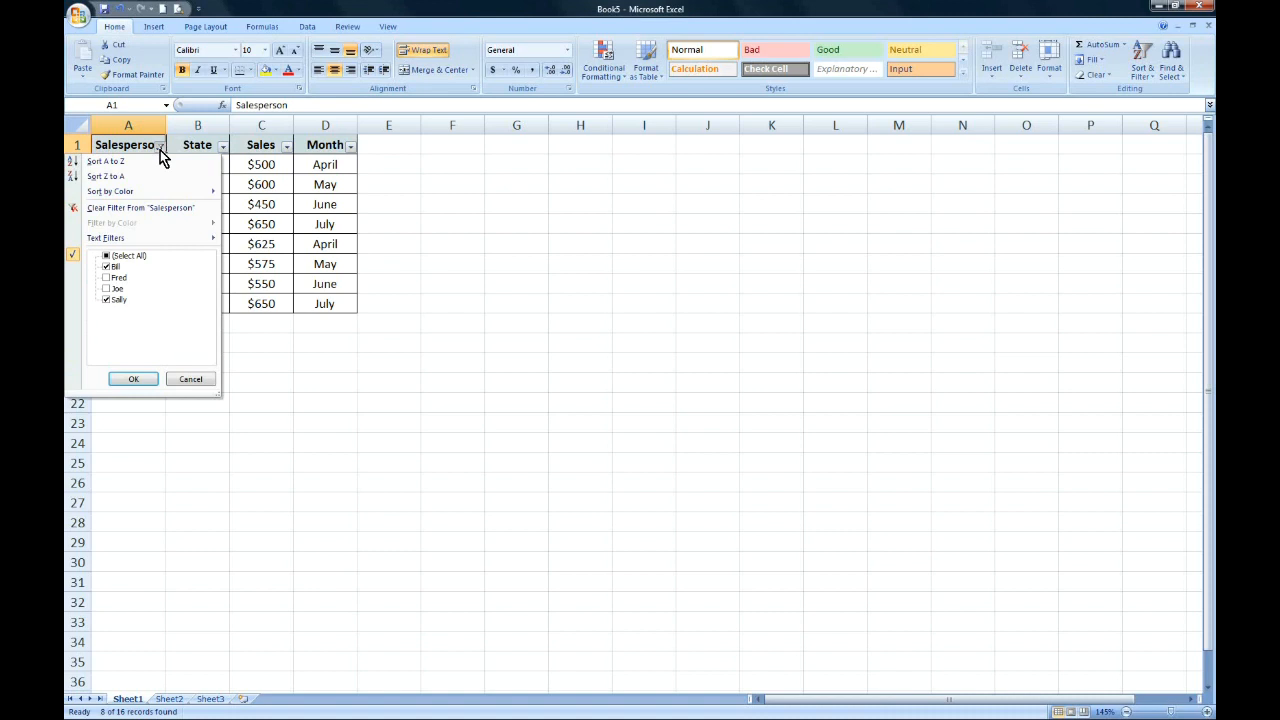
{"action": "left_click", "coordinate": [107, 257]}
{"action": "left_click", "coordinate": [114, 208]}
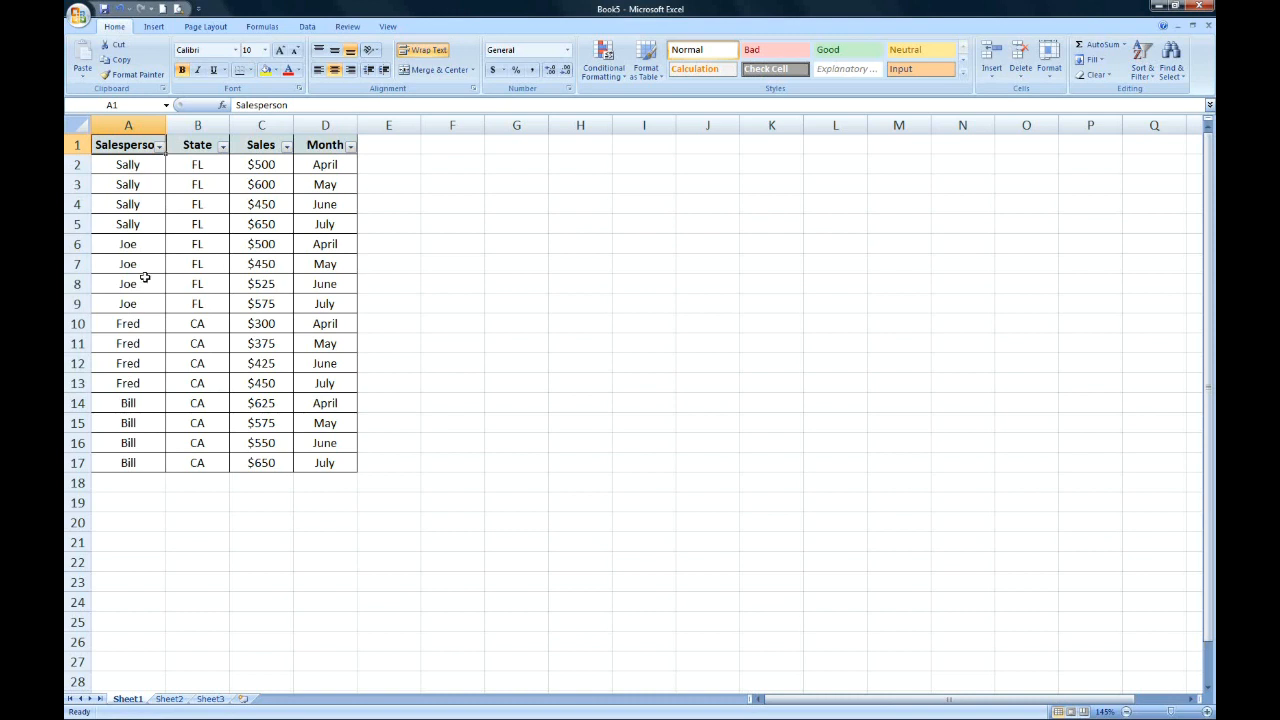
{"action": "left_click", "coordinate": [160, 148]}
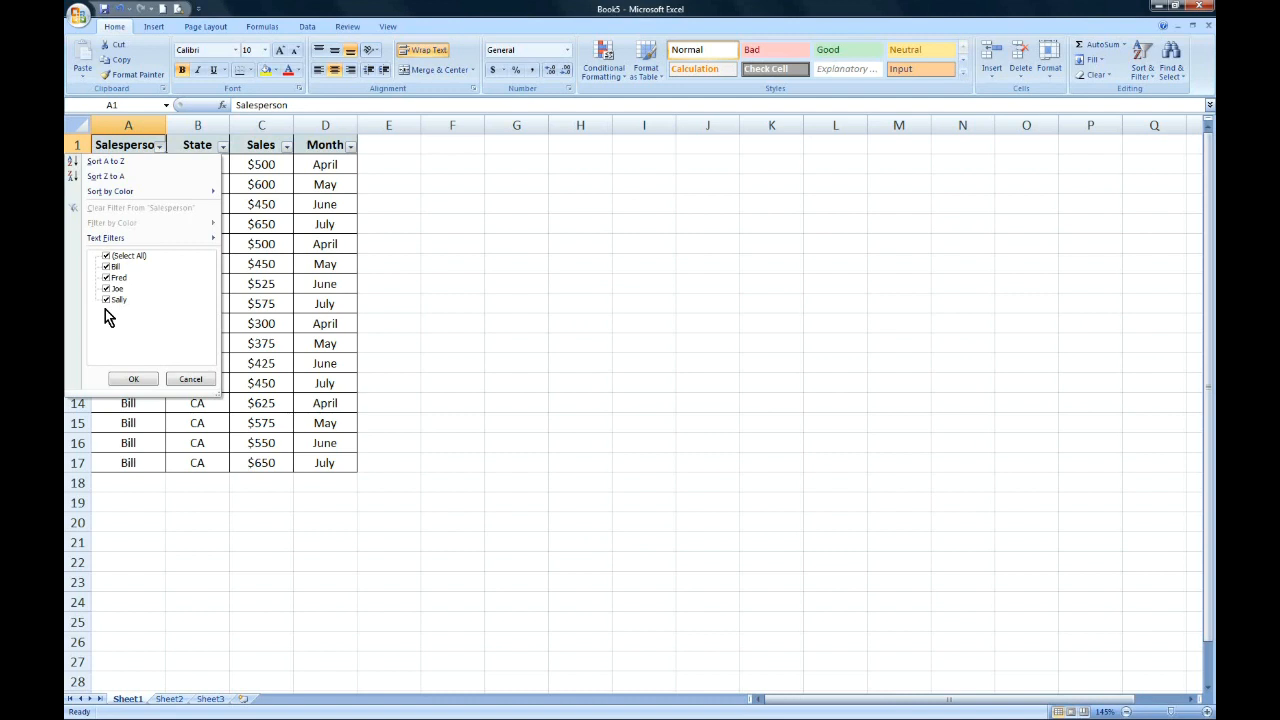
{"action": "left_click", "coordinate": [180, 379]}
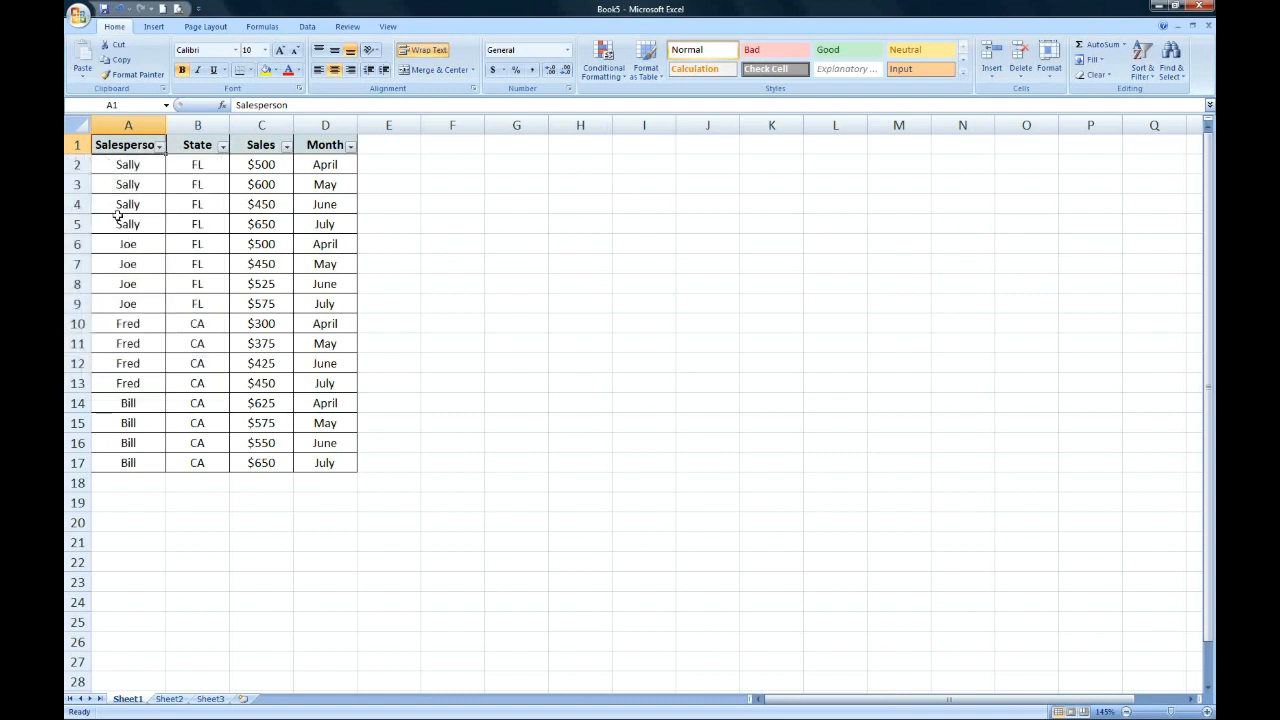
- Replace the salesperson in cell A5 with "Silly" and check the Salesperson column's filter values
{"action": "left_click", "coordinate": [121, 224]}
{"action": "type", "text": "Sally"}
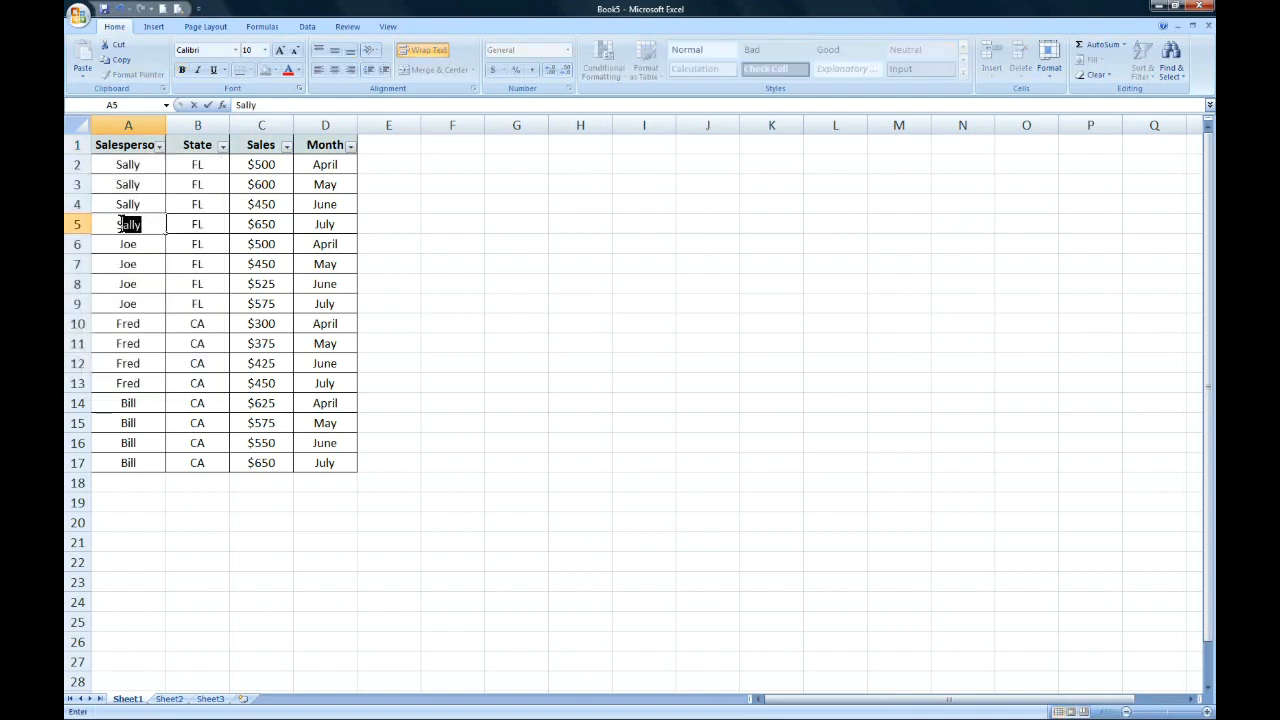
{"action": "key", "text": "Return"}
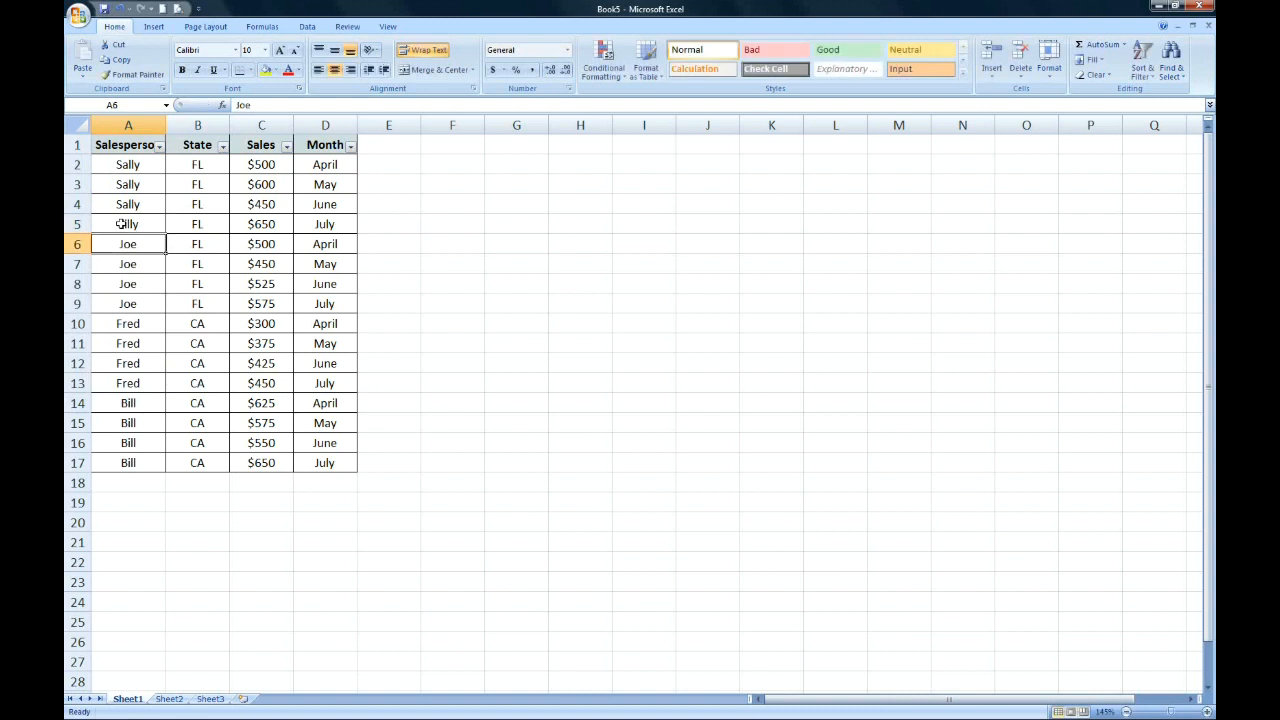
{"action": "left_click", "coordinate": [159, 146]}
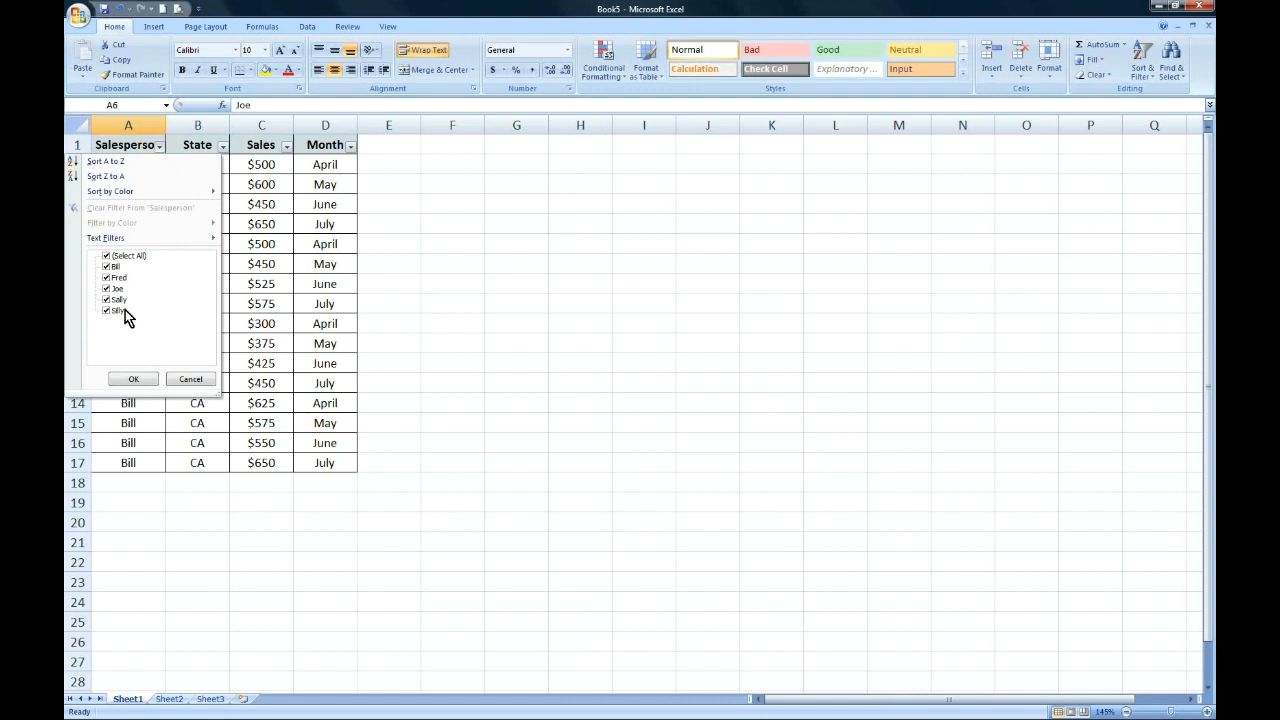
{"action": "left_click", "coordinate": [157, 147]}
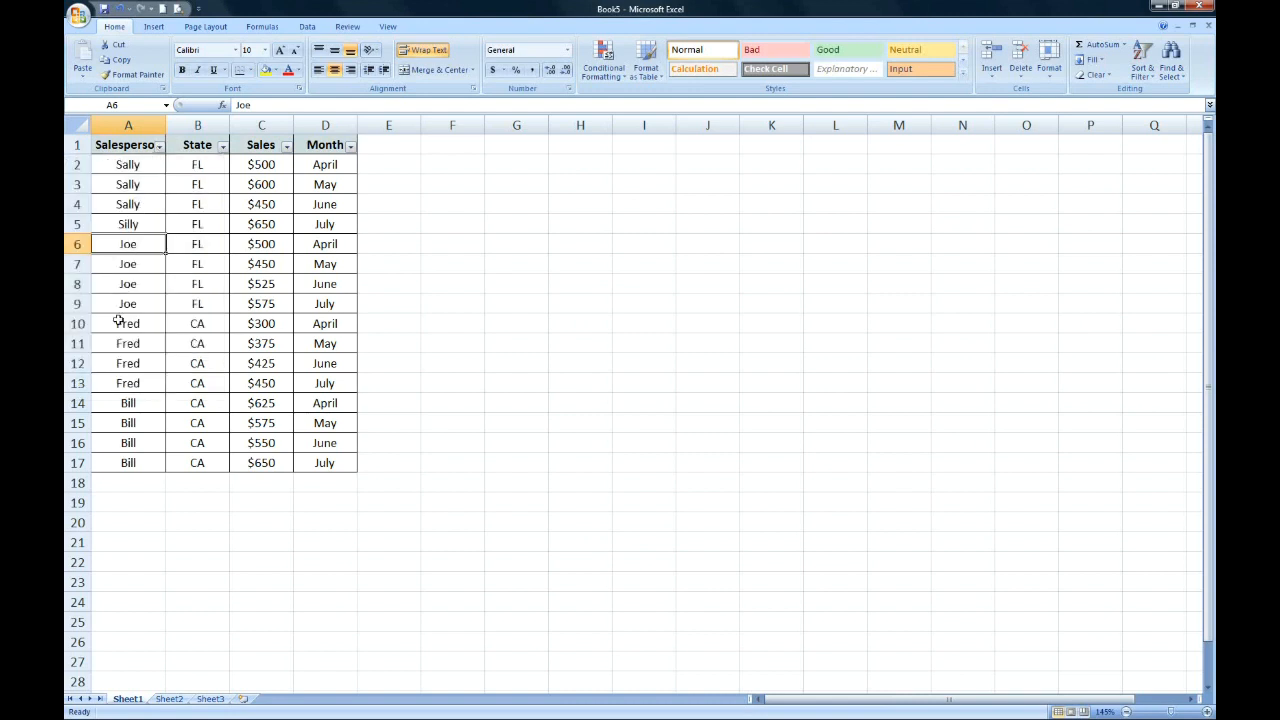
- Review the Salesperson filter values again and undo the last edit to cell A5
{"action": "left_click", "coordinate": [159, 146]}
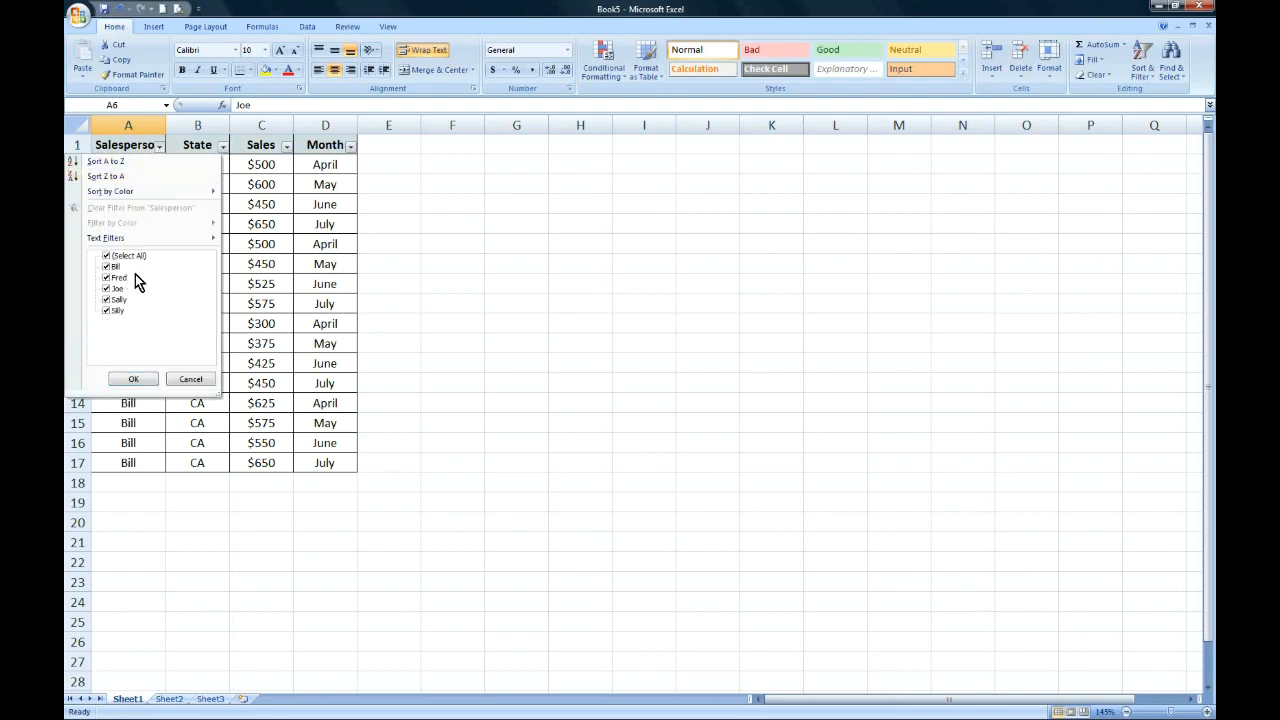
{"action": "left_click", "coordinate": [159, 145]}
{"action": "key", "text": "ctrl+z"}
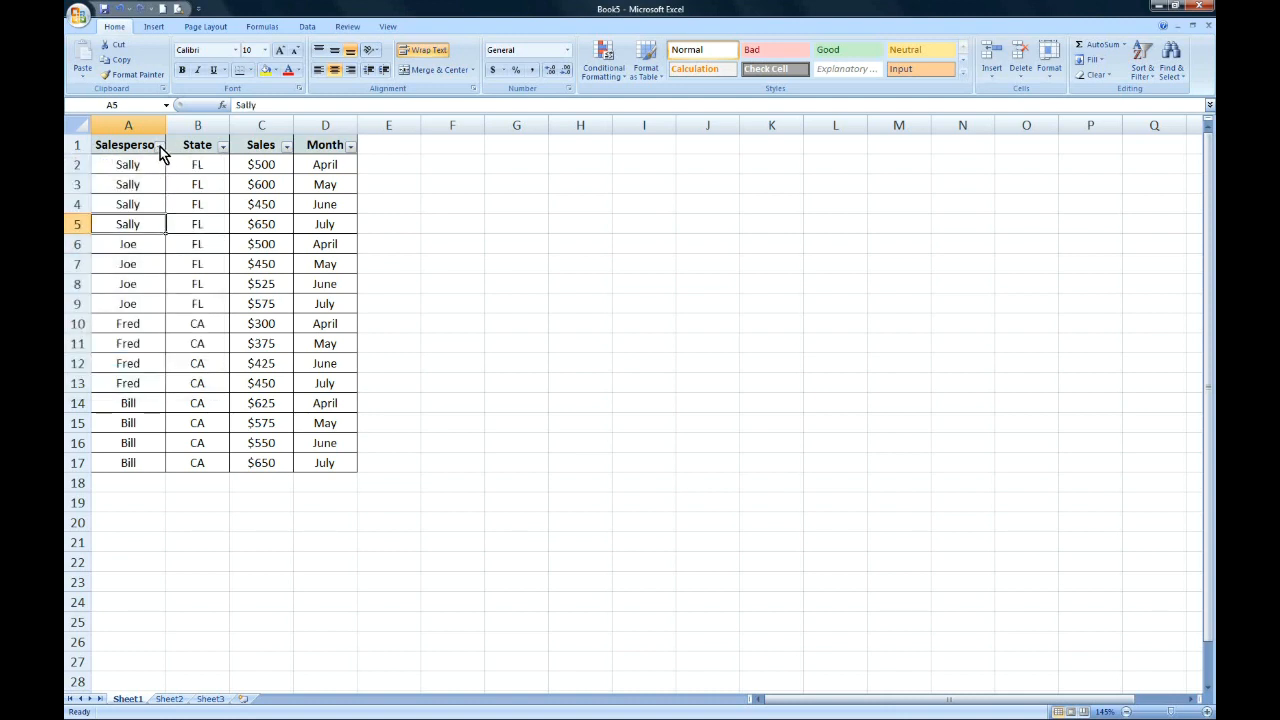
- Sort the table by Salesperson from A to Z, and re-sort it from Z to A
{"action": "left_click", "coordinate": [159, 146]}
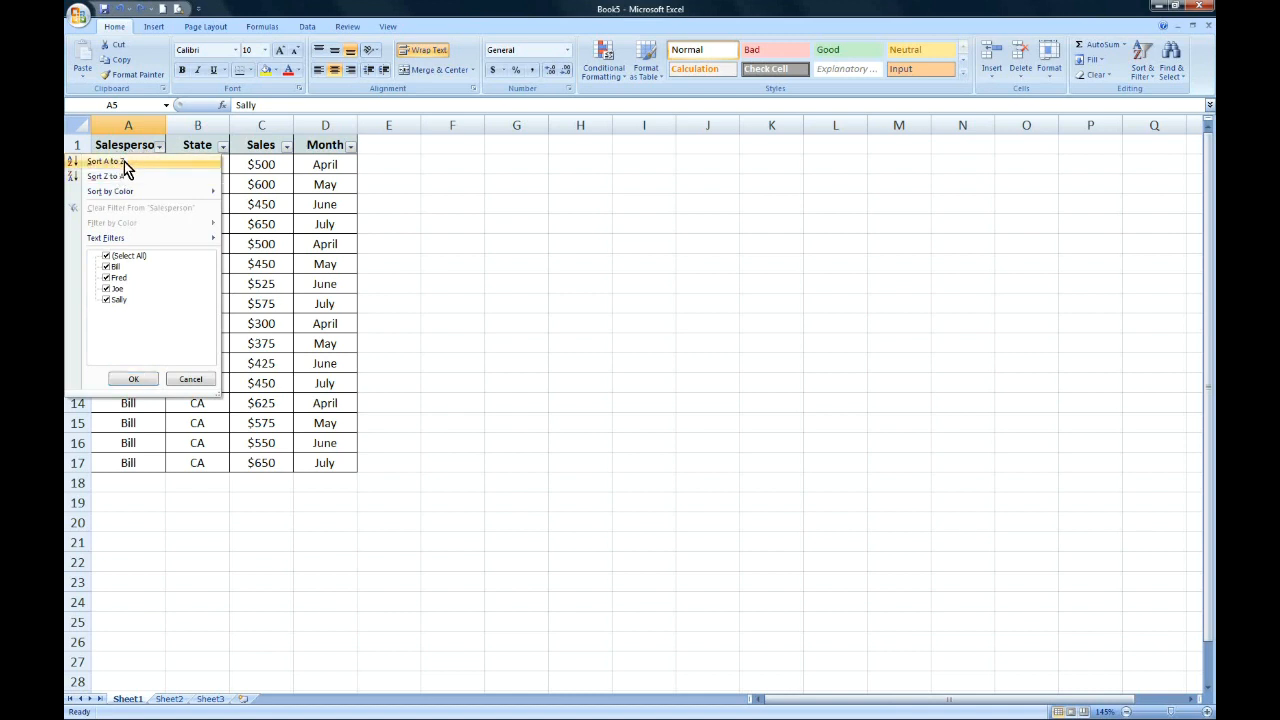
{"action": "left_click", "coordinate": [125, 167]}
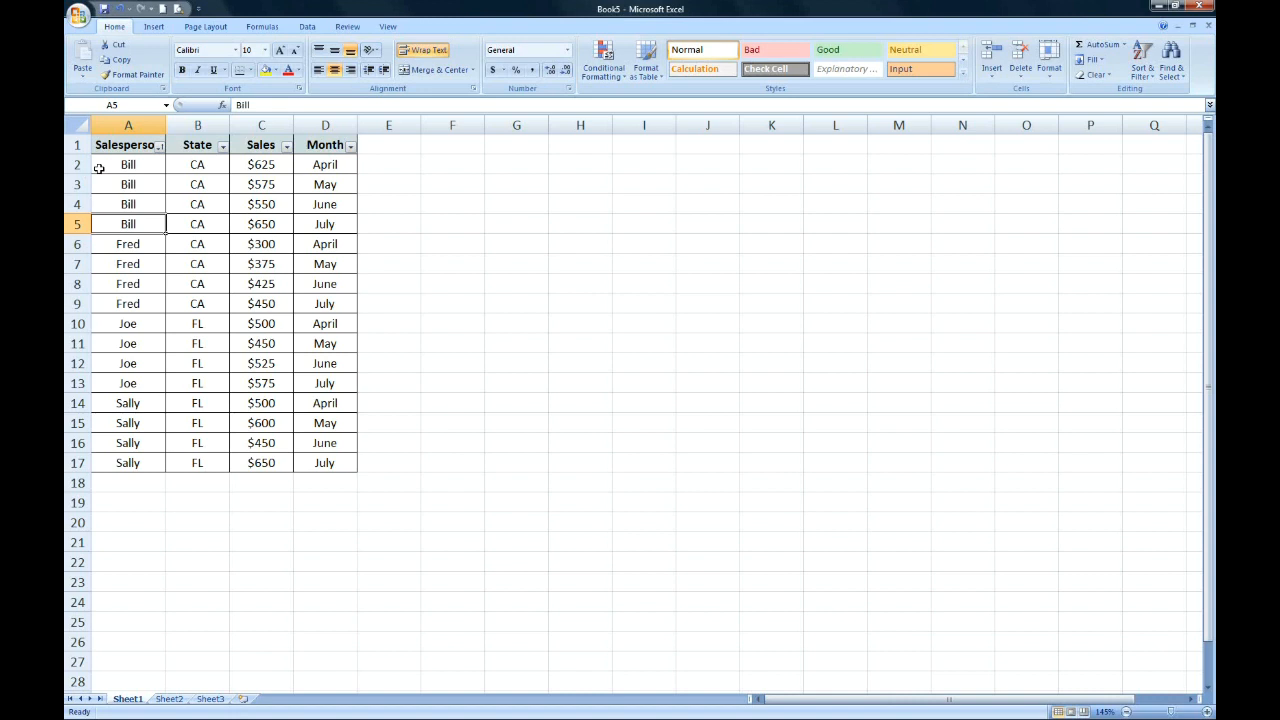
{"action": "left_click", "coordinate": [160, 147]}
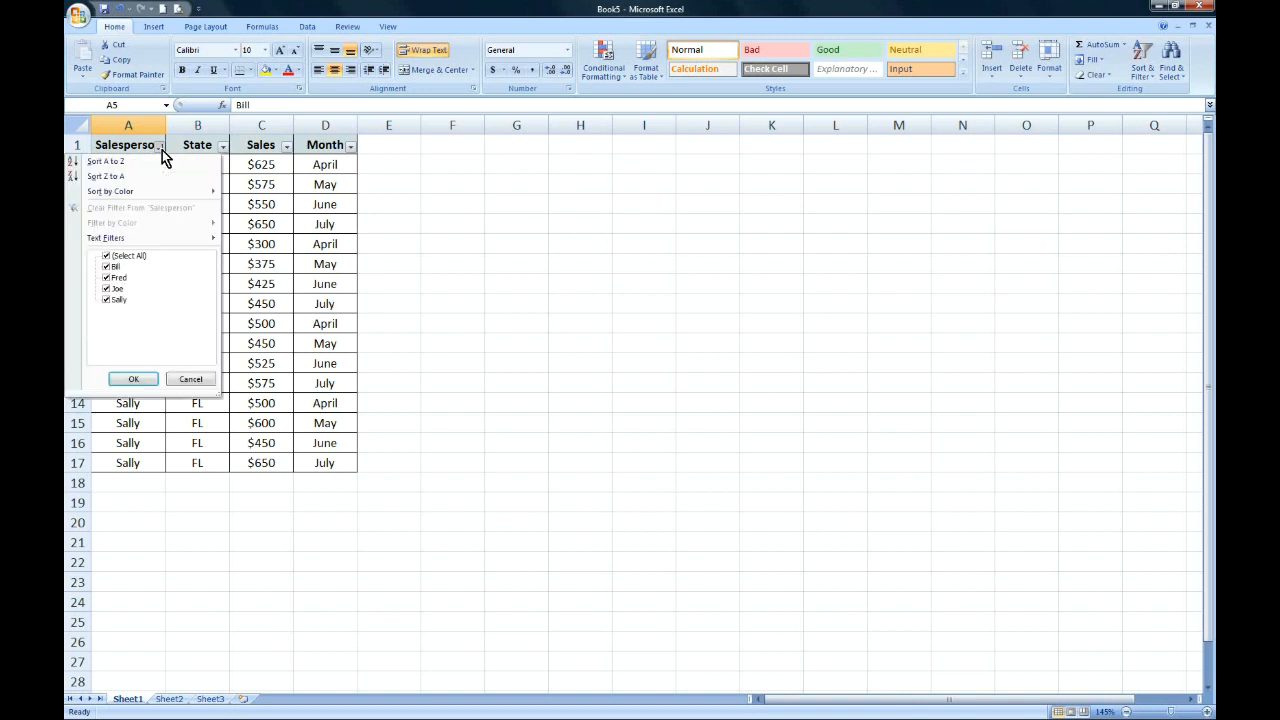
{"action": "left_click", "coordinate": [101, 182]}
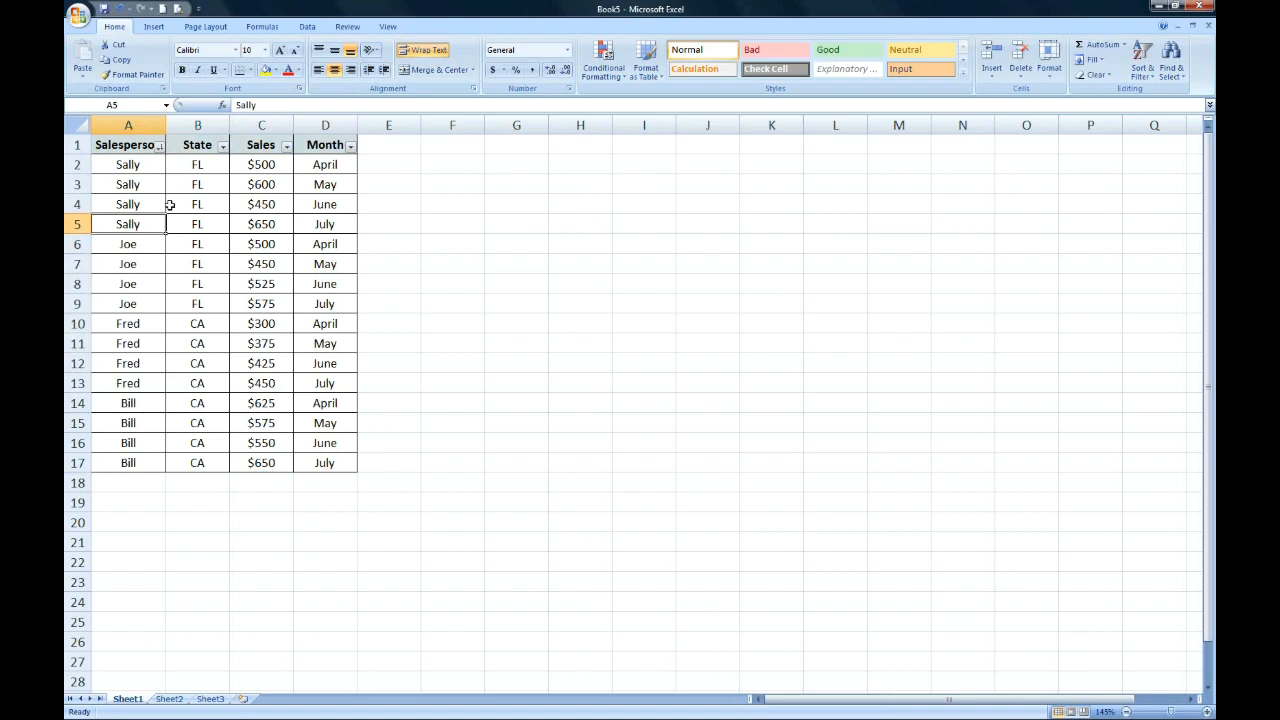
- Filter the State column to exclude CA so only the FL rows are shown
{"action": "left_click", "coordinate": [222, 148]}
{"action": "left_click", "coordinate": [116, 266]}
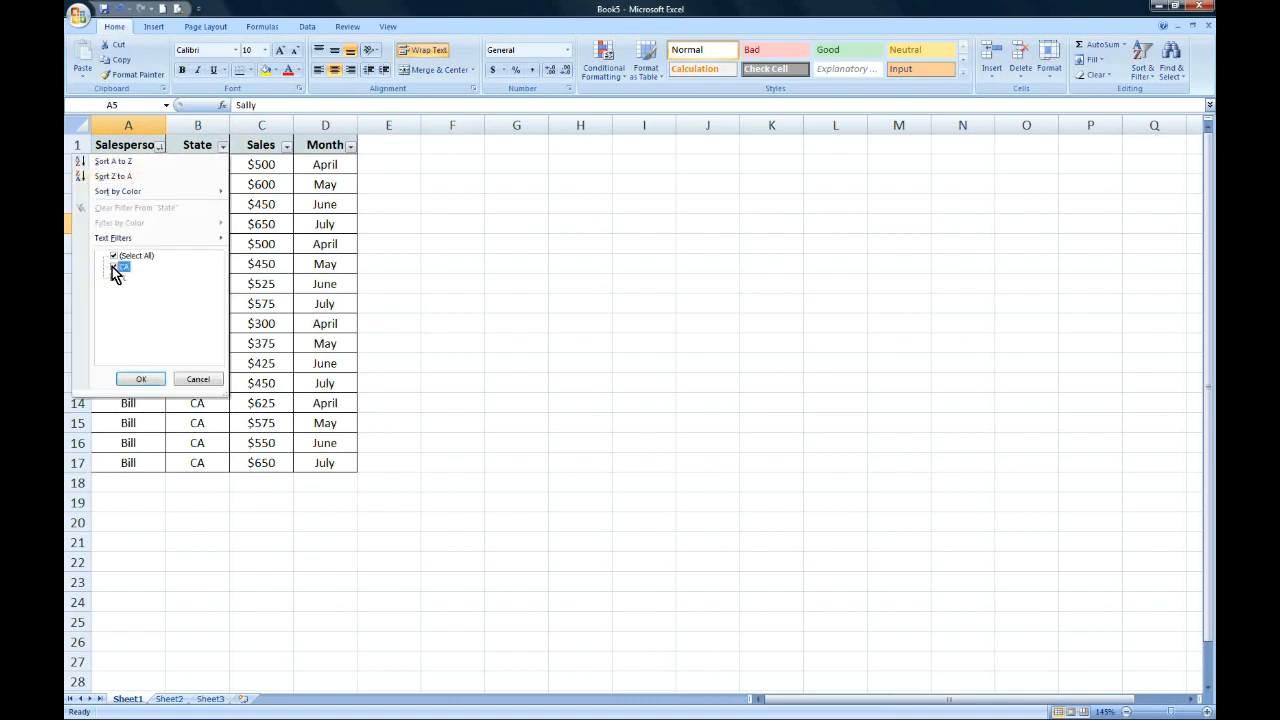
{"action": "left_click", "coordinate": [140, 381]}
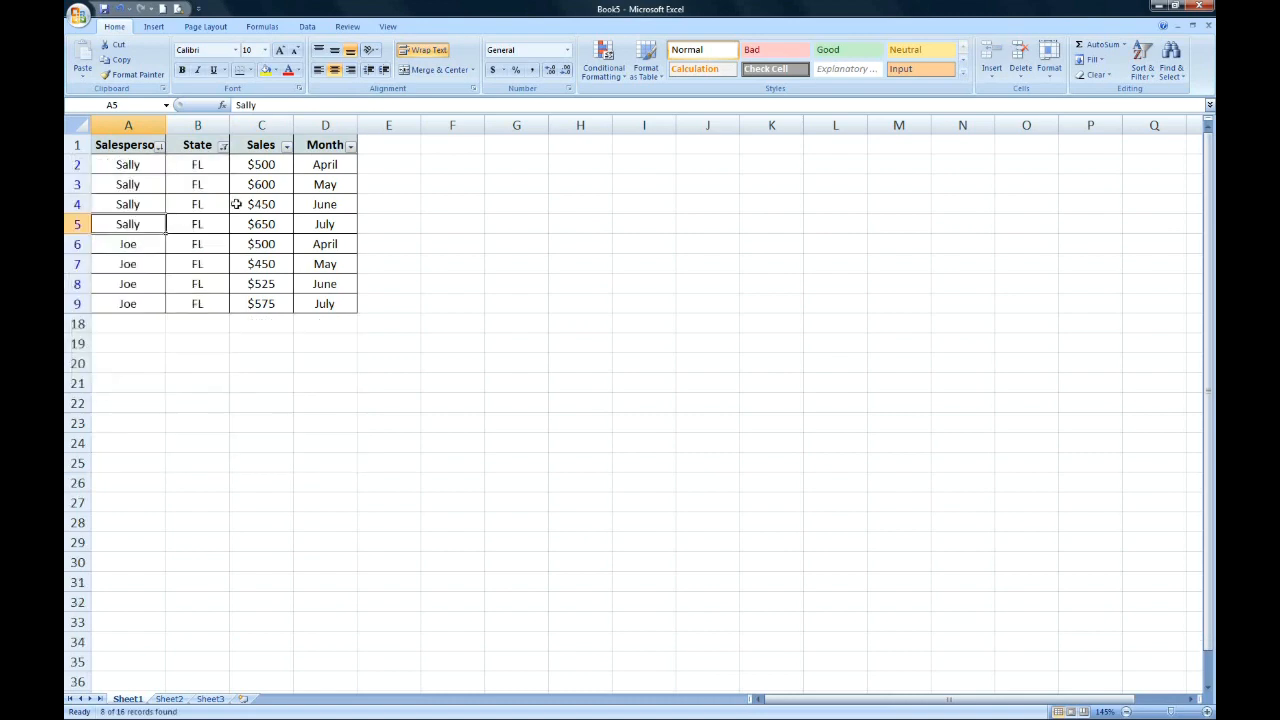
- Examine the filter values and the number filter conditions offered for the Sales column
{"action": "left_click", "coordinate": [287, 147]}
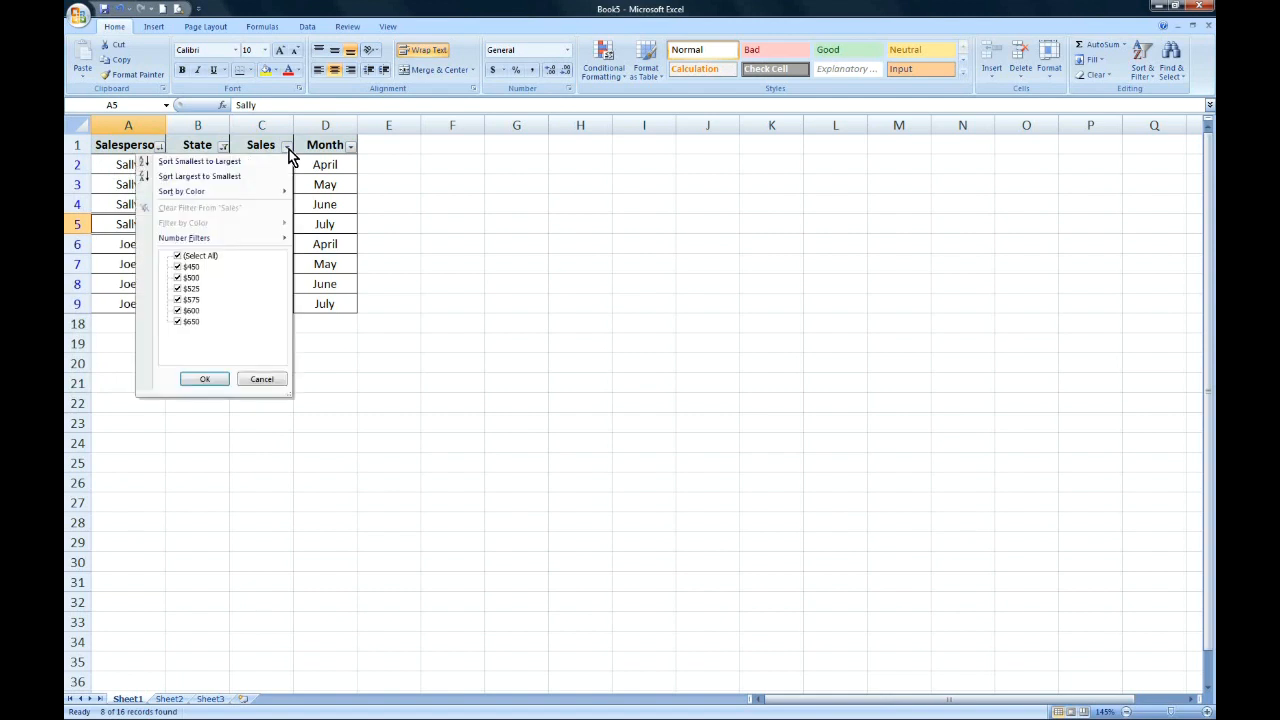
{"action": "mouse_move", "coordinate": [195, 241]}
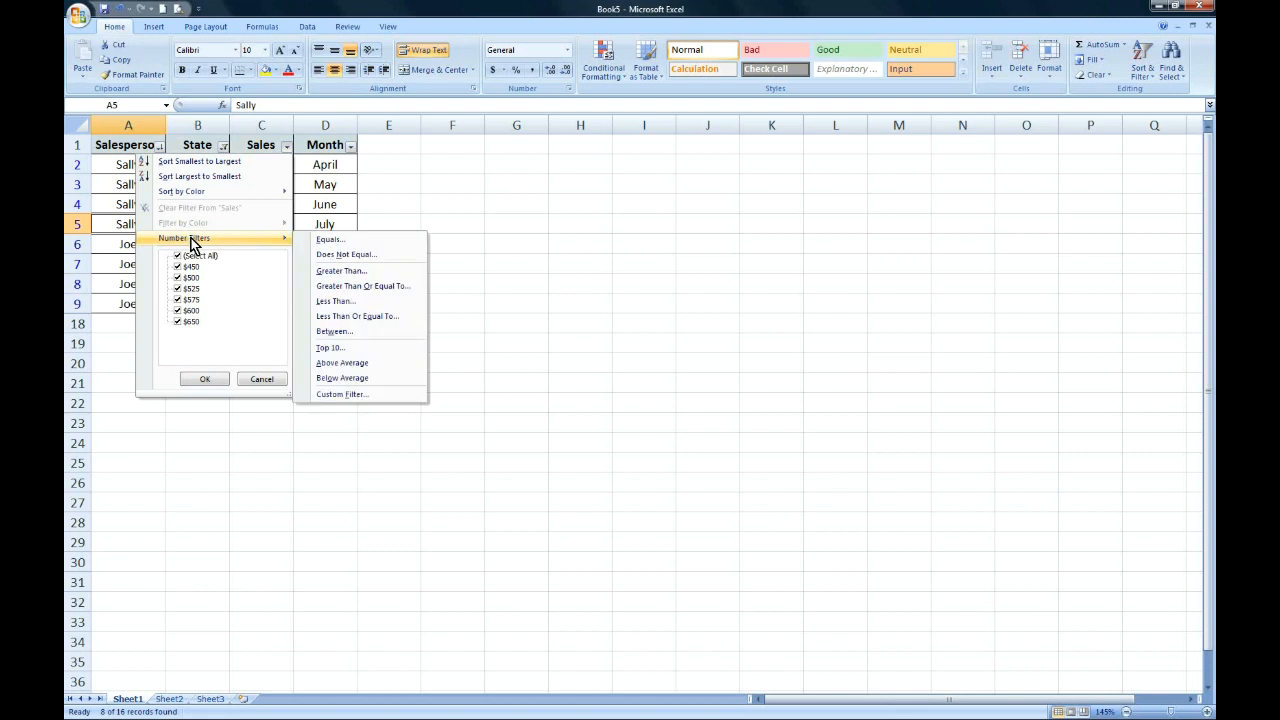
{"action": "left_click", "coordinate": [103, 218]}
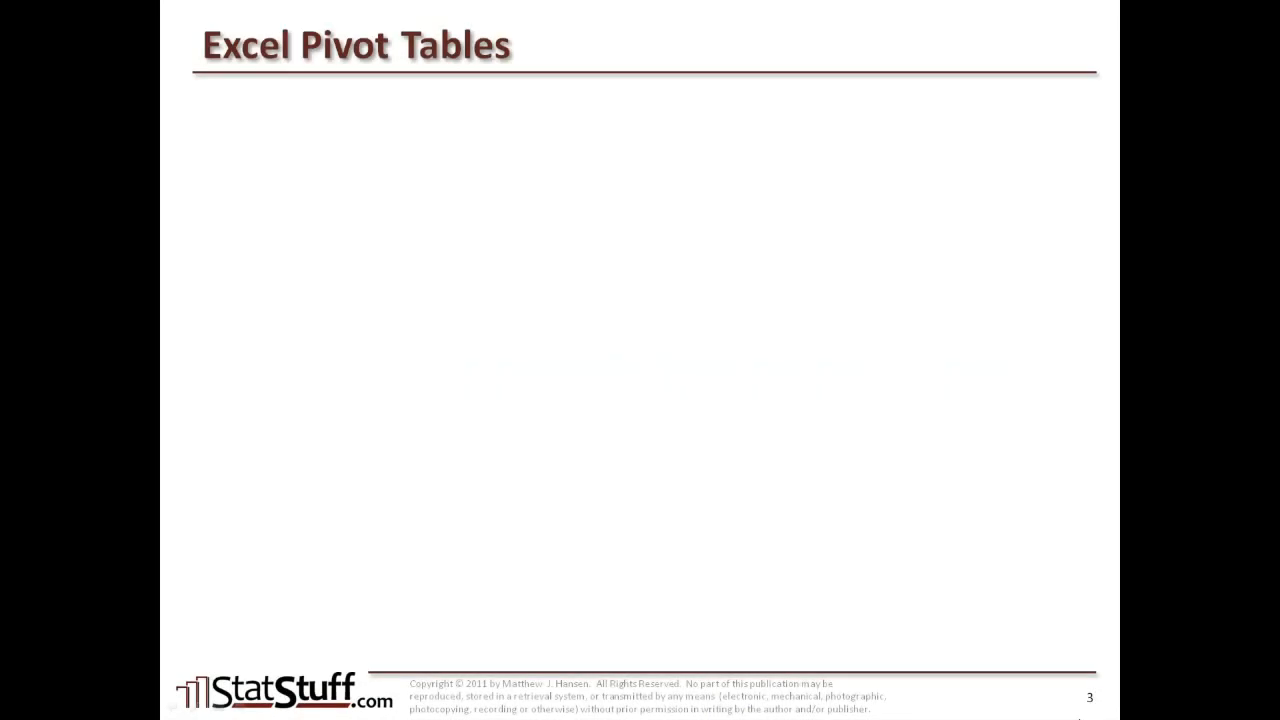
{"action": "key", "text": "Right"}
{"action": "key", "text": "Right"}
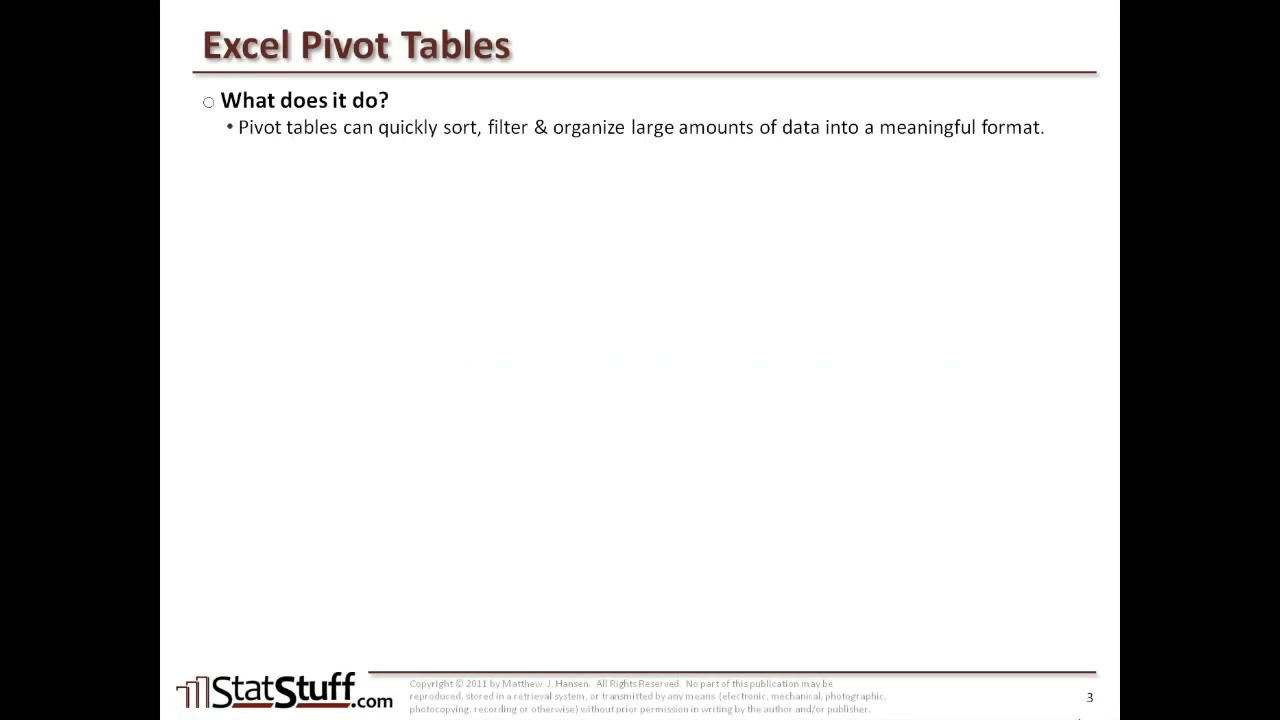
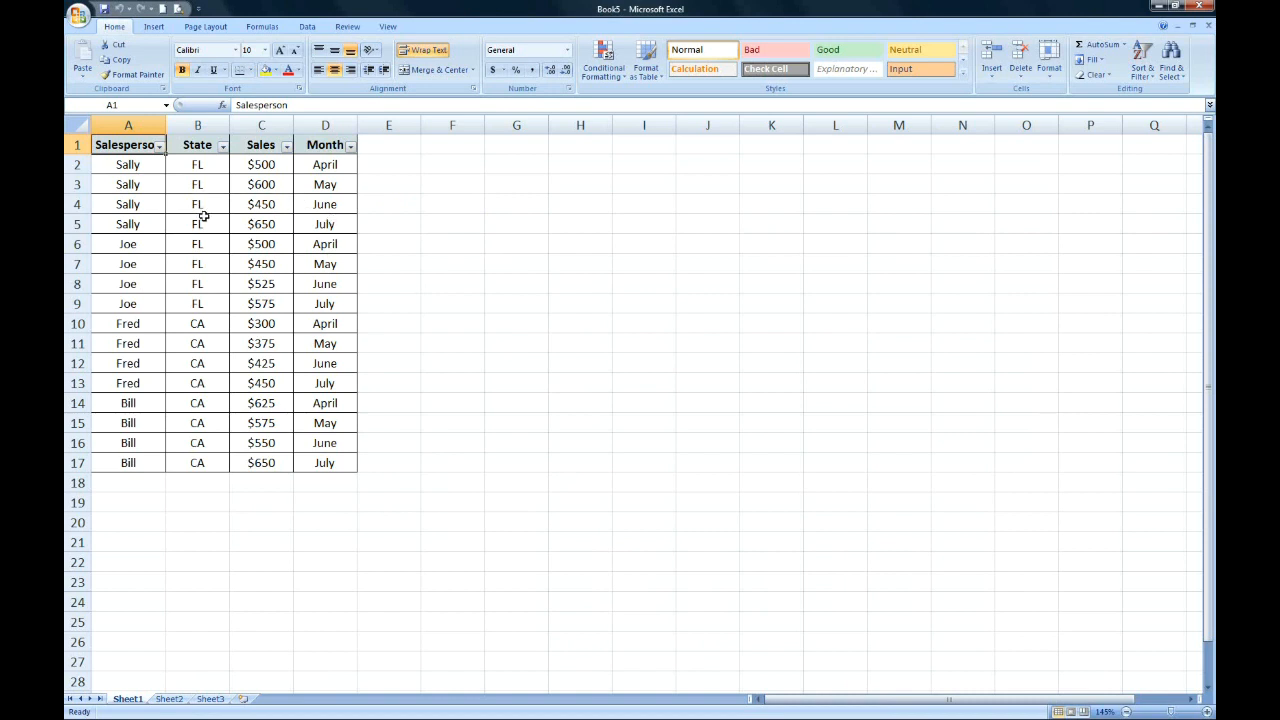
- Create a pivot table from the sales data in Sheet1 A1:D17 and place it on the existing worksheet at cell F2
{"action": "left_click", "coordinate": [147, 205]}
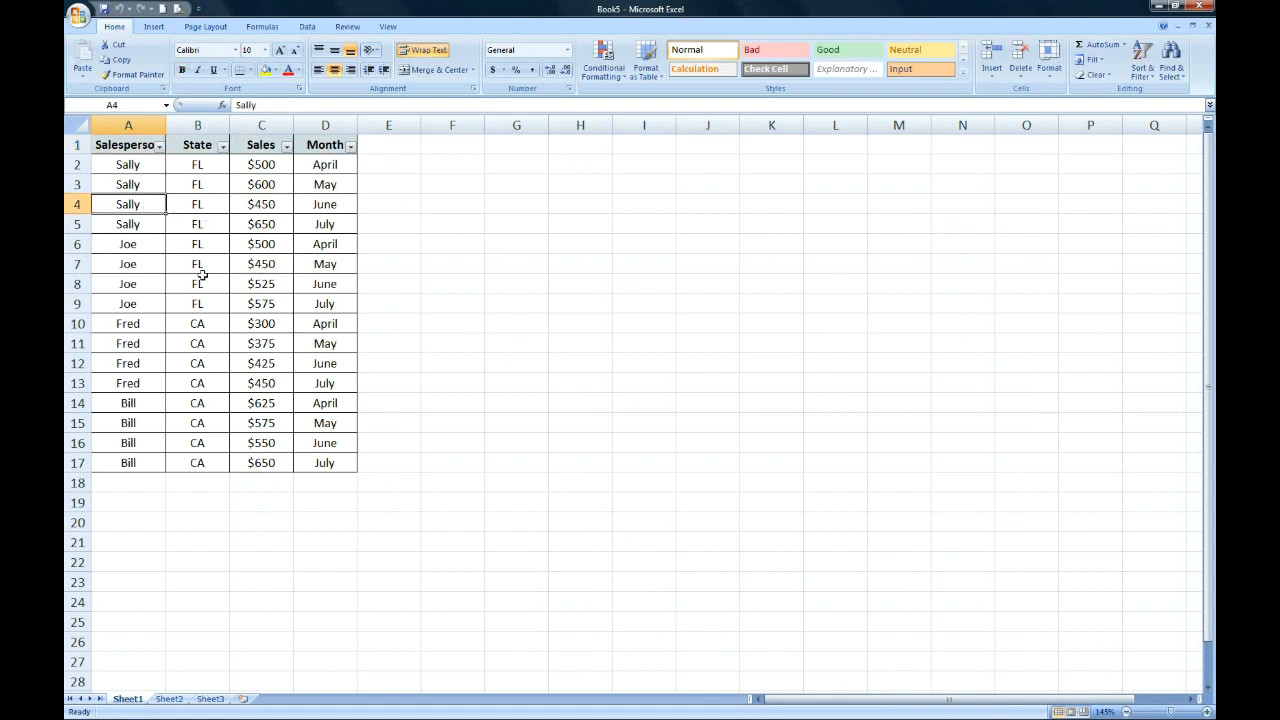
{"action": "left_click", "coordinate": [155, 28]}
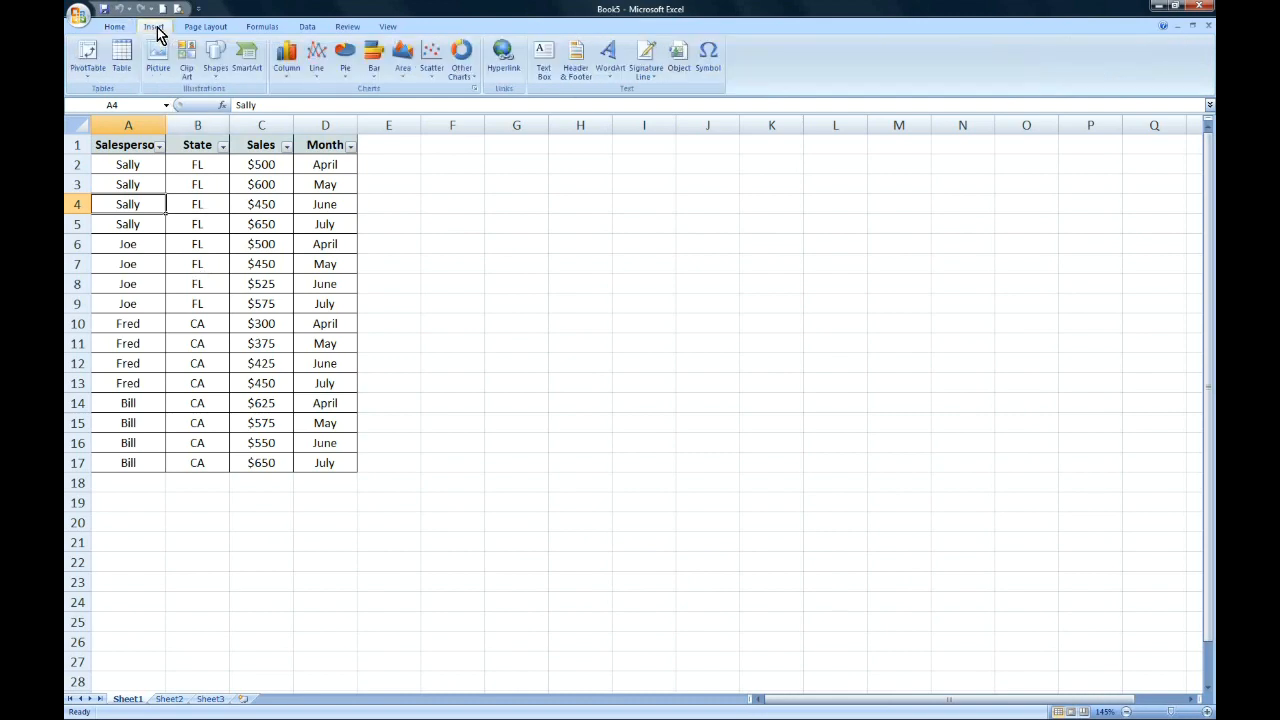
{"action": "left_click", "coordinate": [88, 55]}
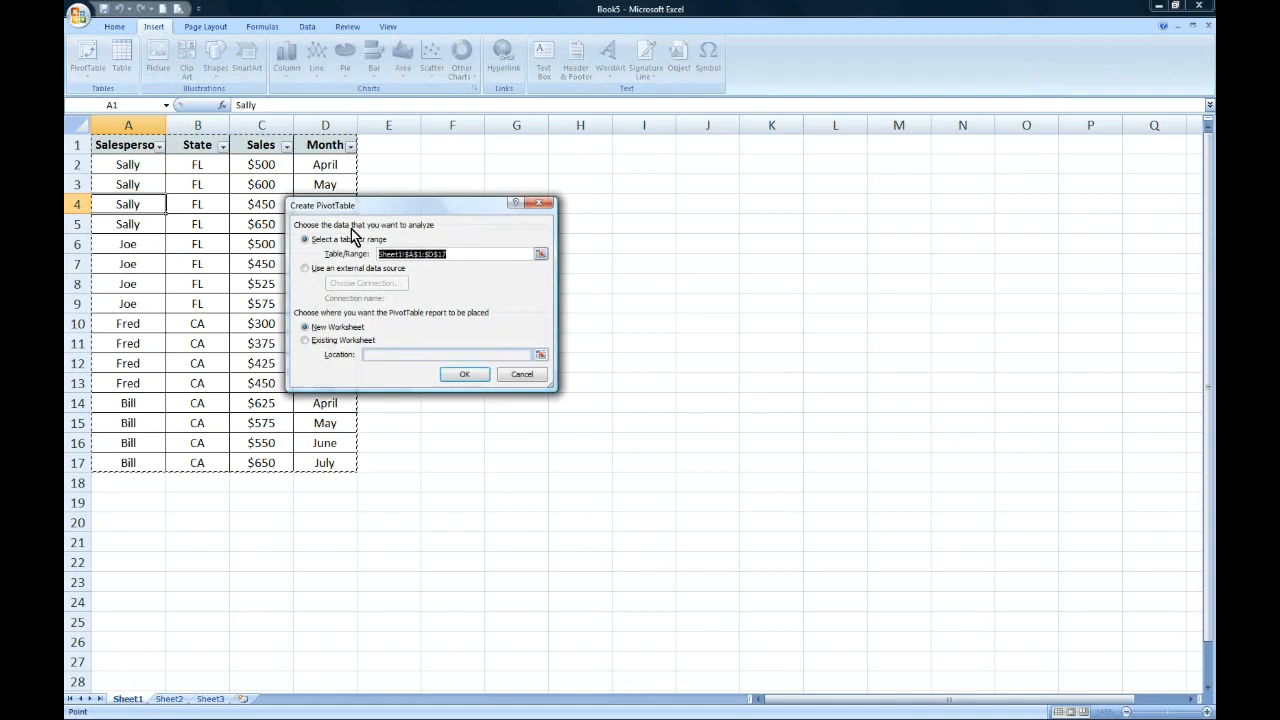
{"action": "left_click_drag", "start_coordinate": [364, 207], "coordinate": [487, 219]}
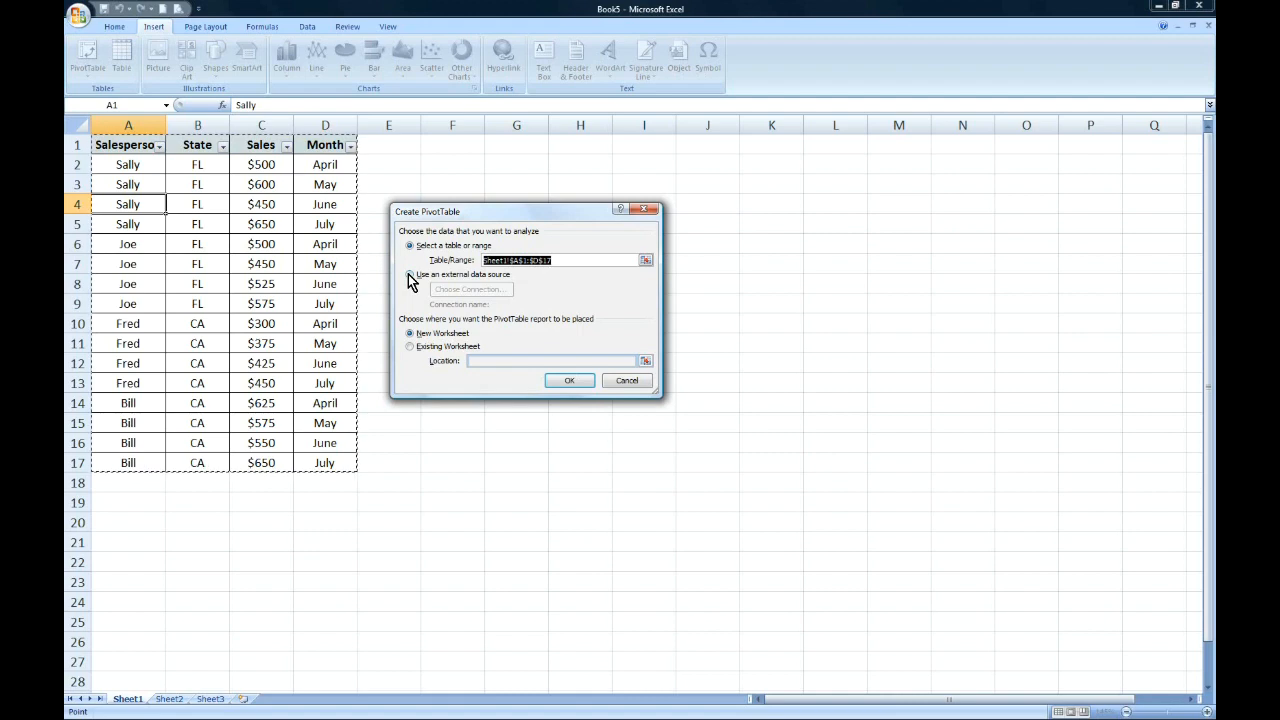
{"action": "left_click", "coordinate": [410, 346]}
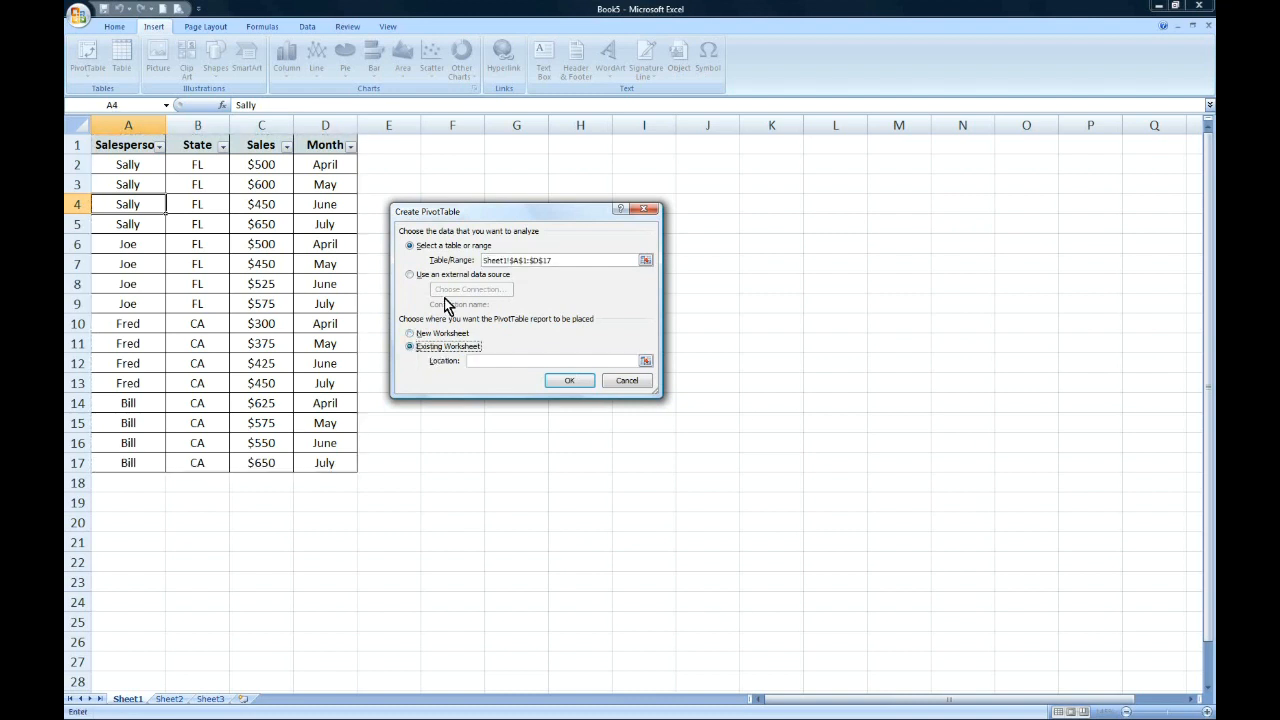
{"action": "left_click", "coordinate": [463, 166]}
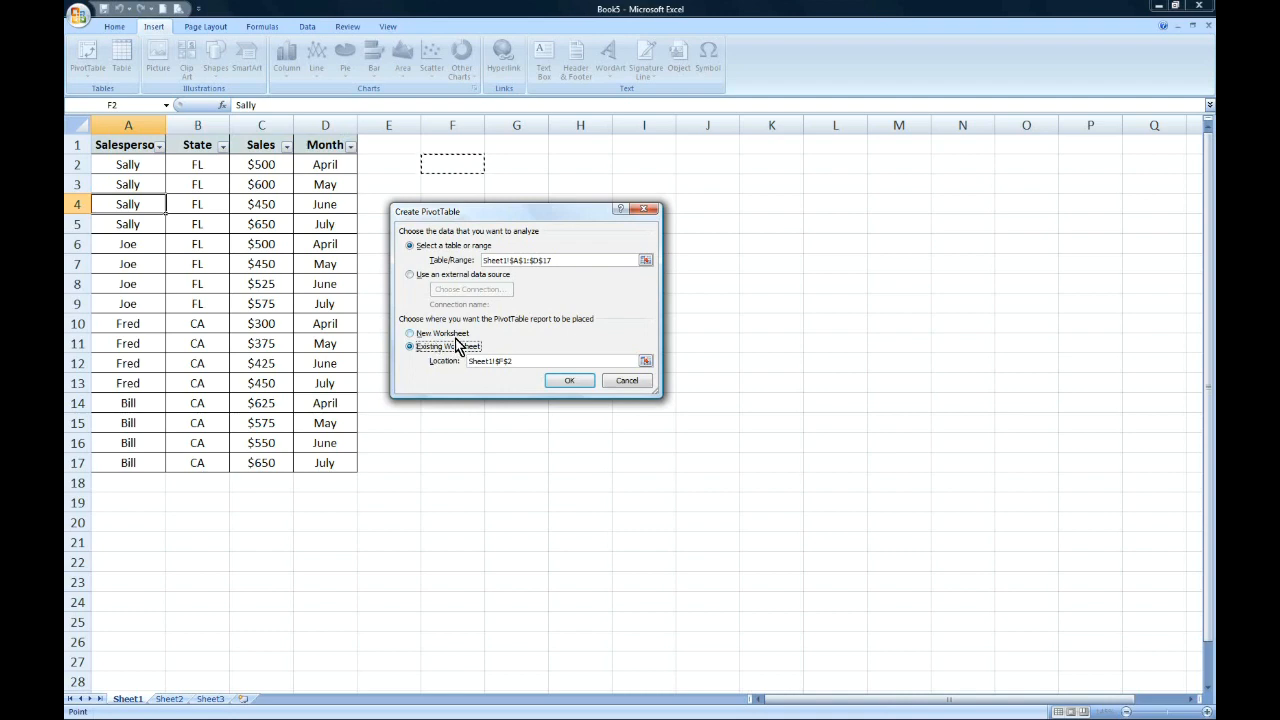
{"action": "left_click", "coordinate": [569, 381]}
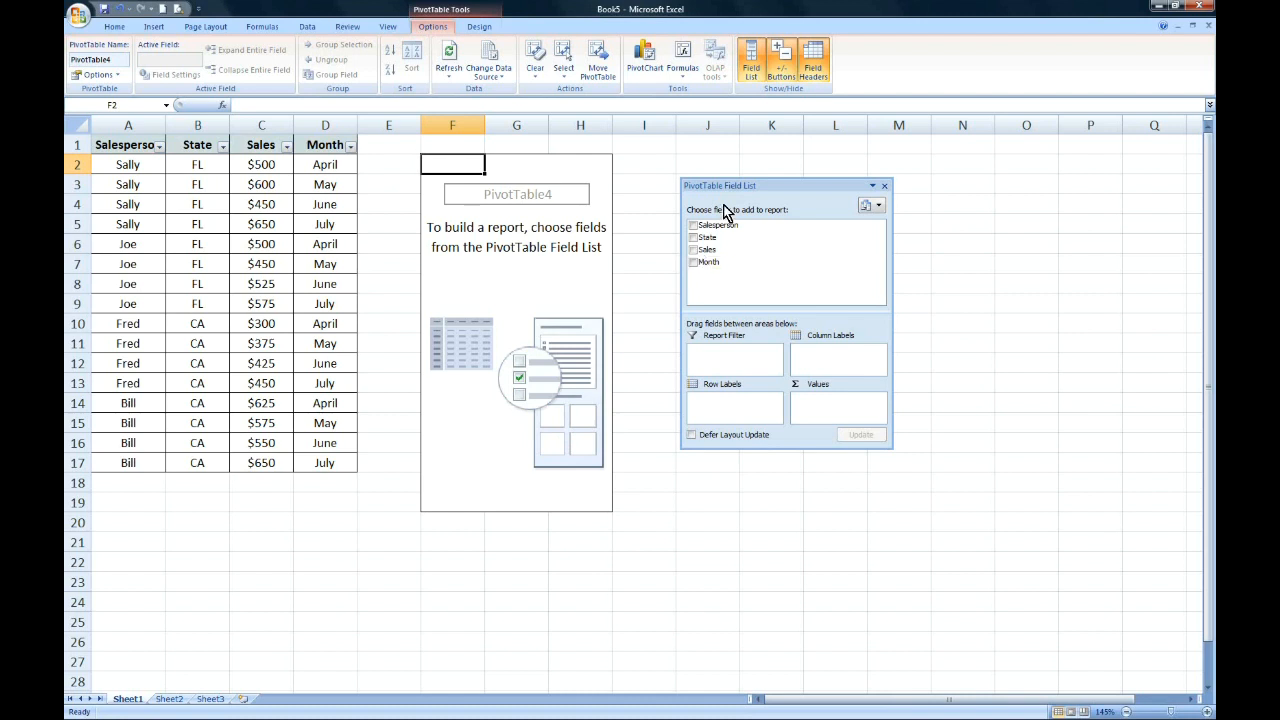
- Dock the PivotTable Field List and float it again beside the empty pivot table
{"action": "left_click_drag", "start_coordinate": [724, 192], "coordinate": [678, 169]}
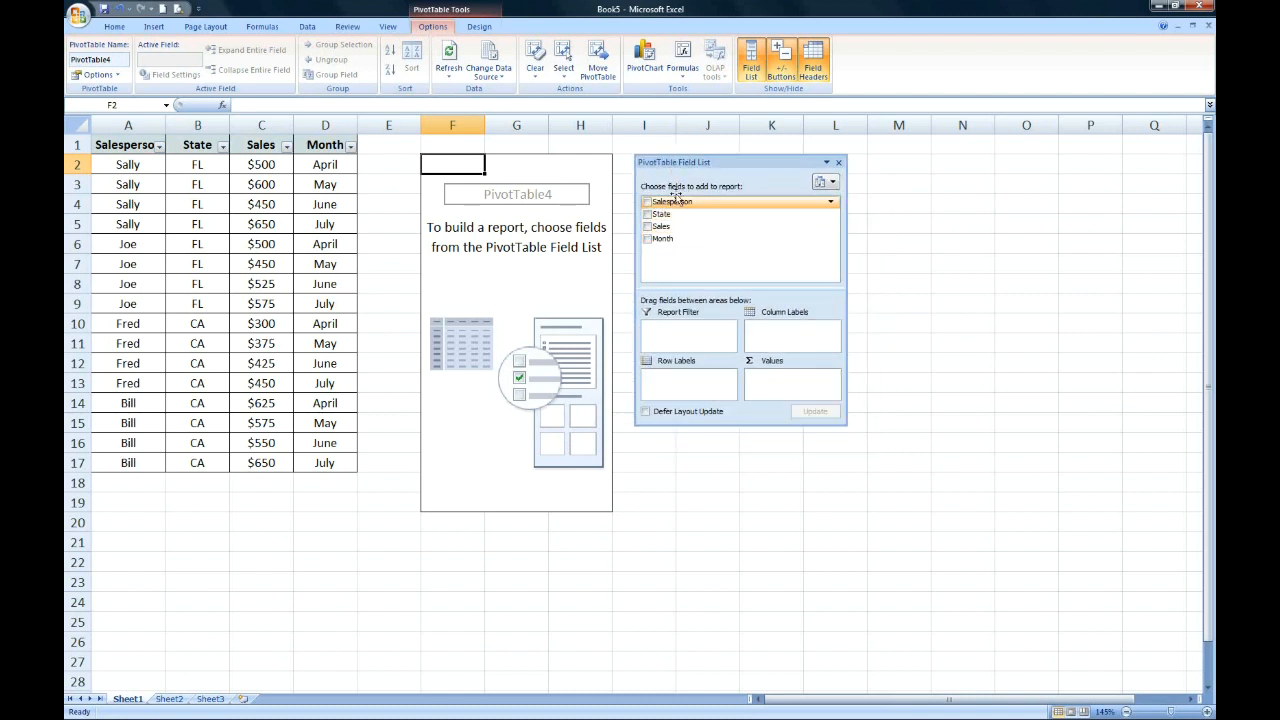
{"action": "left_click_drag", "start_coordinate": [127, 149], "coordinate": [313, 147]}
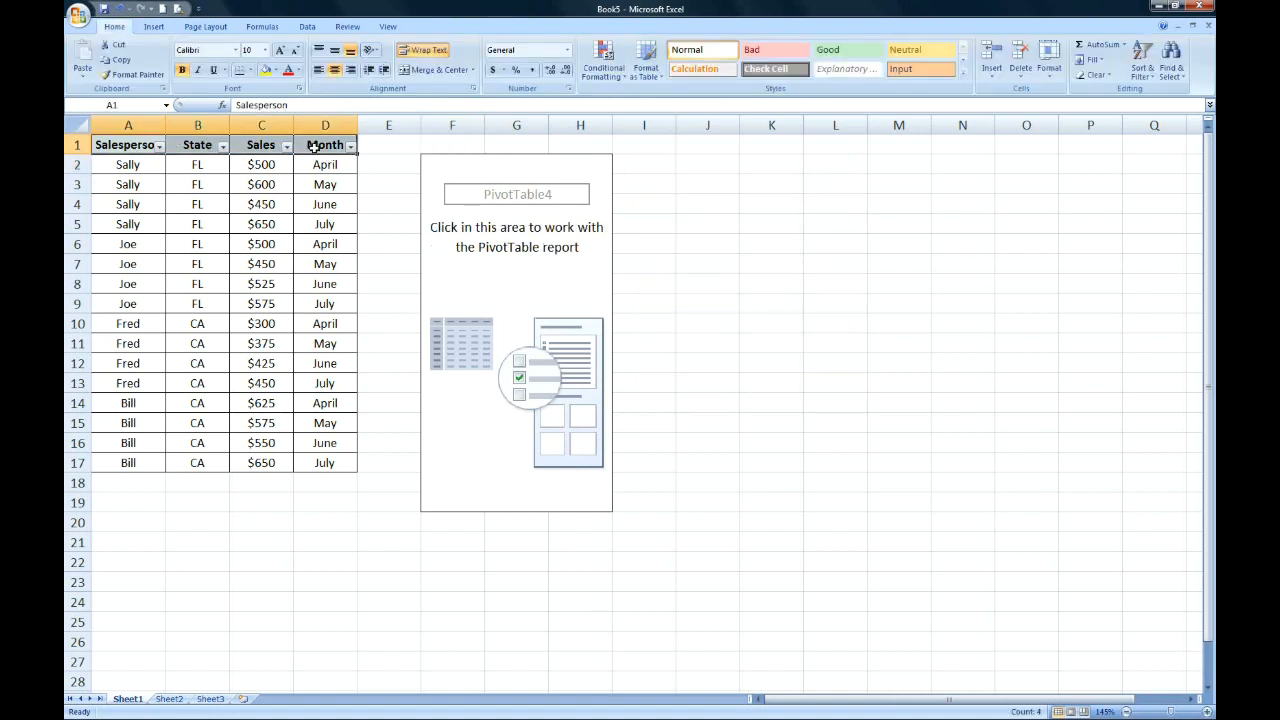
{"action": "left_click", "coordinate": [450, 181]}
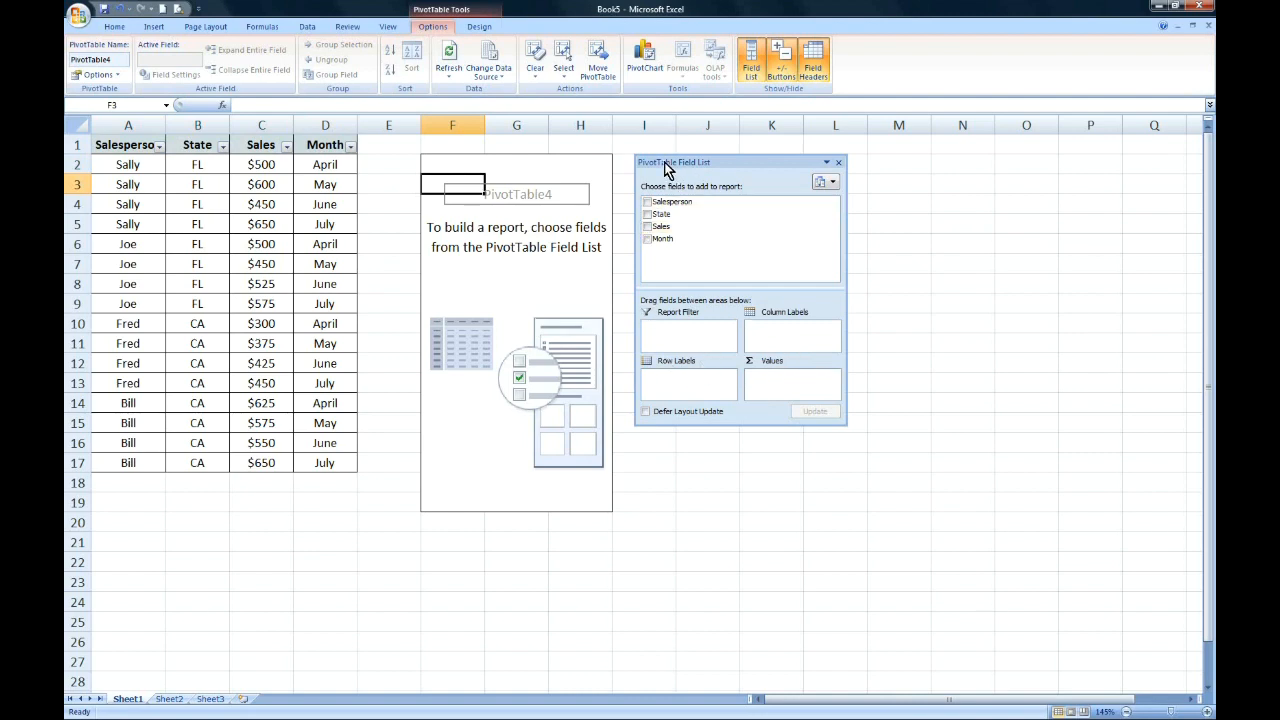
{"action": "left_click_drag", "start_coordinate": [668, 170], "coordinate": [1265, 196]}
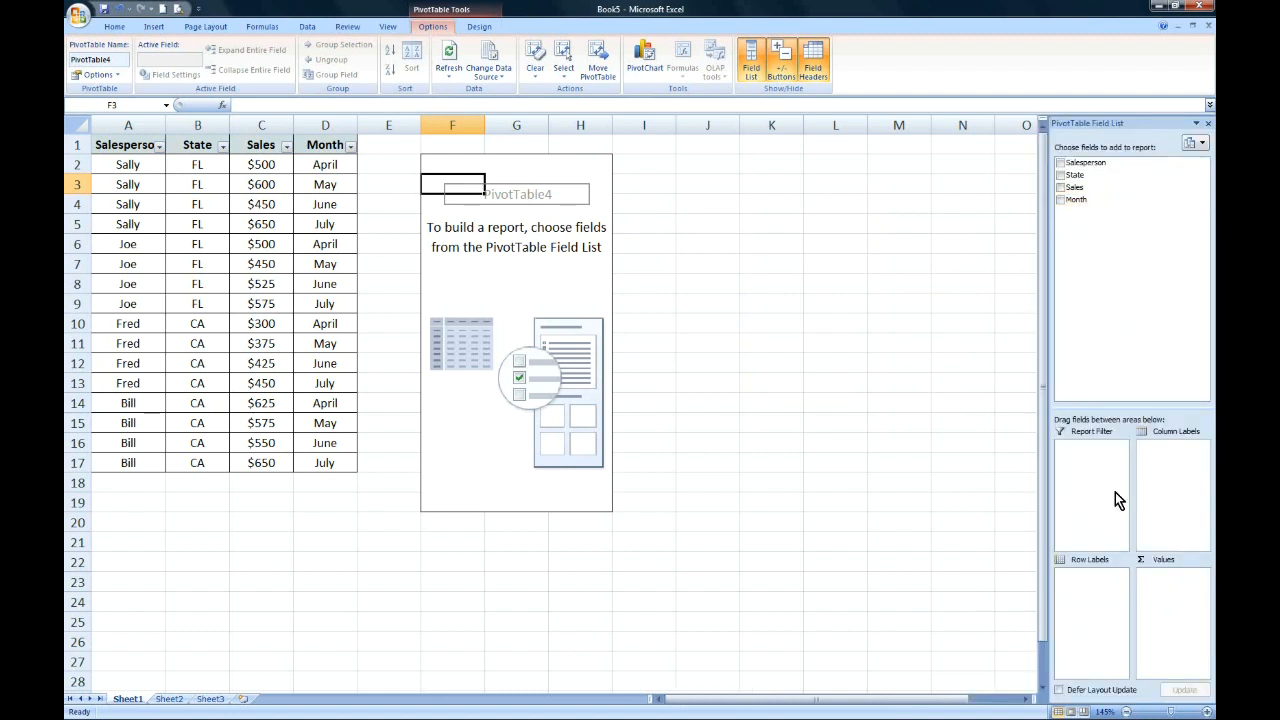
{"action": "left_click_drag", "start_coordinate": [1094, 123], "coordinate": [700, 199]}
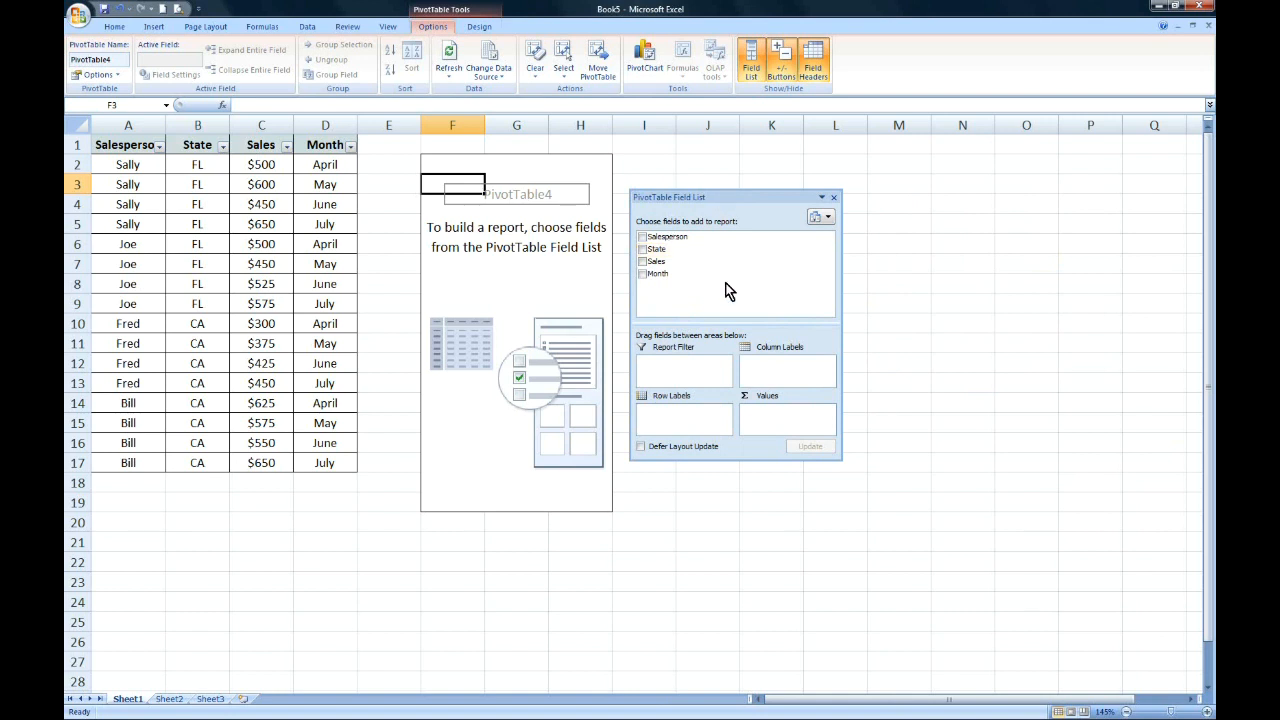
- Build the pivot table with Salesperson as row labels, Month as column labels and Sales as values, keeping the field list clear of it
{"action": "left_click_drag", "start_coordinate": [685, 246], "coordinate": [677, 412]}
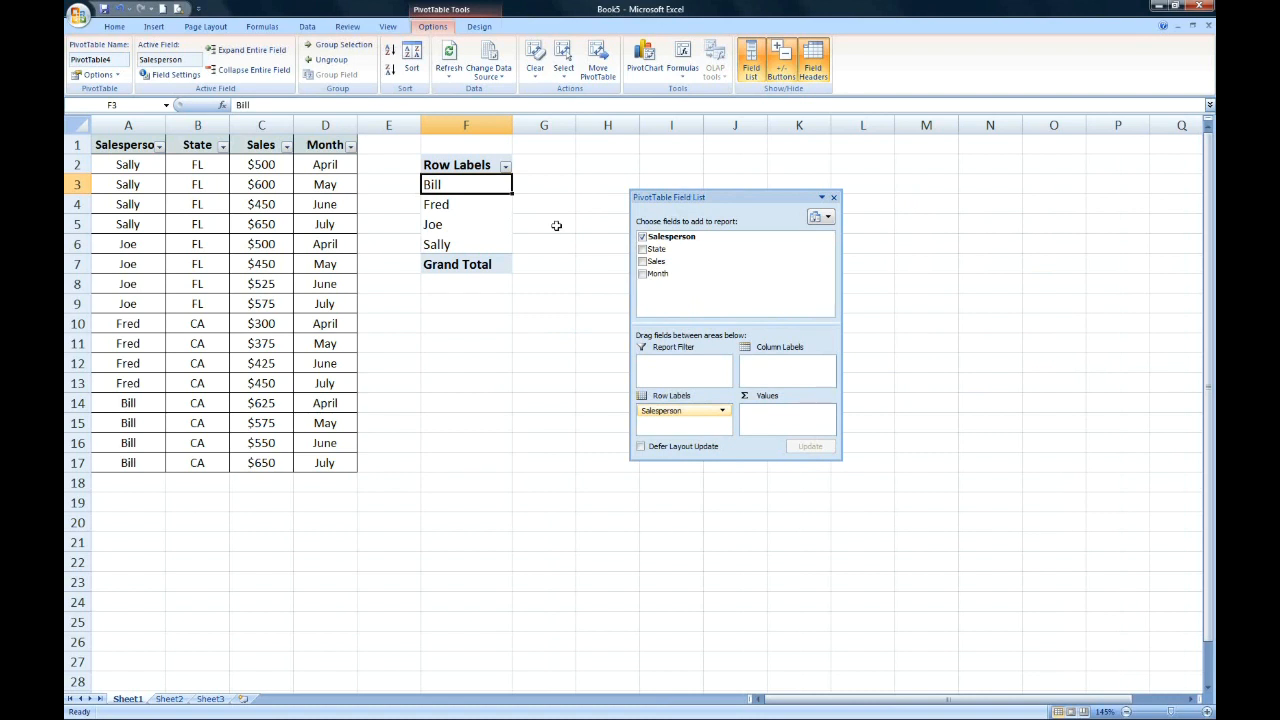
{"action": "left_click_drag", "start_coordinate": [657, 273], "coordinate": [773, 373]}
{"action": "left_click_drag", "start_coordinate": [745, 197], "coordinate": [991, 232]}
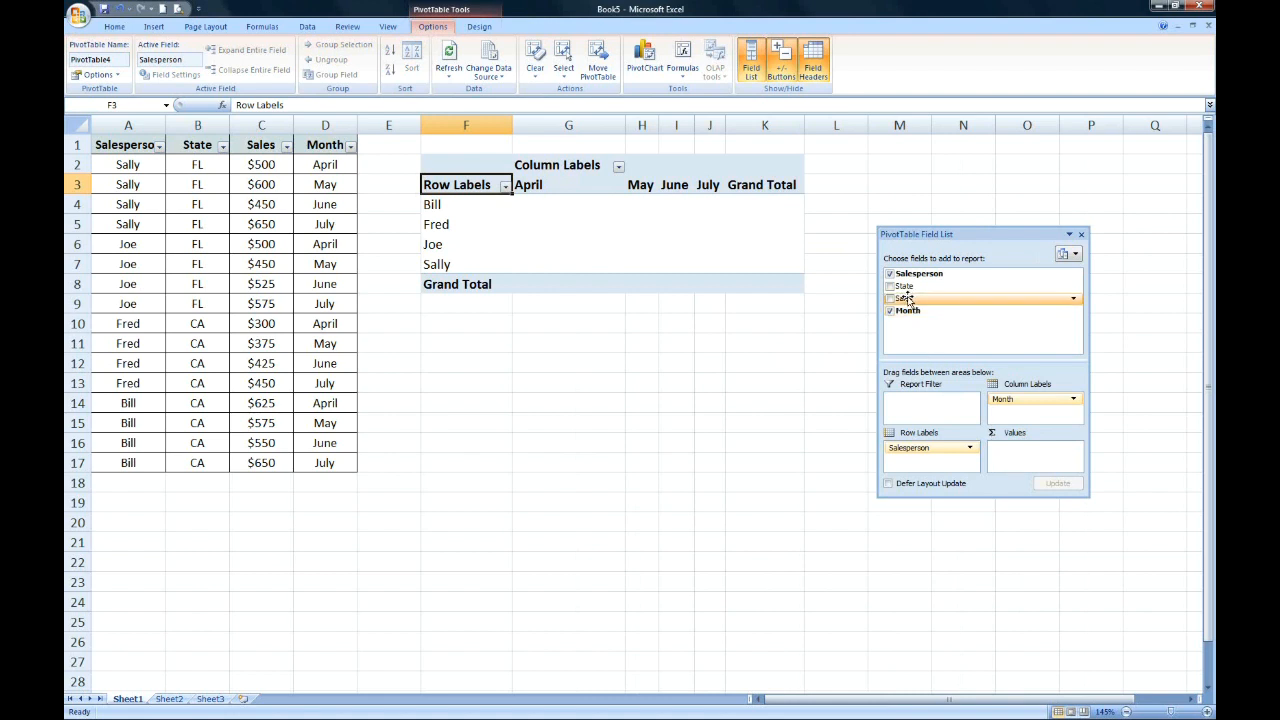
{"action": "left_click_drag", "start_coordinate": [907, 298], "coordinate": [1026, 452]}
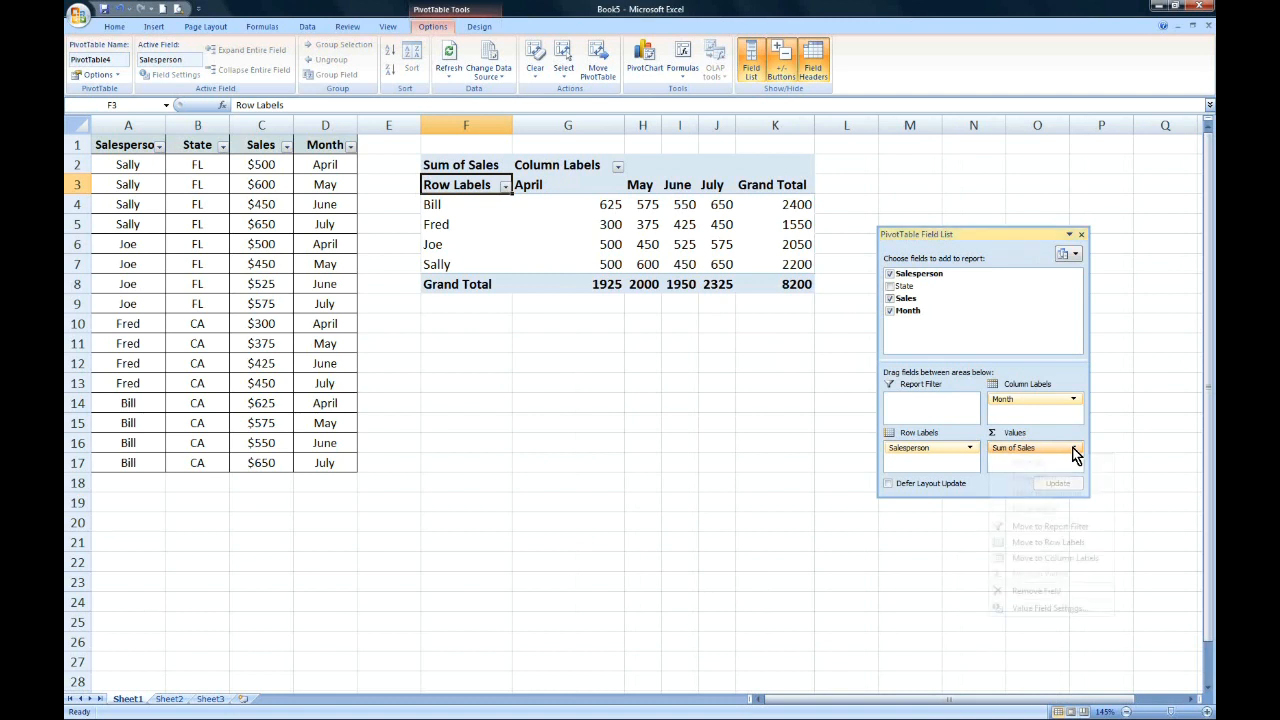
- Examine the field options offered for the Sales values and the Month column labels
{"action": "left_click", "coordinate": [1074, 450]}
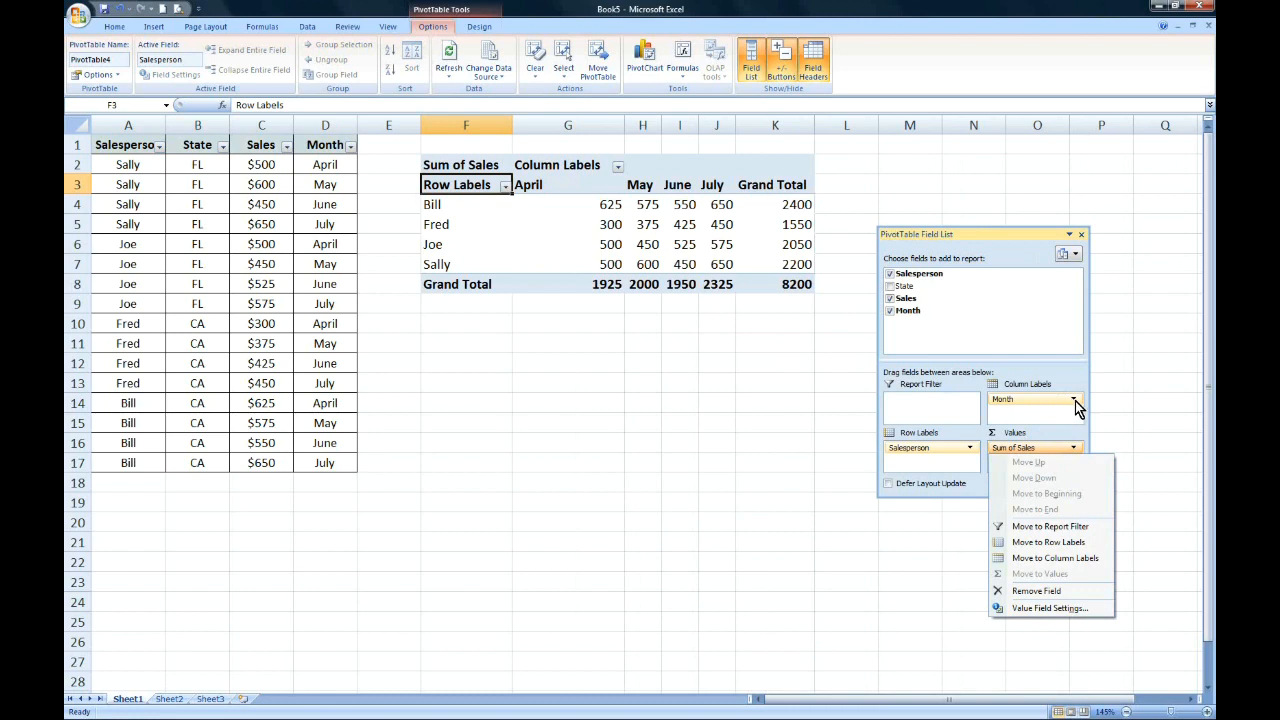
{"action": "left_click", "coordinate": [1074, 400]}
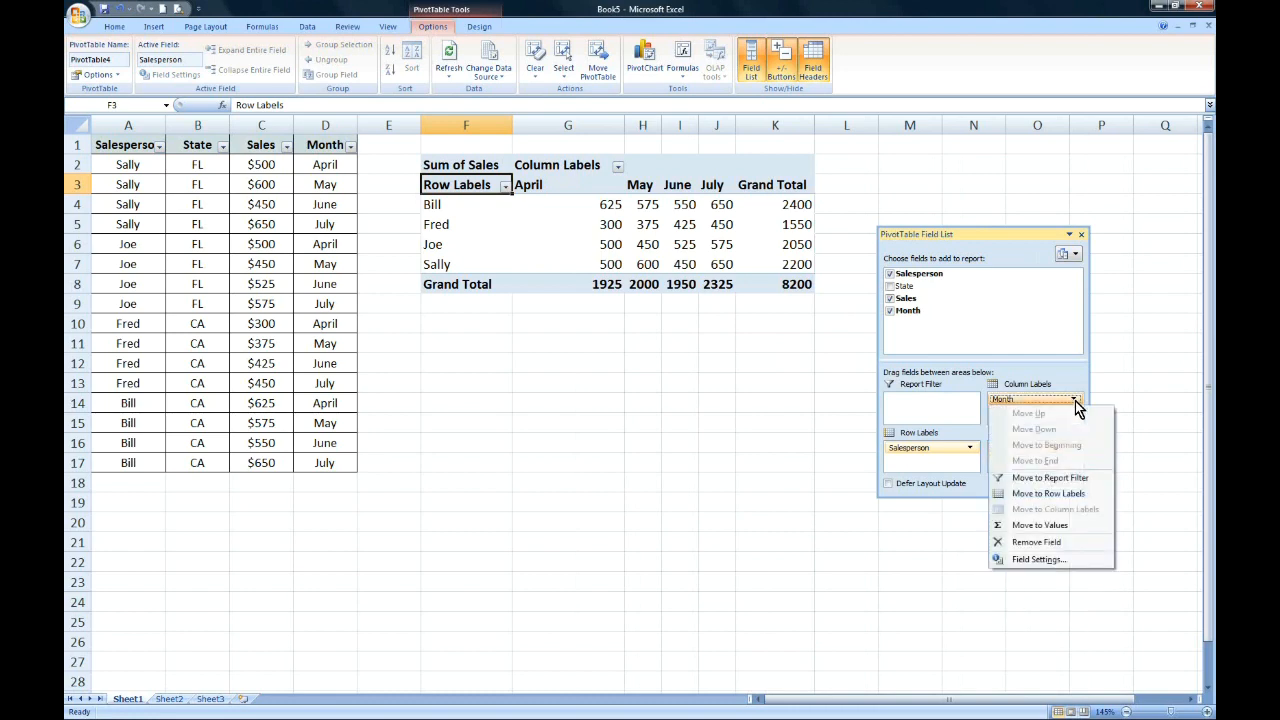
{"action": "left_click", "coordinate": [978, 485]}
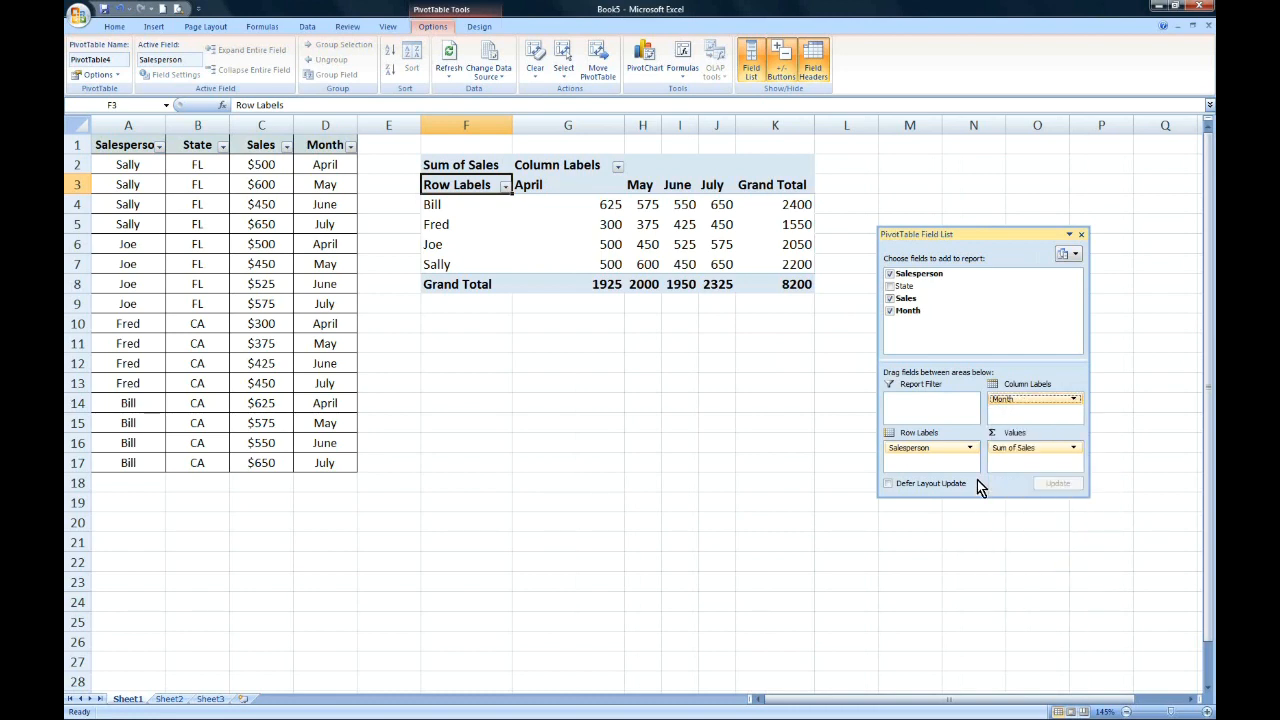
- Try summarizing the pivot table's sales values by Count and by Average
{"action": "right_click", "coordinate": [642, 244]}
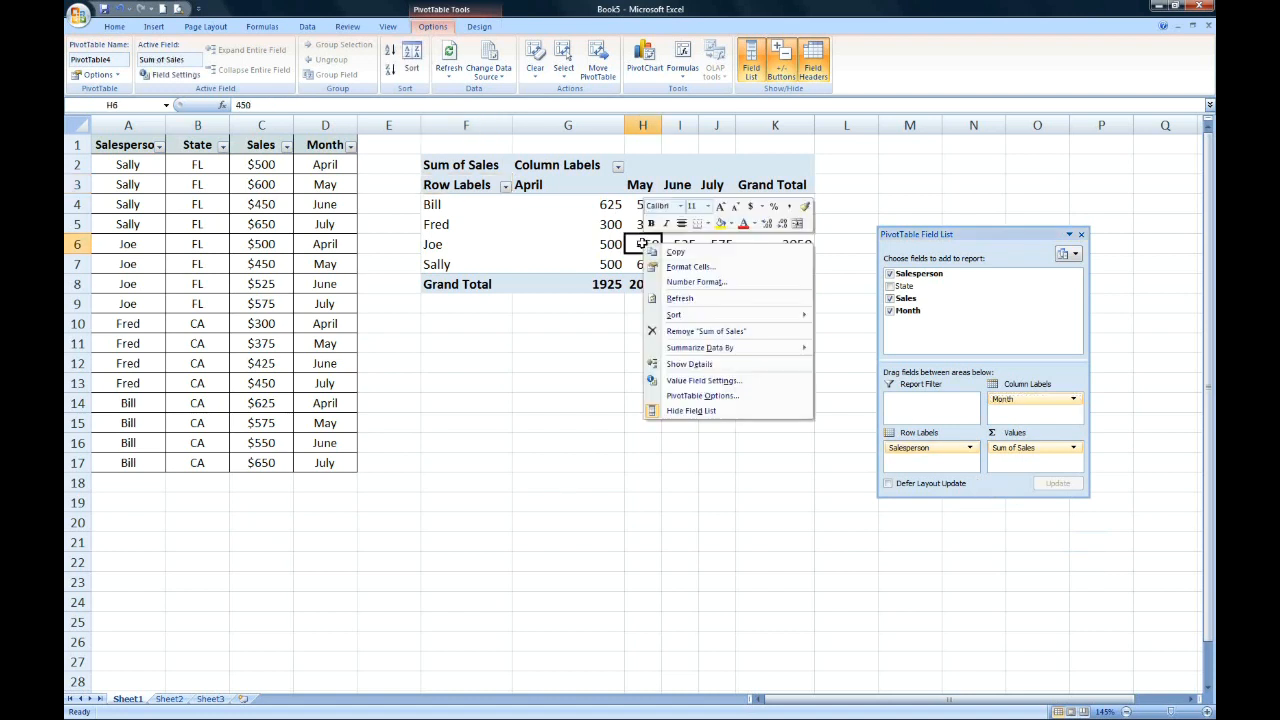
{"action": "mouse_move", "coordinate": [721, 348]}
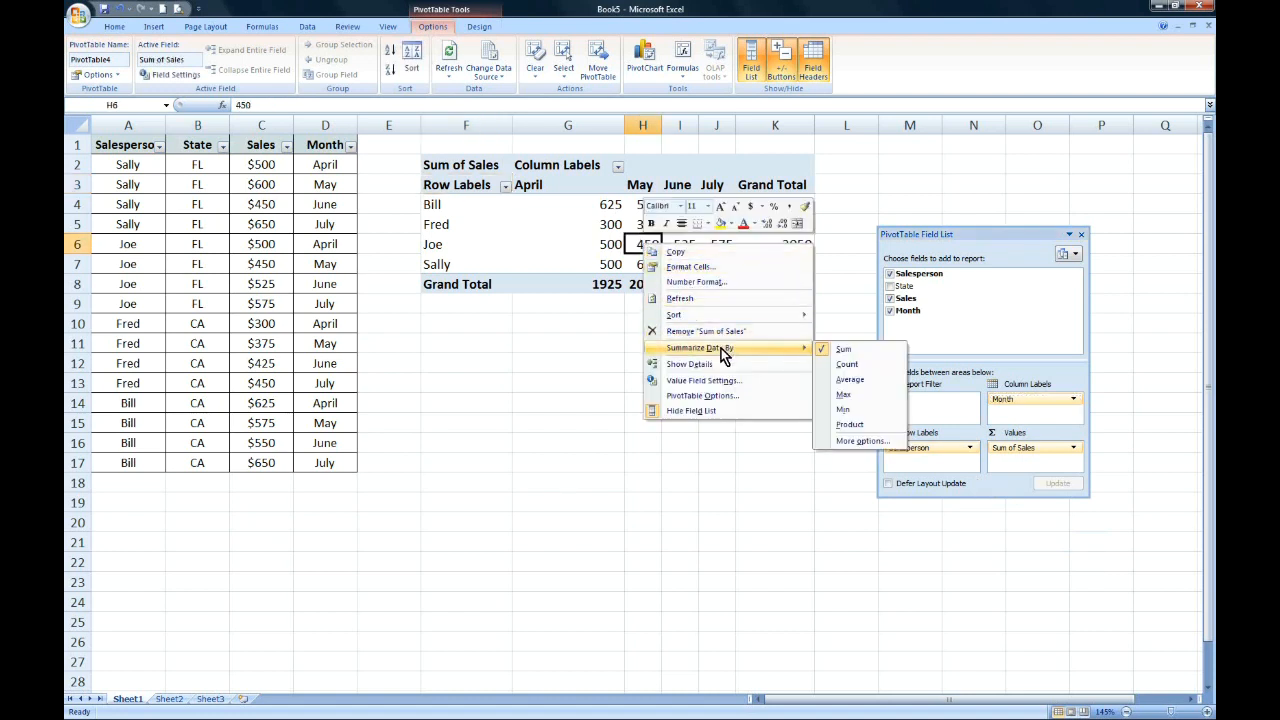
{"action": "left_click", "coordinate": [848, 364]}
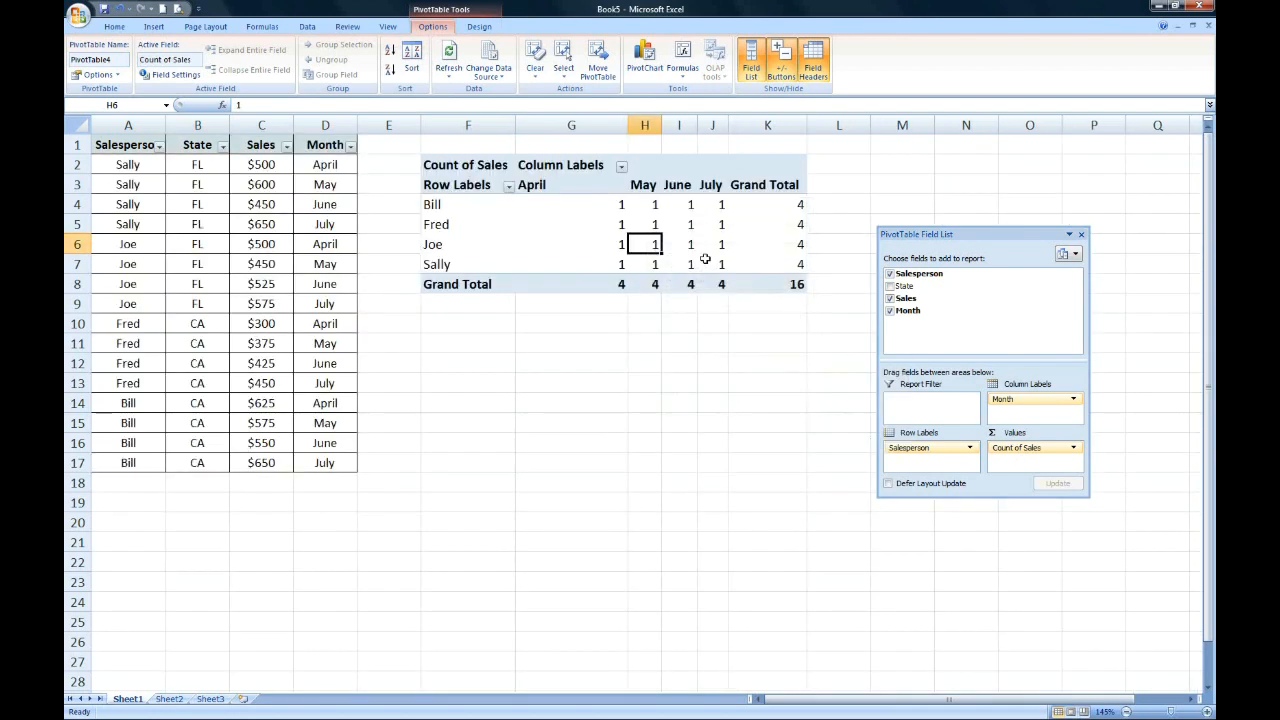
{"action": "right_click", "coordinate": [644, 241]}
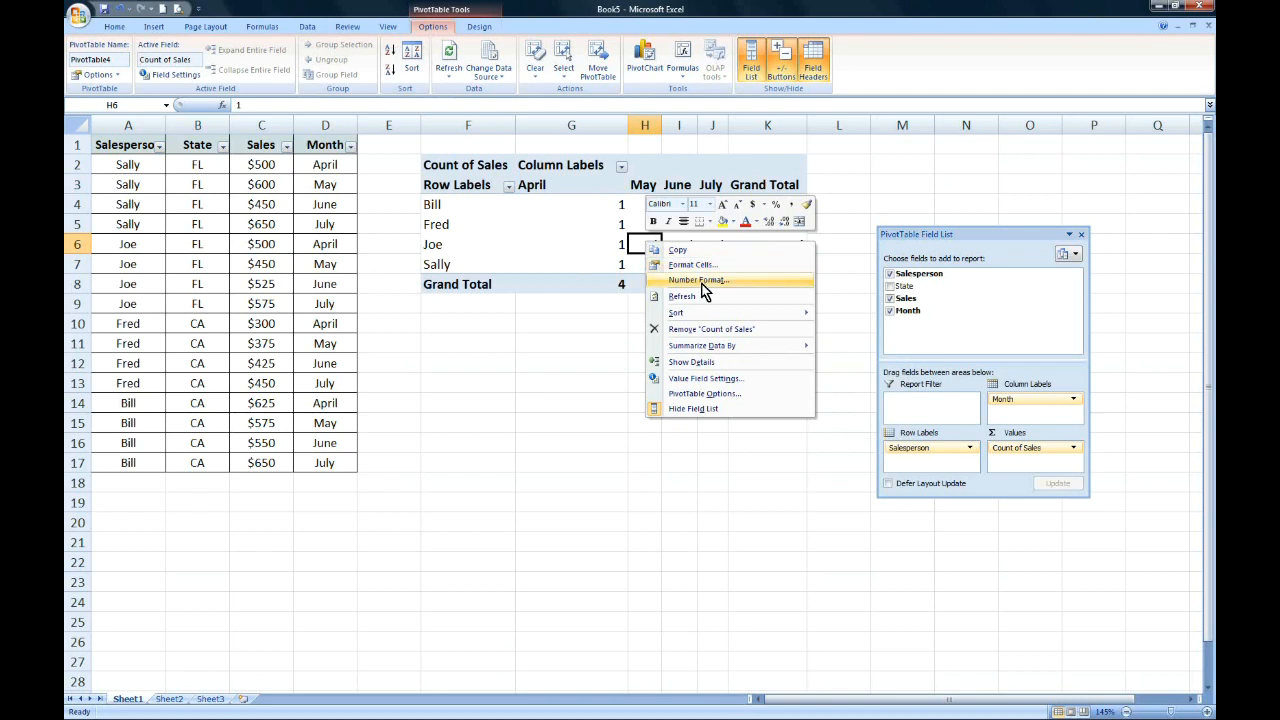
{"action": "mouse_move", "coordinate": [750, 347]}
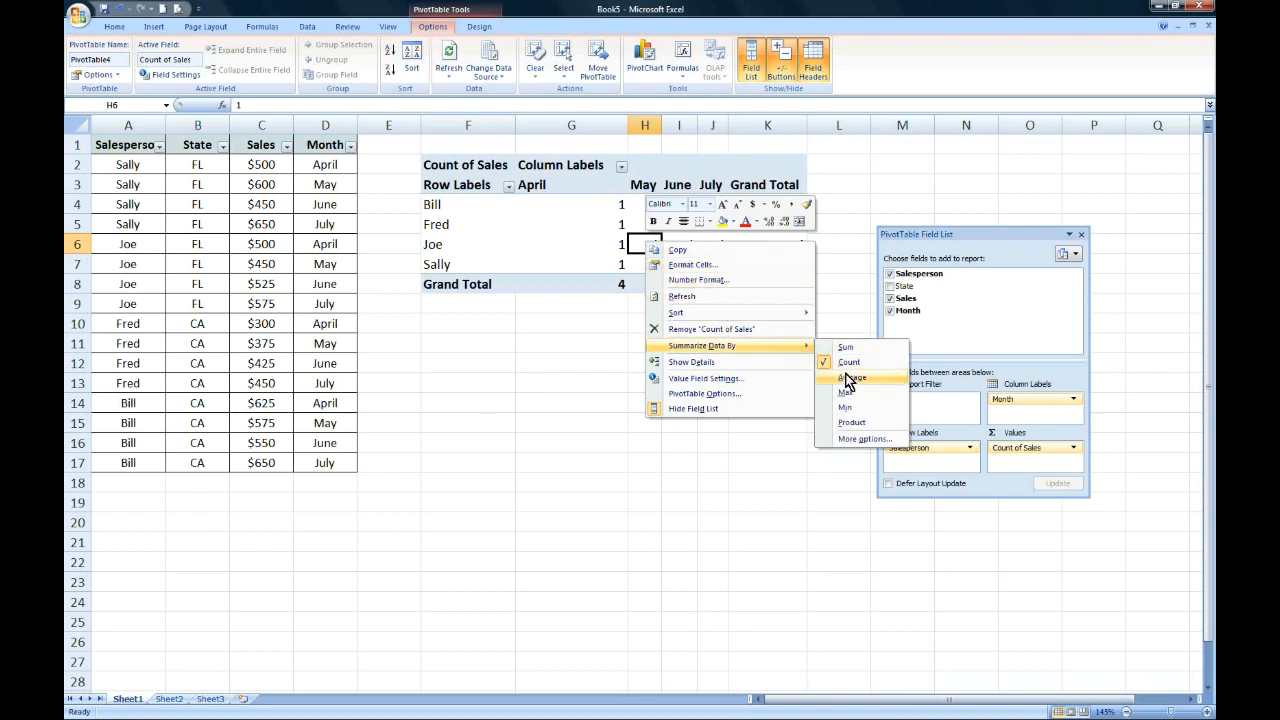
{"action": "left_click", "coordinate": [847, 380]}
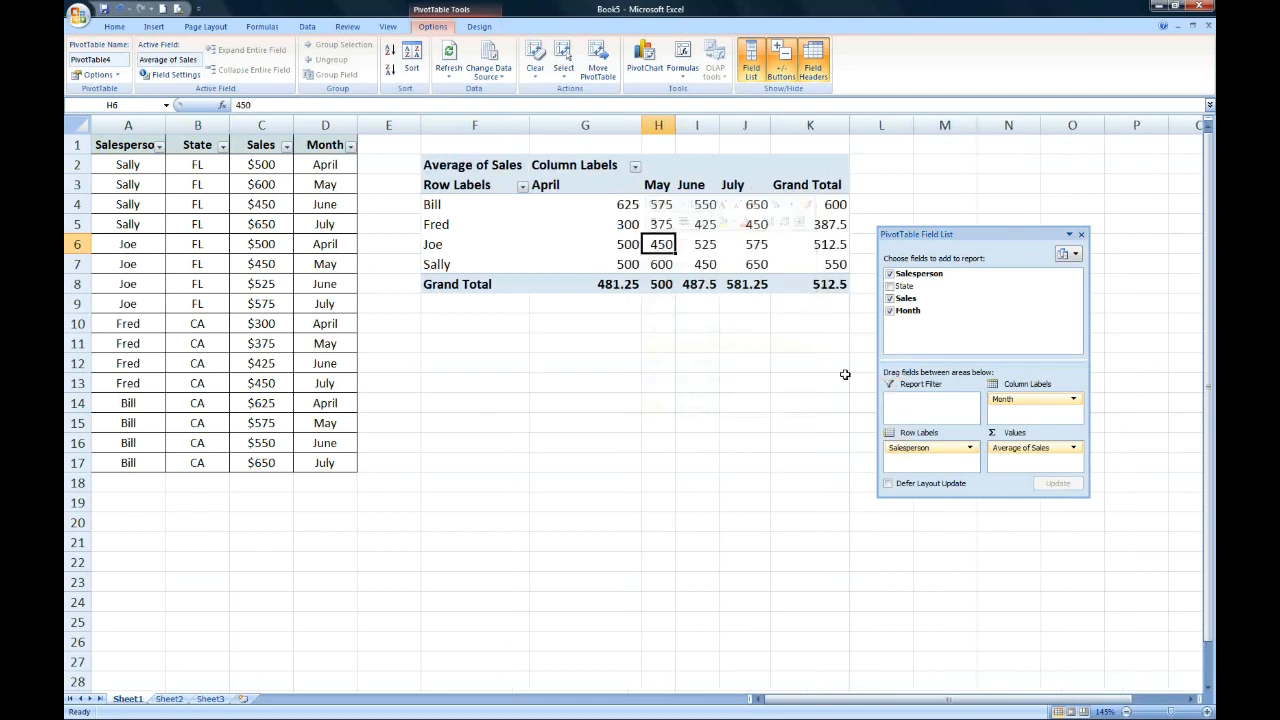
- Return the pivot table's sales values to being summarized by Sum
{"action": "right_click", "coordinate": [668, 244]}
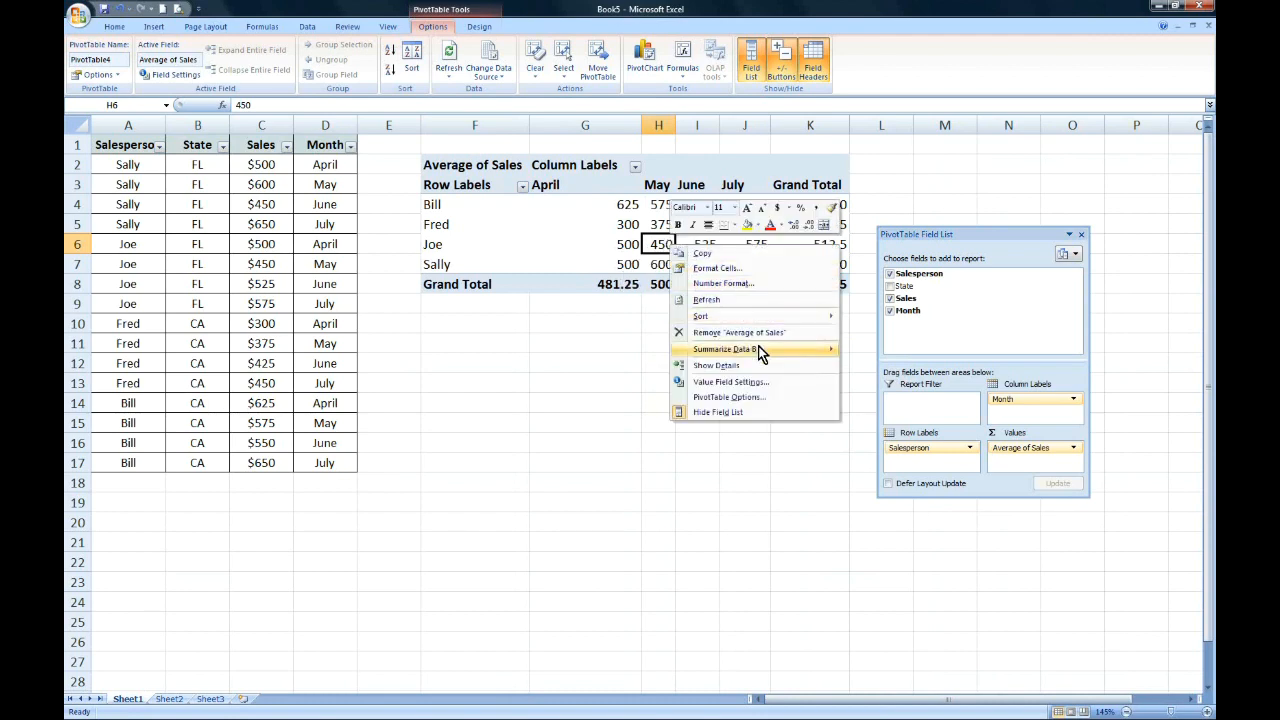
{"action": "mouse_move", "coordinate": [760, 352]}
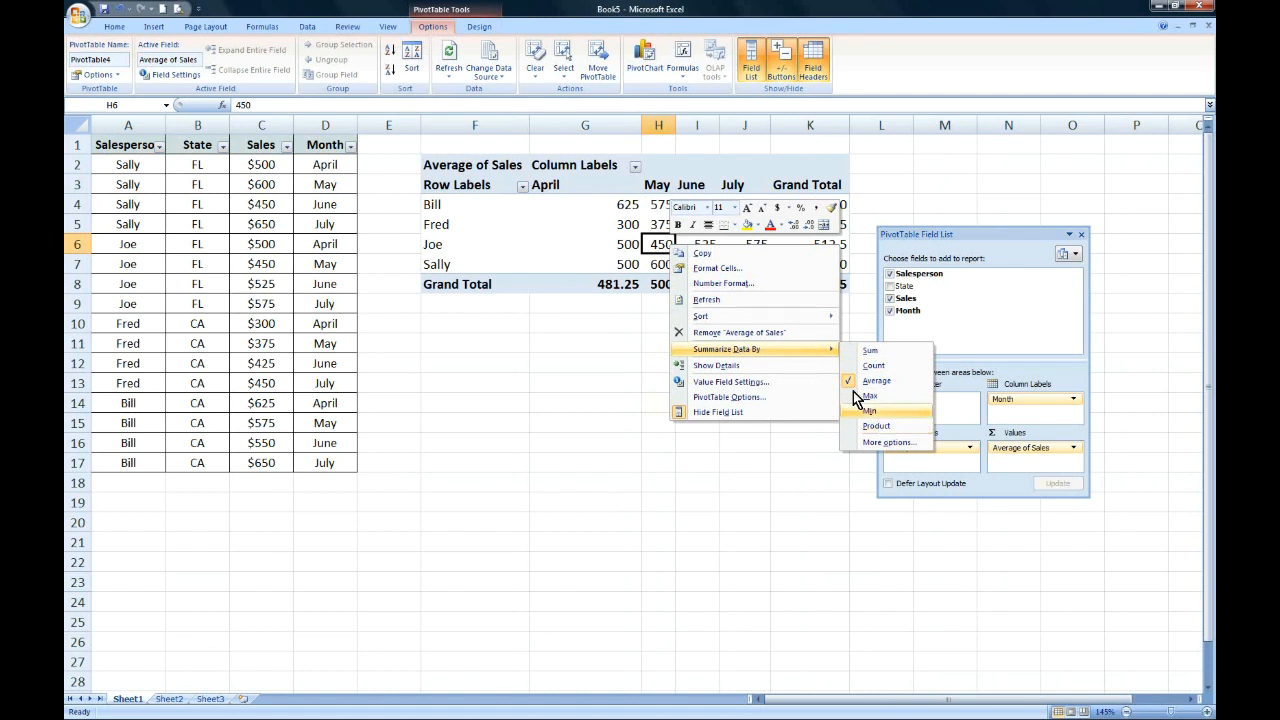
{"action": "left_click", "coordinate": [870, 352]}
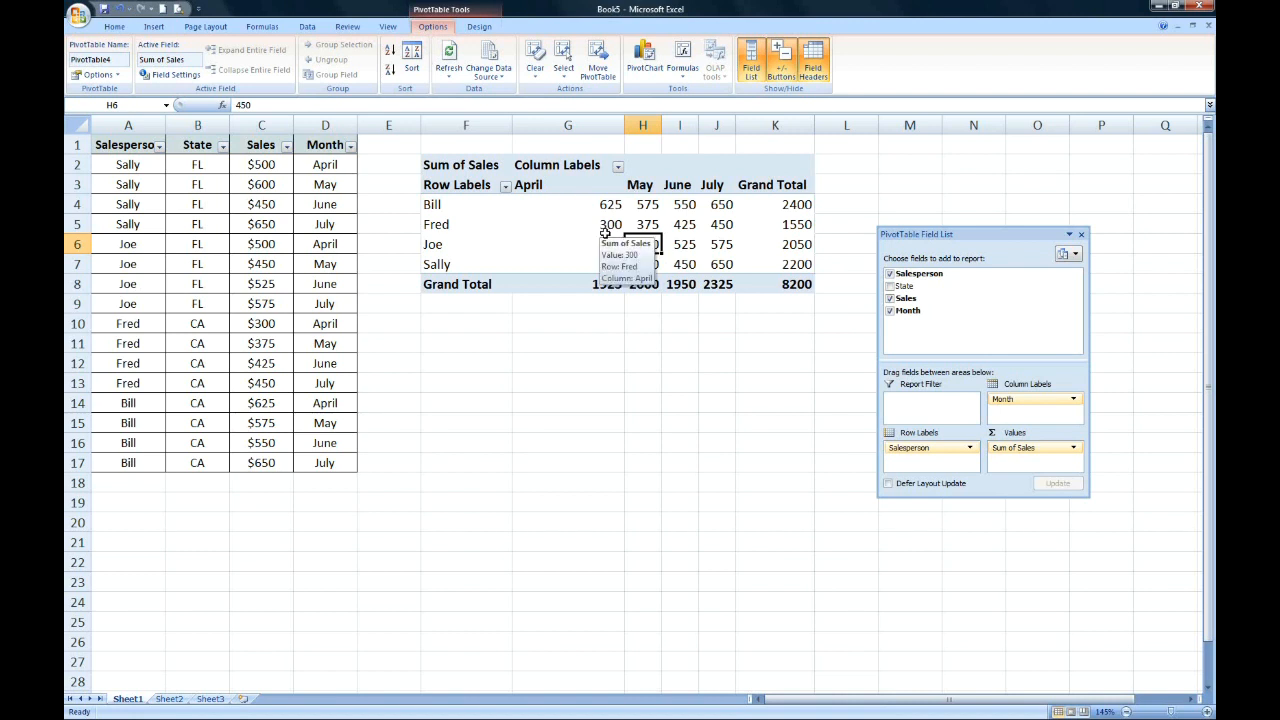
- Add State to the row labels, try it beneath Salesperson, and leave it above Salesperson so people are grouped by state
{"action": "left_click_drag", "start_coordinate": [912, 289], "coordinate": [912, 436]}
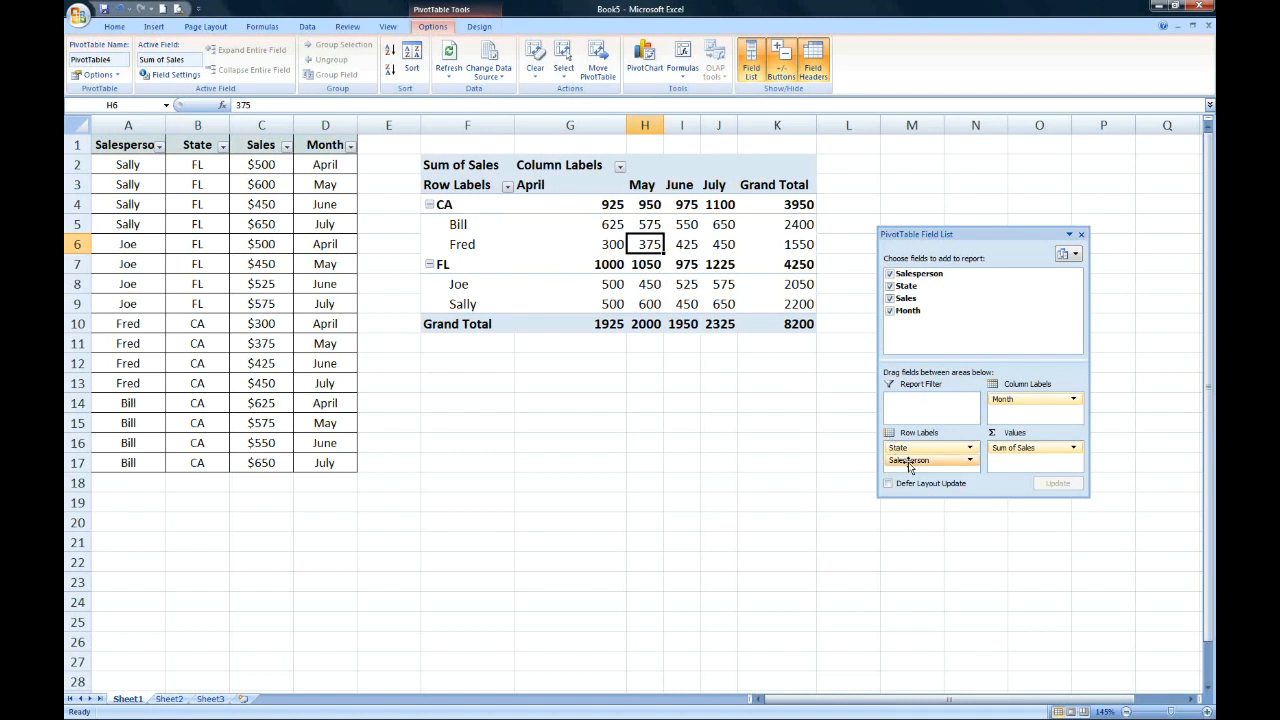
{"action": "left_click_drag", "start_coordinate": [911, 468], "coordinate": [917, 446]}
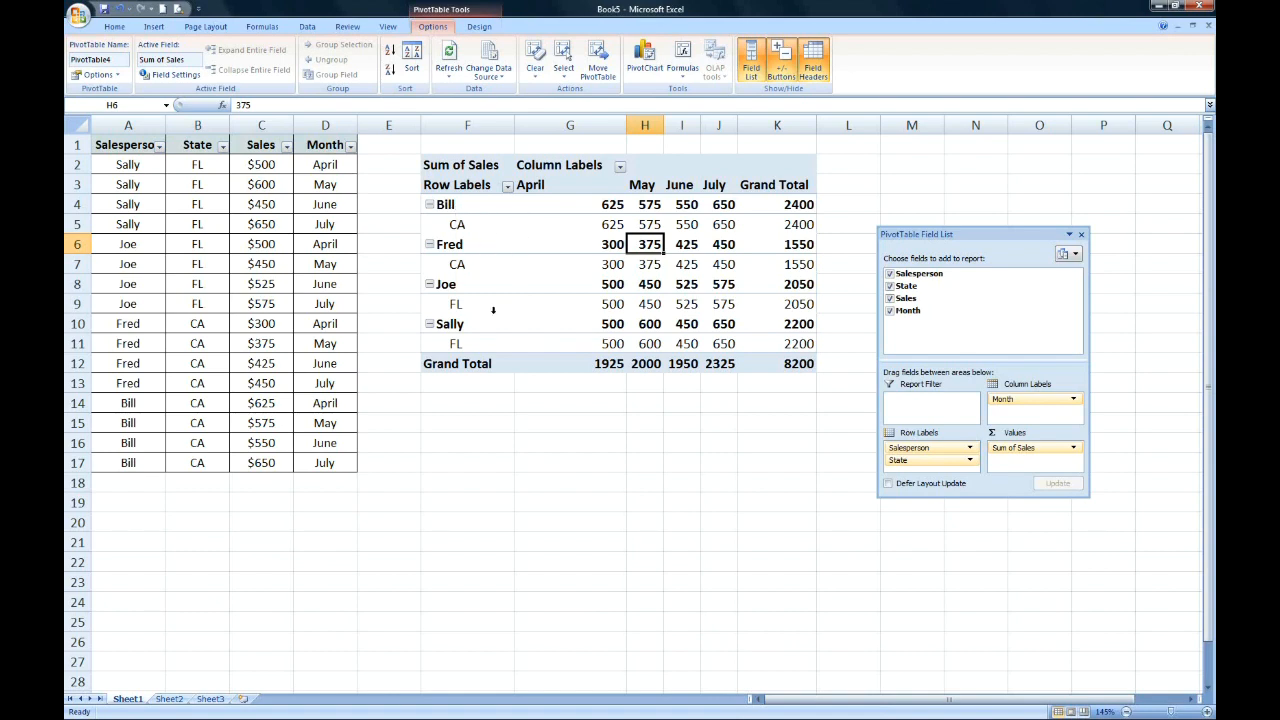
{"action": "left_click_drag", "start_coordinate": [906, 461], "coordinate": [909, 446]}
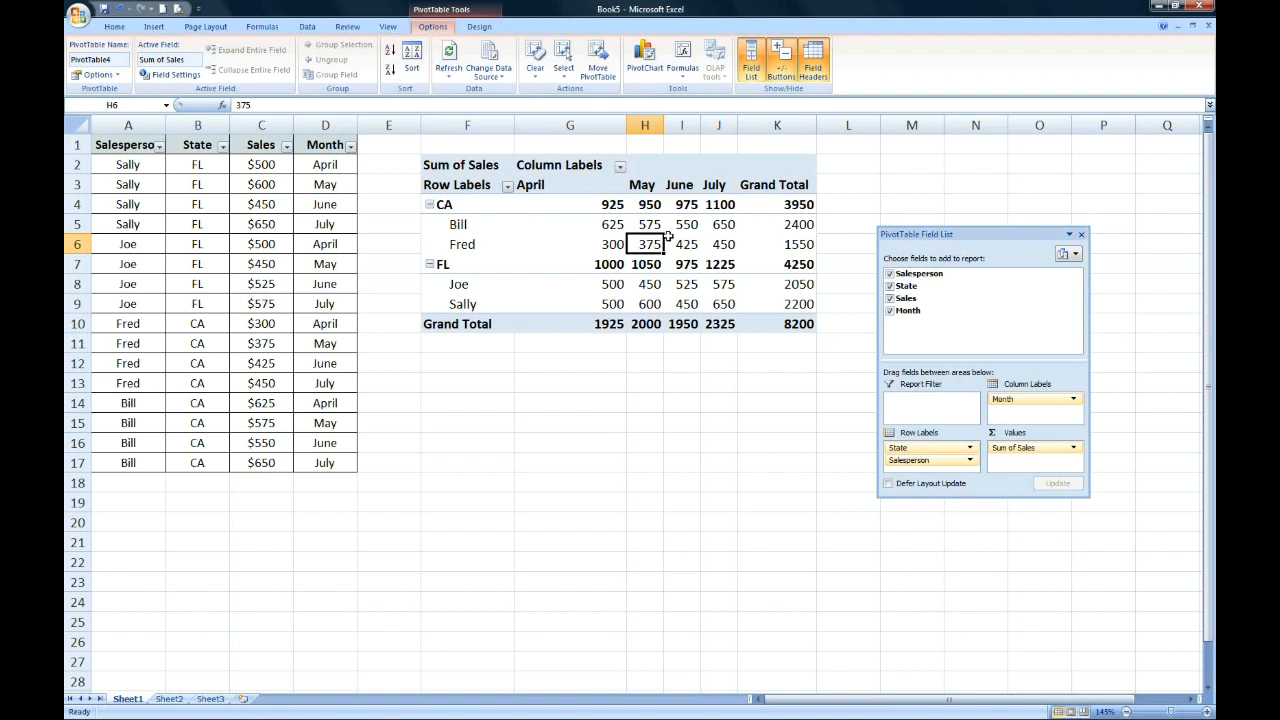
{"action": "mouse_move", "coordinate": [667, 236]}
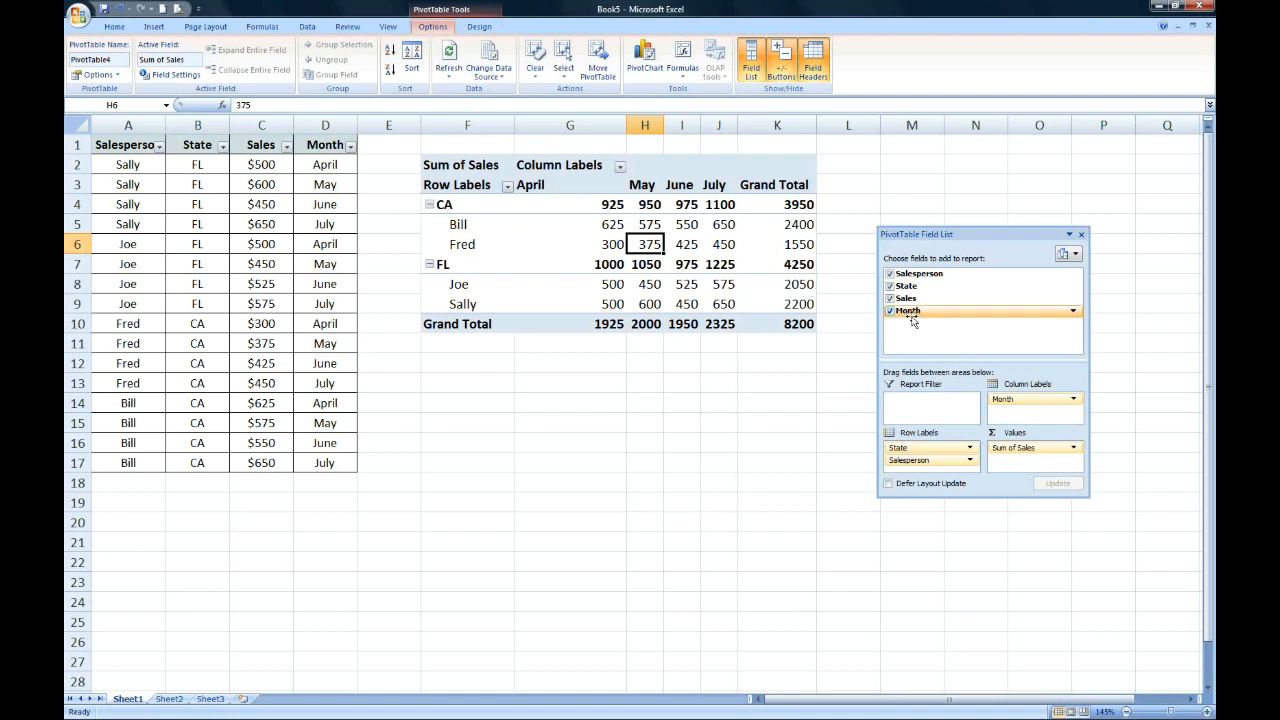
- Move Month to the report filter and filter the pivot table to June
{"action": "left_click_drag", "start_coordinate": [914, 316], "coordinate": [914, 403]}
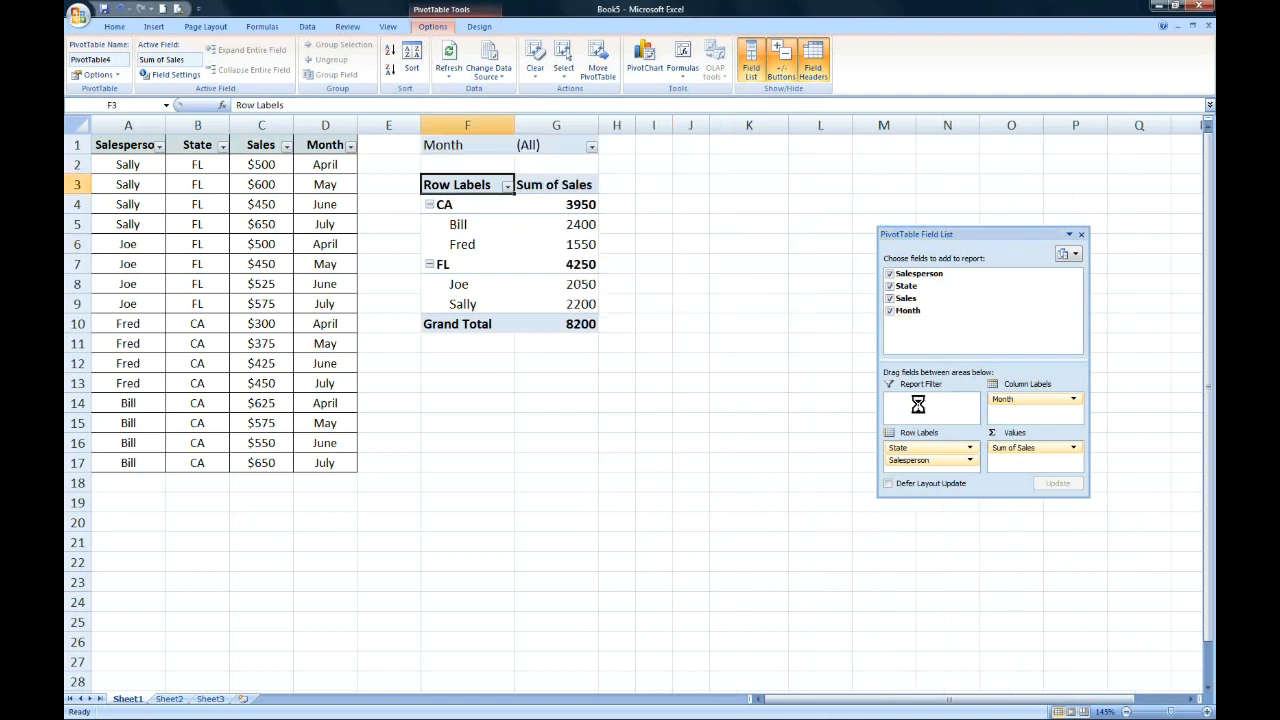
{"action": "left_click", "coordinate": [592, 147]}
{"action": "left_click", "coordinate": [487, 196]}
{"action": "left_click", "coordinate": [510, 303]}
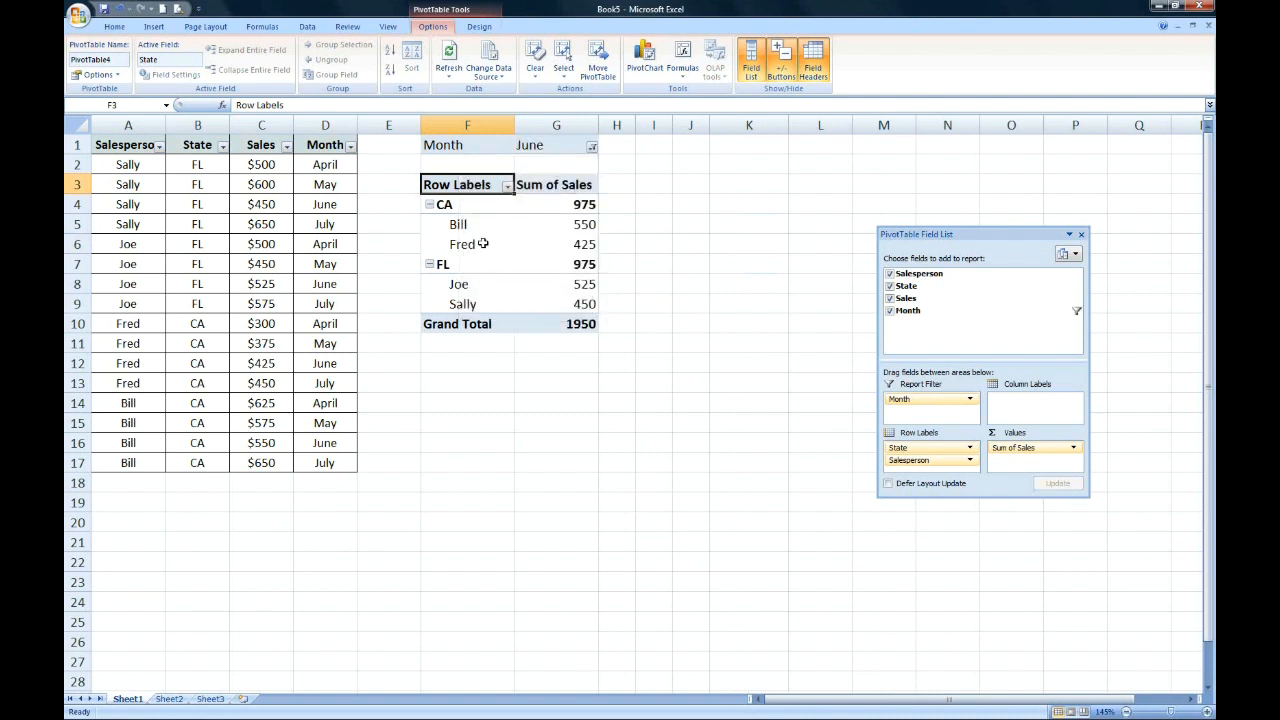
- Allow multiple items in the Month report filter and include both June and July
{"action": "left_click", "coordinate": [592, 148]}
{"action": "left_click", "coordinate": [476, 284]}
{"action": "left_click", "coordinate": [495, 207]}
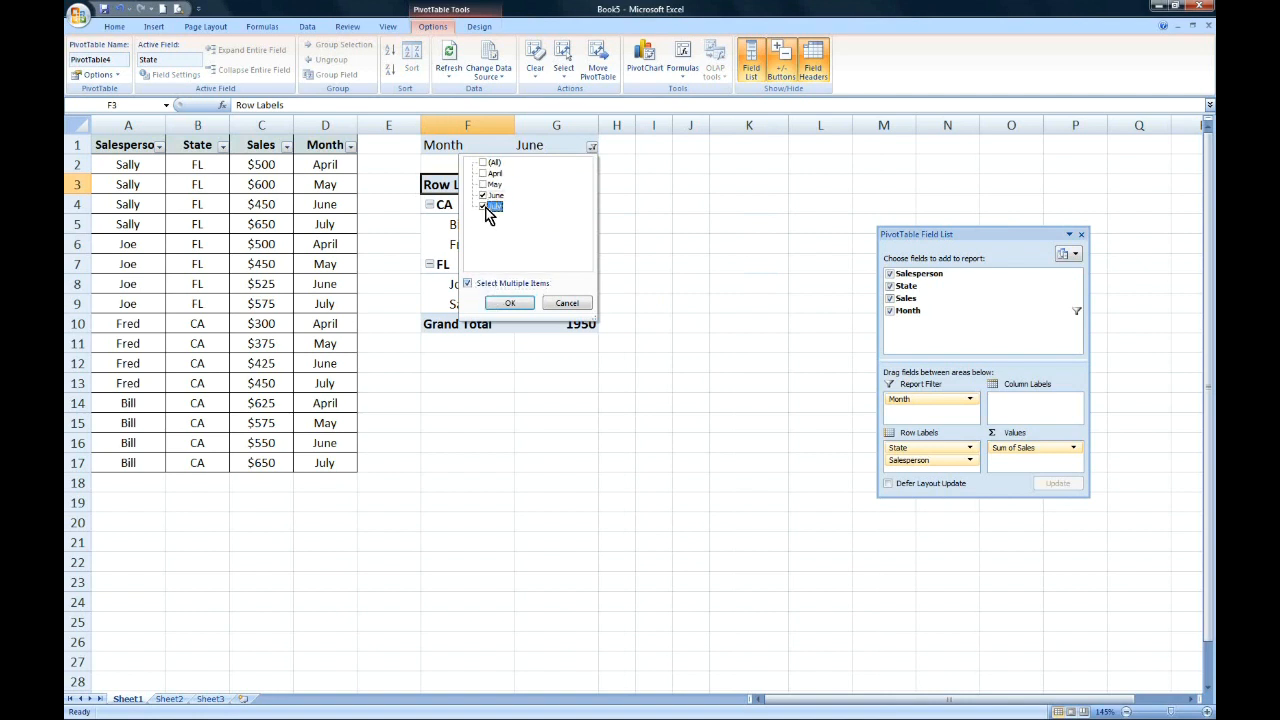
{"action": "left_click", "coordinate": [503, 307]}
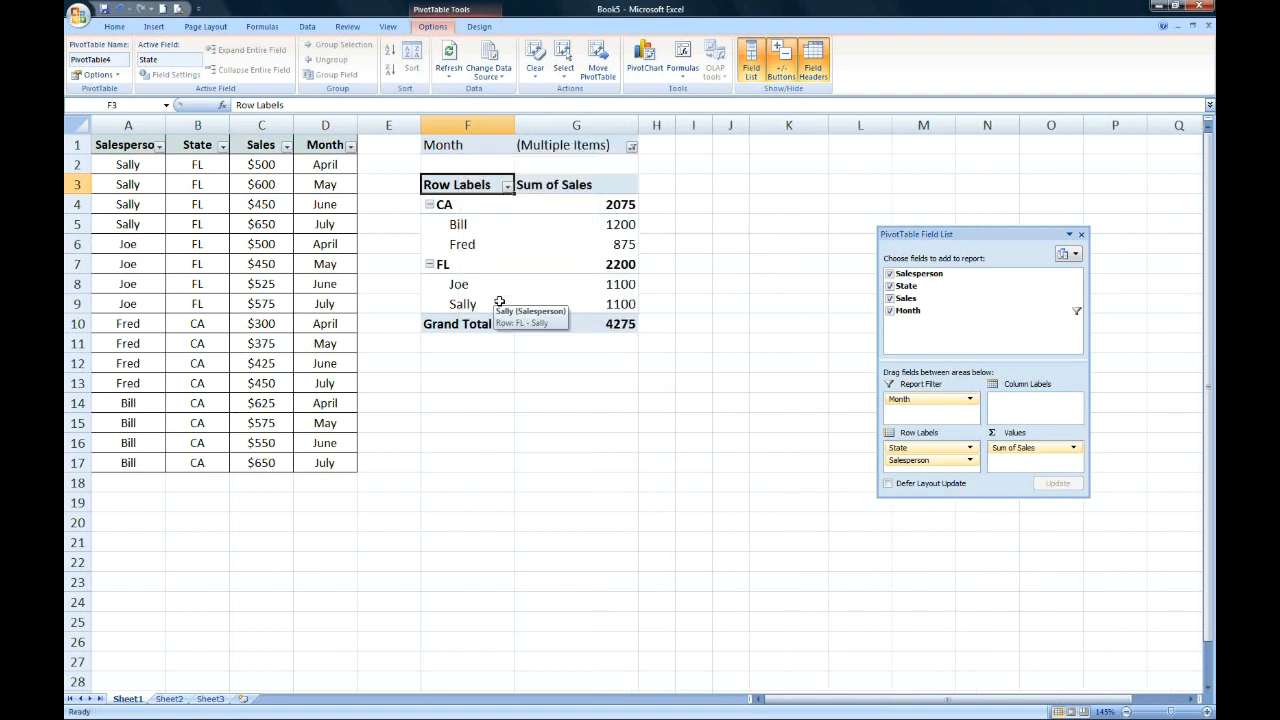
- Move the Month field from the report filter to the column labels and clear its filter so every month is included
{"action": "left_click_drag", "start_coordinate": [938, 399], "coordinate": [1040, 402]}
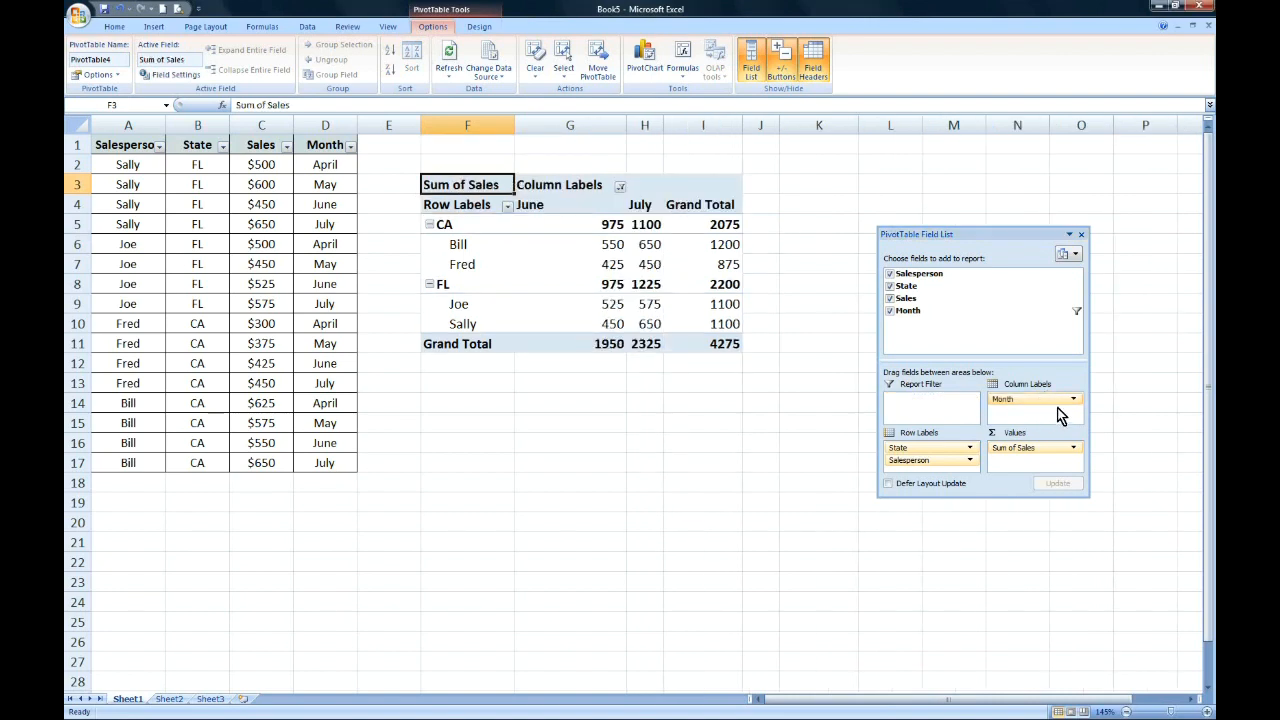
{"action": "left_click", "coordinate": [1074, 312]}
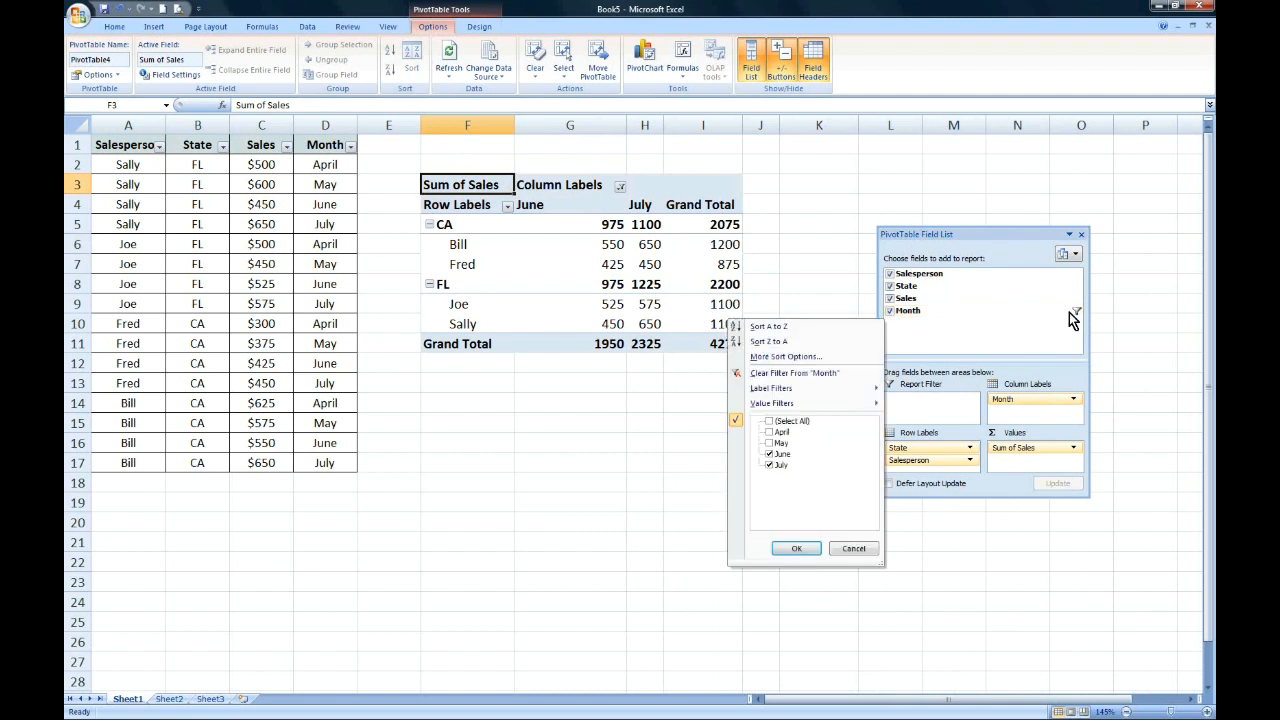
{"action": "left_click", "coordinate": [801, 374]}
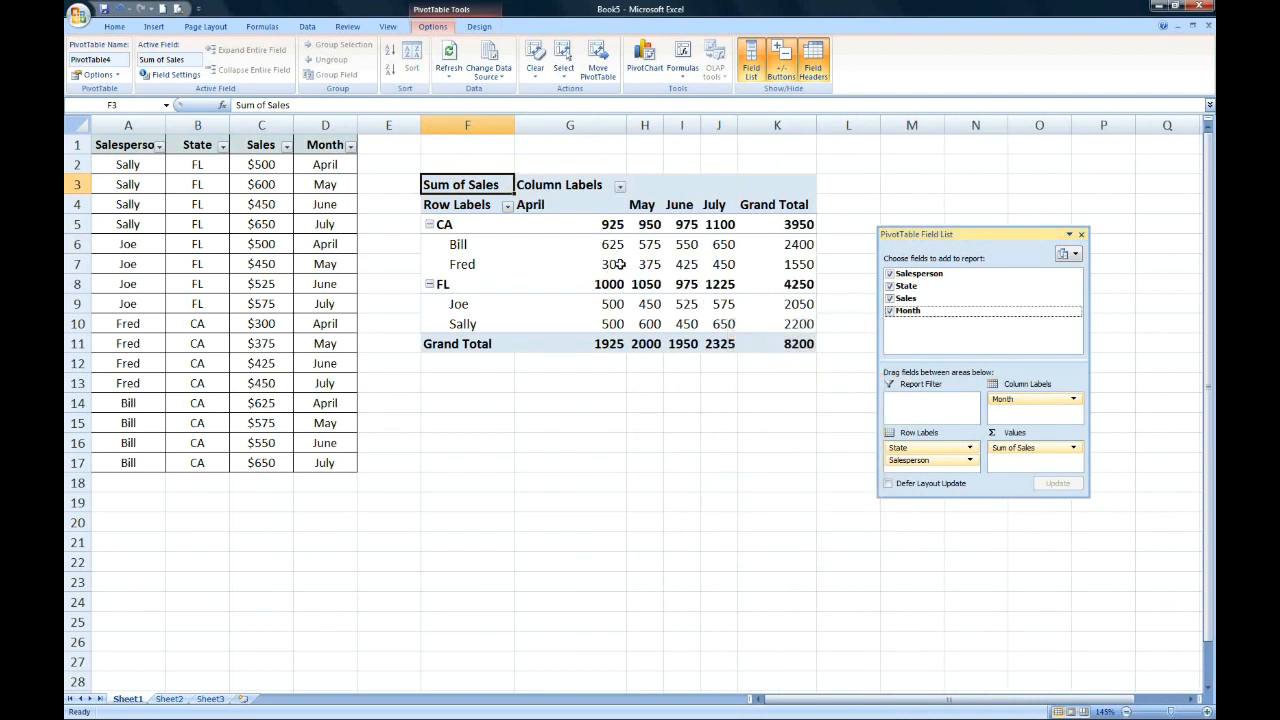
- Format the pivot table's Sum of Sales values as Currency with the $ symbol and 0 decimal places
{"action": "mouse_move", "coordinate": [613, 264]}
{"action": "right_click", "coordinate": [616, 264]}
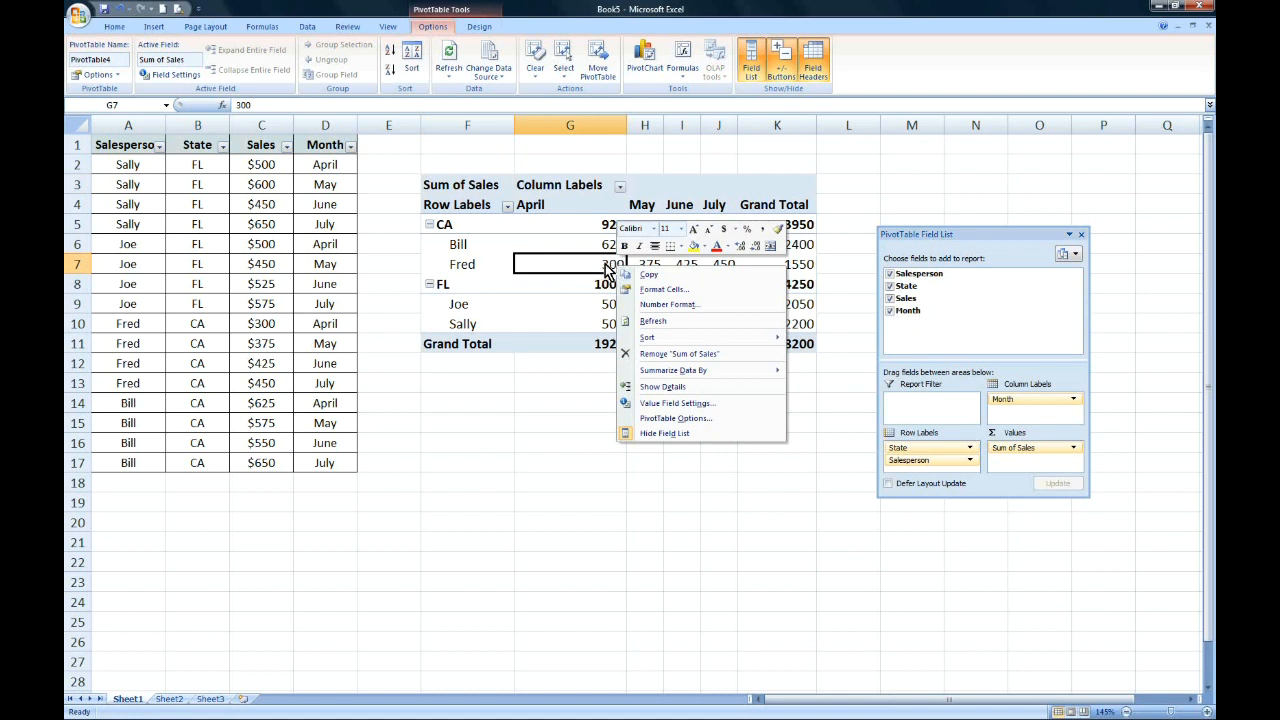
{"action": "left_click", "coordinate": [666, 404]}
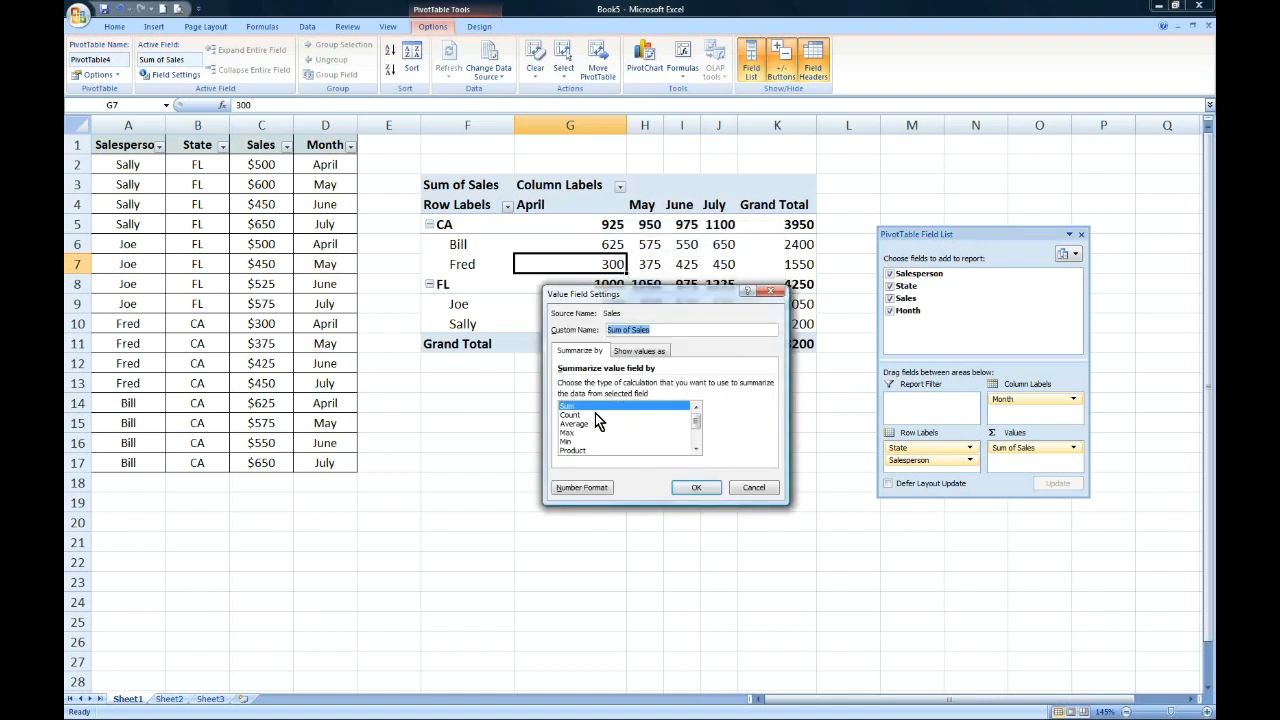
{"action": "left_click", "coordinate": [590, 487]}
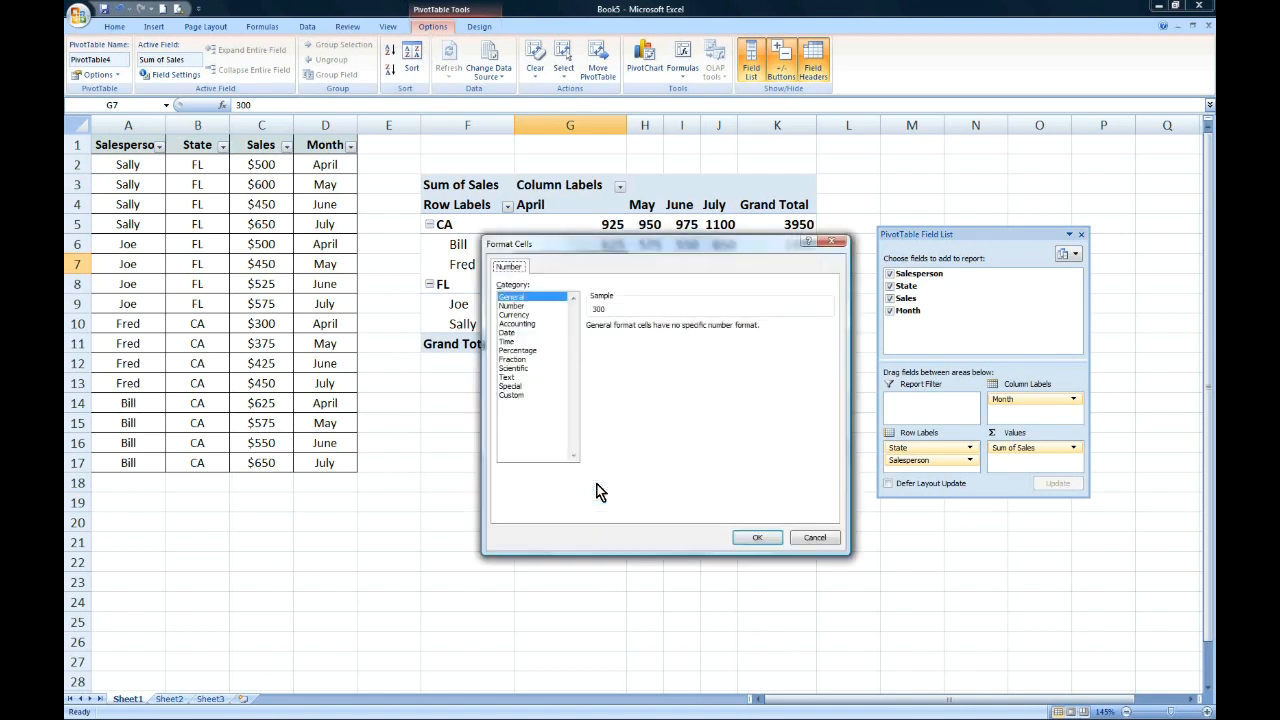
{"action": "left_click", "coordinate": [517, 315]}
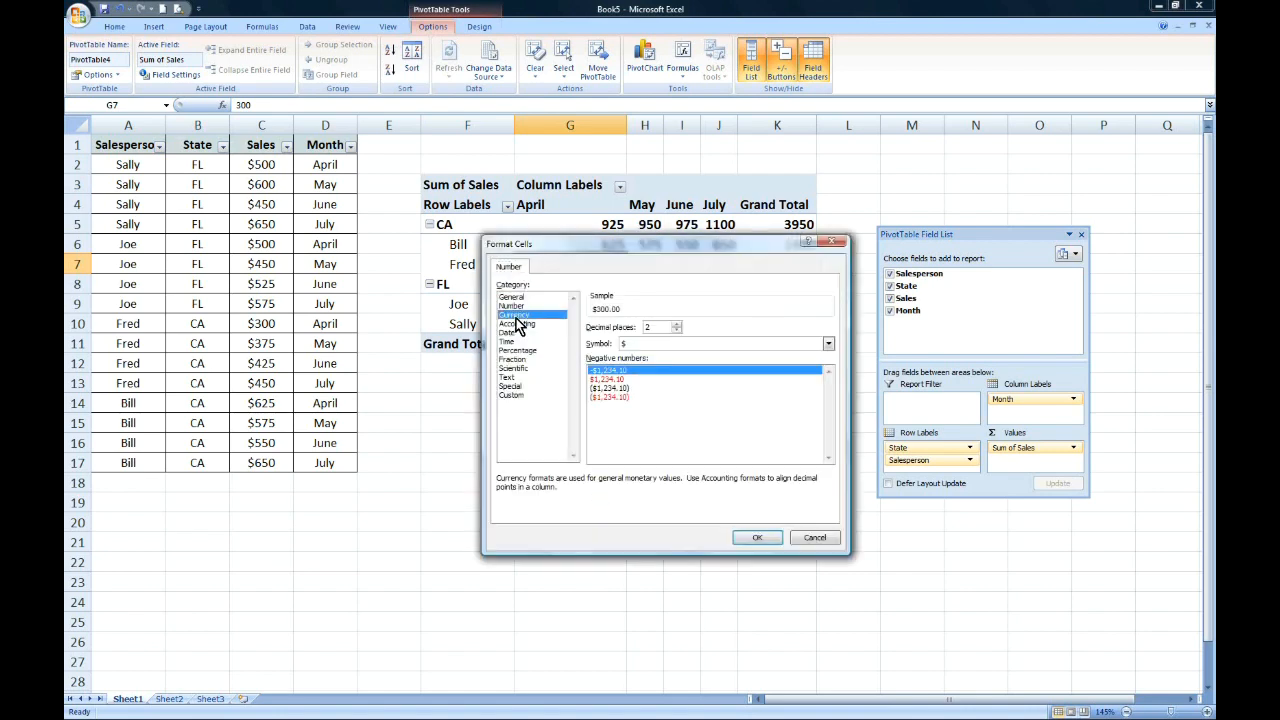
{"action": "left_click", "coordinate": [678, 331]}
{"action": "left_click", "coordinate": [678, 331]}
{"action": "left_click", "coordinate": [760, 539]}
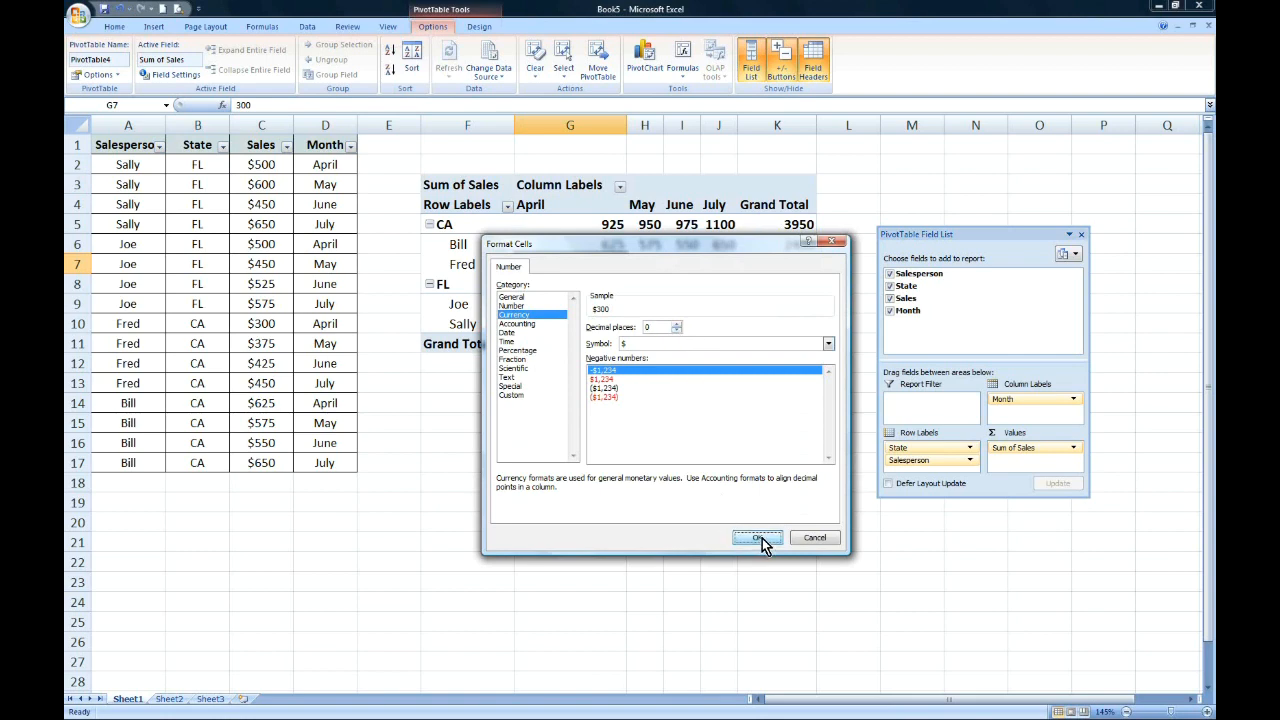
{"action": "left_click", "coordinate": [697, 490]}
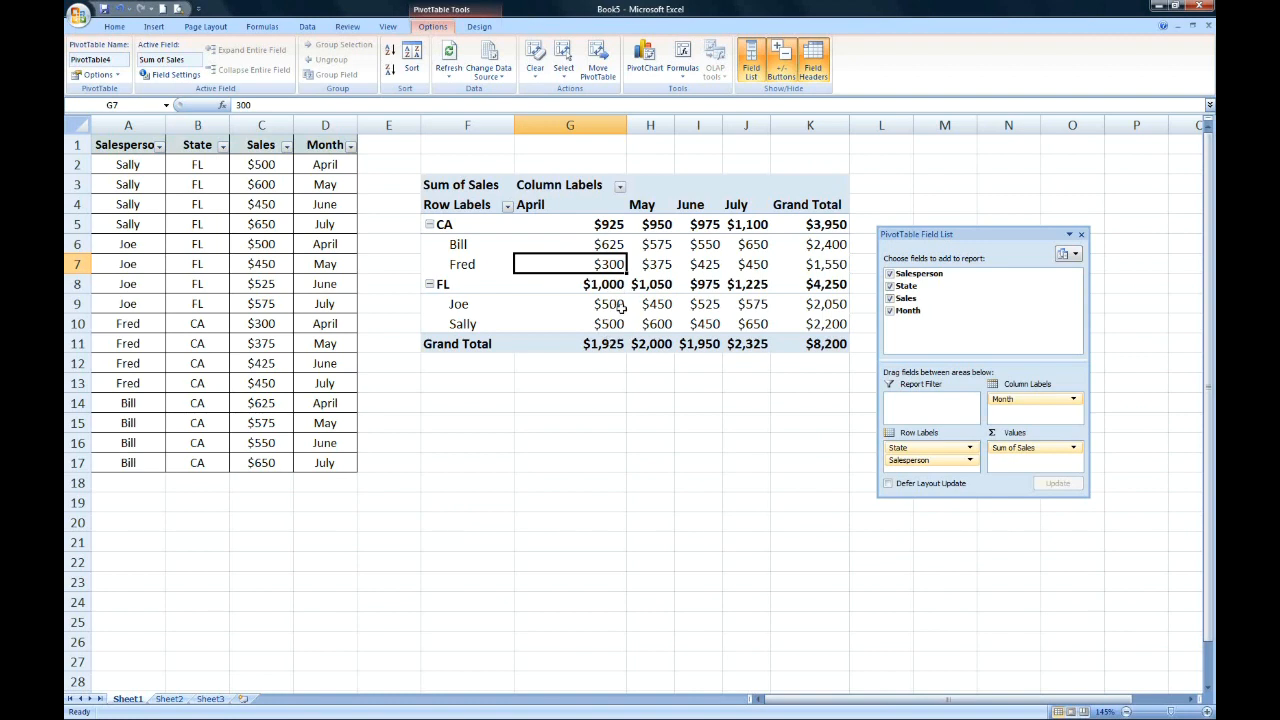
- Examine the pivot table's sales by month, its grand total row and column, and the FL subtotal row
{"action": "mouse_move", "coordinate": [622, 308]}
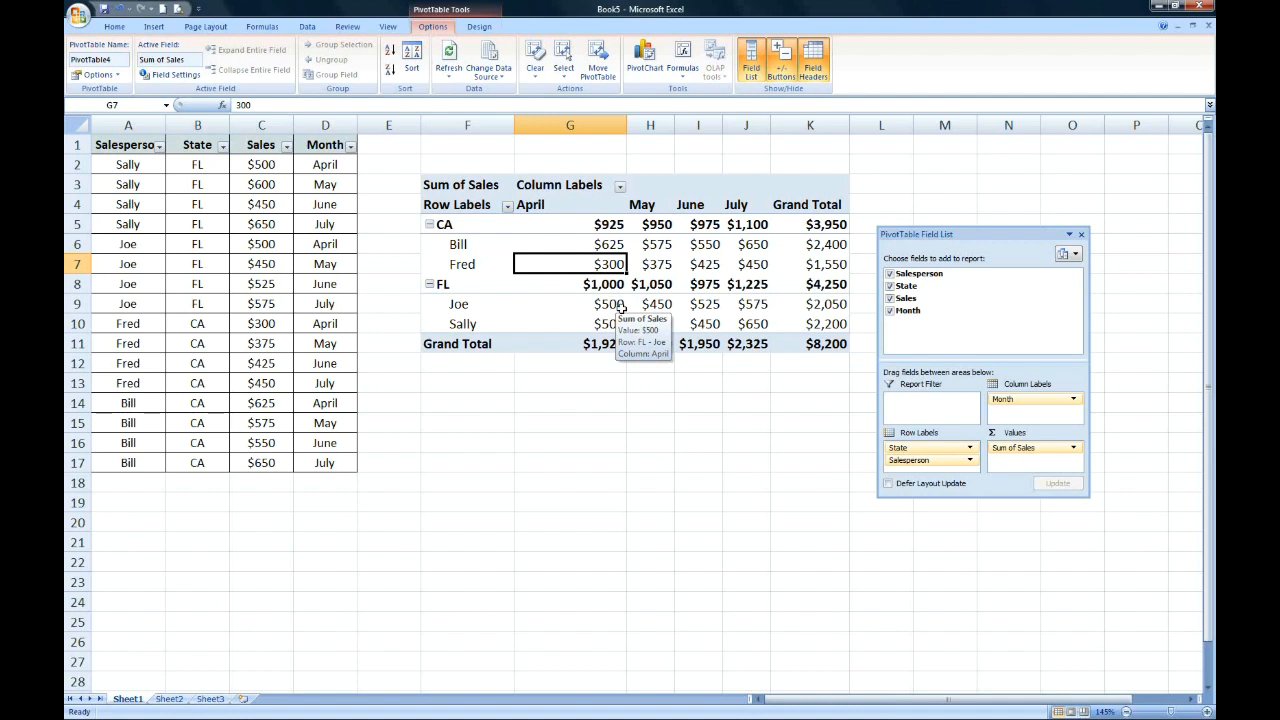
{"action": "mouse_move", "coordinate": [684, 287]}
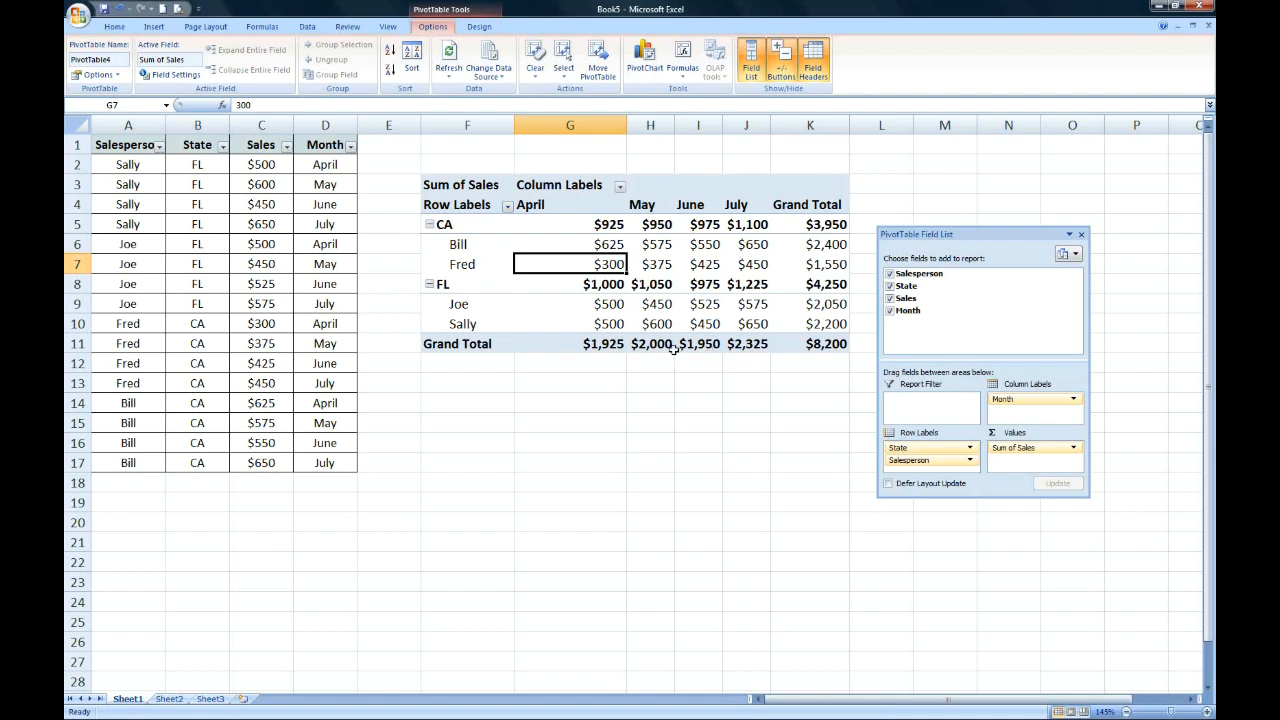
{"action": "right_click", "coordinate": [815, 206]}
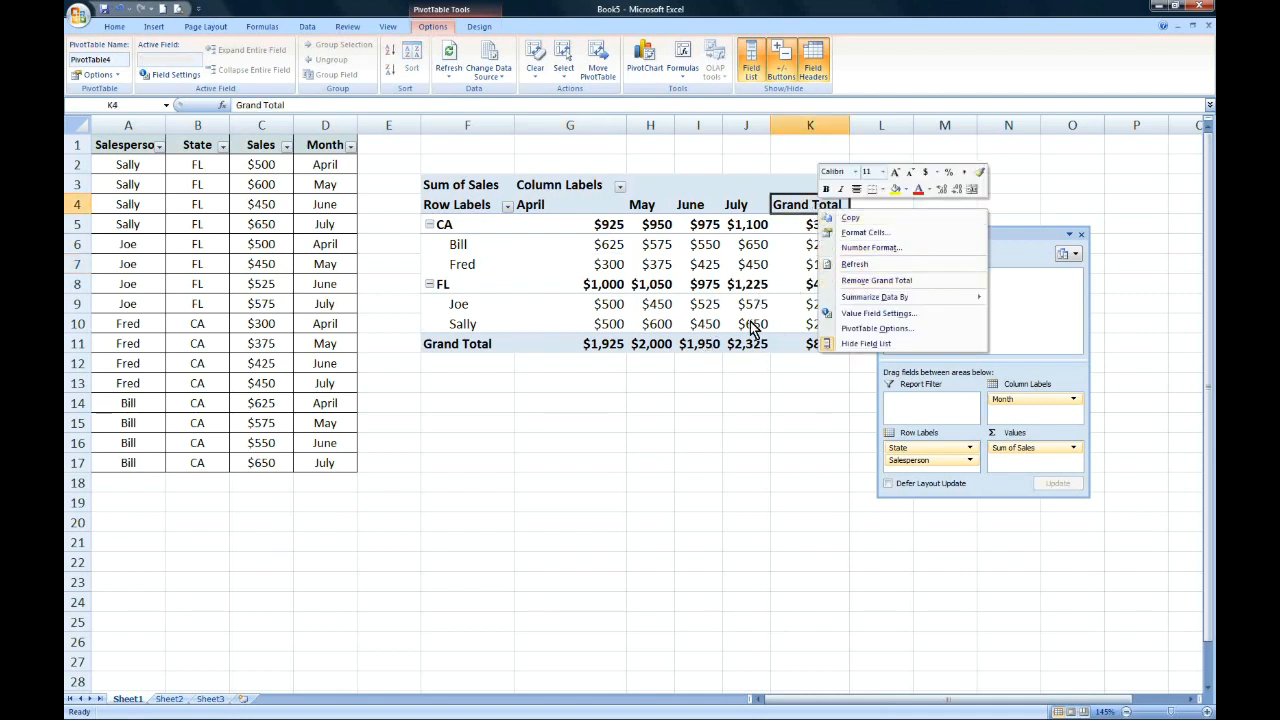
{"action": "right_click", "coordinate": [612, 341]}
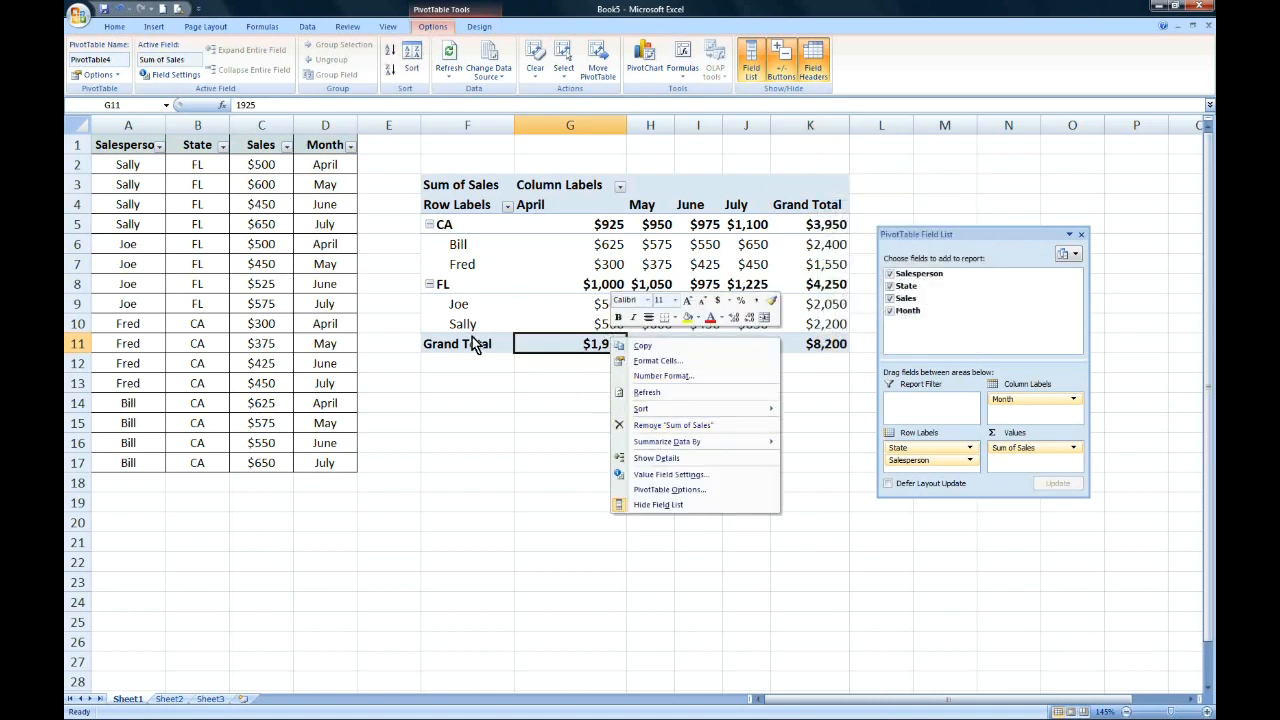
{"action": "key", "text": "Escape"}
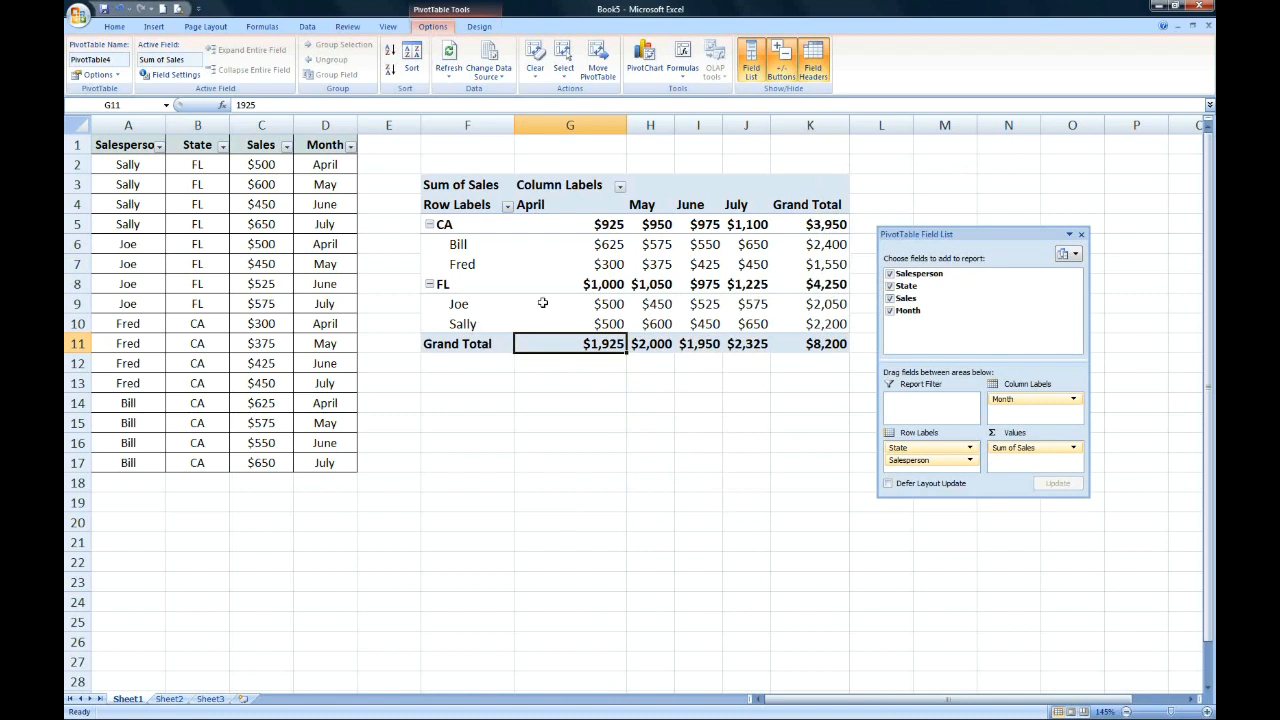
{"action": "left_click_drag", "start_coordinate": [500, 286], "coordinate": [822, 285]}
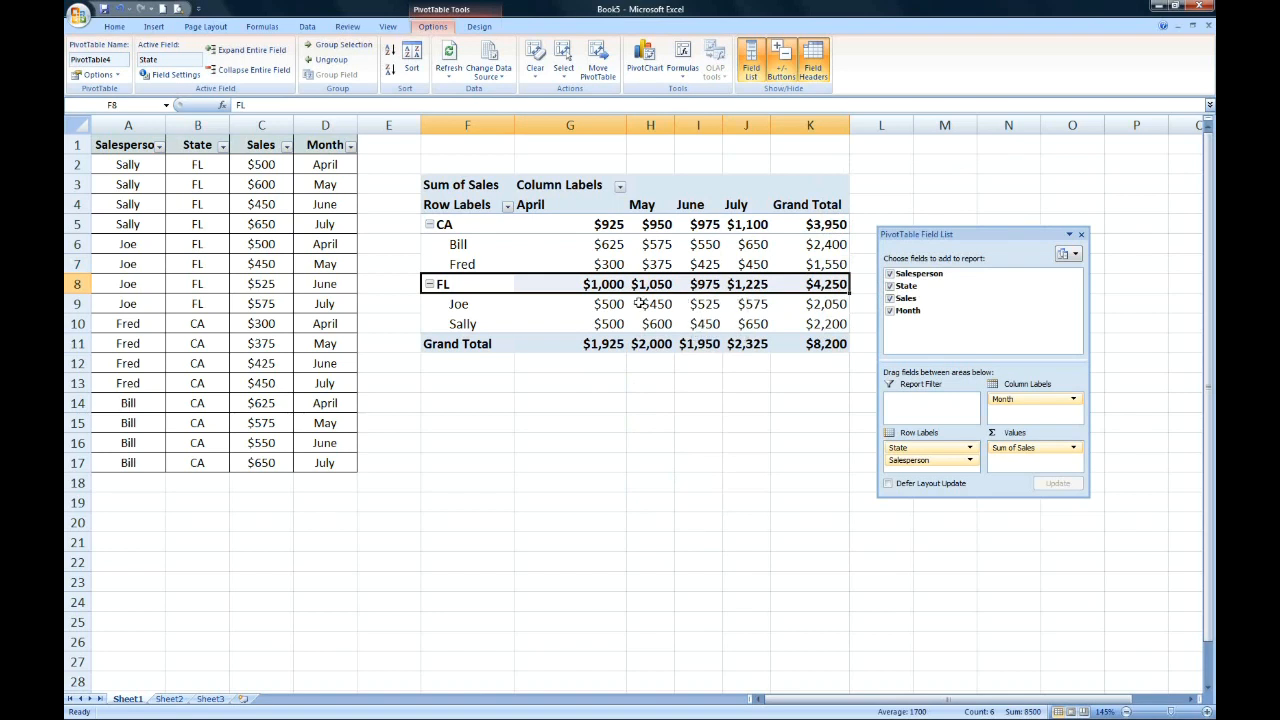
{"action": "left_click", "coordinate": [495, 289]}
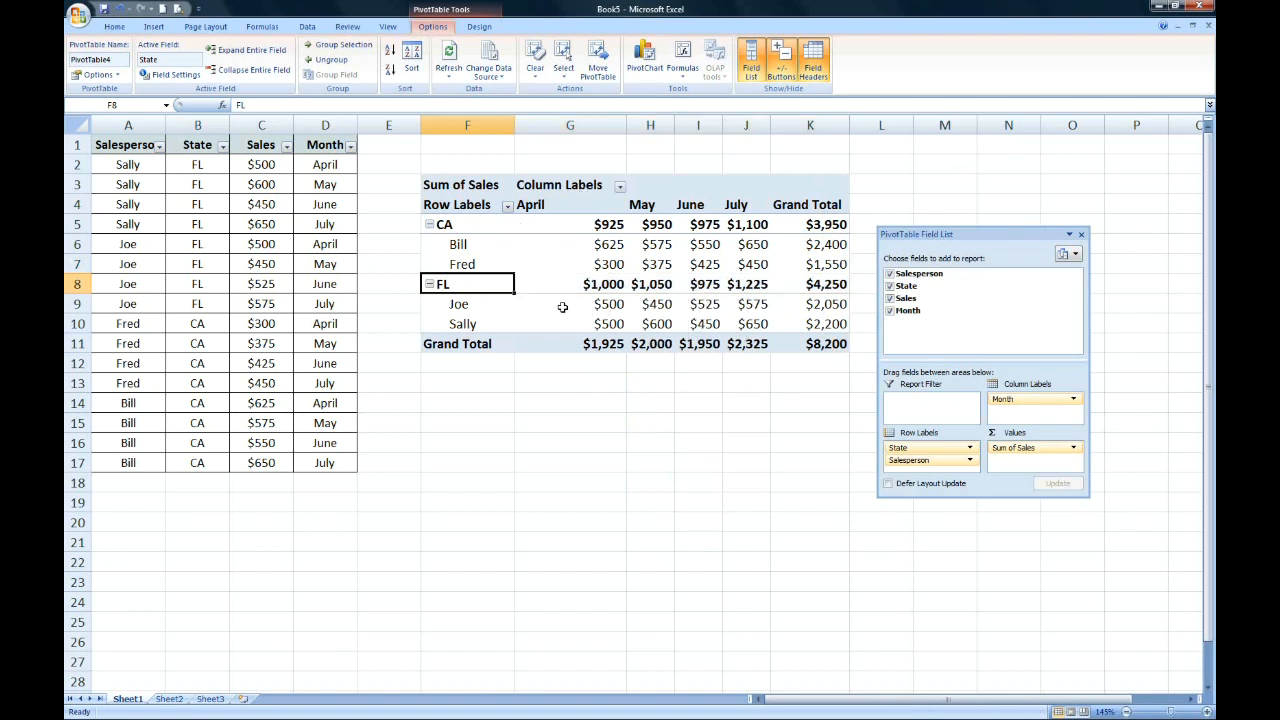
- Try light PivotTable styles on the pivot table, and apply the red Medium style with shaded row labels
{"action": "left_click", "coordinate": [477, 29]}
{"action": "left_click", "coordinate": [583, 62]}
{"action": "left_click", "coordinate": [402, 62]}
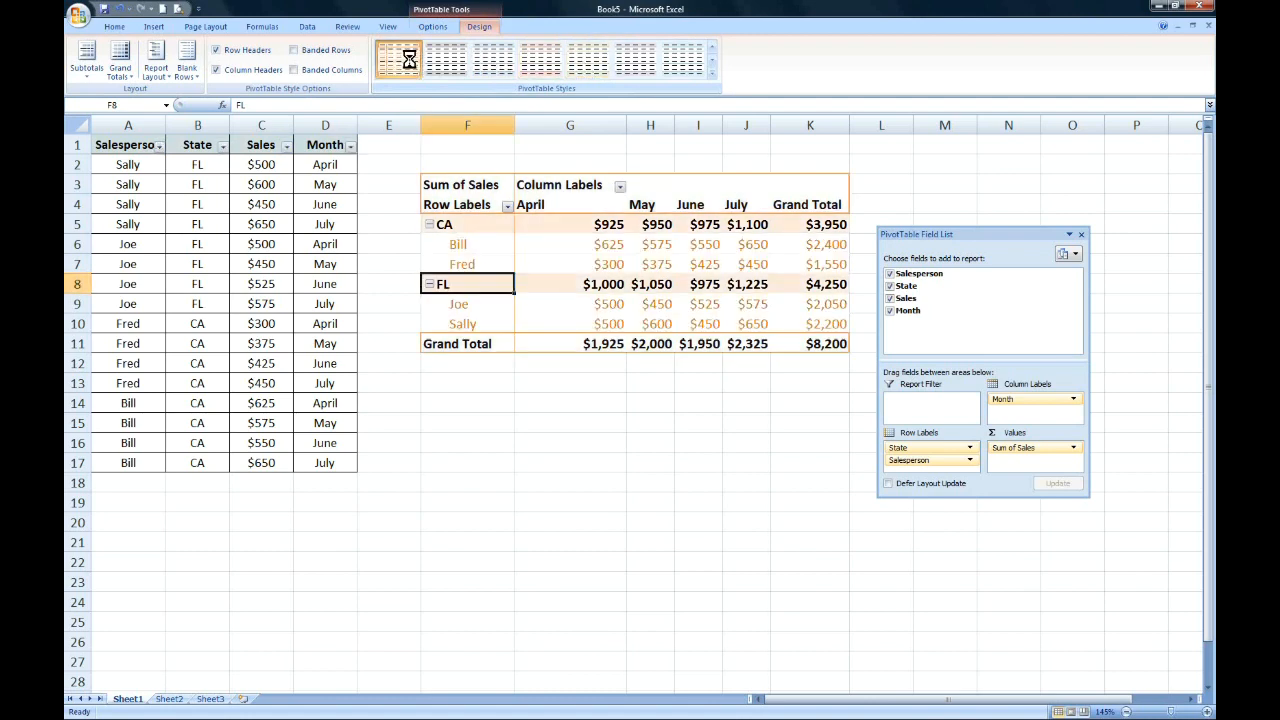
{"action": "left_click", "coordinate": [713, 76]}
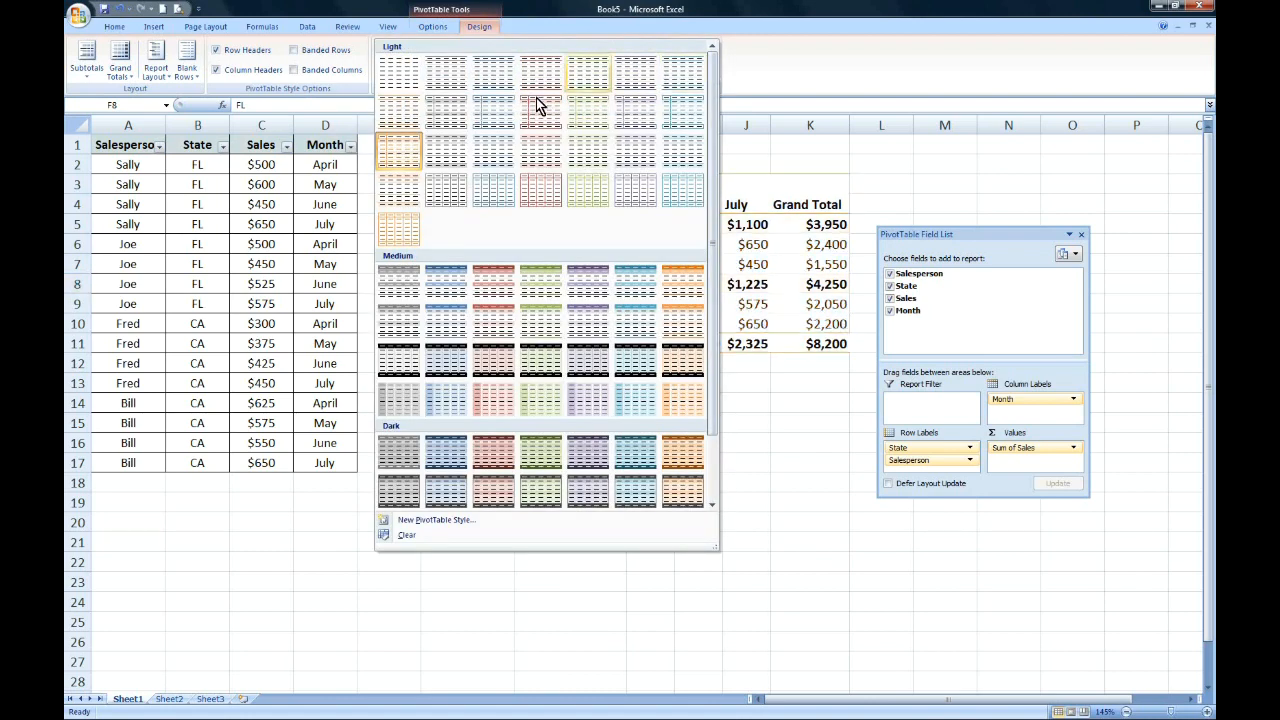
{"action": "left_click", "coordinate": [491, 410]}
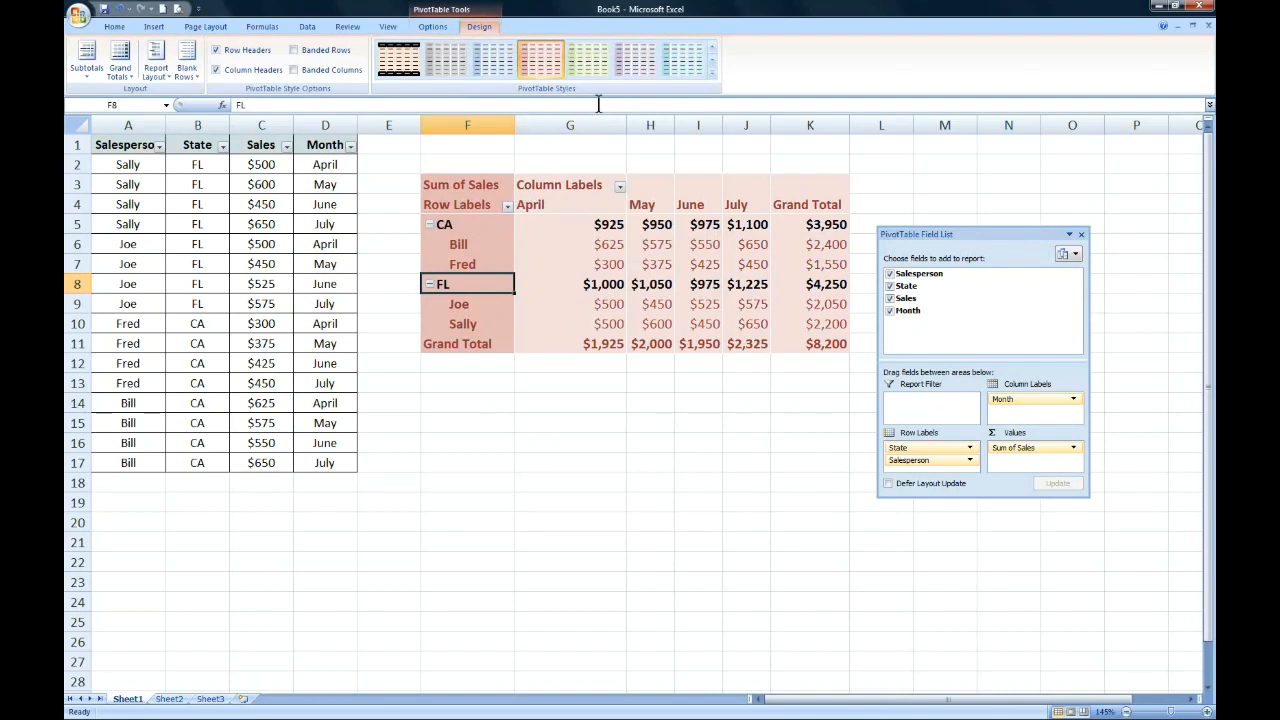
- Insert a basic line PivotChart based on the pivot table, and move the field list aside to clear room for it
{"action": "left_click", "coordinate": [445, 30]}
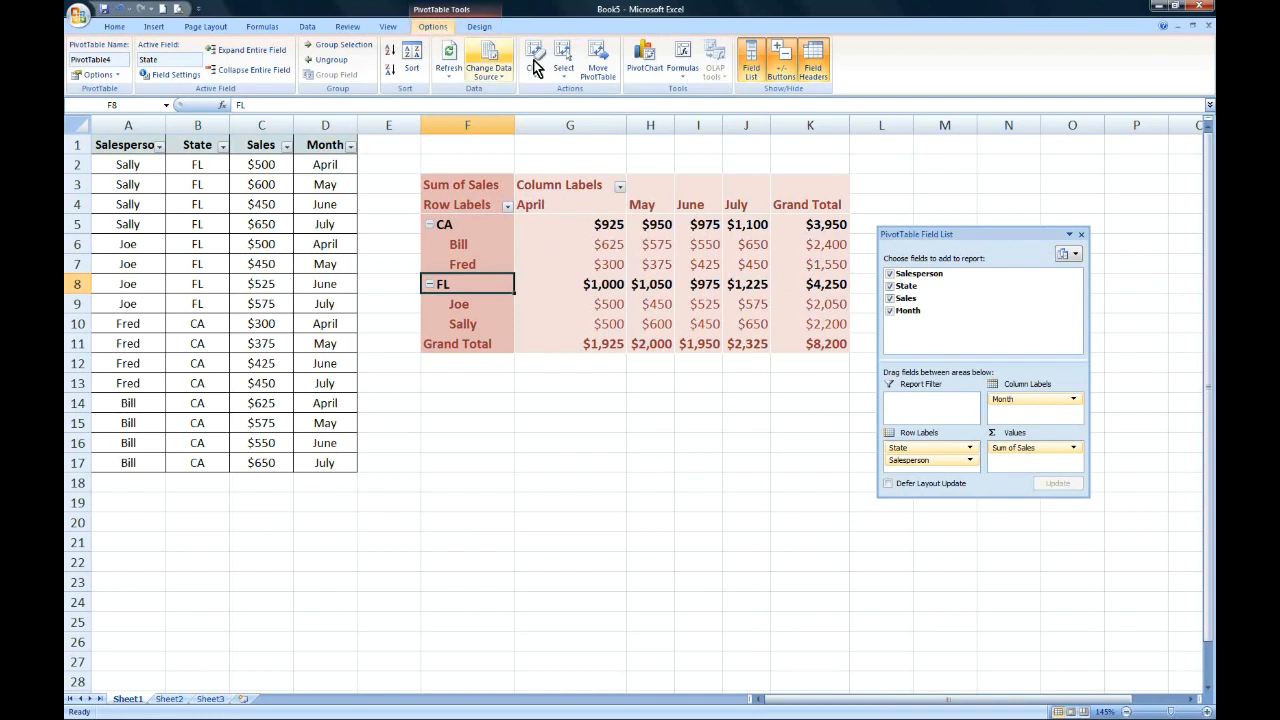
{"action": "left_click", "coordinate": [647, 66]}
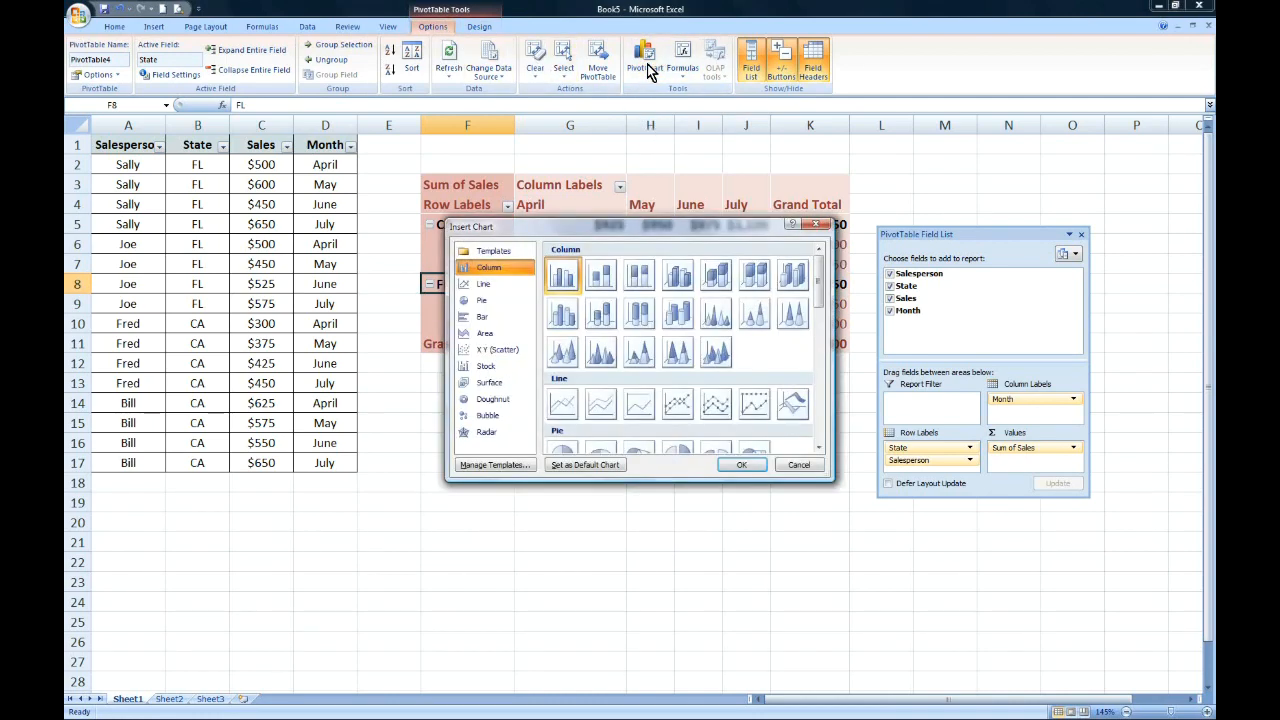
{"action": "left_click", "coordinate": [559, 407]}
{"action": "left_click", "coordinate": [752, 466]}
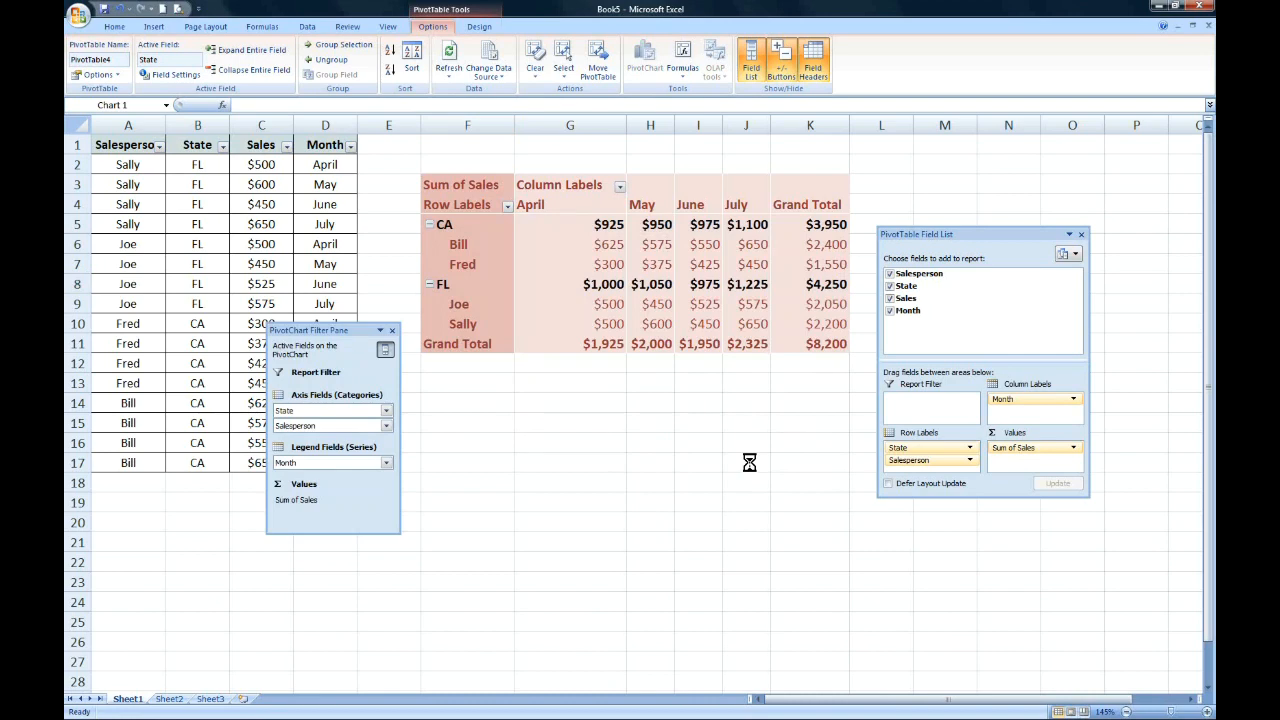
{"action": "left_click_drag", "start_coordinate": [945, 234], "coordinate": [1027, 219]}
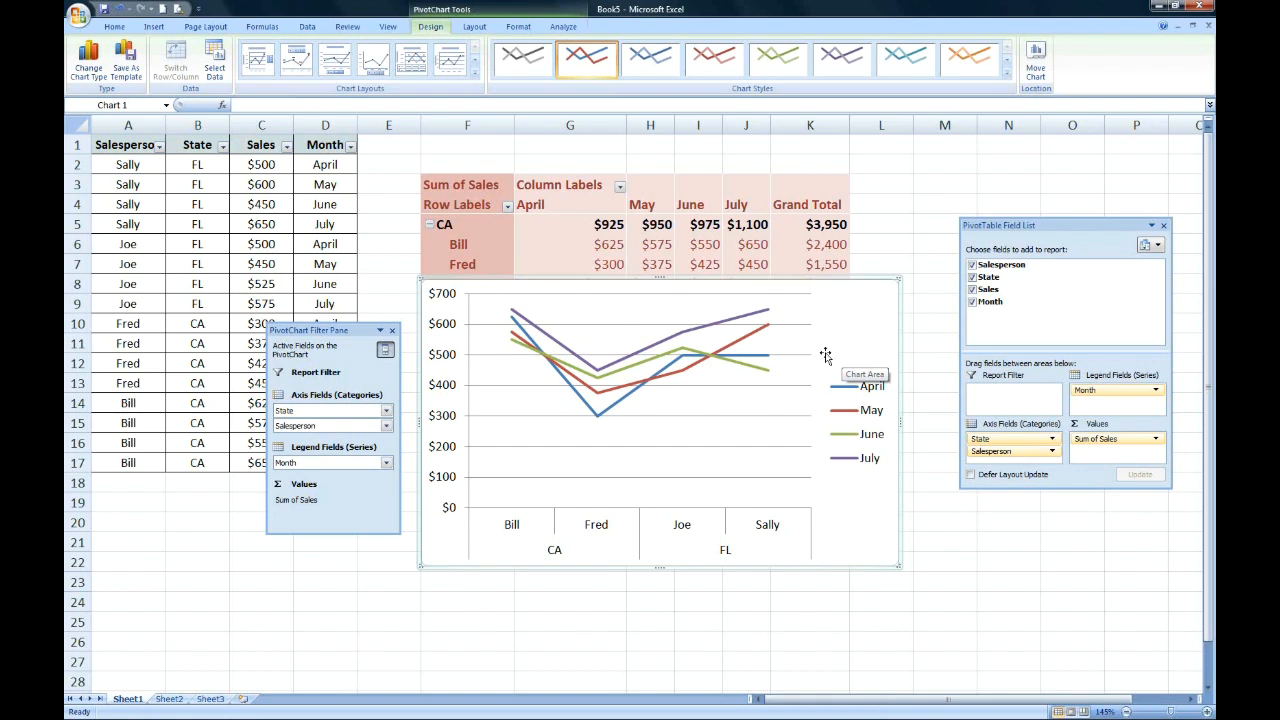
- Rearrange the PivotChart's fields to Month as axis and Salesperson as legend without State, and move the chart down
{"action": "left_click_drag", "start_coordinate": [1000, 441], "coordinate": [1030, 331]}
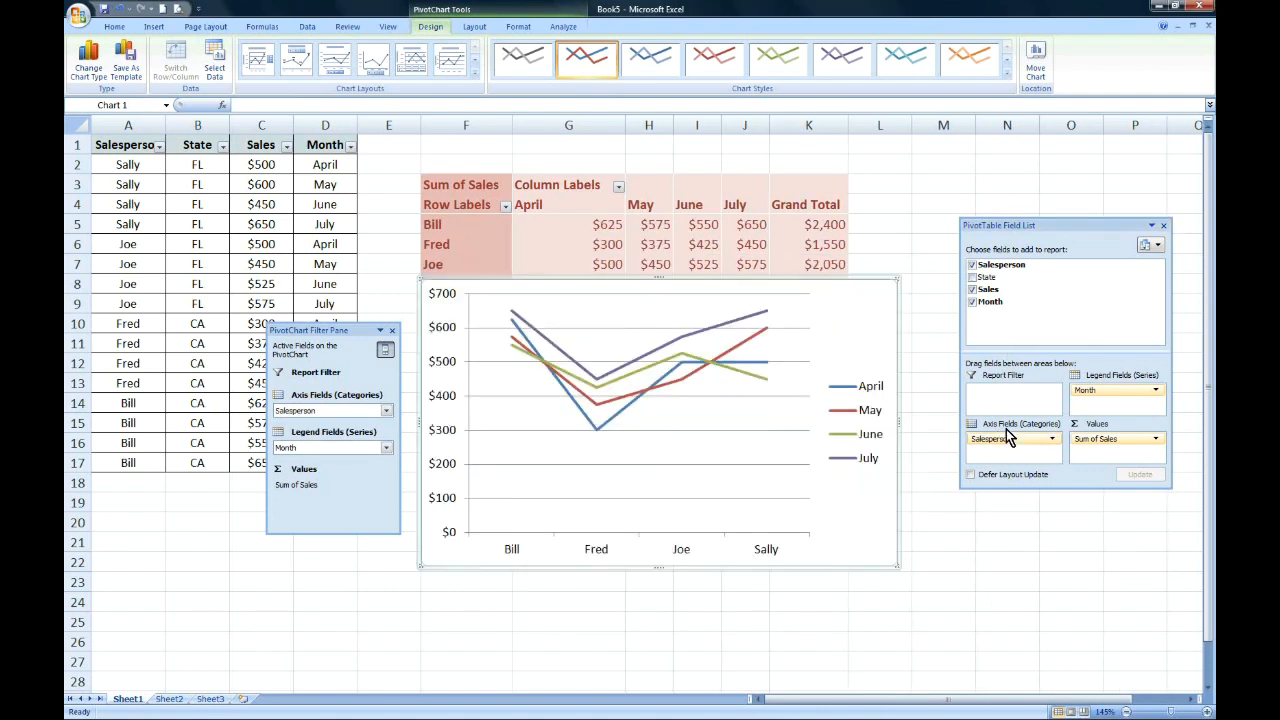
{"action": "mouse_move", "coordinate": [1090, 391]}
{"action": "left_mouse_down"}
{"action": "mouse_move", "coordinate": [1001, 455]}
{"action": "mouse_move", "coordinate": [1113, 388]}
{"action": "left_mouse_up"}
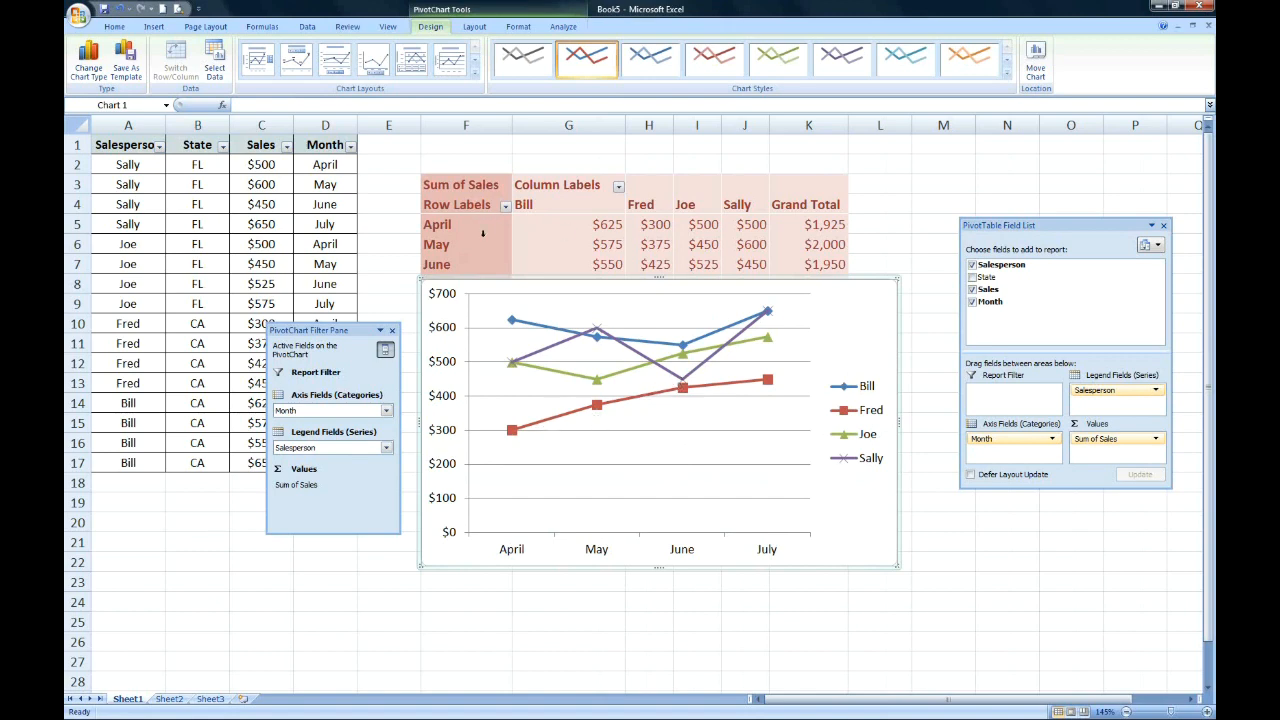
{"action": "left_click_drag", "start_coordinate": [474, 282], "coordinate": [477, 336]}
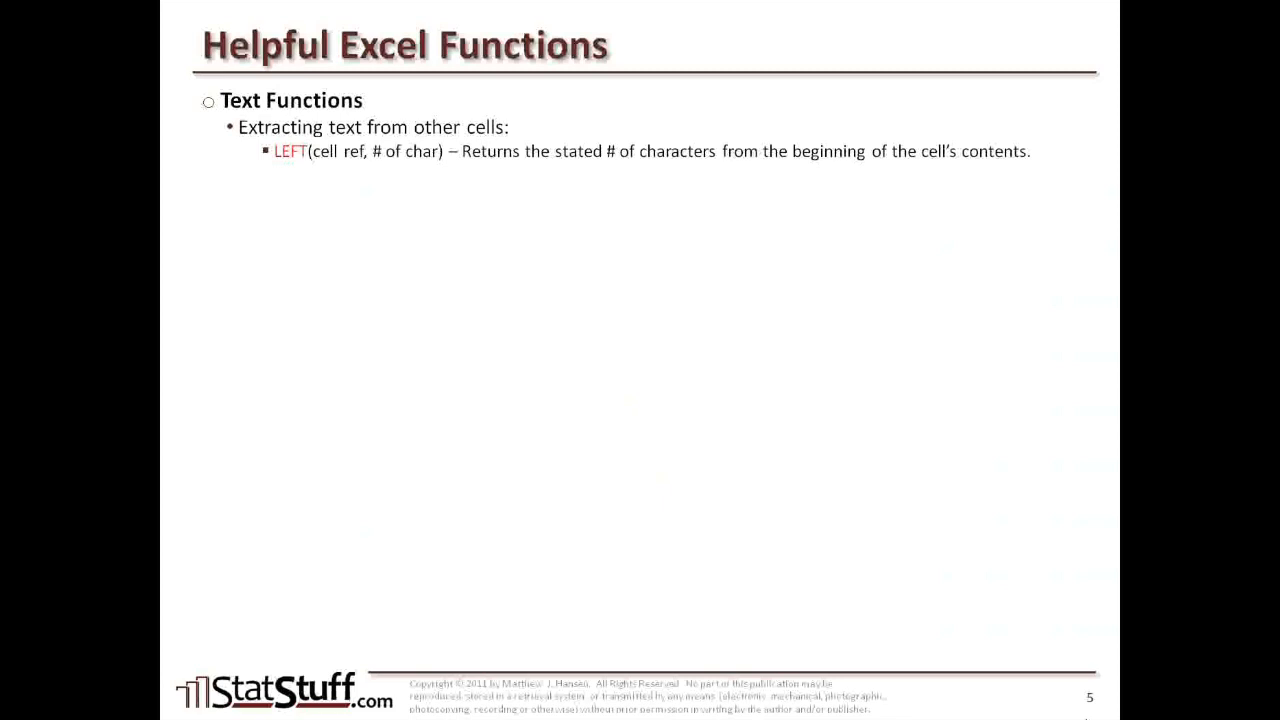
- In the Test 1 - Reformatted Data.xls workbook, extract each call center's first three characters with =LEFT(B2,3) in S2, filled down to S24
{"action": "key", "text": "alt+Tab"}
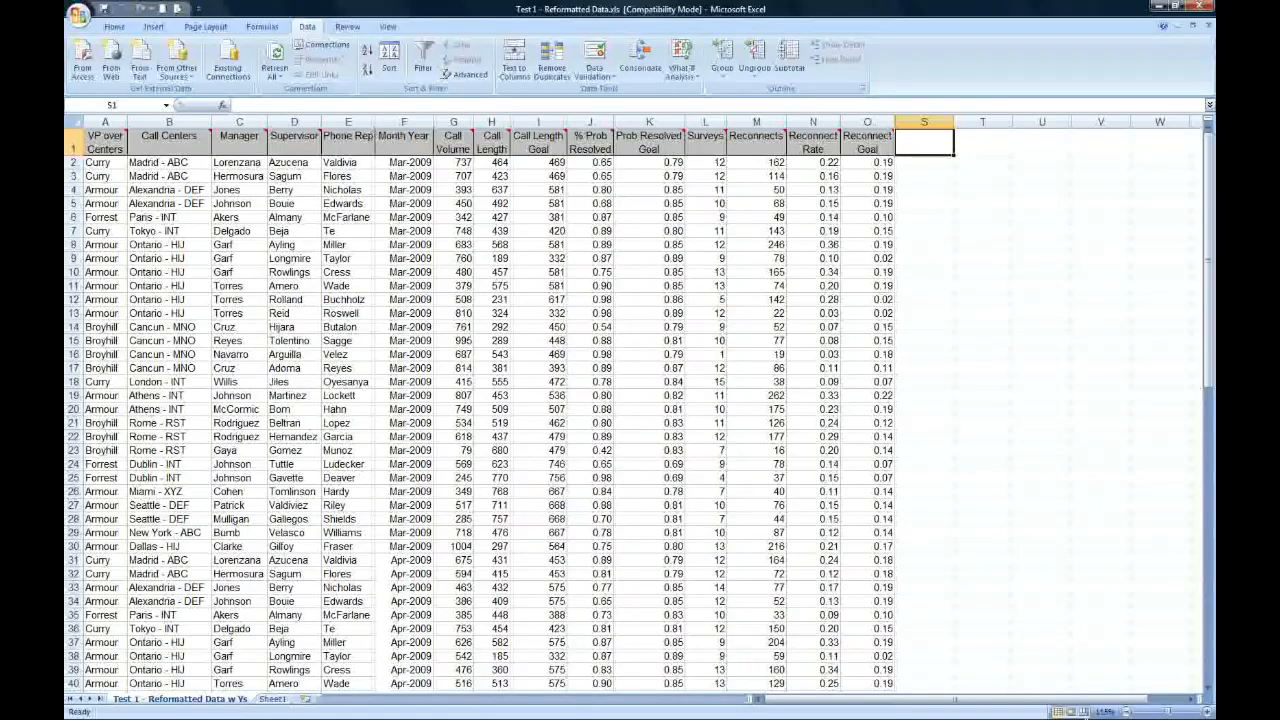
{"action": "left_click", "coordinate": [933, 163]}
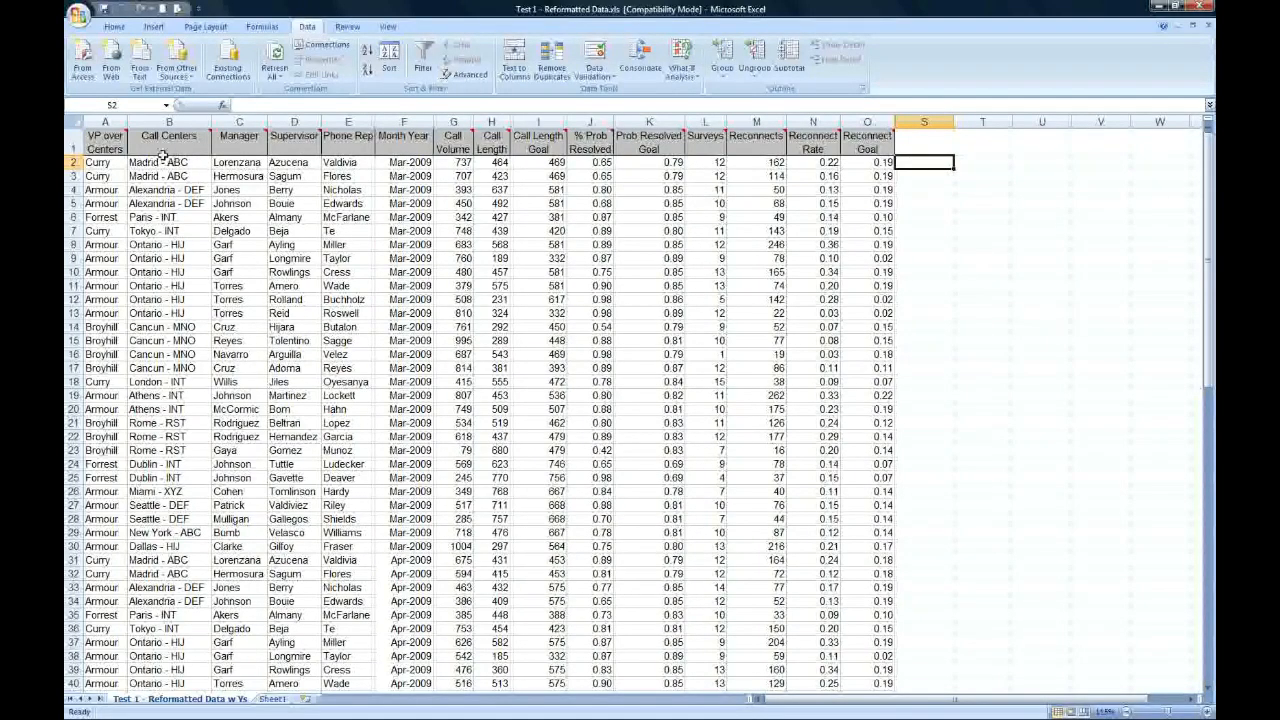
{"action": "left_click", "coordinate": [168, 121]}
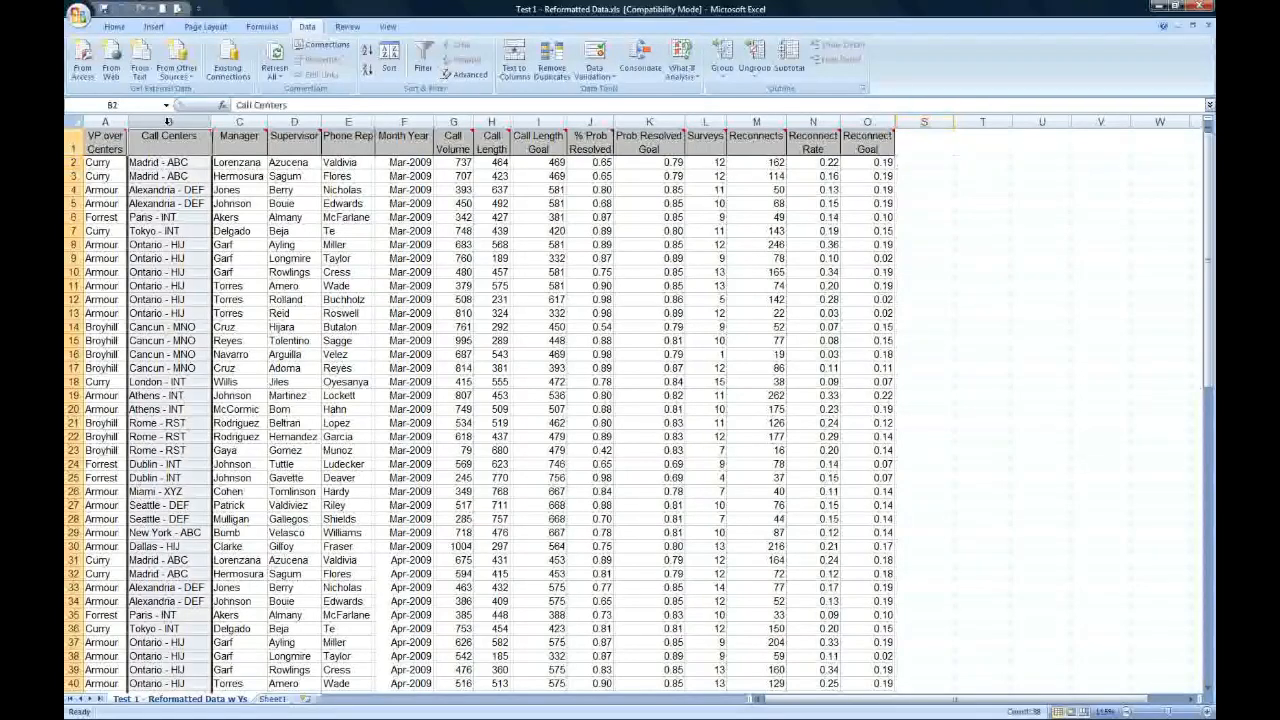
{"action": "left_click", "coordinate": [917, 162]}
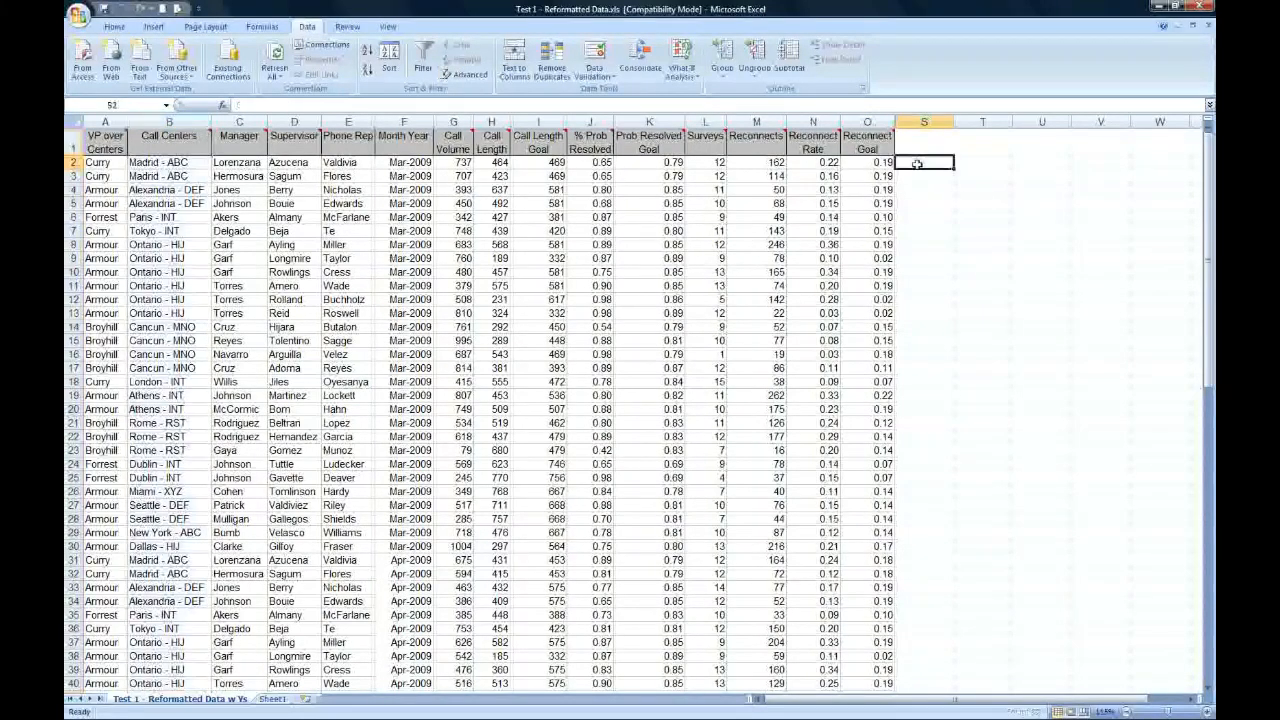
{"action": "type", "text": "=left("}
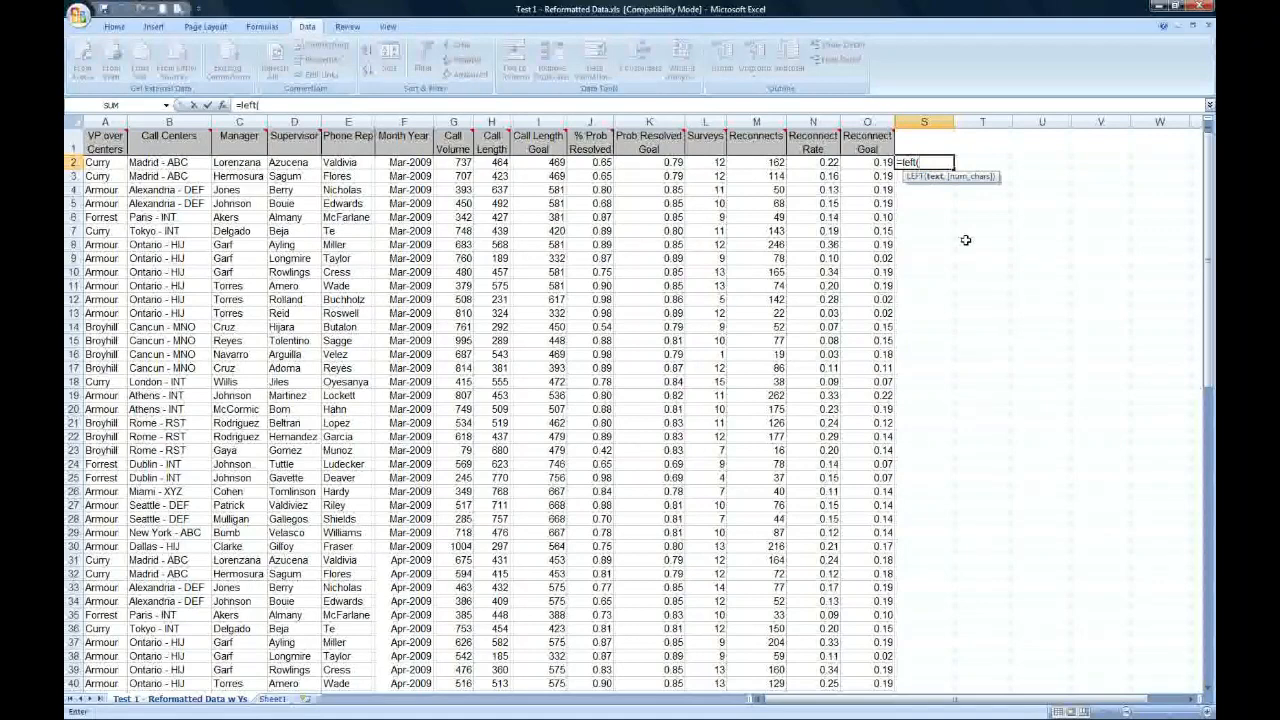
{"action": "left_click", "coordinate": [185, 163]}
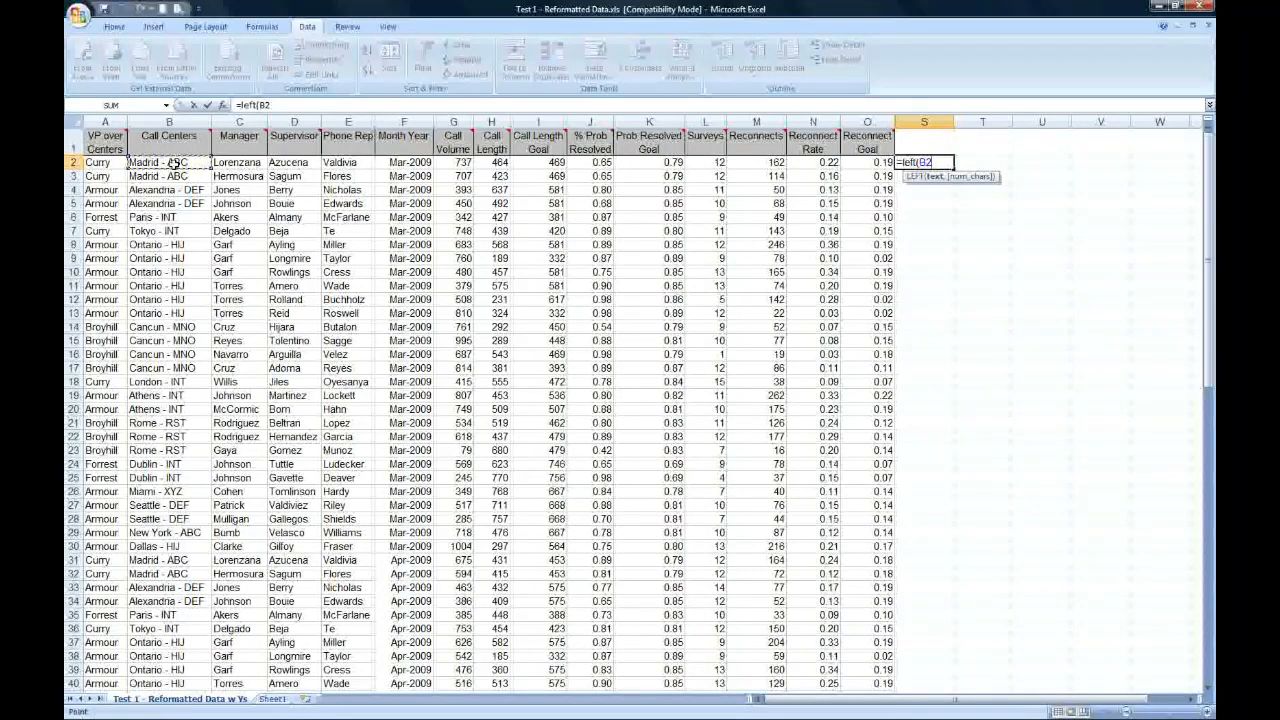
{"action": "type", "text": ",3"}
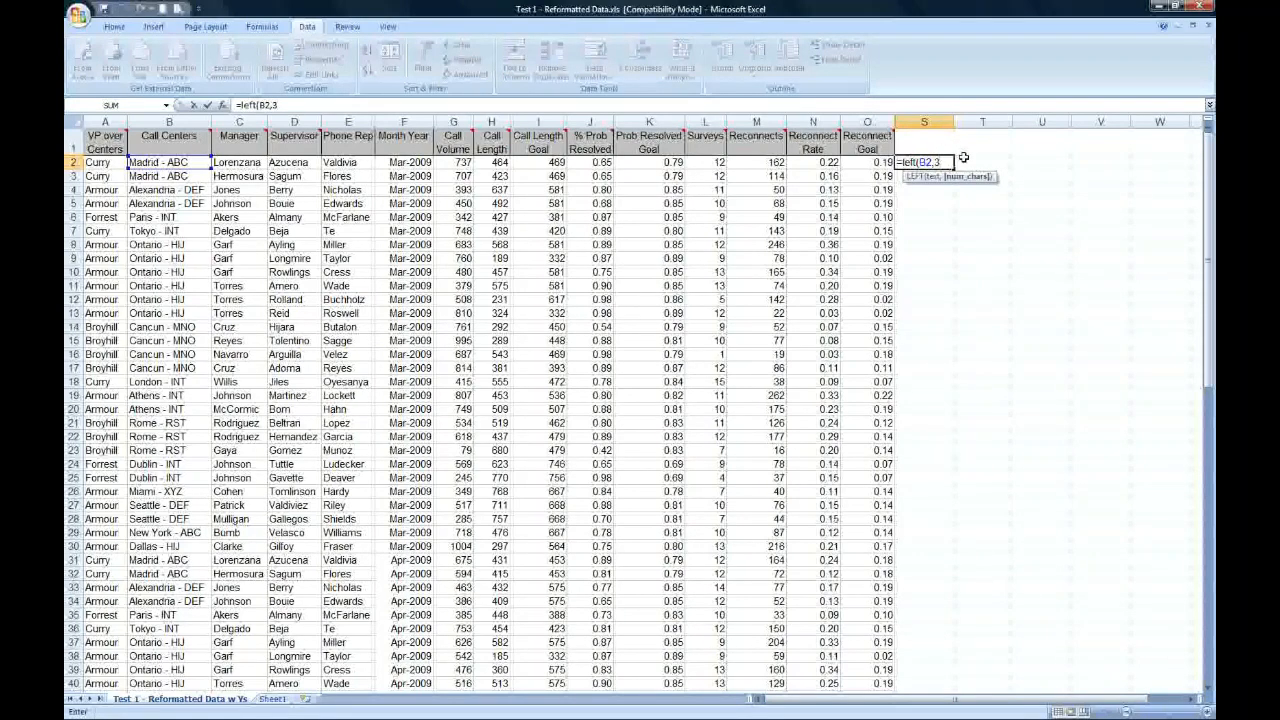
{"action": "type", "text": ")"}
{"action": "key", "text": "Return"}
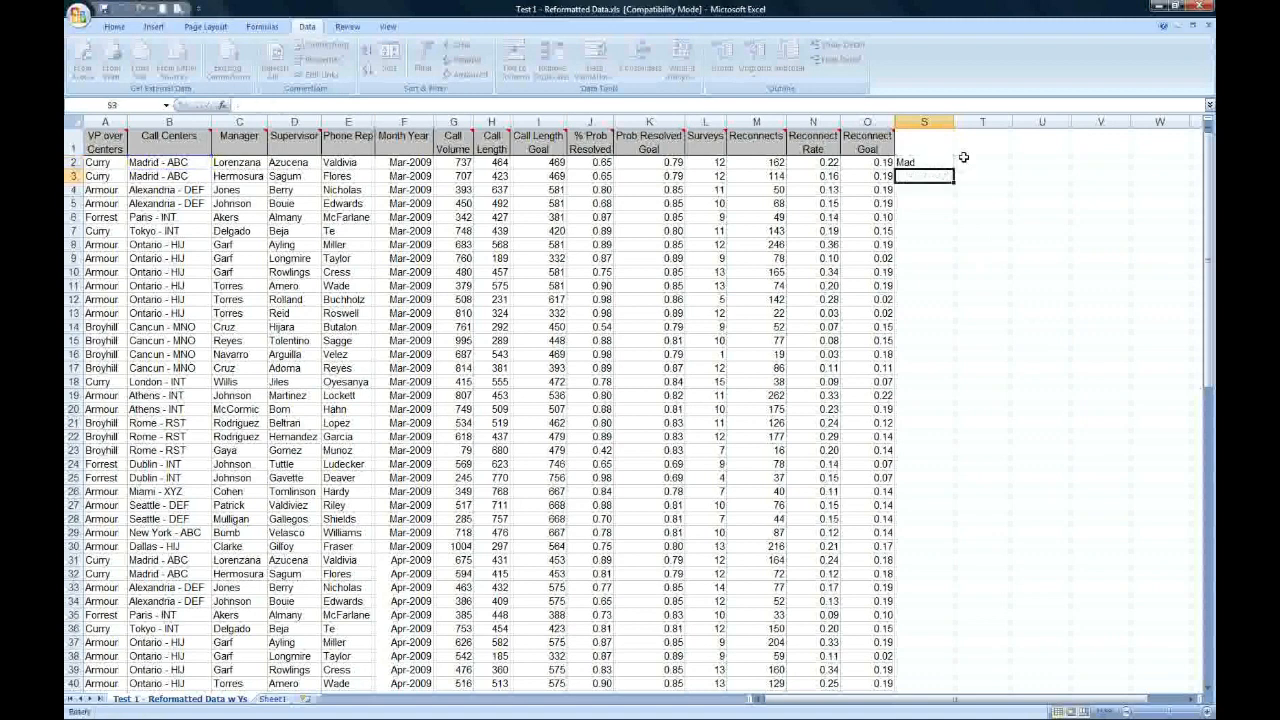
{"action": "key", "text": "Up"}
{"action": "left_click_drag", "start_coordinate": [954, 168], "coordinate": [956, 470]}
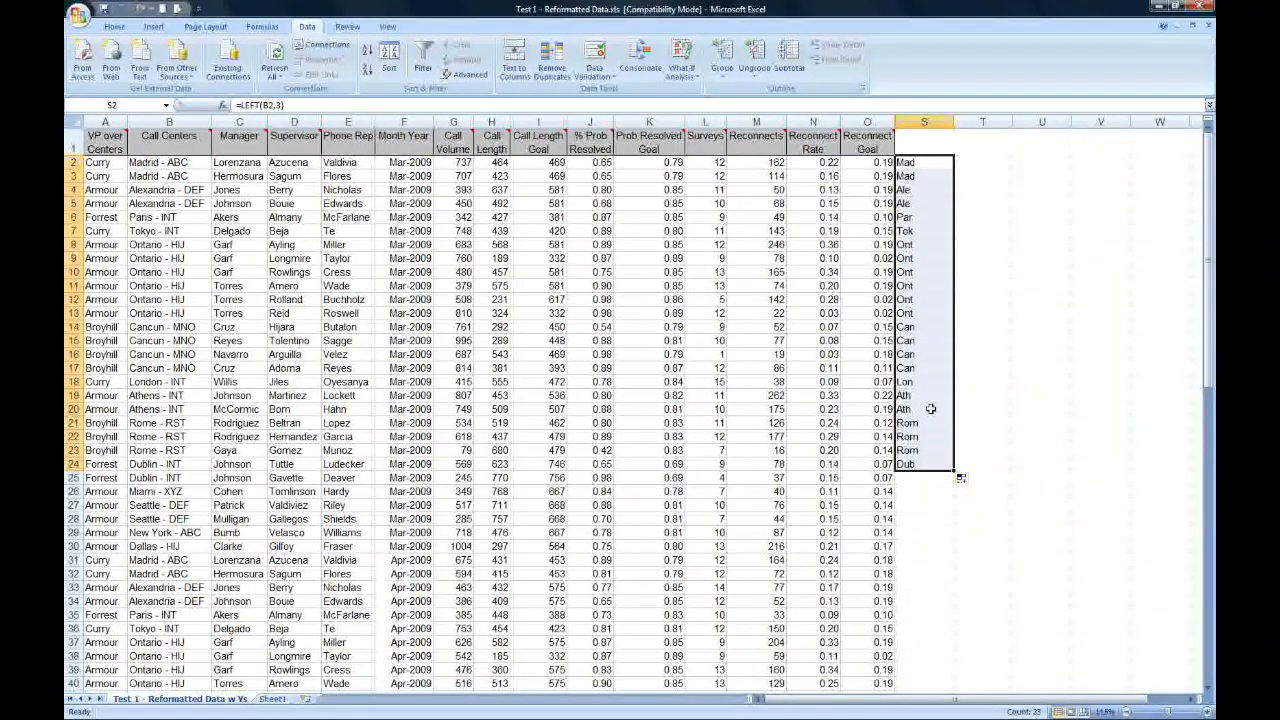
{"action": "key", "text": "alt+Tab"}
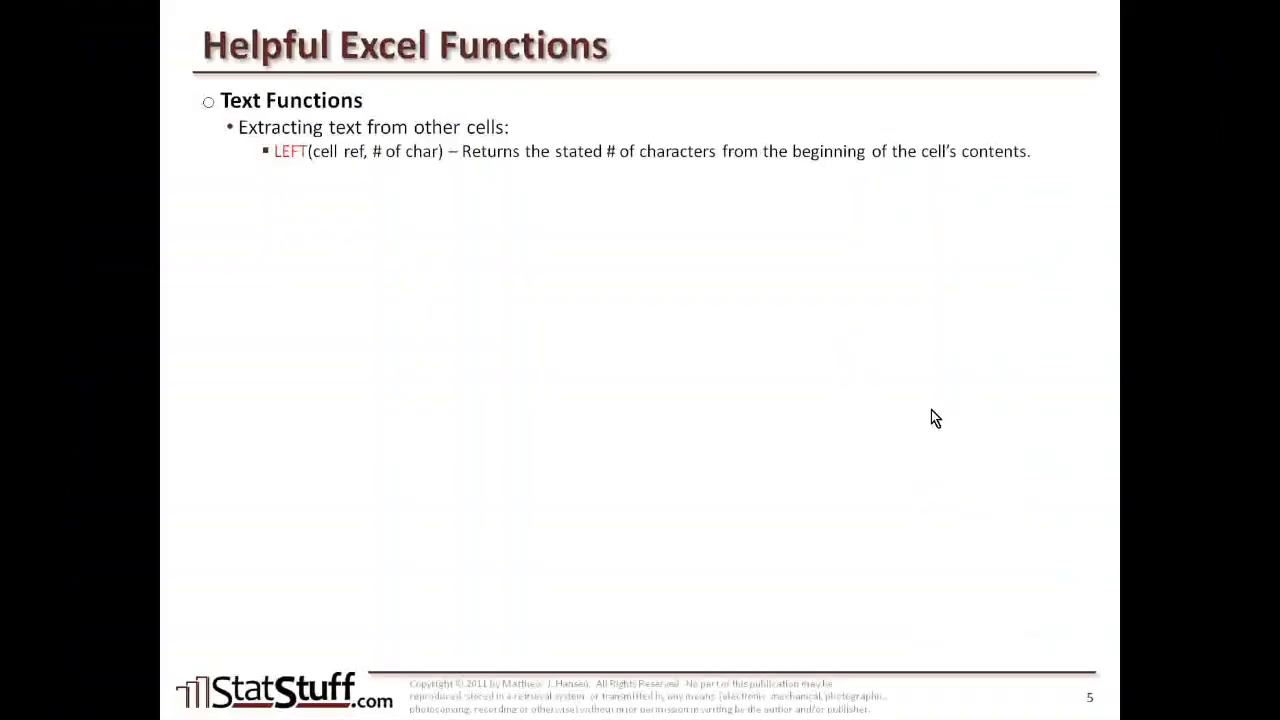
{"action": "left_click", "coordinate": [931, 411]}
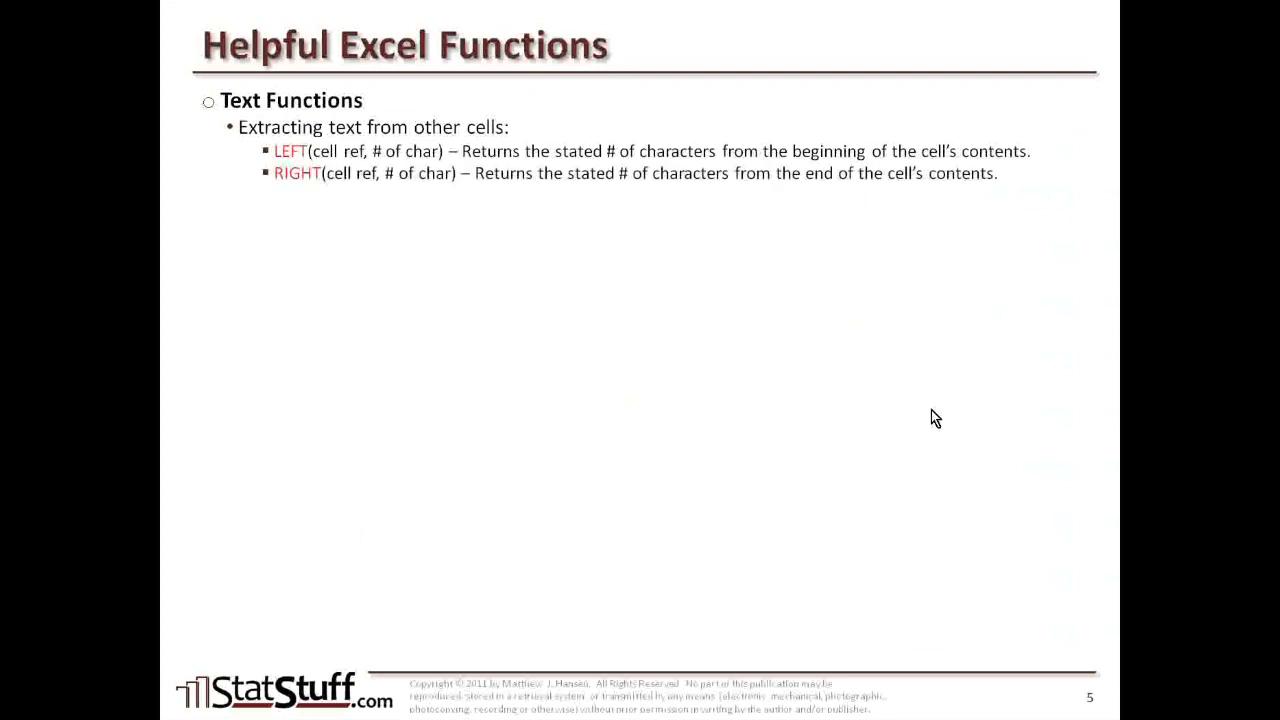
{"action": "key", "text": "alt+Tab"}
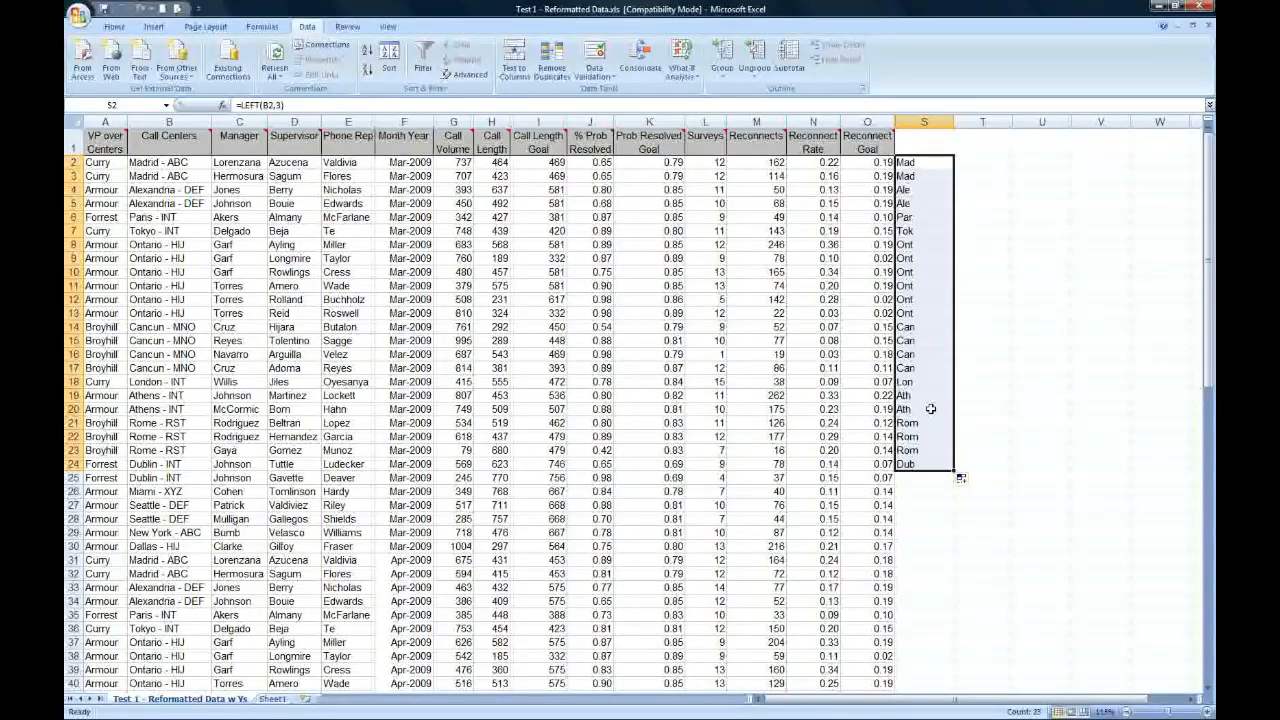
- Change the formula in S2 to =RIGHT(B2,3) to extract each call center's last three characters, filled down to S24
{"action": "left_click", "coordinate": [920, 162]}
{"action": "key", "text": "F2"}
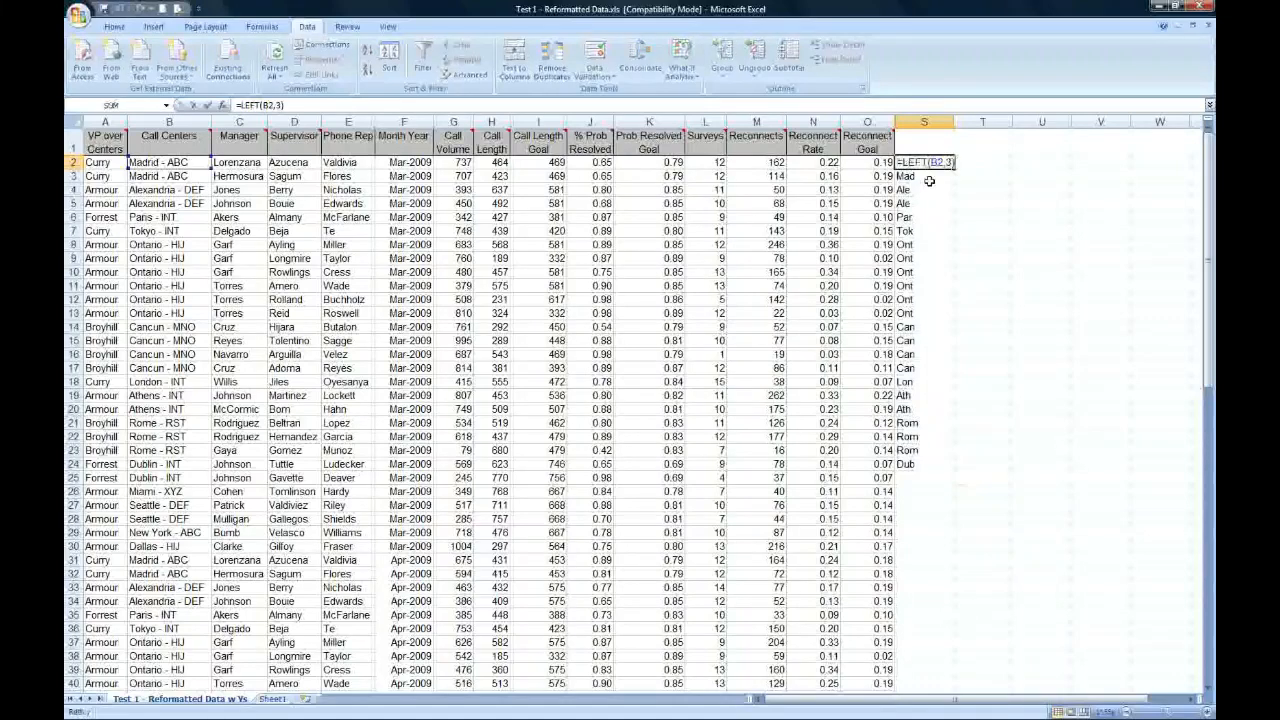
{"action": "key", "text": "Left"}
{"action": "key", "text": "Left"}
{"action": "key", "text": "Left"}
{"action": "key", "text": "Left"}
{"action": "key", "text": "Left"}
{"action": "key", "text": "Left"}
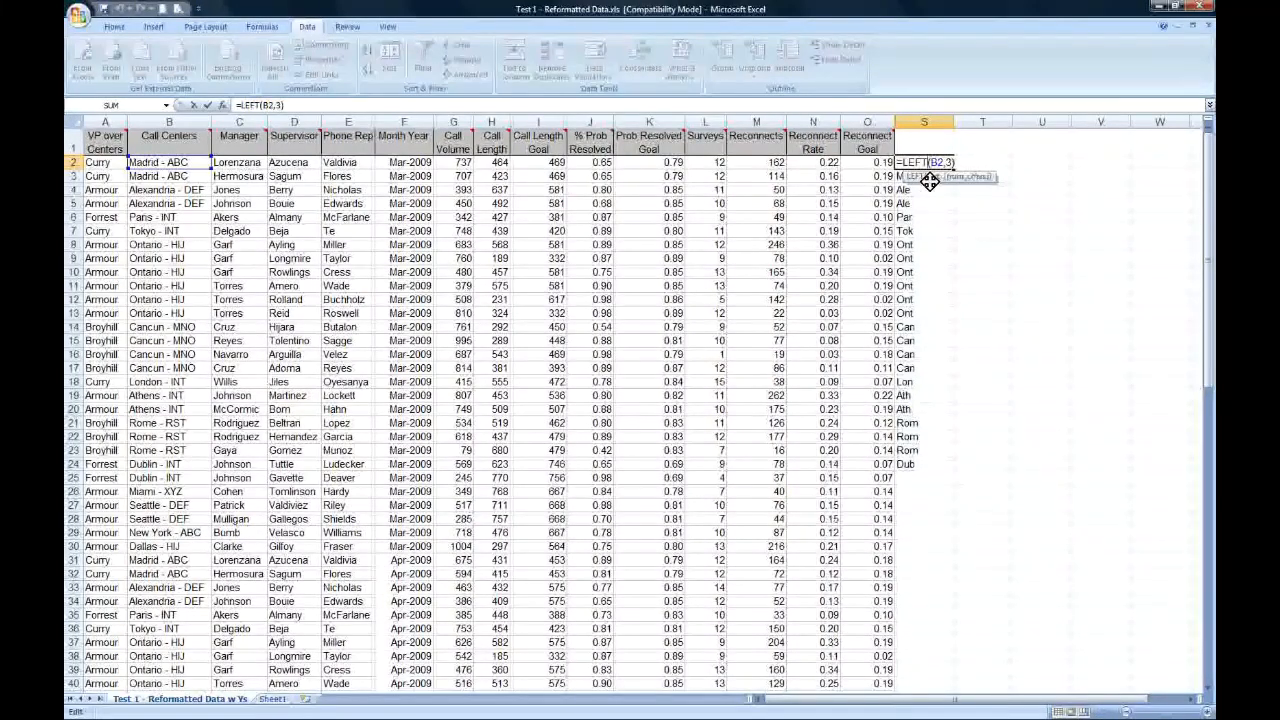
{"action": "key", "text": "BackSpace"}
{"action": "key", "text": "BackSpace"}
{"action": "key", "text": "BackSpace"}
{"action": "key", "text": "BackSpace"}
{"action": "type", "text": "right"}
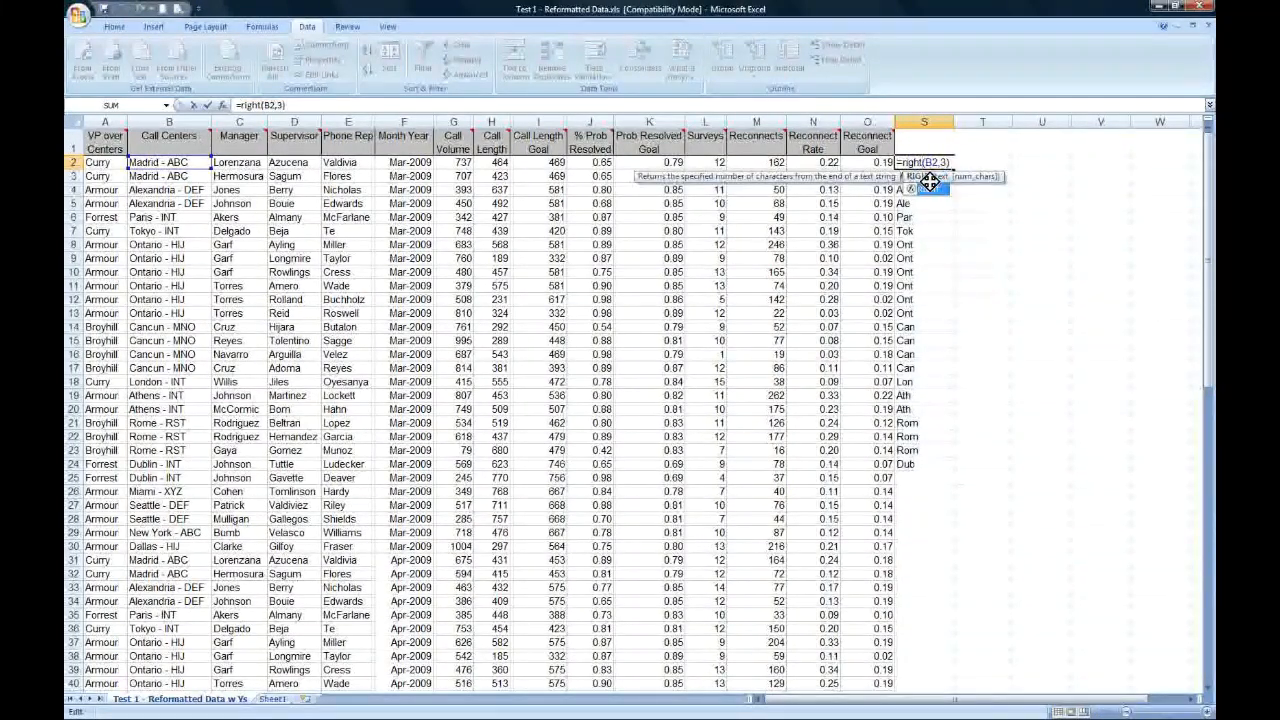
{"action": "key", "text": "Return"}
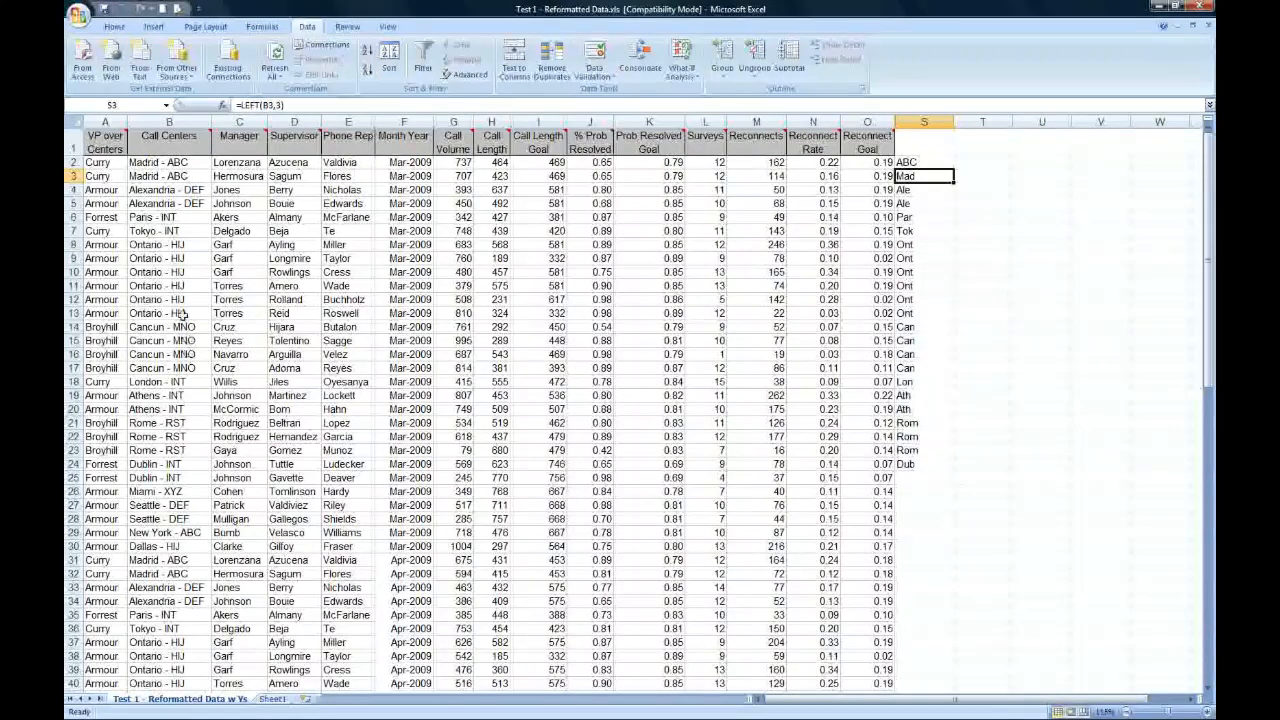
{"action": "left_click", "coordinate": [905, 162]}
{"action": "double_click", "coordinate": [953, 169]}
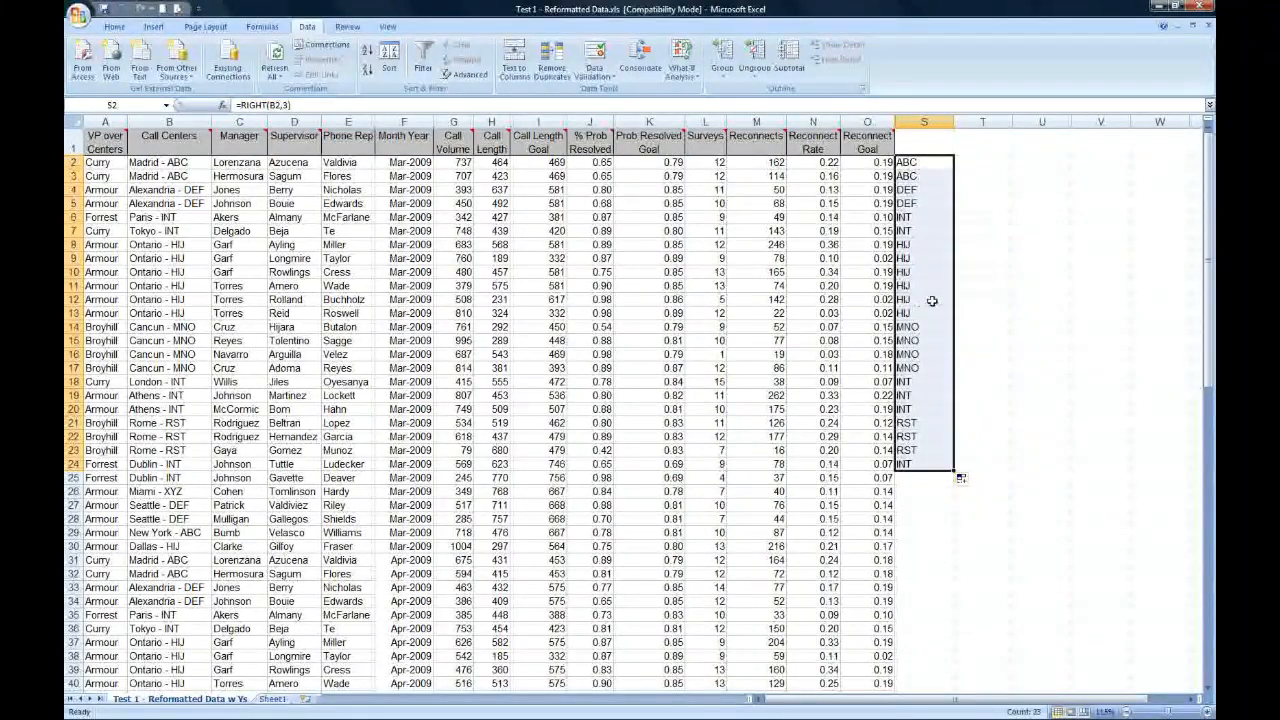
{"action": "key", "text": "alt+Tab"}
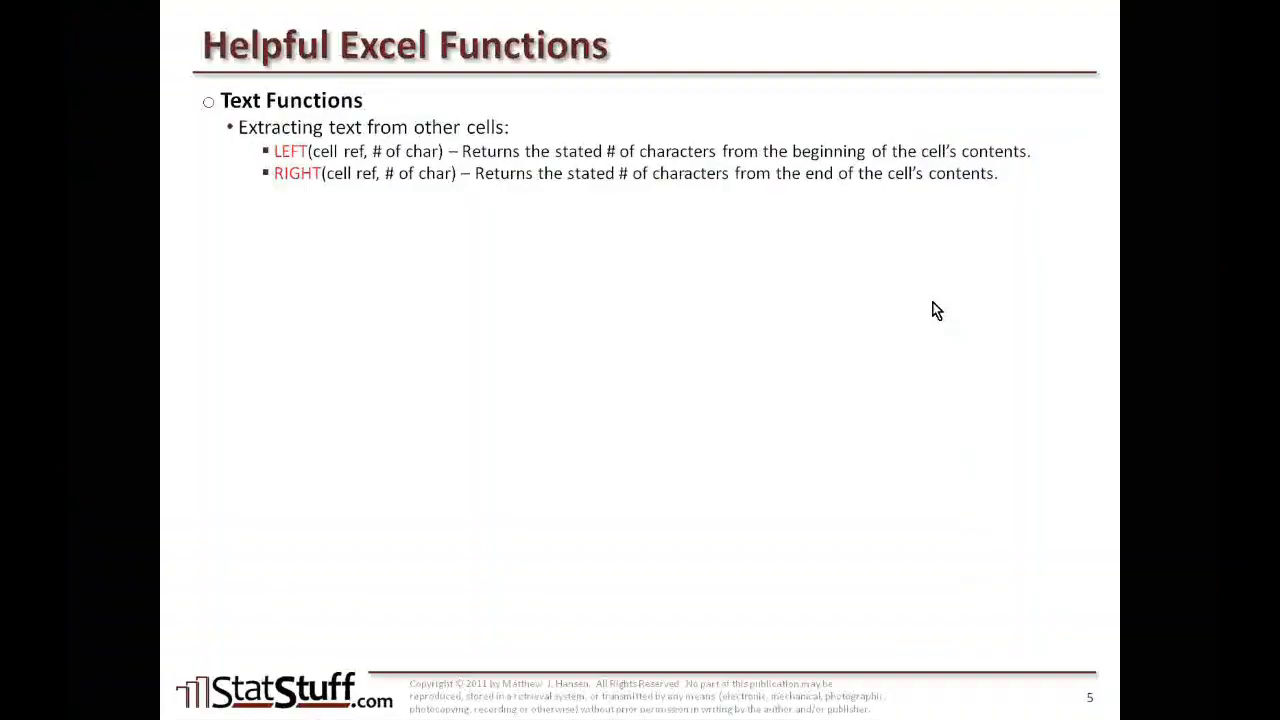
{"action": "key", "text": "Right"}
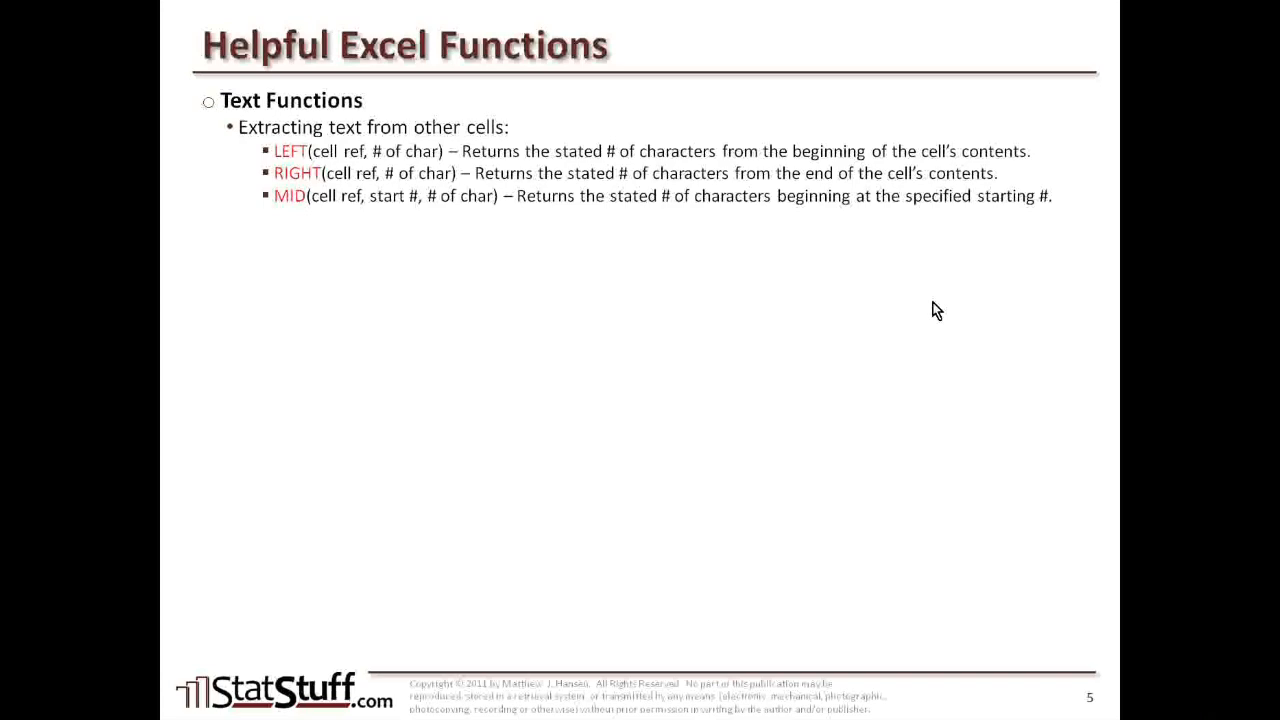
{"action": "key", "text": "alt+Tab"}
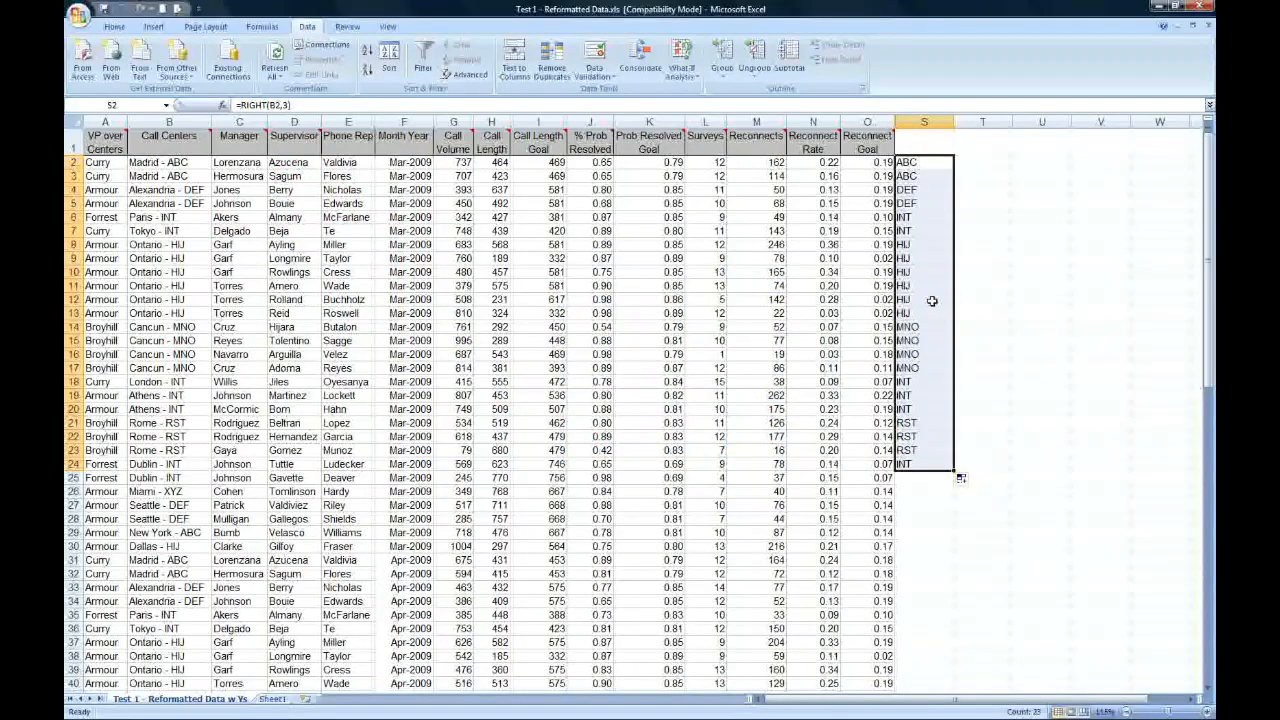
- Extract four characters starting at the fifth from each call center with =MID(B2,5,4) in S2, filled down to S24
{"action": "left_click", "coordinate": [921, 163]}
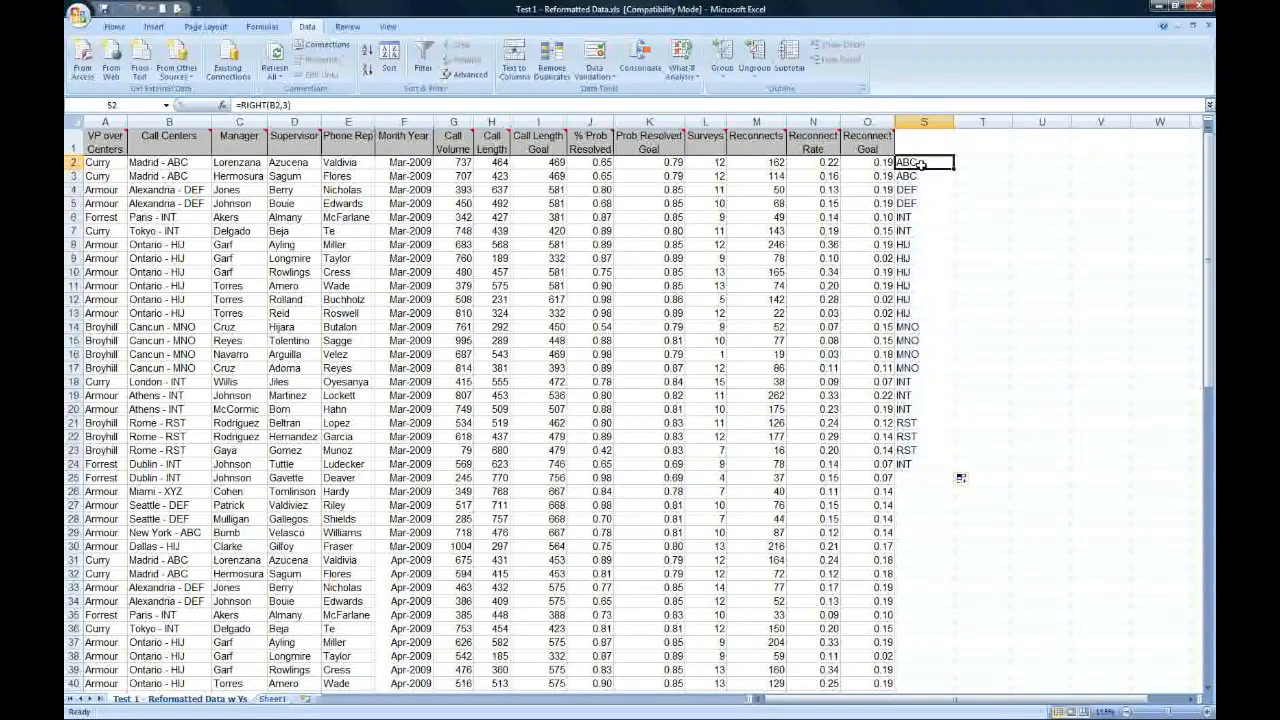
{"action": "type", "text": "=mid("}
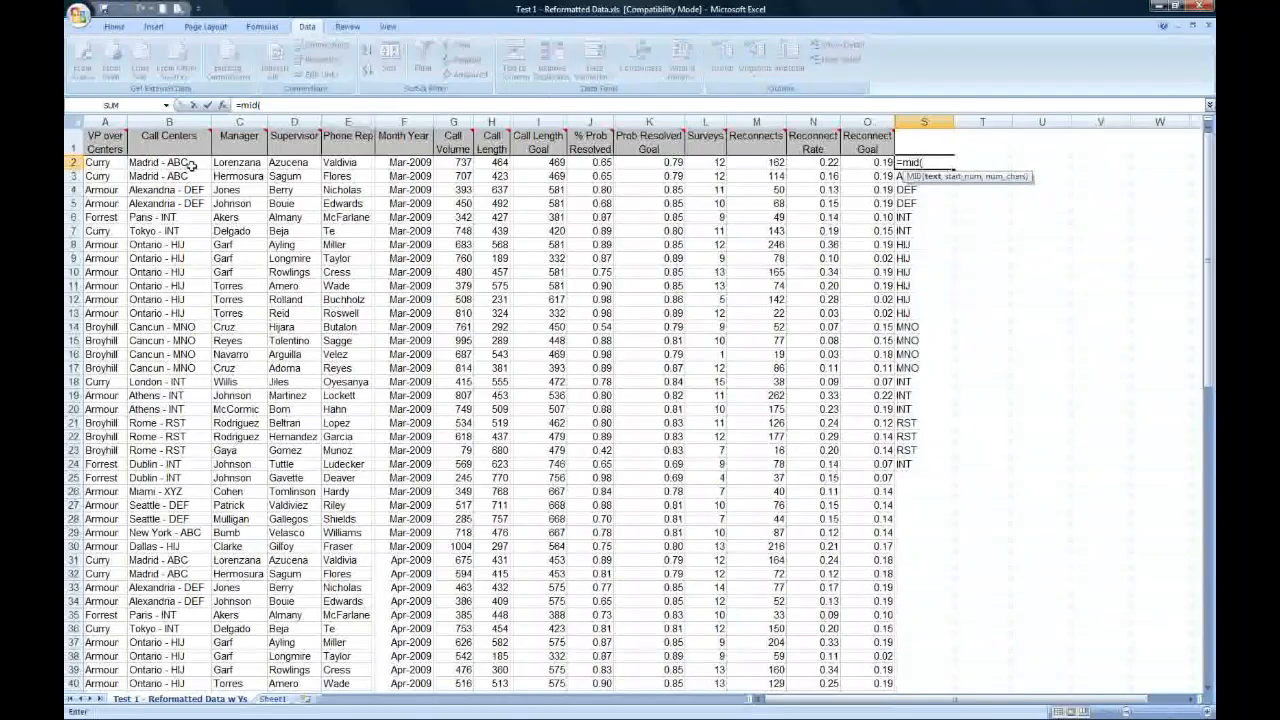
{"action": "type", "text": "b2,"}
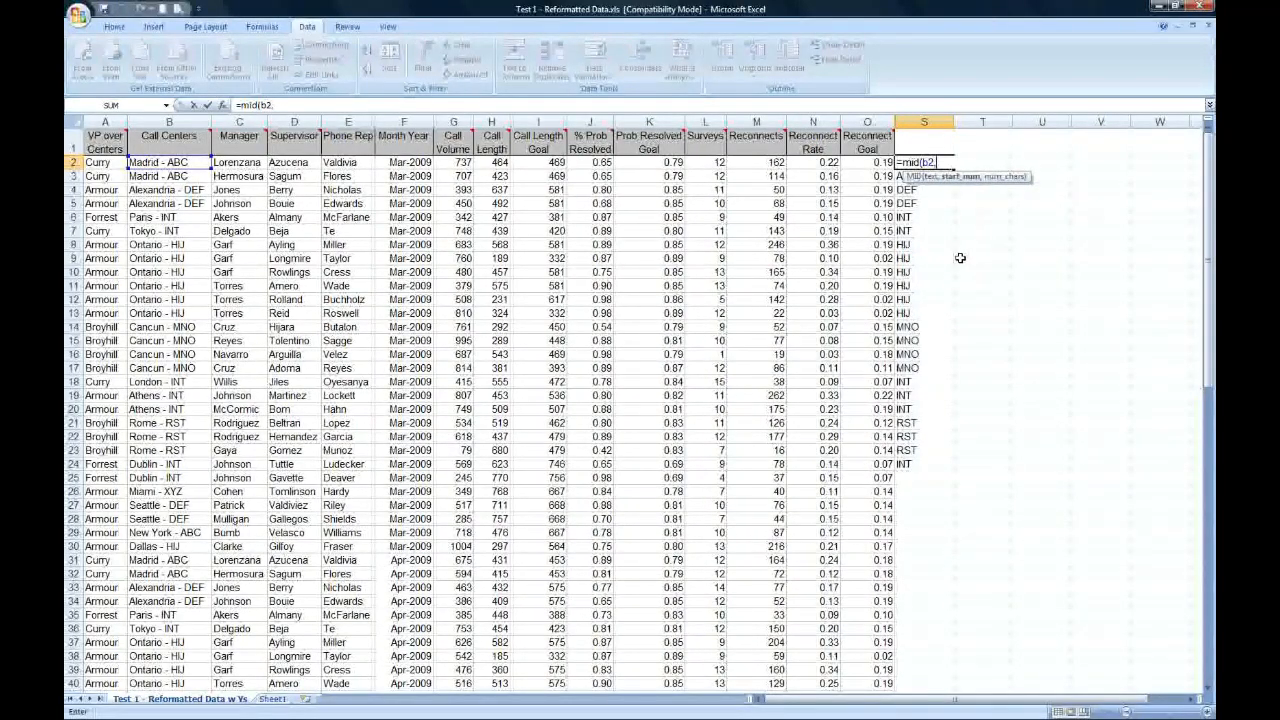
{"action": "type", "text": "5,4"}
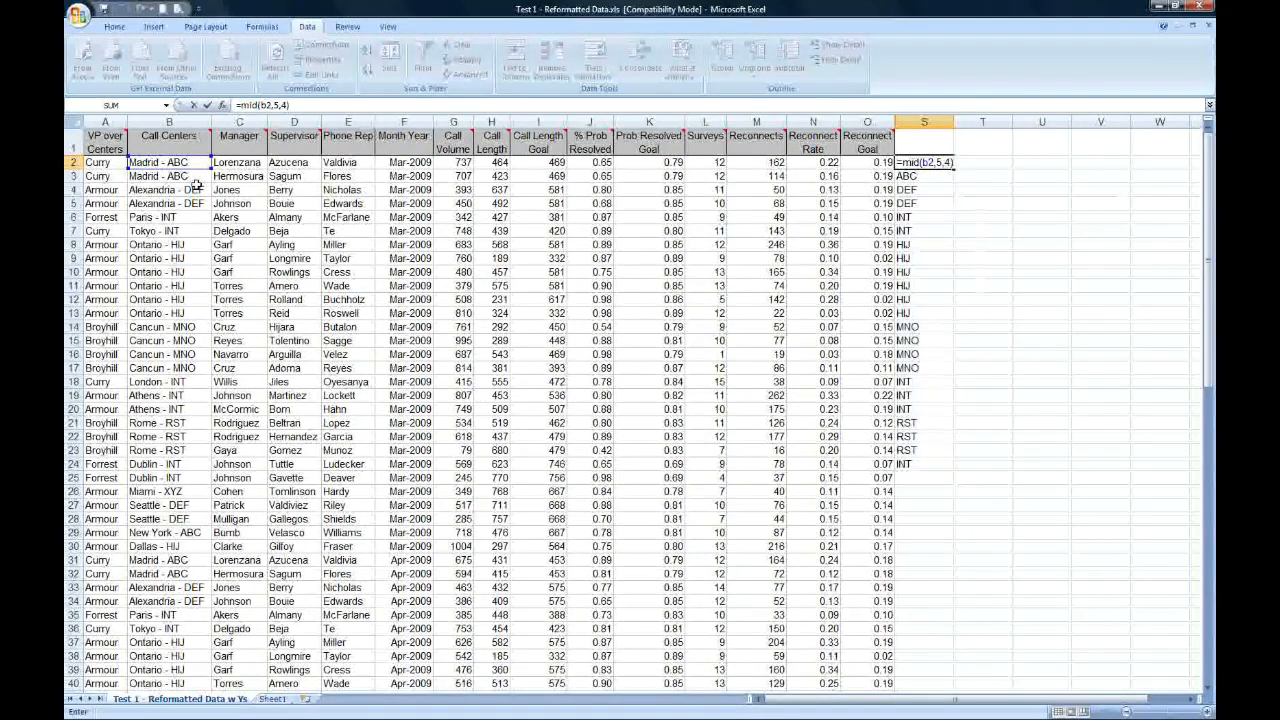
{"action": "key", "text": "ctrl+Return"}
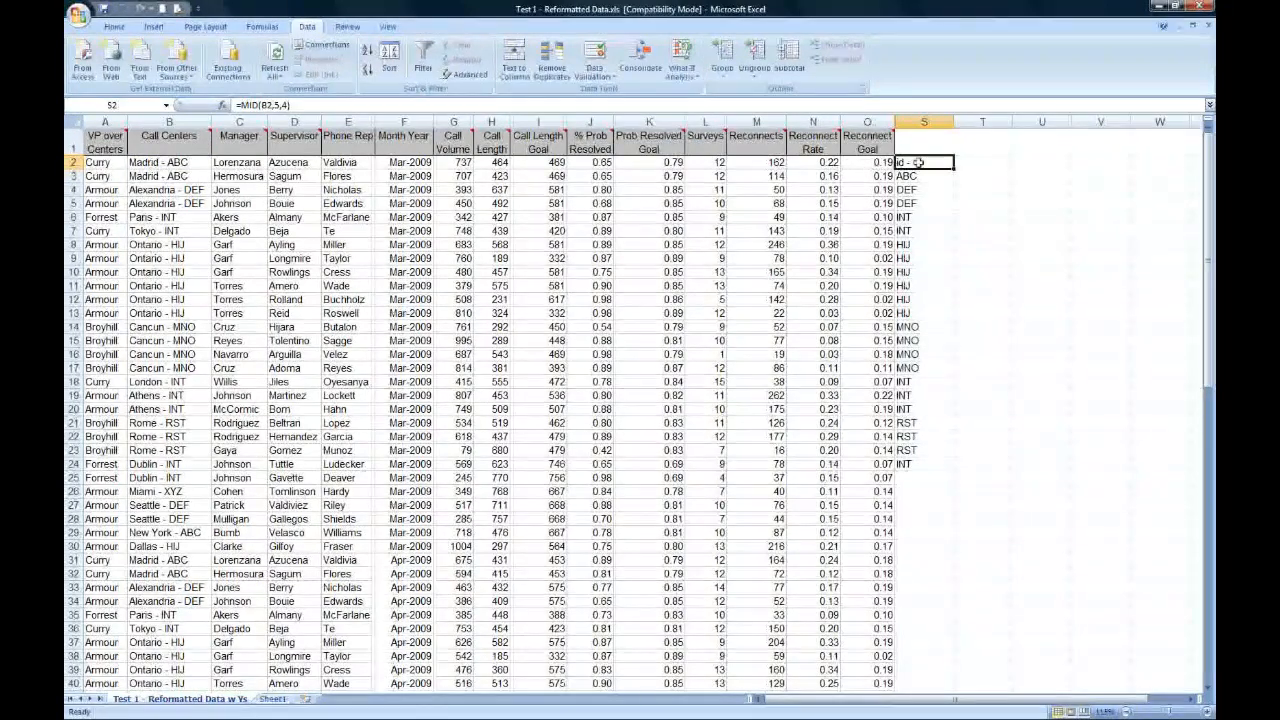
{"action": "left_click_drag", "start_coordinate": [955, 170], "coordinate": [955, 471]}
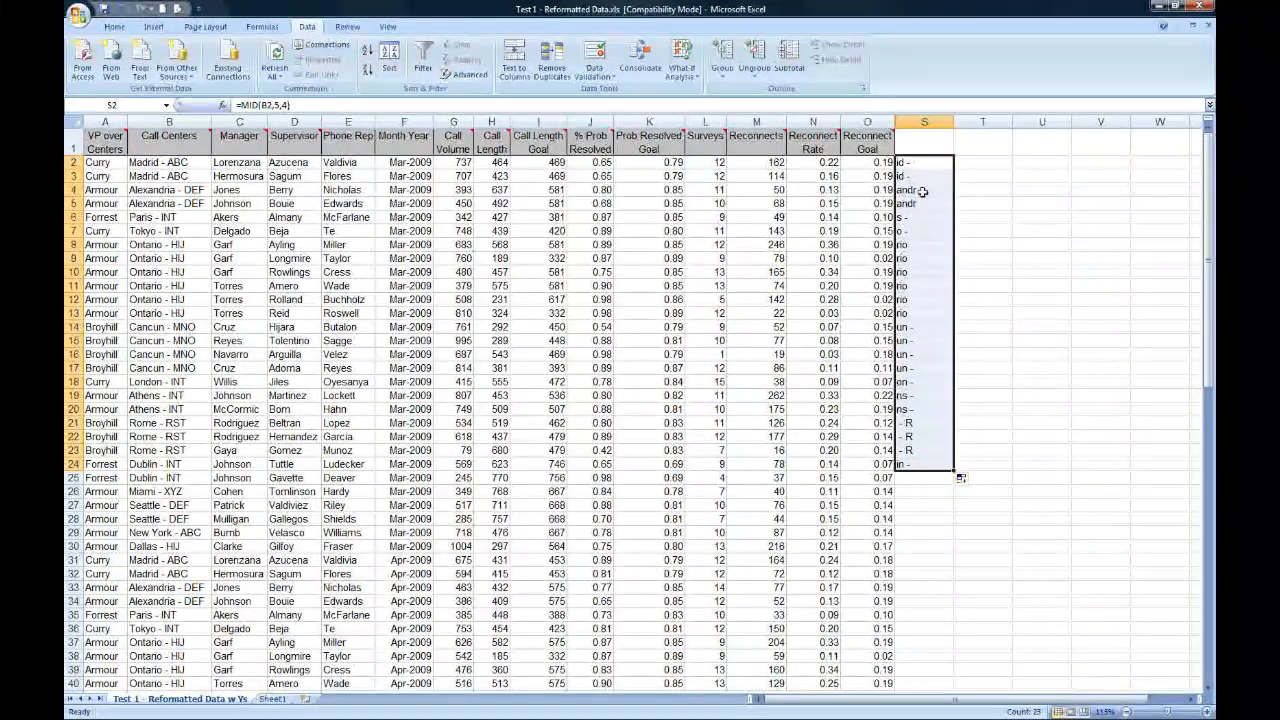
{"action": "left_click", "coordinate": [918, 161]}
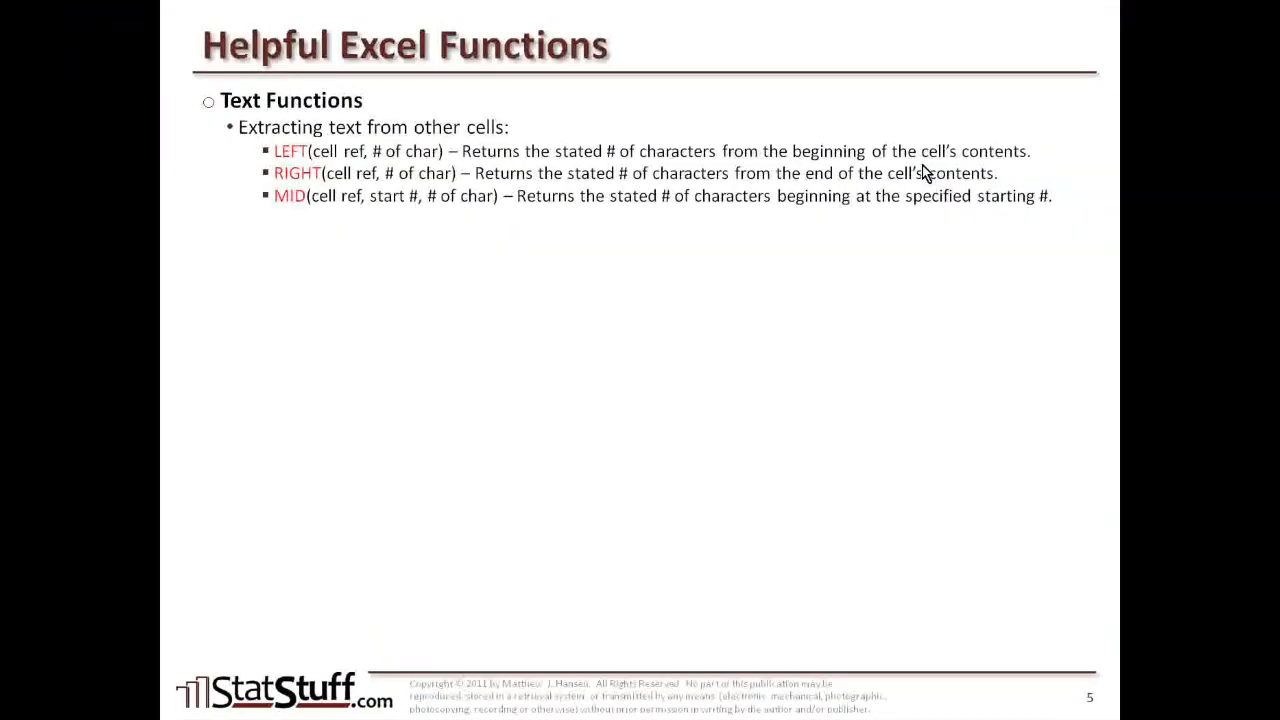
{"action": "left_click", "coordinate": [922, 165]}
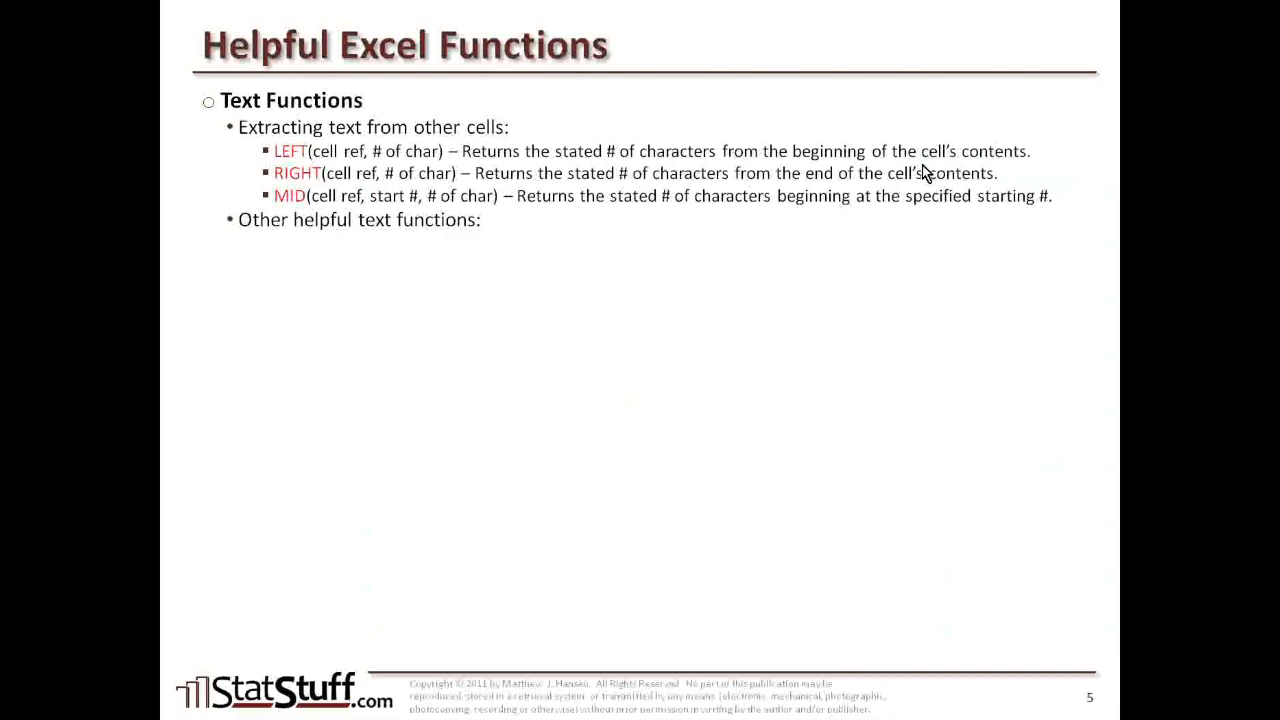
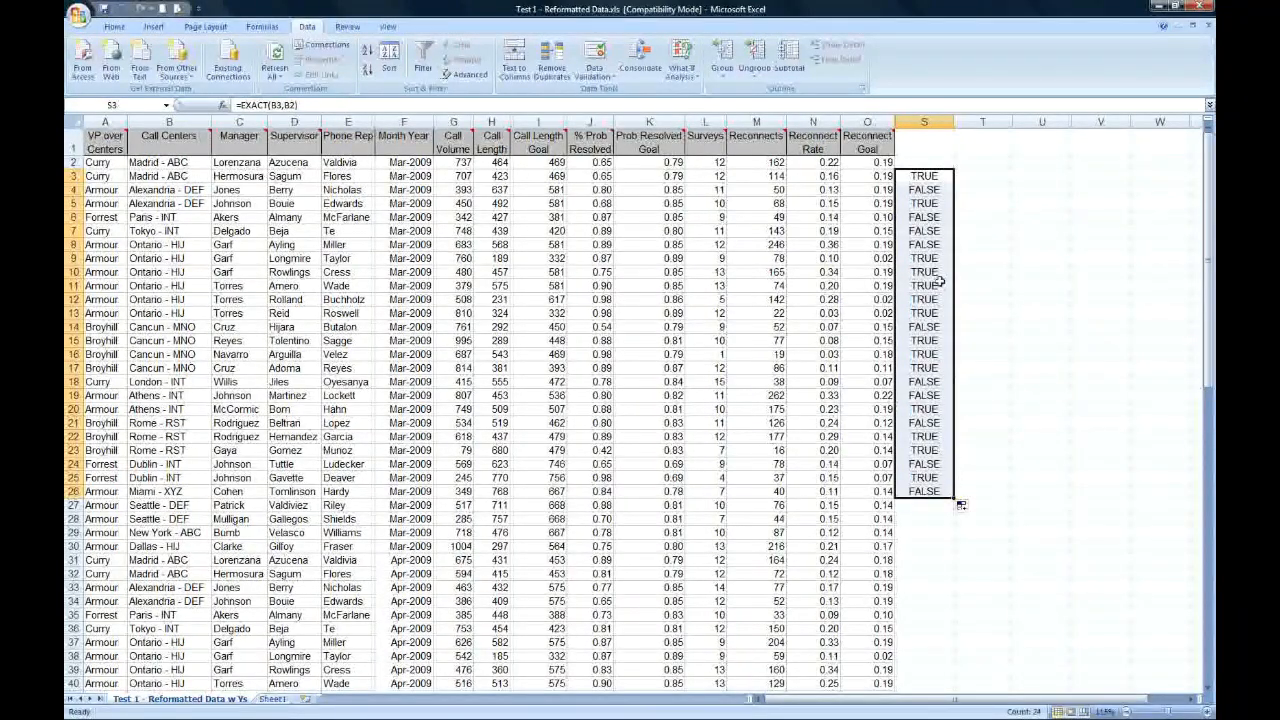
- Examine the EXACT comparison formulas in S4 and S6 against the call centers in column B
{"action": "left_click", "coordinate": [937, 191]}
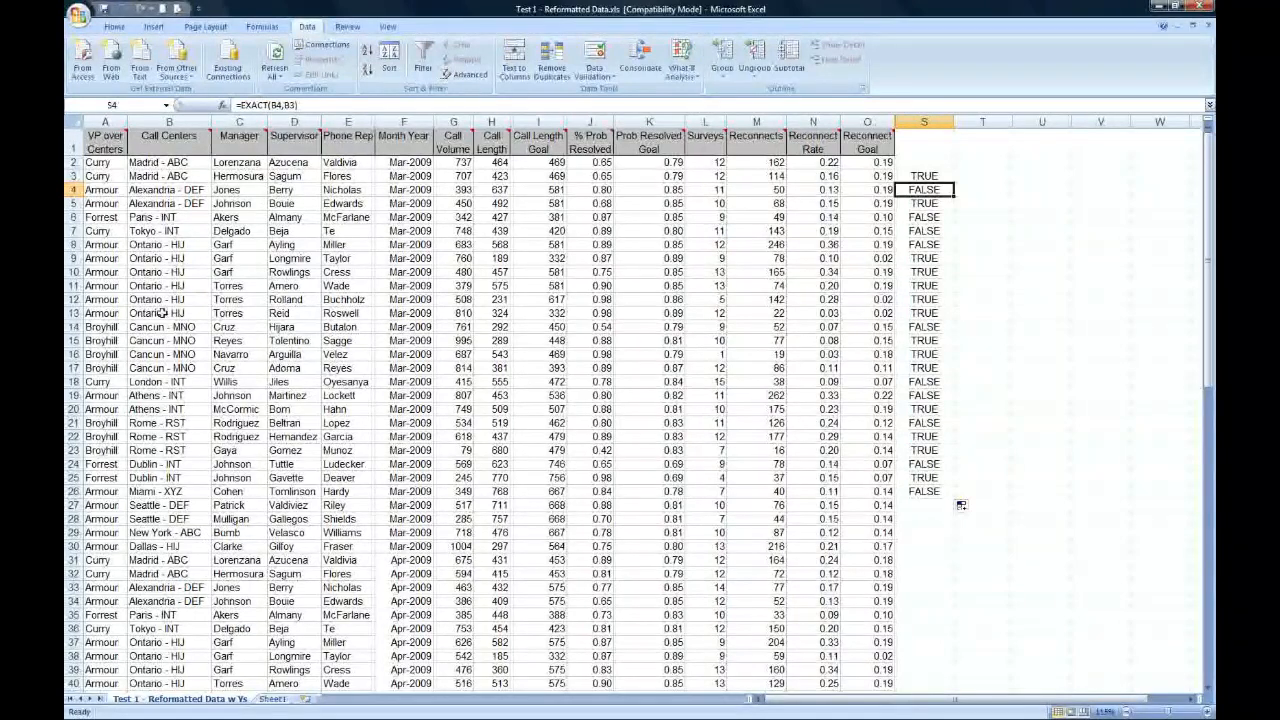
{"action": "left_click", "coordinate": [928, 218]}
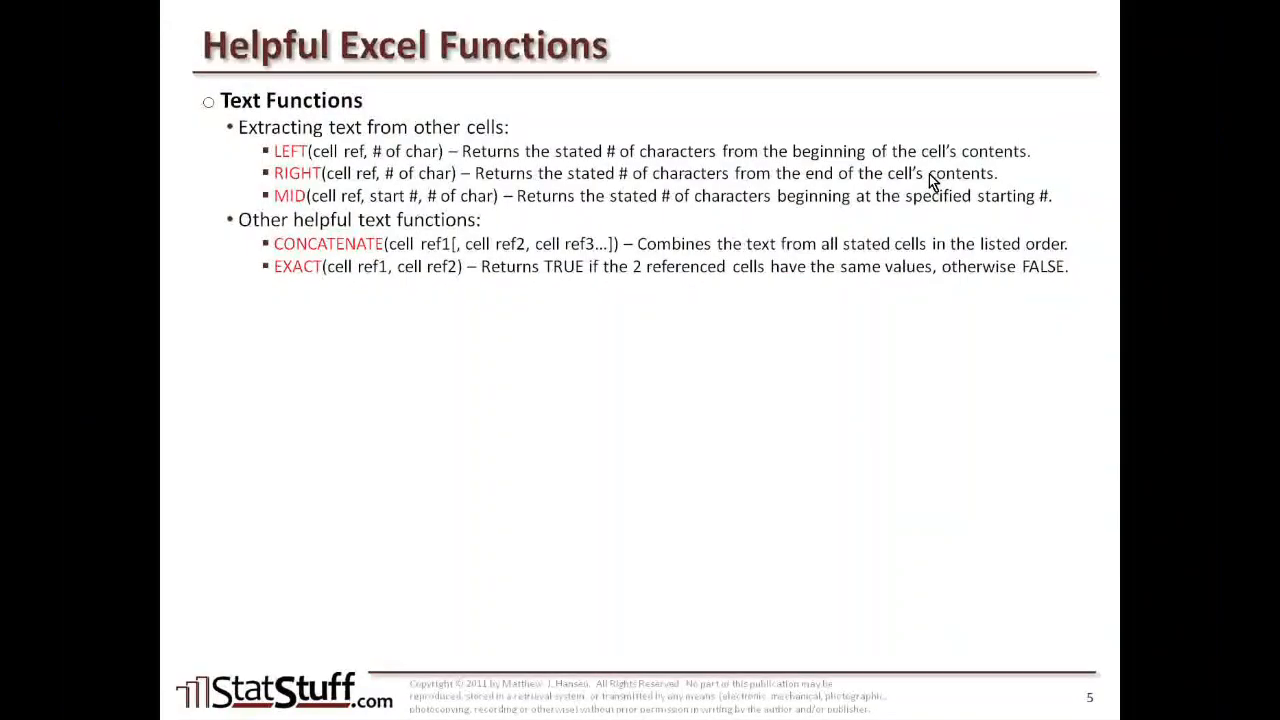
{"action": "left_click", "coordinate": [932, 183]}
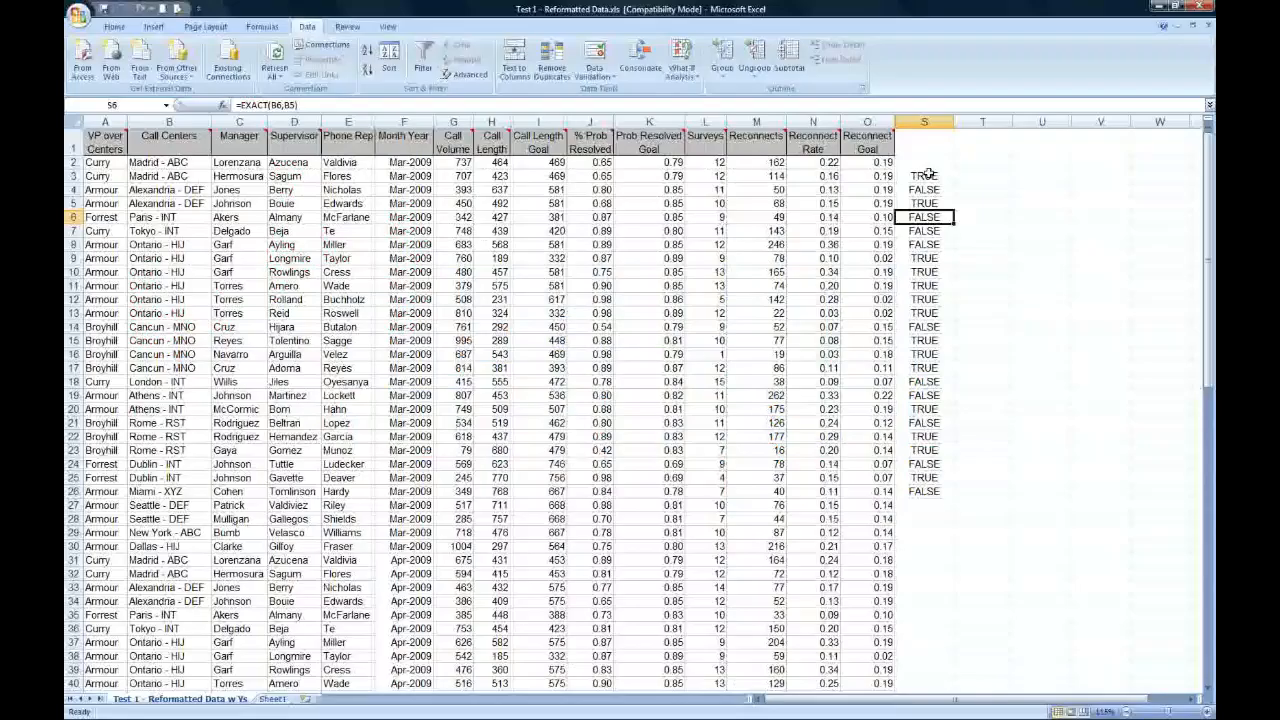
- Locate the letter "o" in each VP over Centers entry with =SEARCH("o",A2) in S2, filled down to S26
{"action": "key", "text": "Up"}
{"action": "key", "text": "Up"}
{"action": "key", "text": "Up"}
{"action": "key", "text": "Up"}
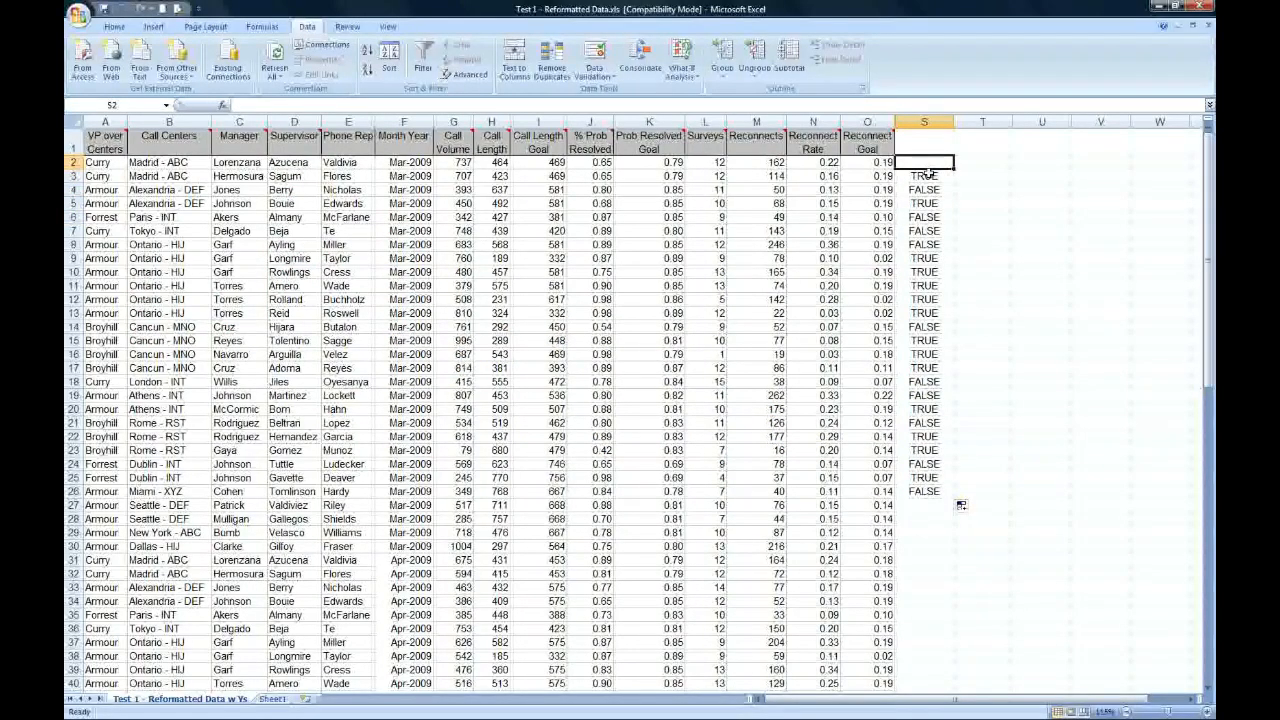
{"action": "type", "text": "=sear"}
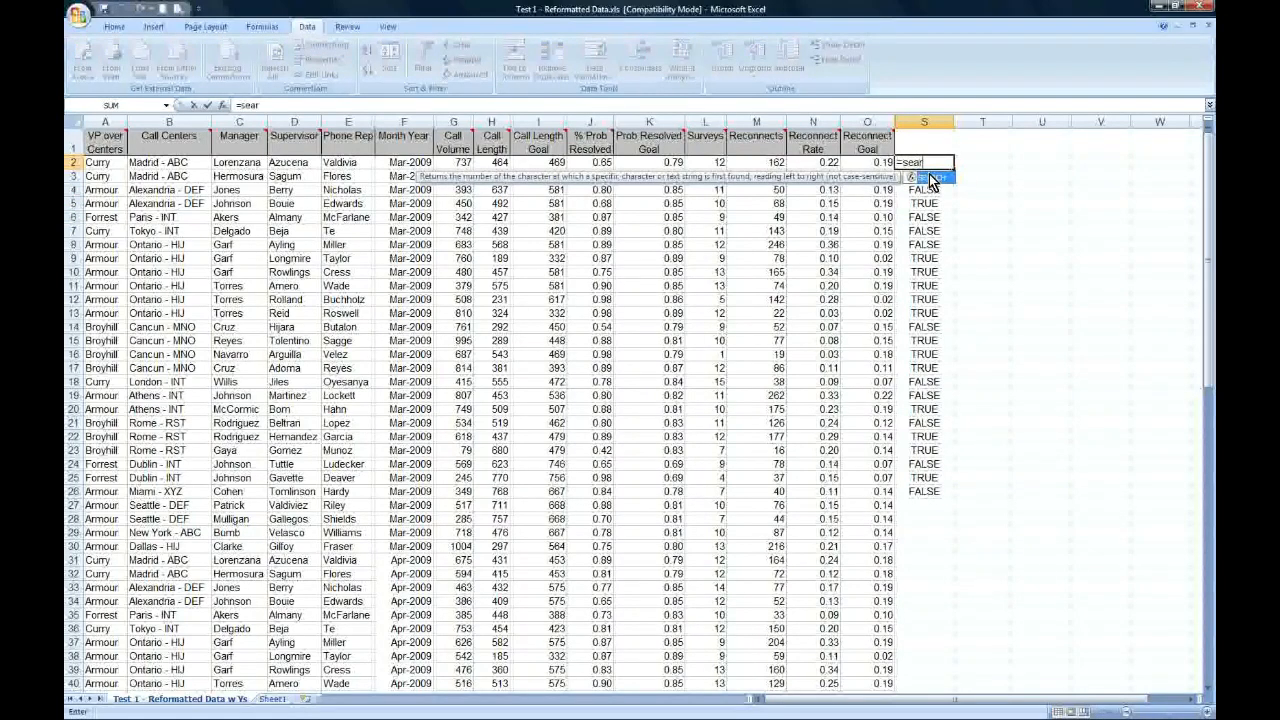
{"action": "type", "text": "ch("}
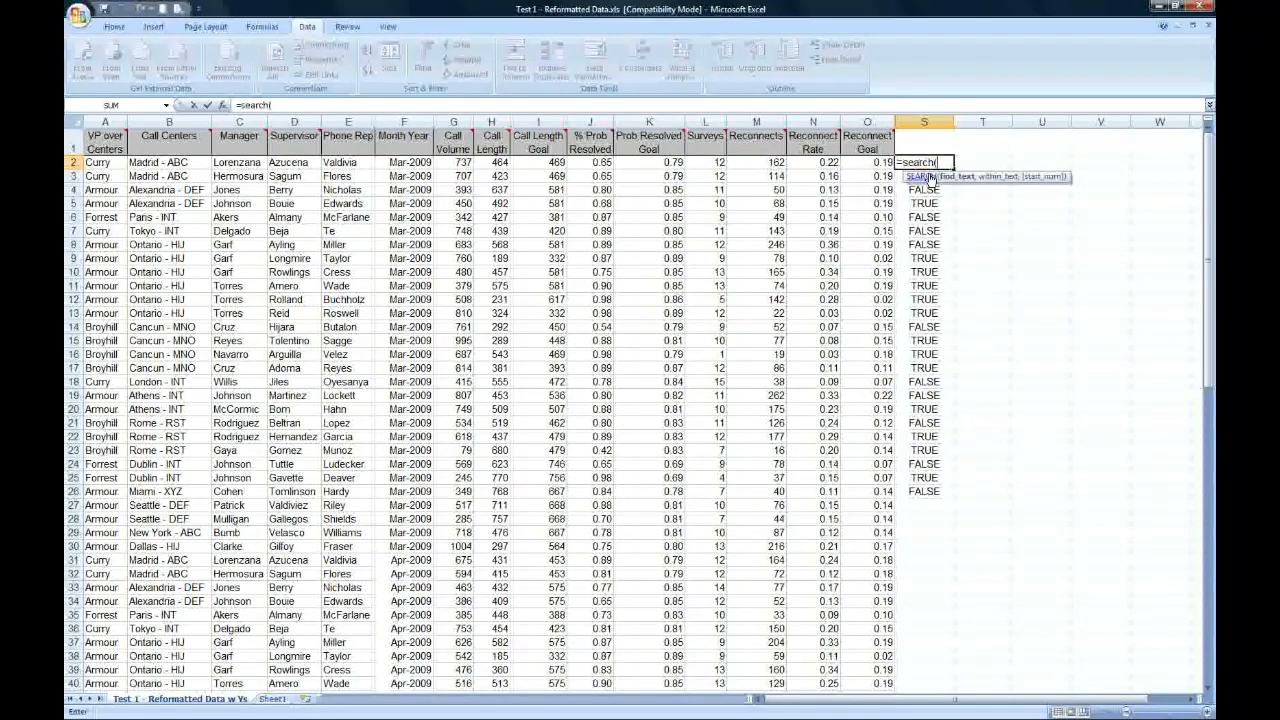
{"action": "type", "text": "\"o\","}
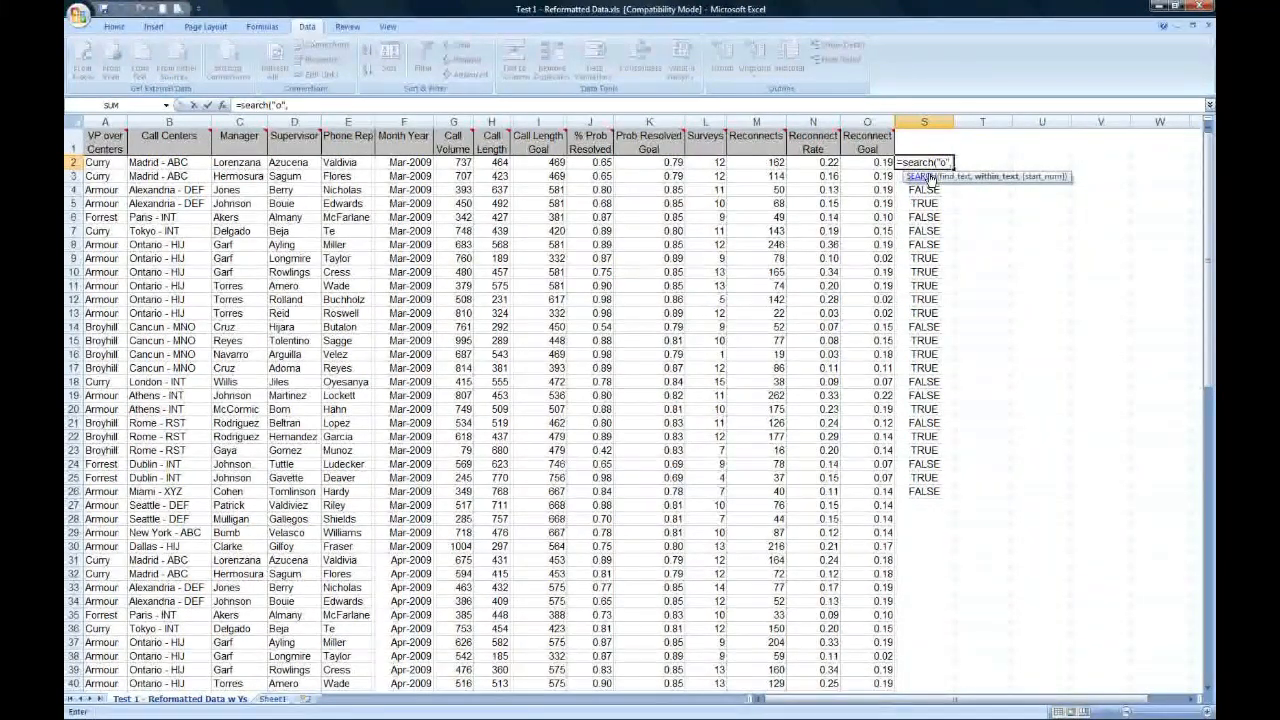
{"action": "left_click", "coordinate": [183, 164]}
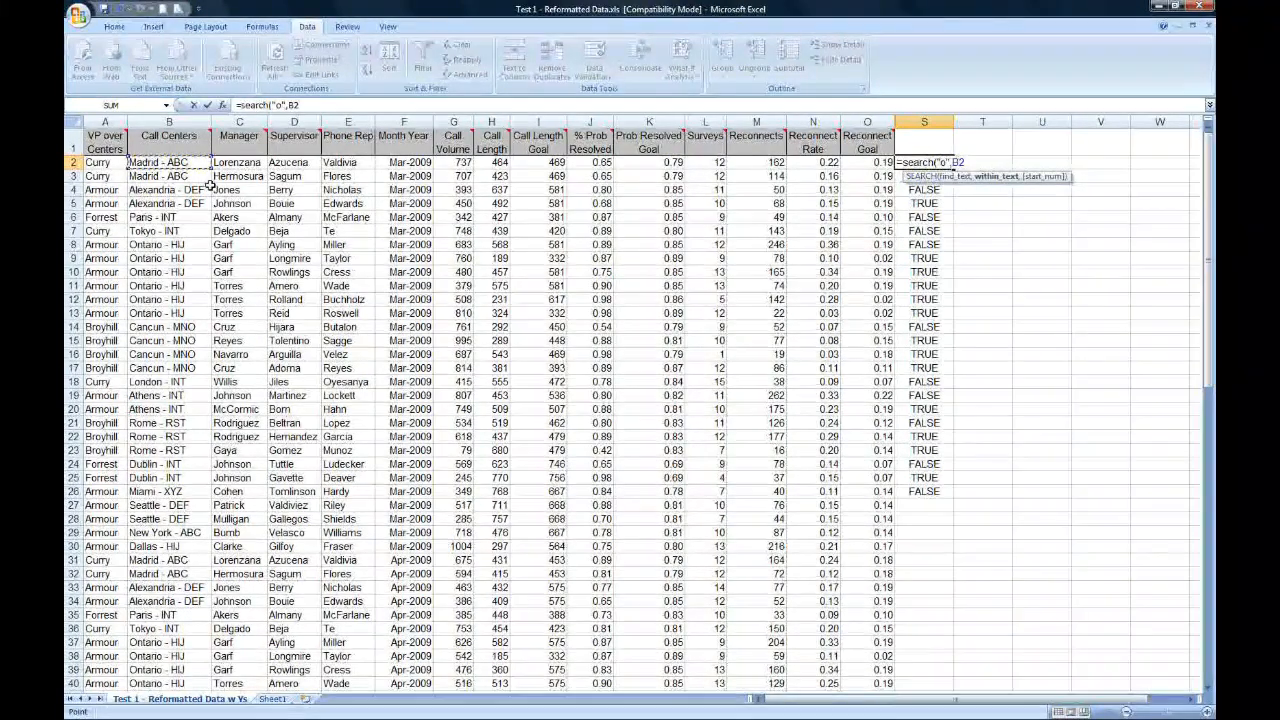
{"action": "left_click", "coordinate": [100, 164]}
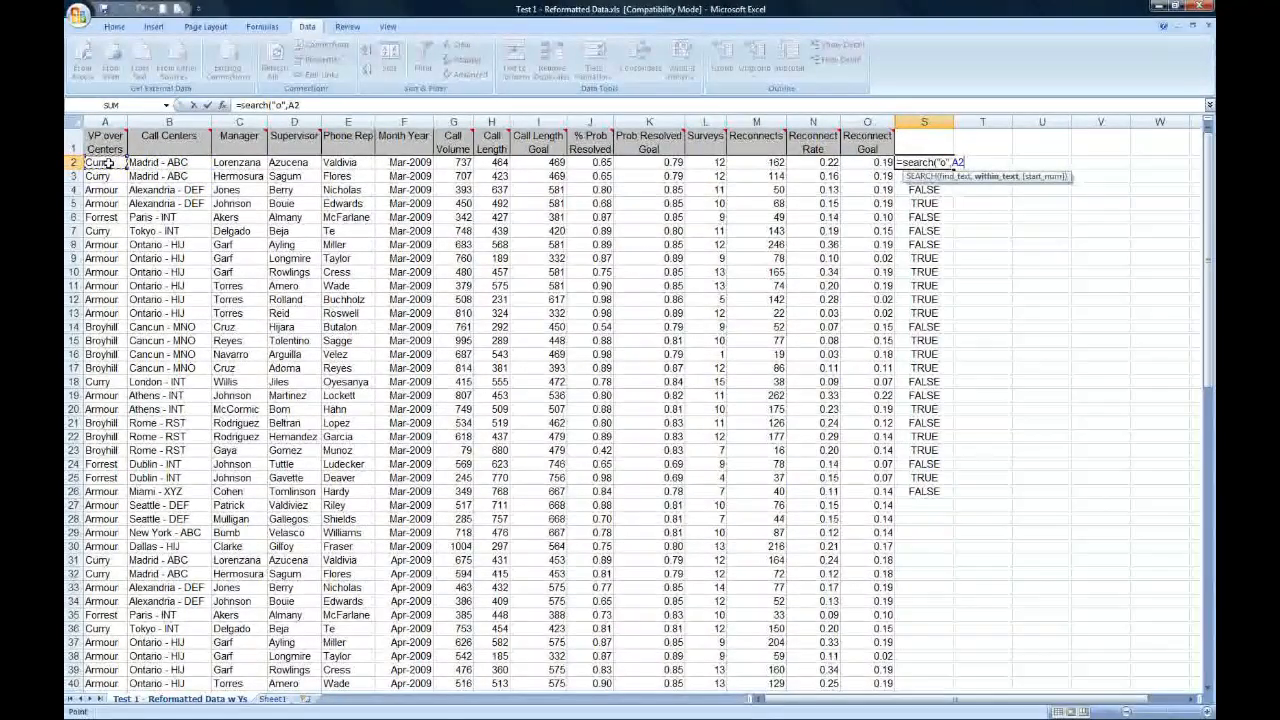
{"action": "key", "text": "Return"}
{"action": "key", "text": "Up"}
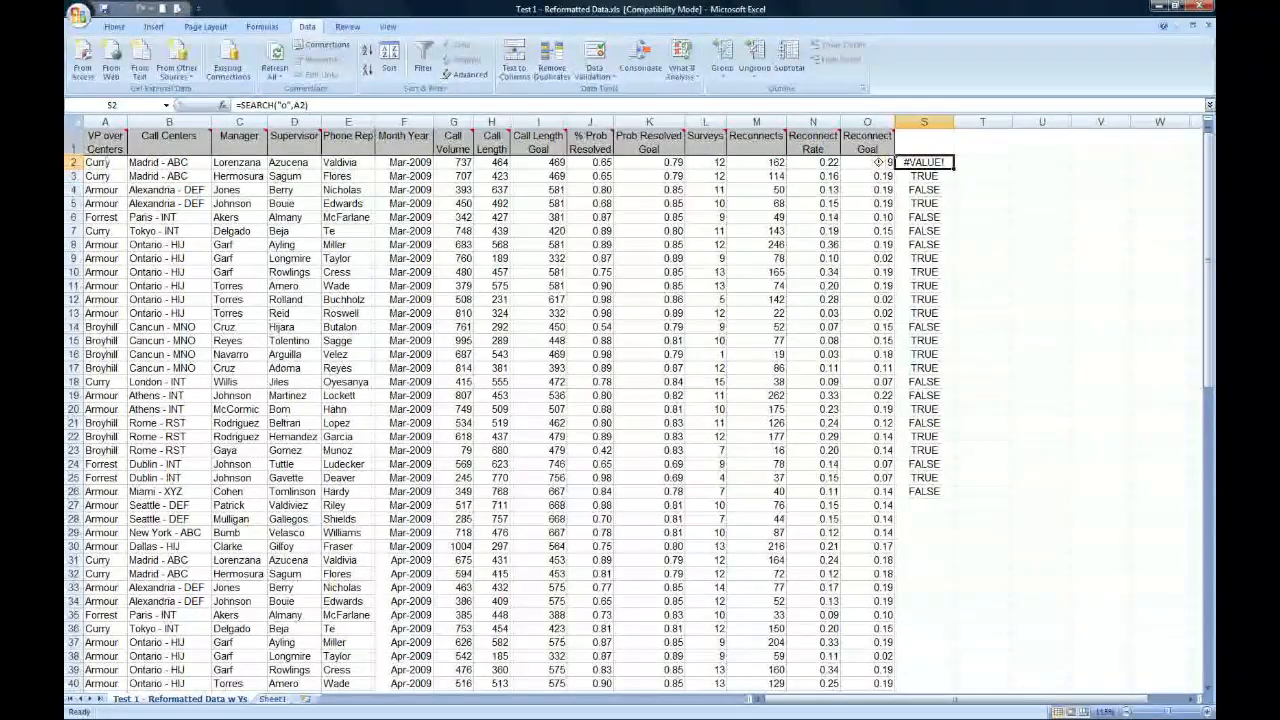
{"action": "double_click", "coordinate": [955, 170]}
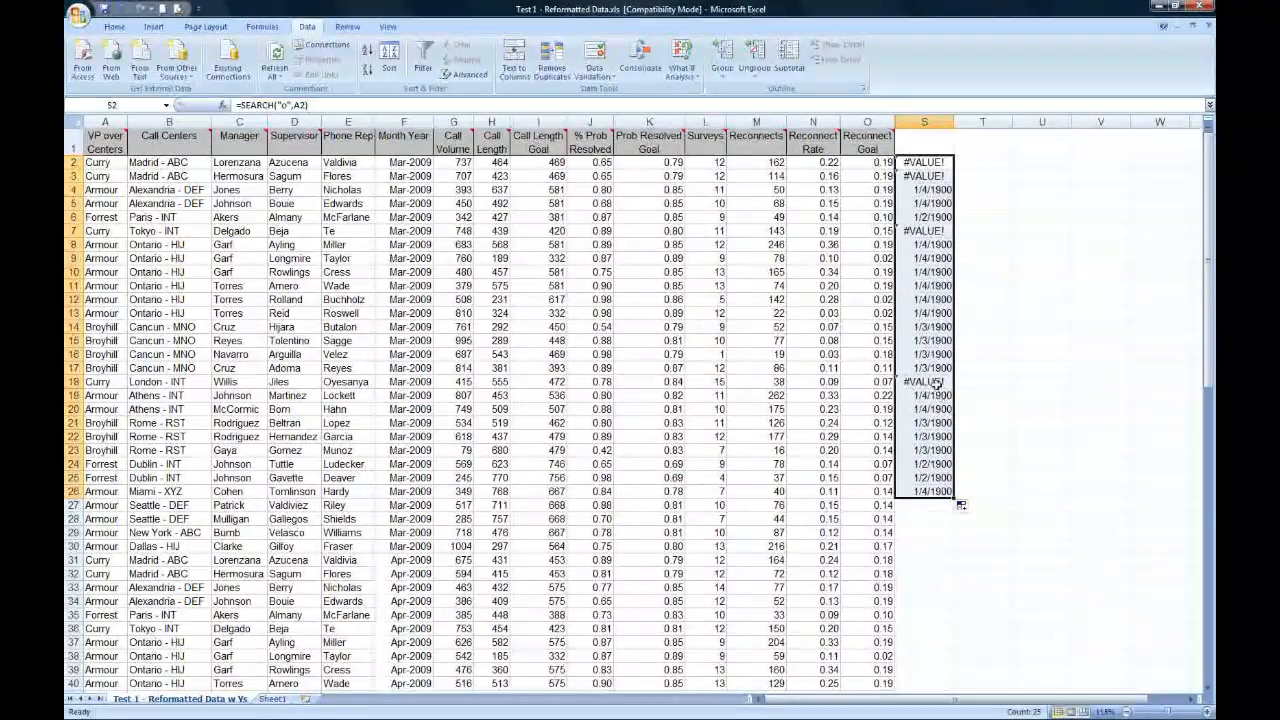
- Format the SEARCH results in S2:S26 as comma-style numbers with no decimal places, and select S4
{"action": "left_click", "coordinate": [942, 192]}
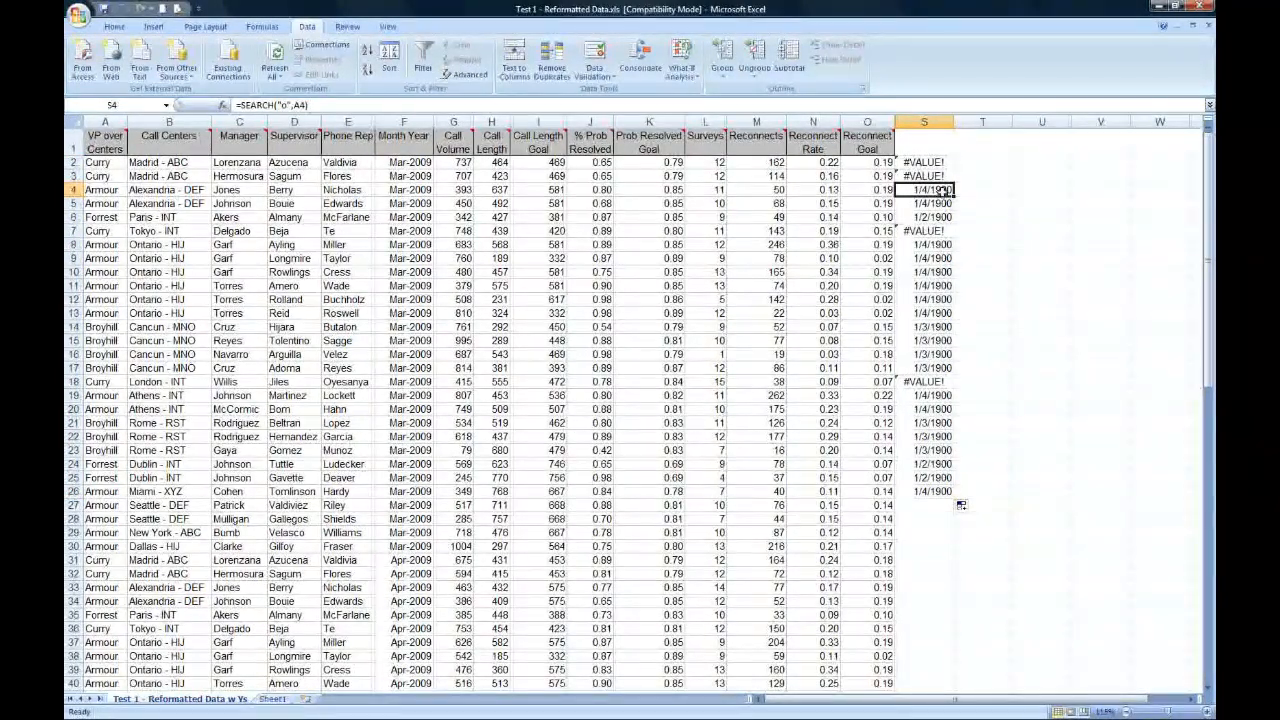
{"action": "left_click_drag", "start_coordinate": [940, 162], "coordinate": [940, 492]}
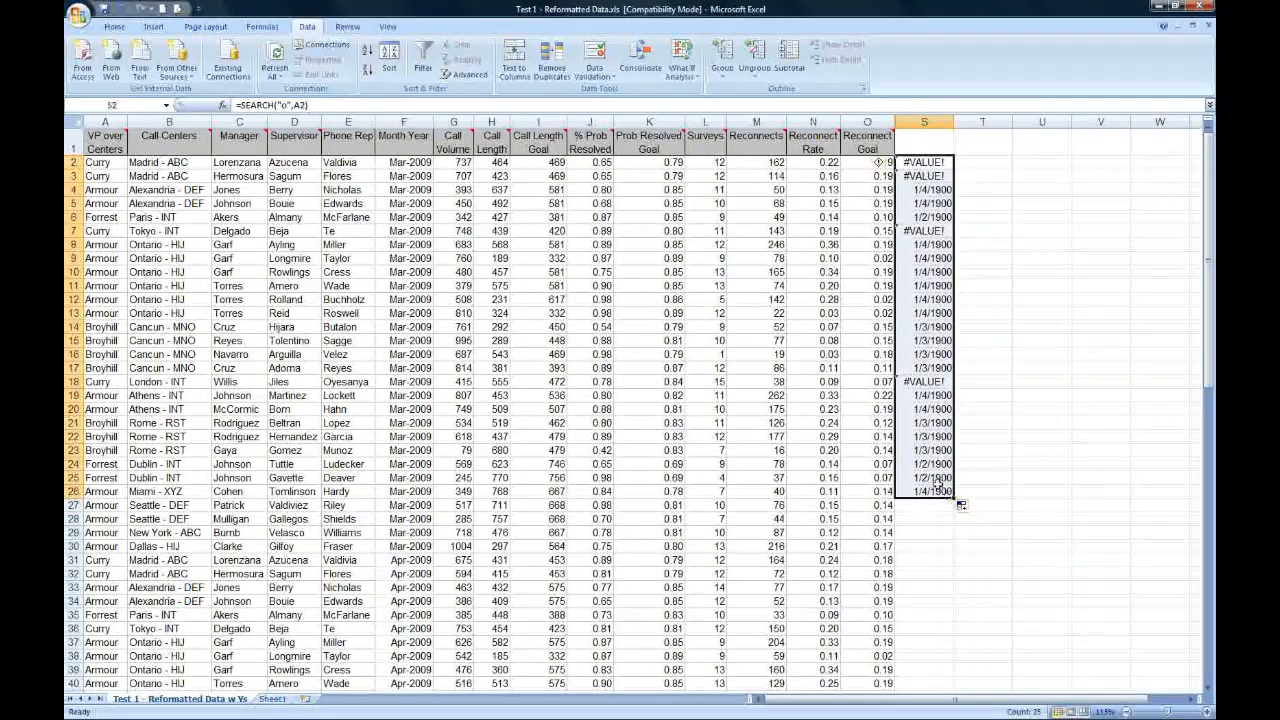
{"action": "left_click", "coordinate": [114, 26]}
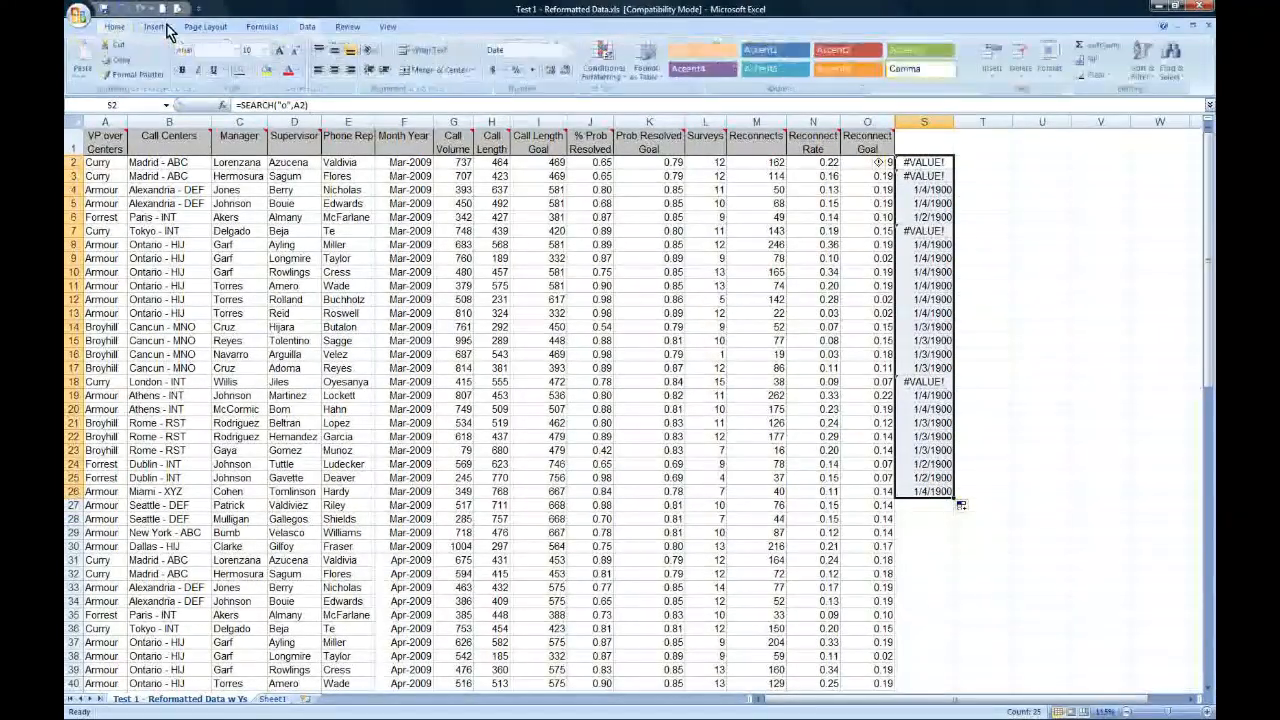
{"action": "left_click", "coordinate": [534, 71]}
{"action": "double_click", "coordinate": [565, 71]}
{"action": "left_click", "coordinate": [945, 190]}
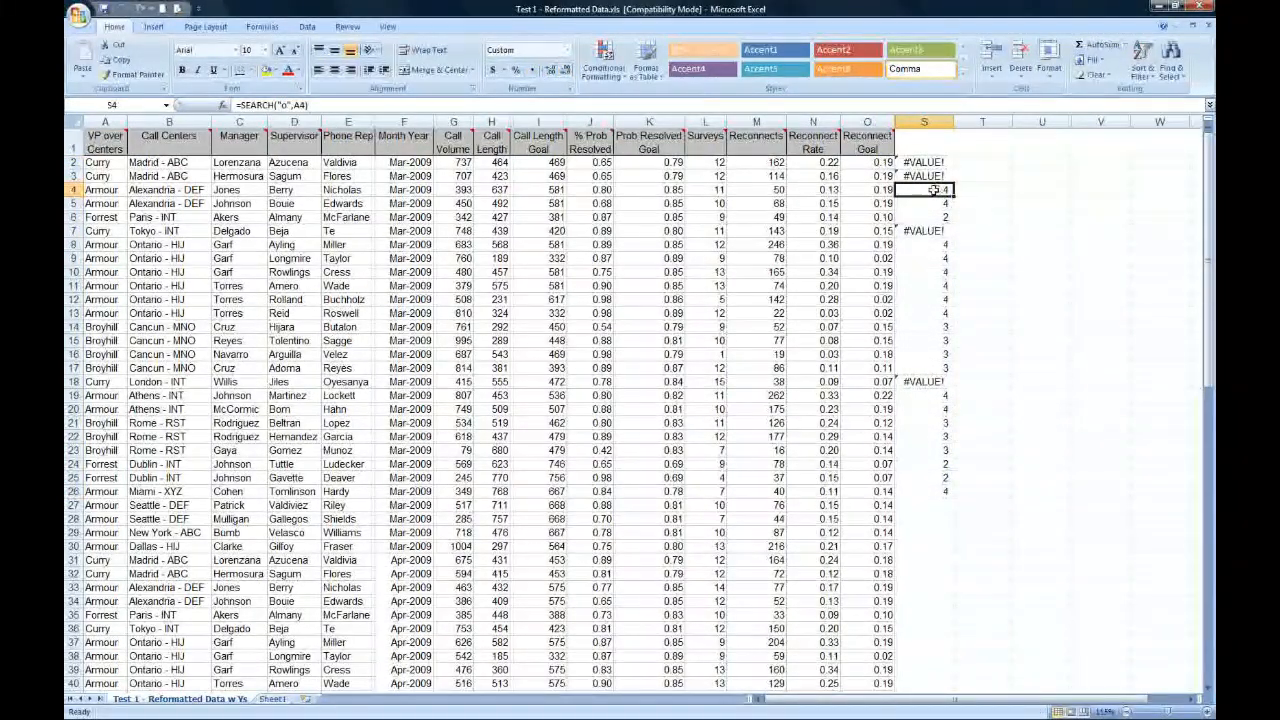
- Compare the SEARCH formula in S6 with the name in A6, and select the results in S2:S26
{"action": "left_click", "coordinate": [107, 218]}
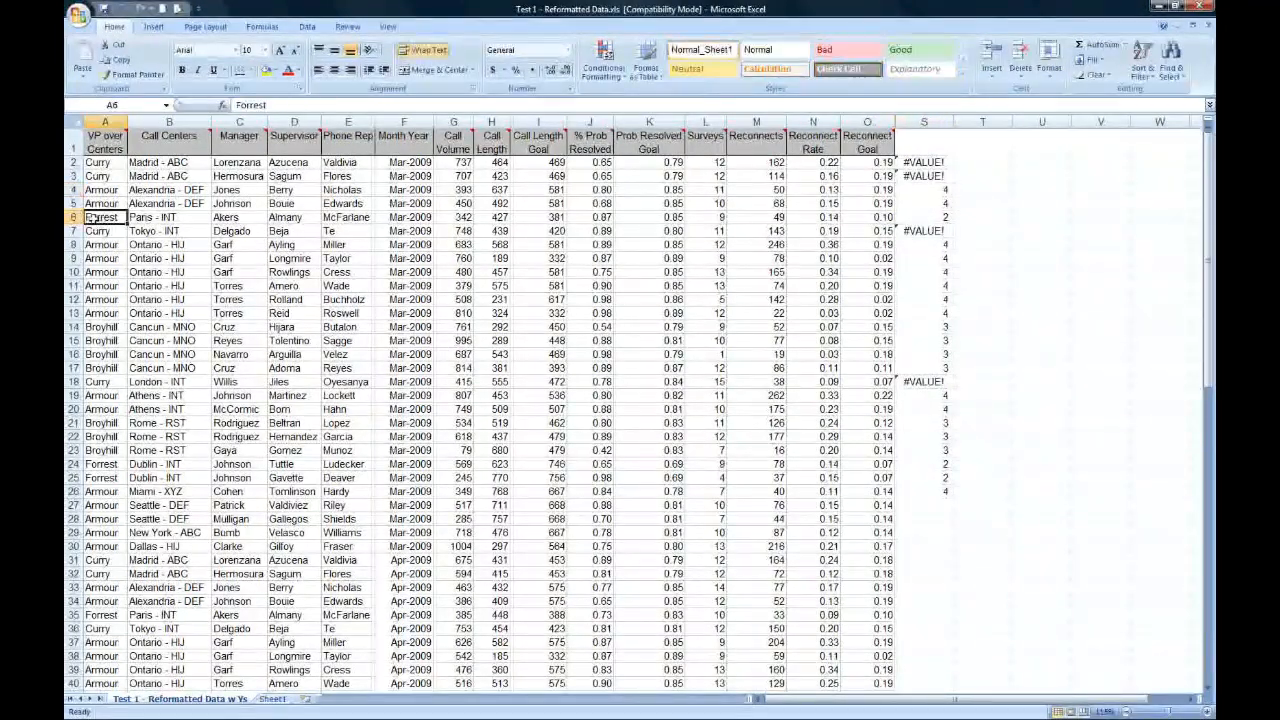
{"action": "left_click", "coordinate": [928, 216]}
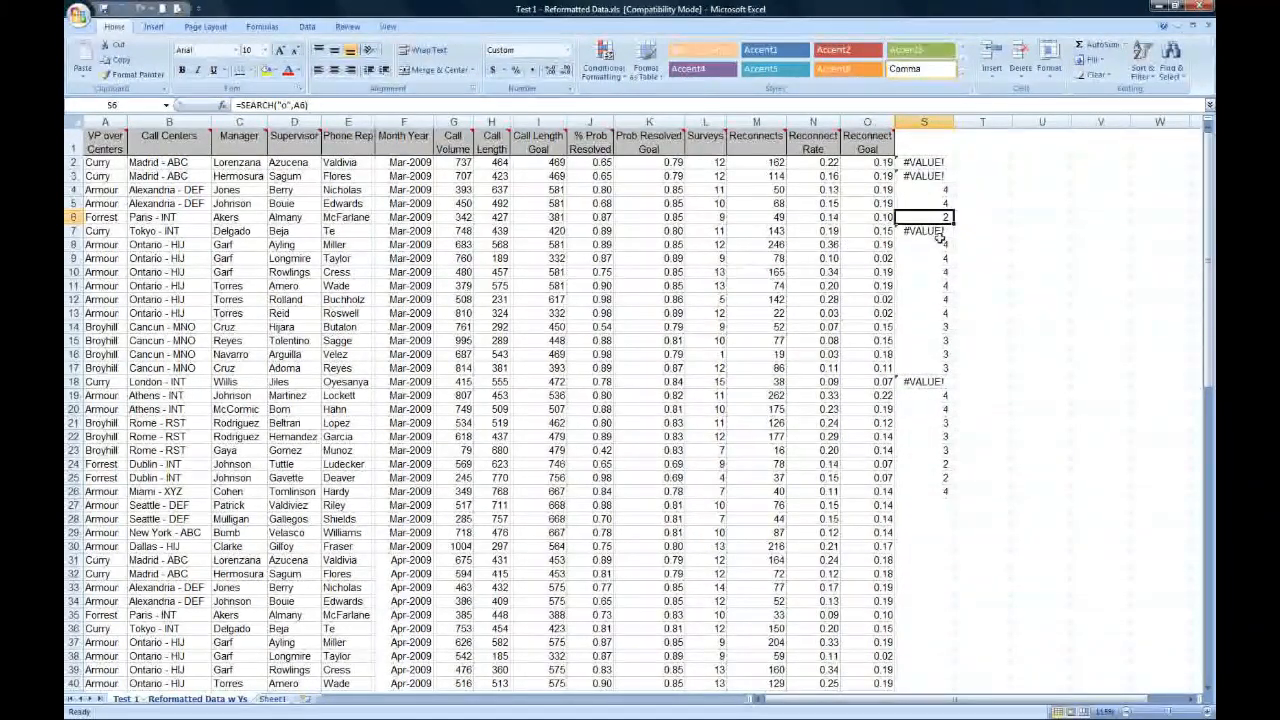
{"action": "left_click", "coordinate": [940, 161]}
{"action": "left_click_drag", "start_coordinate": [940, 161], "coordinate": [916, 489]}
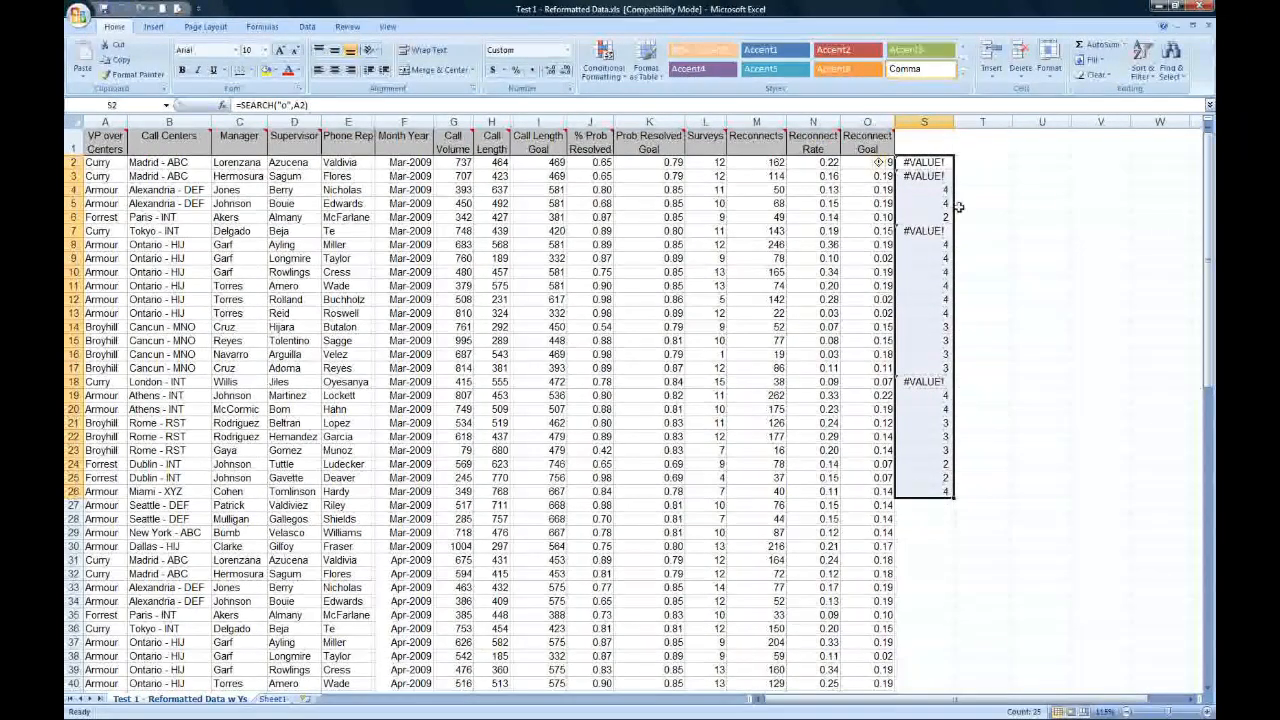
- Wrap the search in S2 as =IFERROR(SEARCH("o",A2),"") so errors show blank, and fill it down to S26
{"action": "left_click", "coordinate": [938, 163]}
{"action": "double_click", "coordinate": [913, 163]}
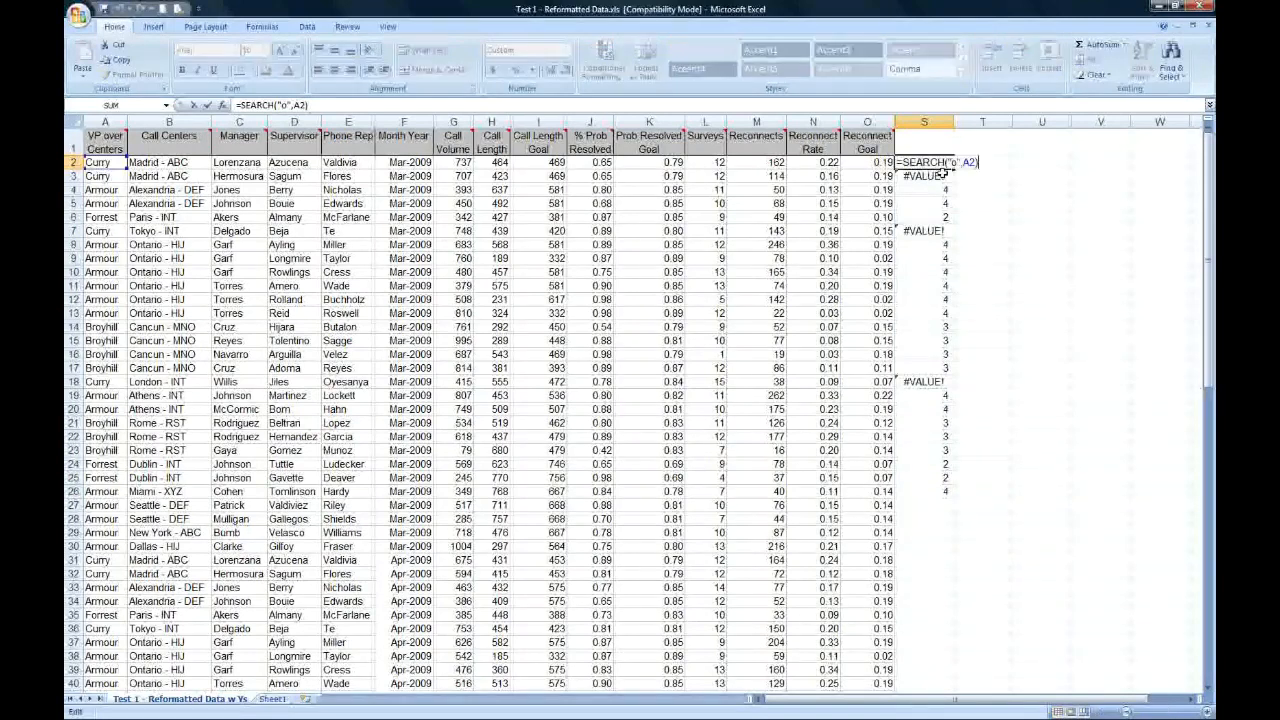
{"action": "type", "text": "ife"}
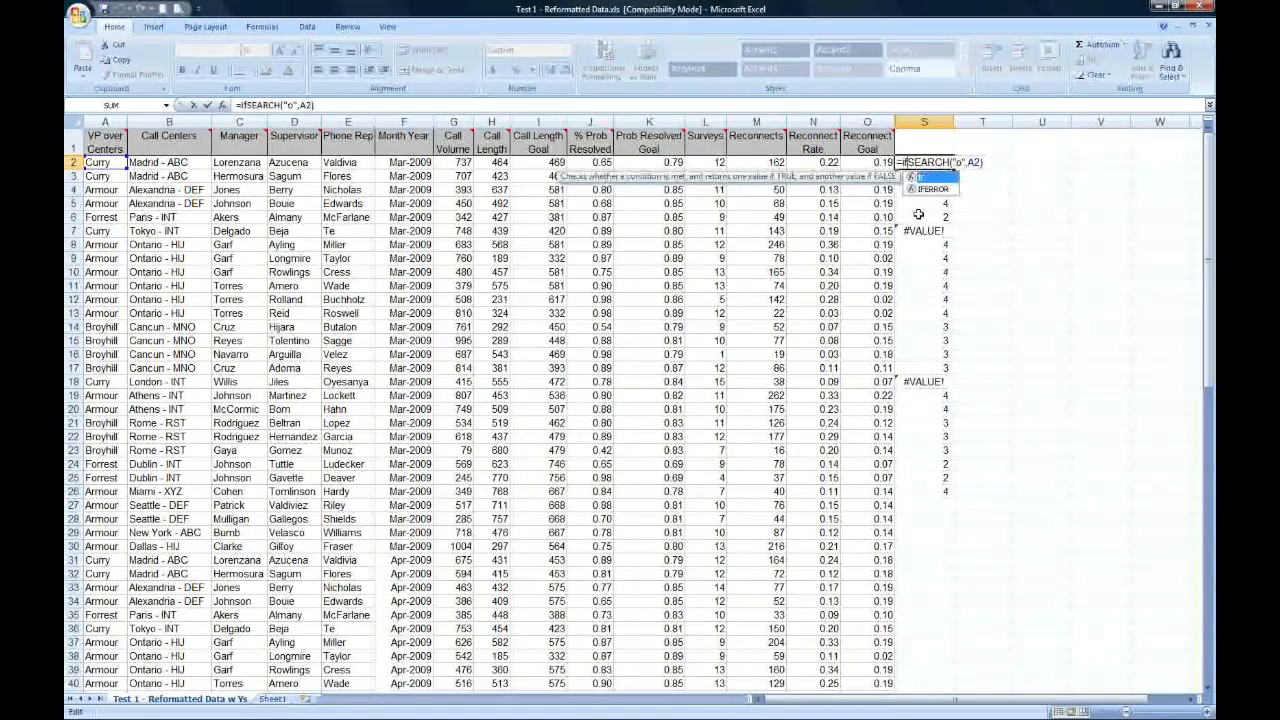
{"action": "key", "text": "Tab"}
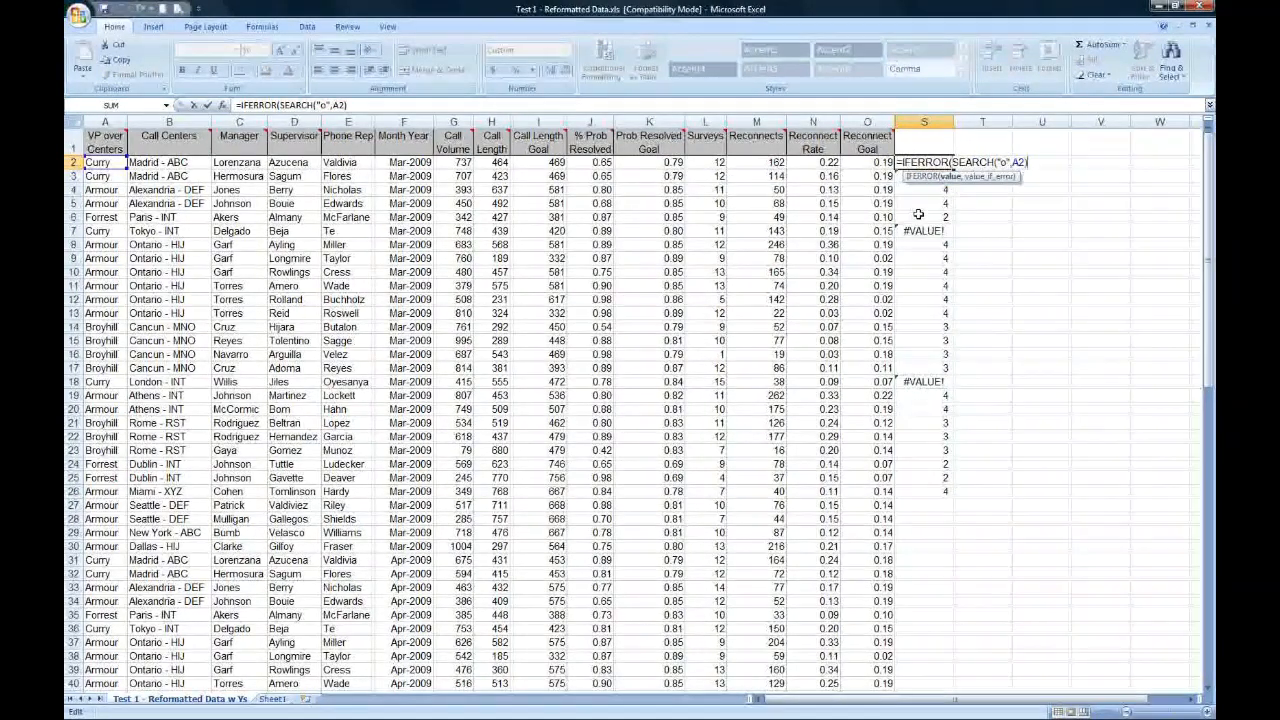
{"action": "key", "text": "End"}
{"action": "type", "text": ",\"\""}
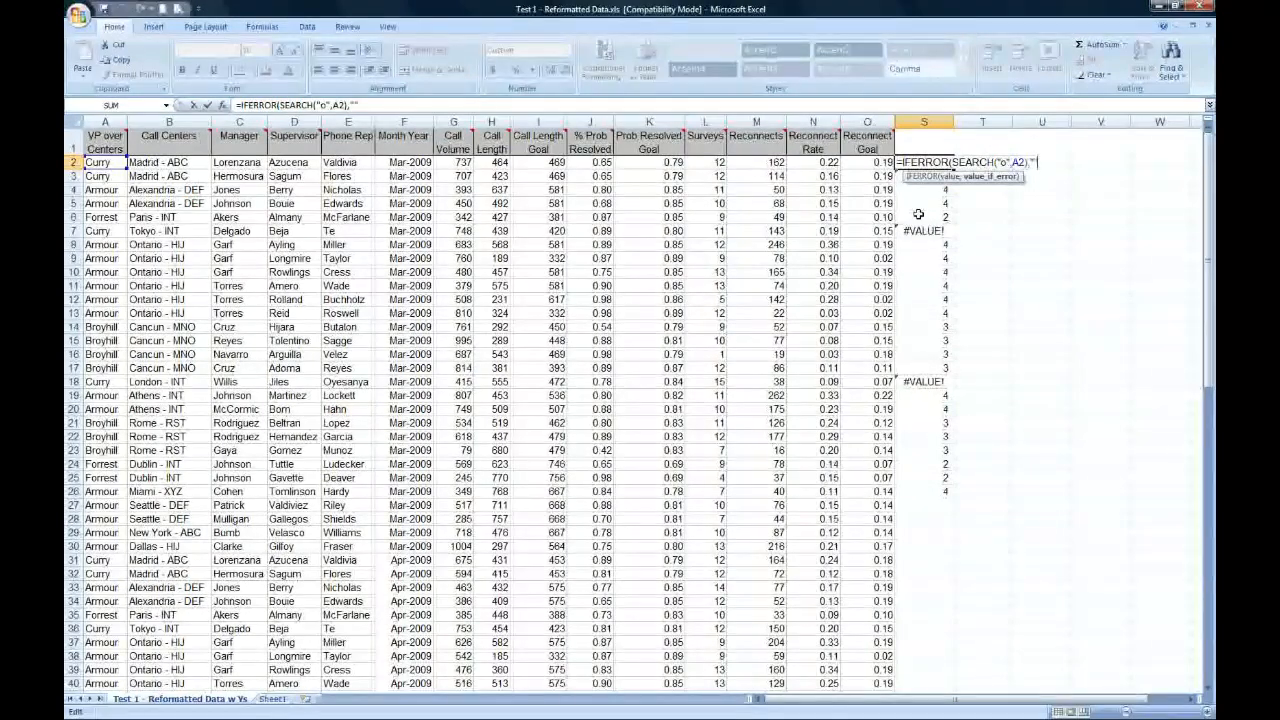
{"action": "type", "text": ")"}
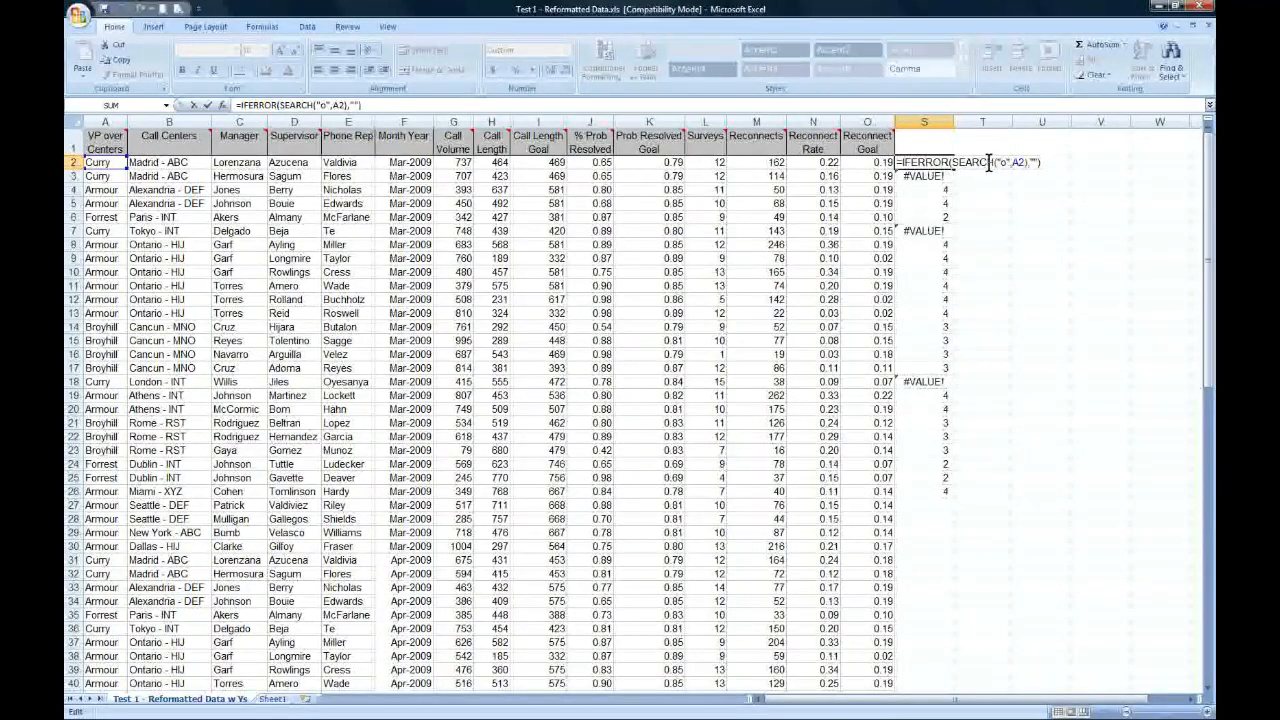
{"action": "key", "text": "Return"}
{"action": "left_click", "coordinate": [936, 164]}
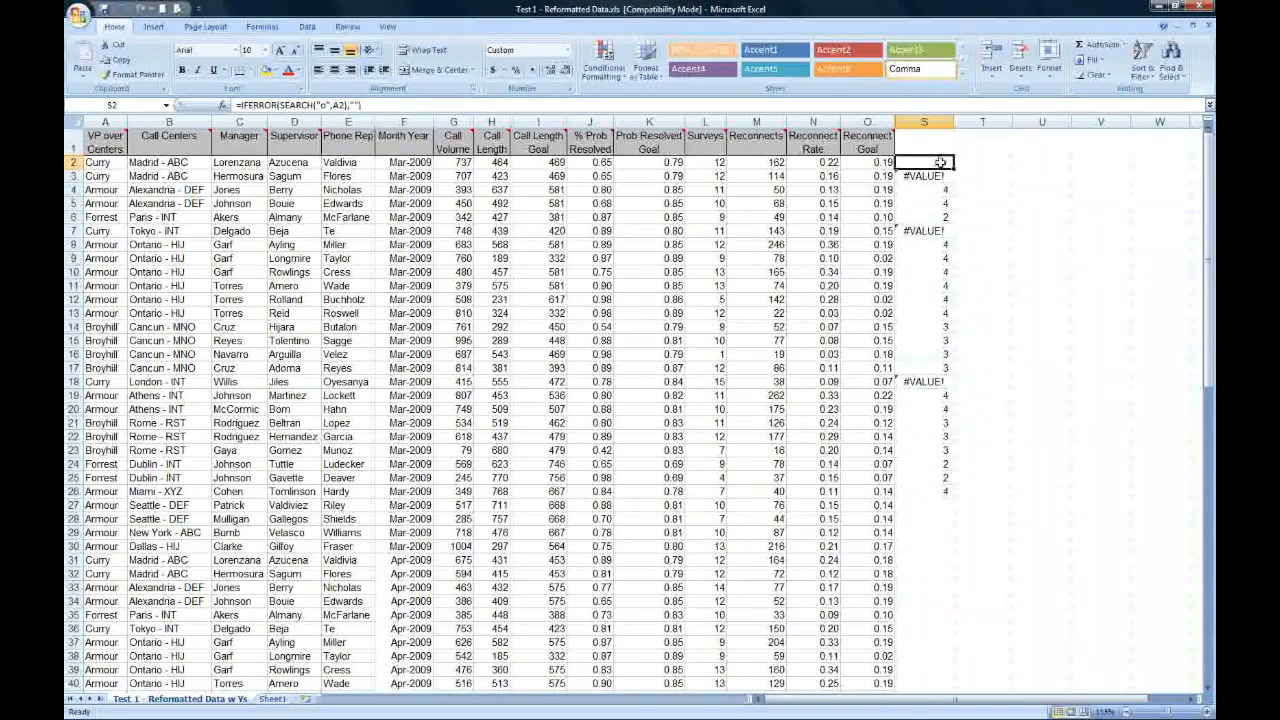
{"action": "double_click", "coordinate": [954, 169]}
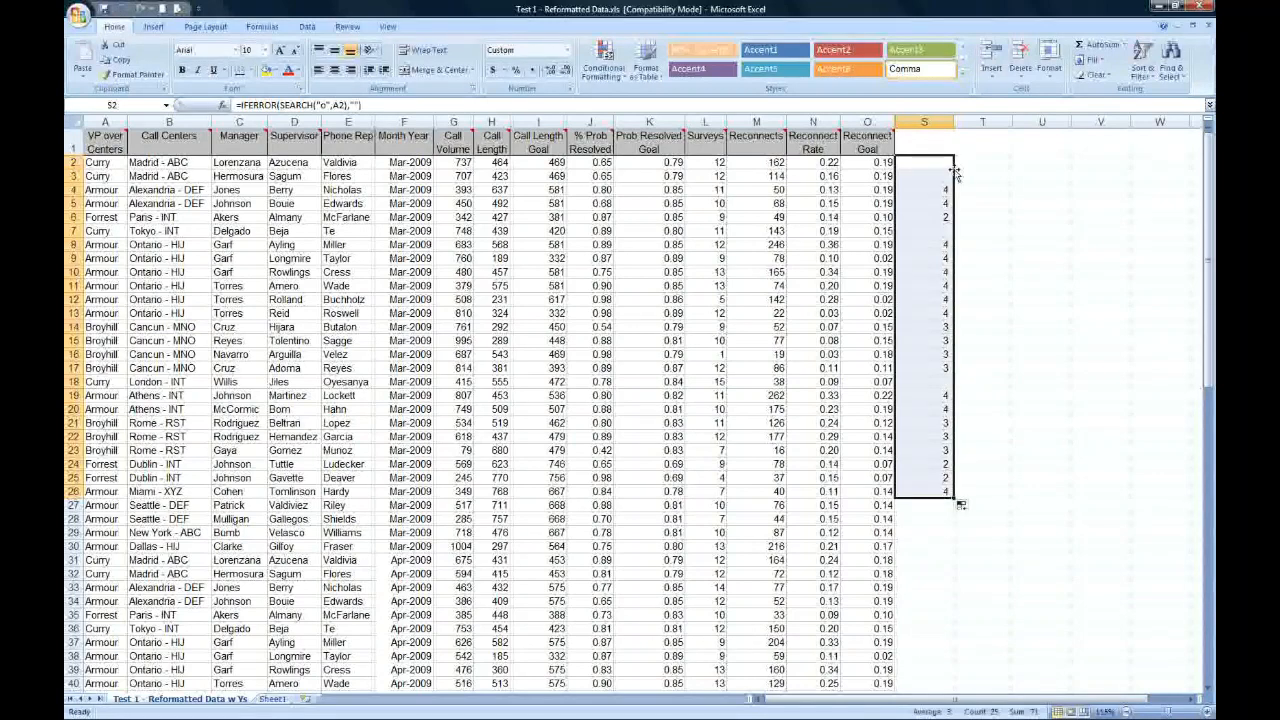
{"action": "left_click", "coordinate": [936, 163]}
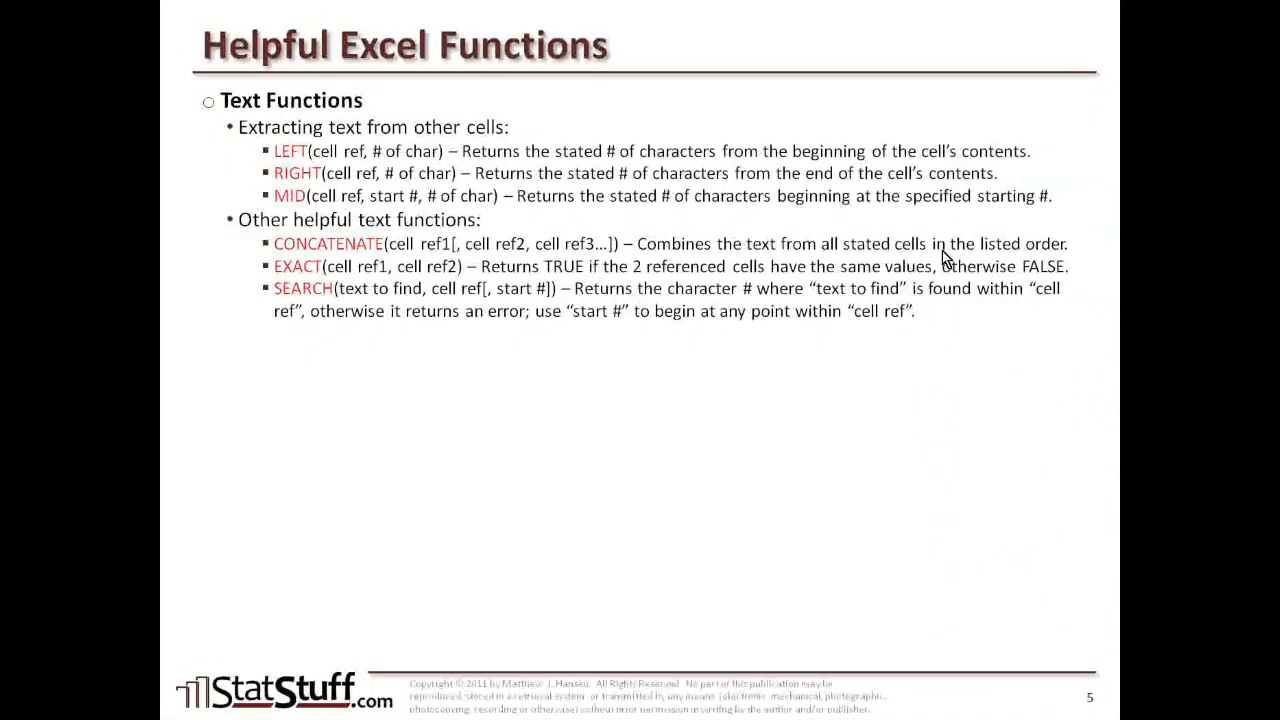
- Count the characters of each VP over Centers entry with =LEN(A2) in S2, filled down to S26, and check S14
{"action": "left_click", "coordinate": [943, 250]}
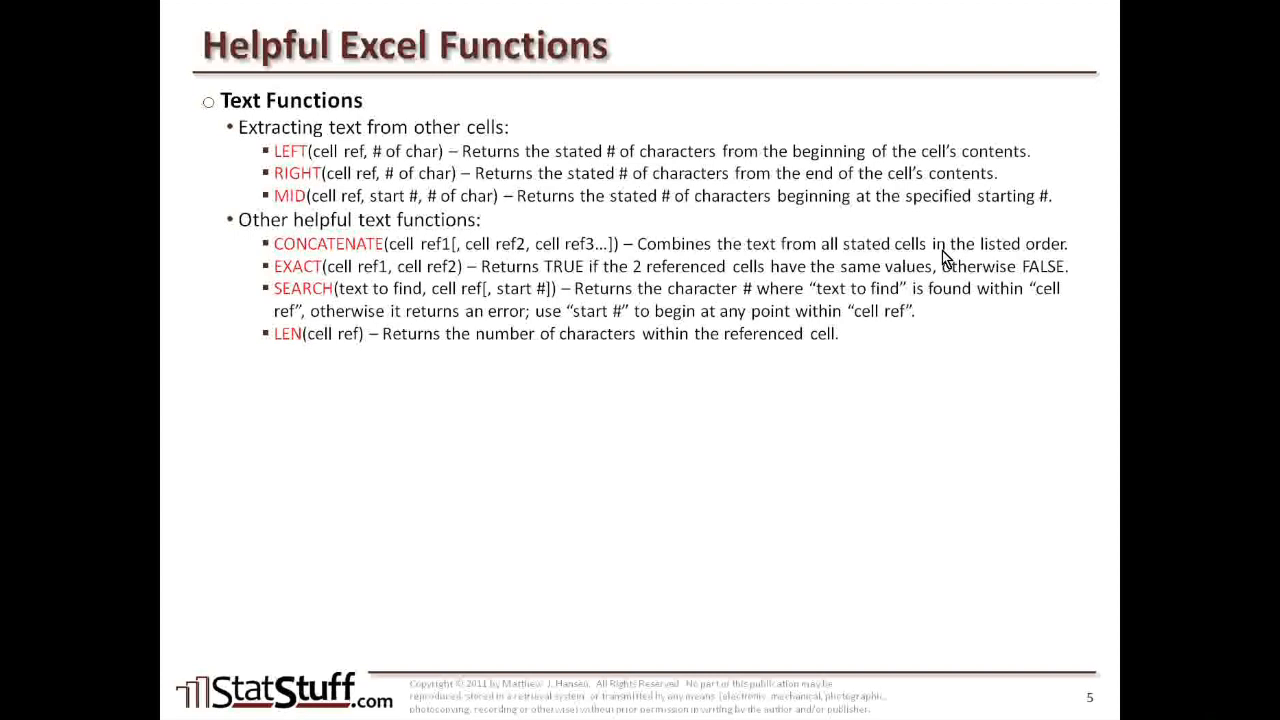
{"action": "key", "text": "alt+Tab"}
{"action": "type", "text": "="}
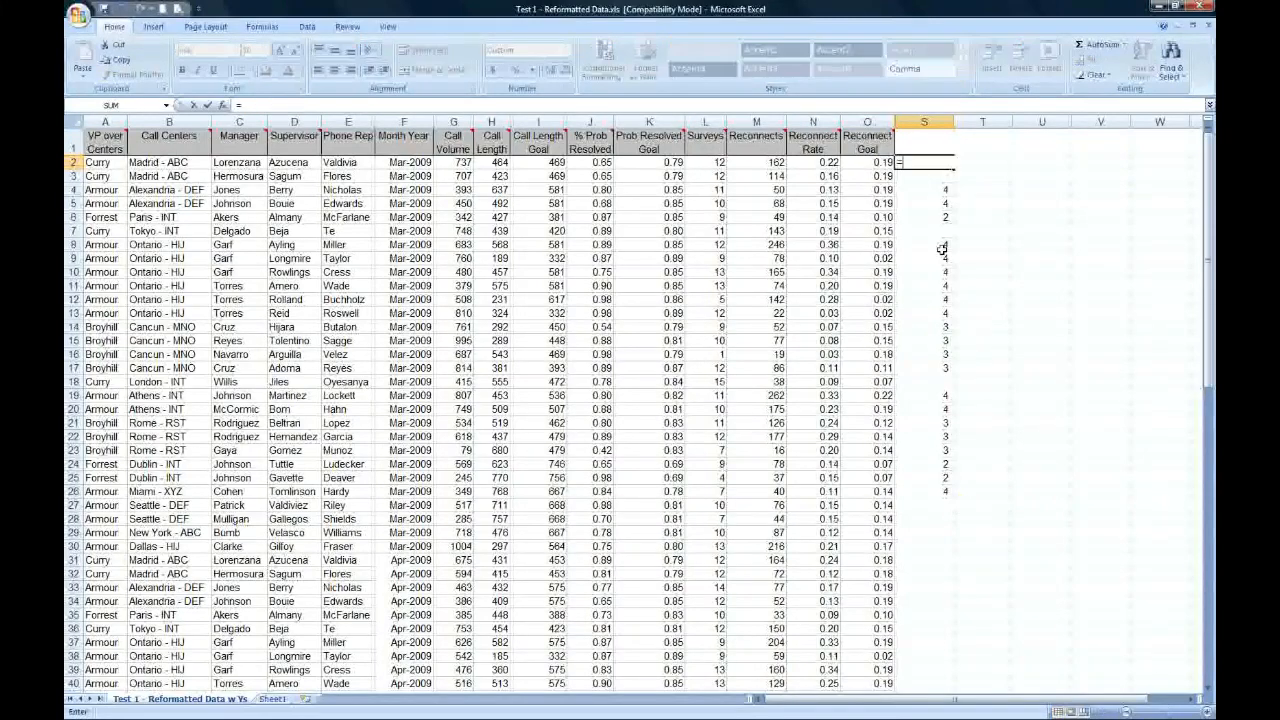
{"action": "type", "text": "len(a2"}
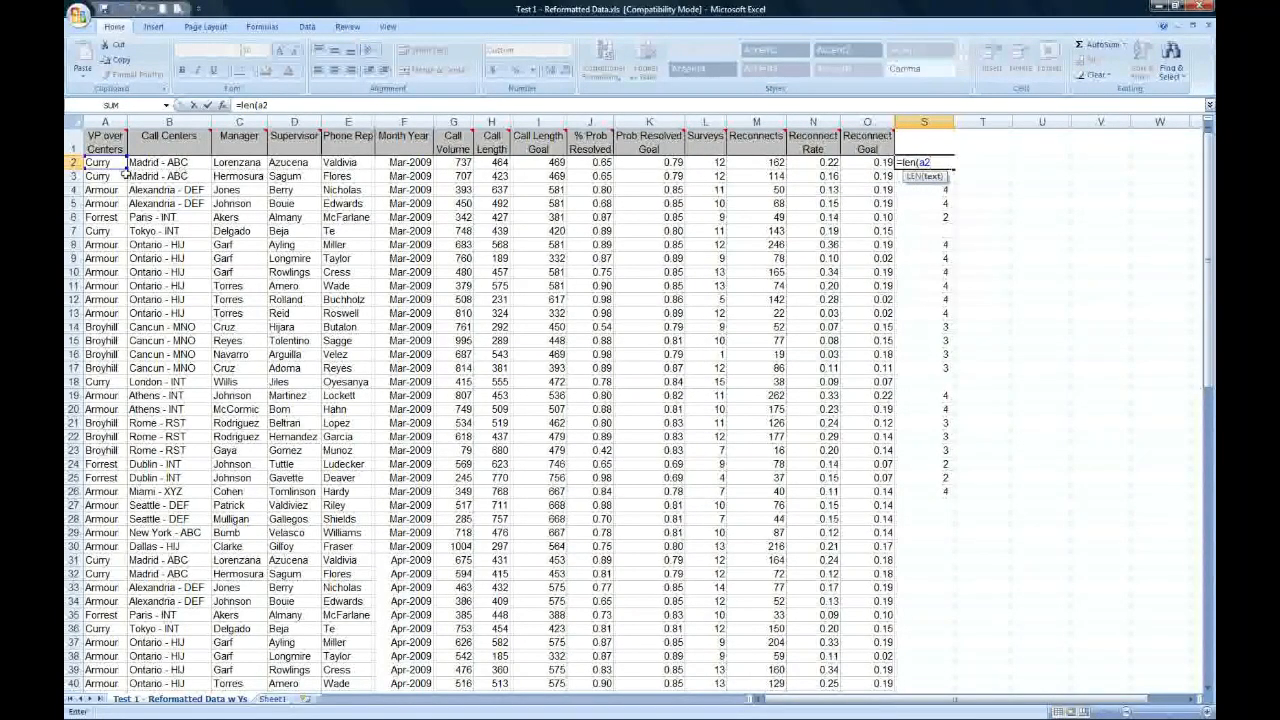
{"action": "key", "text": "Return"}
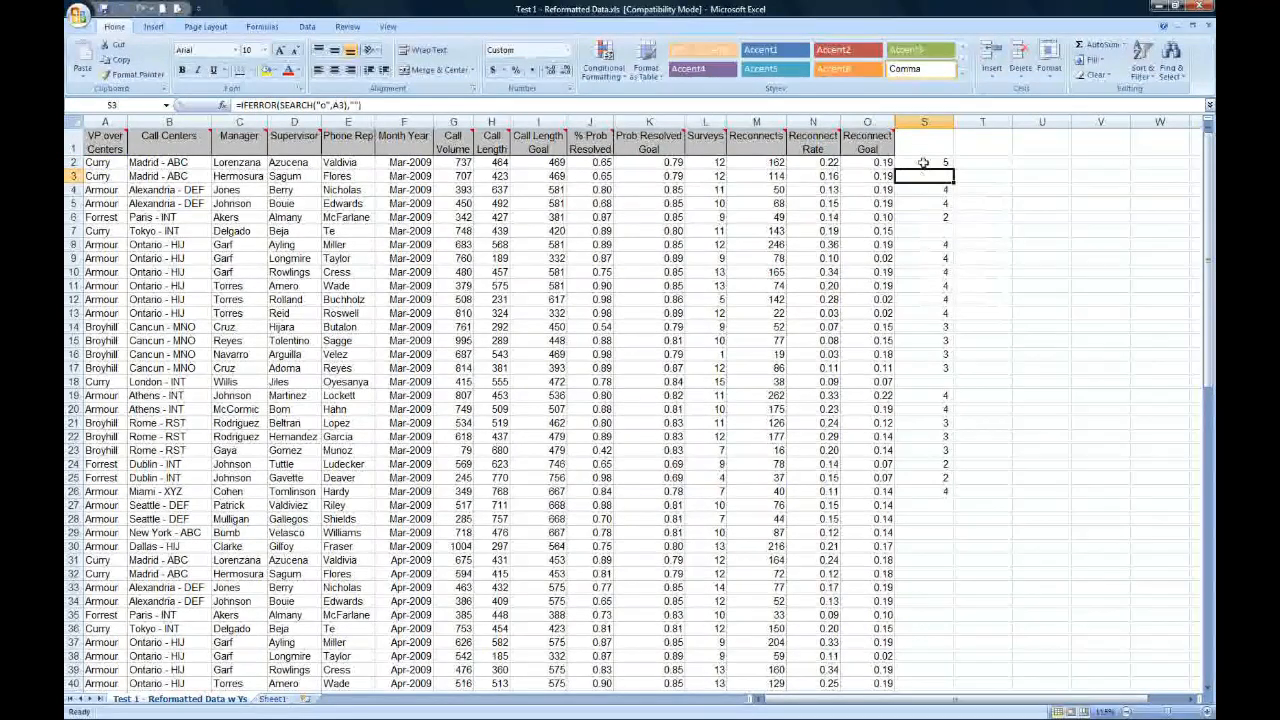
{"action": "left_click", "coordinate": [928, 163]}
{"action": "double_click", "coordinate": [953, 167]}
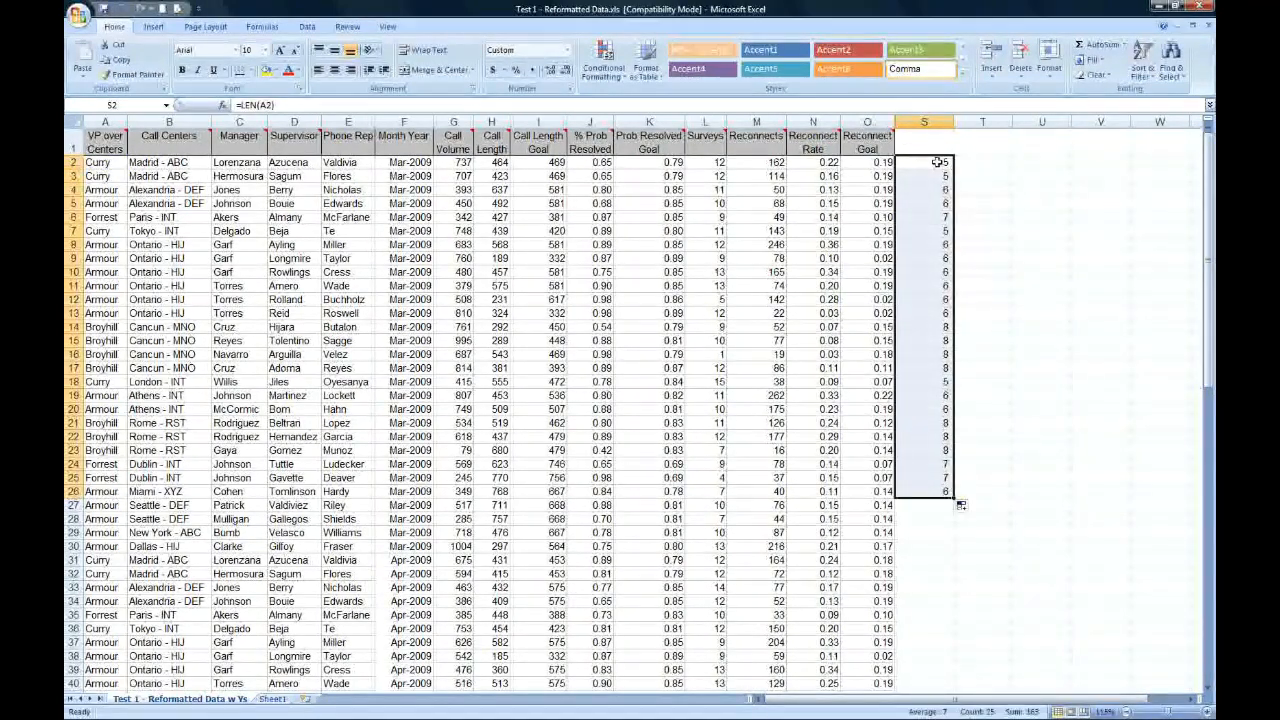
{"action": "left_click", "coordinate": [944, 327]}
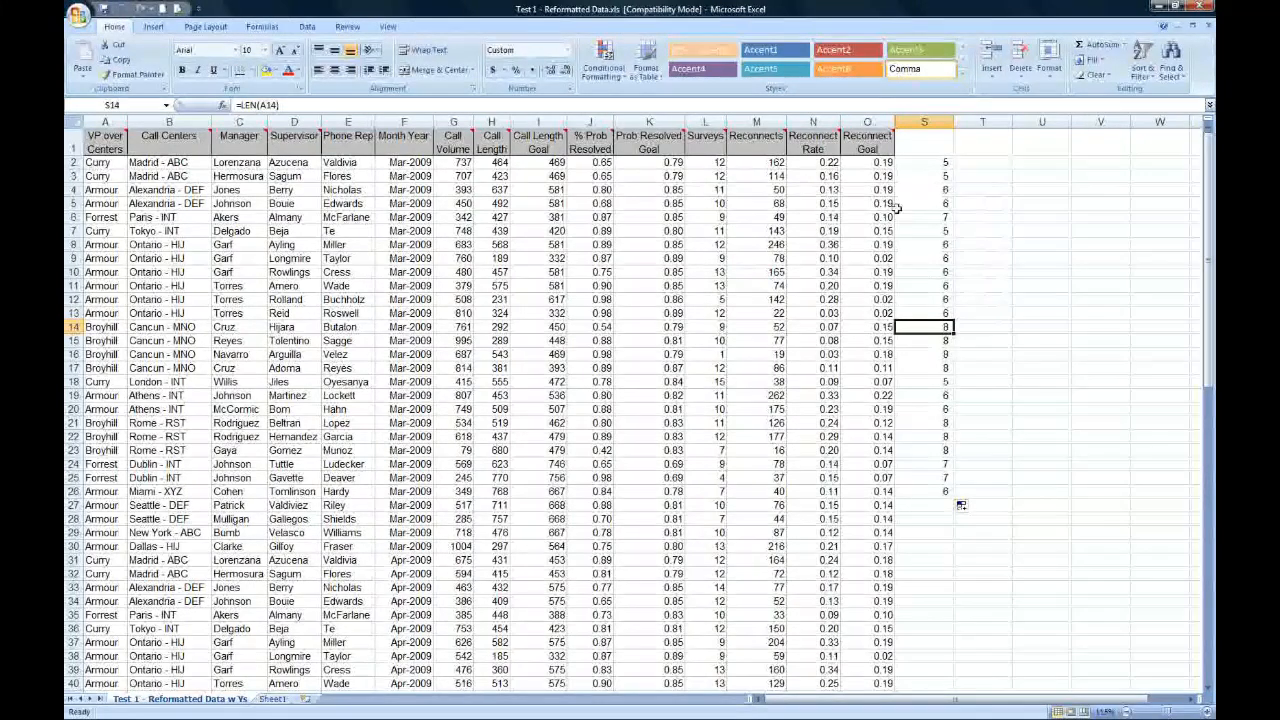
{"action": "left_click", "coordinate": [938, 162]}
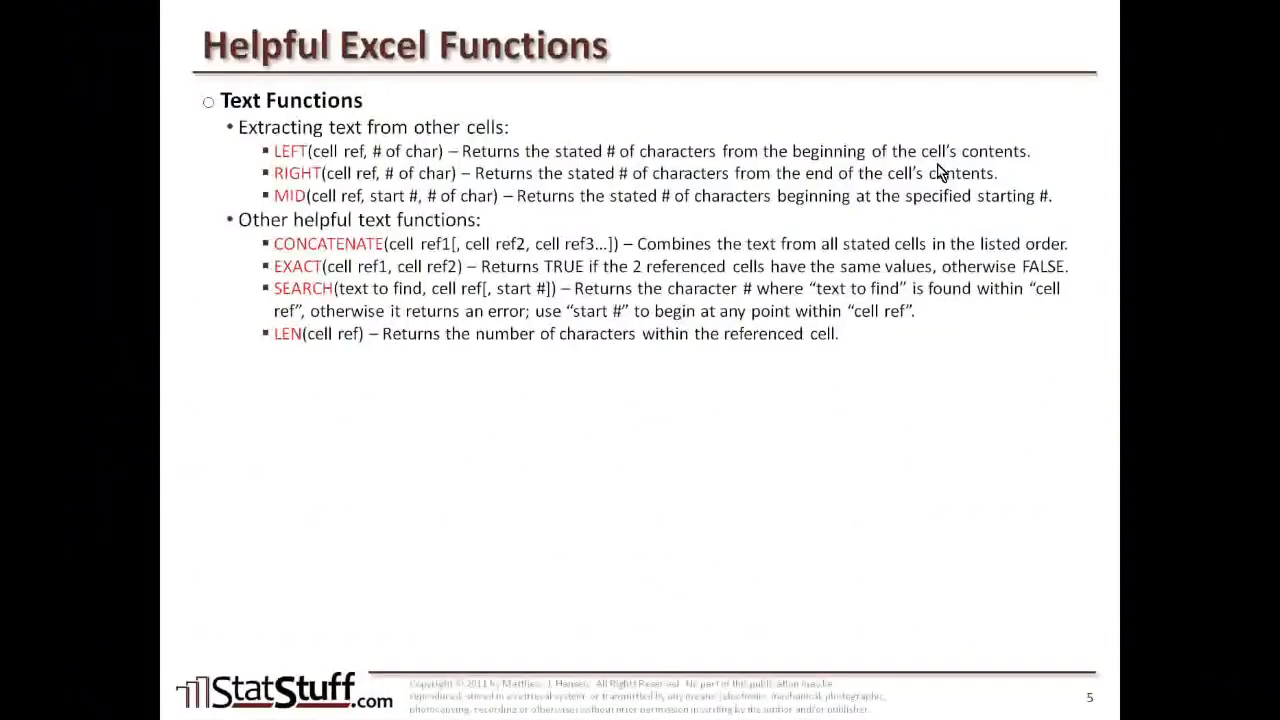
{"action": "left_click", "coordinate": [940, 172]}
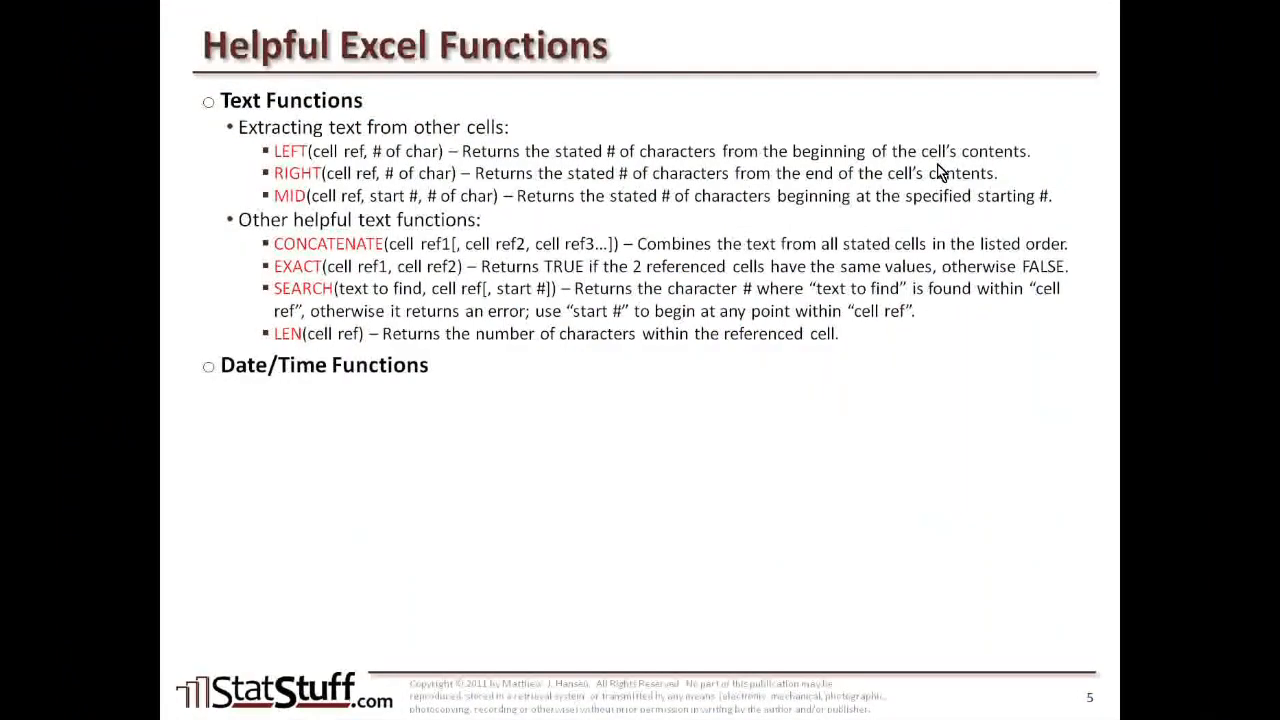
{"action": "left_click", "coordinate": [940, 172]}
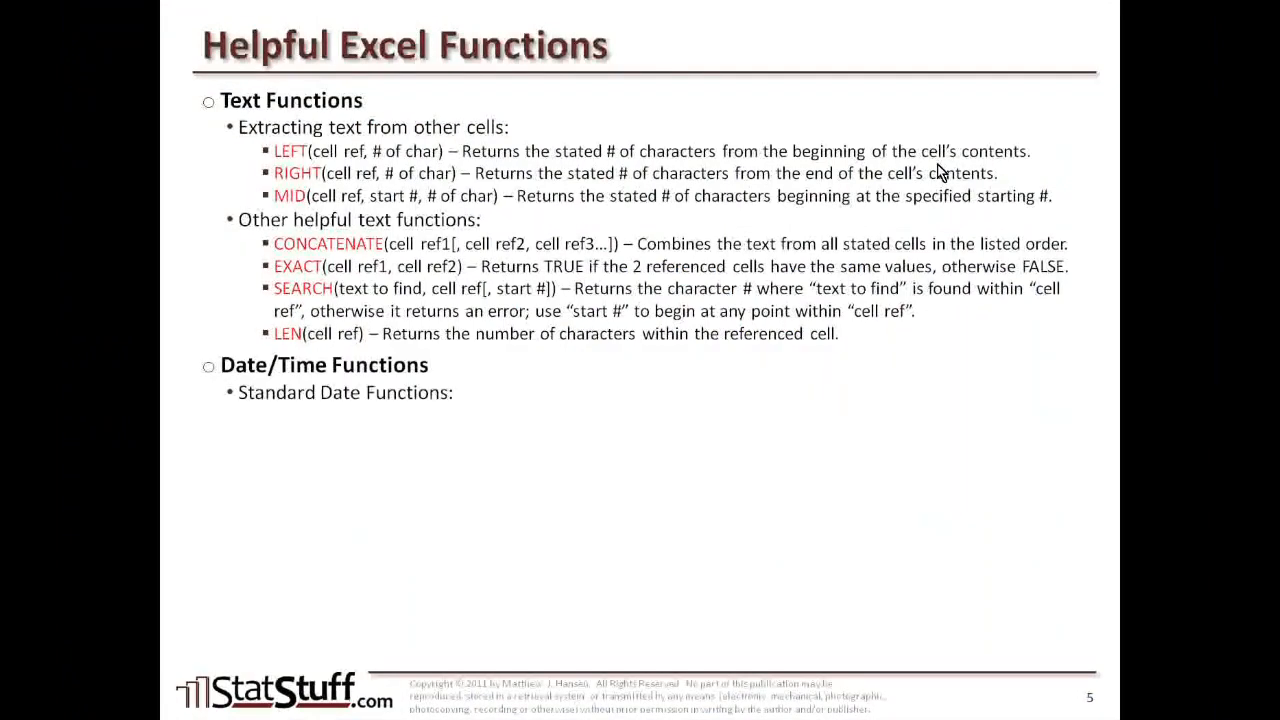
{"action": "left_click", "coordinate": [940, 172]}
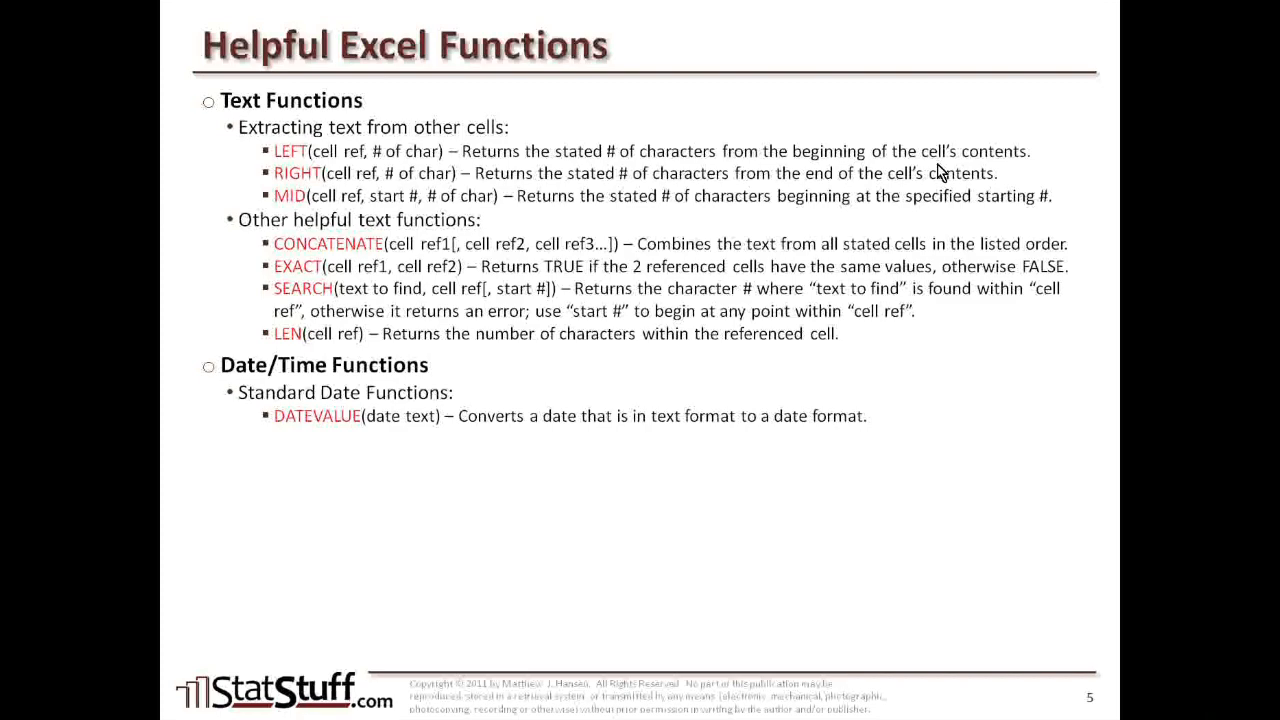
- Switch back to the Excel workbook and clear the LEN formulas from S2:S26
{"action": "key", "text": "alt+Tab"}
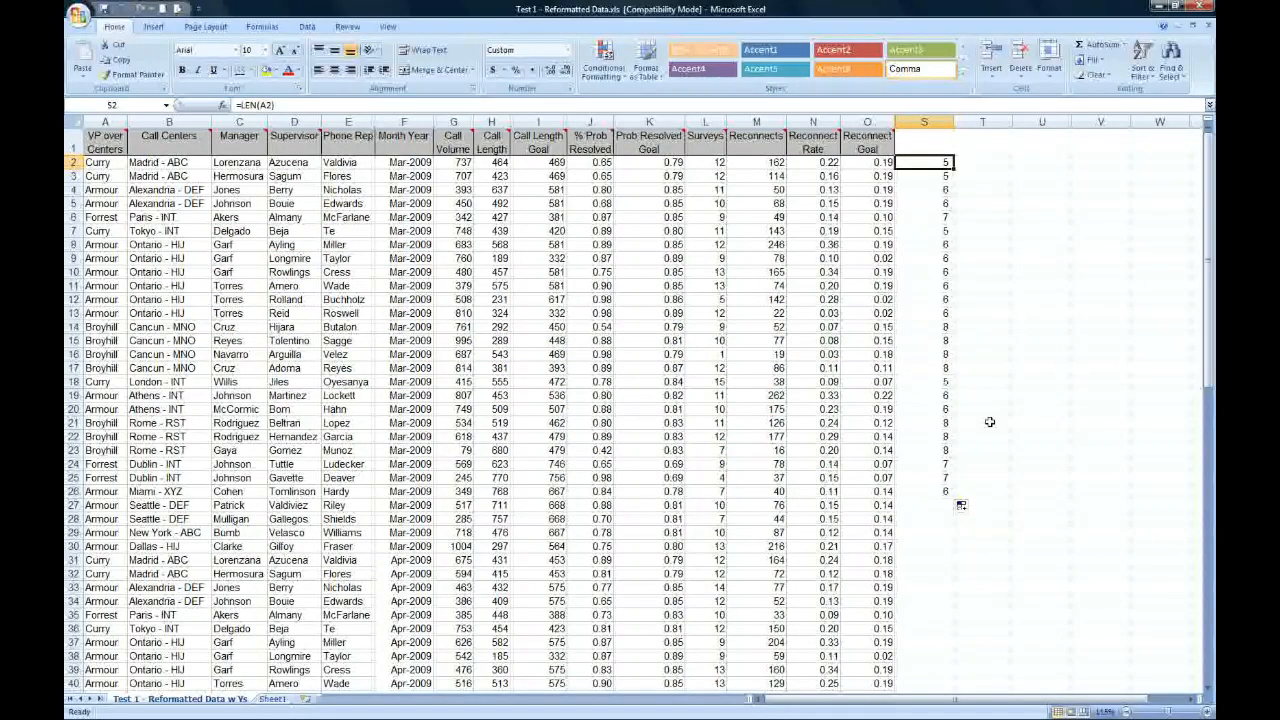
{"action": "key", "text": "ctrl+shift+Down"}
{"action": "key", "text": "Delete"}
{"action": "key", "text": "Up"}
{"action": "key", "text": "Down"}
- Enter the date parts July in S2, 4 in T2 and 2011 in U2, and select V2
{"action": "type", "text": "July"}
{"action": "key", "text": "Tab"}
{"action": "type", "text": "4"}
{"action": "key", "text": "Tab"}
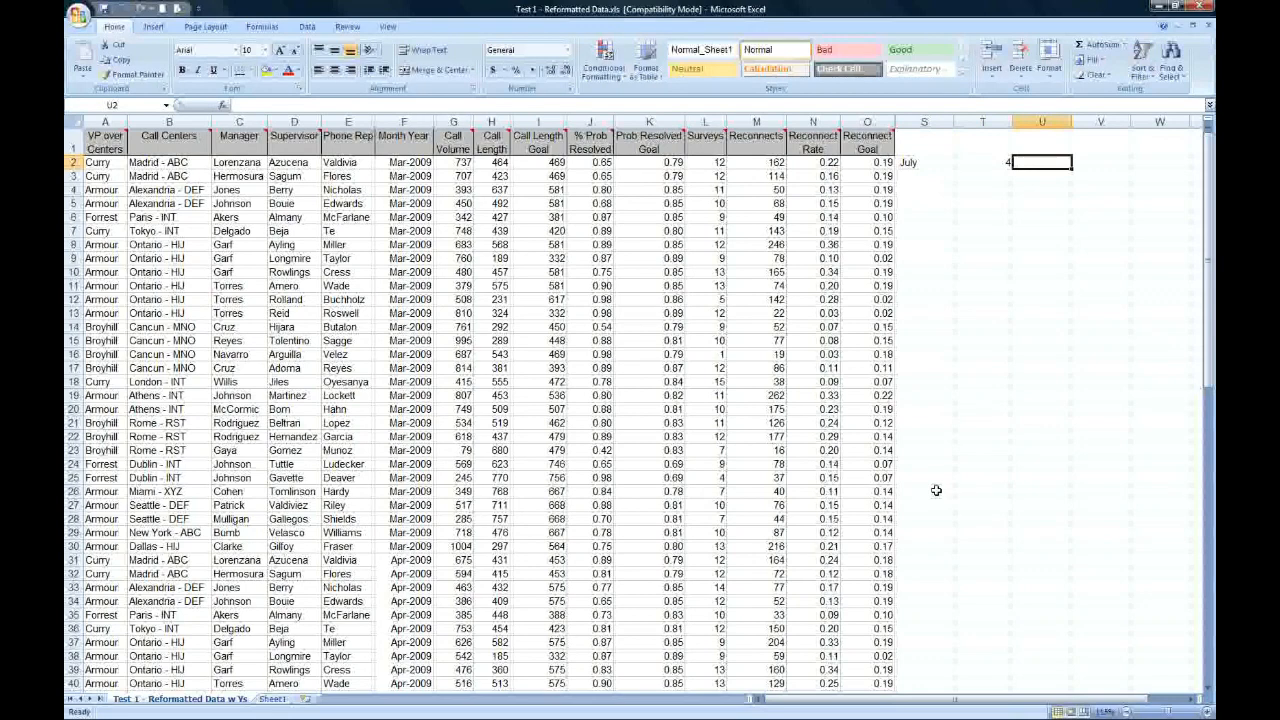
{"action": "type", "text": "2011"}
{"action": "key", "text": "Tab"}
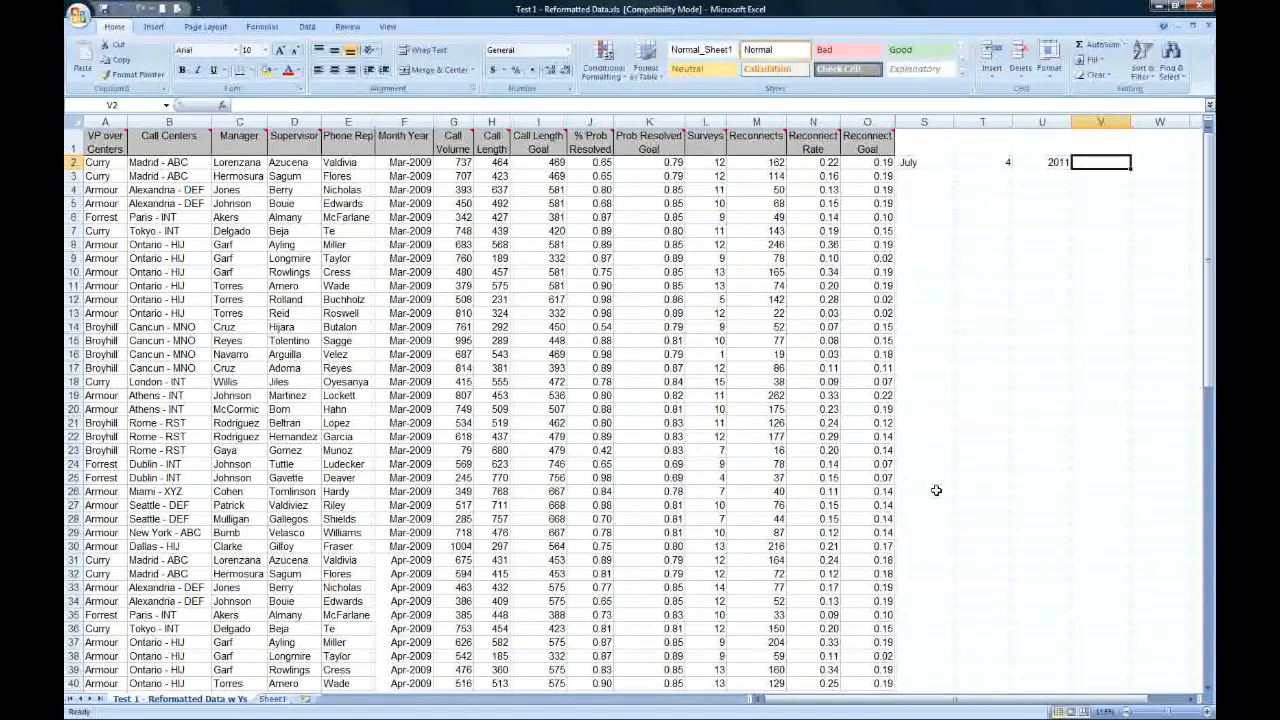
{"action": "left_click", "coordinate": [927, 162]}
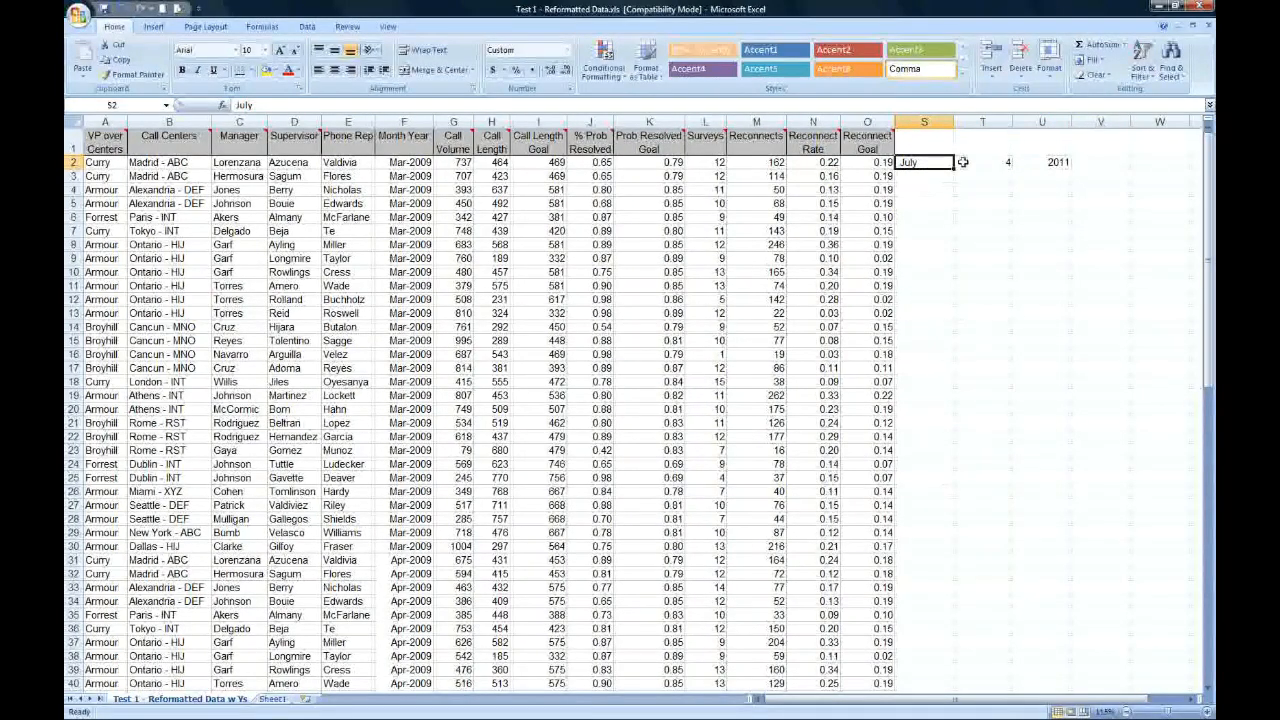
{"action": "left_click", "coordinate": [995, 166]}
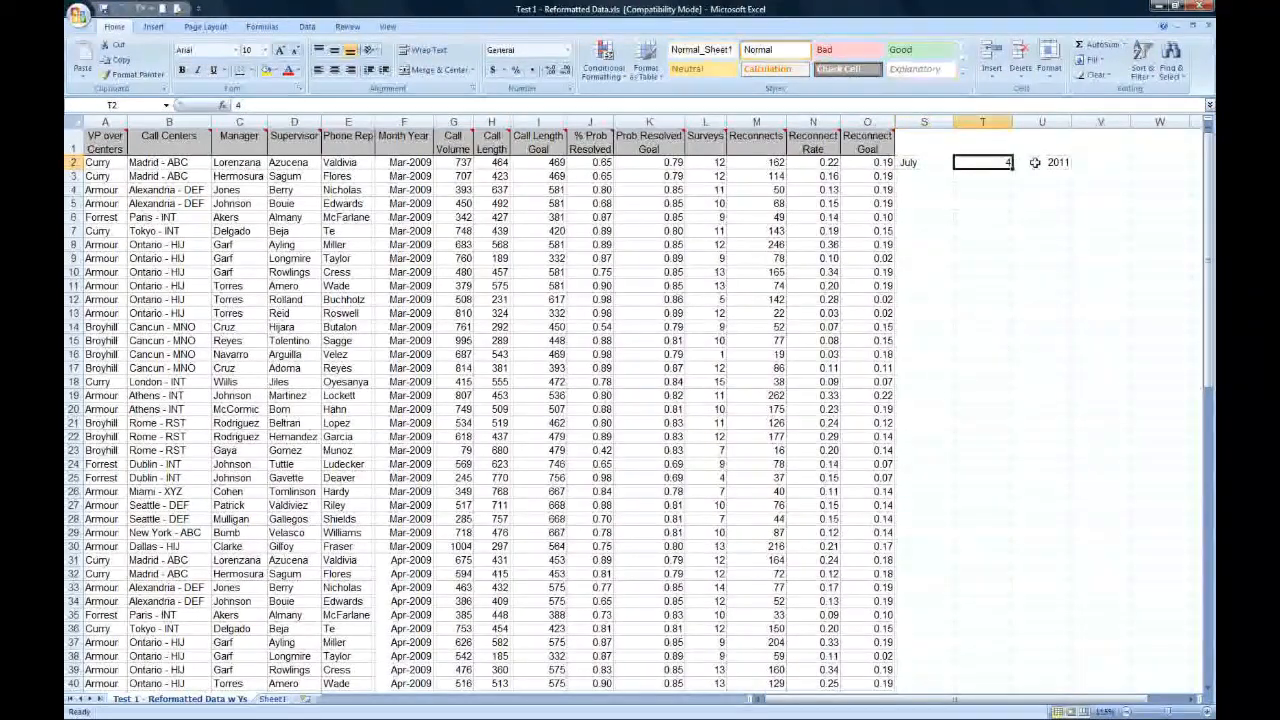
{"action": "left_click", "coordinate": [1037, 162]}
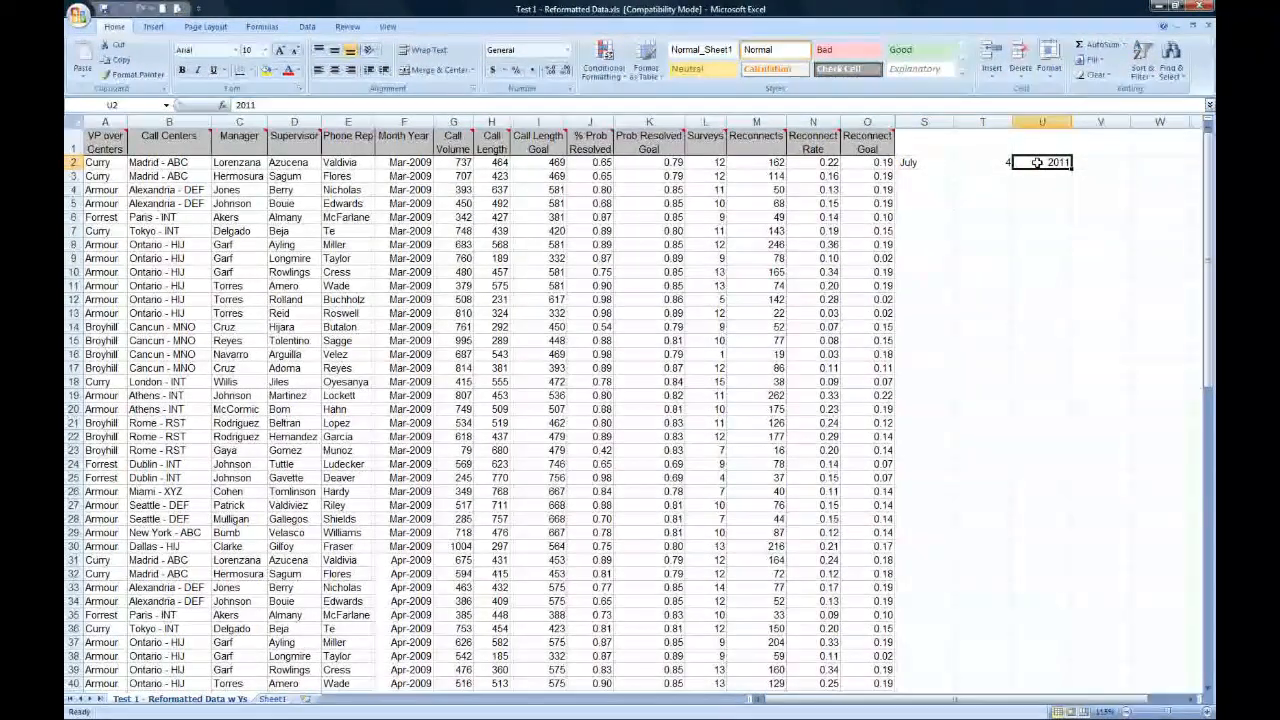
{"action": "left_click", "coordinate": [1086, 162]}
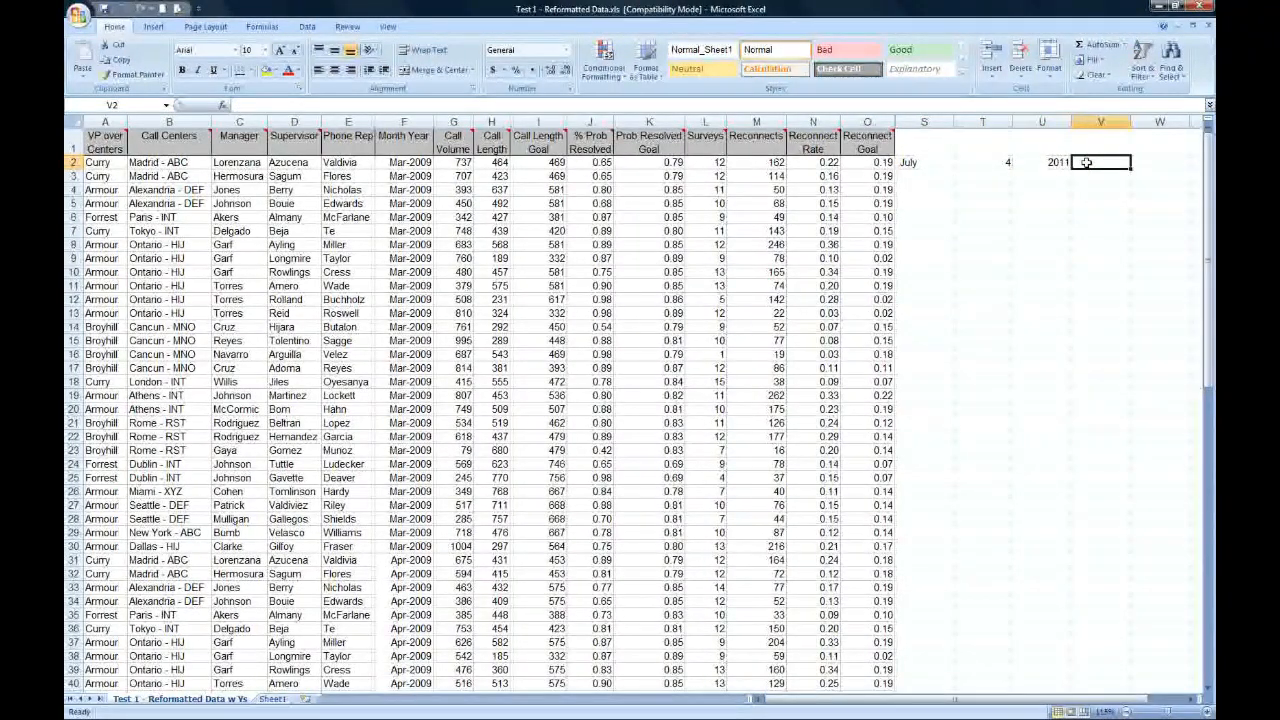
{"action": "type", "text": "=date"}
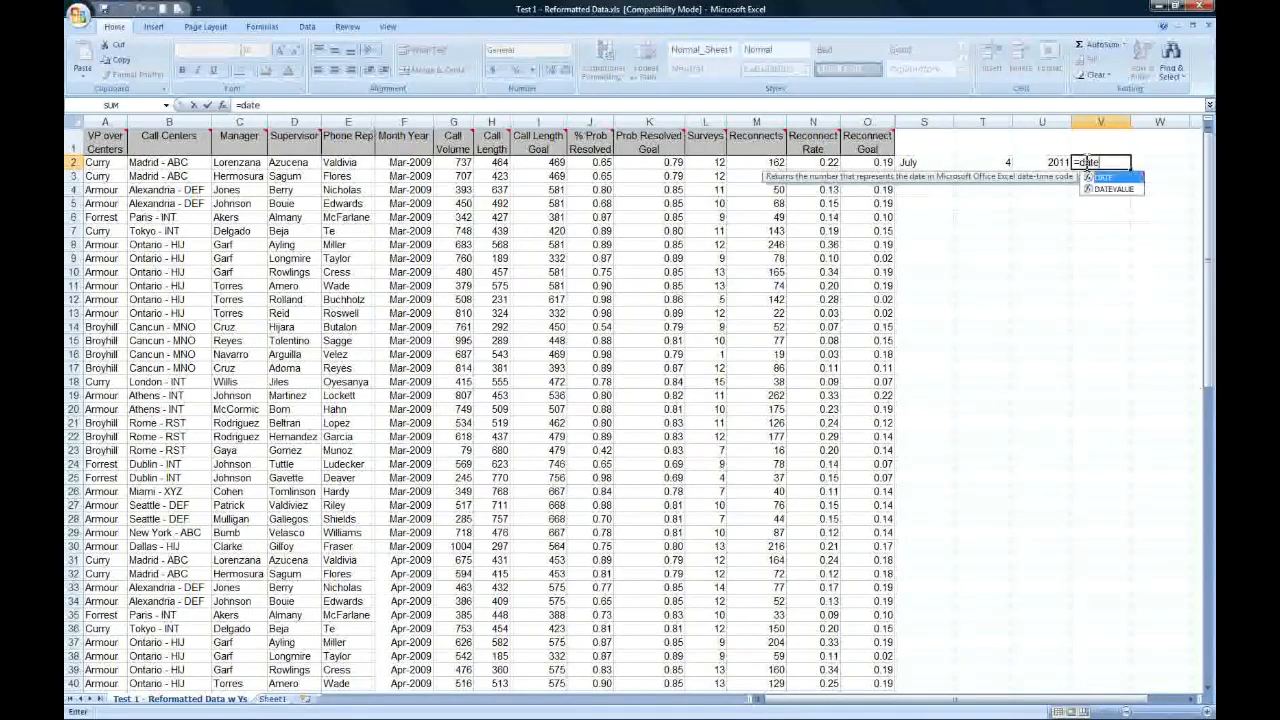
{"action": "key", "text": "Down"}
{"action": "key", "text": "Tab"}
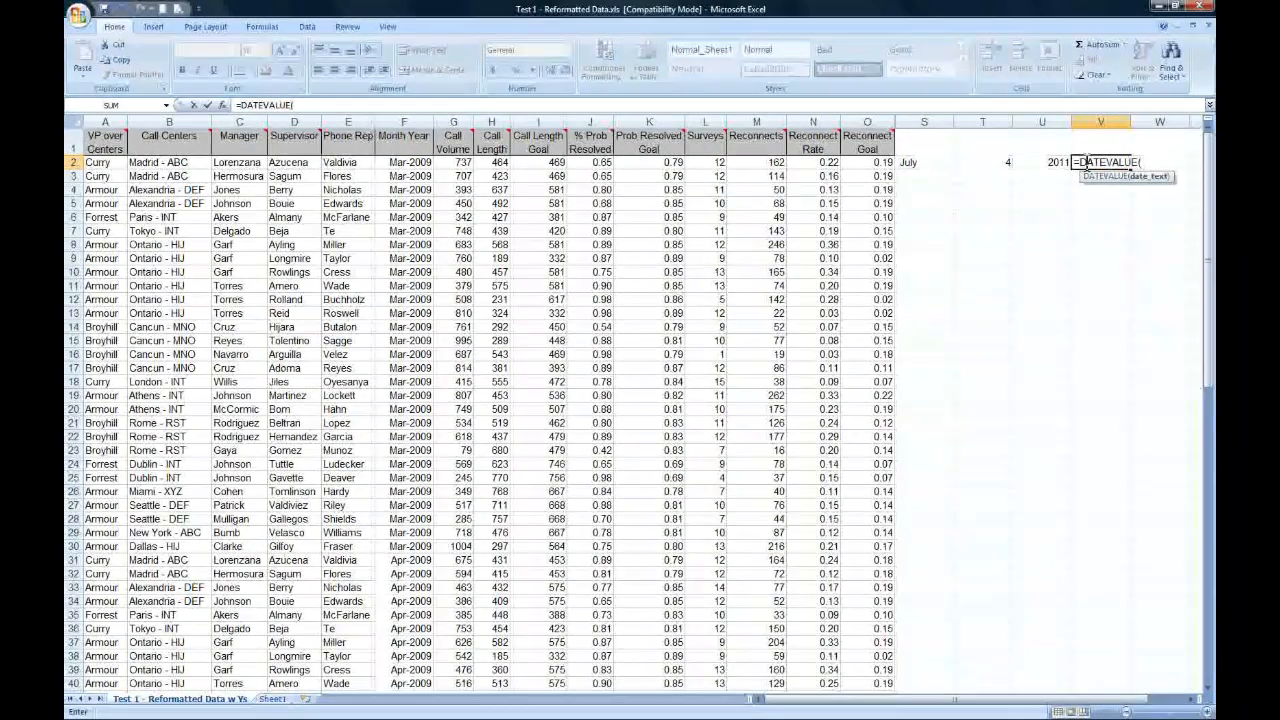
{"action": "left_click", "coordinate": [927, 166]}
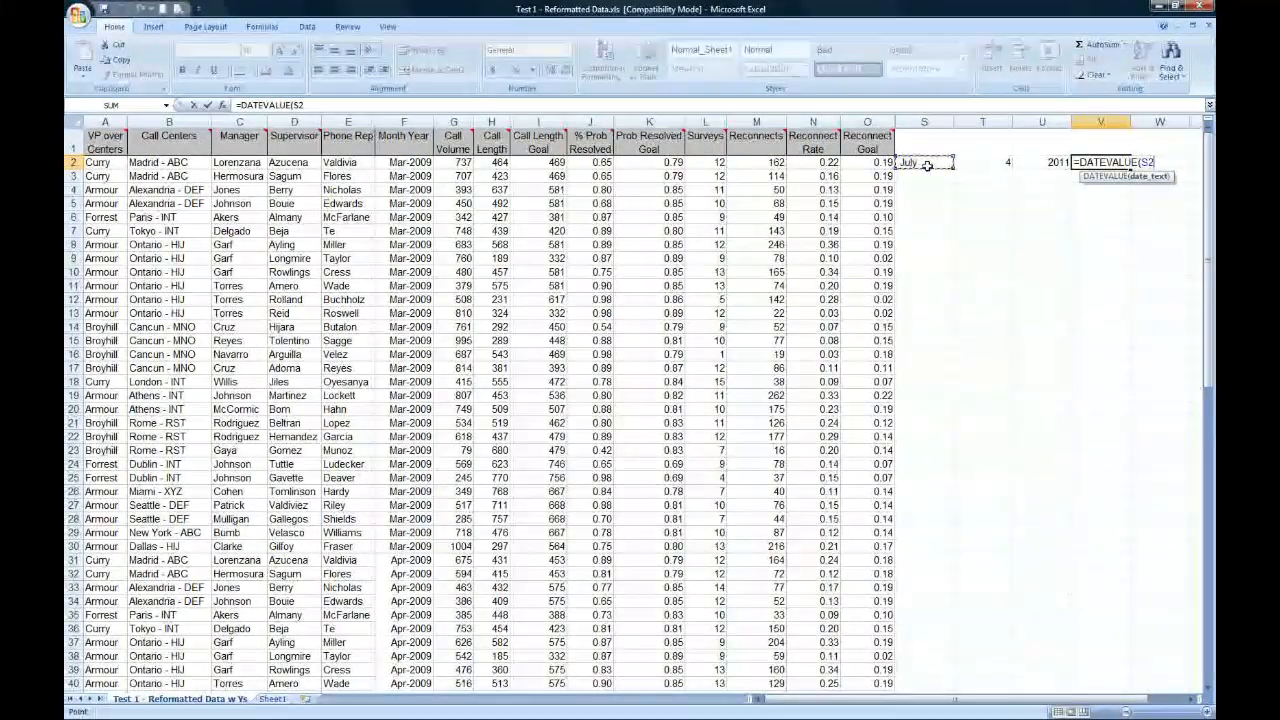
{"action": "key", "text": "Escape"}
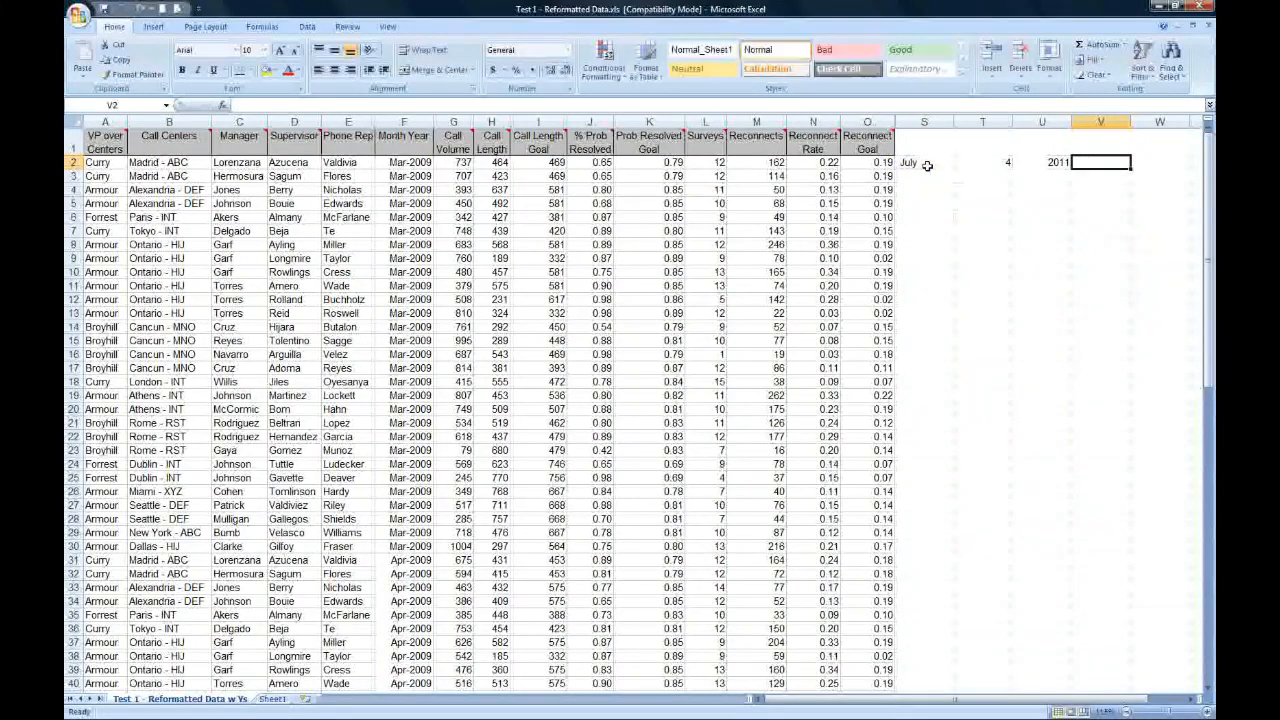
- Convert the text date to a date value with =DATEVALUE("July 4, 2011") in V2
{"action": "type", "text": "=da"}
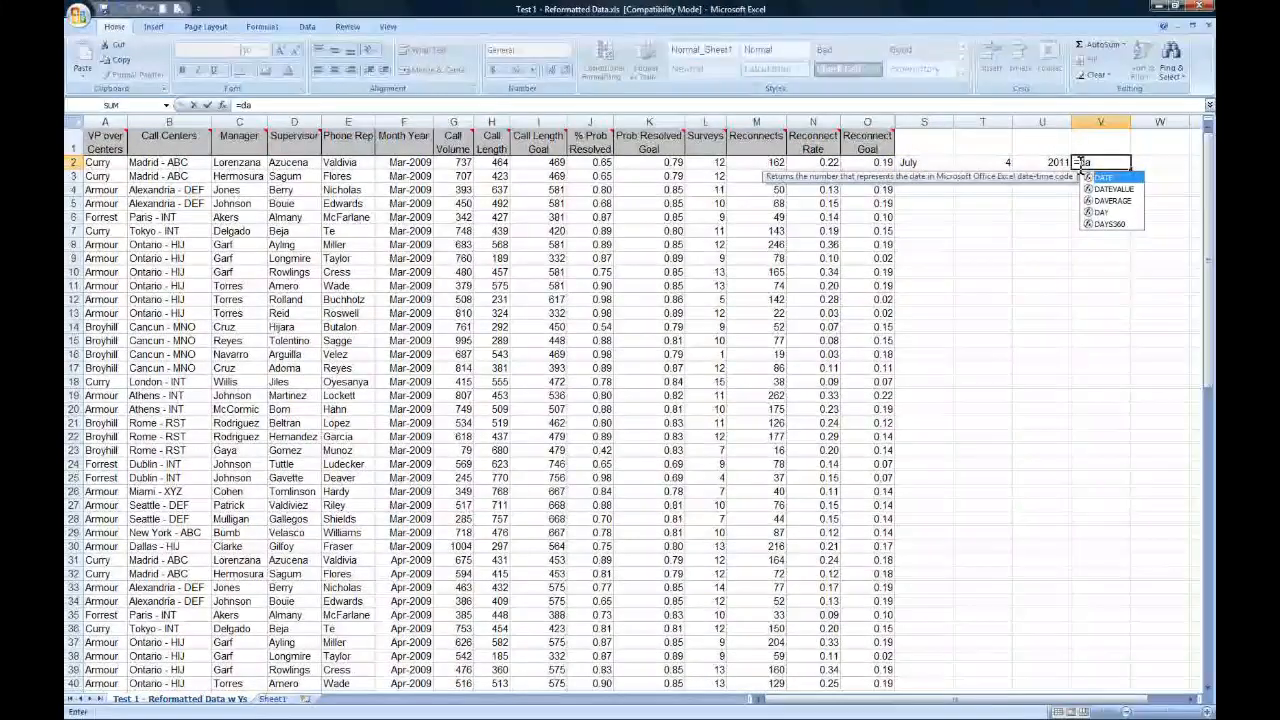
{"action": "key", "text": "Down"}
{"action": "key", "text": "Tab"}
{"action": "type", "text": "\"July 4,"}
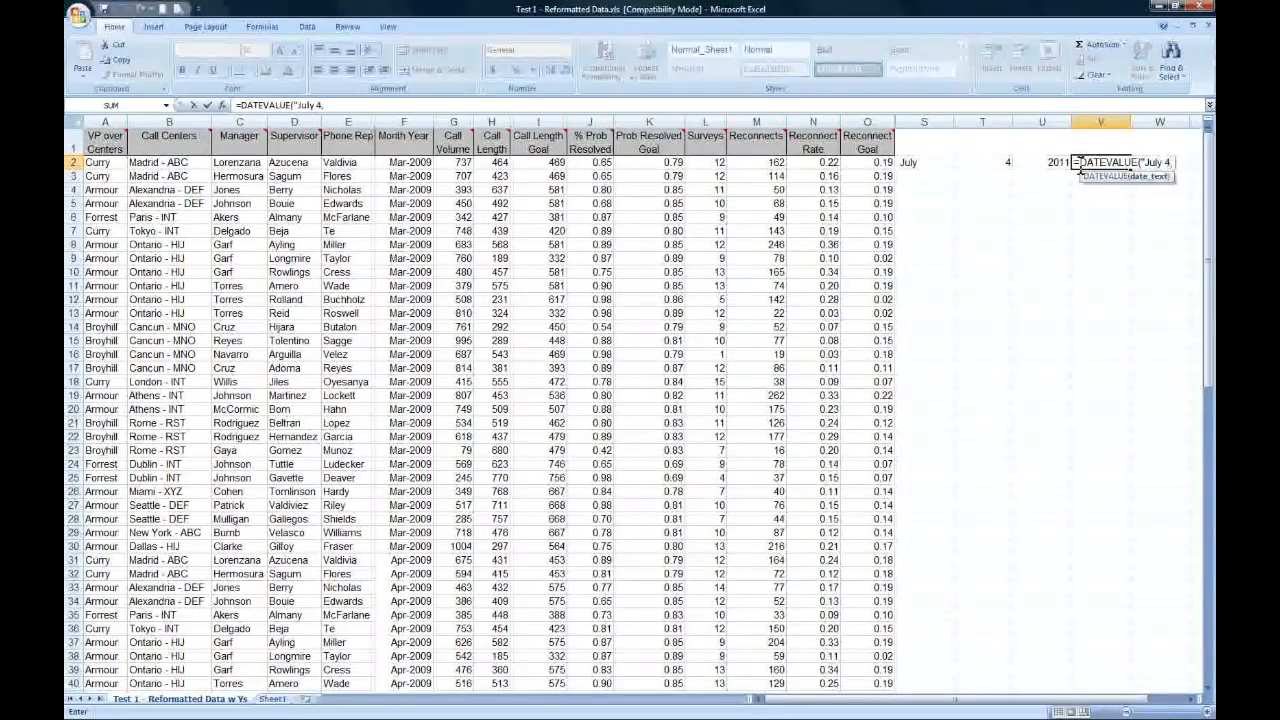
{"action": "type", "text": " 2011\")"}
{"action": "key", "text": "Return"}
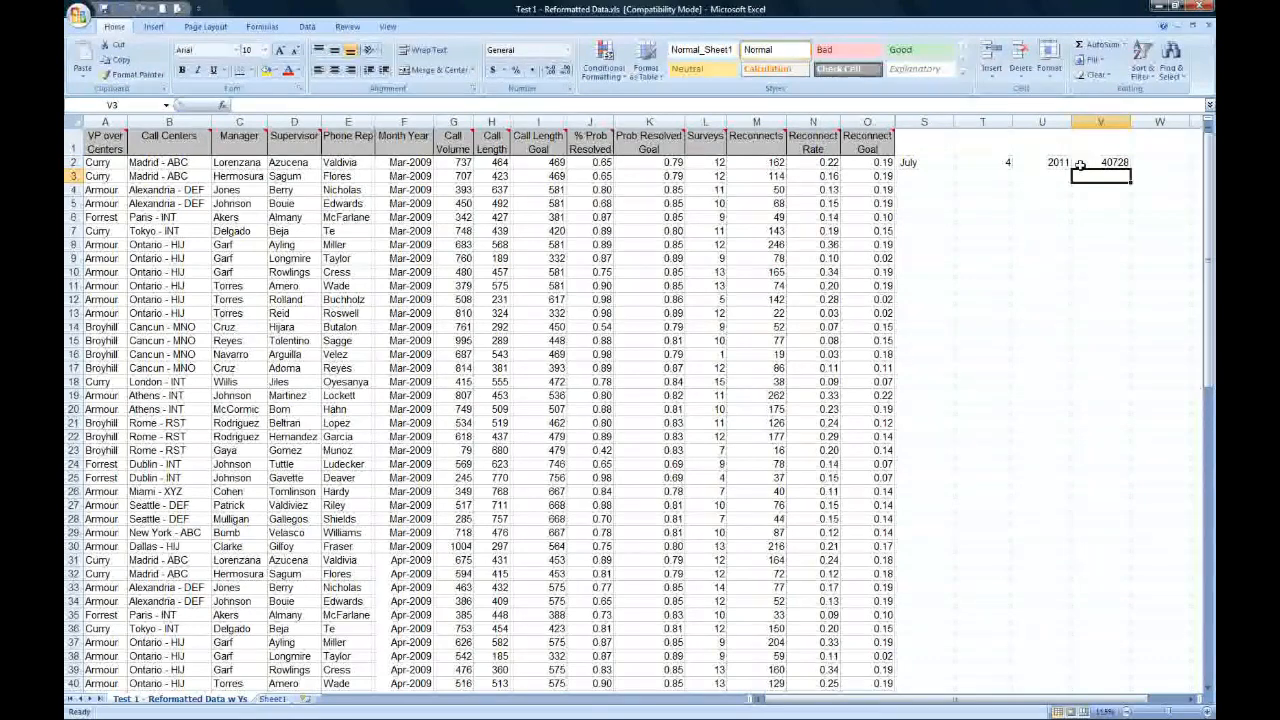
- Format V2 as a date in the *3/14/2001 style and check the date text in its formula
{"action": "left_click", "coordinate": [1080, 165]}
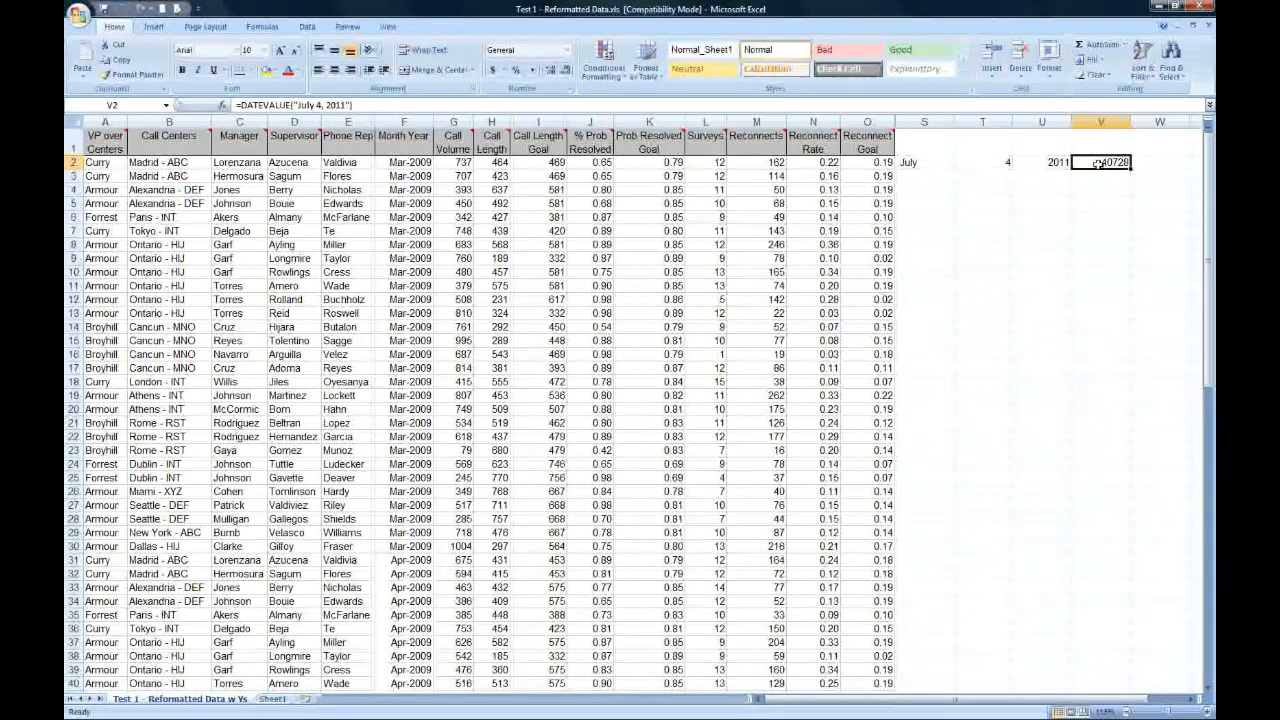
{"action": "right_click", "coordinate": [1095, 164]}
{"action": "left_click", "coordinate": [1020, 330]}
{"action": "left_click", "coordinate": [858, 261]}
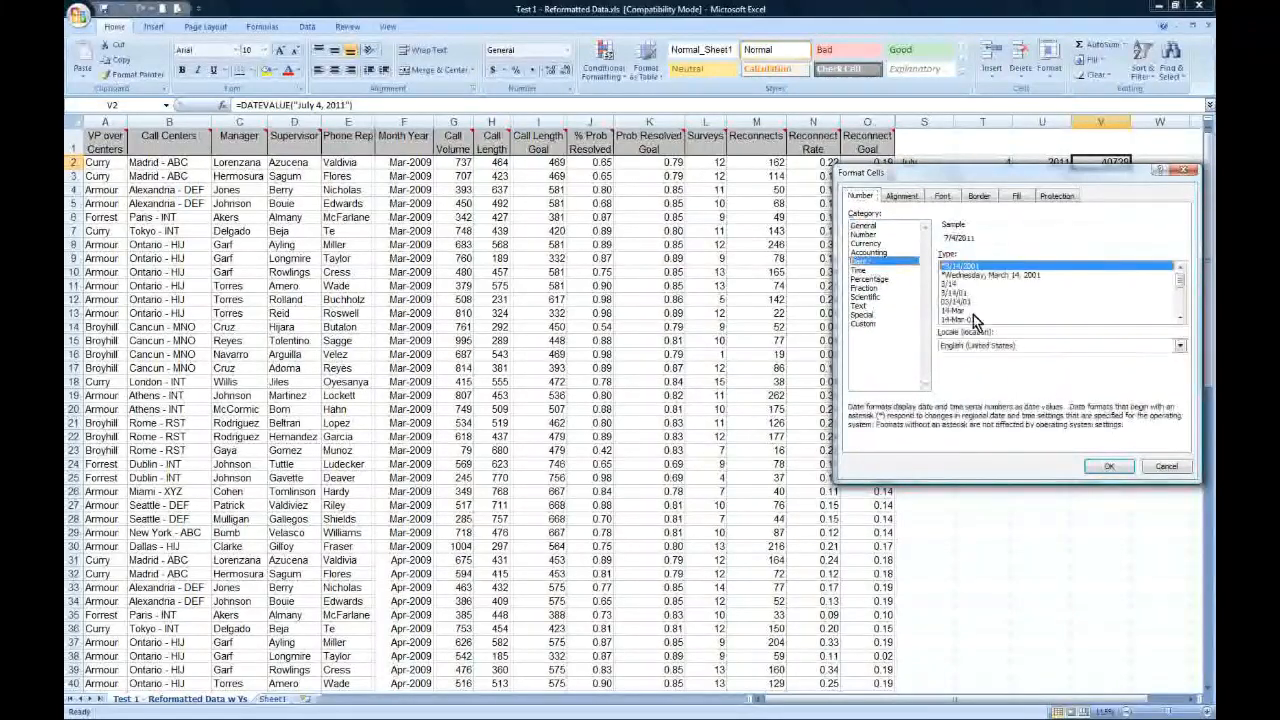
{"action": "left_click", "coordinate": [1108, 466]}
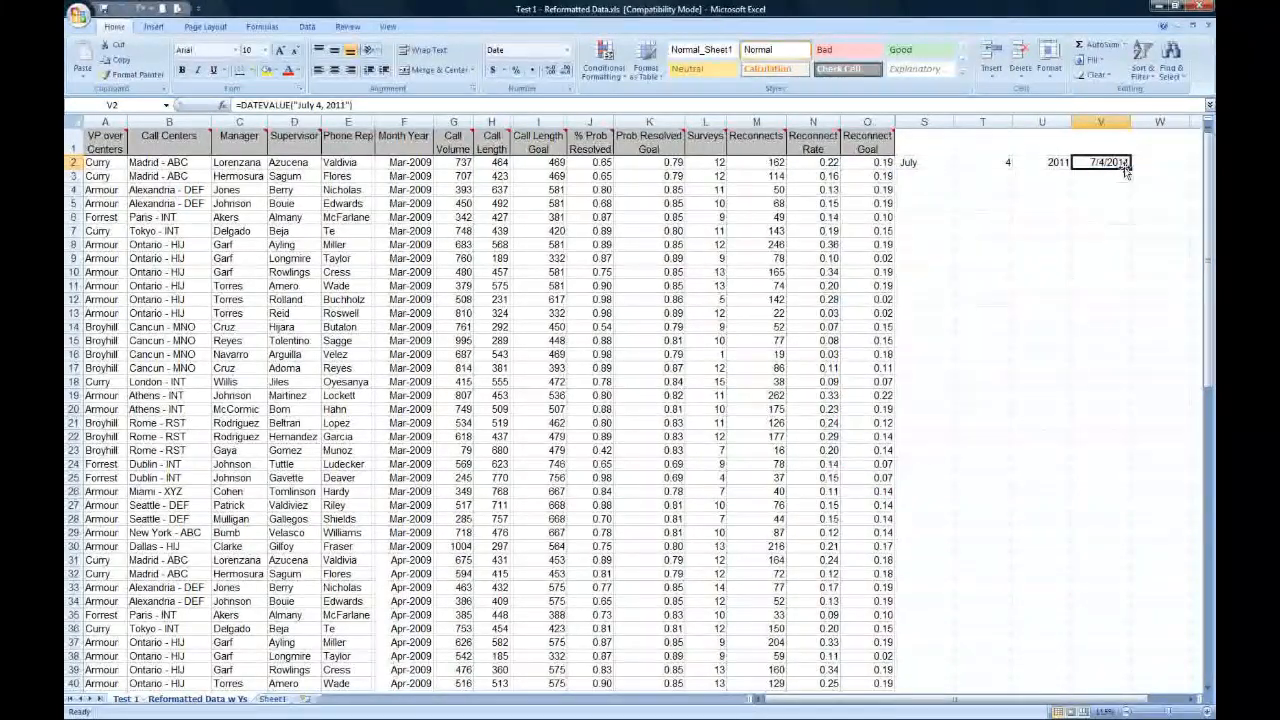
{"action": "left_click_drag", "start_coordinate": [297, 105], "coordinate": [345, 104]}
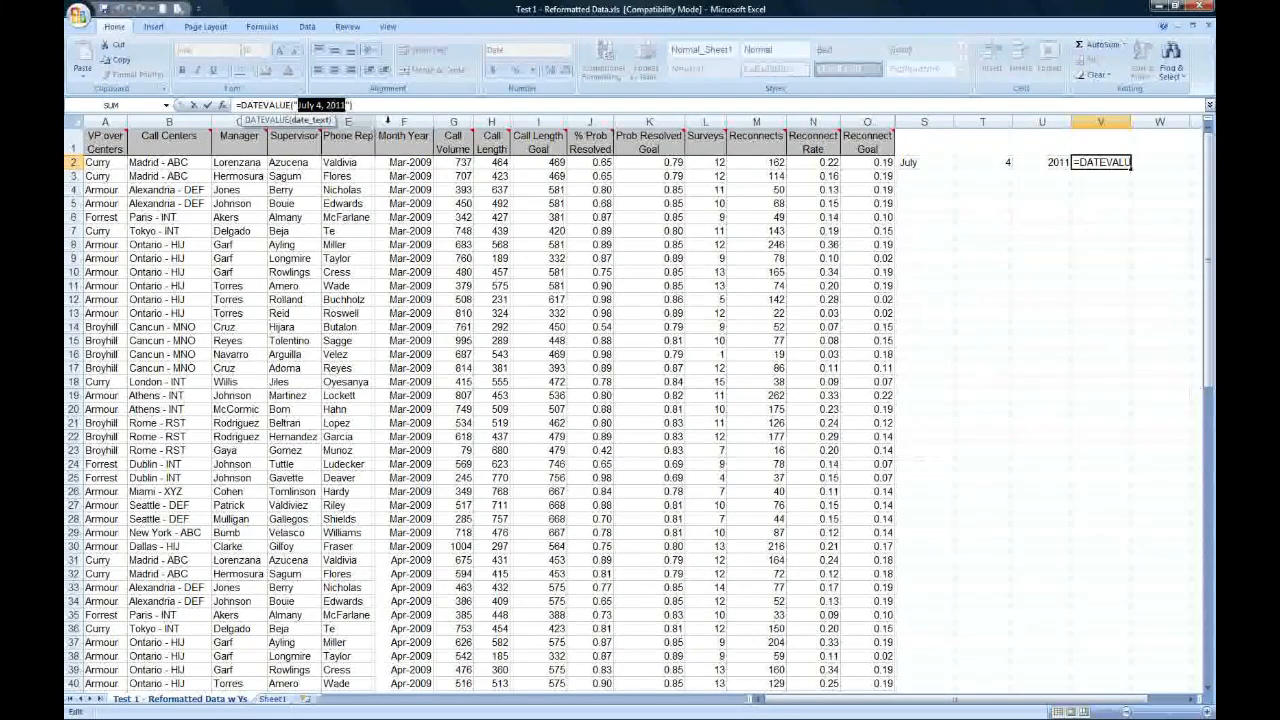
{"action": "key", "text": "Escape"}
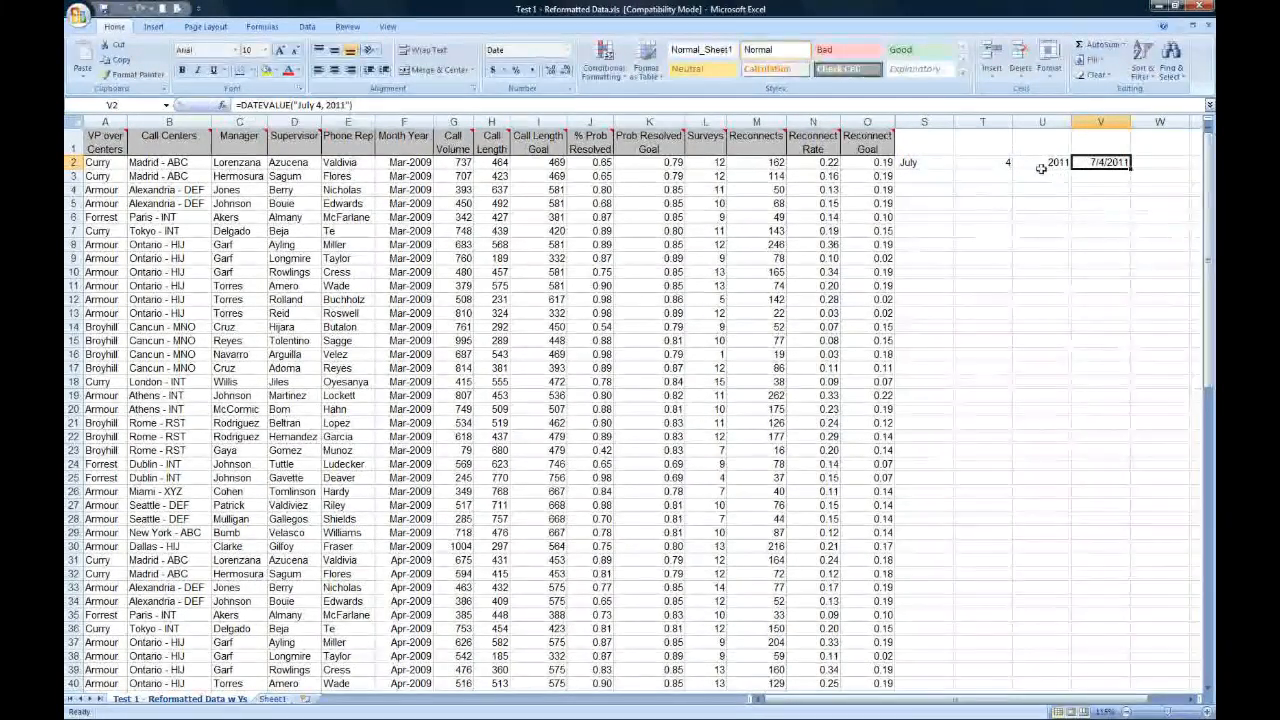
- Replace the literal date in V2's formula with references to the date parts: =DATEVALUE(S2&" "&T2&", "&U2)
{"action": "left_click", "coordinate": [944, 161]}
{"action": "key", "text": "Right"}
{"action": "key", "text": "Right"}
{"action": "key", "text": "Right"}
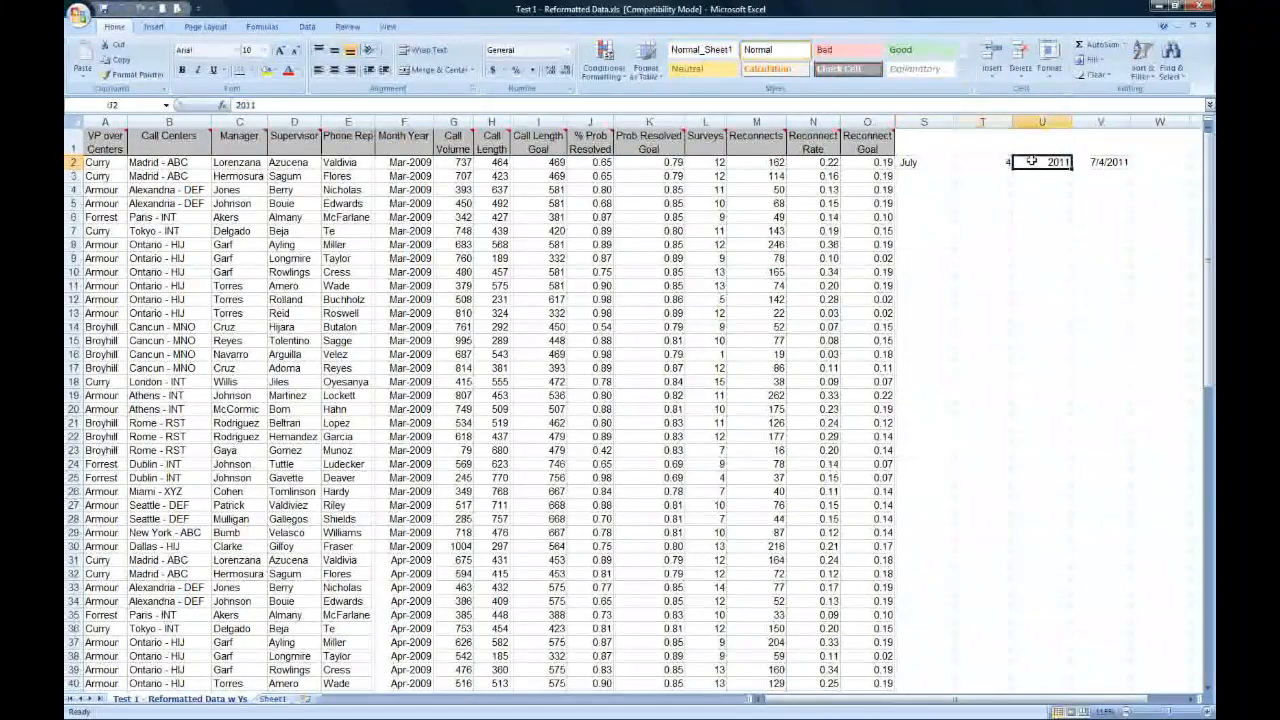
{"action": "key", "text": "F2"}
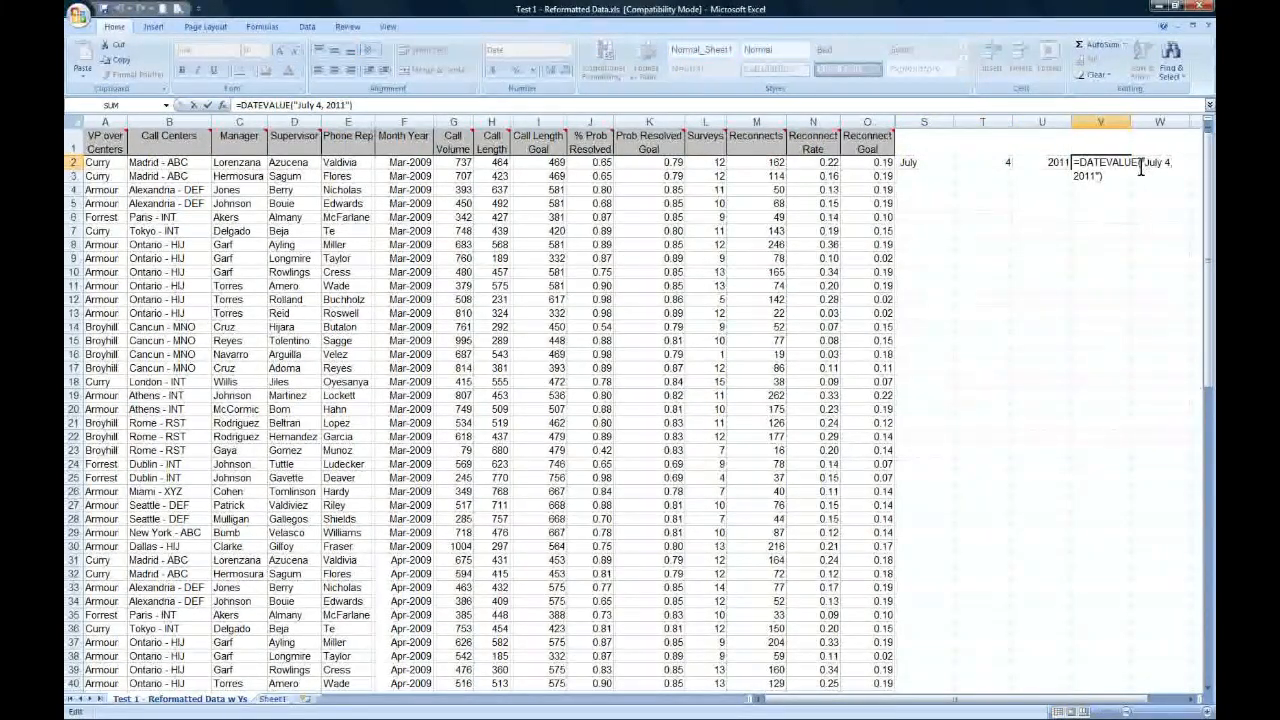
{"action": "left_click_drag", "start_coordinate": [1140, 168], "coordinate": [1097, 181]}
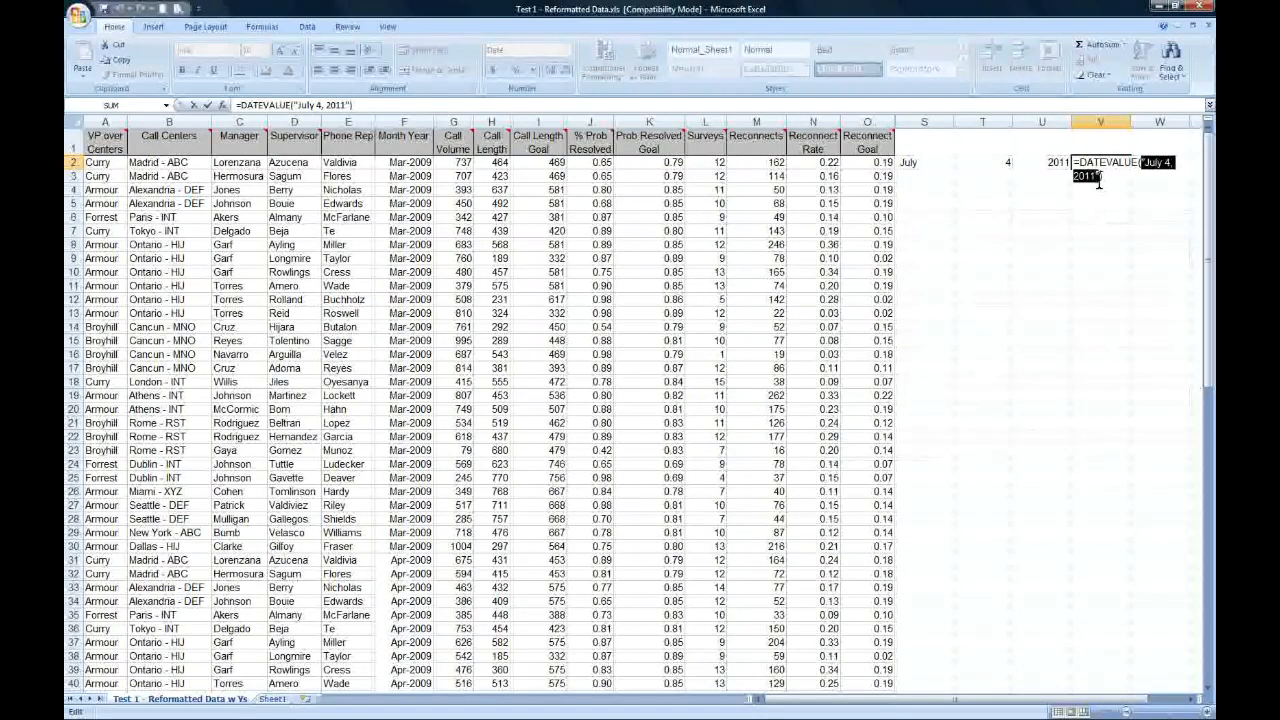
{"action": "left_click", "coordinate": [916, 163]}
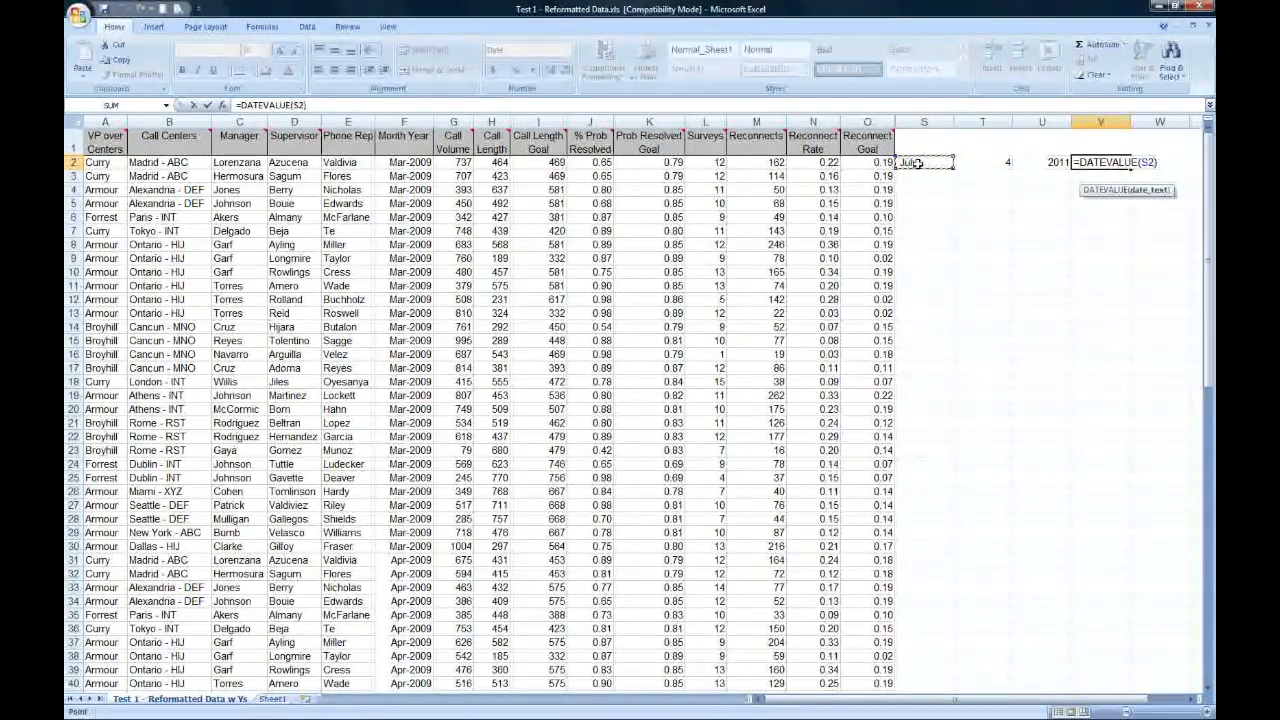
{"action": "type", "text": "&\""}
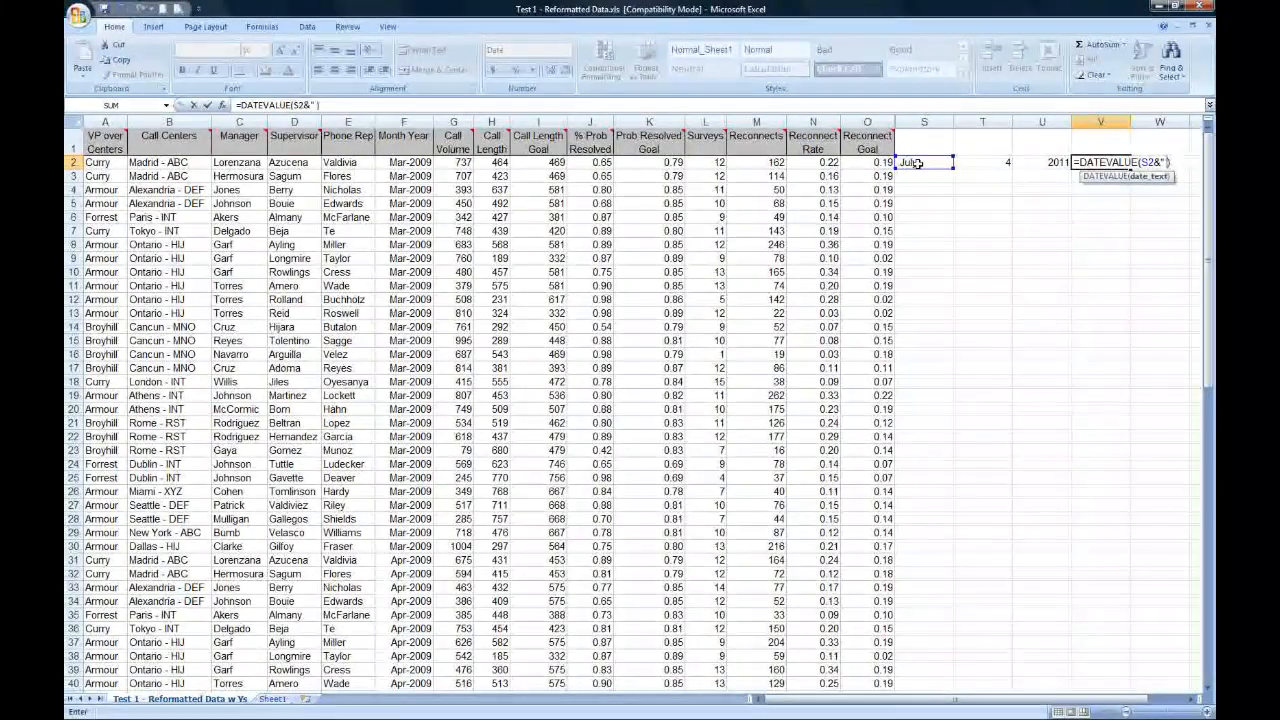
{"action": "type", "text": " \"&"}
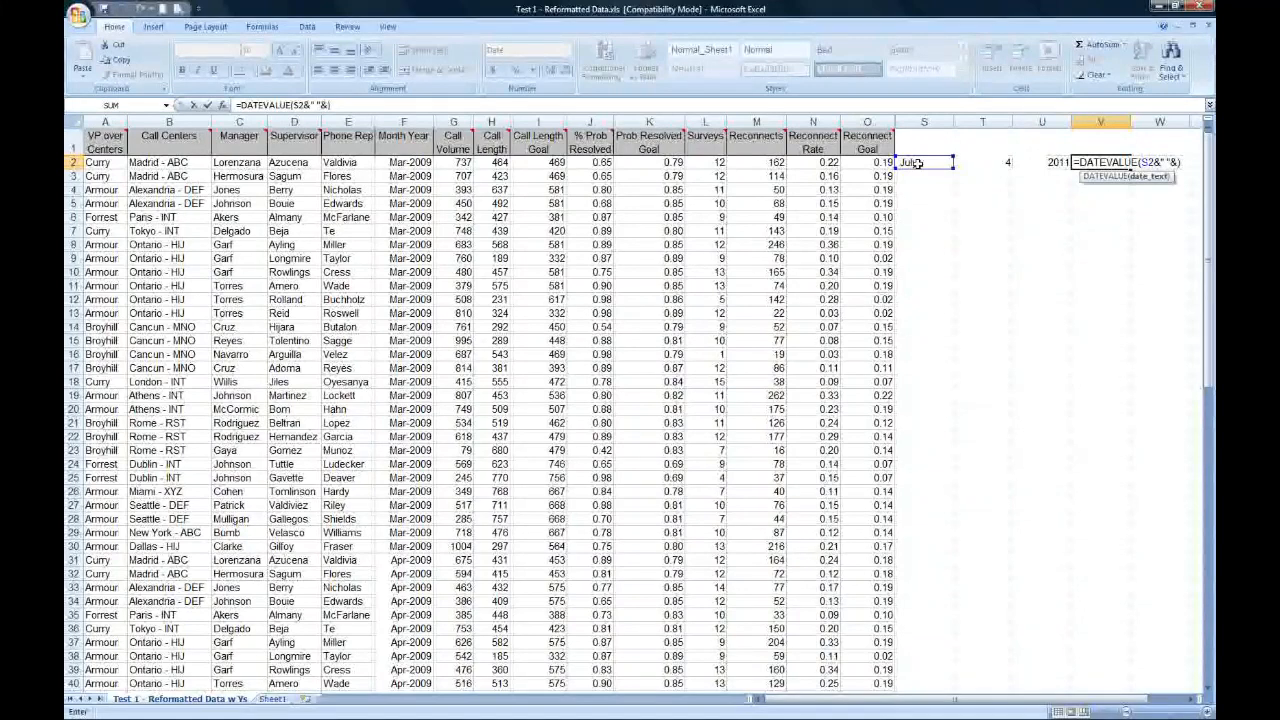
{"action": "left_click", "coordinate": [980, 166]}
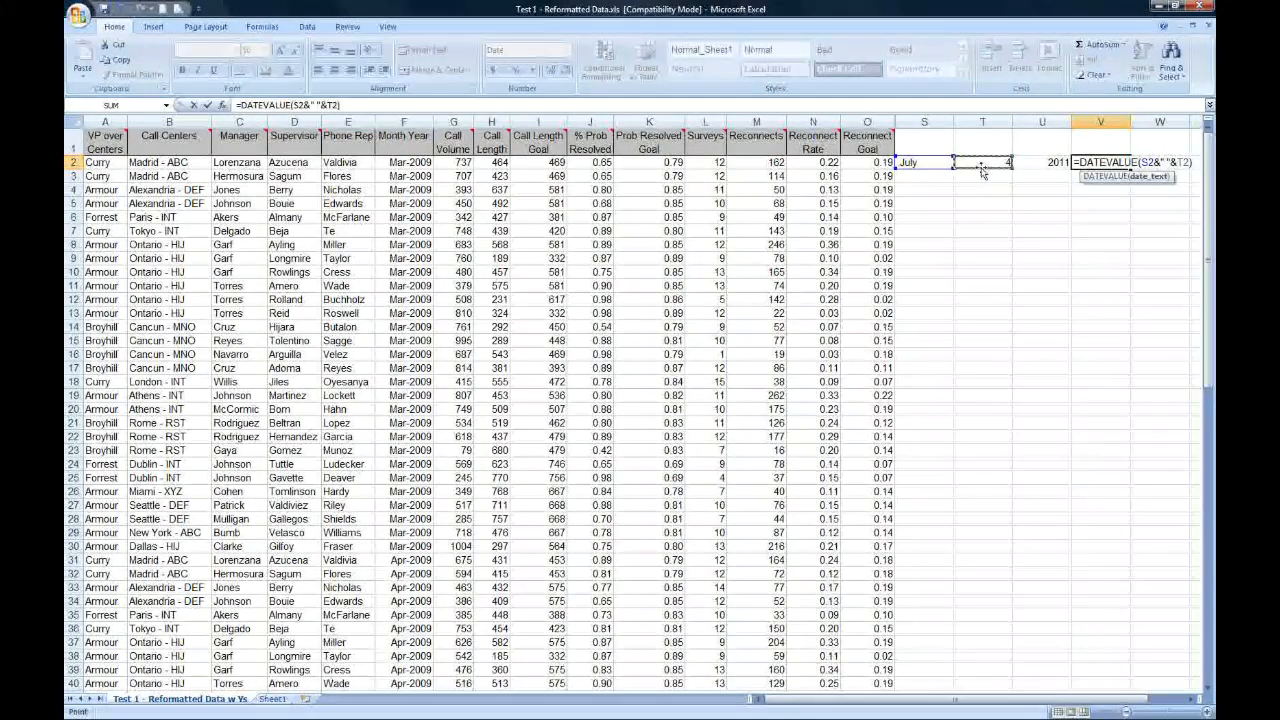
{"action": "type", "text": "&\""}
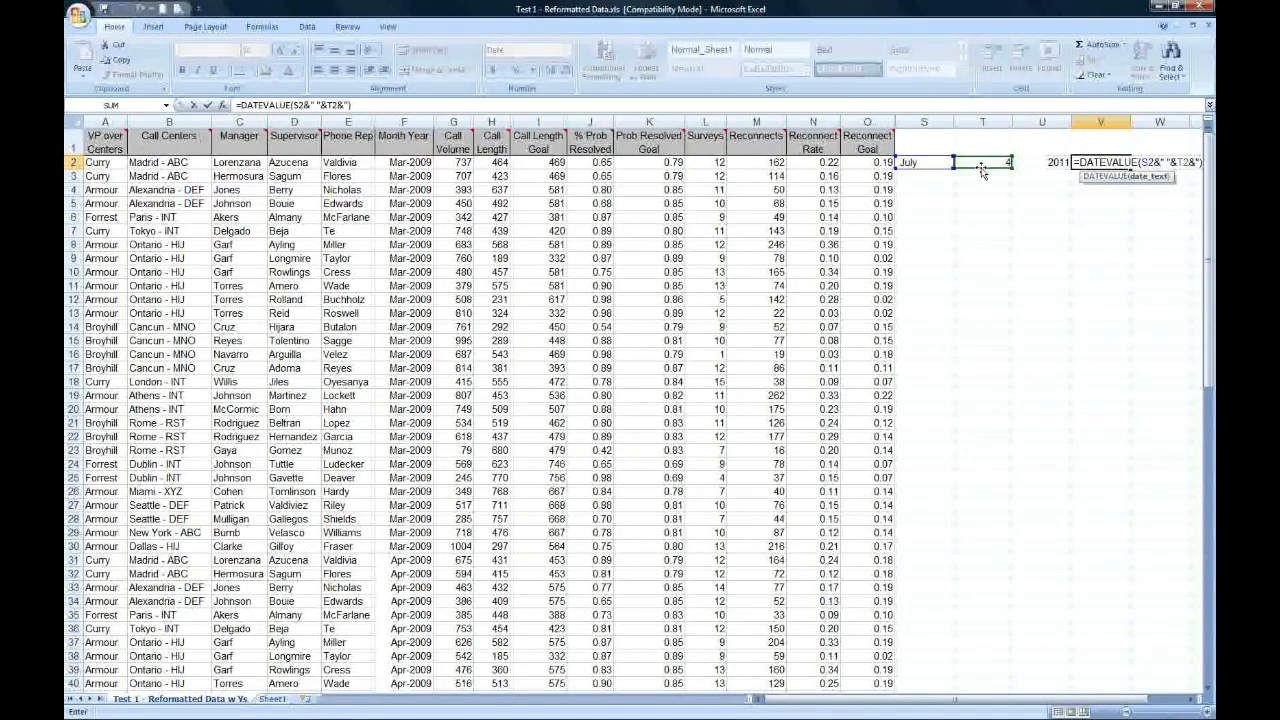
{"action": "type", "text": ", \""}
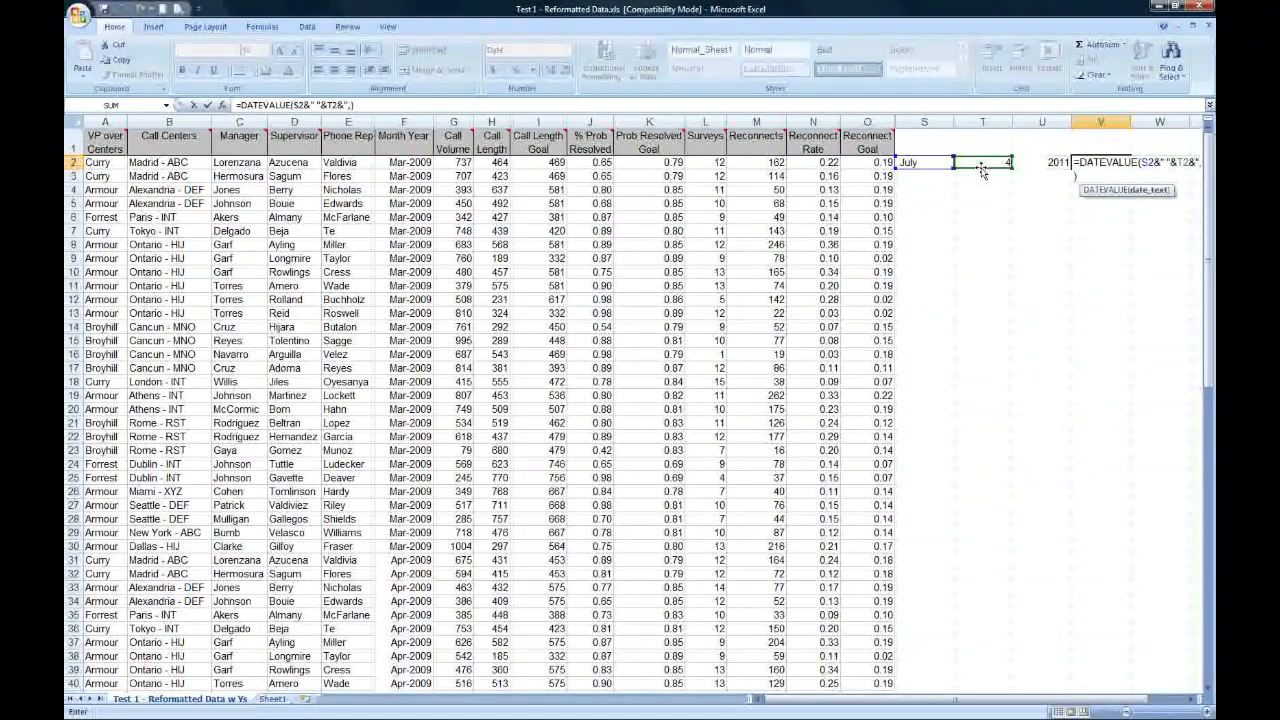
{"action": "type", "text": "&"}
{"action": "left_click", "coordinate": [1032, 162]}
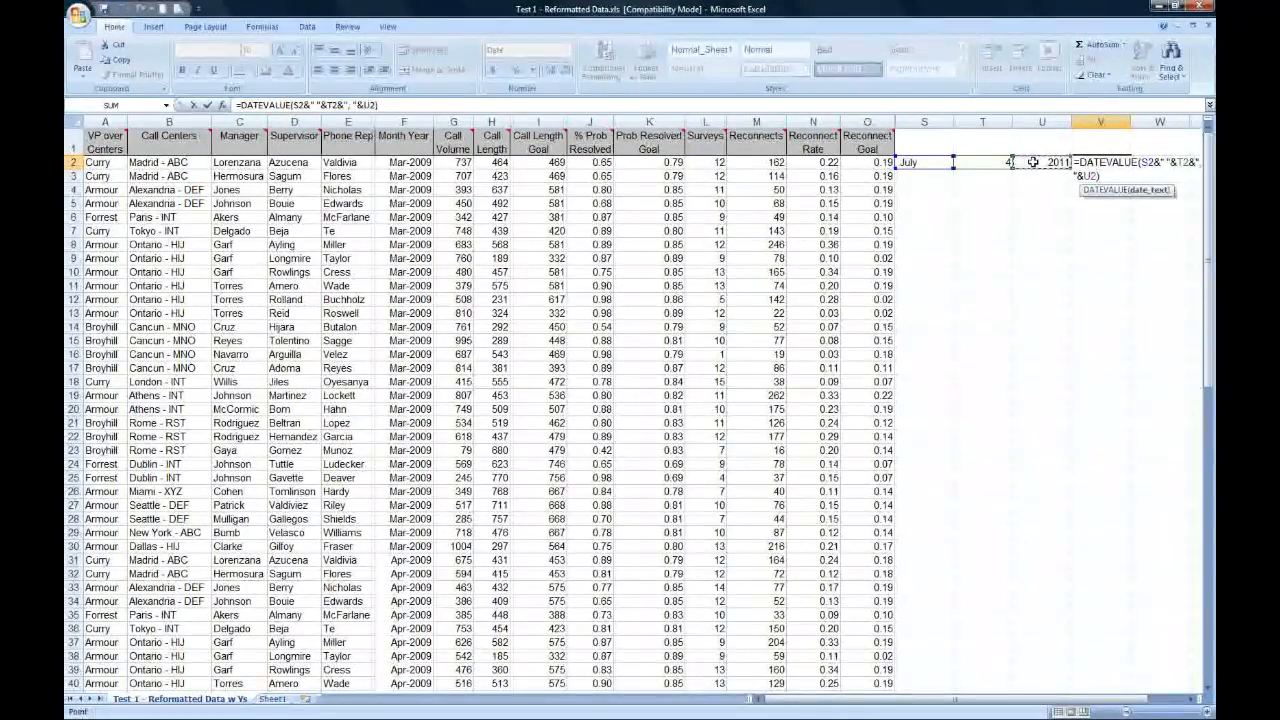
{"action": "key", "text": "Return"}
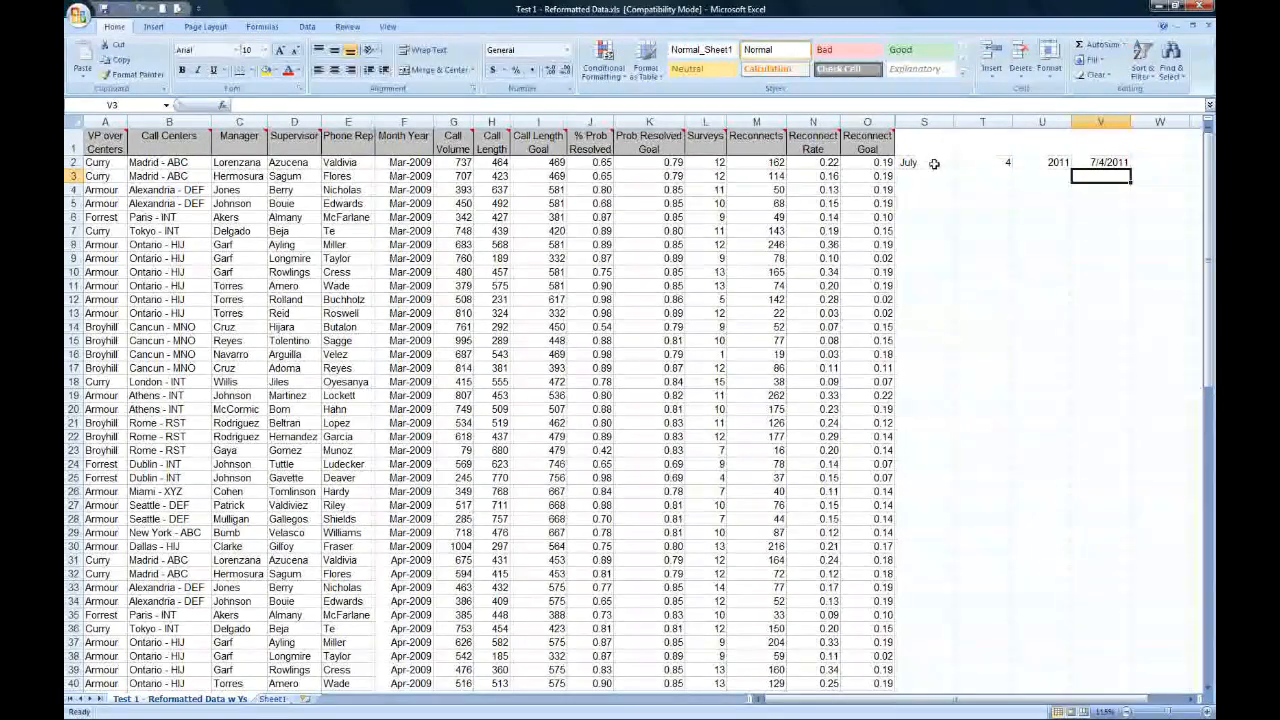
{"action": "left_click", "coordinate": [1103, 162]}
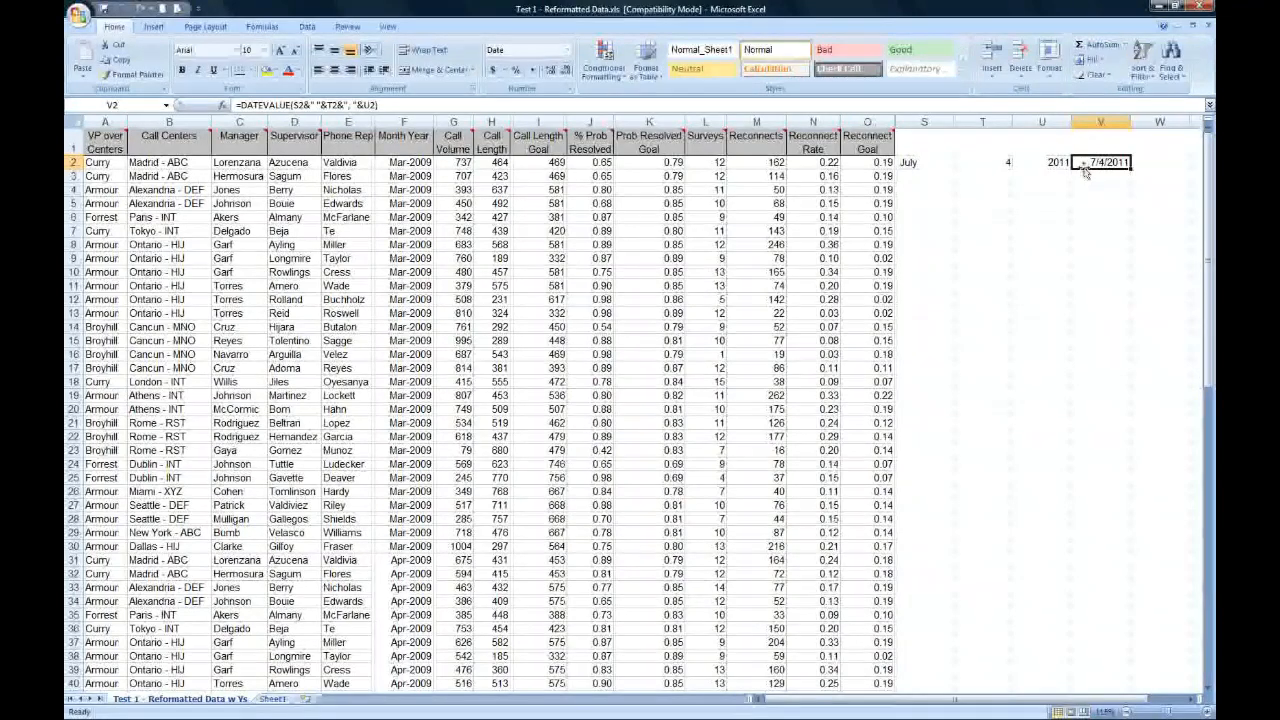
- Fill the months from S2 down to S9 and the day numbers from T2 down to T9 as a series
{"action": "left_click", "coordinate": [930, 165]}
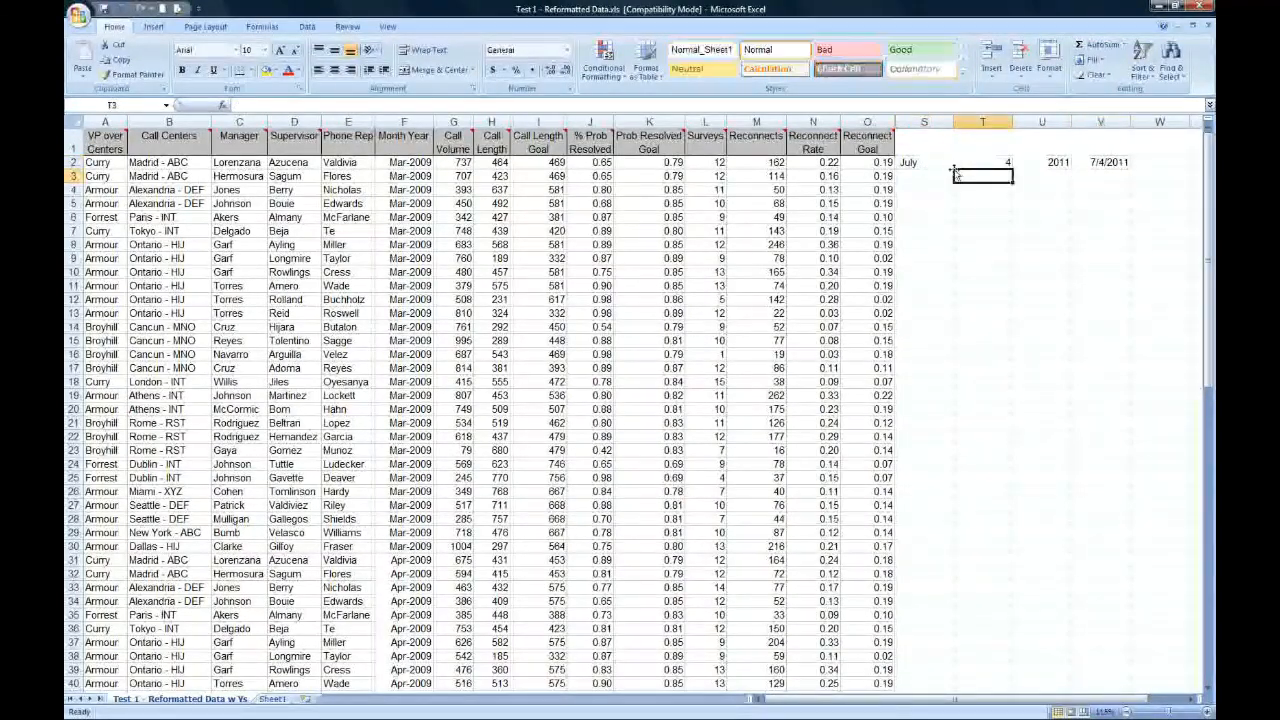
{"action": "left_click_drag", "start_coordinate": [952, 171], "coordinate": [952, 261]}
{"action": "left_click", "coordinate": [998, 162]}
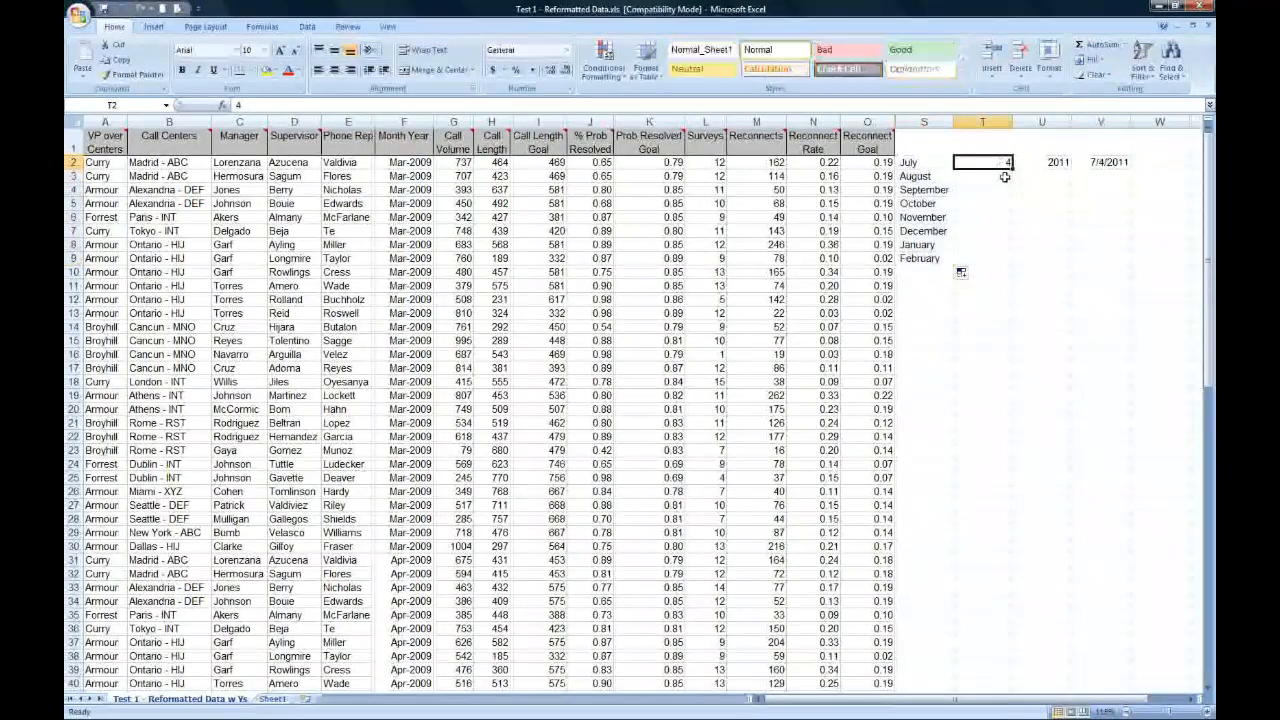
{"action": "left_click_drag", "start_coordinate": [1012, 170], "coordinate": [1018, 268]}
{"action": "left_click", "coordinate": [1022, 274]}
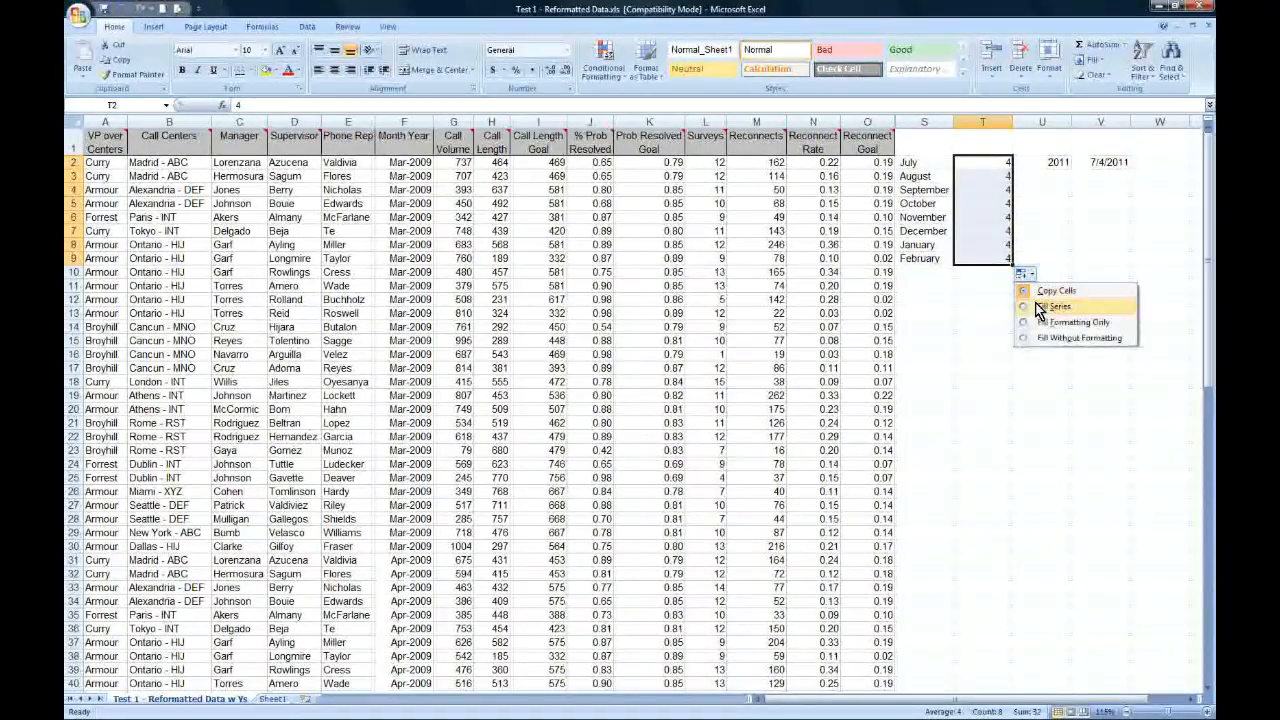
{"action": "left_click", "coordinate": [1035, 303]}
- Fill the years from U2 down to U9 as a series
{"action": "left_click", "coordinate": [1055, 162]}
{"action": "left_click_drag", "start_coordinate": [1071, 169], "coordinate": [1068, 262]}
{"action": "left_click", "coordinate": [1079, 273]}
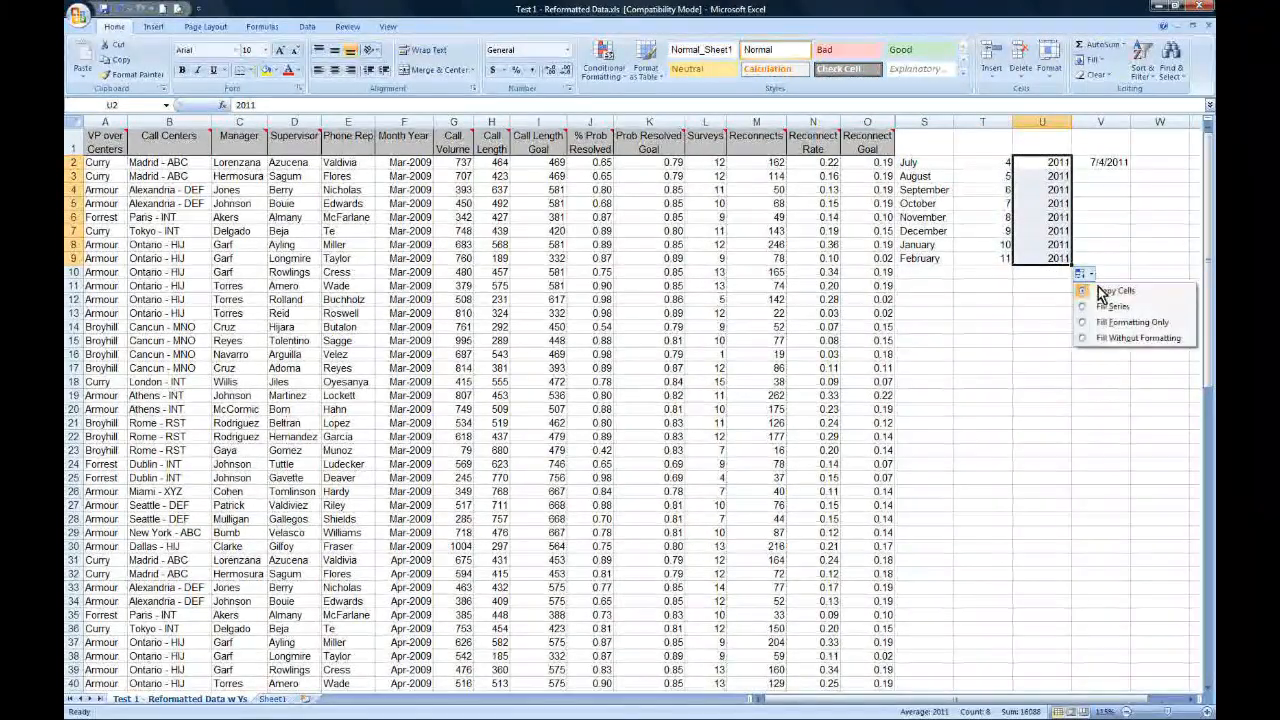
{"action": "left_click", "coordinate": [1035, 303]}
- Fill the DATEVALUE formula from V2 down to V9 and check the formula in V9
{"action": "left_click", "coordinate": [1090, 212]}
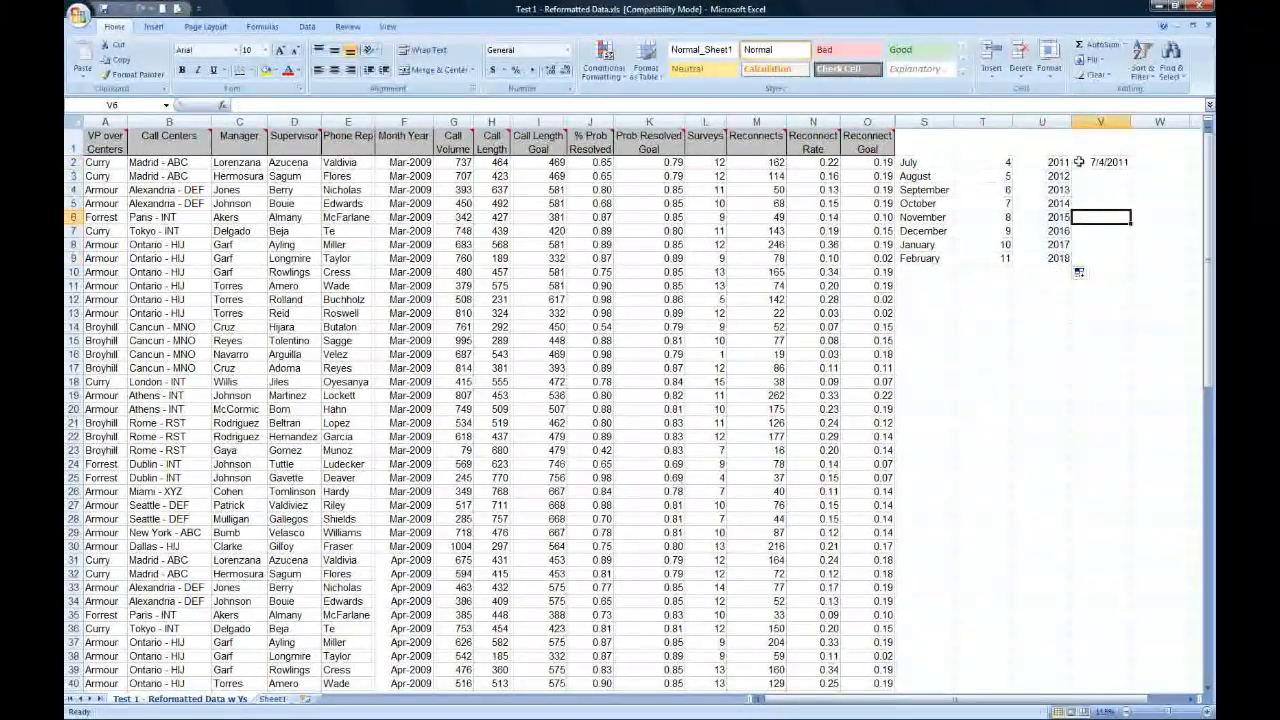
{"action": "left_click", "coordinate": [1097, 164]}
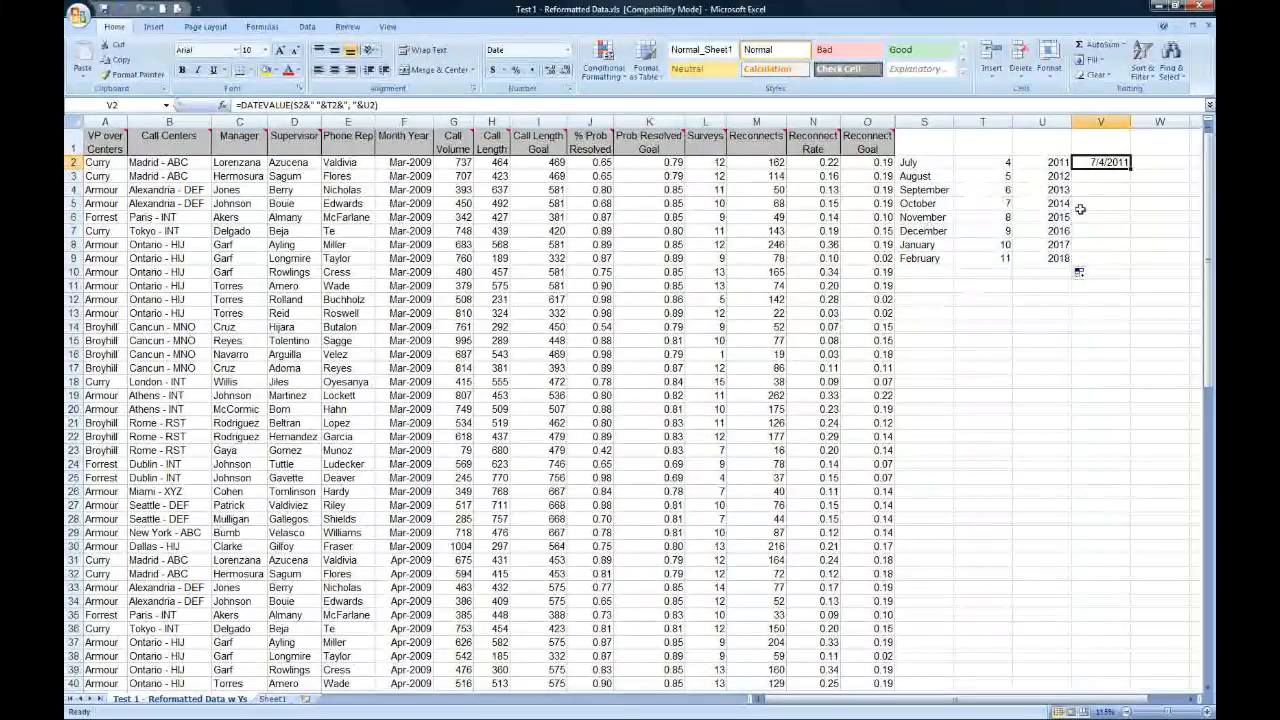
{"action": "left_click_drag", "start_coordinate": [1131, 168], "coordinate": [1131, 262]}
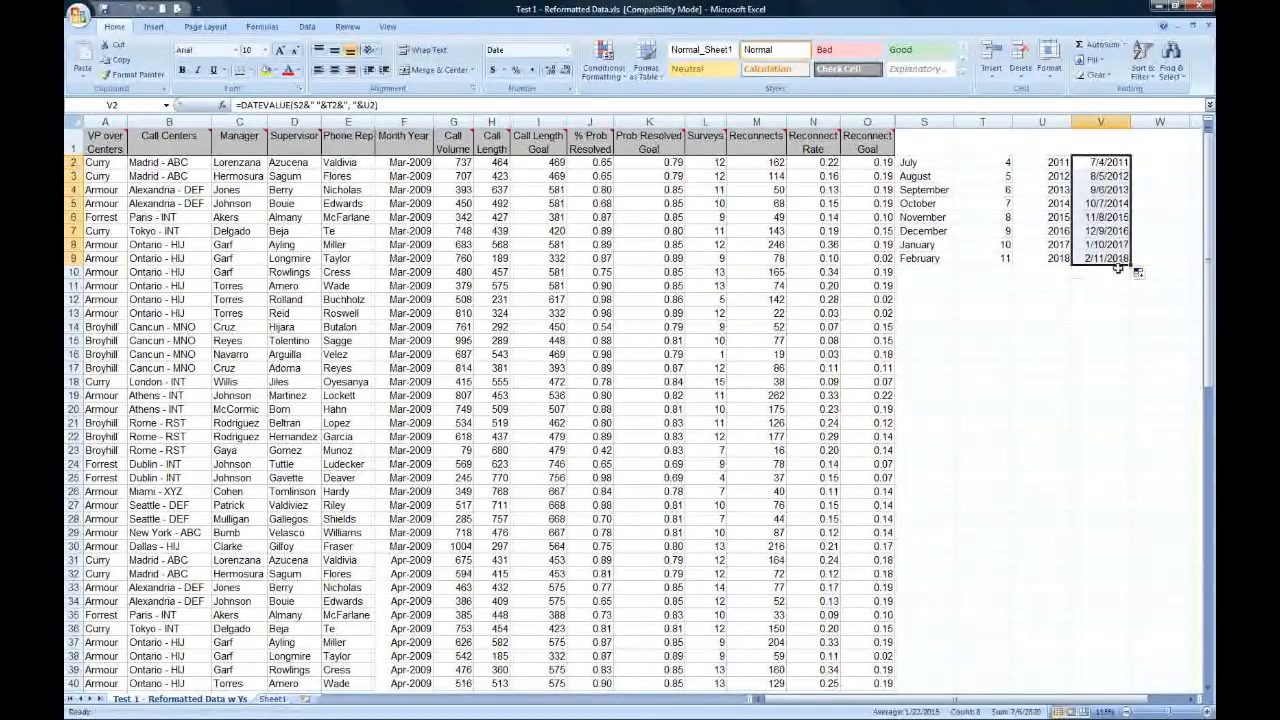
{"action": "left_click", "coordinate": [1108, 258]}
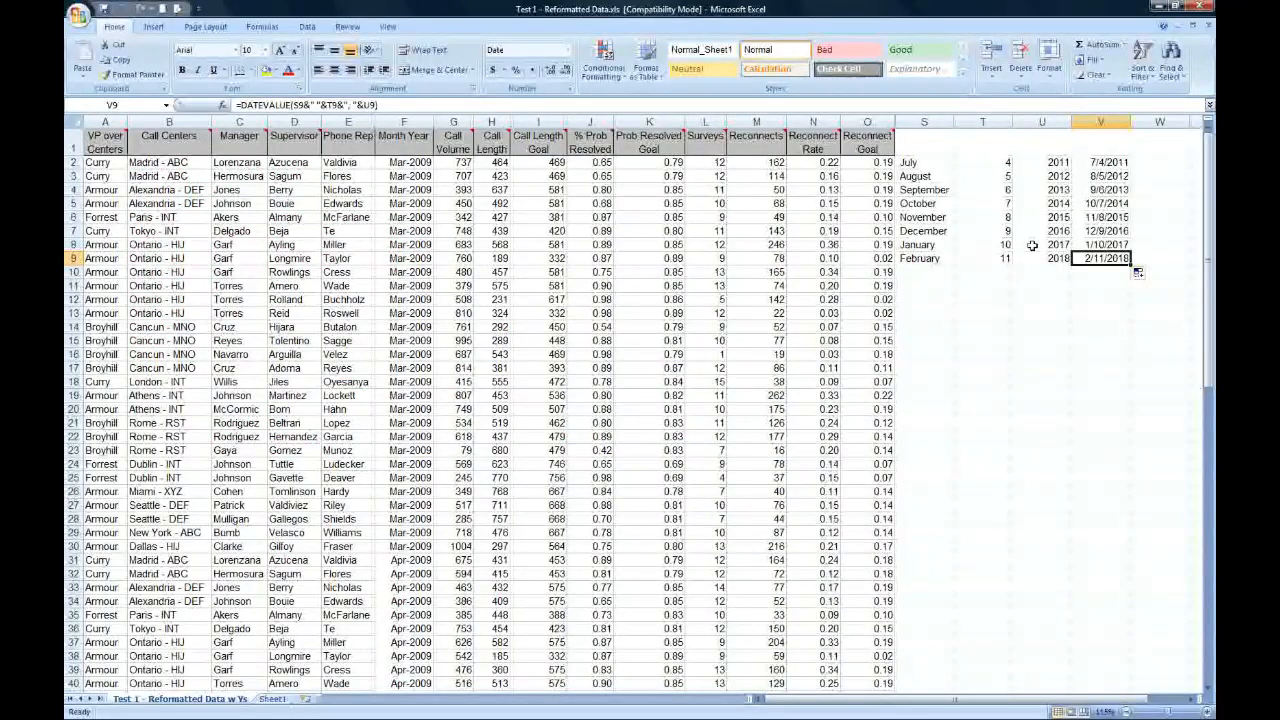
- Get the weekday number of each date with =WEEKDAY(V2) in W2, filled down to W9, and compare results with the dates
{"action": "left_click", "coordinate": [1146, 164]}
{"action": "type", "text": "=WEEKDAY("}
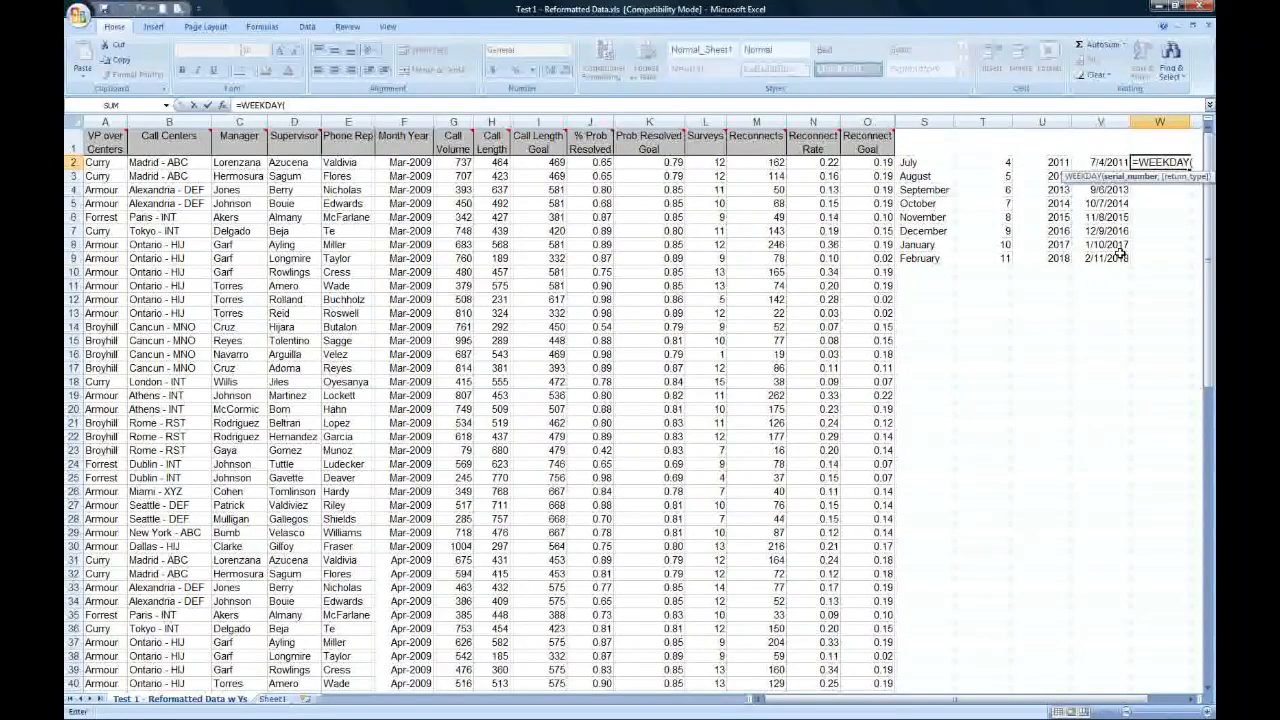
{"action": "left_click", "coordinate": [1105, 163]}
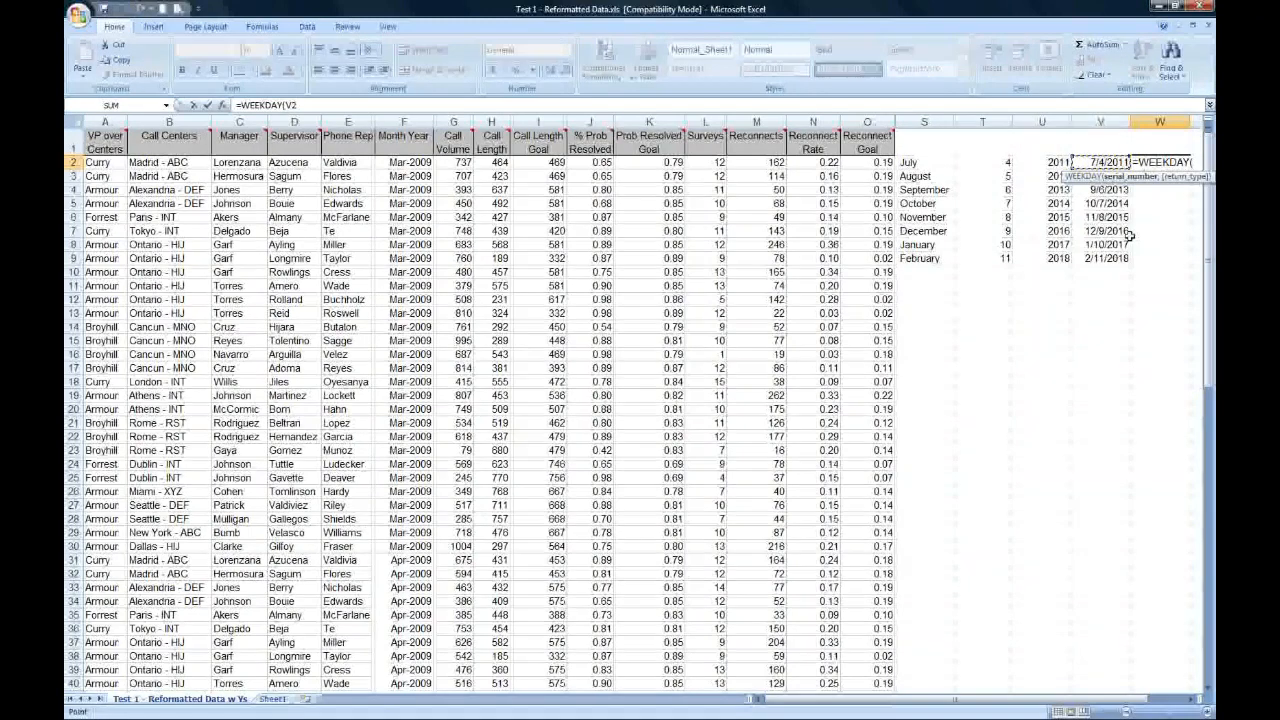
{"action": "key", "text": "ctrl+Return"}
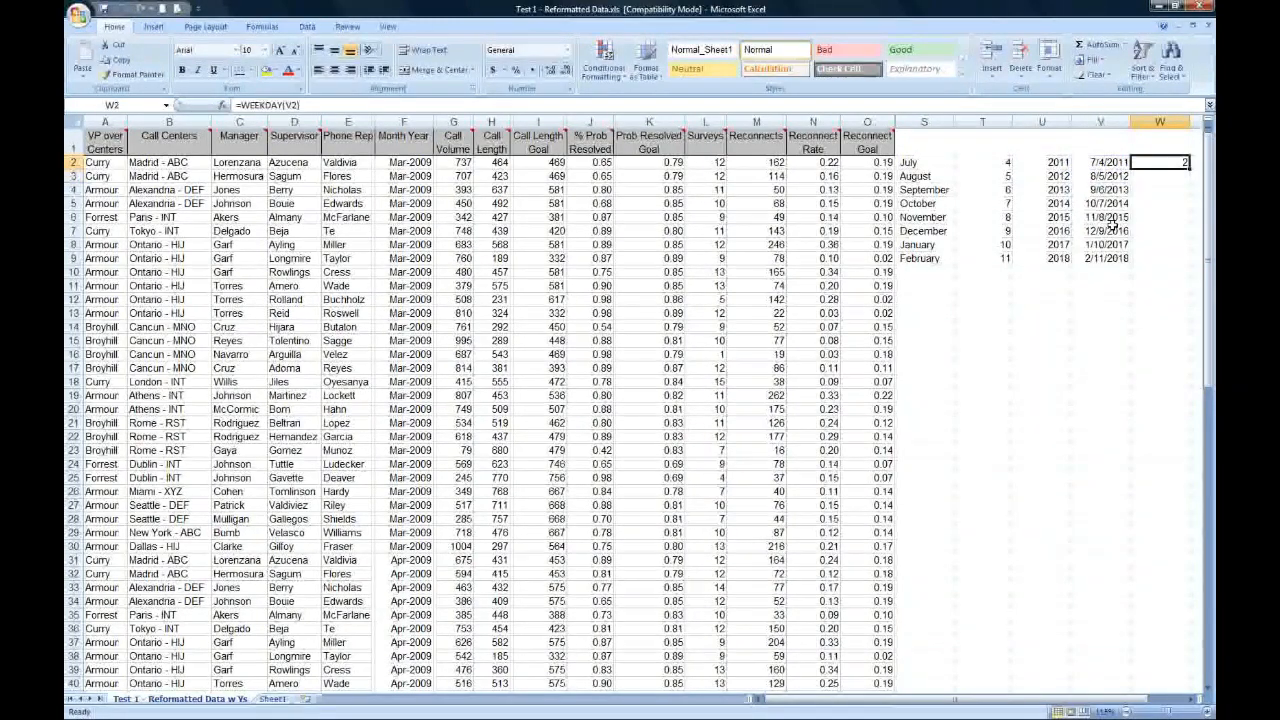
{"action": "double_click", "coordinate": [1190, 168]}
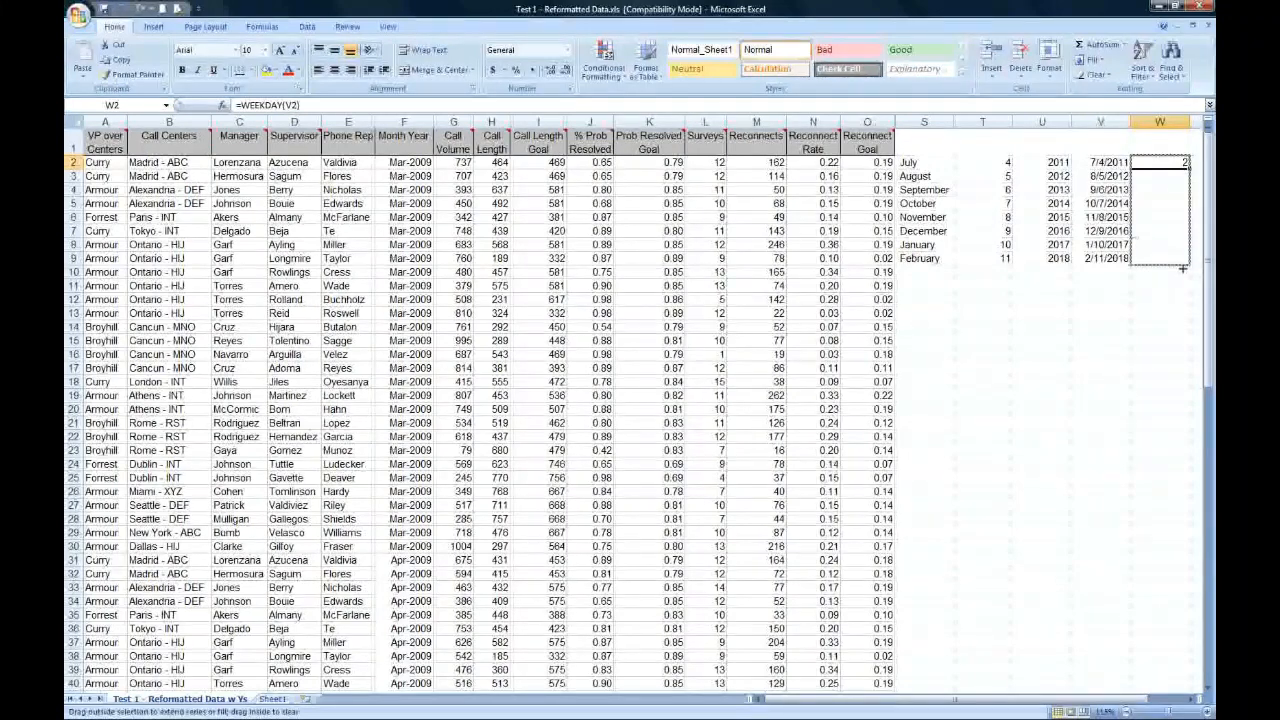
{"action": "left_click", "coordinate": [1178, 176]}
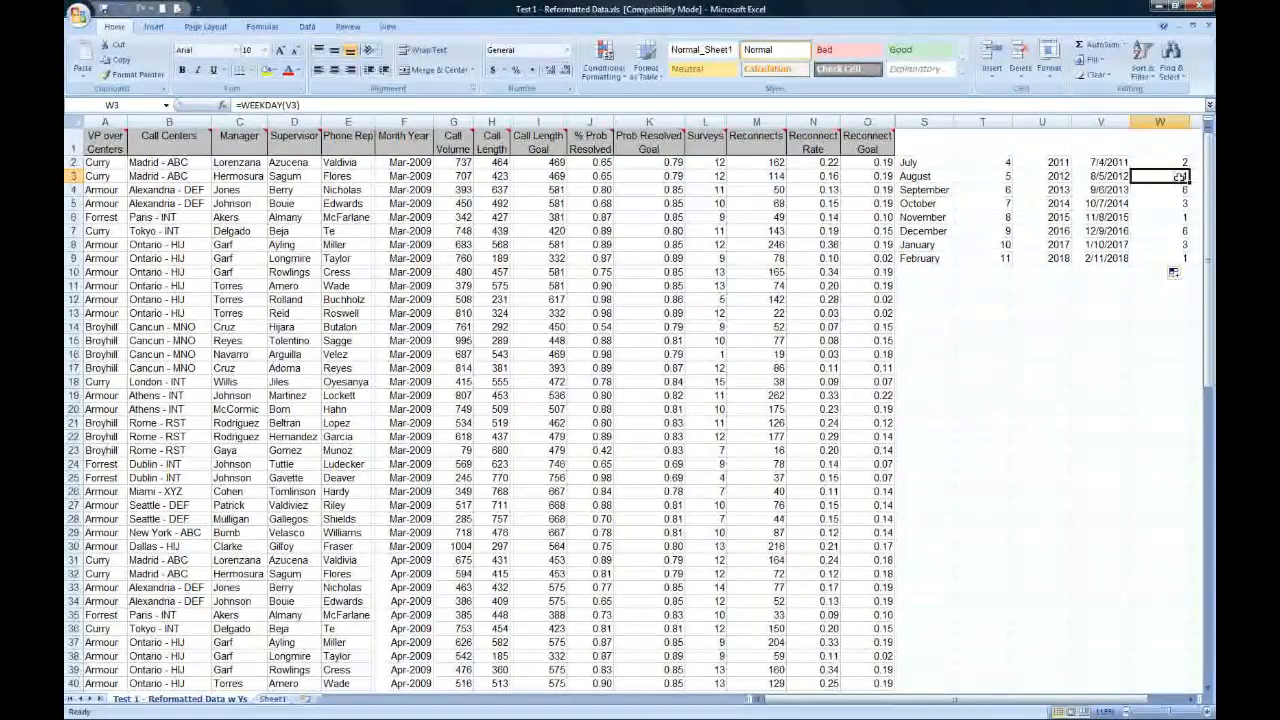
{"action": "left_click", "coordinate": [1112, 190]}
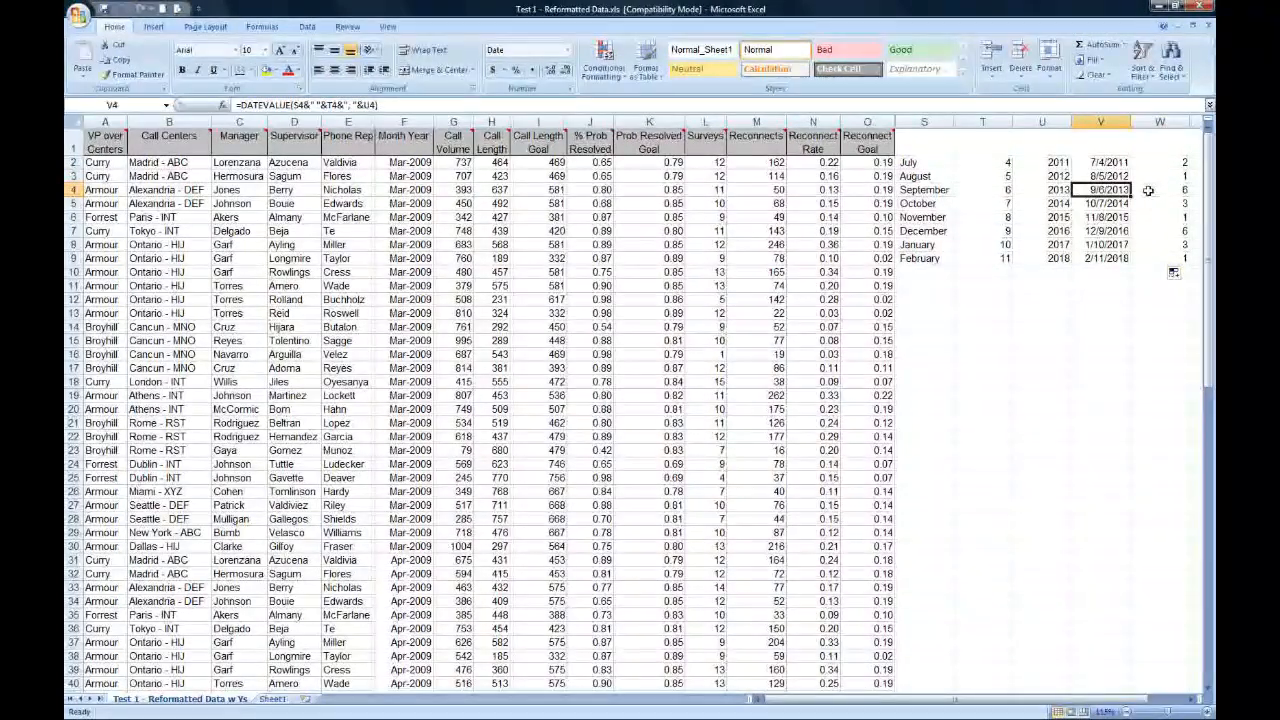
{"action": "left_click", "coordinate": [1125, 205]}
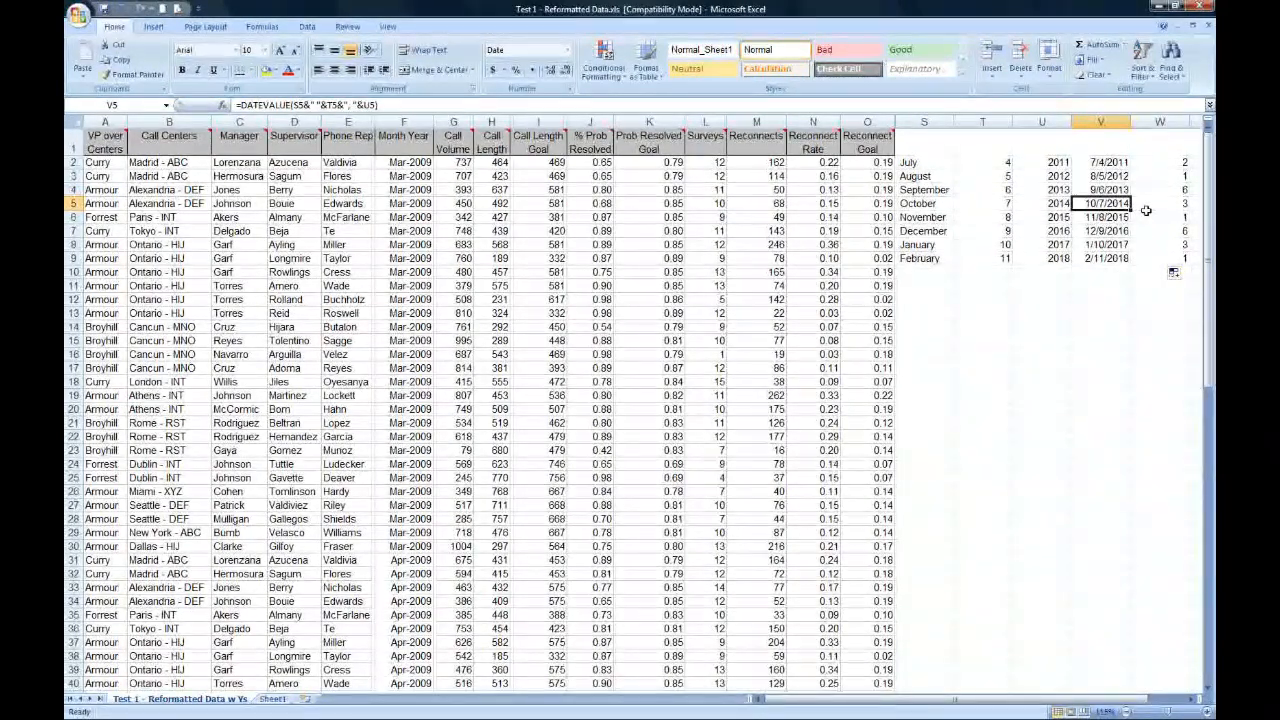
- Switch to the Helpful Excel Functions slide, return to the Excel workbook, and inspect the WEEKNUM formula in W2
{"action": "key", "text": "alt+Tab"}
{"action": "left_click", "coordinate": [1150, 220]}
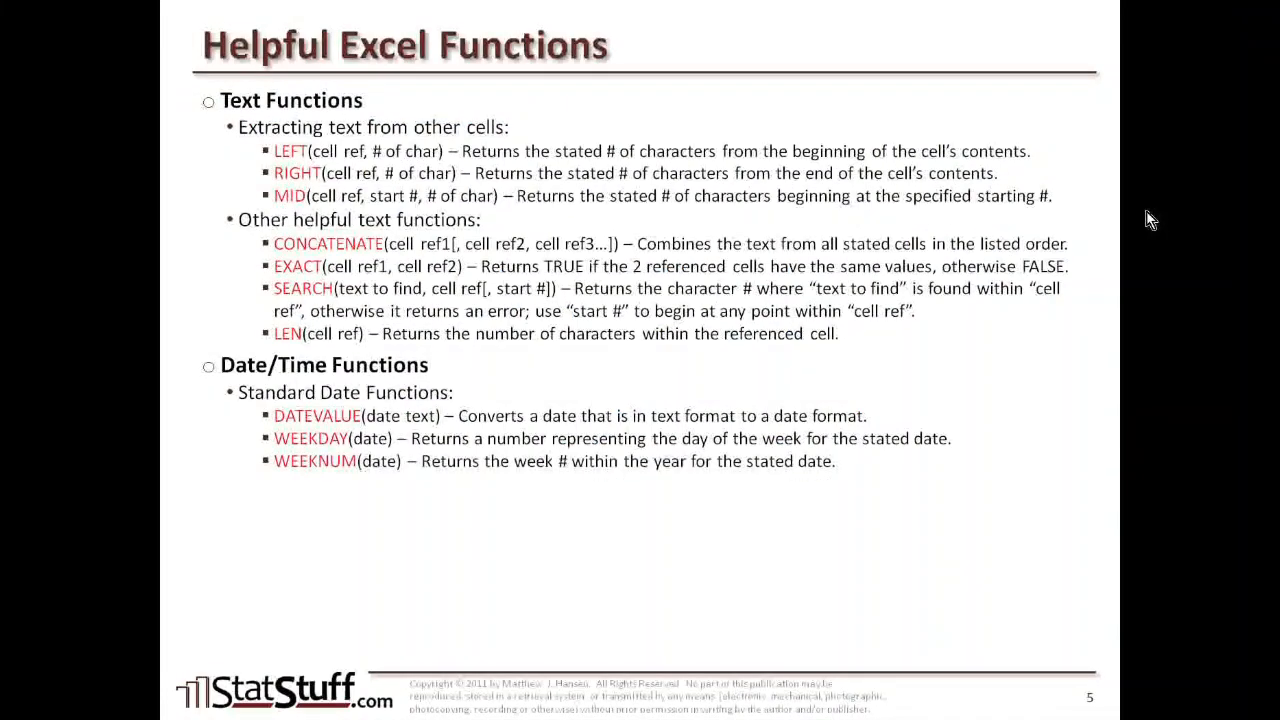
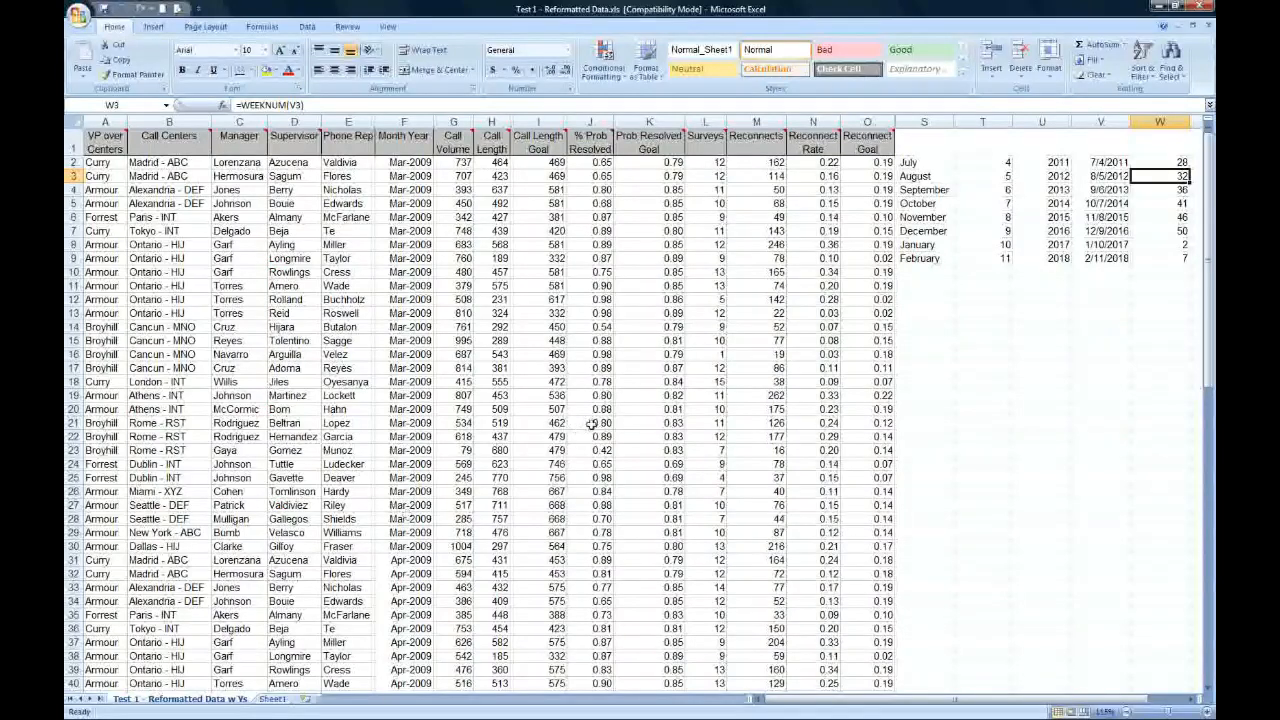
{"action": "left_click", "coordinate": [1141, 162]}
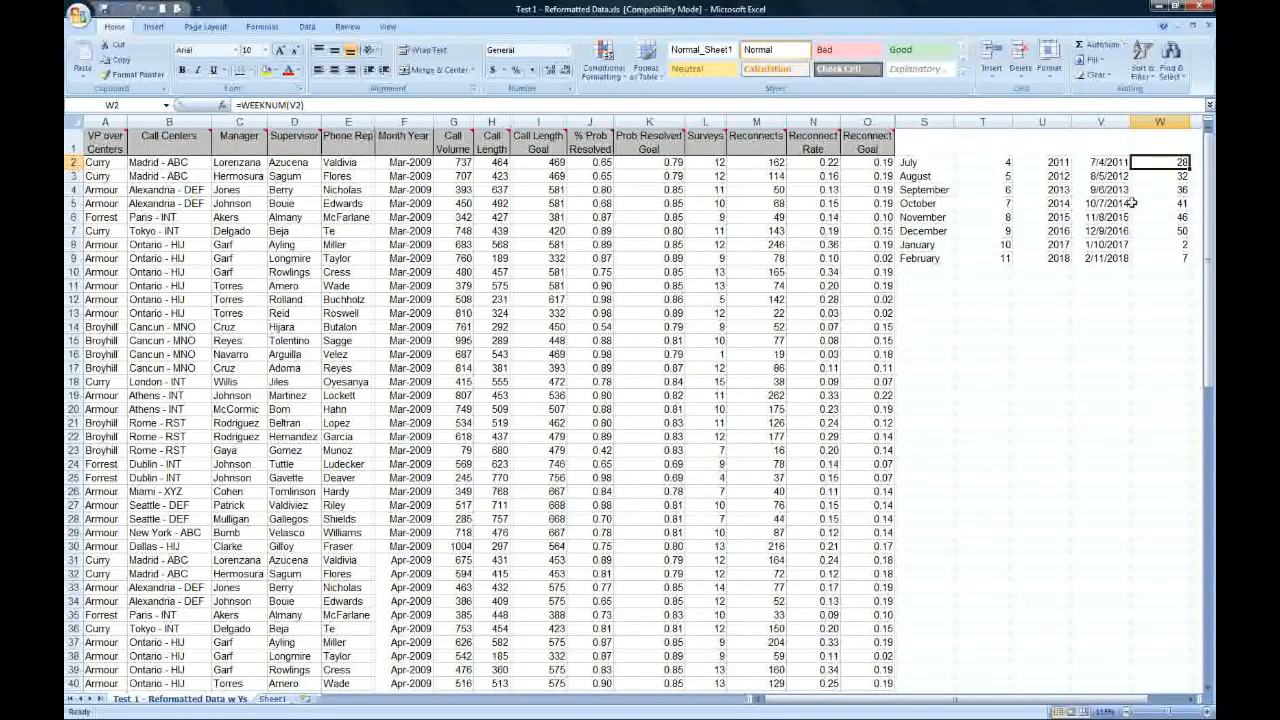
- Replace the week numbers with weekday numbers by entering =WEEKDAY(V2) in W2 and filling it down to W9
{"action": "type", "text": "=WEEKDAY("}
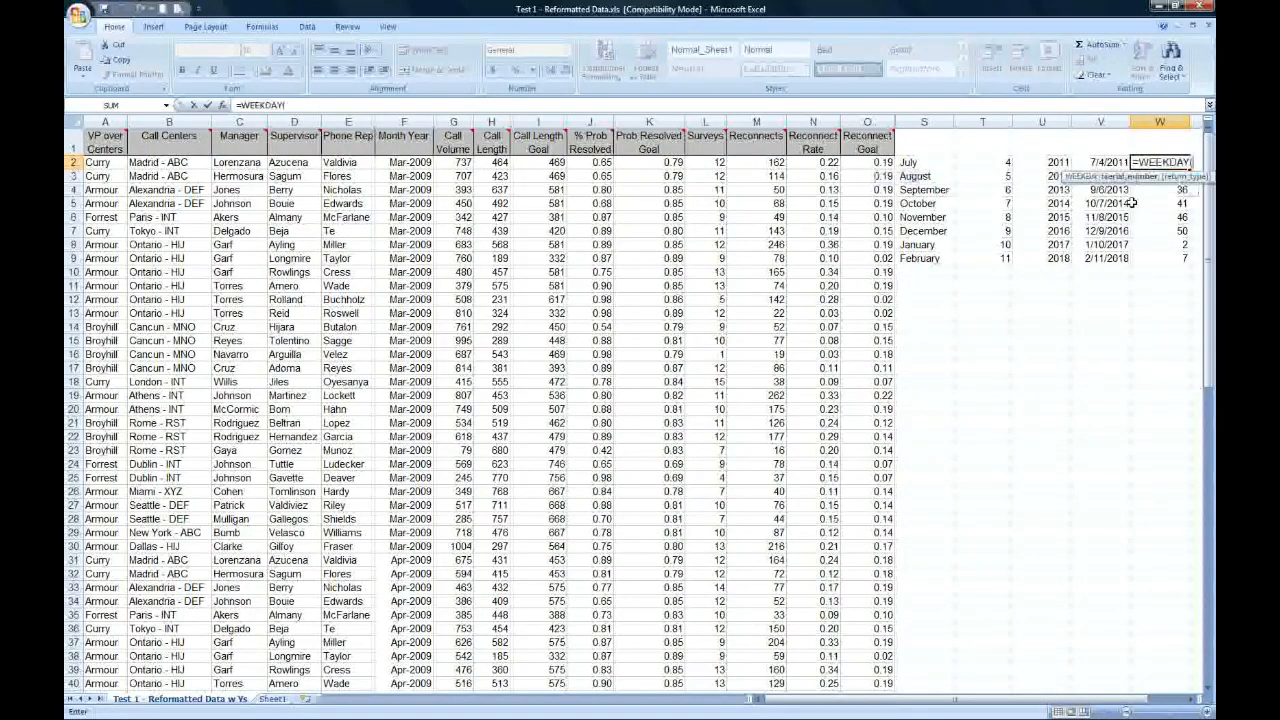
{"action": "left_click", "coordinate": [1096, 162]}
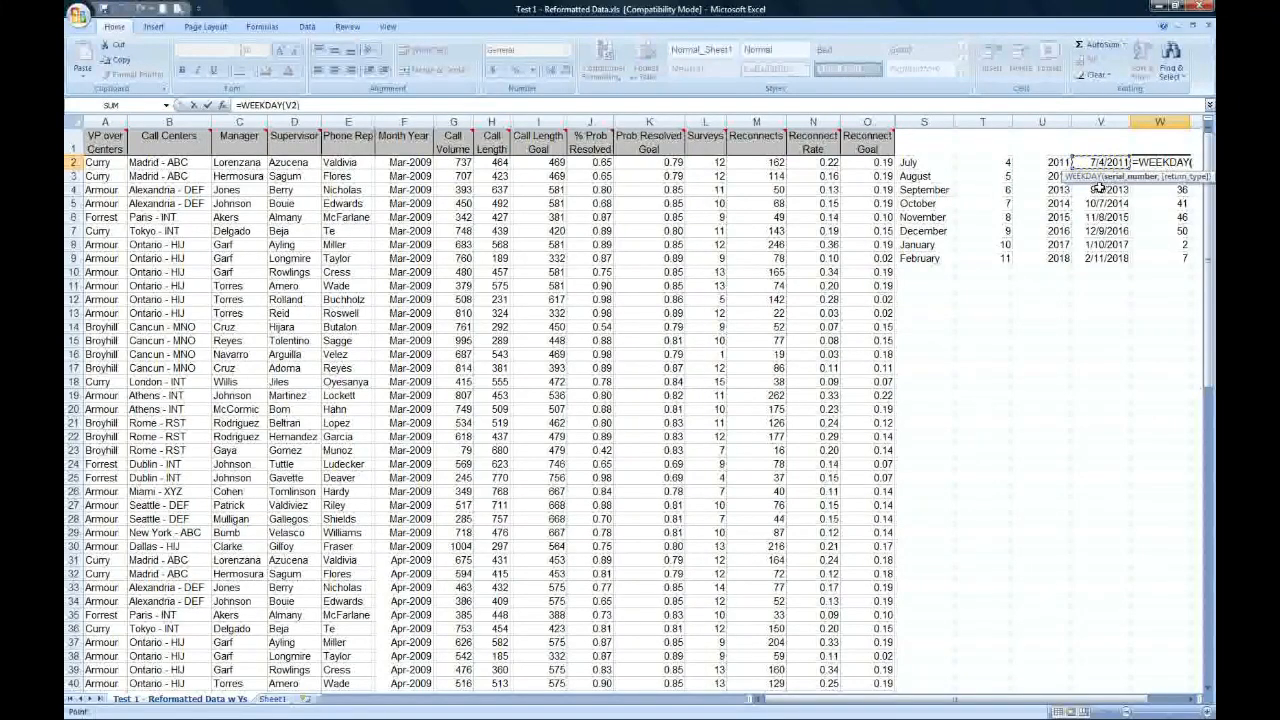
{"action": "key", "text": "ctrl+Return"}
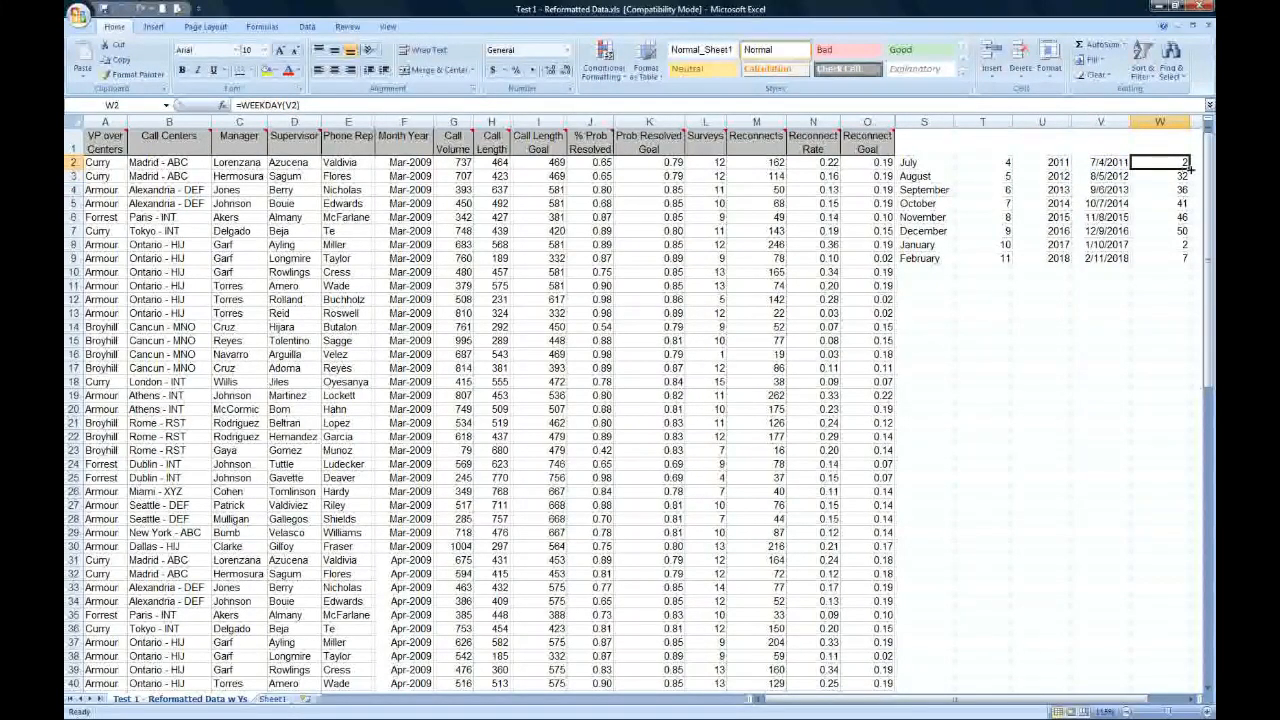
{"action": "double_click", "coordinate": [1190, 170]}
{"action": "left_click", "coordinate": [1156, 164]}
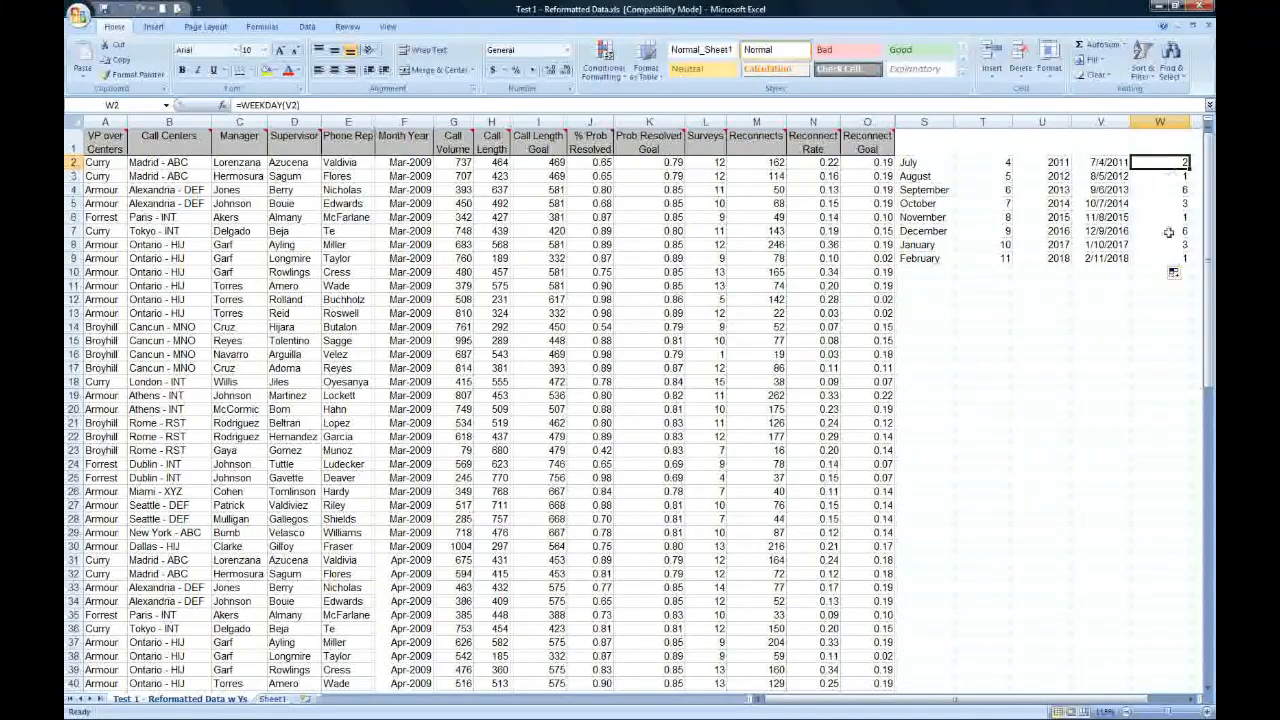
- Wrap the W2 formula in CHOOSE to return day names: =CHOOSE(WEEKDAY(V2),"Sun","Mon","Tue","Wed","Thu","Fri","Sat")
{"action": "double_click", "coordinate": [1154, 166]}
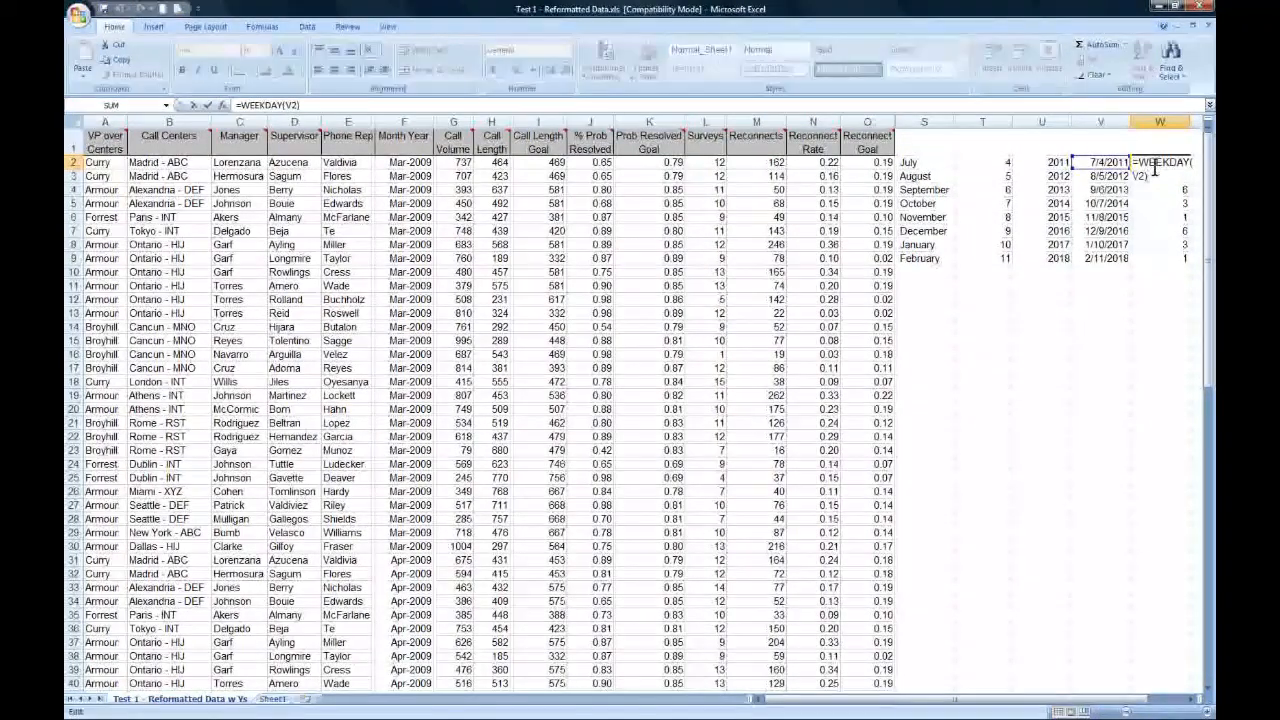
{"action": "type", "text": "choo"}
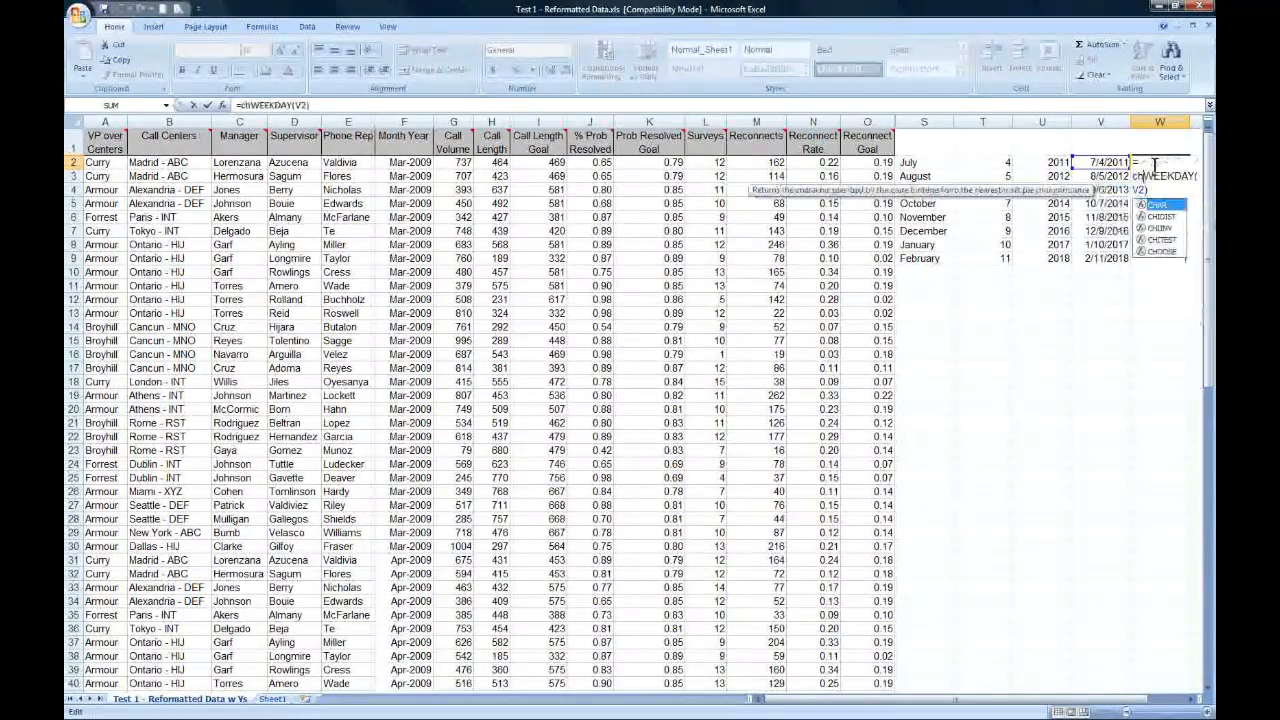
{"action": "type", "text": "se(WEEKDAY(V2)"}
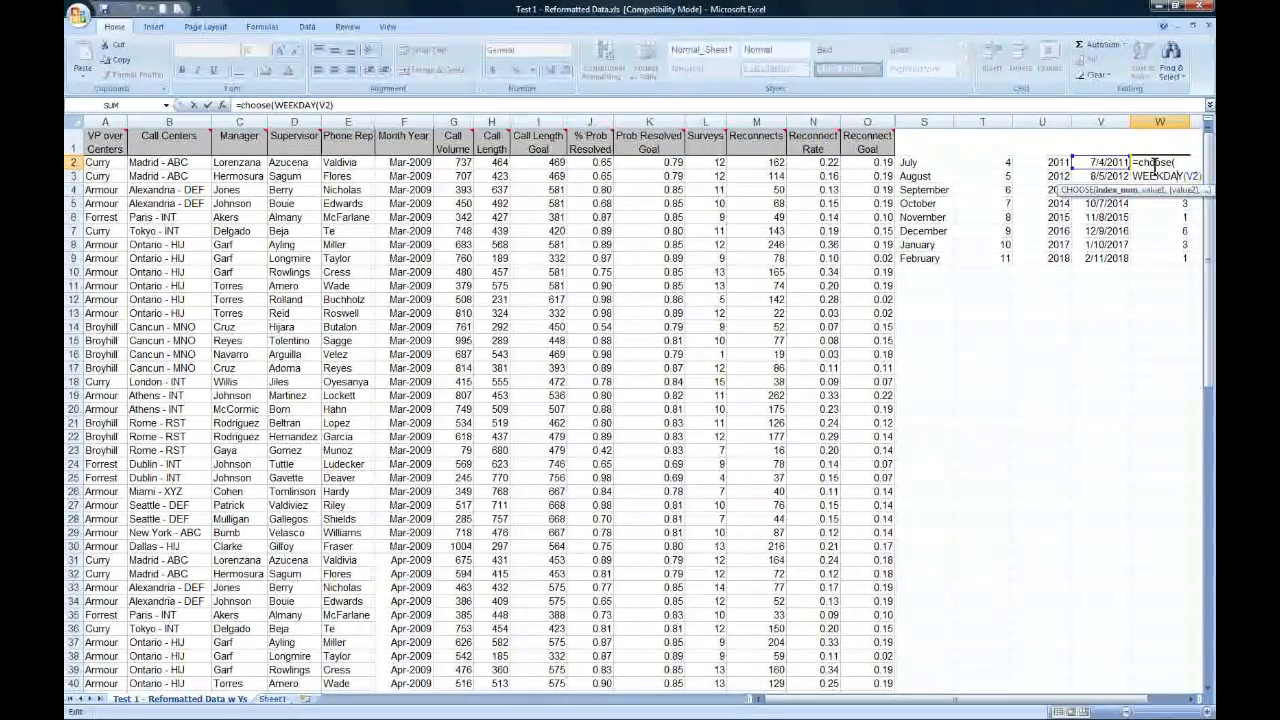
{"action": "type", "text": ","}
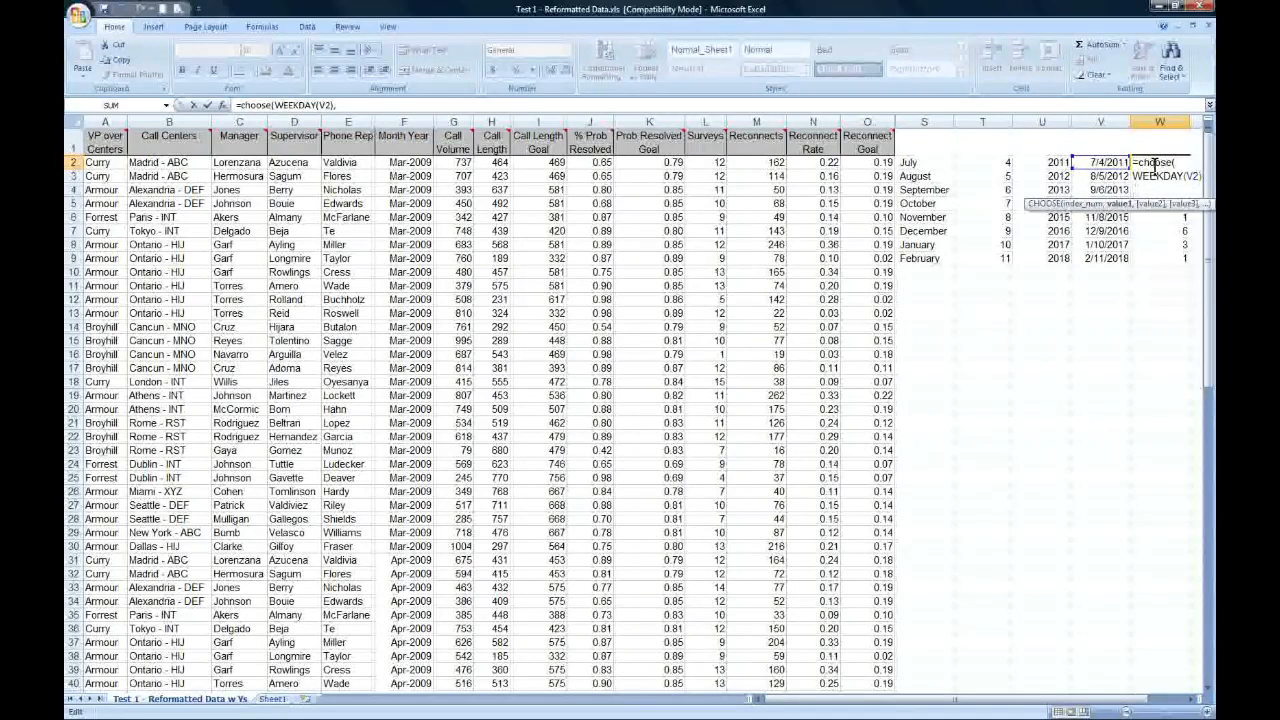
{"action": "type", "text": "\"Sun\",\"Mon"}
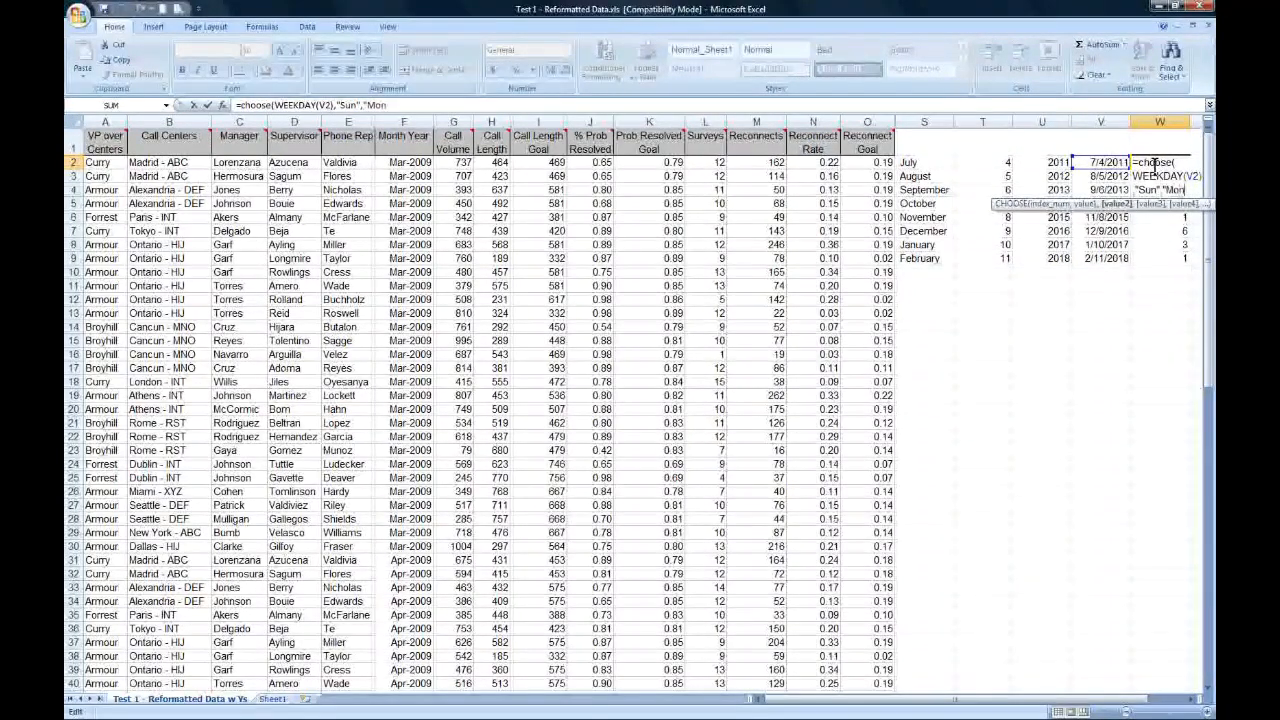
{"action": "type", "text": "\",\""}
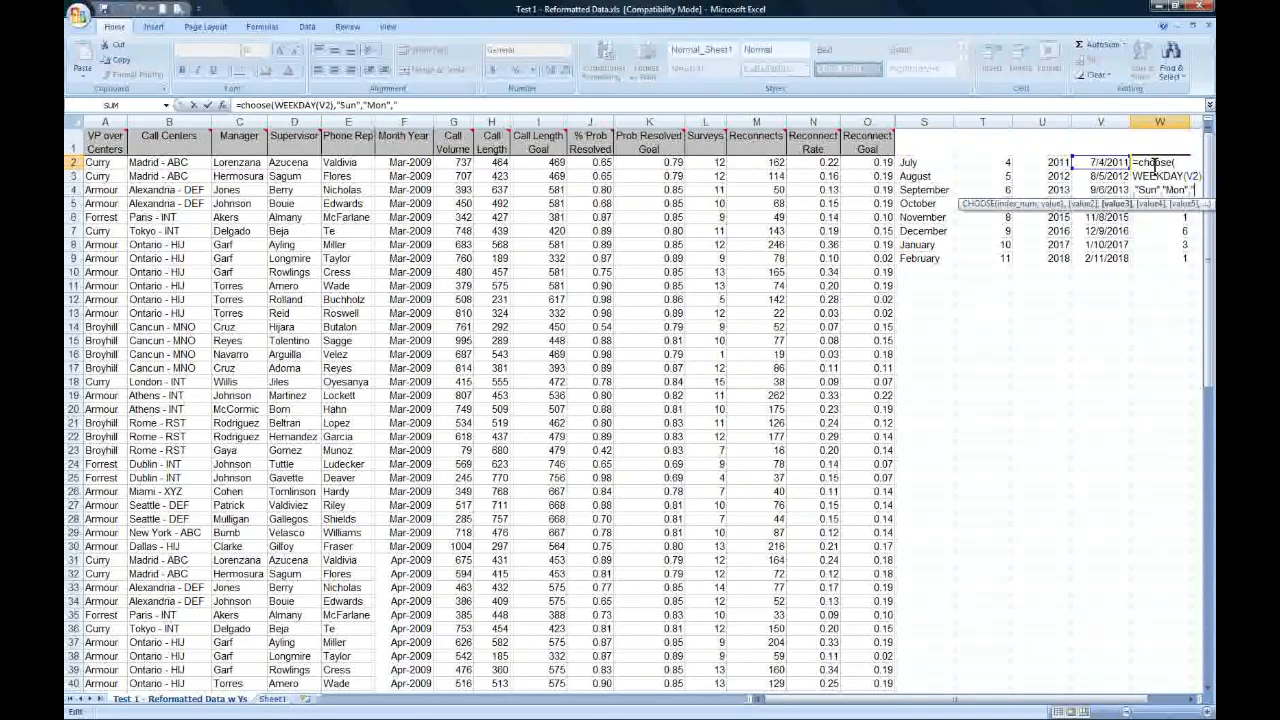
{"action": "type", "text": "Tue"}
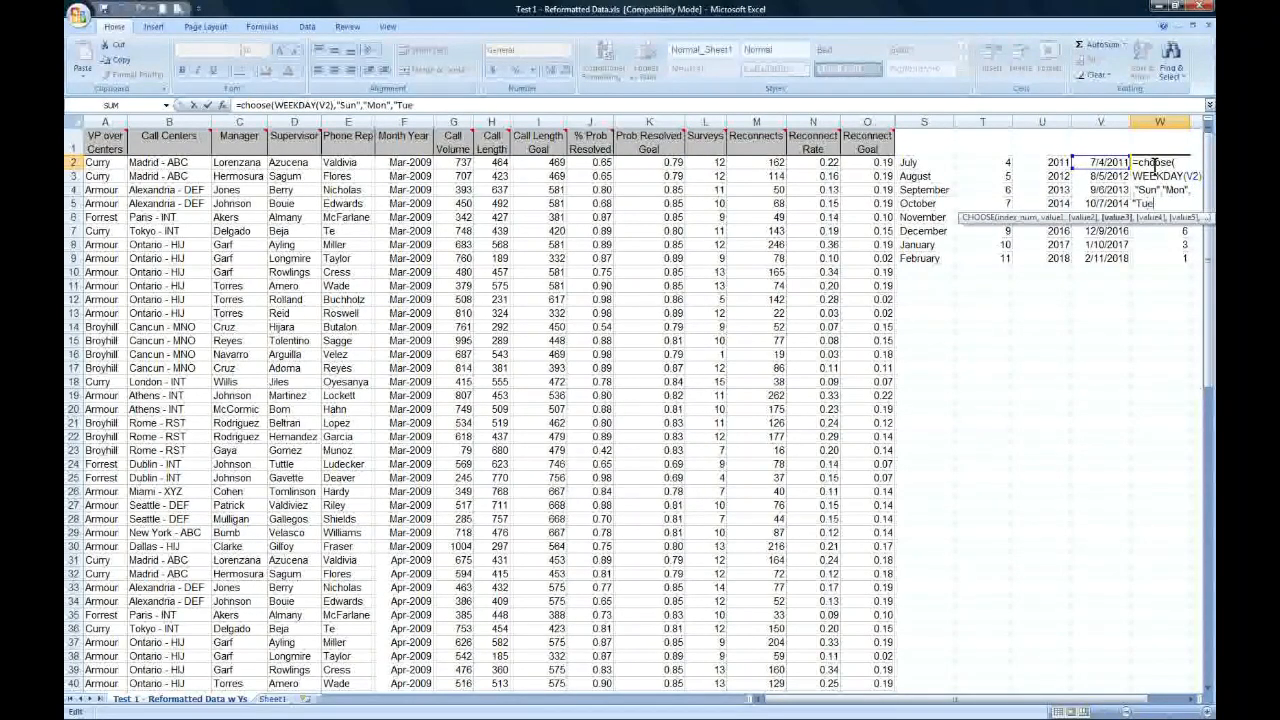
{"action": "type", "text": "\",\"Wed\""}
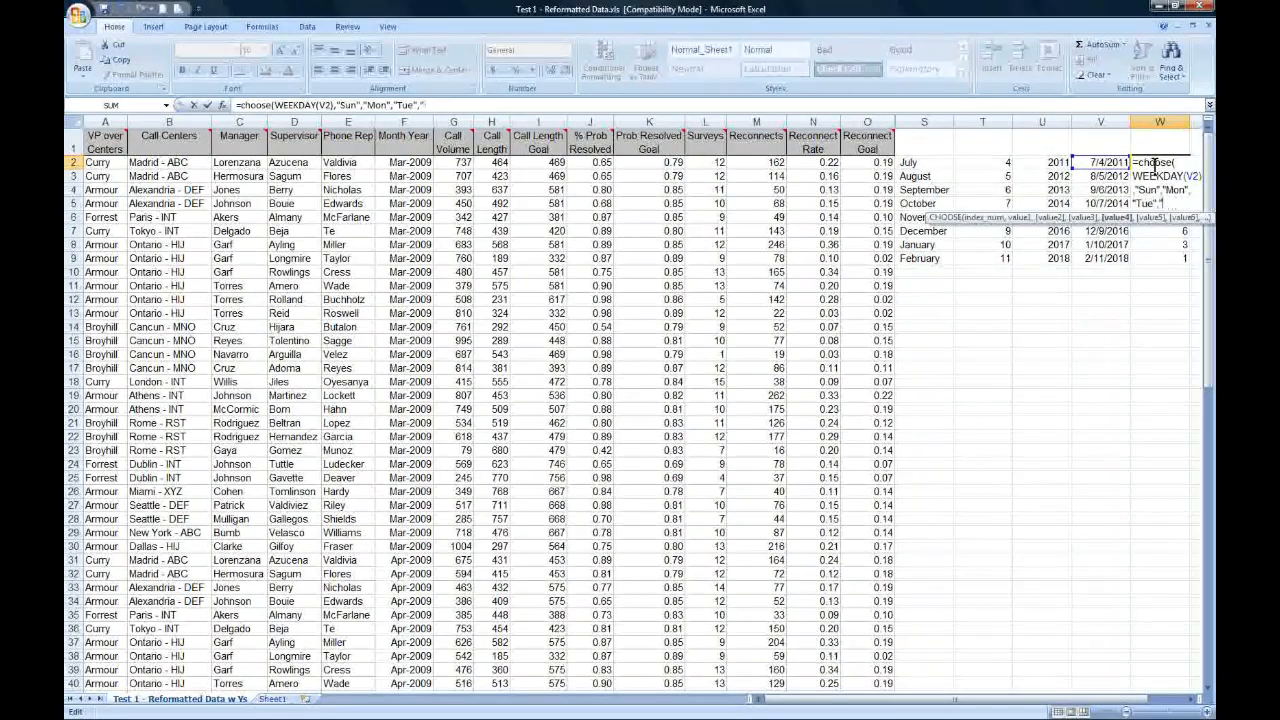
{"action": "type", "text": ",\"T"}
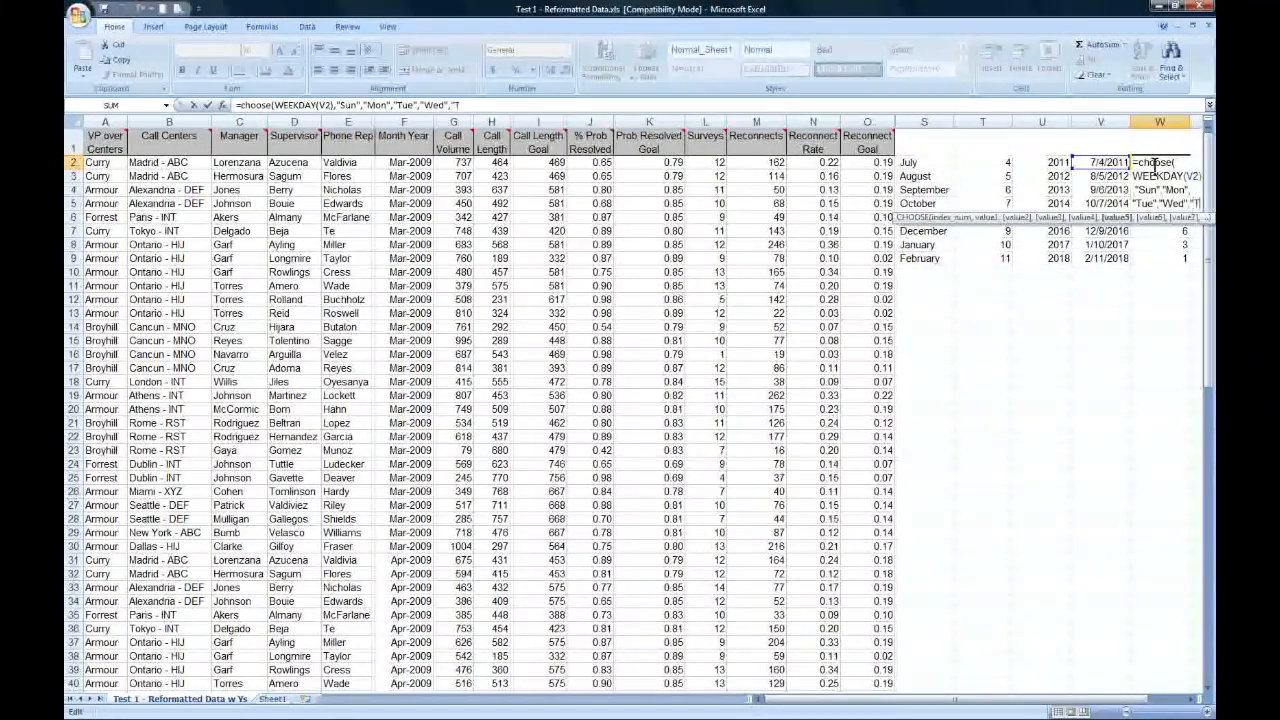
{"action": "type", "text": "hu\",\"F"}
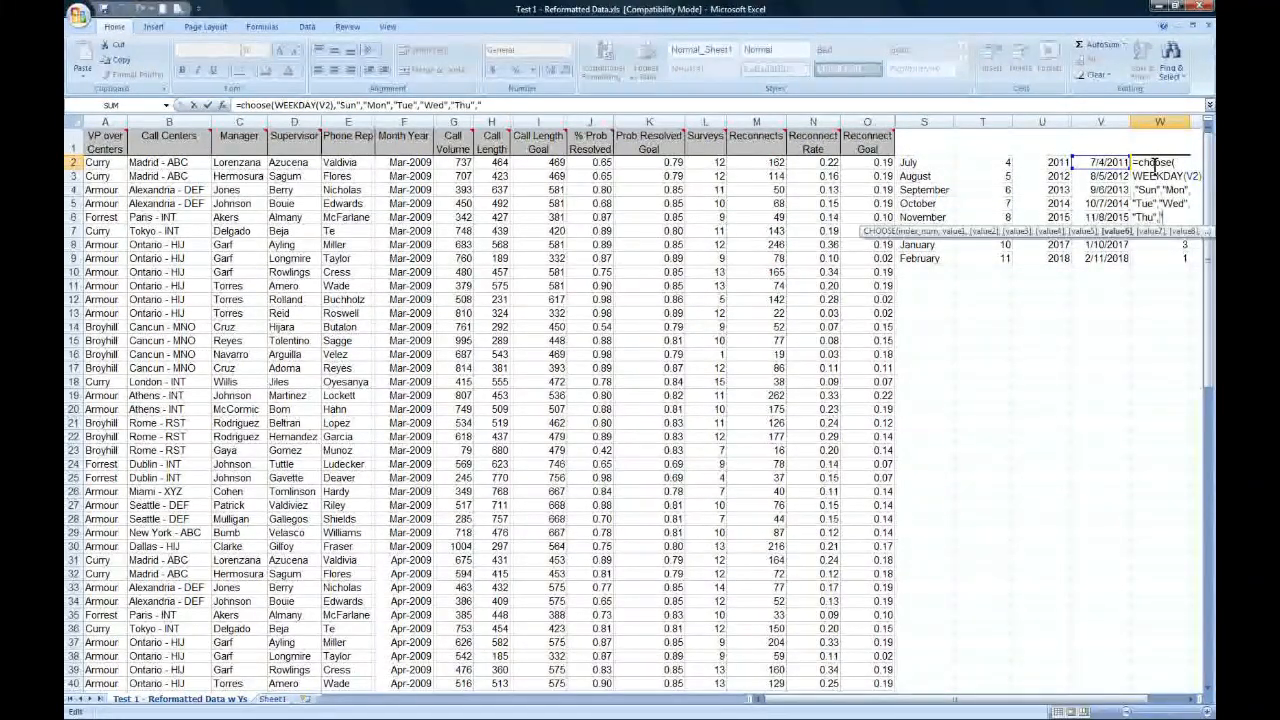
{"action": "type", "text": "ri\", \"Sat\")"}
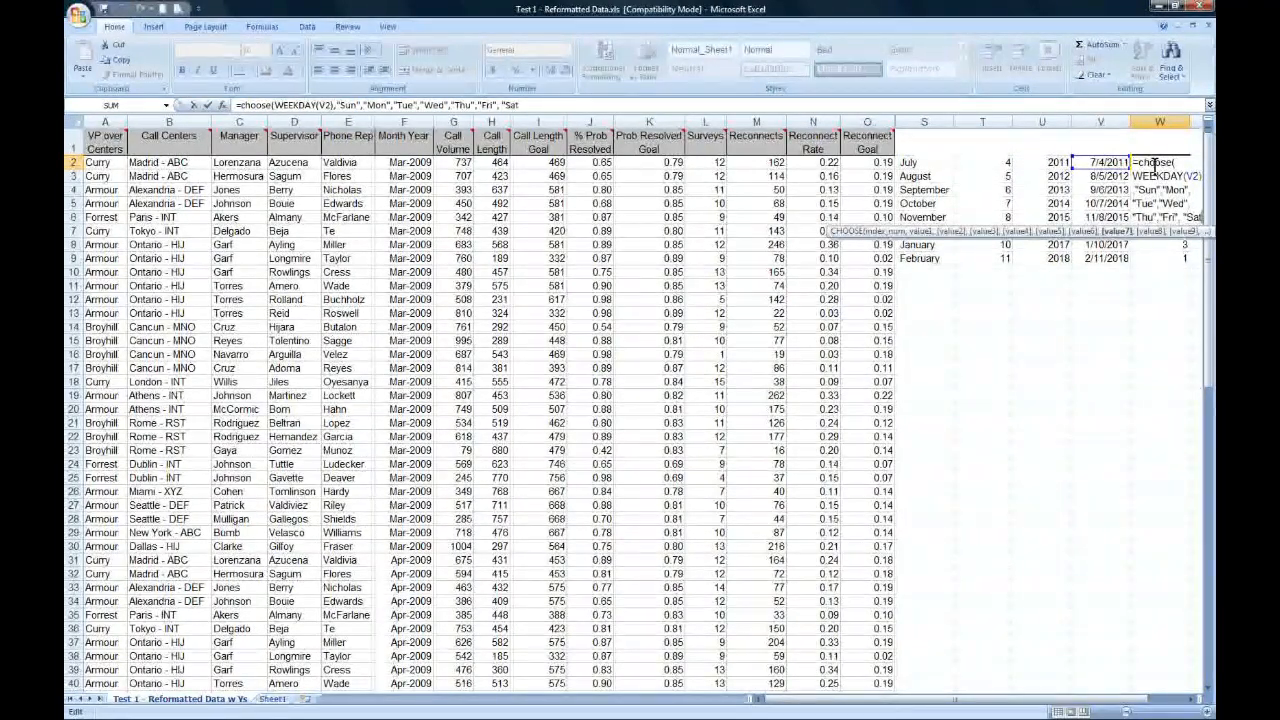
{"action": "key", "text": "Return"}
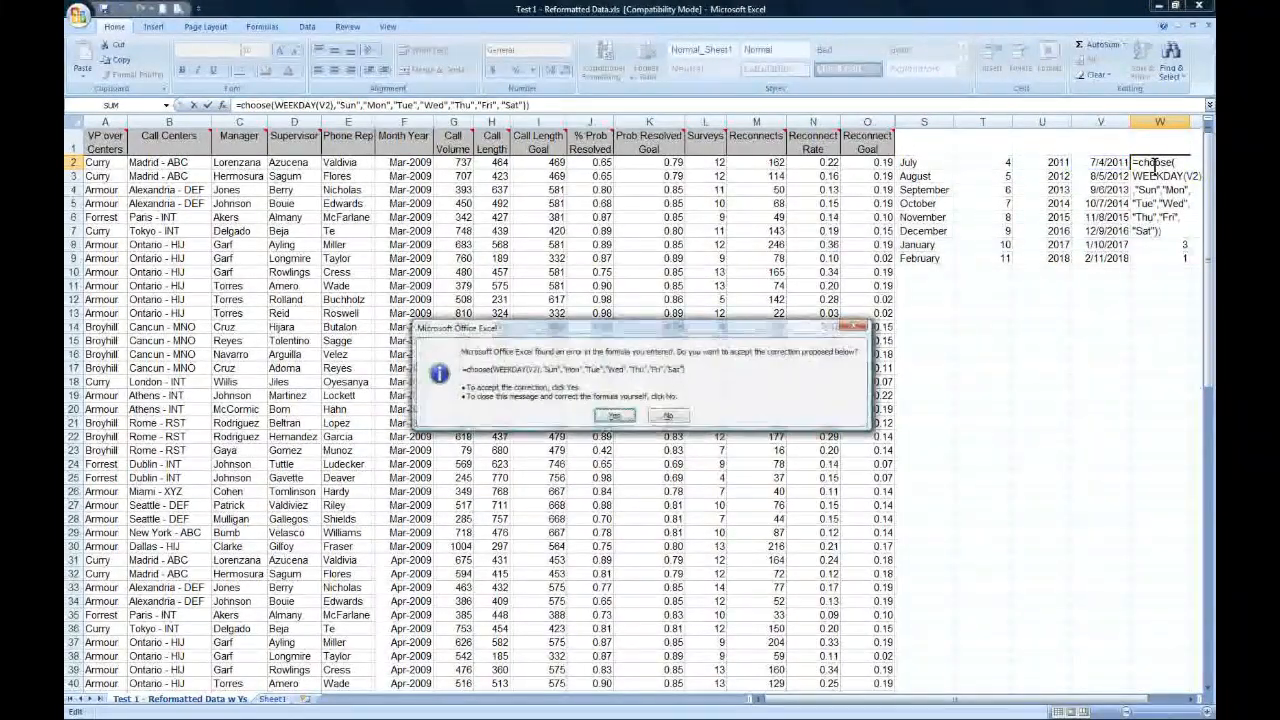
{"action": "key", "text": "Return"}
{"action": "left_click", "coordinate": [1155, 165]}
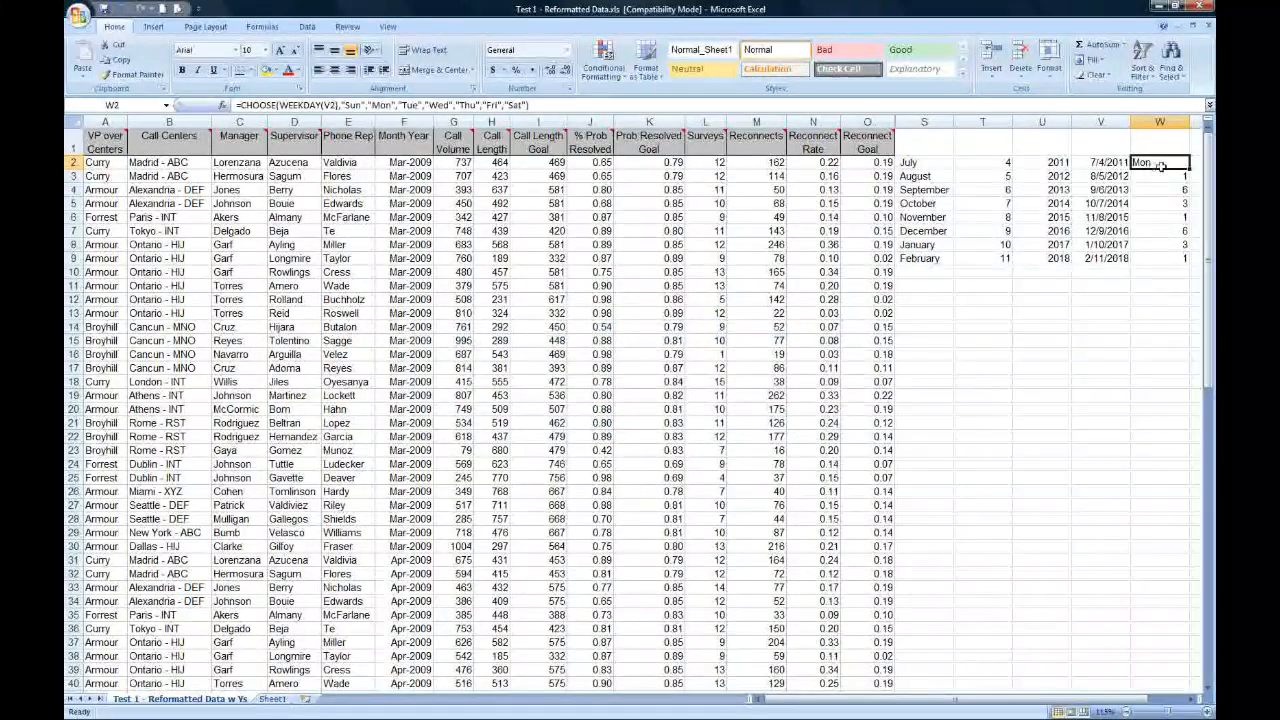
- Fill the CHOOSE formula from W2 down to W9, center the day names, and compare them with the dates in column V
{"action": "left_click_drag", "start_coordinate": [1189, 169], "coordinate": [1188, 262]}
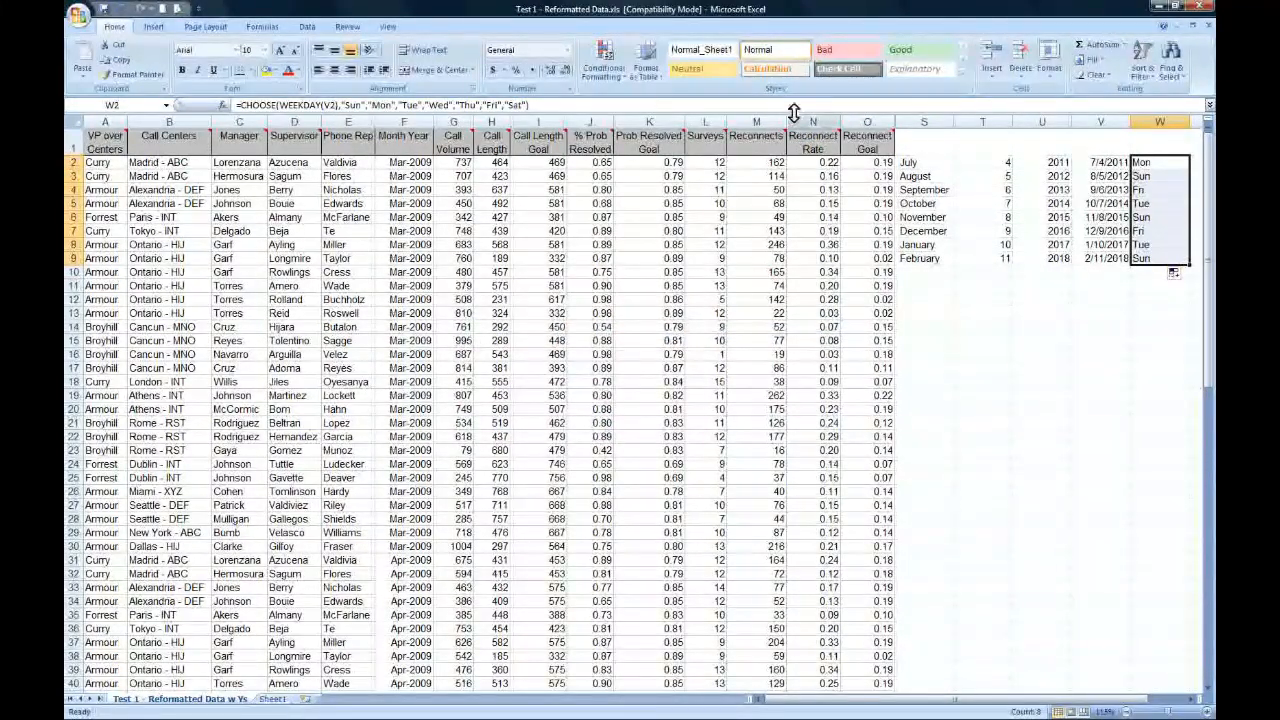
{"action": "left_click", "coordinate": [335, 74]}
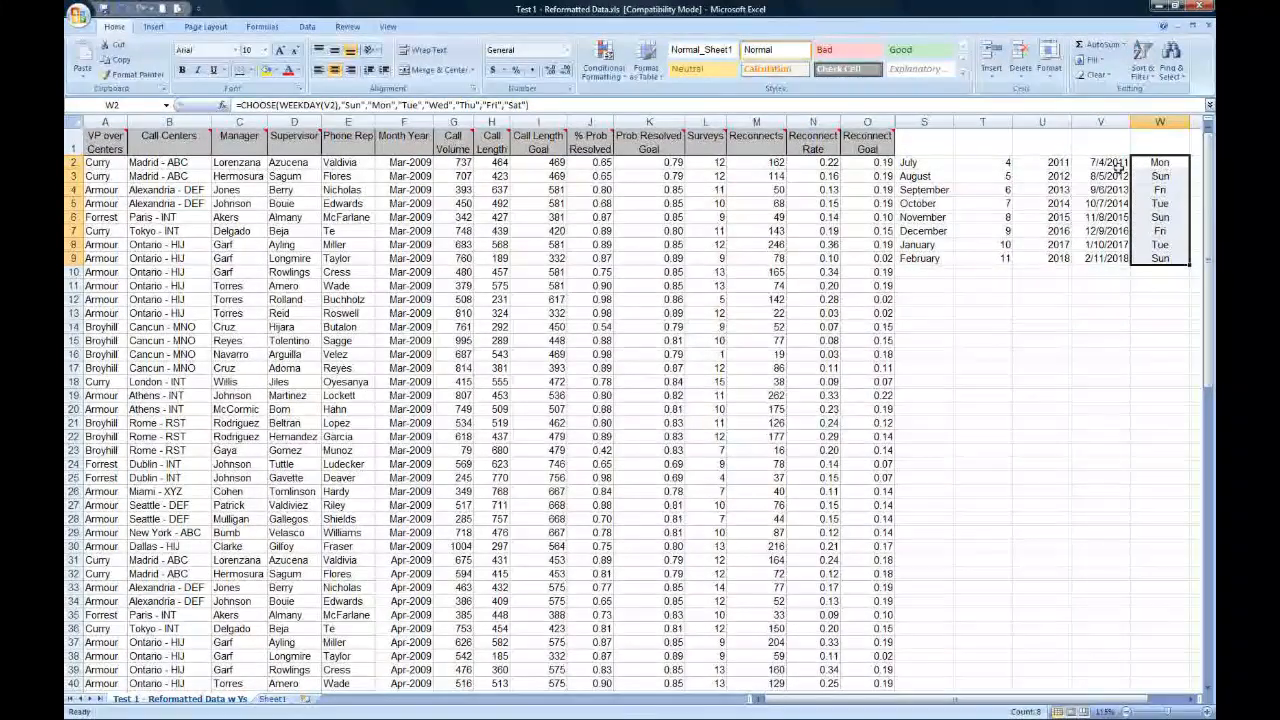
{"action": "left_click", "coordinate": [1118, 162]}
{"action": "left_click", "coordinate": [1110, 203]}
{"action": "left_click", "coordinate": [1117, 247]}
{"action": "left_click", "coordinate": [1115, 258]}
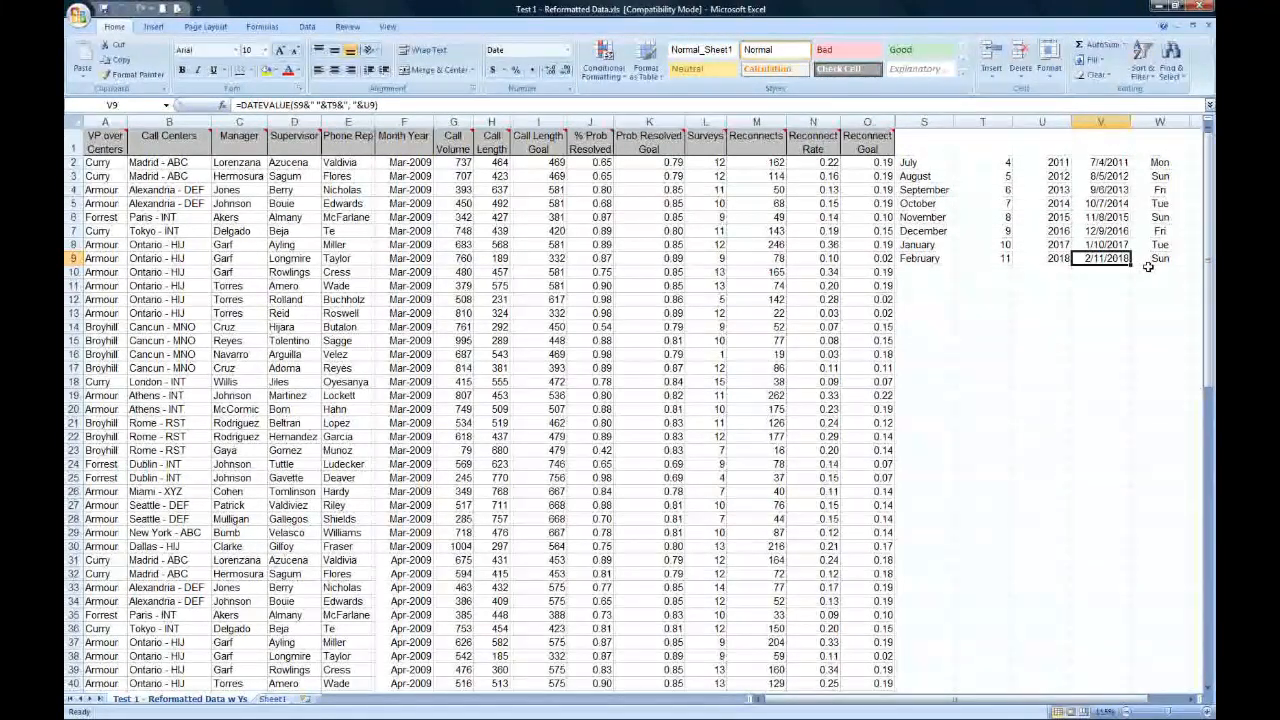
- Switch to the Helpful Excel Functions slide, reveal the week starting date formula, and return to the Excel workbook
{"action": "key", "text": "alt+Tab"}
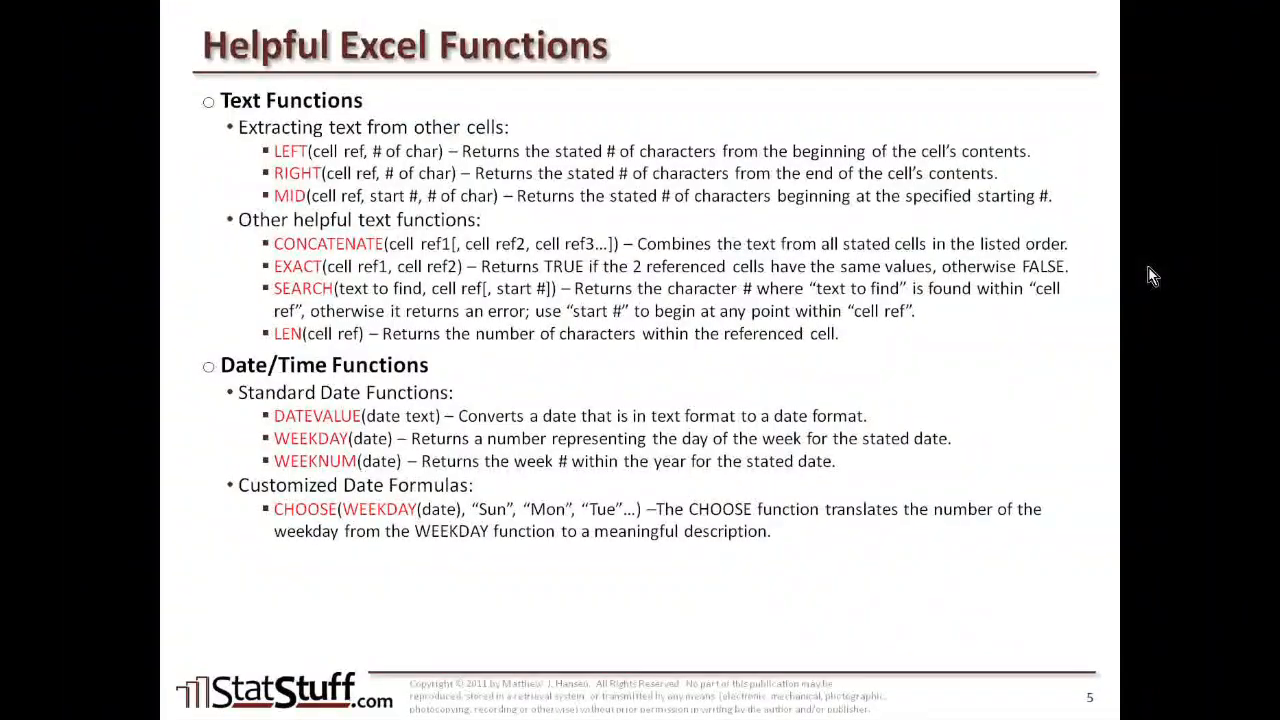
{"action": "left_click", "coordinate": [1152, 276]}
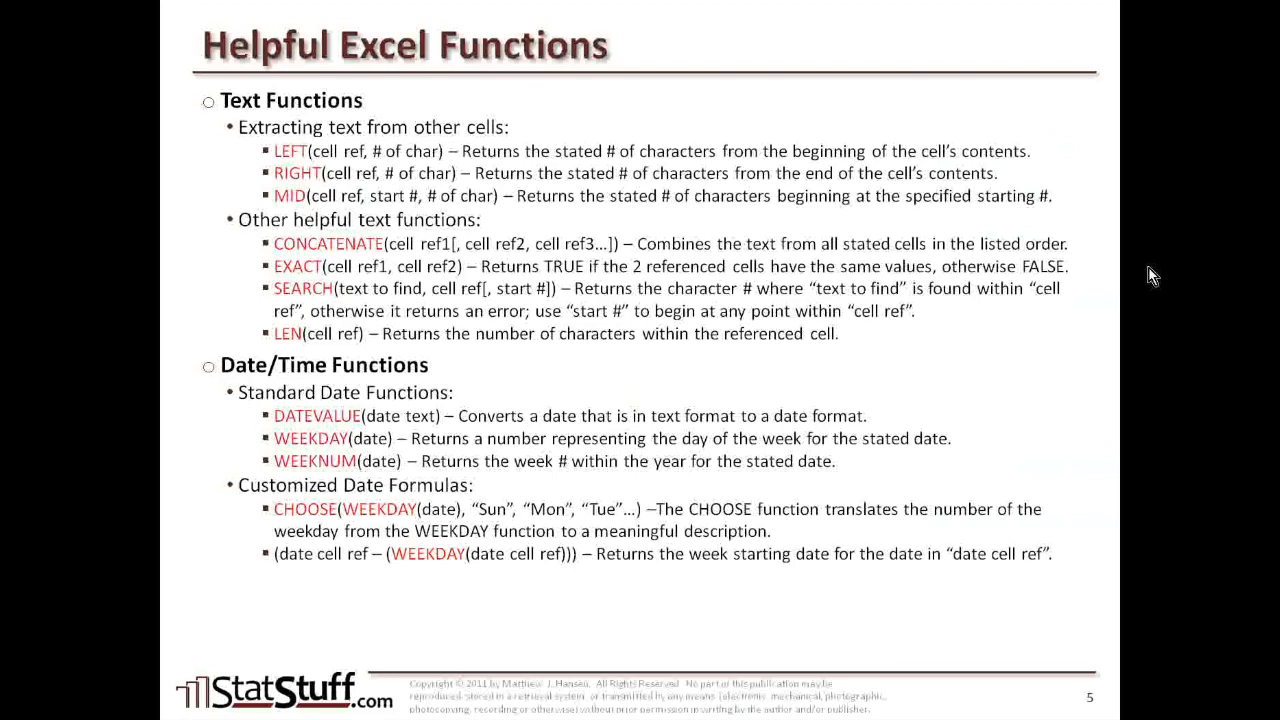
{"action": "key", "text": "alt+Tab"}
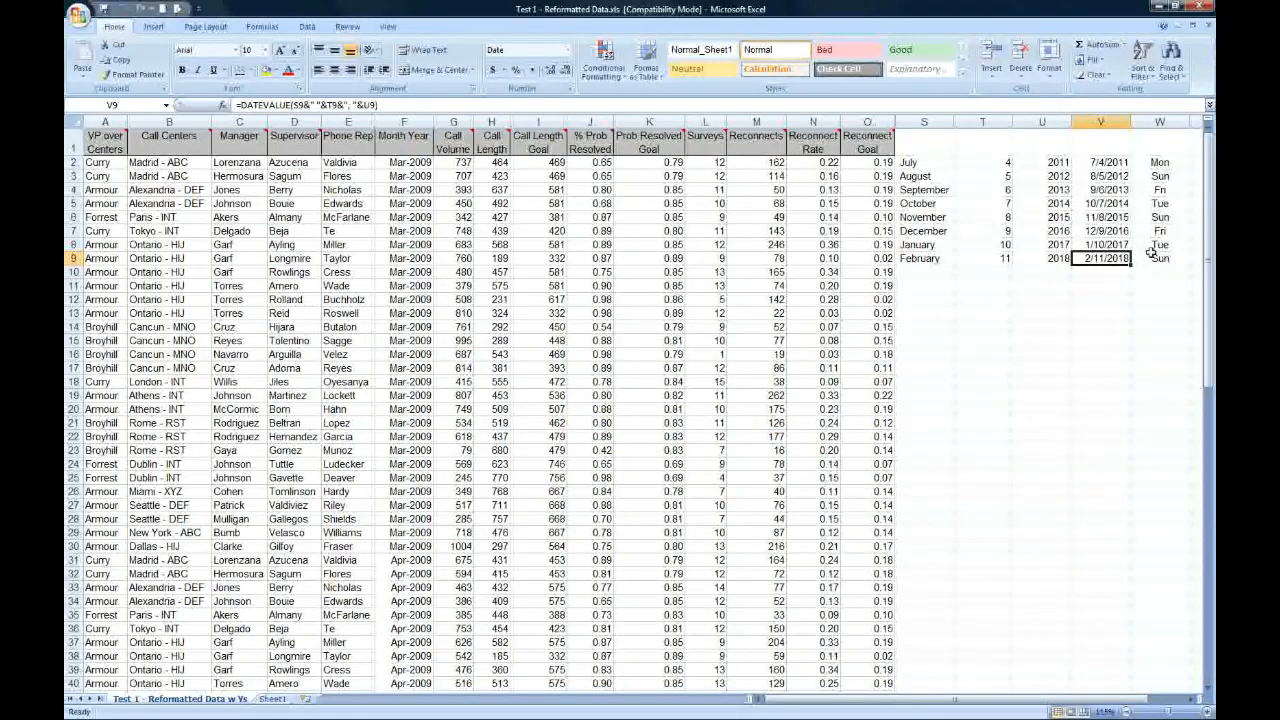
- Get the week number of each date with =WEEKNUM(V2) in W2, filled down to W9
{"action": "left_click", "coordinate": [1160, 162]}
{"action": "type", "text": "="}
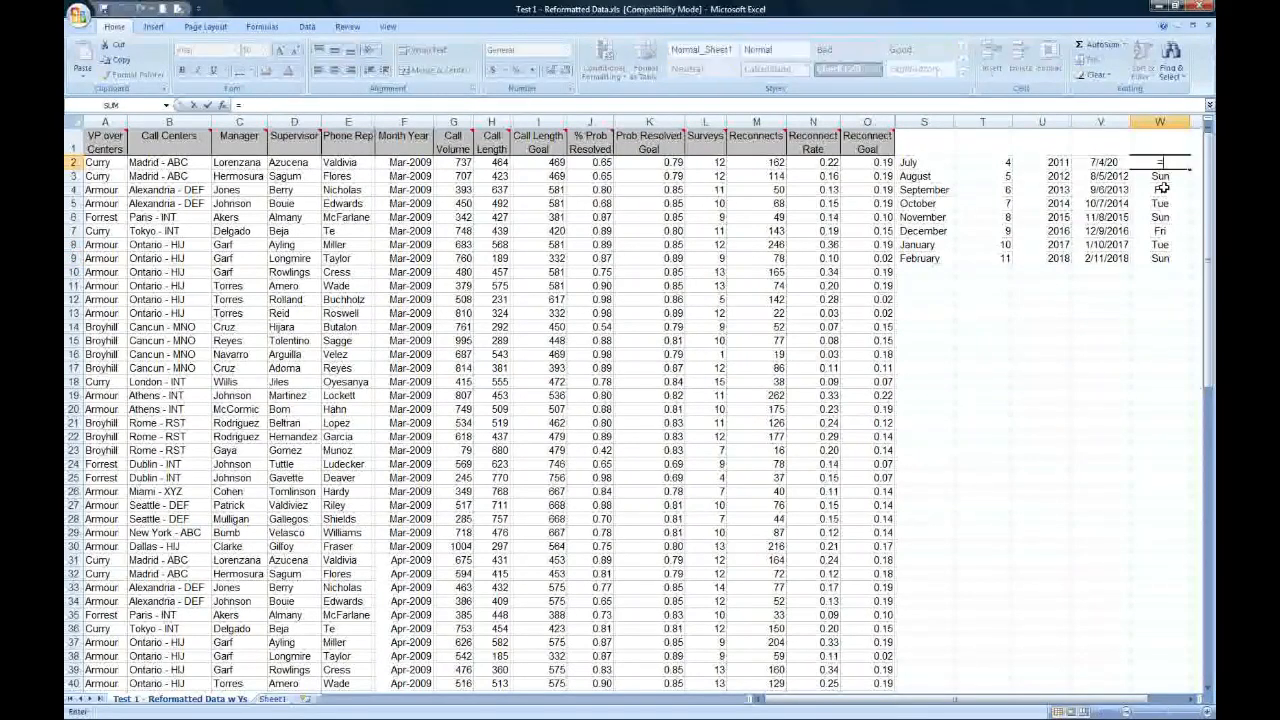
{"action": "type", "text": "WEEKNUM("}
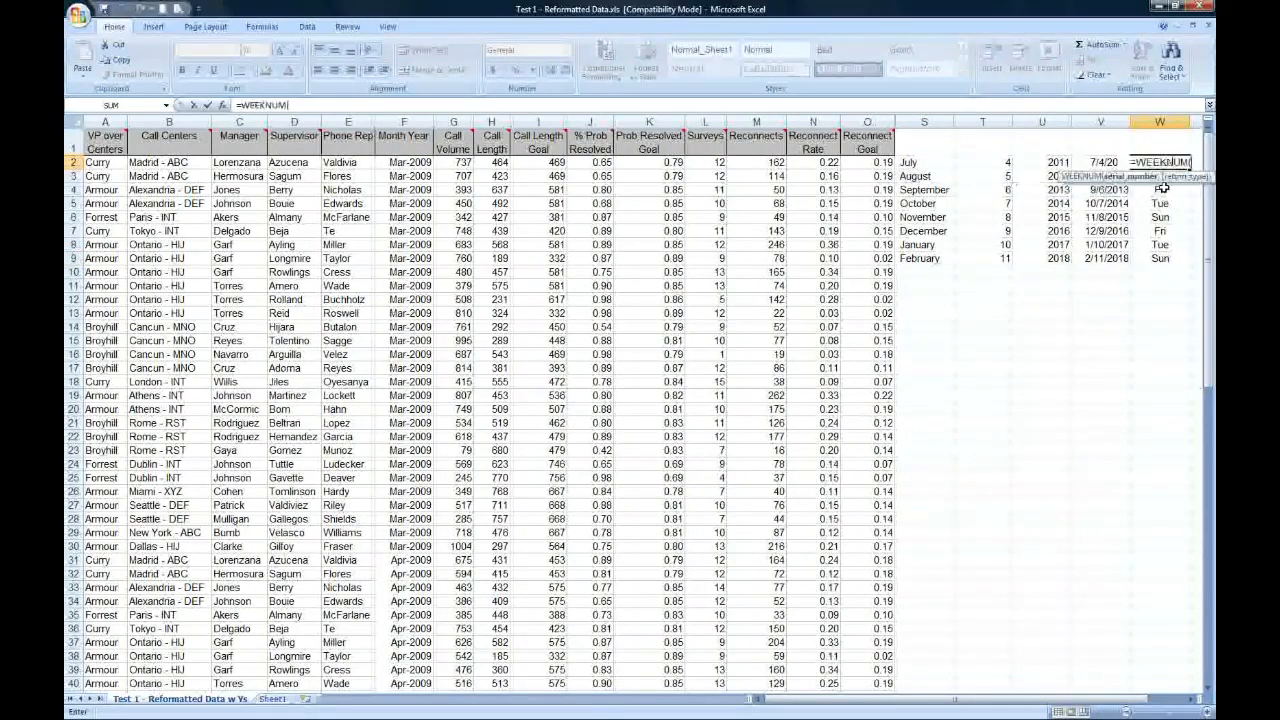
{"action": "left_click", "coordinate": [1092, 160]}
{"action": "key", "text": "Return"}
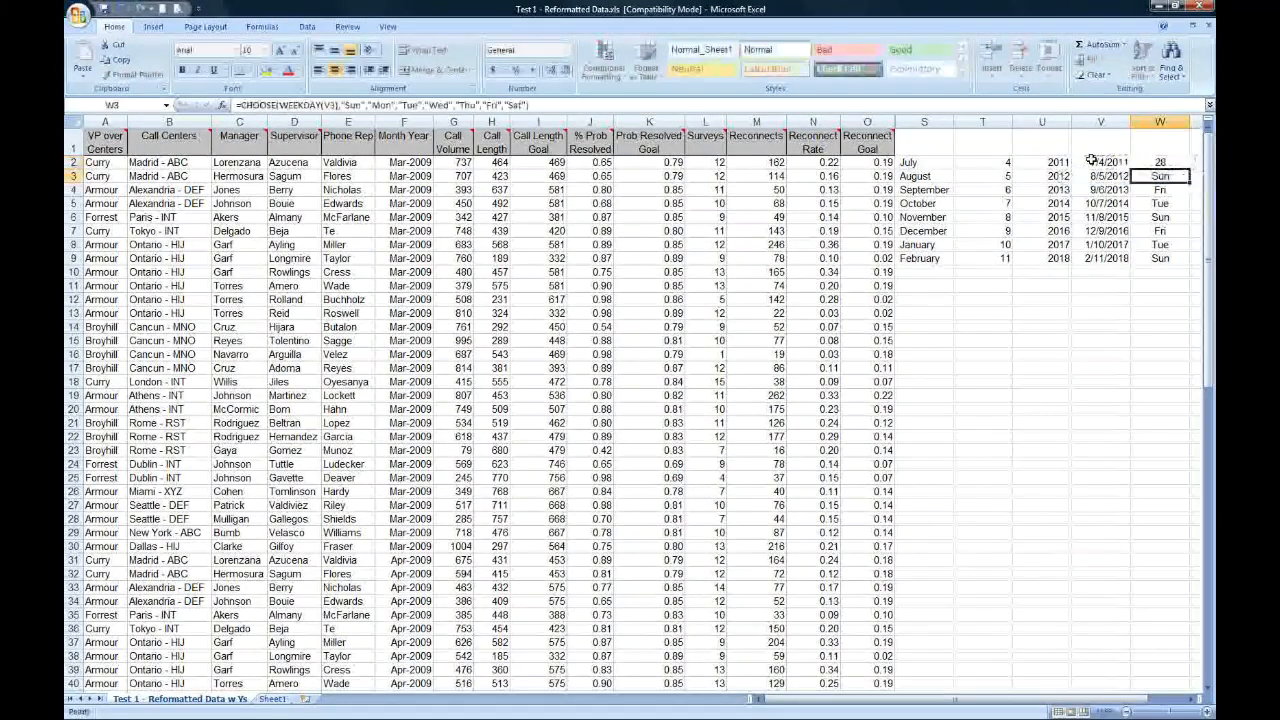
{"action": "left_click", "coordinate": [1150, 162]}
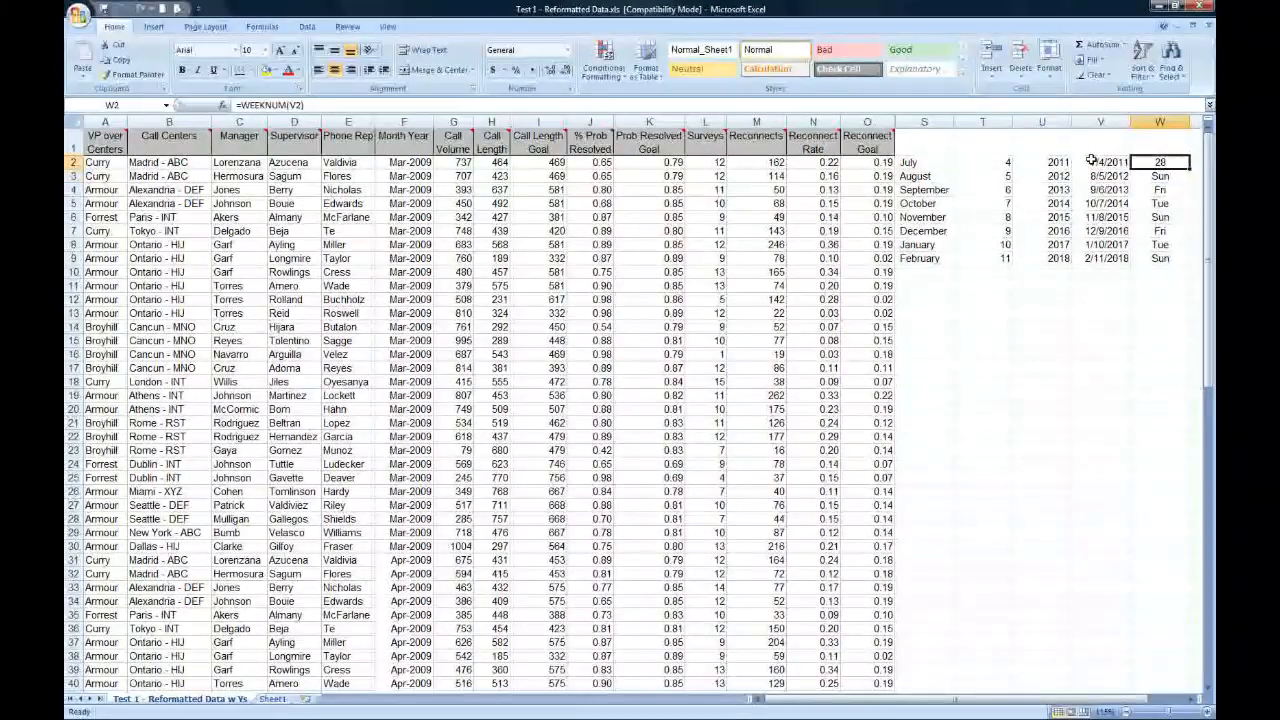
{"action": "double_click", "coordinate": [1188, 170]}
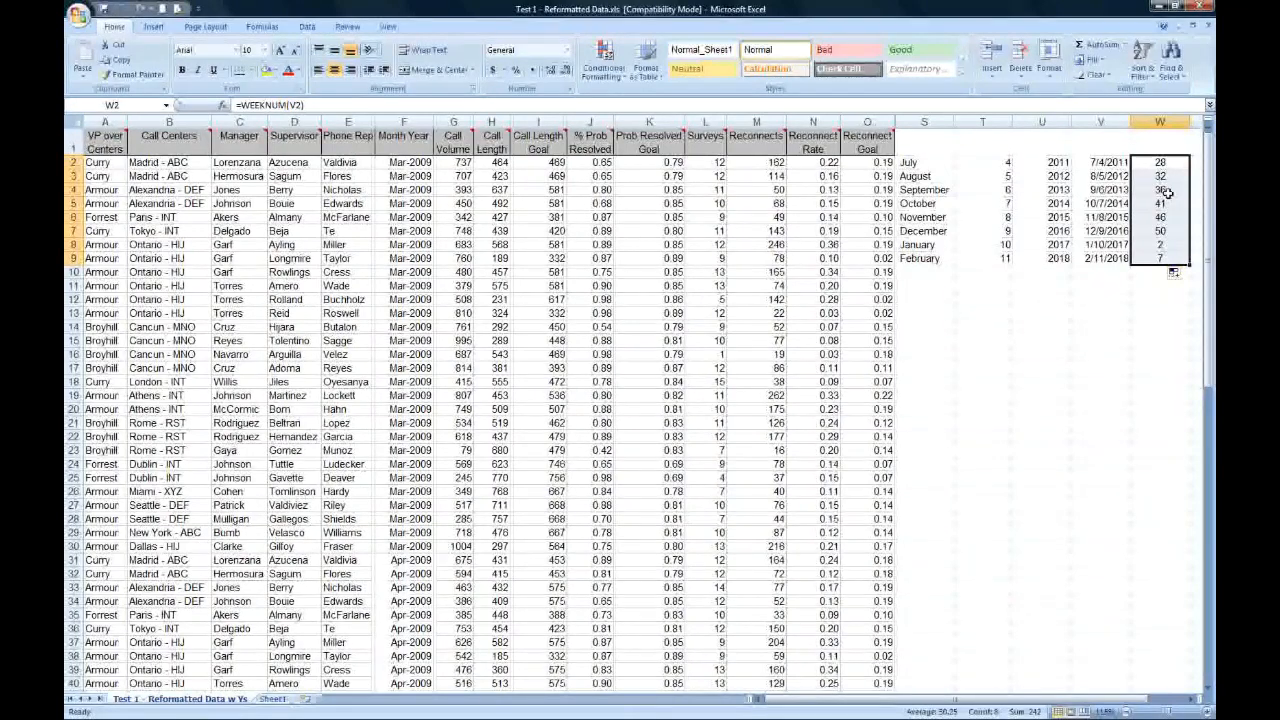
{"action": "left_click", "coordinate": [1162, 163]}
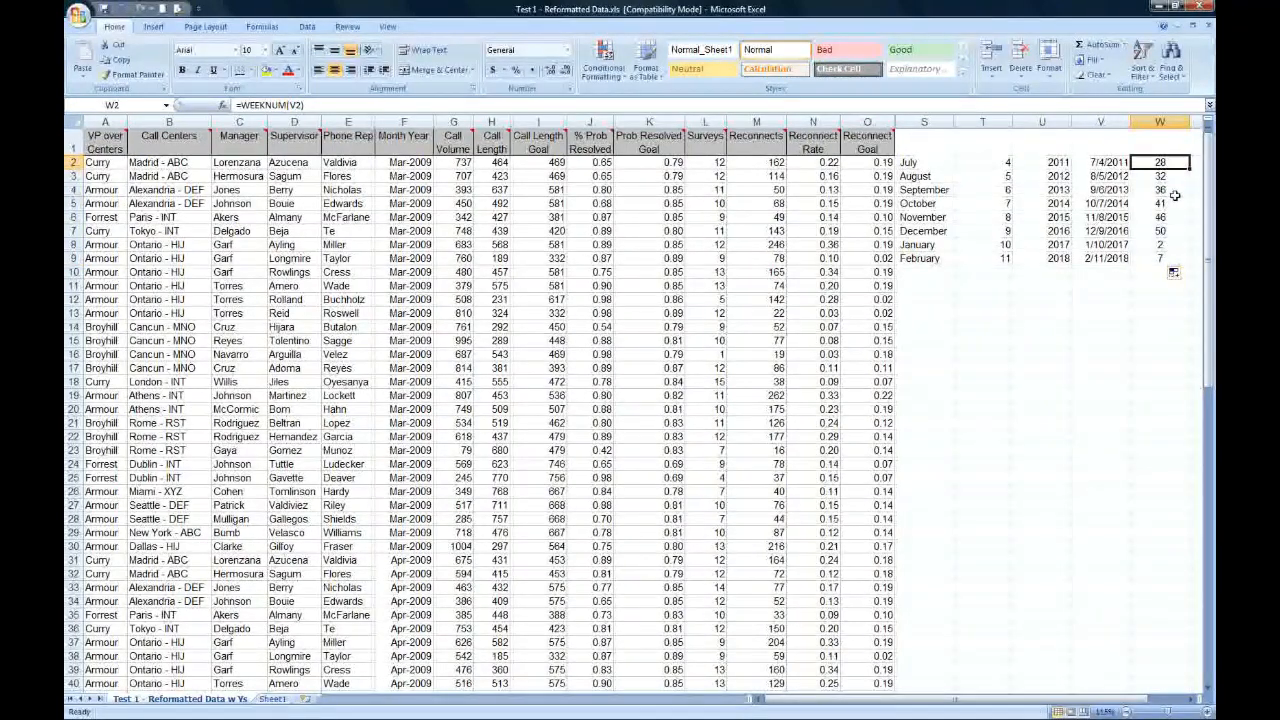
- Replace the W2 formula with the week starting date formula =(V2-(WEEKDAY(V2)))
{"action": "type", "text": "="}
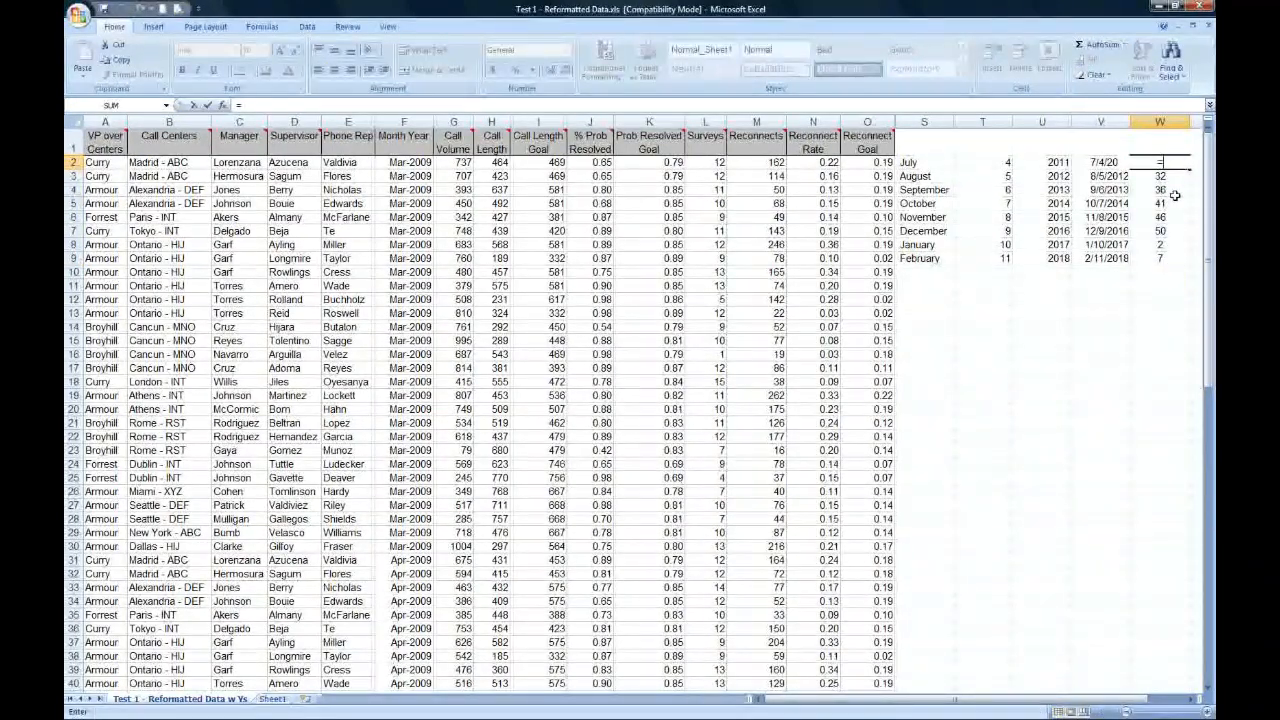
{"action": "left_click", "coordinate": [1112, 163]}
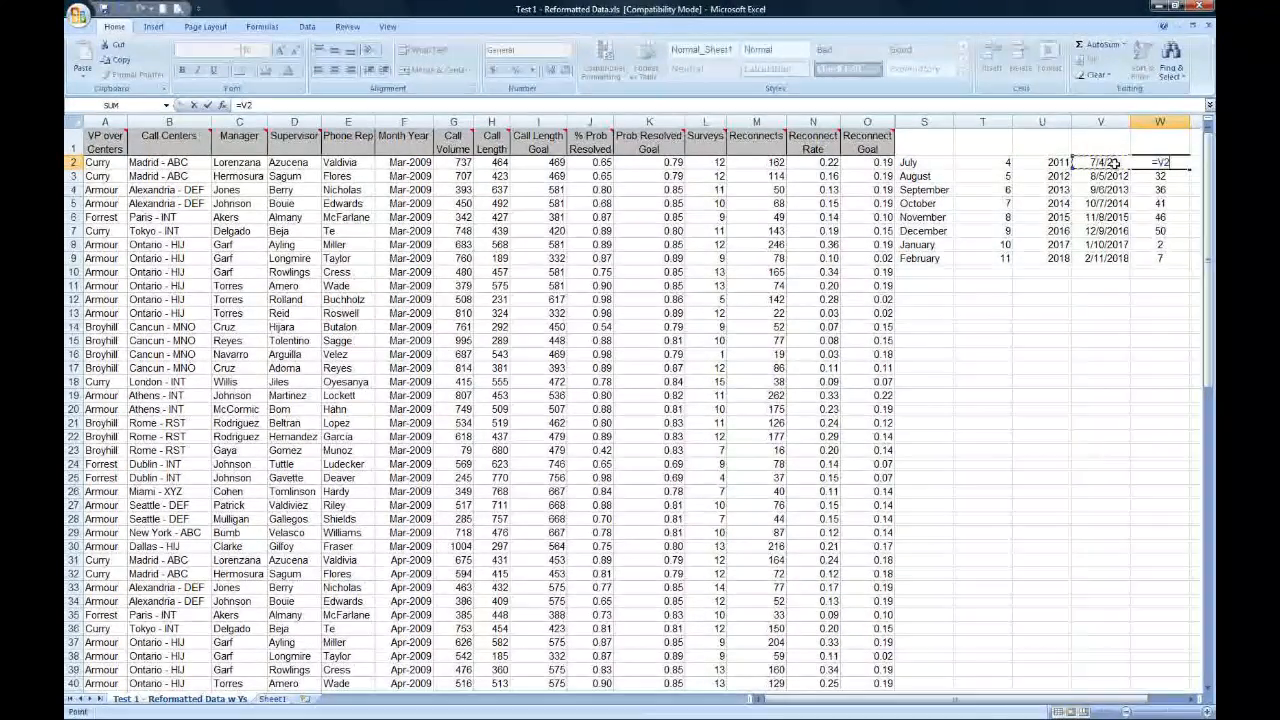
{"action": "key", "text": "BackSpace"}
{"action": "key", "text": "BackSpace"}
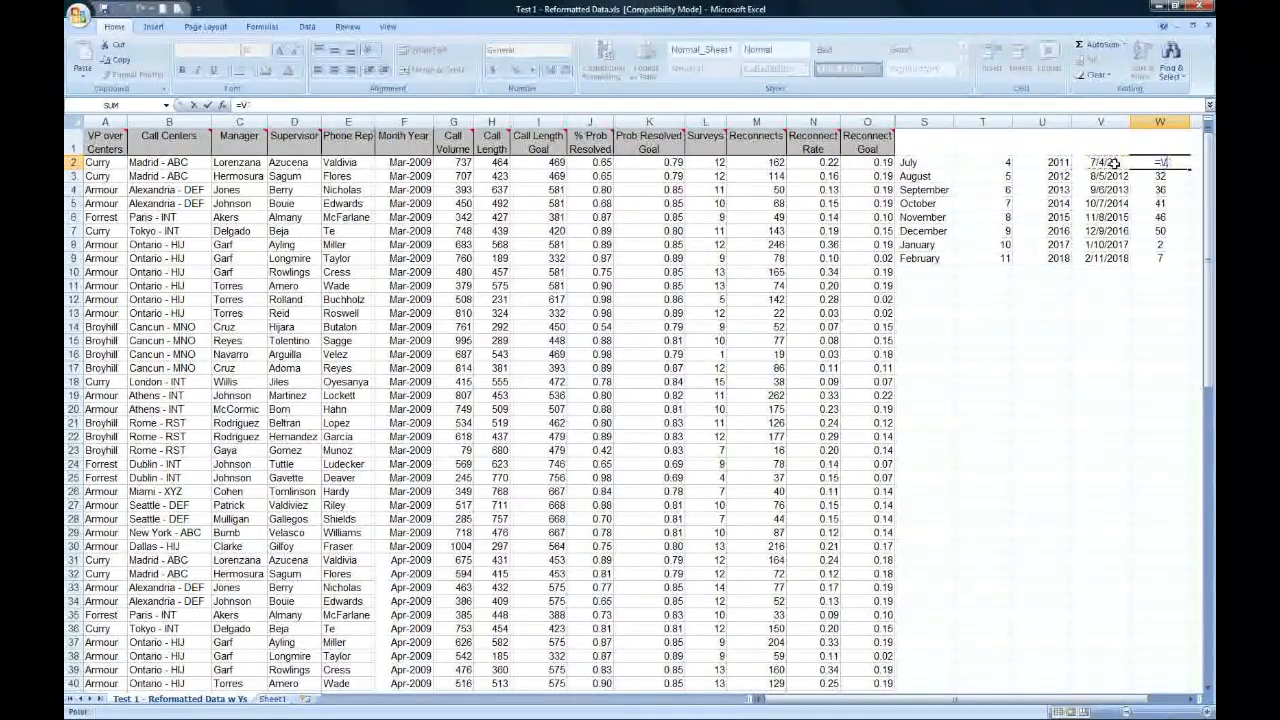
{"action": "type", "text": "()"}
{"action": "left_click", "coordinate": [1113, 163]}
{"action": "type", "text": "-(wee"}
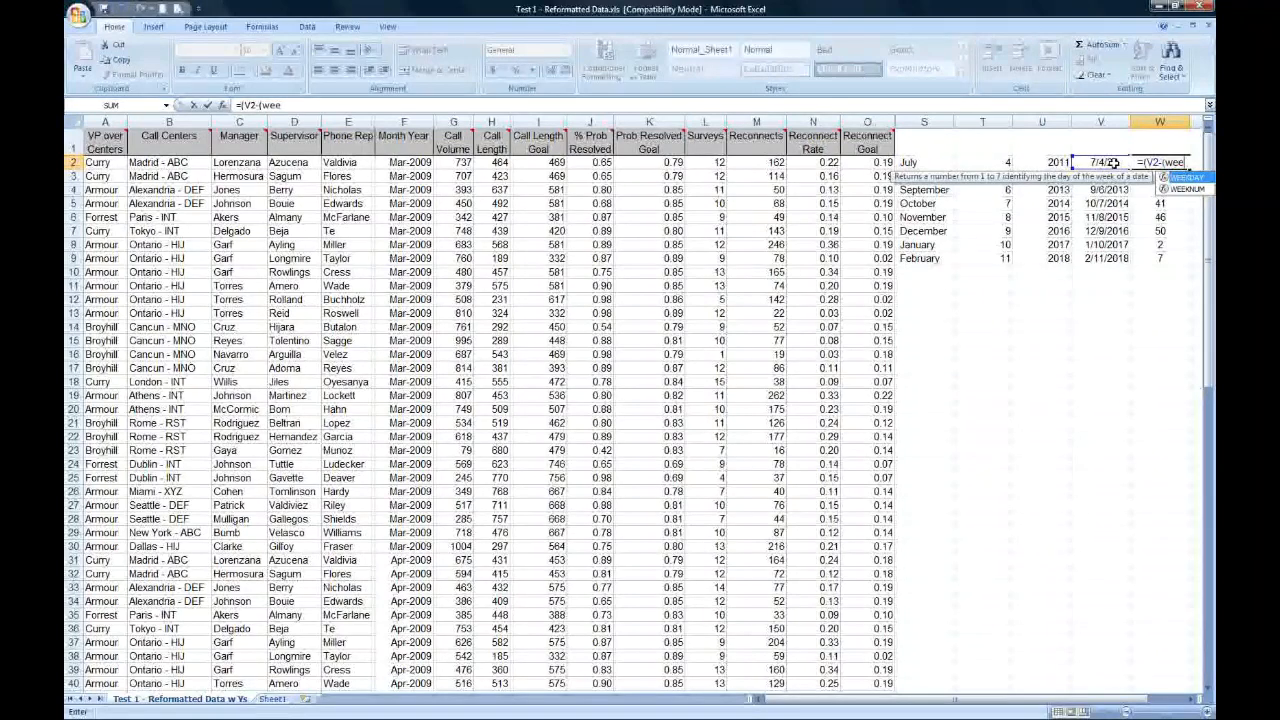
{"action": "key", "text": "Tab"}
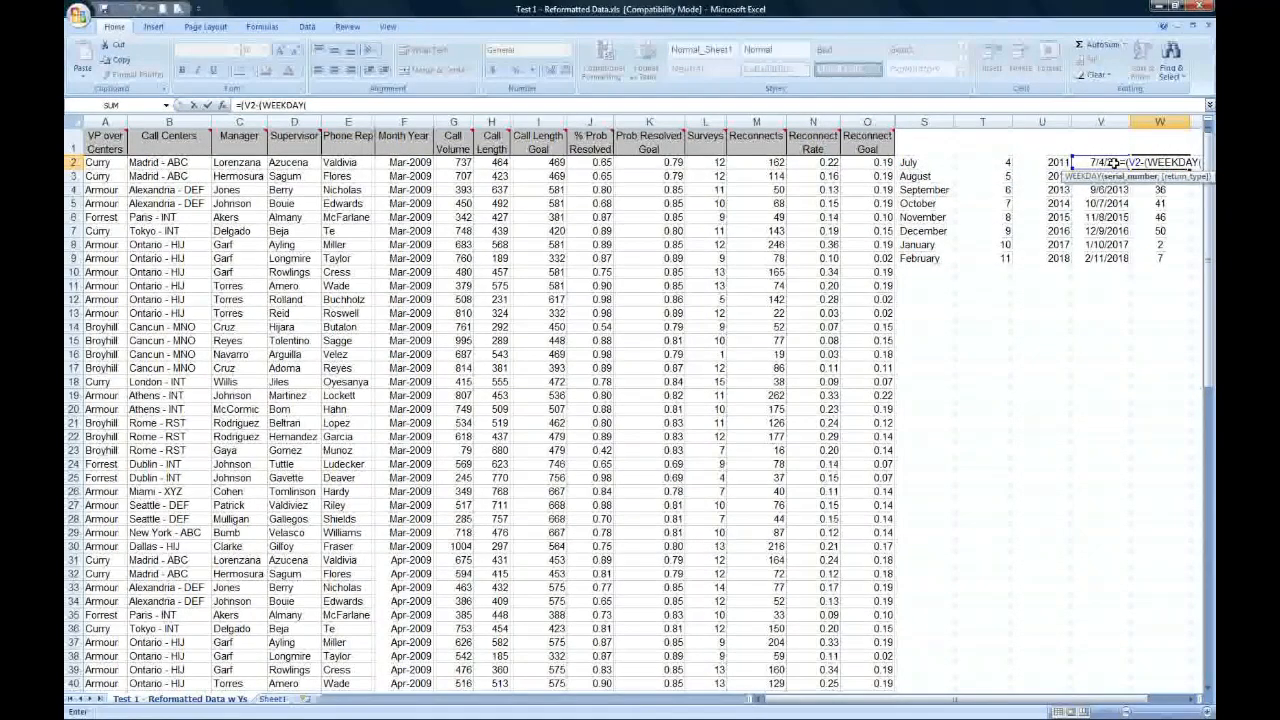
{"action": "left_click", "coordinate": [1110, 162]}
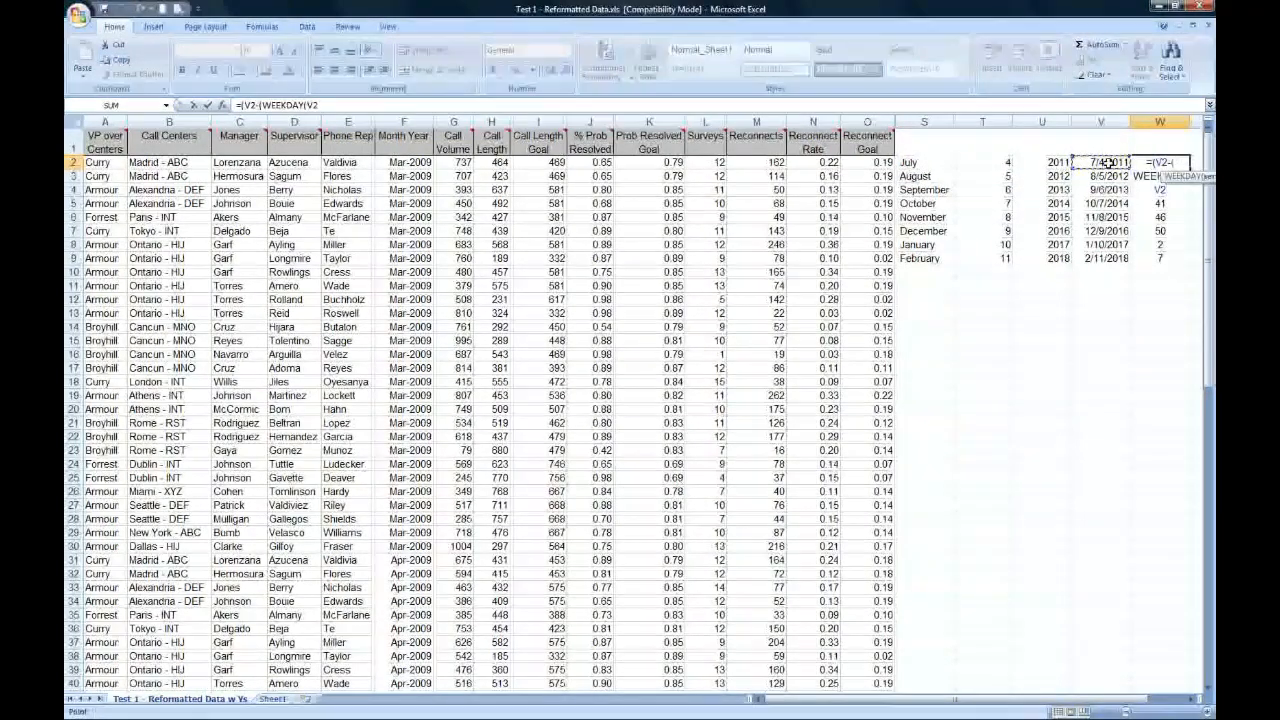
{"action": "type", "text": "))"}
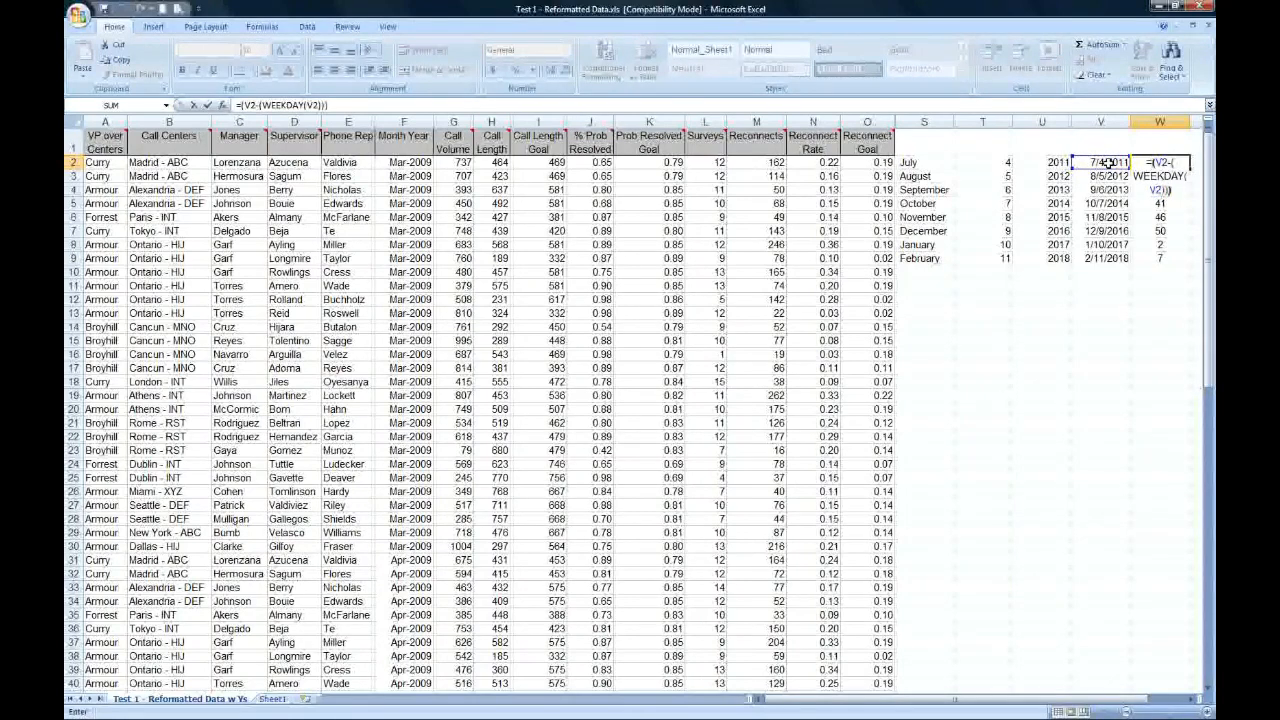
{"action": "key", "text": "ctrl+Return"}
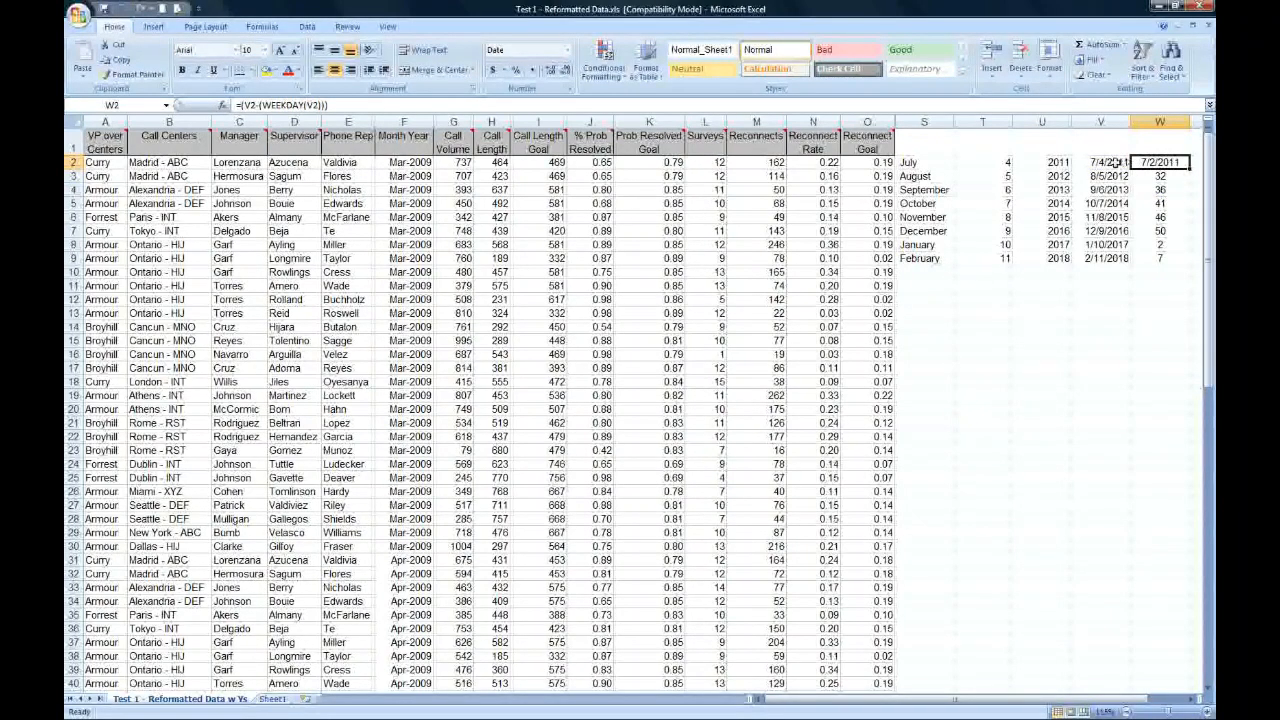
- Fill the week starting date formula from W2 down to W9 and compare it with the dates in column V
{"action": "left_click", "coordinate": [1113, 162]}
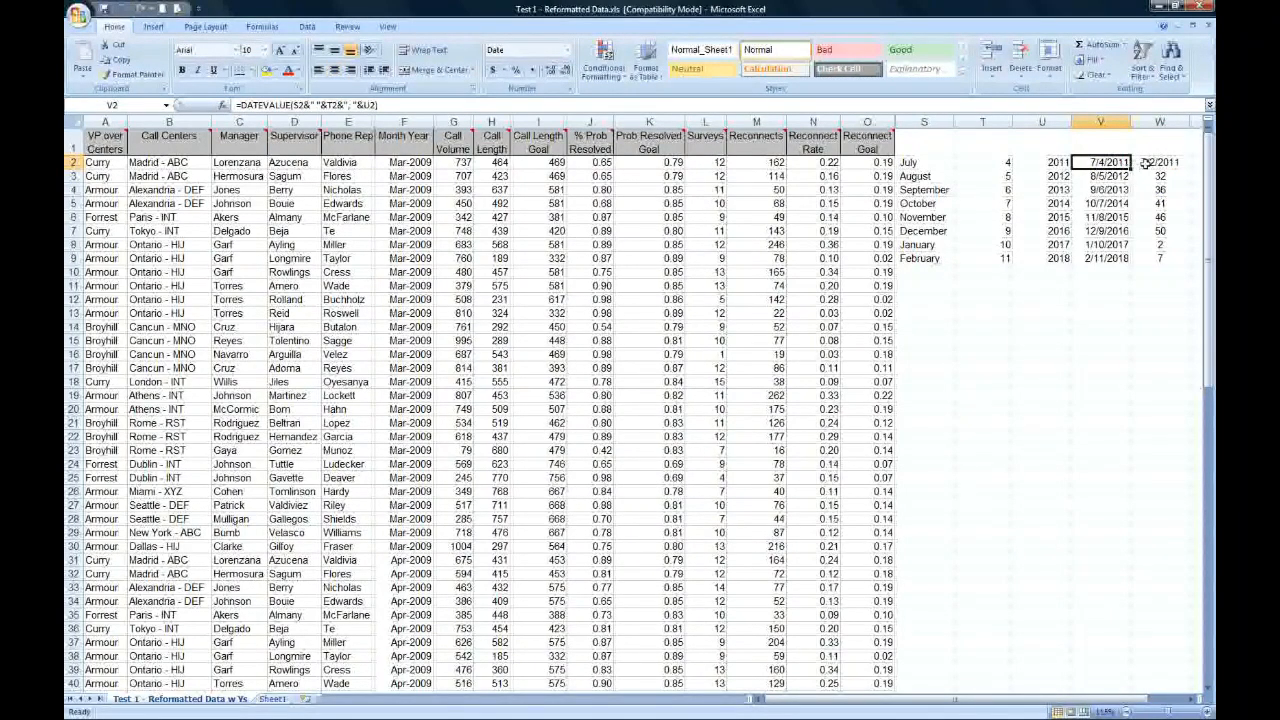
{"action": "left_click", "coordinate": [1156, 162]}
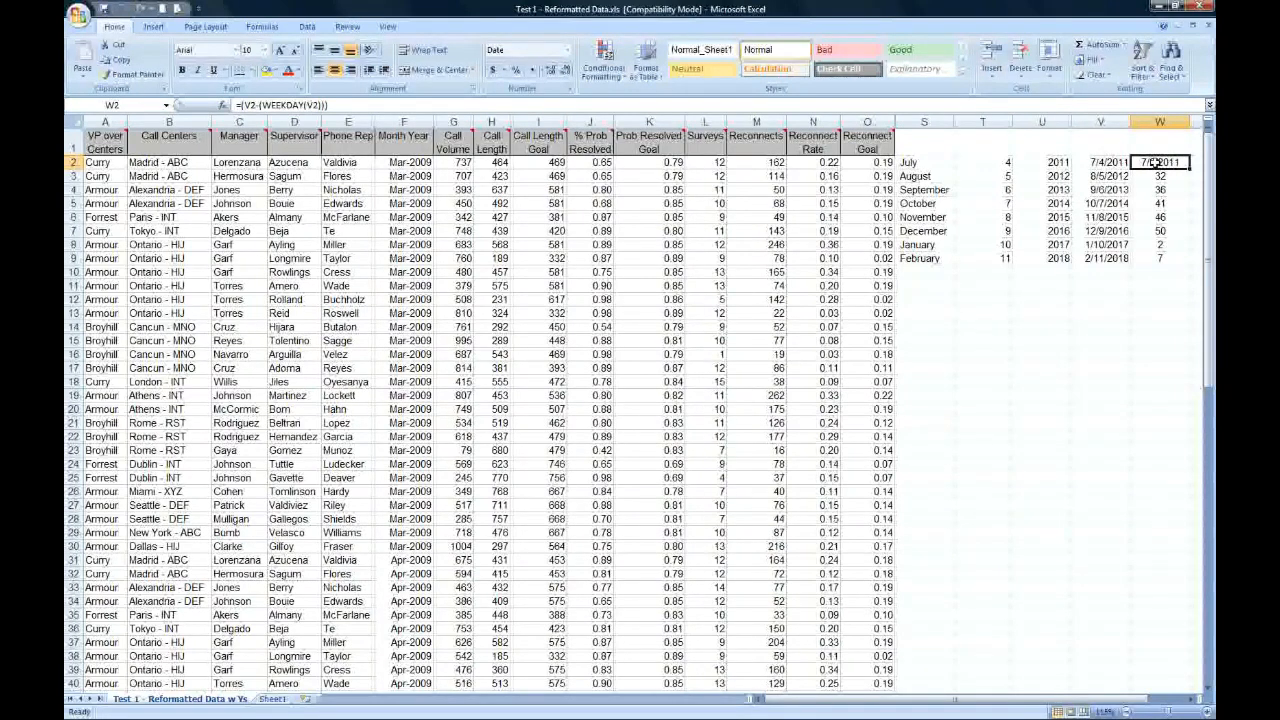
{"action": "left_click_drag", "start_coordinate": [1190, 168], "coordinate": [1189, 260]}
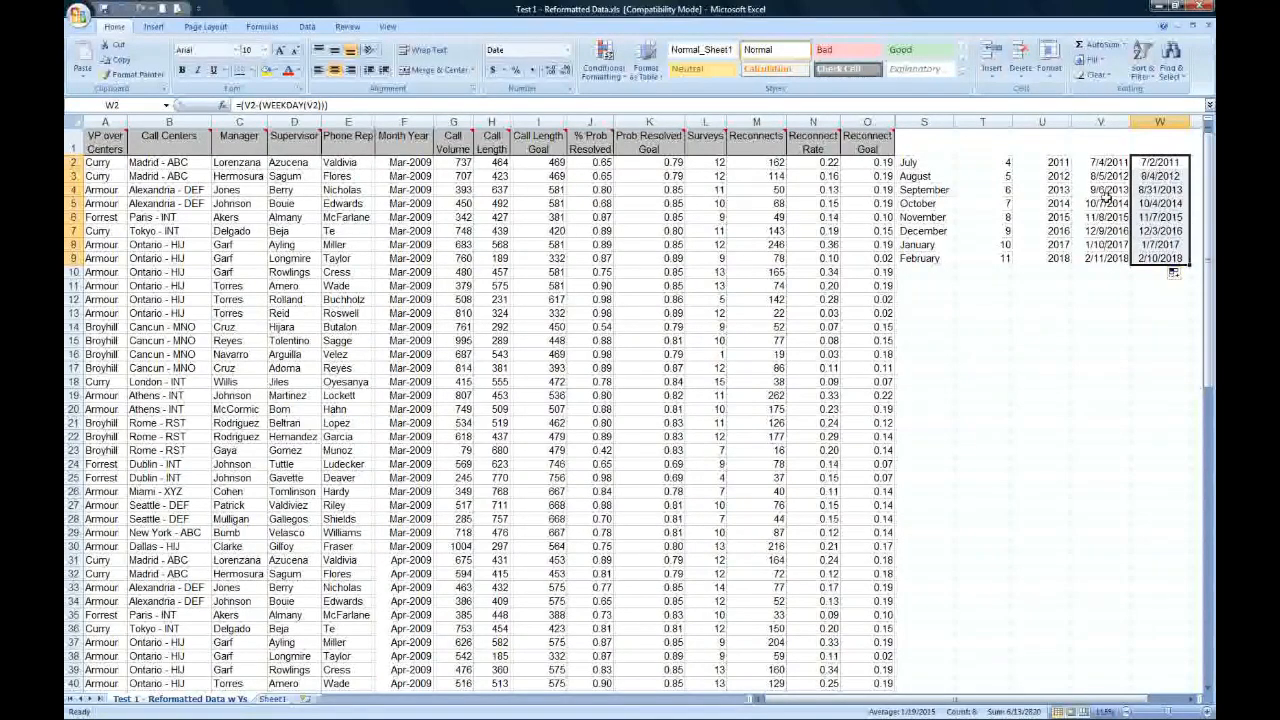
{"action": "left_click_drag", "start_coordinate": [1108, 180], "coordinate": [1108, 230]}
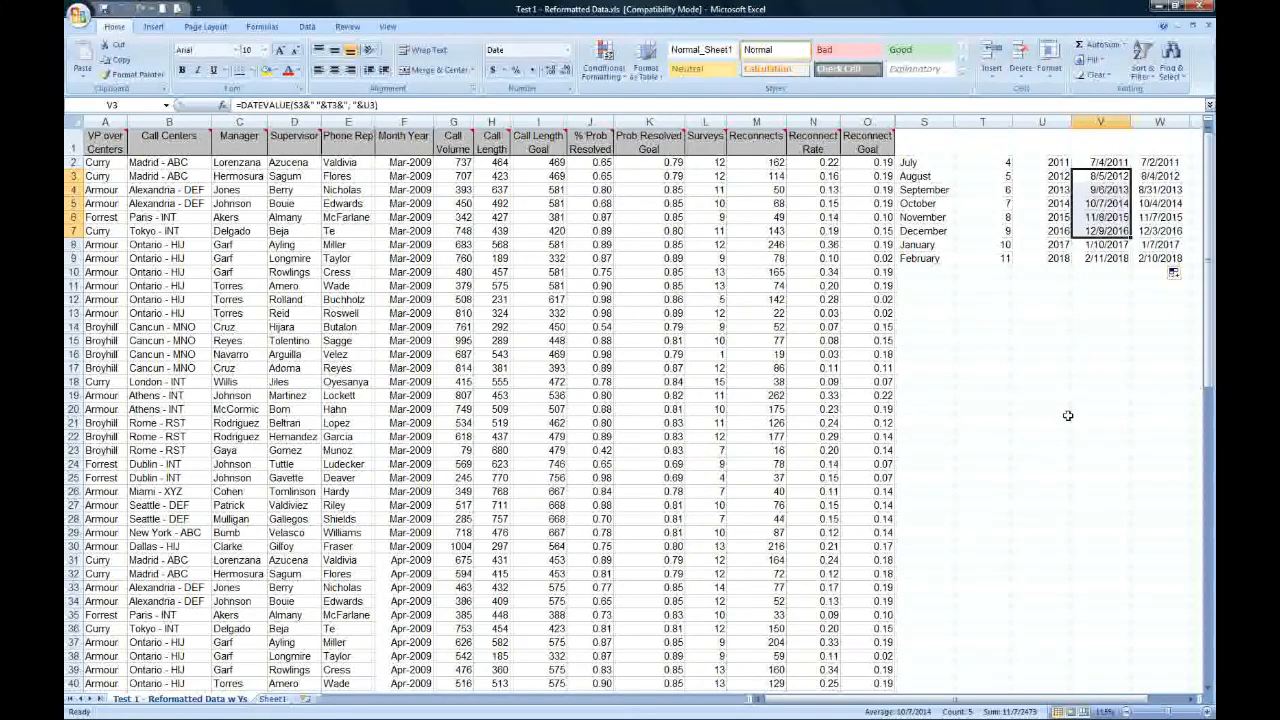
- Replace the date in V3 with 7/5/2011 to test the week starting date formula
{"action": "left_click", "coordinate": [1155, 162]}
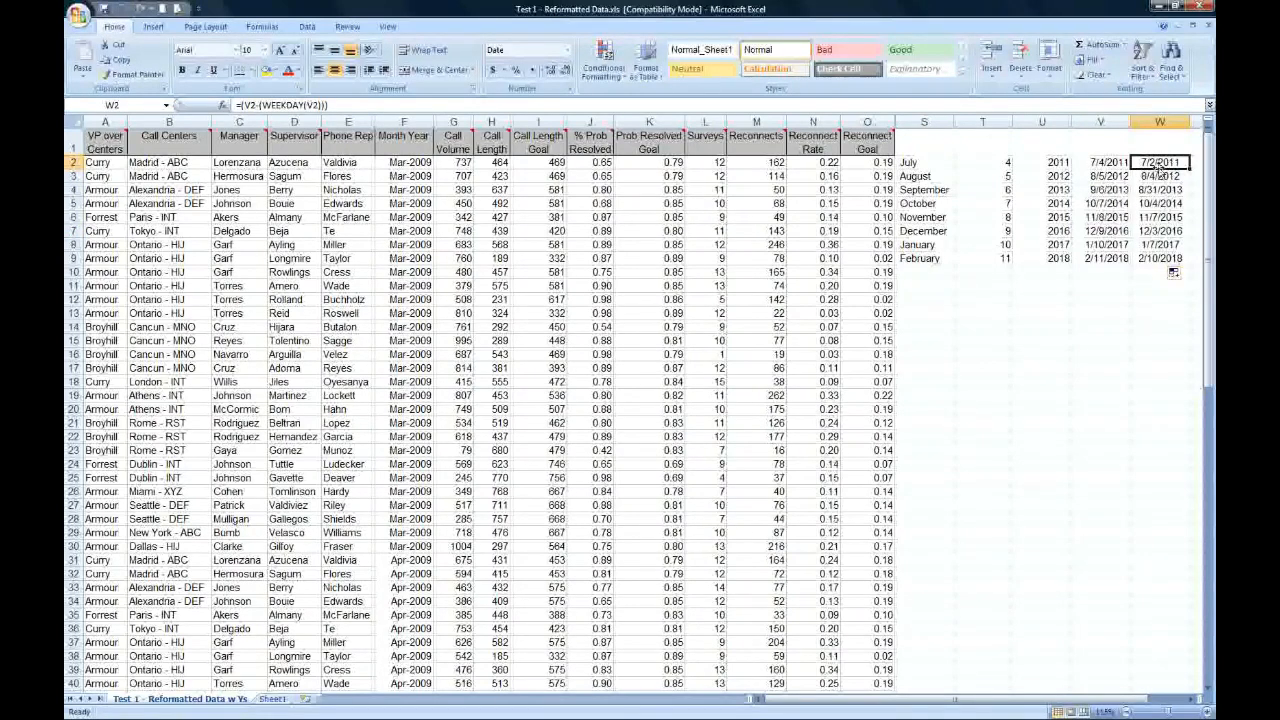
{"action": "left_click", "coordinate": [1112, 162]}
{"action": "left_click", "coordinate": [1112, 177]}
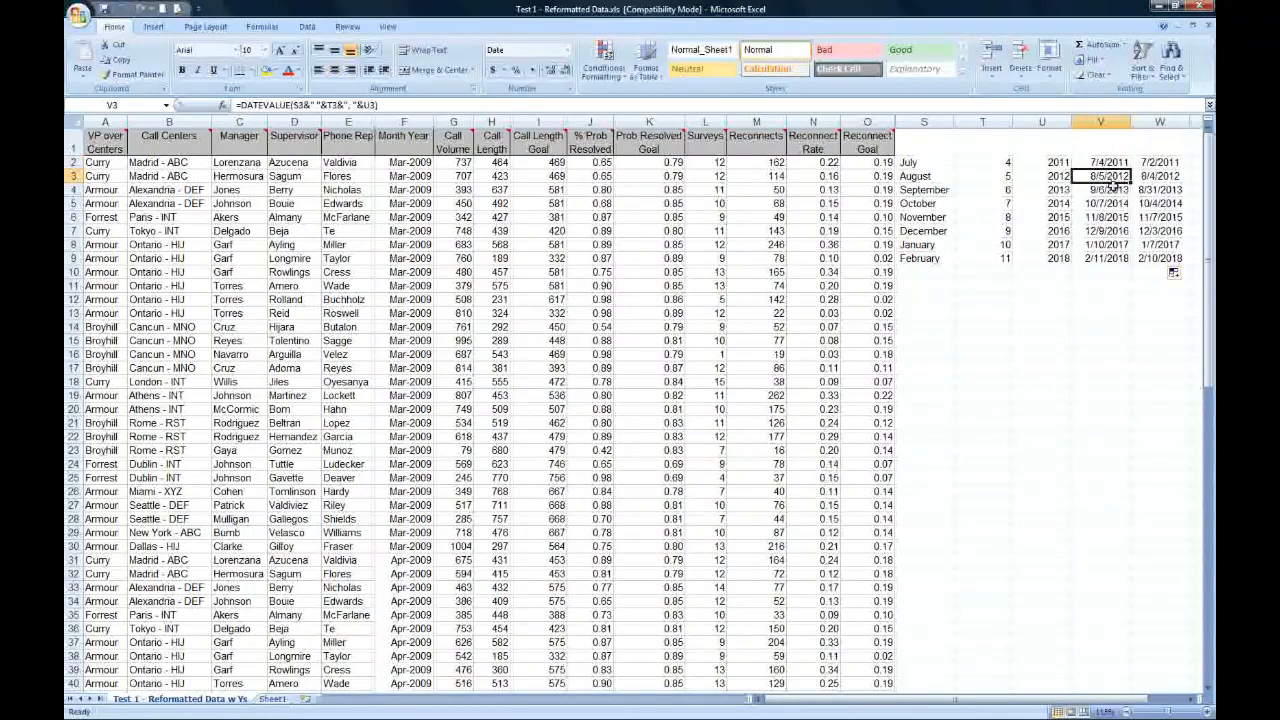
{"action": "key", "text": "alt"}
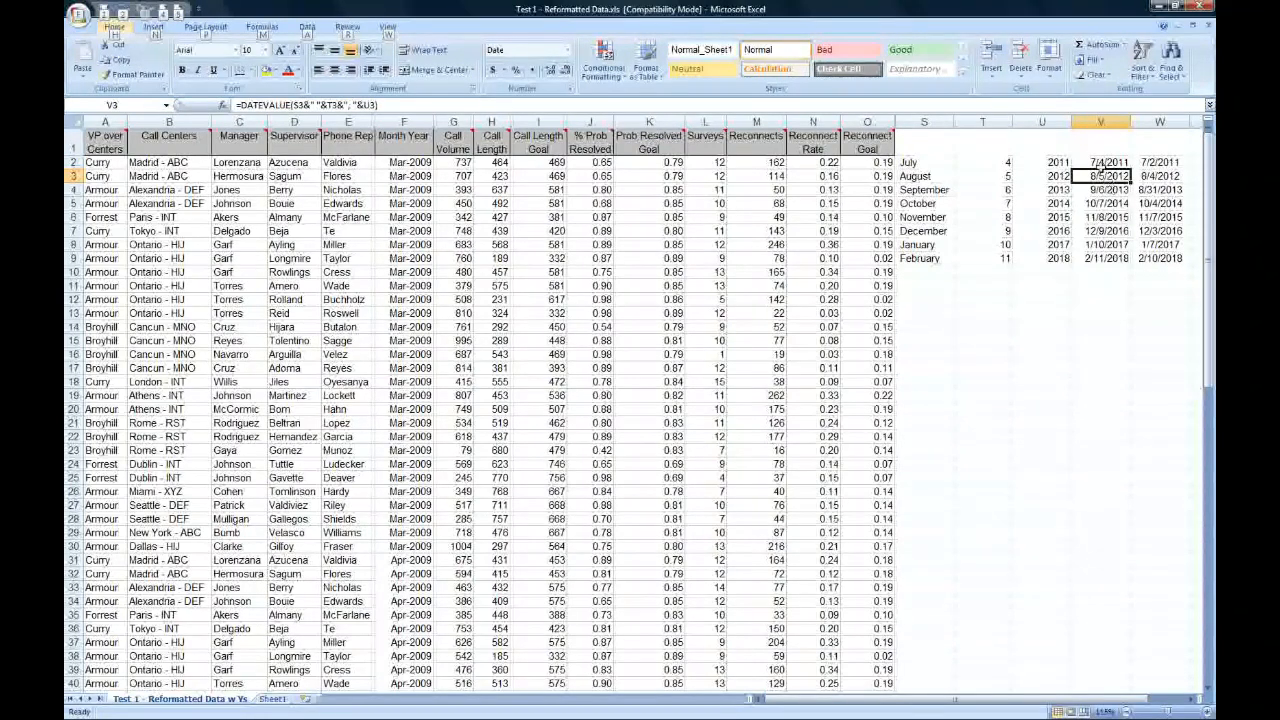
{"action": "key", "text": "alt"}
{"action": "key", "text": "F2"}
{"action": "key", "text": "Right"}
{"action": "key", "text": "Right"}
{"action": "key", "text": "Right"}
{"action": "key", "text": "Return"}
{"action": "left_click", "coordinate": [1103, 176]}
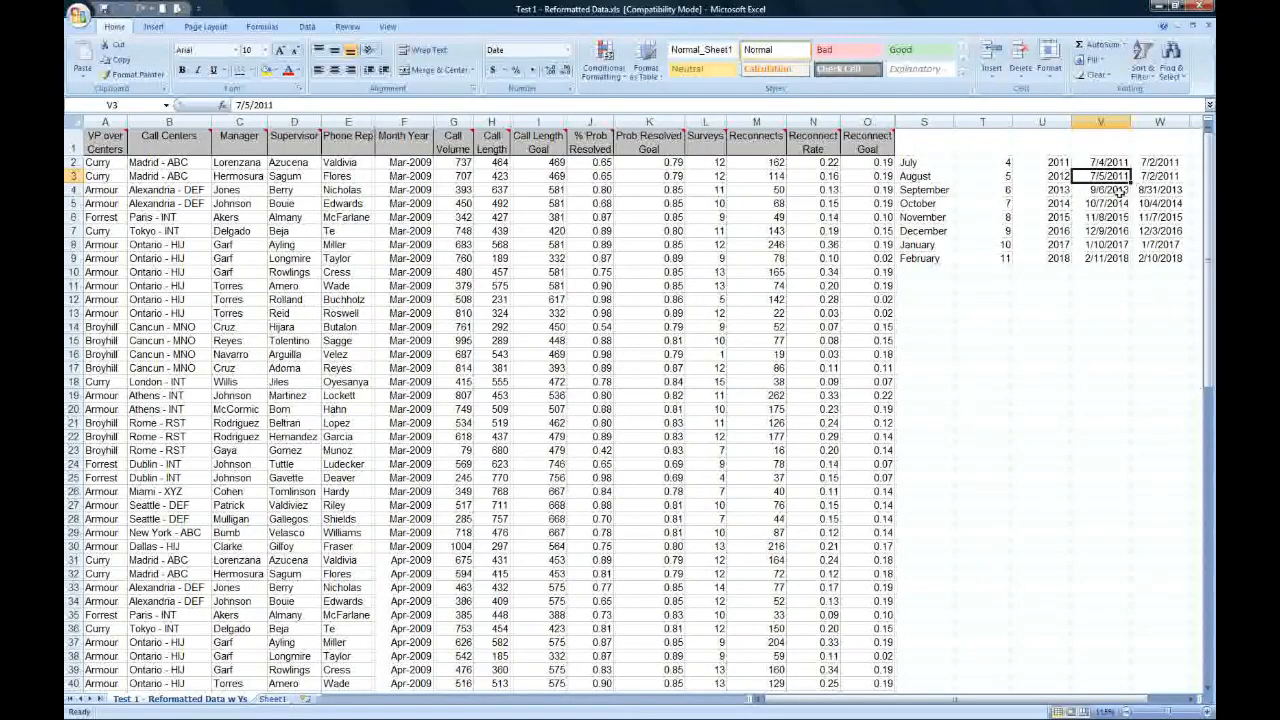
- Replace the date in V4 with 7/7/2011 and check the week starting date in W4
{"action": "left_click", "coordinate": [1118, 190]}
{"action": "key", "text": "F2"}
{"action": "key", "text": "F4"}
{"action": "key", "text": "F4"}
{"action": "key", "text": "F4"}
{"action": "key", "text": "Return"}
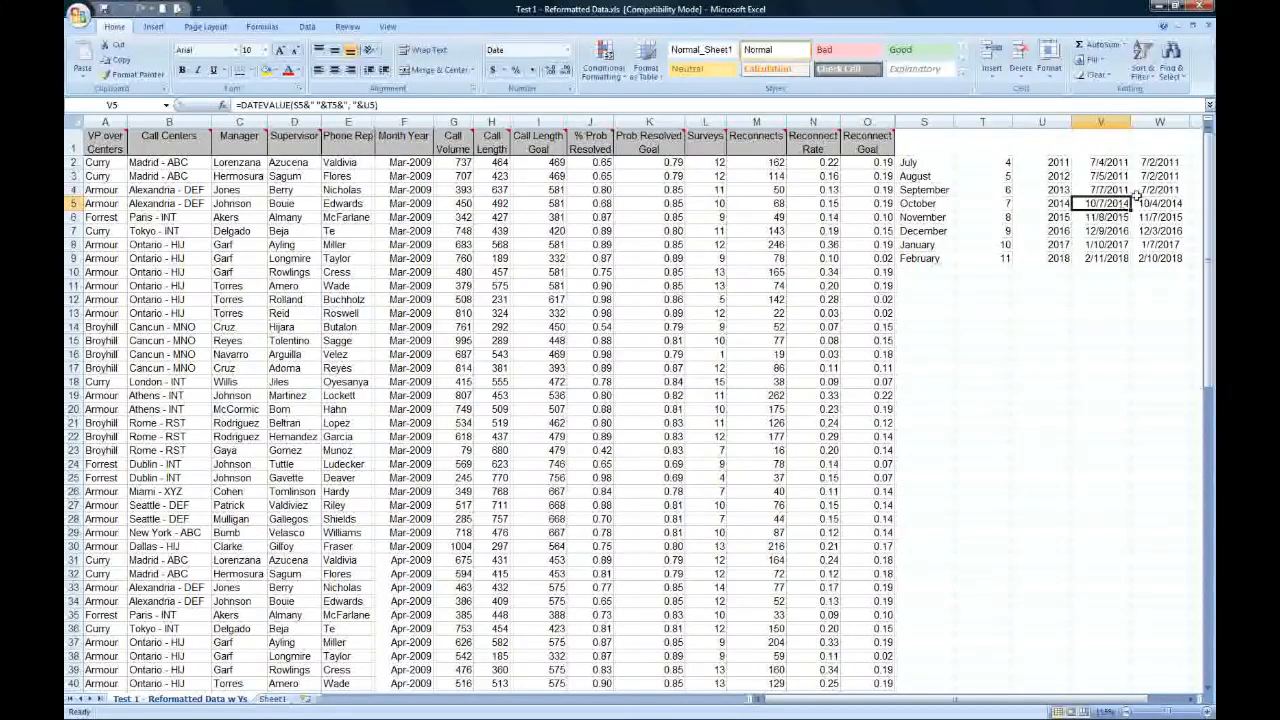
{"action": "left_click", "coordinate": [1158, 190]}
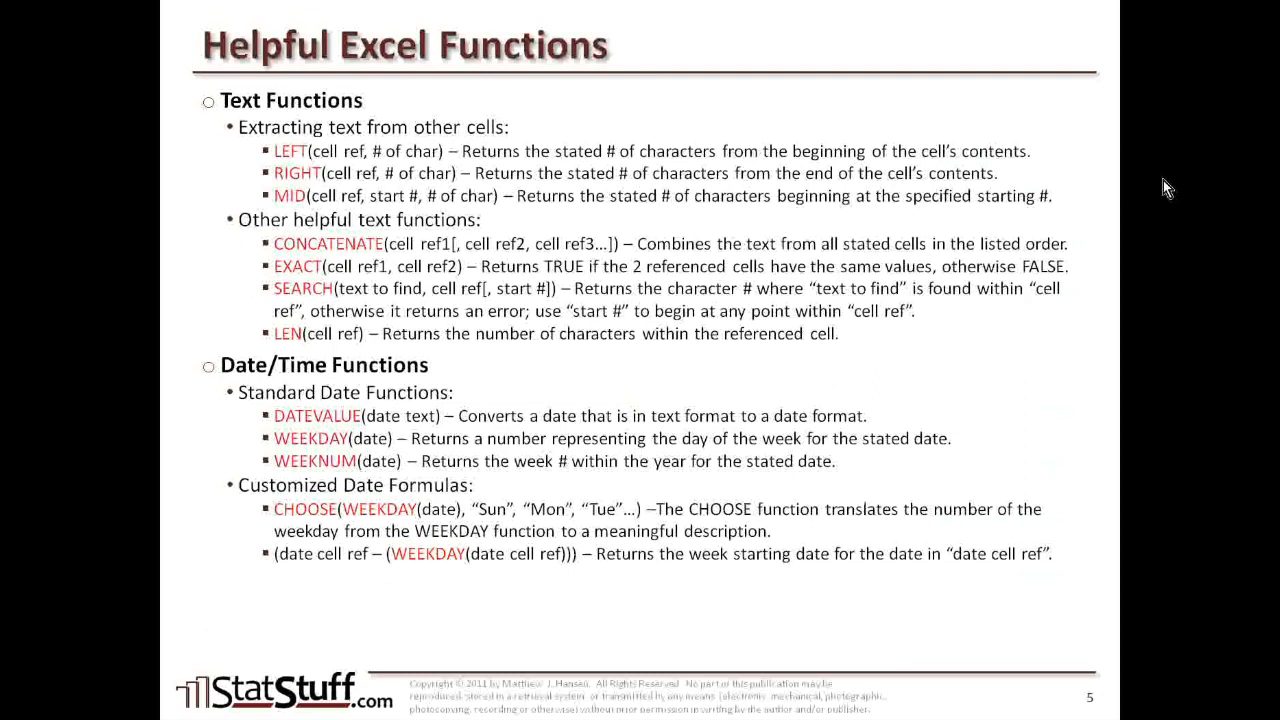
- Advance the presentation to the Lookup and Logical Functions slide, reveal the COUNT, COUNTA and COUNTIF descriptions, and return to the Excel workbook
{"action": "left_click", "coordinate": [1163, 180]}
{"action": "key", "text": "Right"}
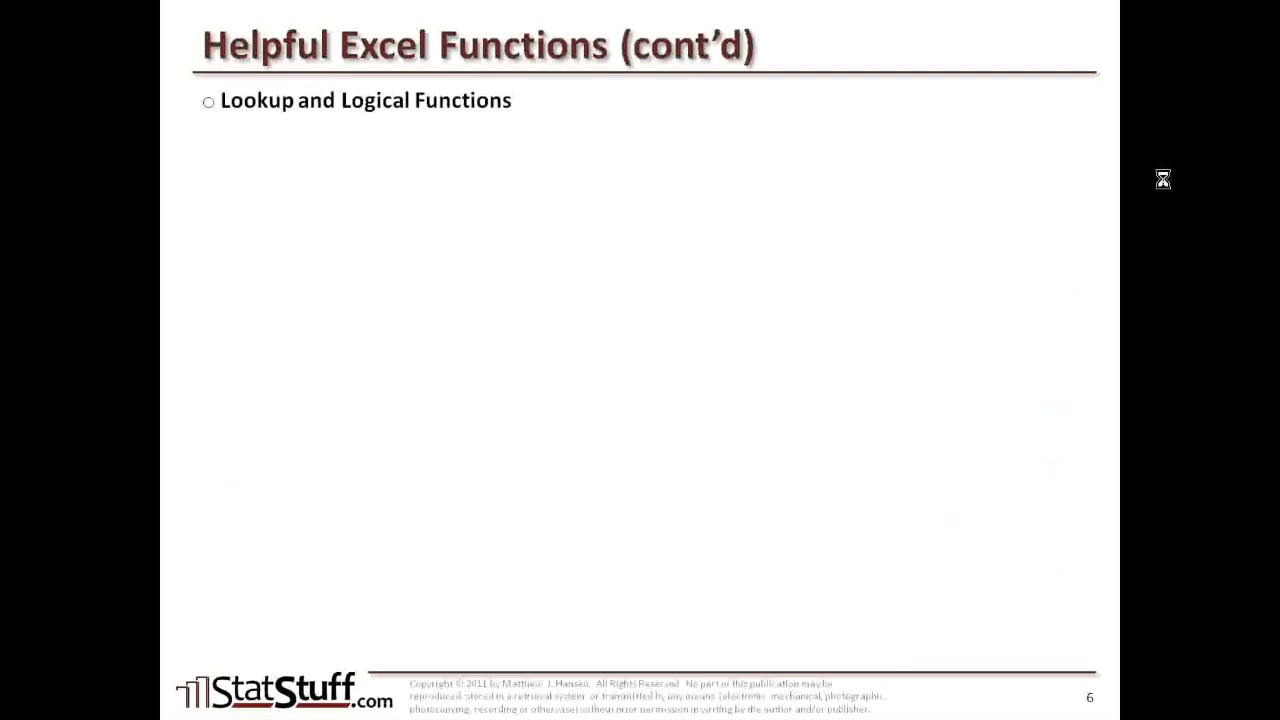
{"action": "key", "text": "Right"}
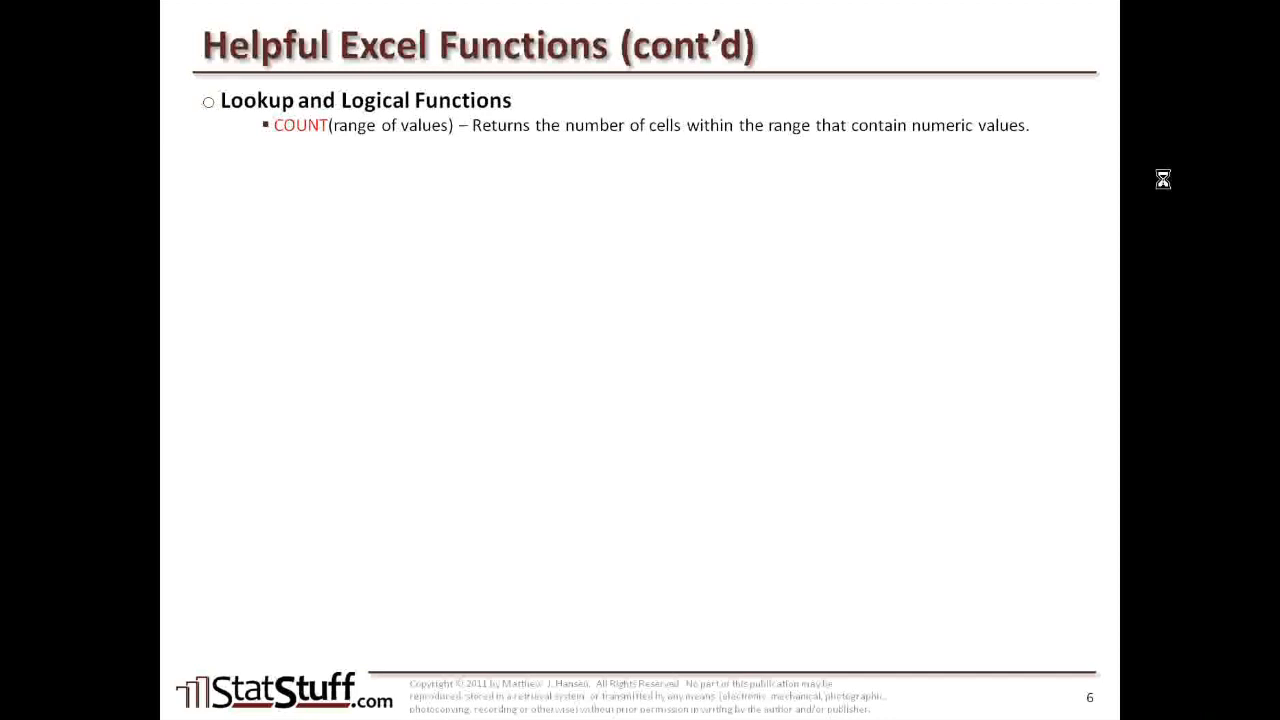
{"action": "key", "text": "Right"}
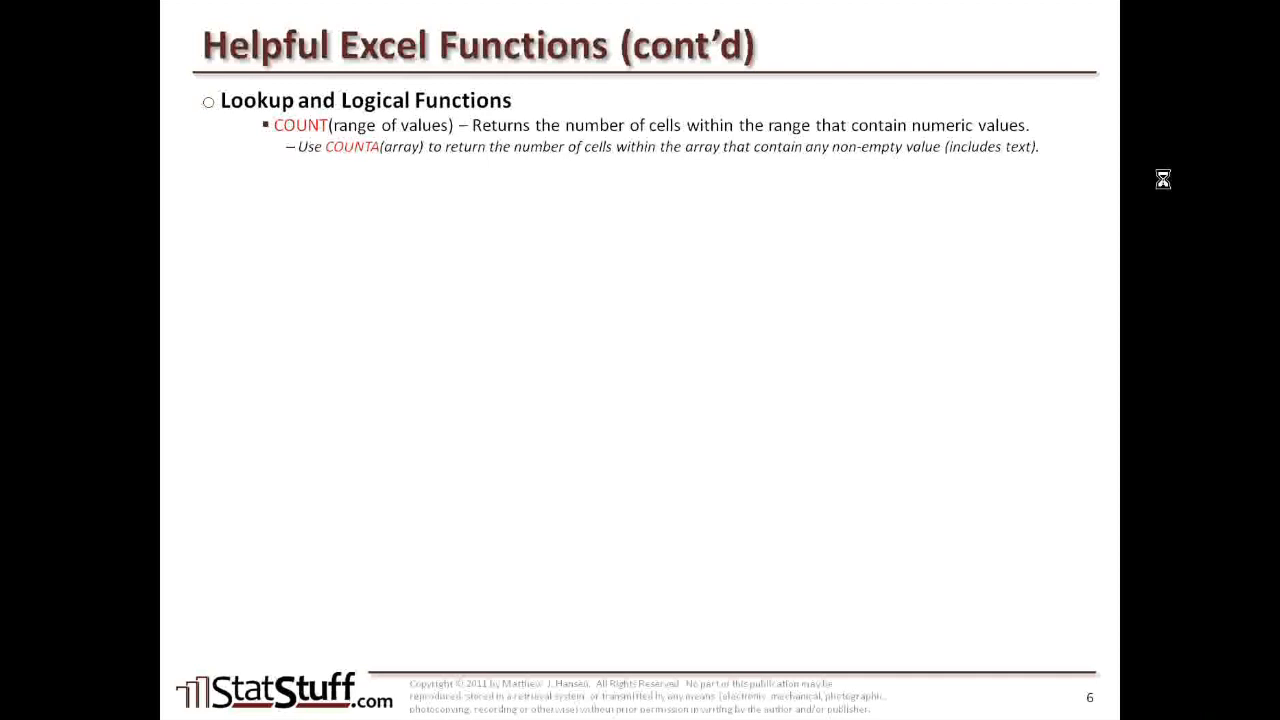
{"action": "key", "text": "Right"}
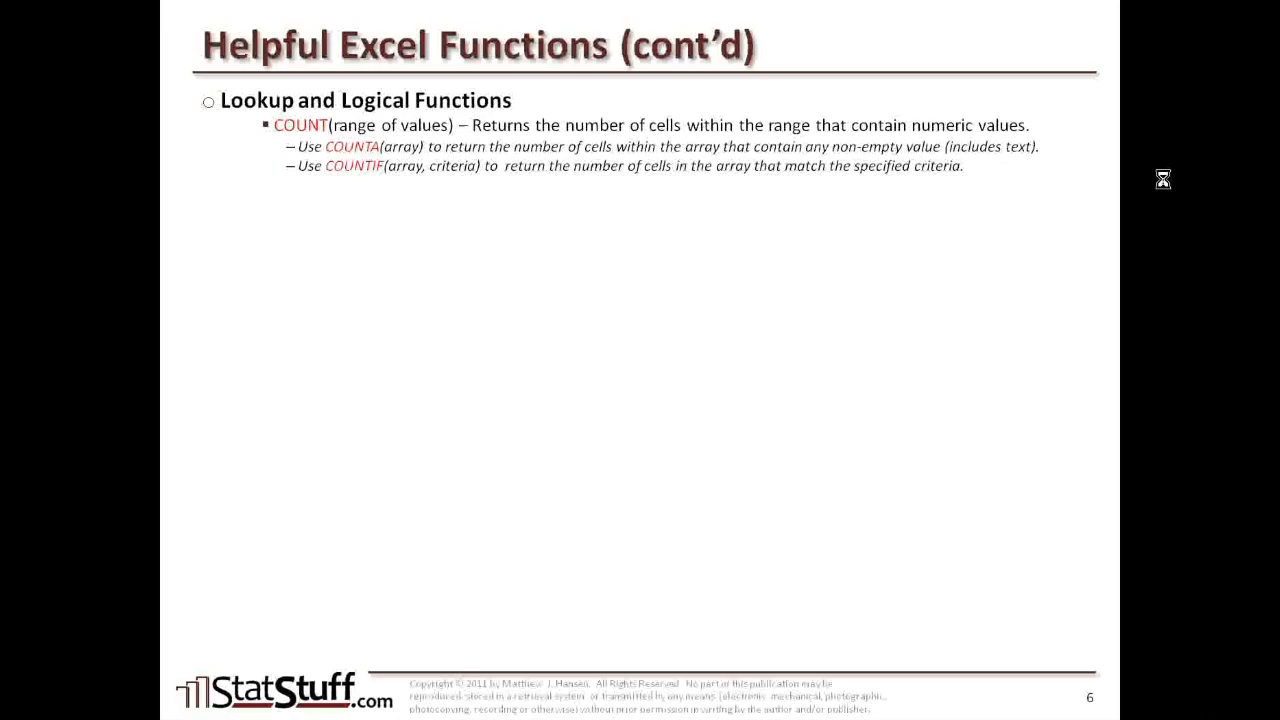
{"action": "key", "text": "alt+Tab"}
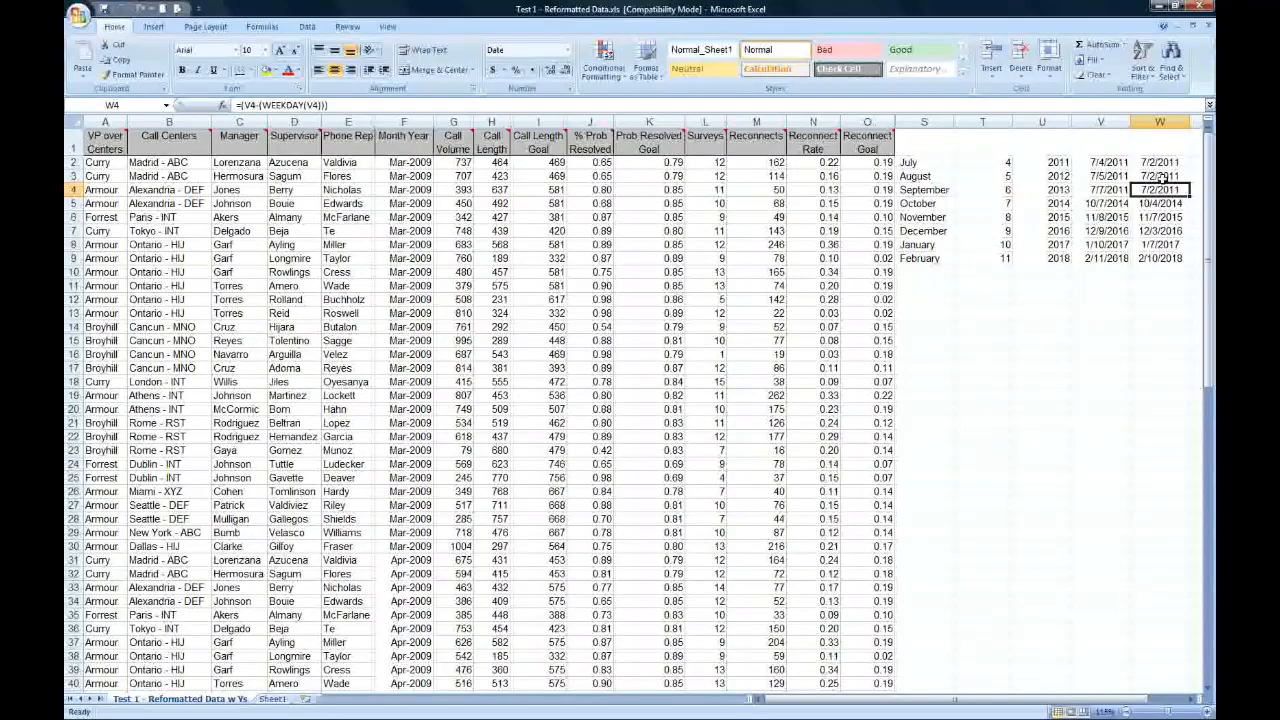
- Clear the date examples from S2:W10 and select cell S2
{"action": "left_click_drag", "start_coordinate": [945, 162], "coordinate": [1151, 265]}
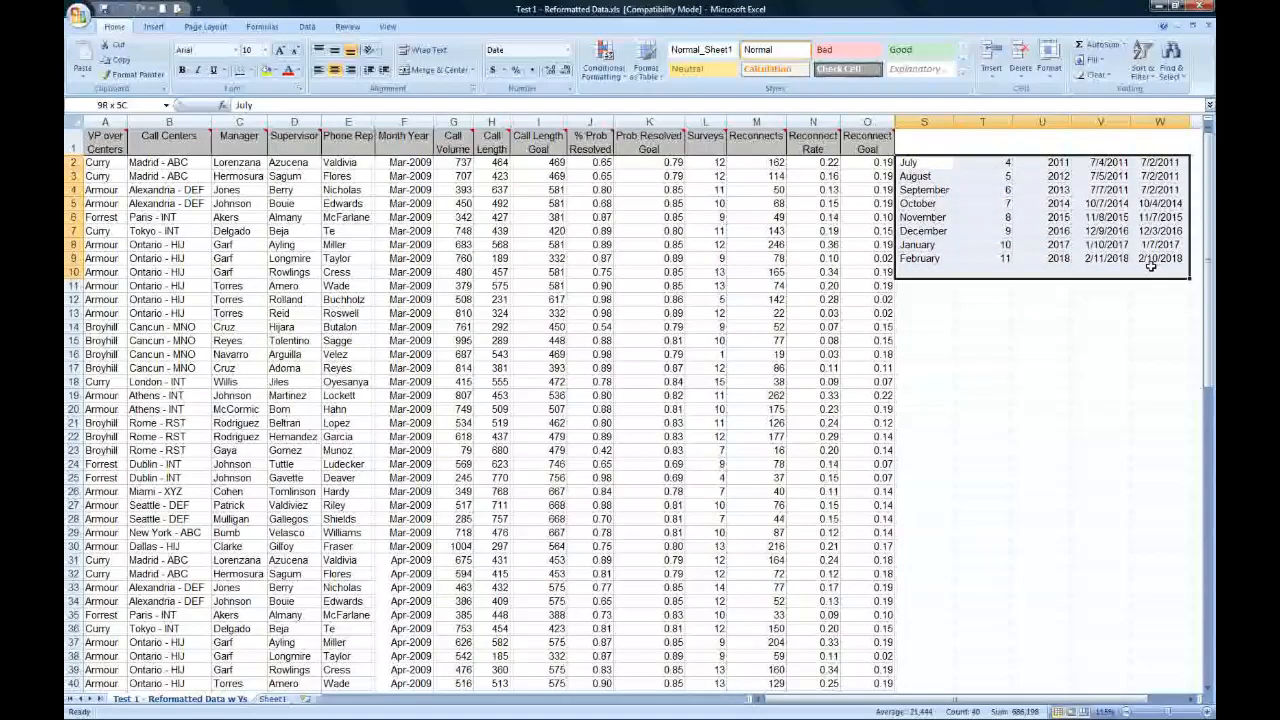
{"action": "key", "text": "Delete"}
{"action": "key", "text": "Up"}
{"action": "key", "text": "Down"}
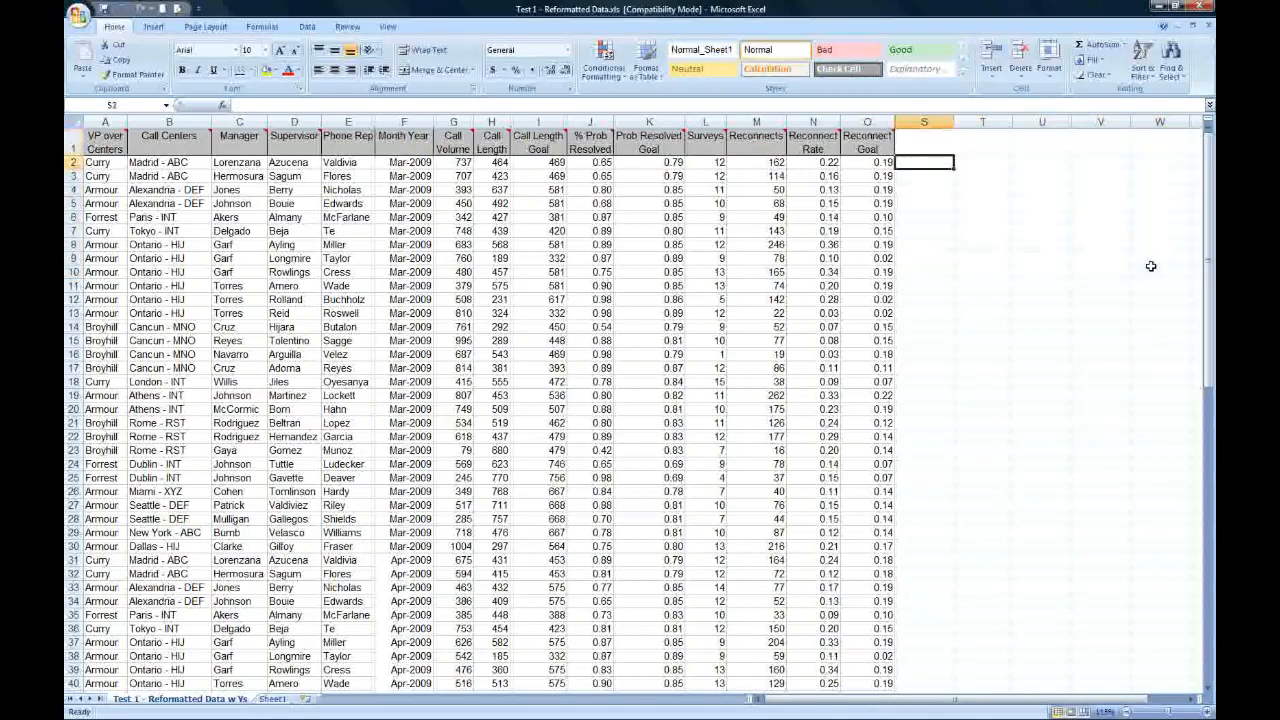
- Count the numeric Call Volume values in S2 with =COUNT(G2:G32)
{"action": "type", "text": "=count("}
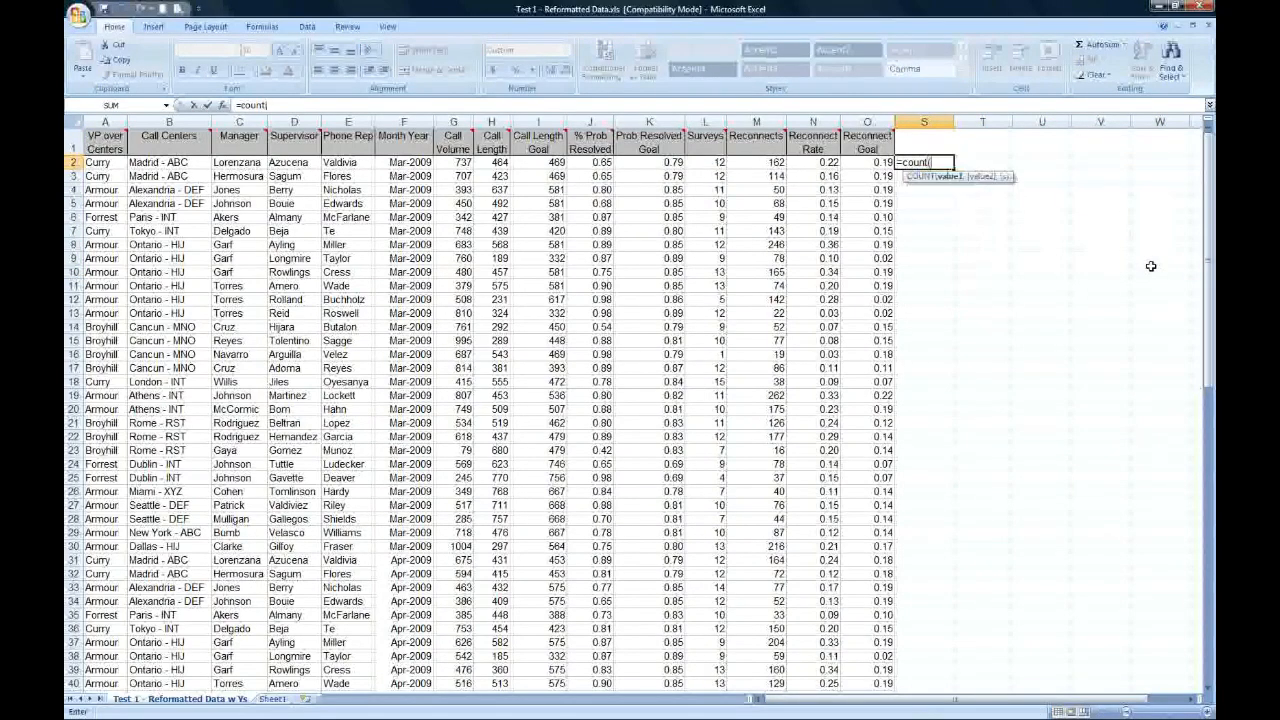
{"action": "left_click_drag", "start_coordinate": [458, 162], "coordinate": [451, 570]}
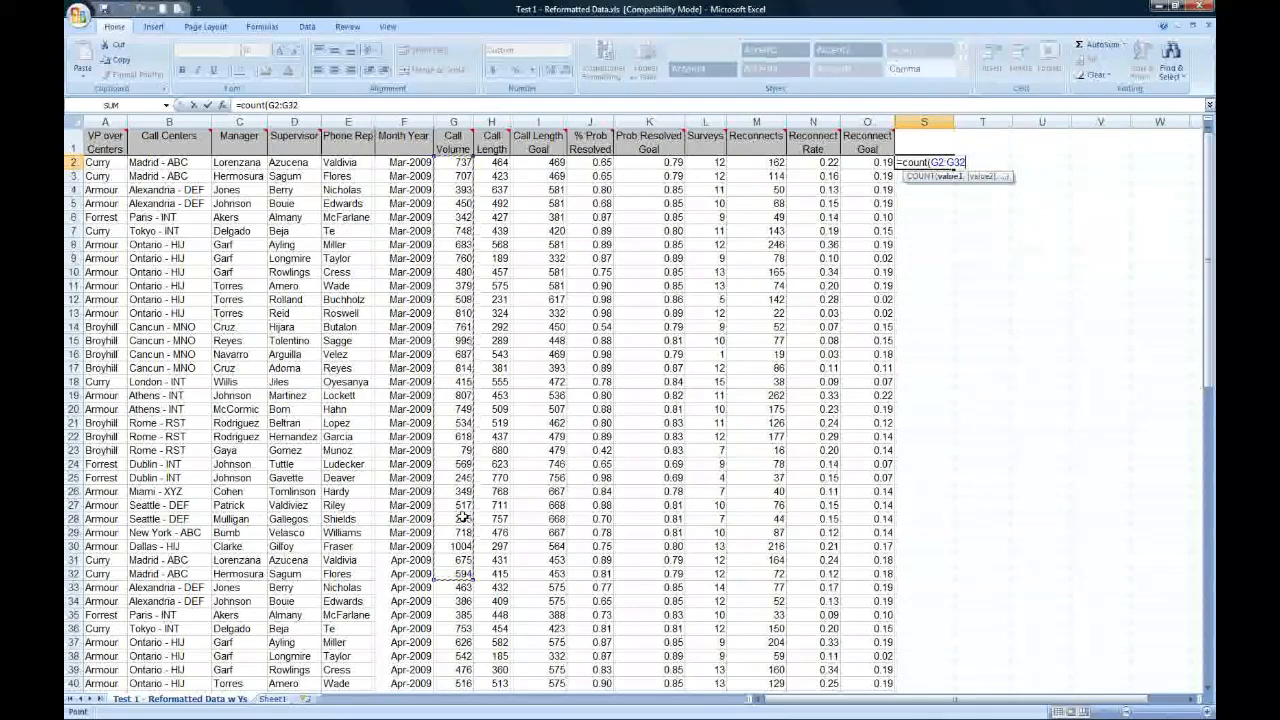
{"action": "key", "text": "Return"}
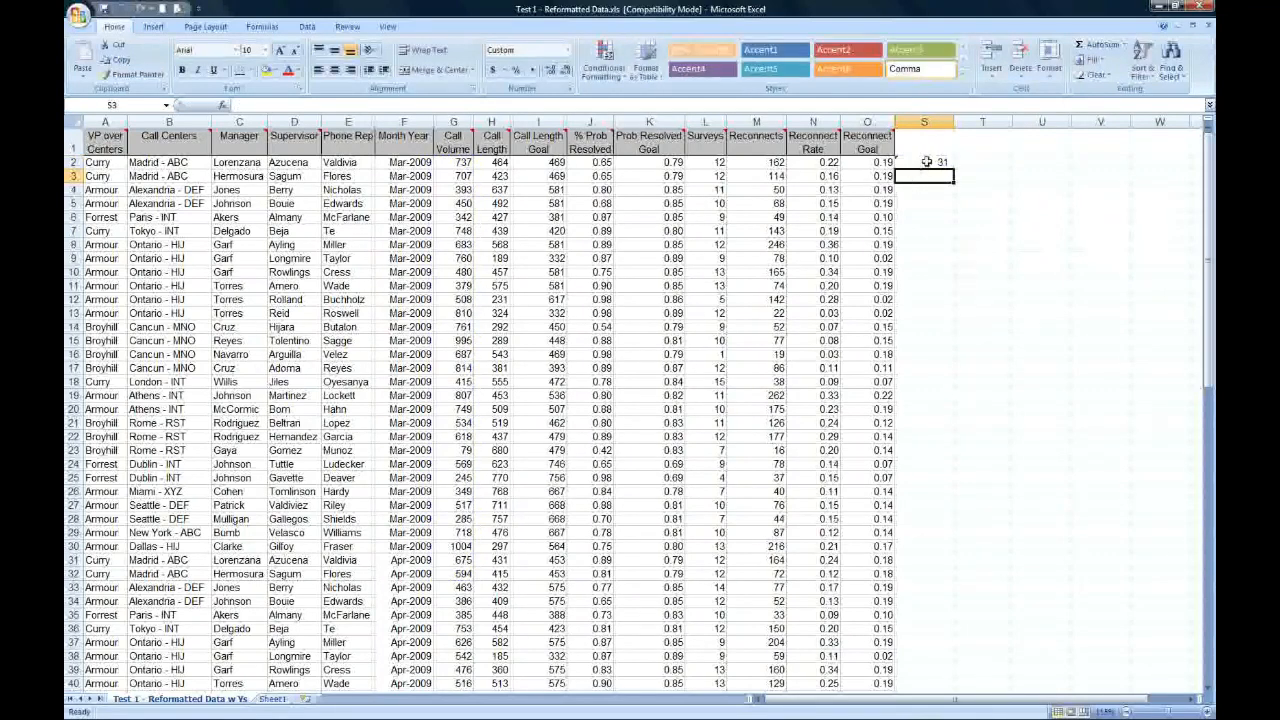
{"action": "left_click", "coordinate": [927, 161]}
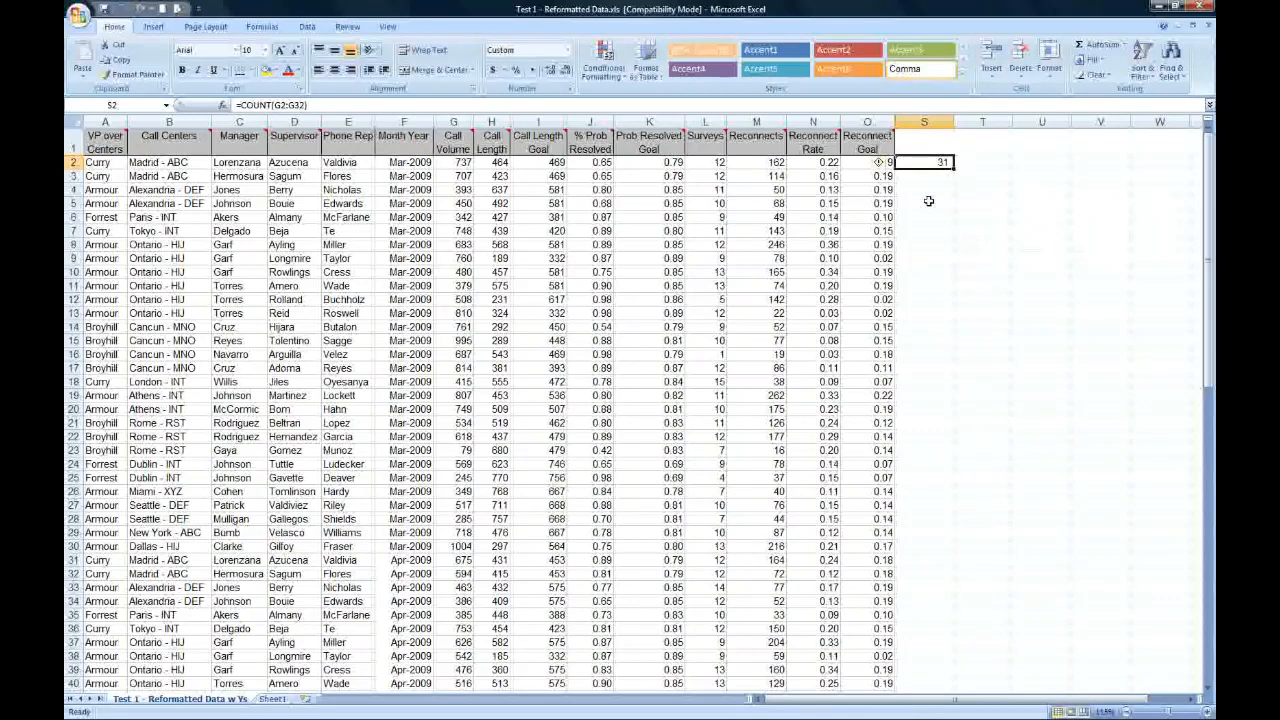
- Change the function in the S2 formula to COUNTIF over the Call Volume range G2:G32
{"action": "key", "text": "F2"}
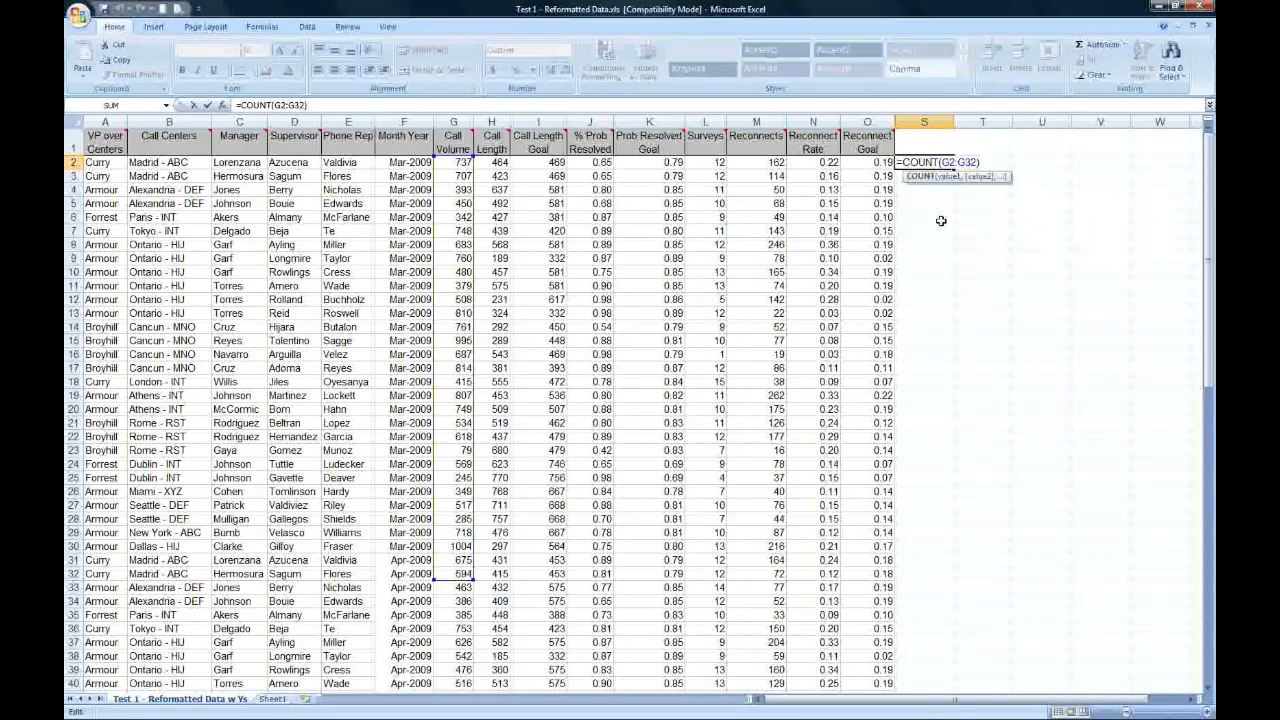
{"action": "type", "text": "If"}
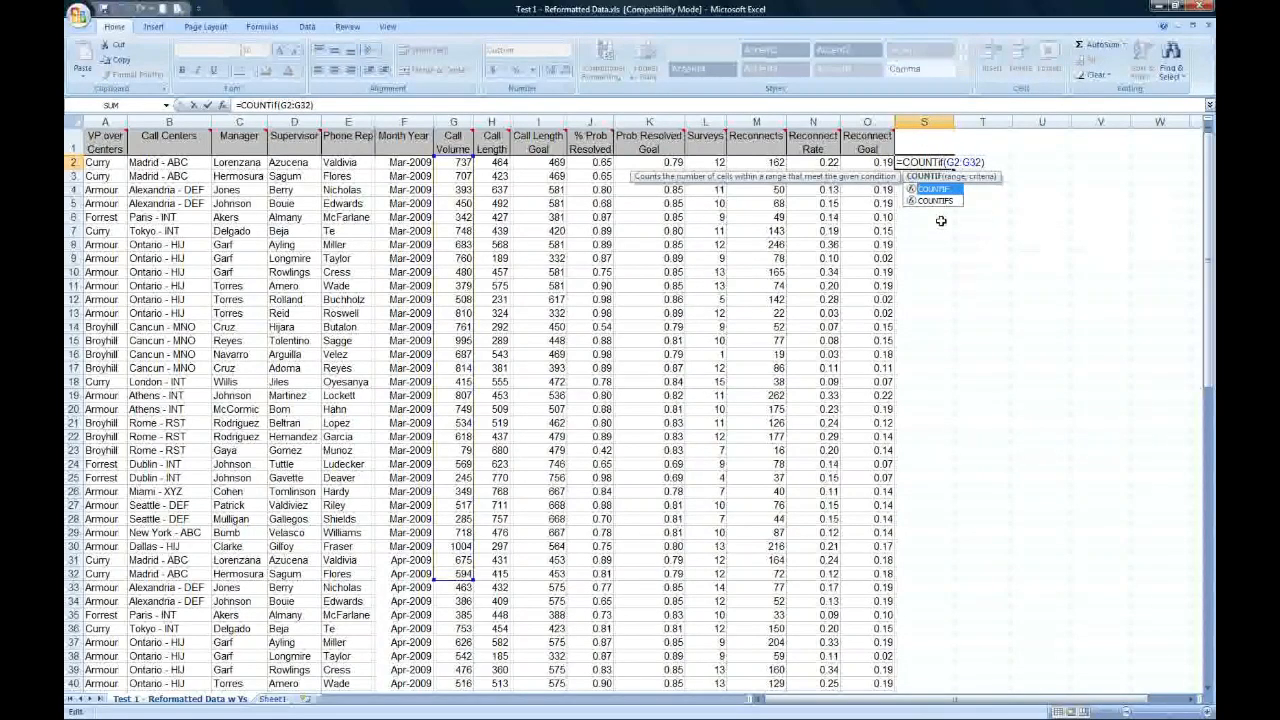
{"action": "key", "text": "BackSpace"}
{"action": "type", "text": "F"}
{"action": "left_click", "coordinate": [985, 162]}
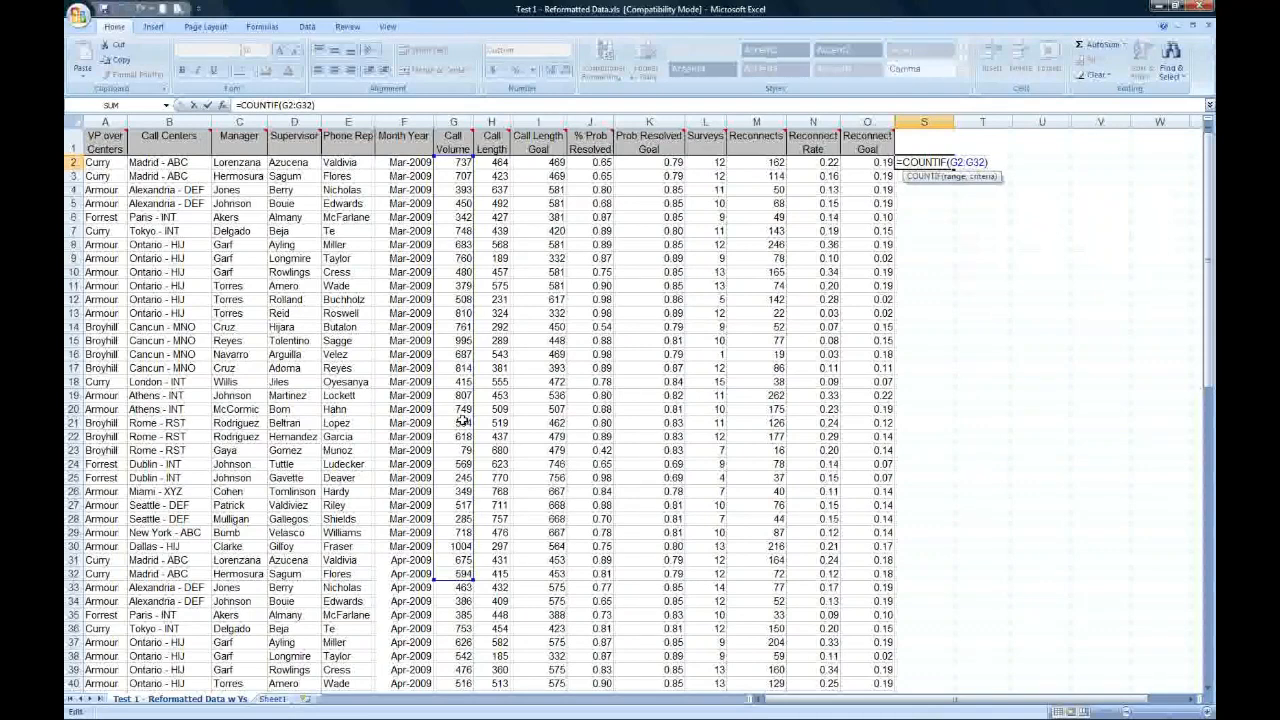
- Finish the COUNTIF formula in S2 over G2:G32 with the criterion ">300" and change that criterion to ">500"
{"action": "type", "text": ",\">300\""}
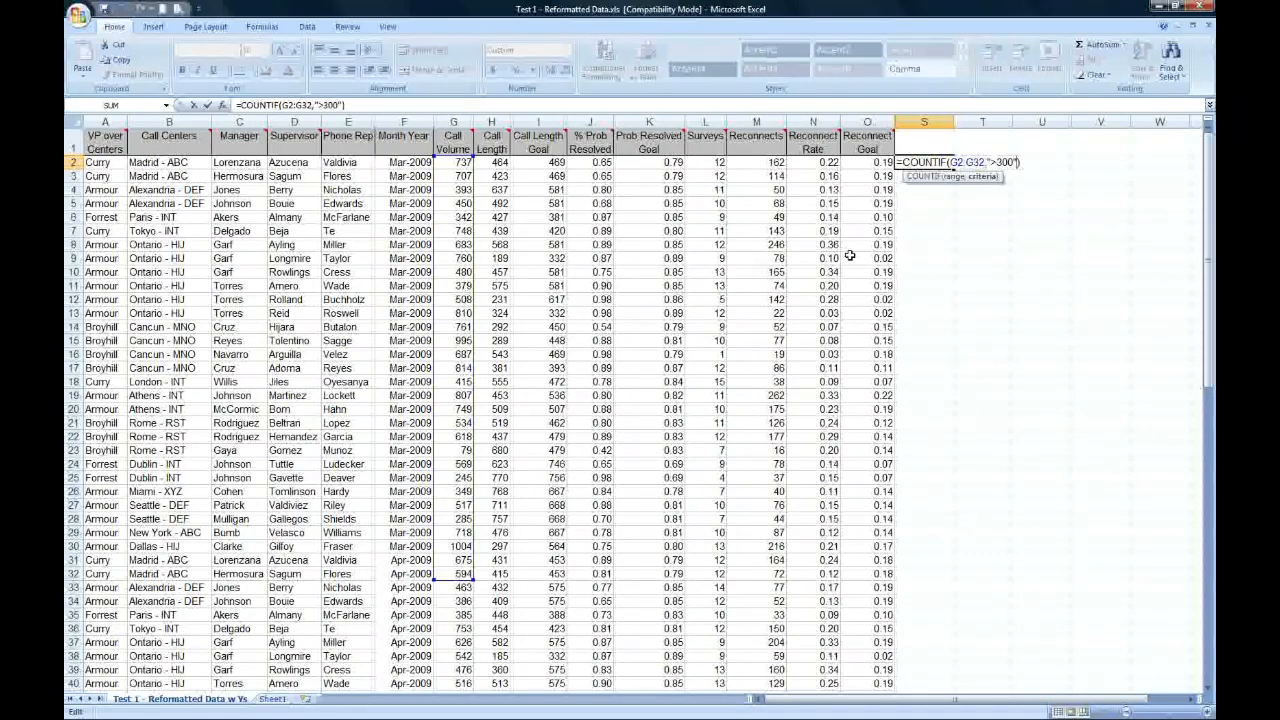
{"action": "key", "text": "Return"}
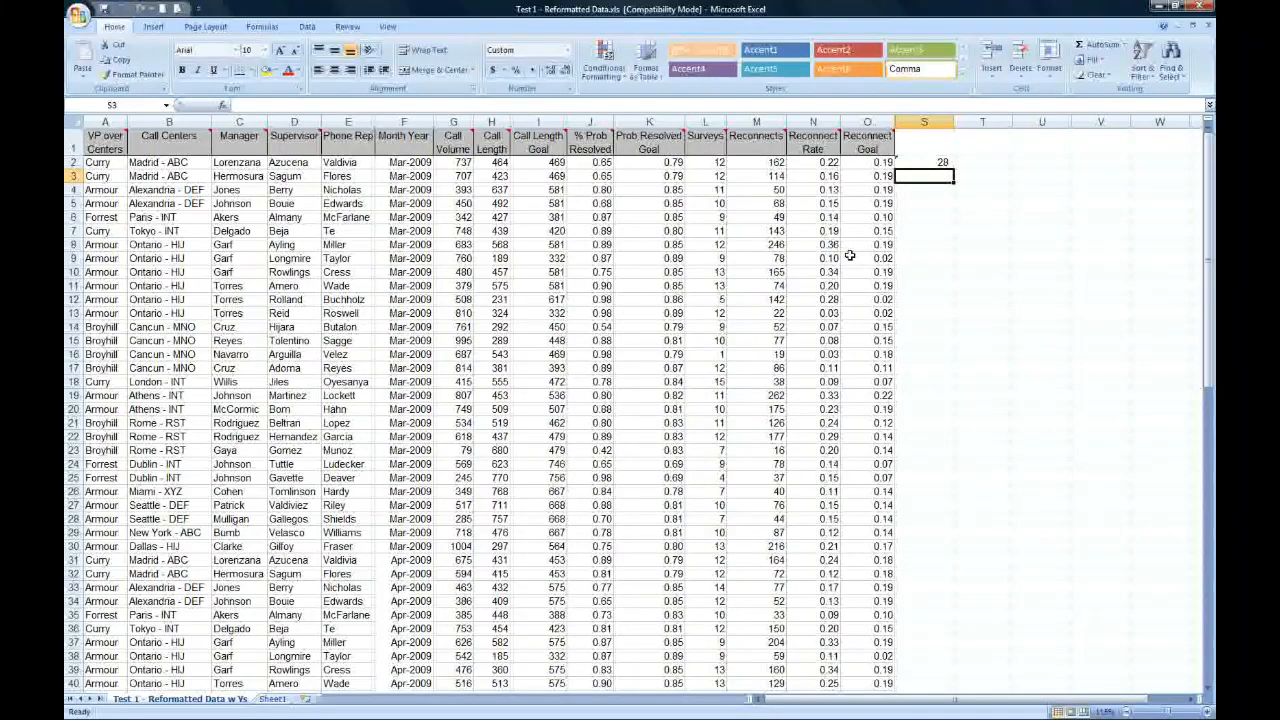
{"action": "double_click", "coordinate": [940, 165]}
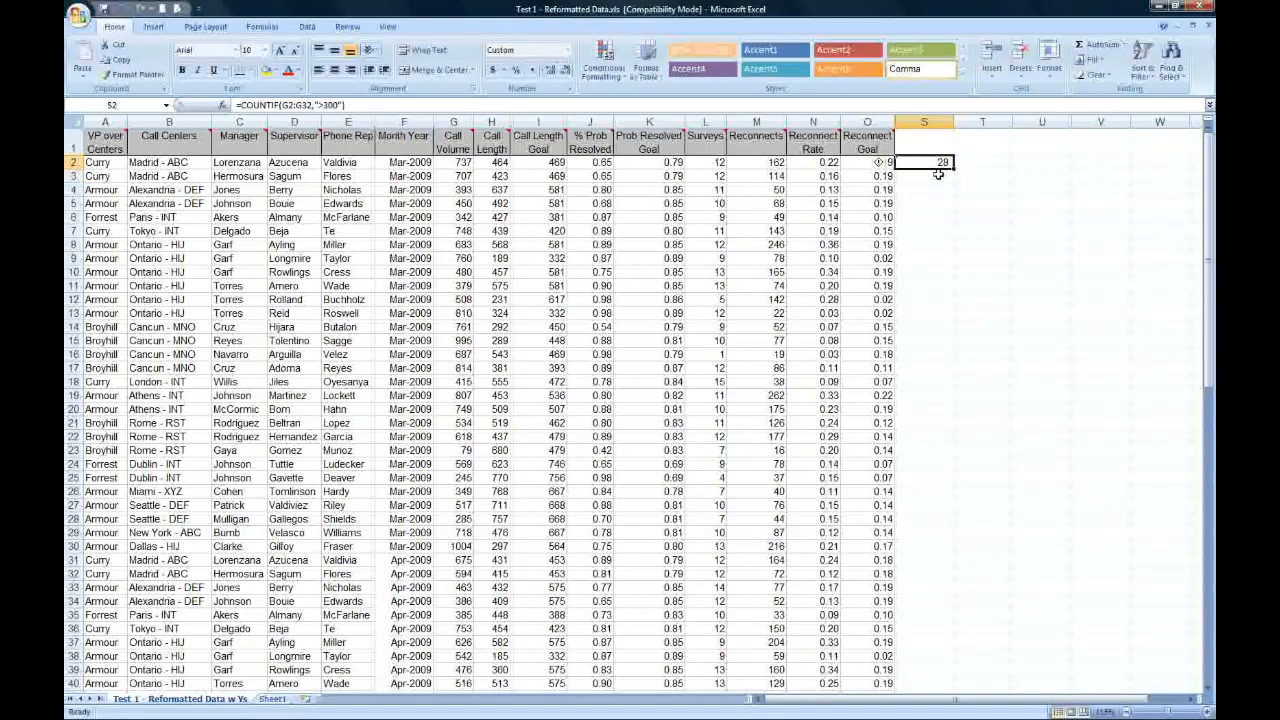
{"action": "left_click", "coordinate": [997, 162]}
{"action": "key", "text": "BackSpace"}
{"action": "type", "text": "5"}
{"action": "key", "text": "ctrl+Return"}
- Switch to the PowerPoint slide show to read the IF function description and return to the Excel worksheet
{"action": "key", "text": "alt+Tab"}
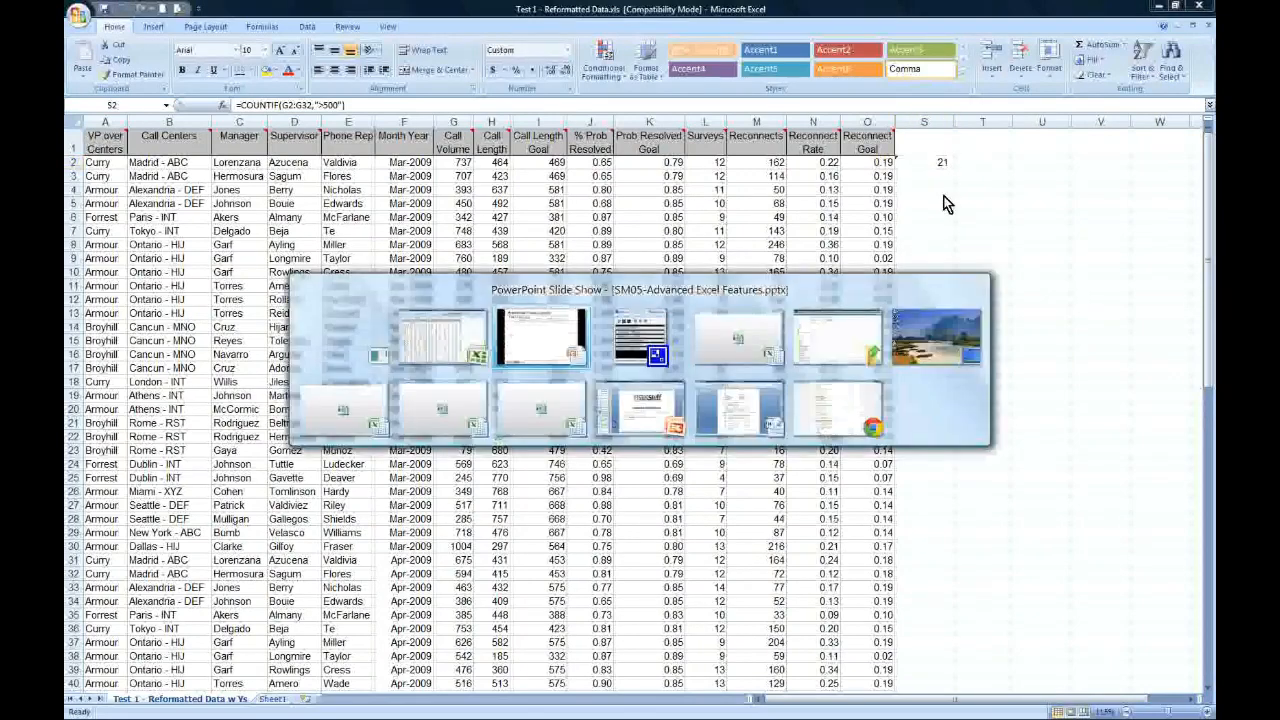
{"action": "left_click", "coordinate": [947, 204]}
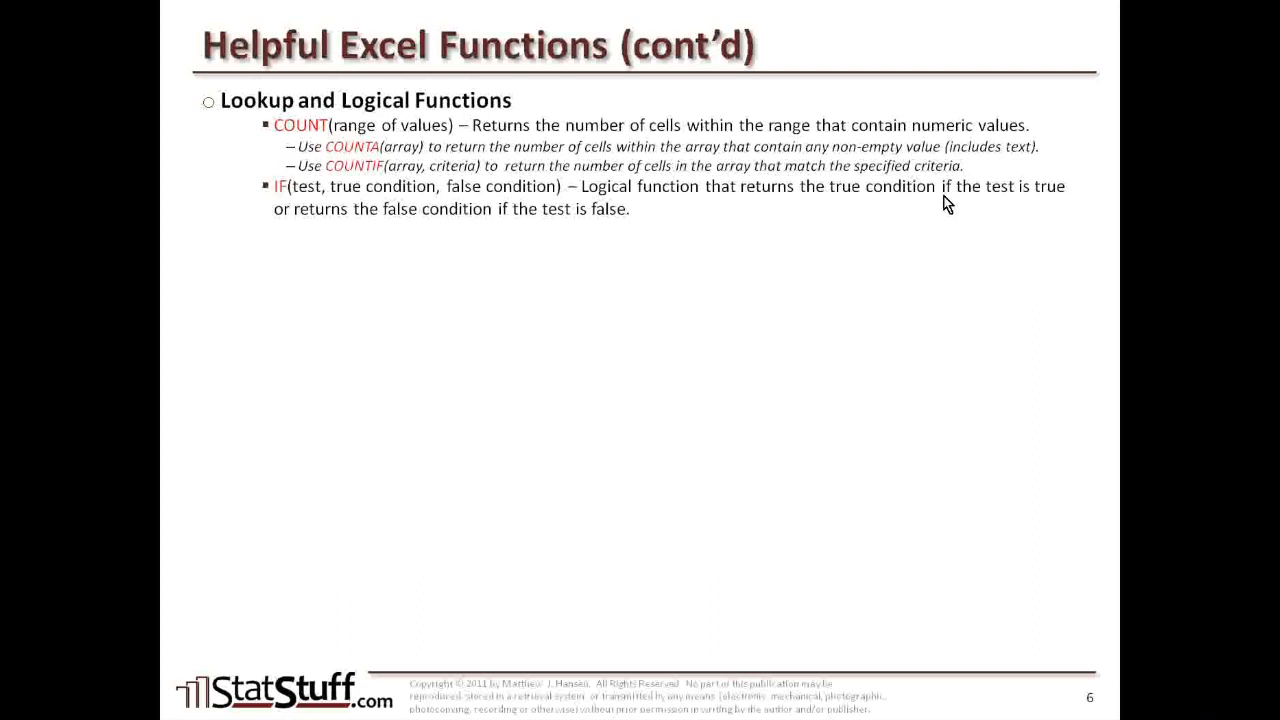
{"action": "key", "text": "alt+Tab"}
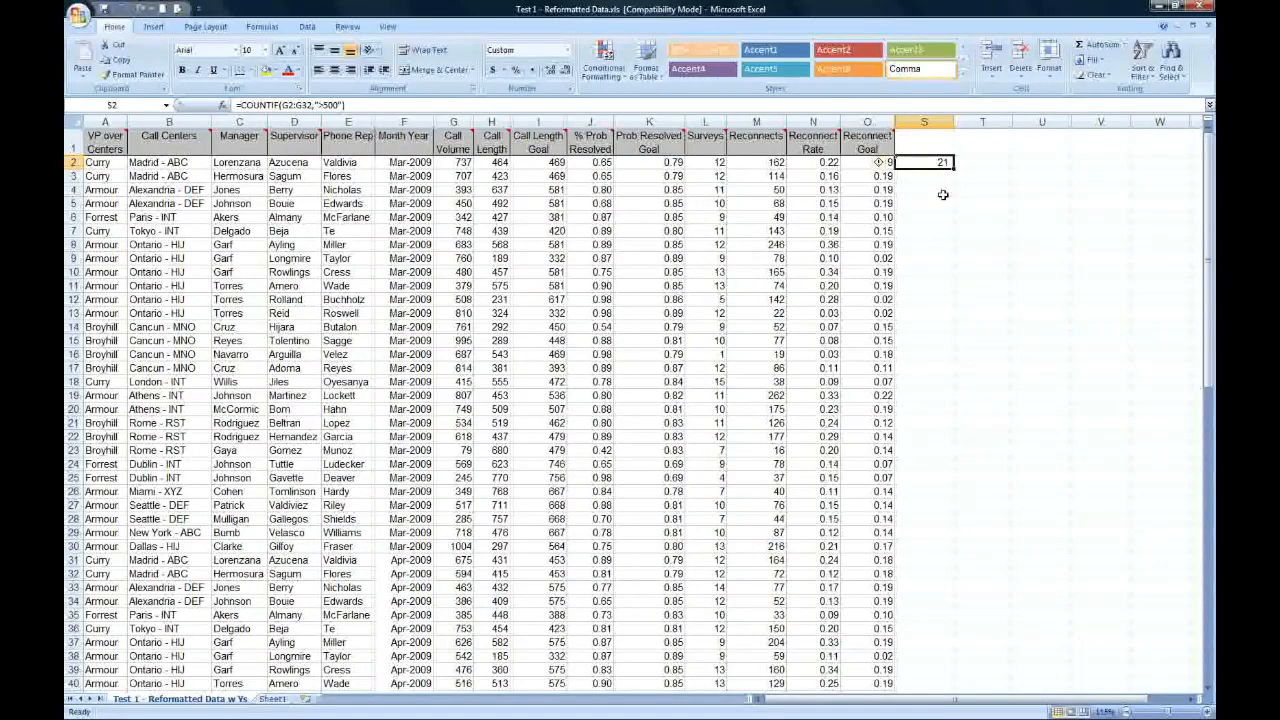
- Start an IF formula in S2 that tests I2>400, with "True" as the value if true
{"action": "type", "text": "="}
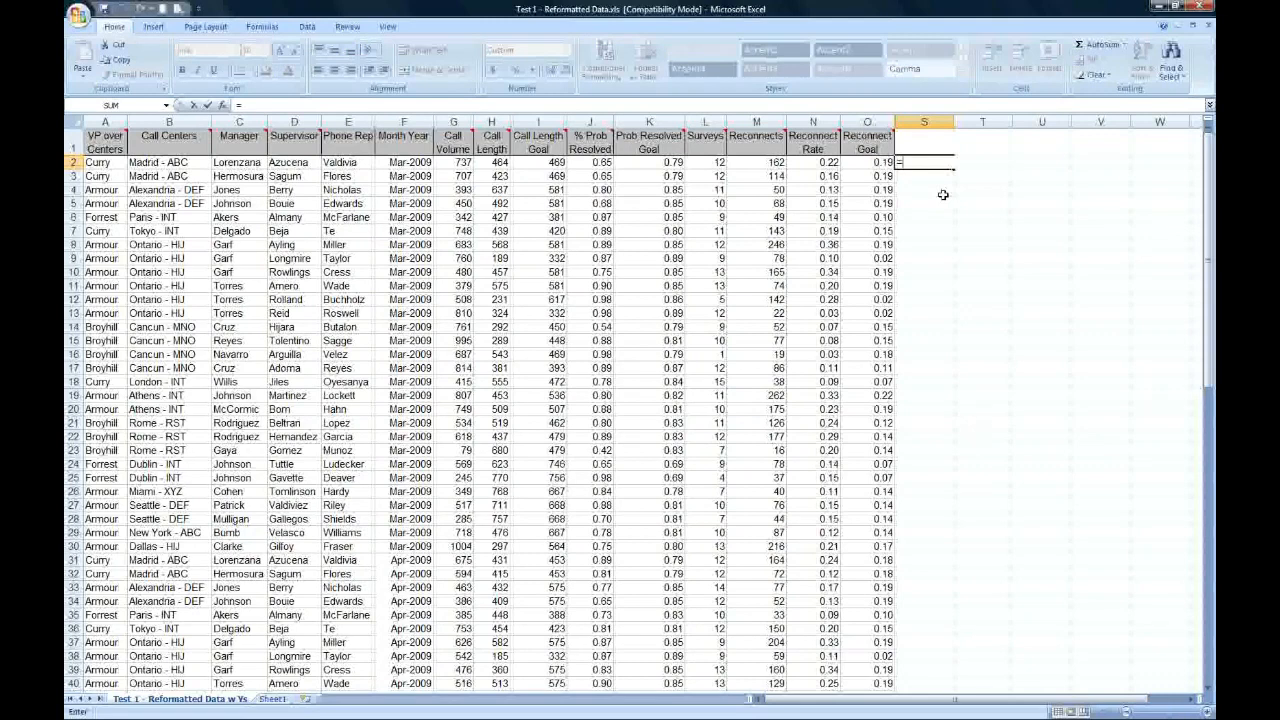
{"action": "type", "text": "if("}
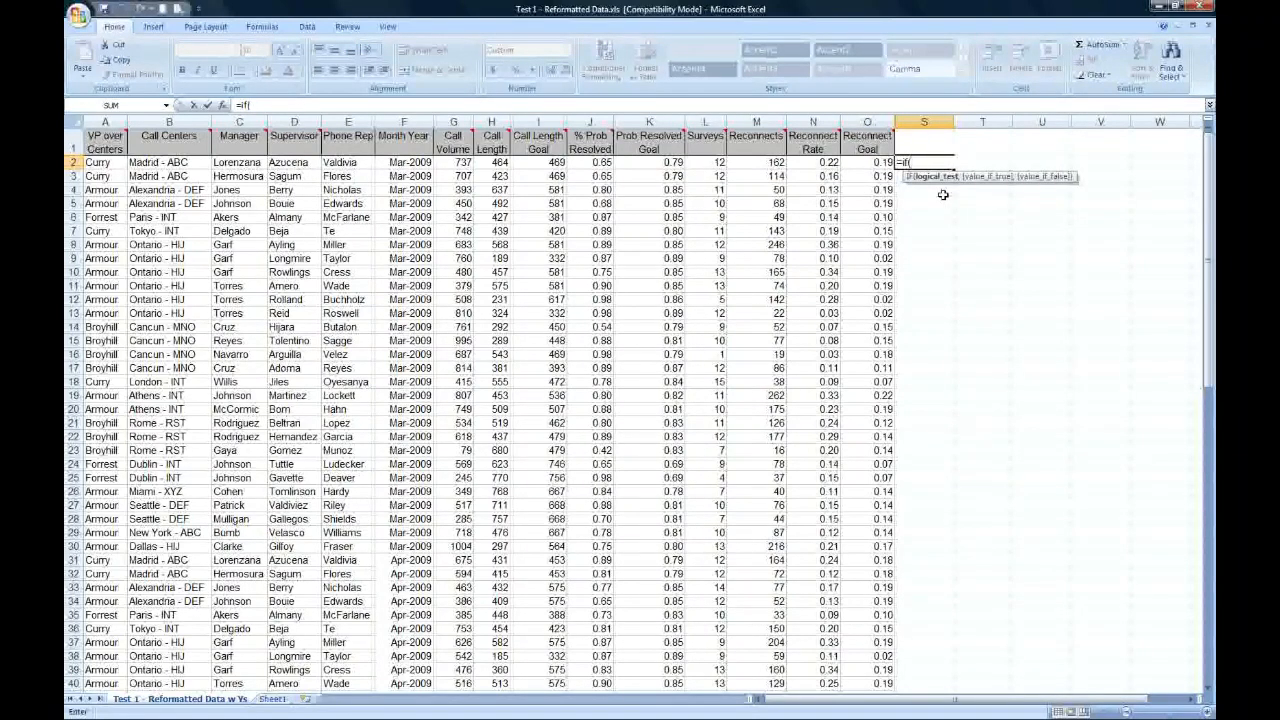
{"action": "left_click", "coordinate": [548, 164]}
{"action": "type", "text": ">400\""}
{"action": "key", "text": "BackSpace"}
{"action": "type", "text": ",\"True\","}
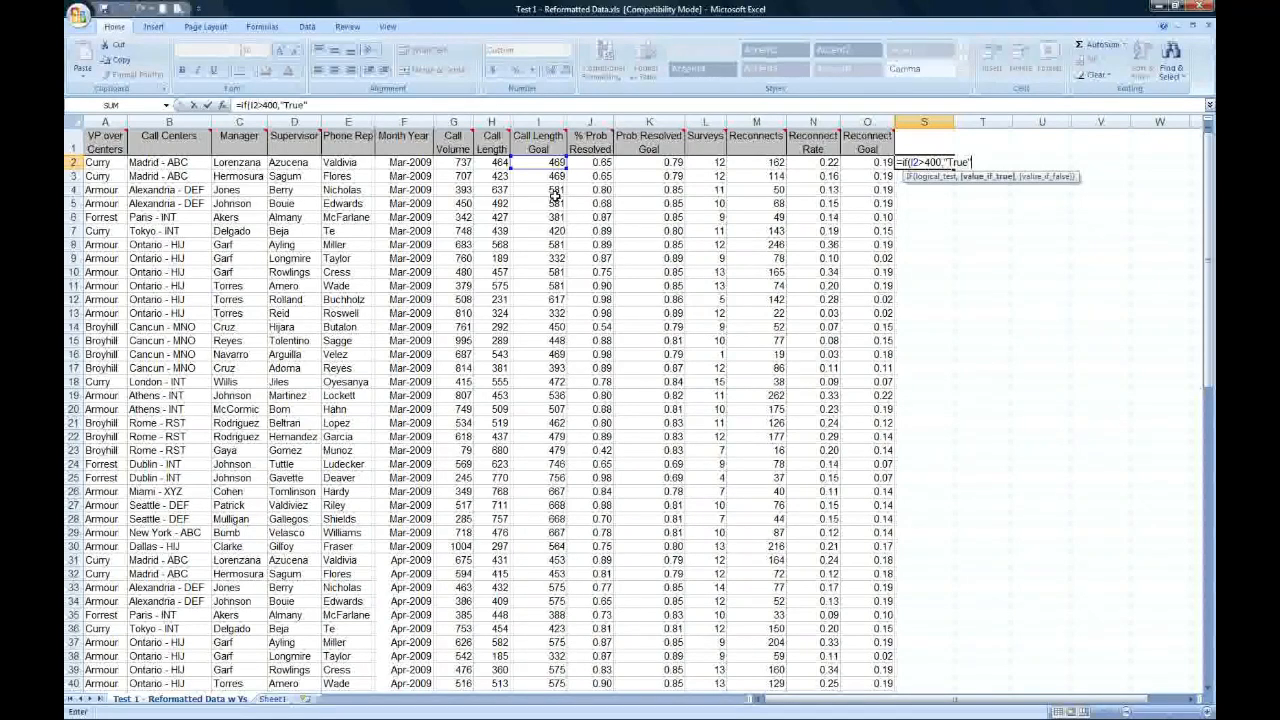
- Complete the IF formula in S2 with "Greater than 400" as the true value and "Less than 400" as the false value
{"action": "key", "text": "BackSpace"}
{"action": "key", "text": "BackSpace"}
{"action": "key", "text": "BackSpace"}
{"action": "key", "text": "BackSpace"}
{"action": "key", "text": "BackSpace"}
{"action": "key", "text": "BackSpace"}
{"action": "type", "text": "Greater than"}
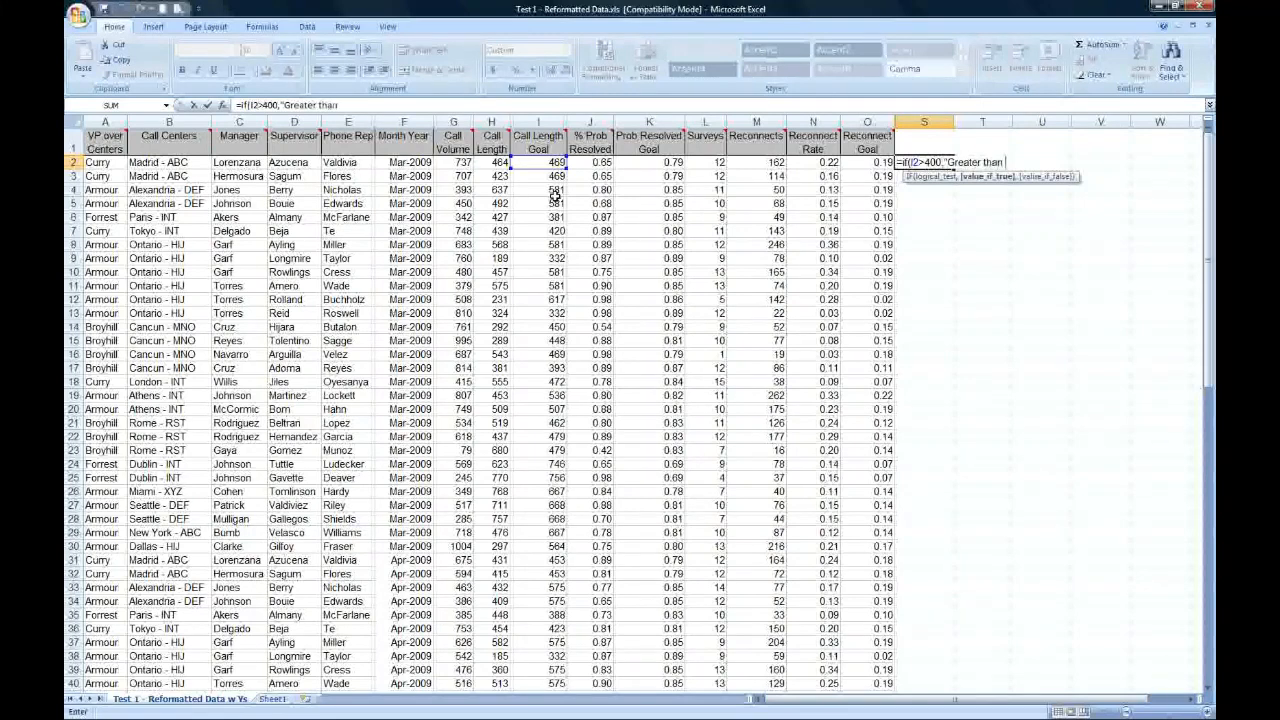
{"action": "type", "text": " 400\""}
{"action": "type", "text": ",\""}
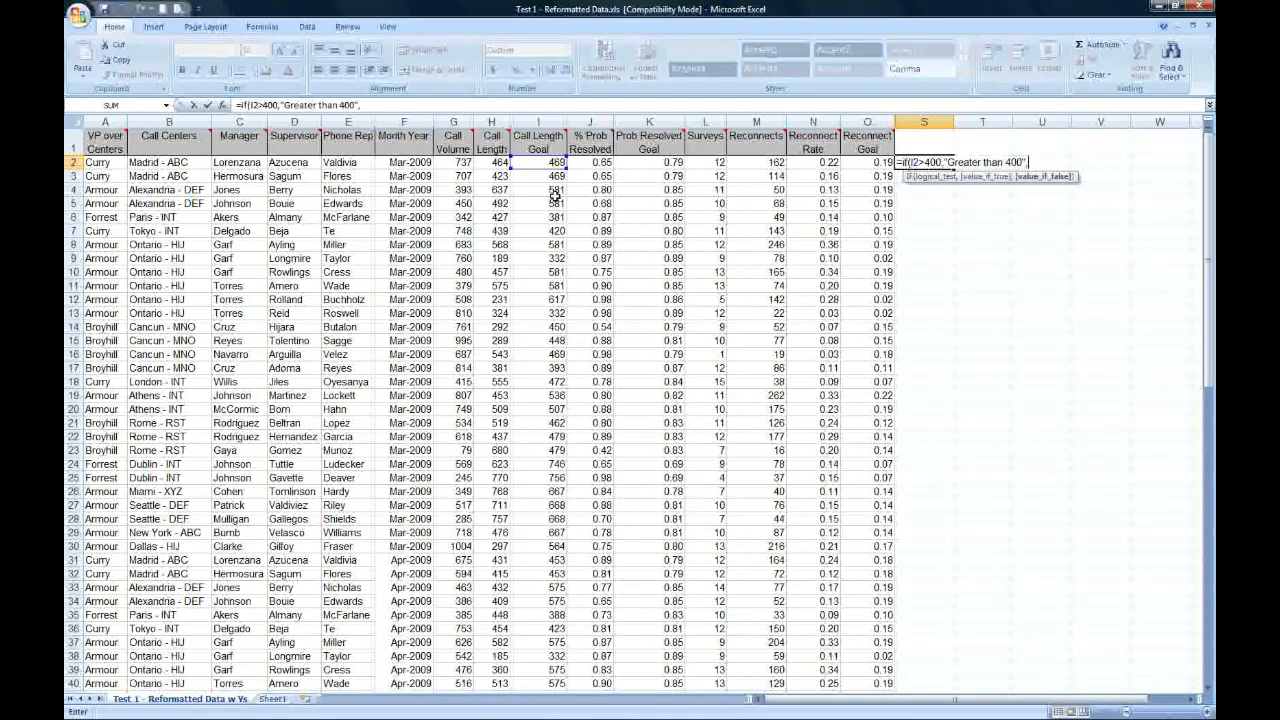
{"action": "type", "text": "Less than 400\")"}
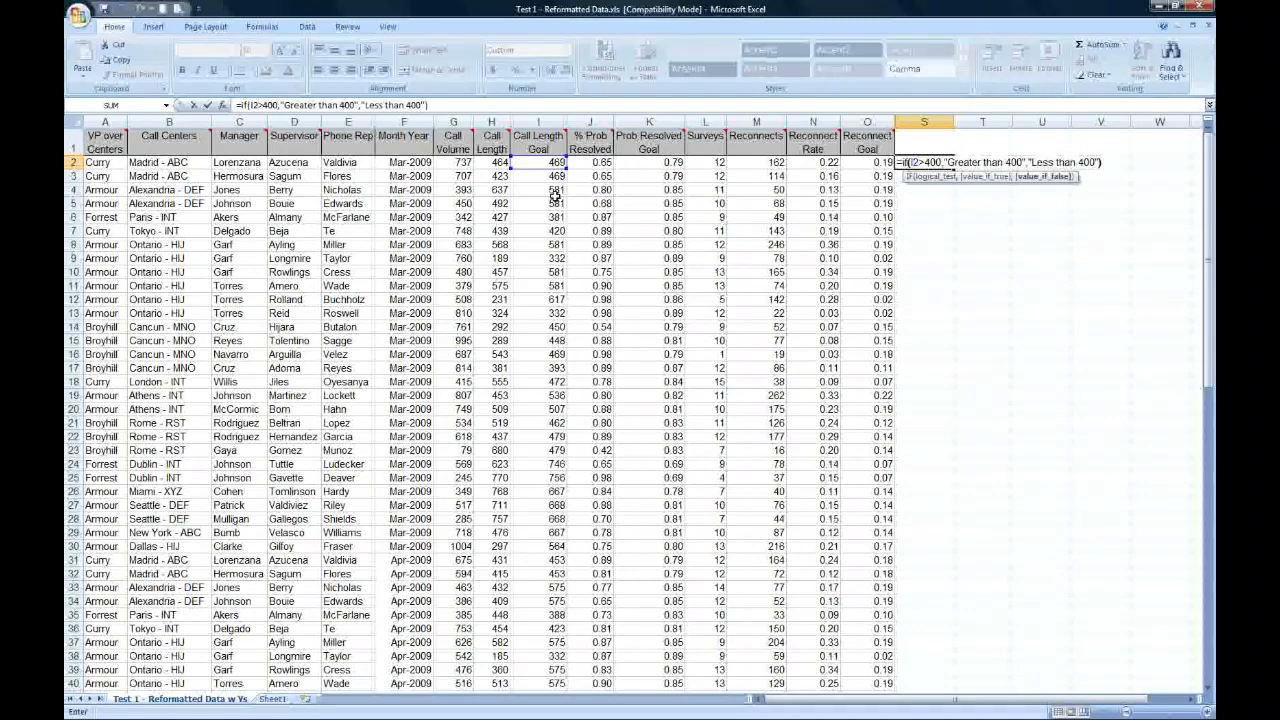
{"action": "key", "text": "Return"}
{"action": "key", "text": "Up"}
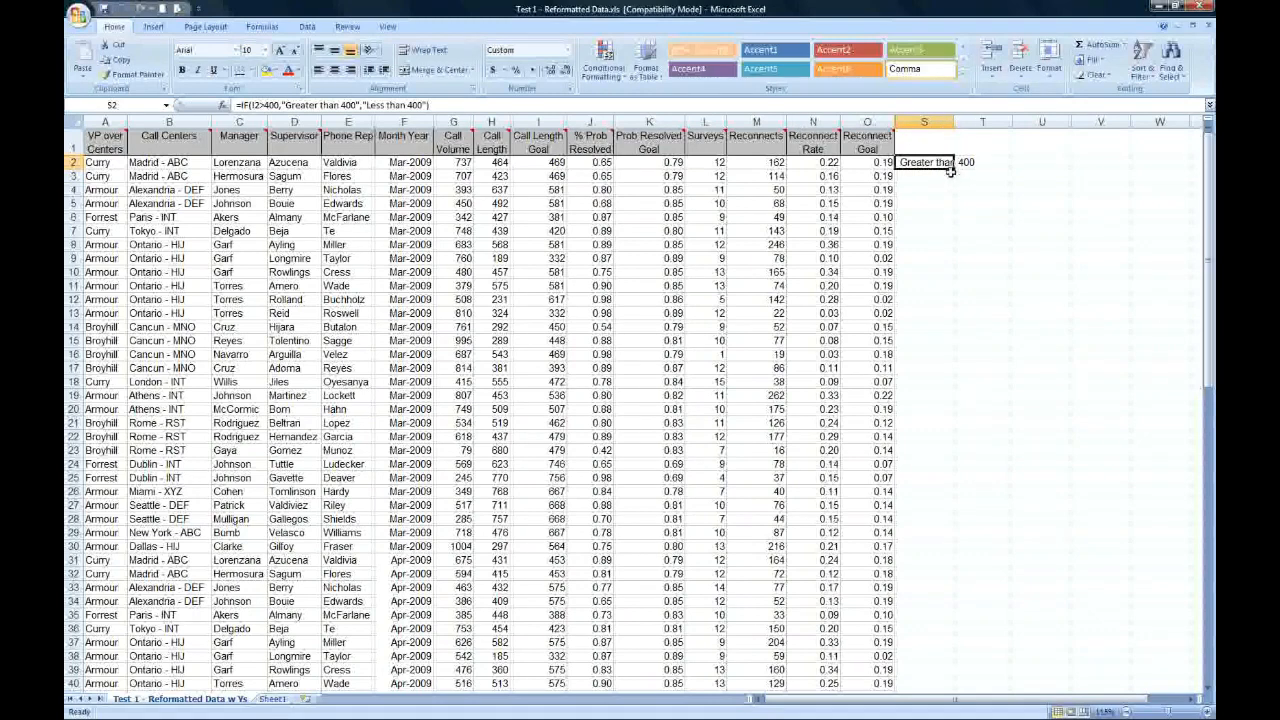
- Fill the IF formula from S2 down to S28 and reselect S2 to review it against the Call Length Goal column
{"action": "left_click_drag", "start_coordinate": [955, 169], "coordinate": [957, 532]}
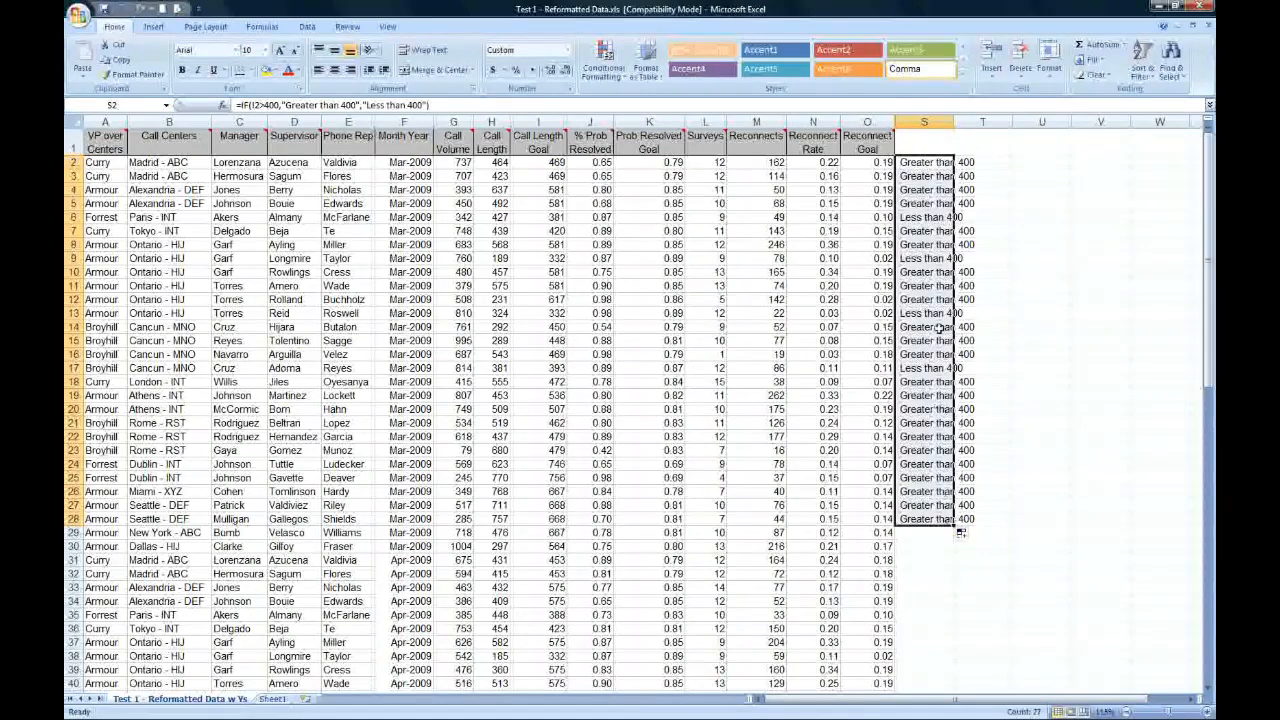
{"action": "left_click", "coordinate": [989, 285]}
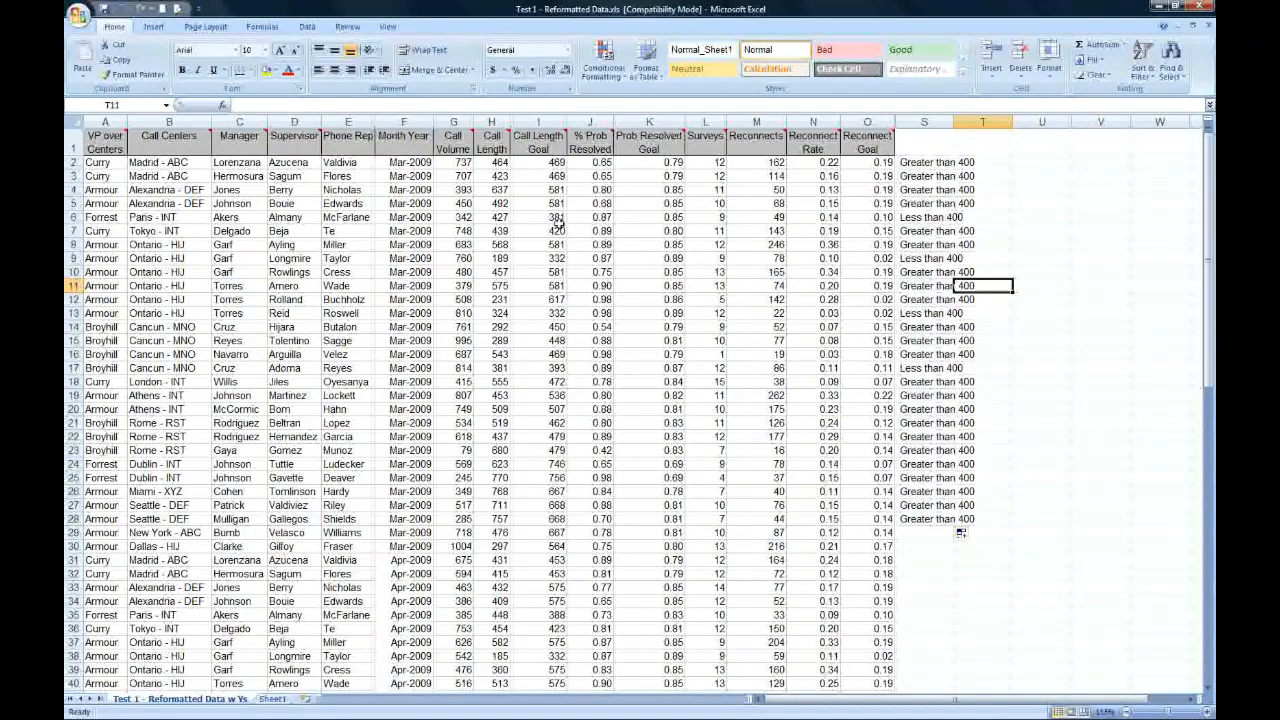
{"action": "left_click", "coordinate": [538, 121]}
{"action": "left_click", "coordinate": [934, 163]}
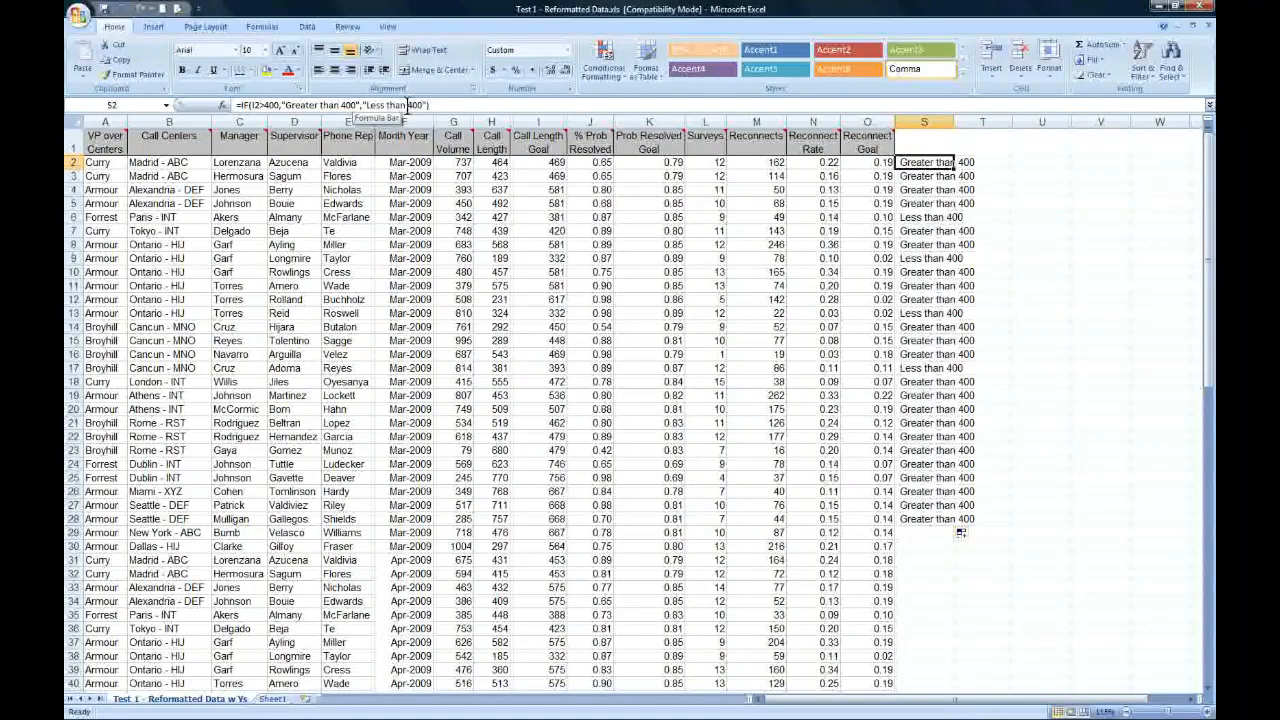
- Switch to the PowerPoint slide show and advance past the IF function description
{"action": "key", "text": "alt+Tab"}
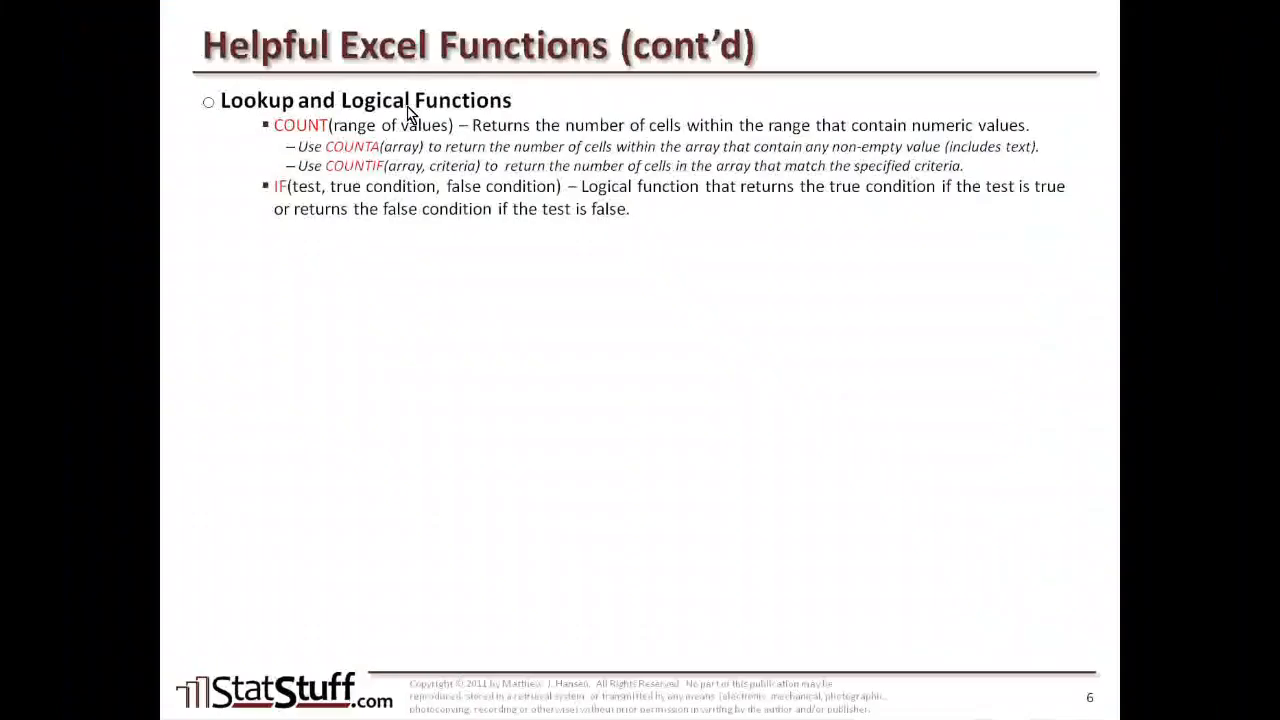
{"action": "key", "text": "Right"}
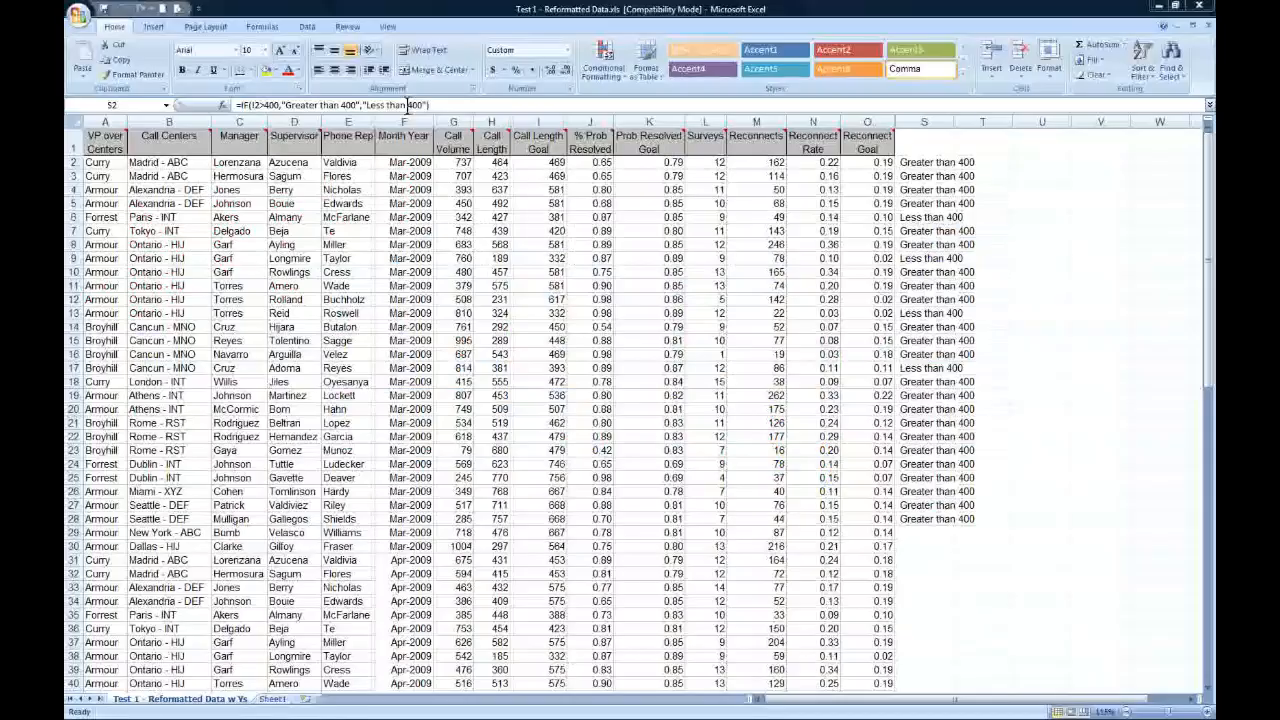
- Clear the IF results from cells S2:S28 in the Excel worksheet
{"action": "left_click", "coordinate": [925, 521], "text": "shift"}
{"action": "key", "text": "Delete"}
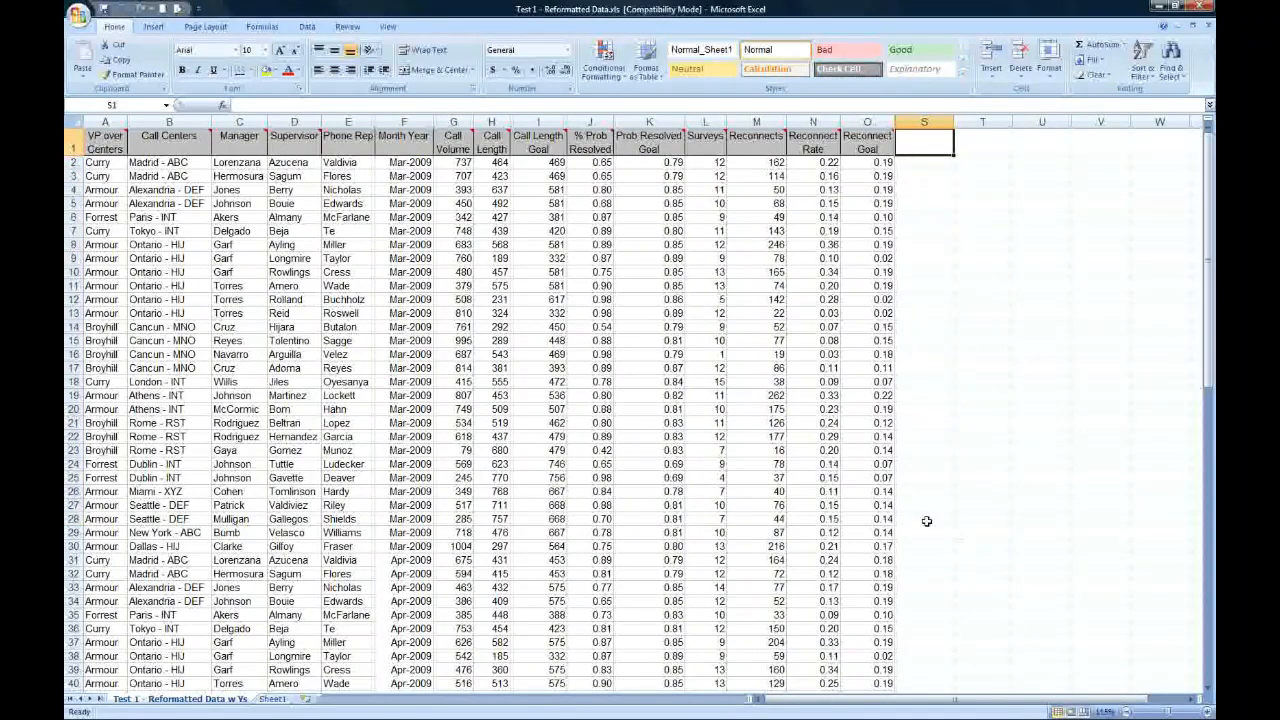
{"action": "key", "text": "Right"}
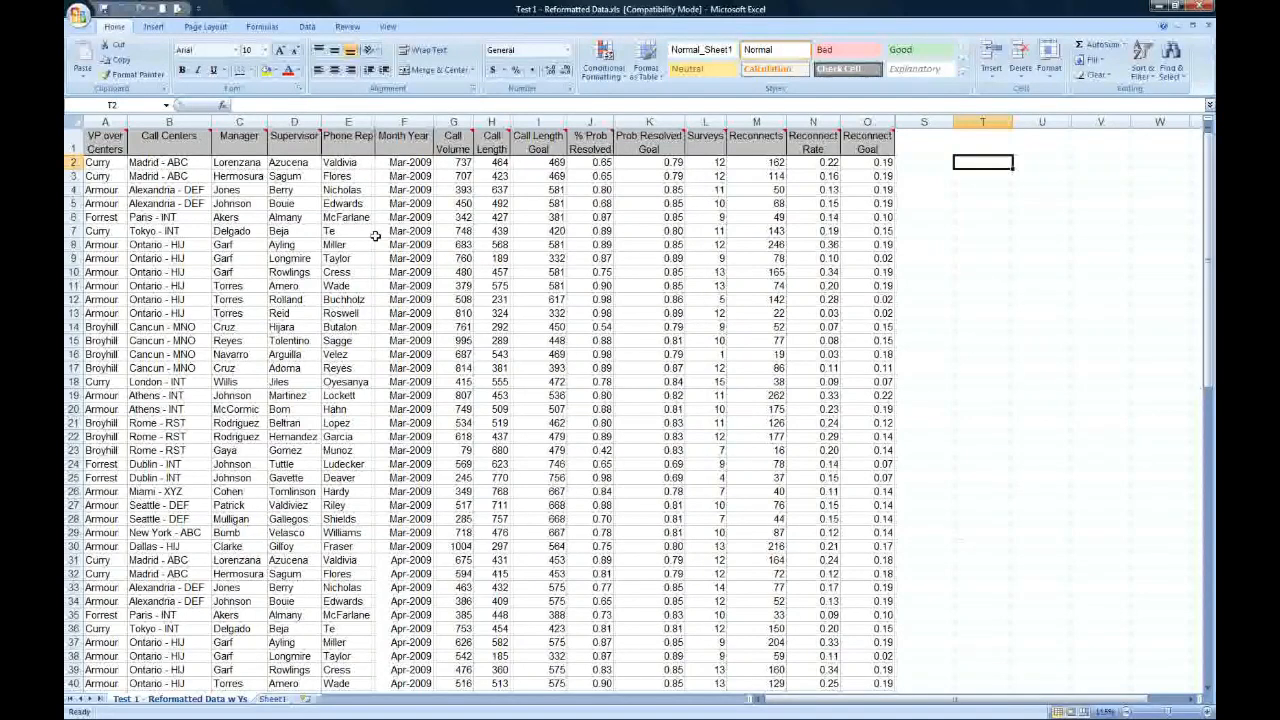
- Copy the phone rep names from E15 and E21 into T4 and T5 as lookup values
{"action": "left_click", "coordinate": [366, 342]}
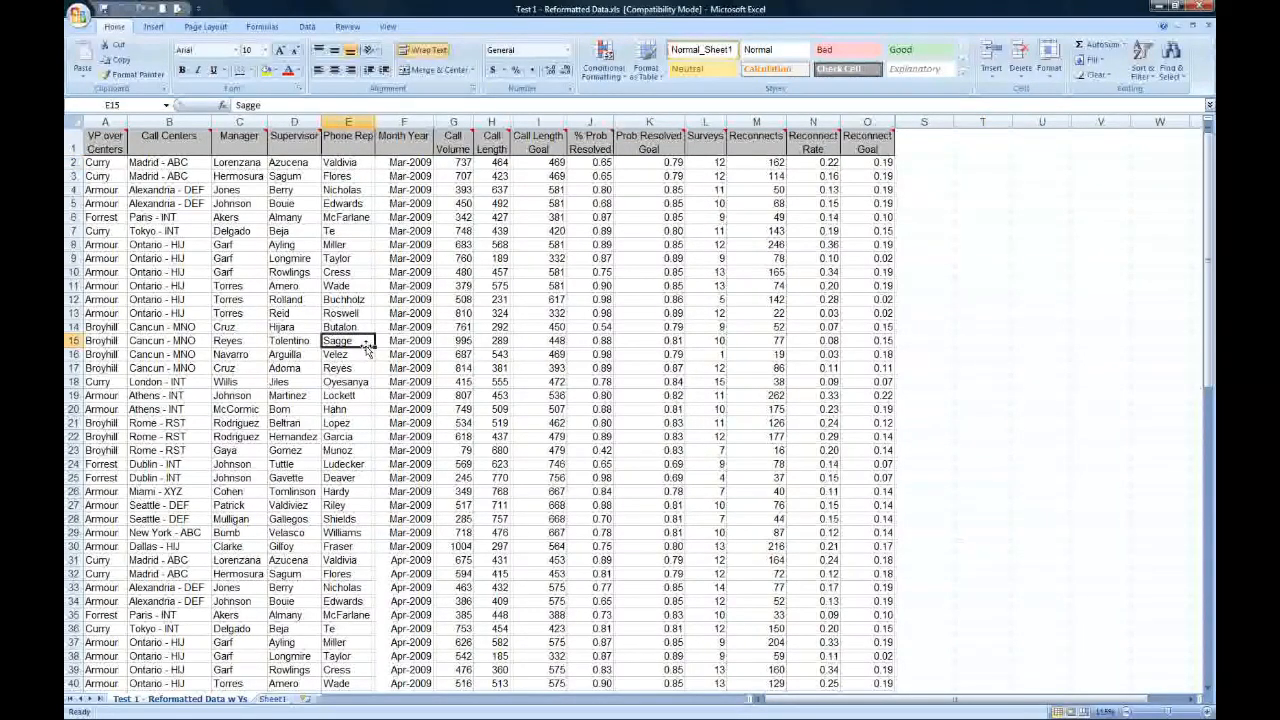
{"action": "key", "text": "ctrl+c"}
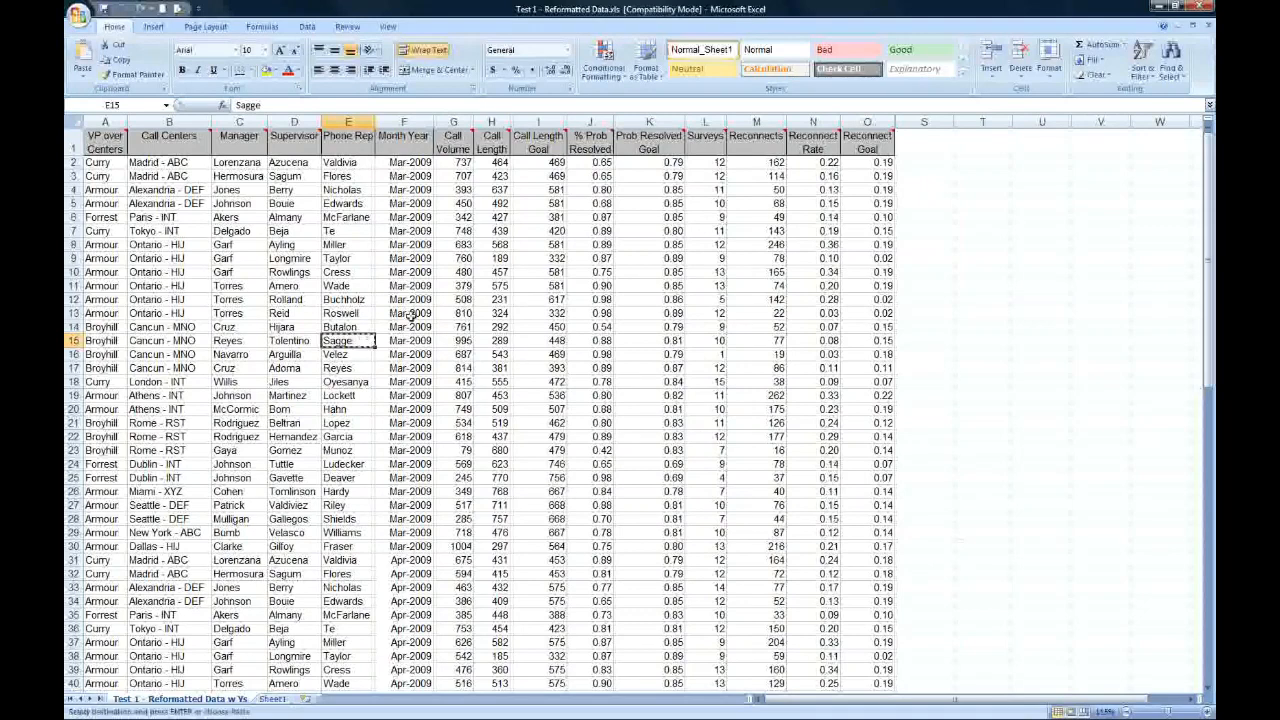
{"action": "left_click", "coordinate": [982, 190]}
{"action": "key", "text": "ctrl+v"}
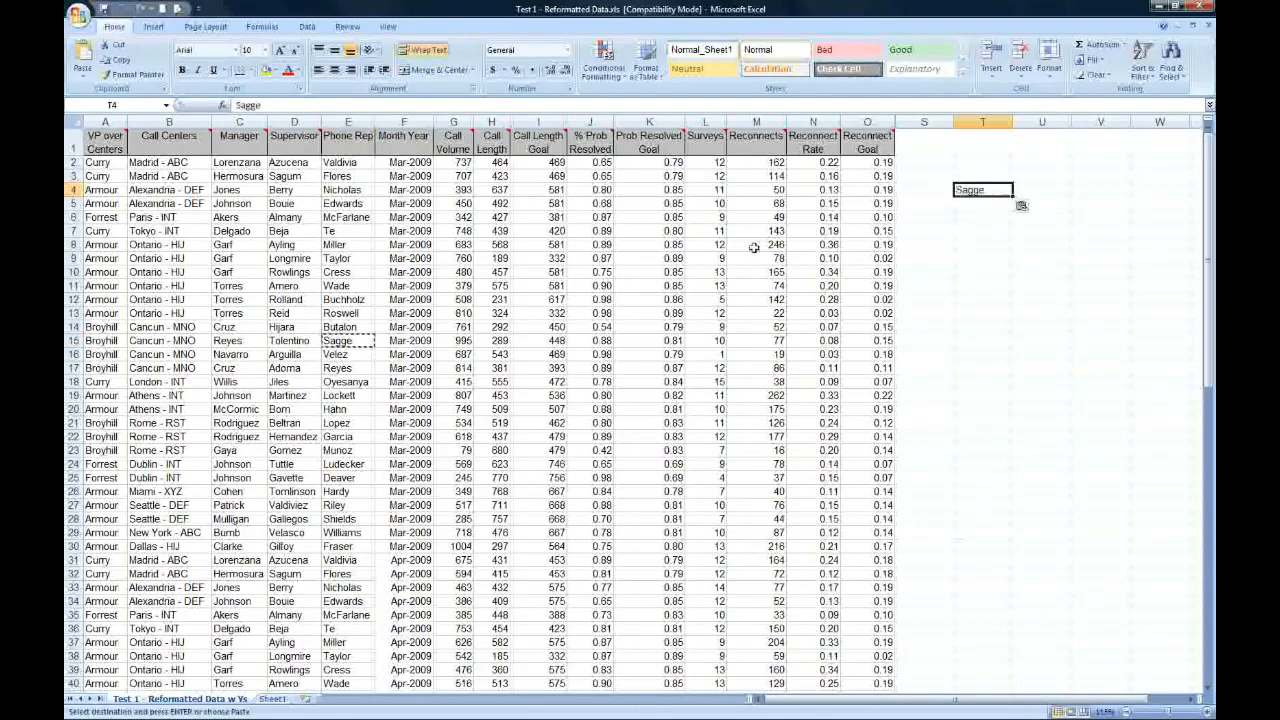
{"action": "left_click", "coordinate": [338, 422]}
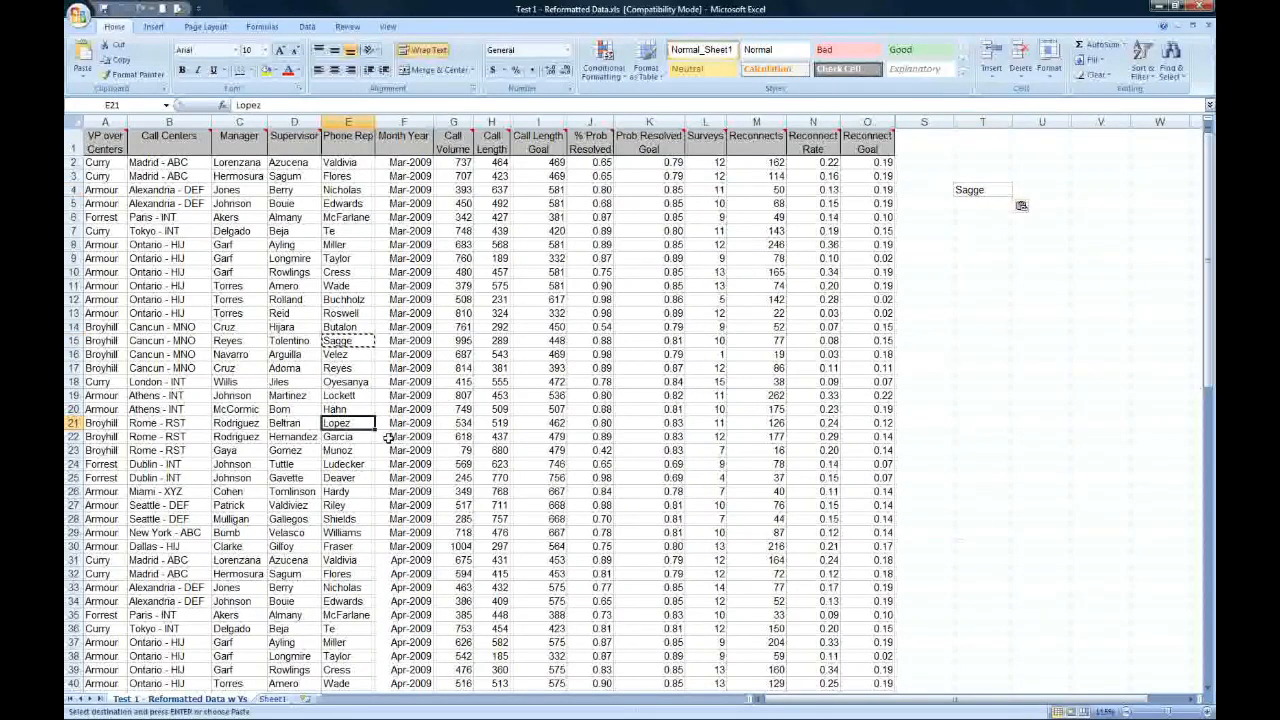
{"action": "left_click", "coordinate": [976, 208]}
{"action": "key", "text": "ctrl+v"}
{"action": "left_click", "coordinate": [986, 189]}
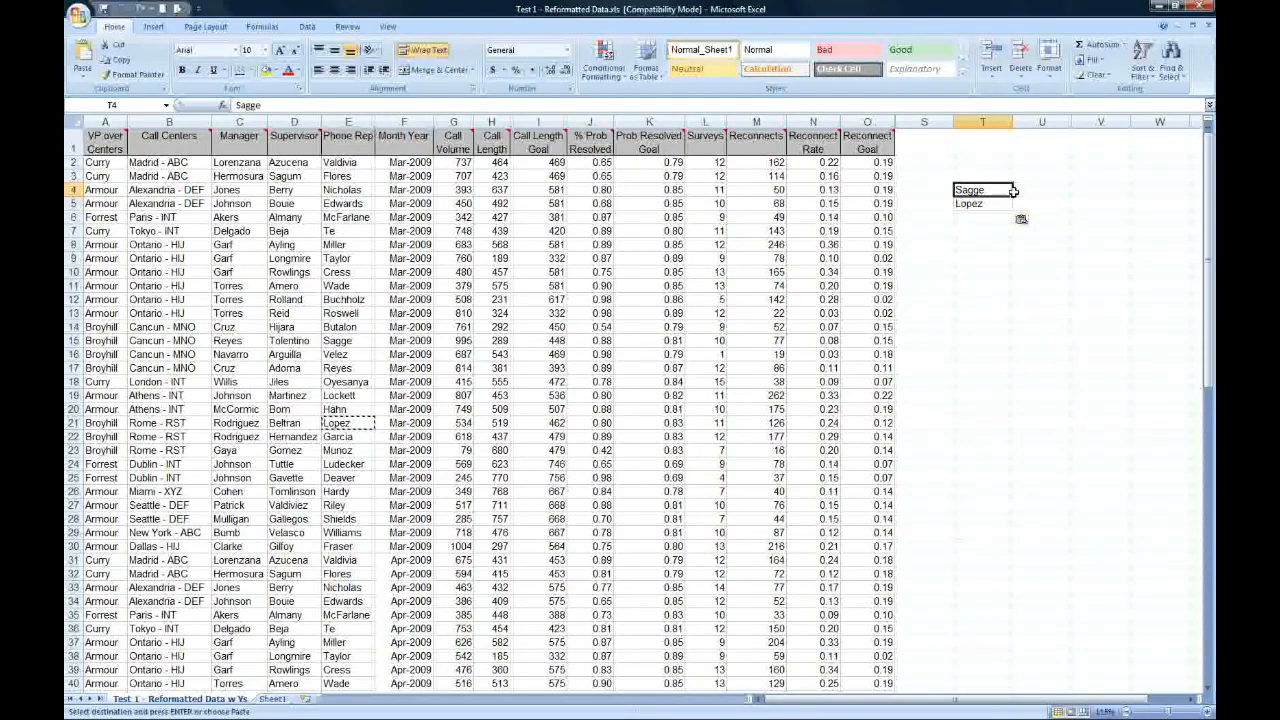
{"action": "left_click", "coordinate": [1032, 190]}
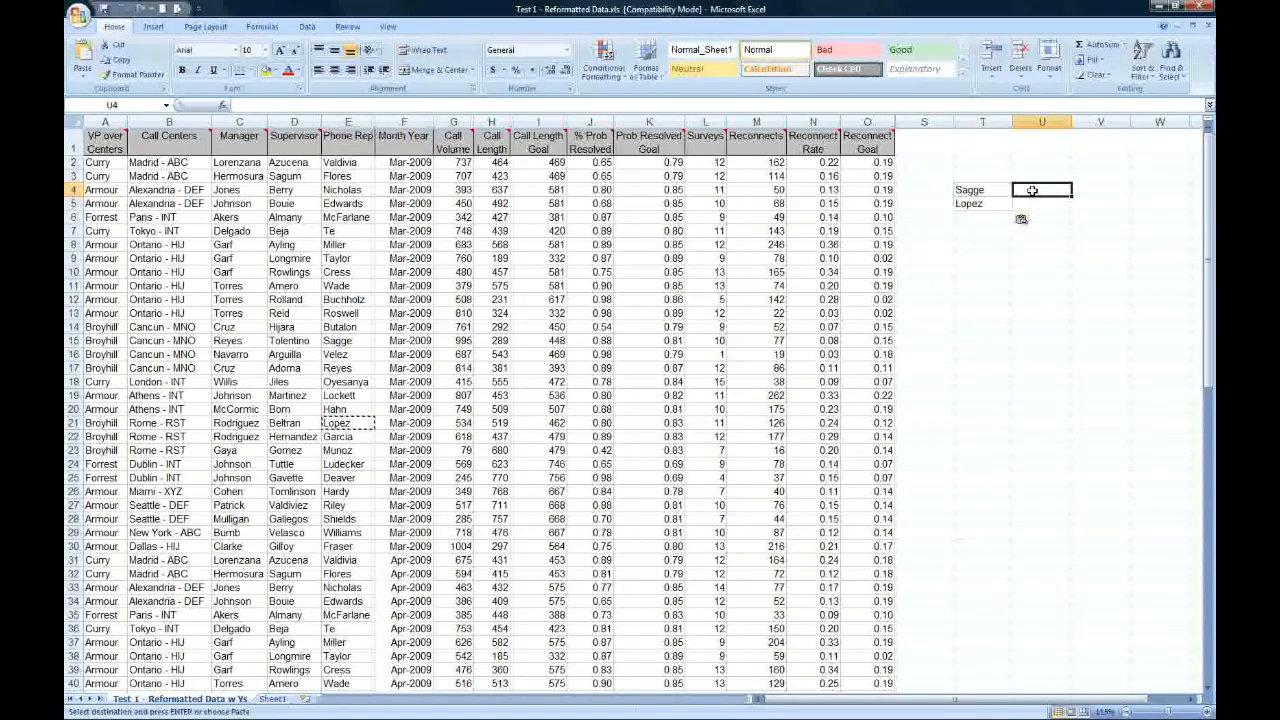
{"action": "left_click", "coordinate": [987, 190]}
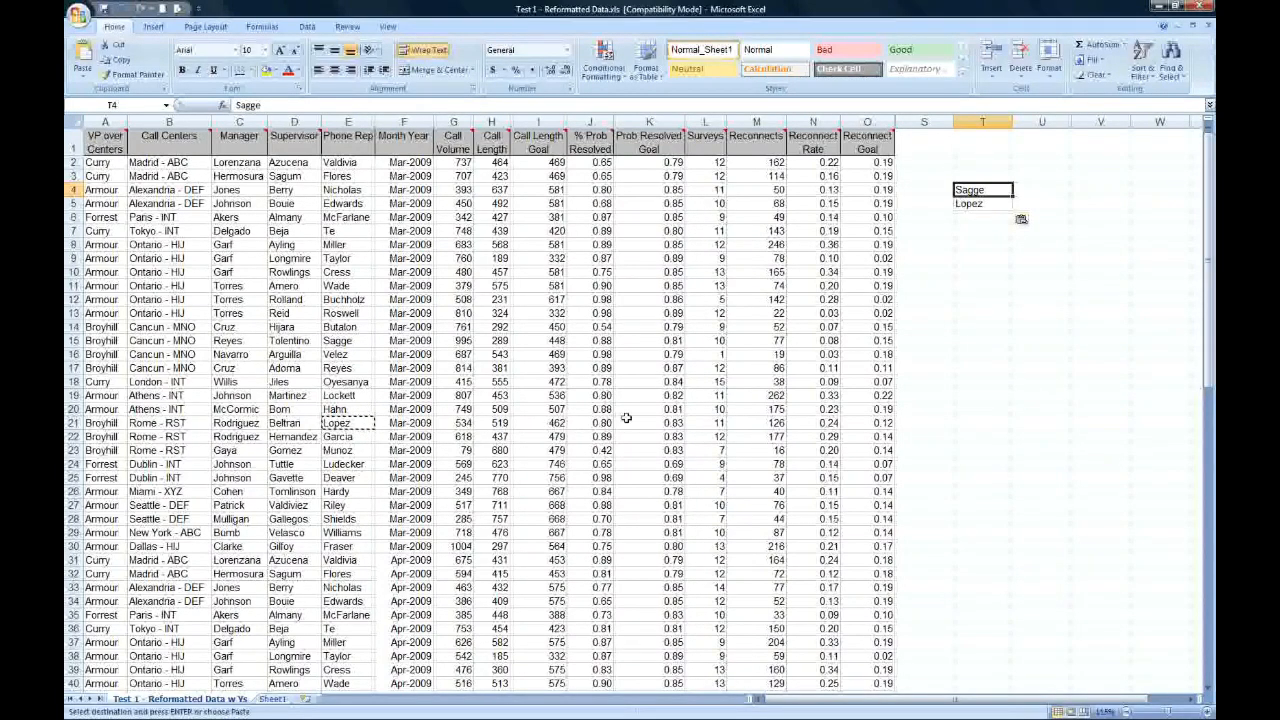
{"action": "left_click", "coordinate": [350, 341]}
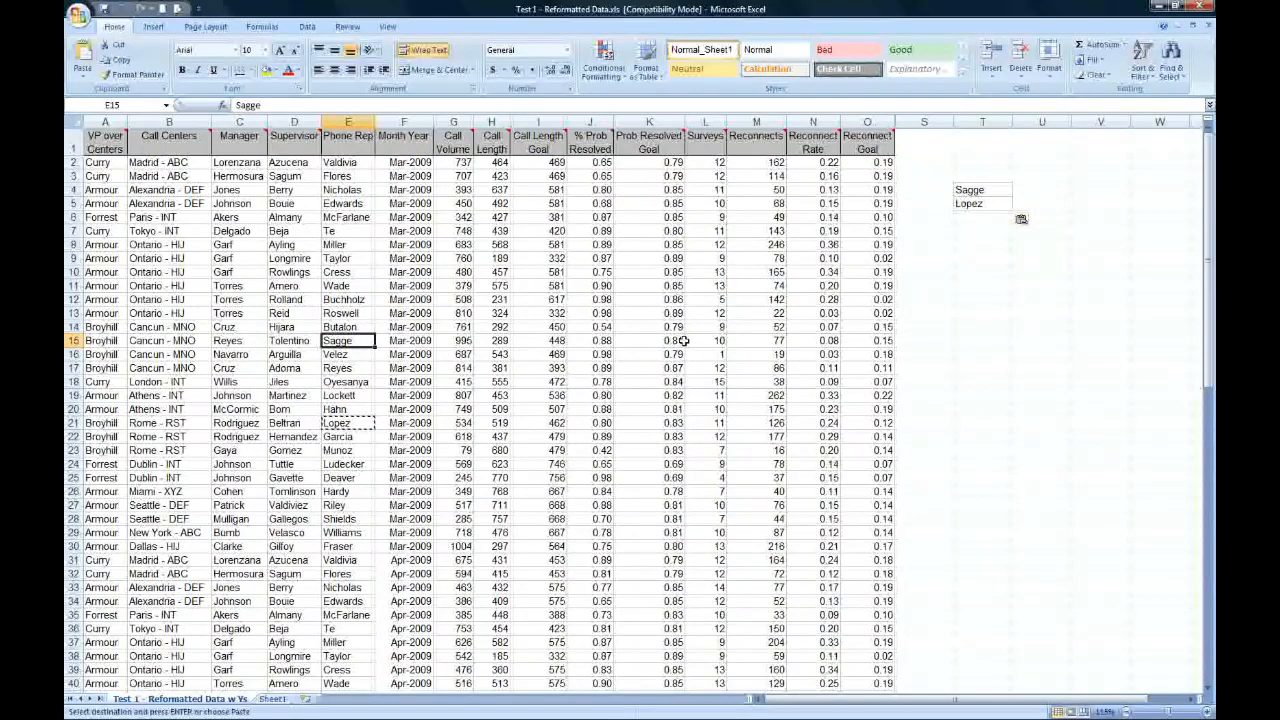
{"action": "key", "text": "Escape"}
- Start a VLOOKUP formula in U4 with T4 as the lookup value and E2:O35 as the table array
{"action": "left_click", "coordinate": [1026, 190]}
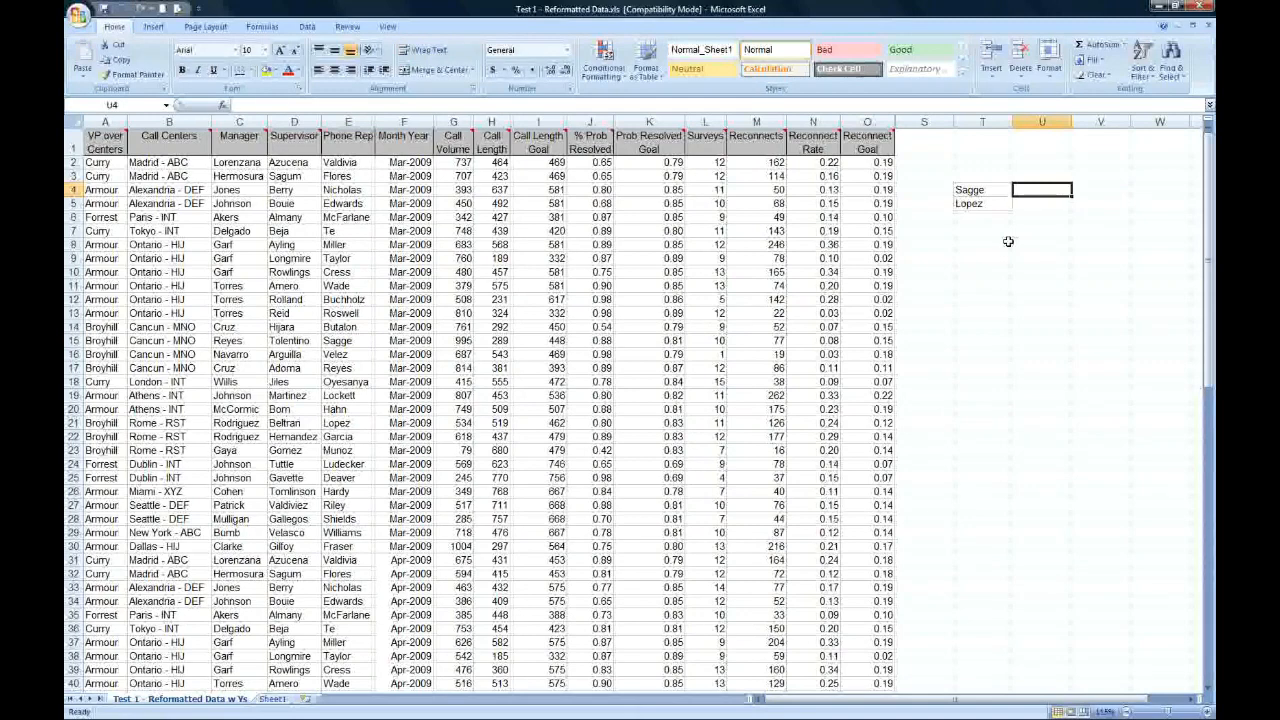
{"action": "type", "text": "=VLOOKUP("}
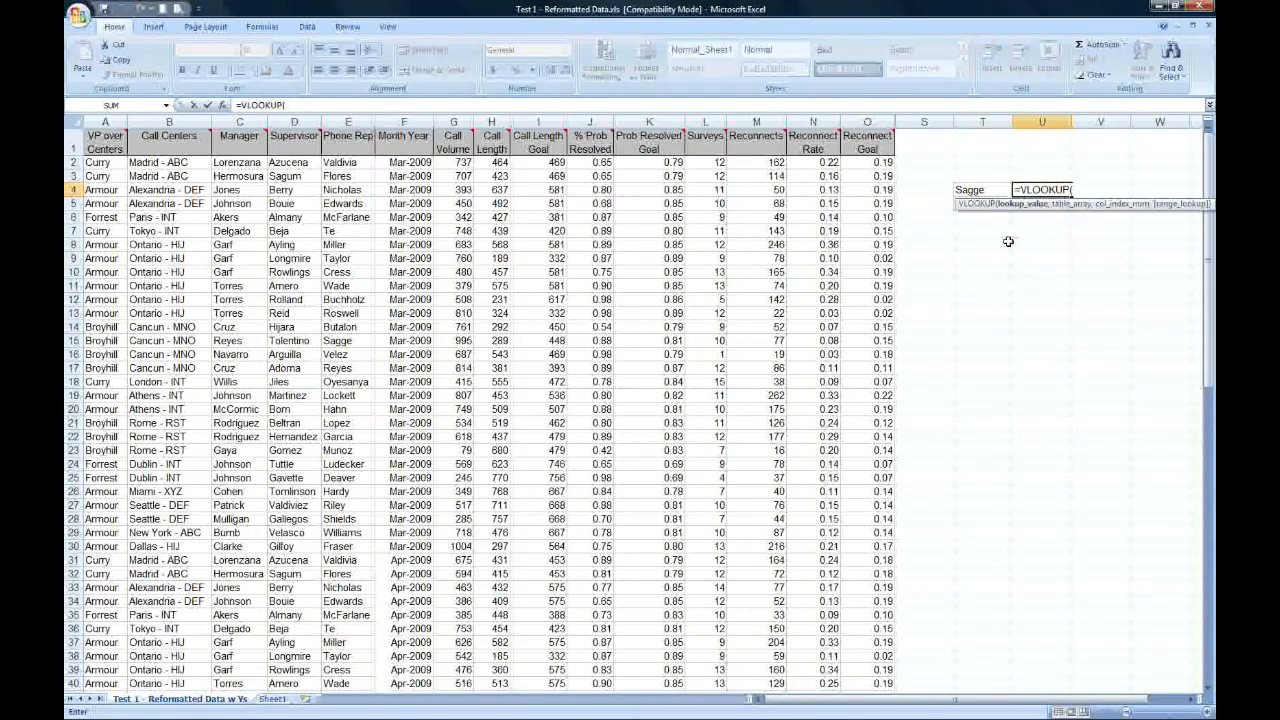
{"action": "left_click", "coordinate": [981, 190]}
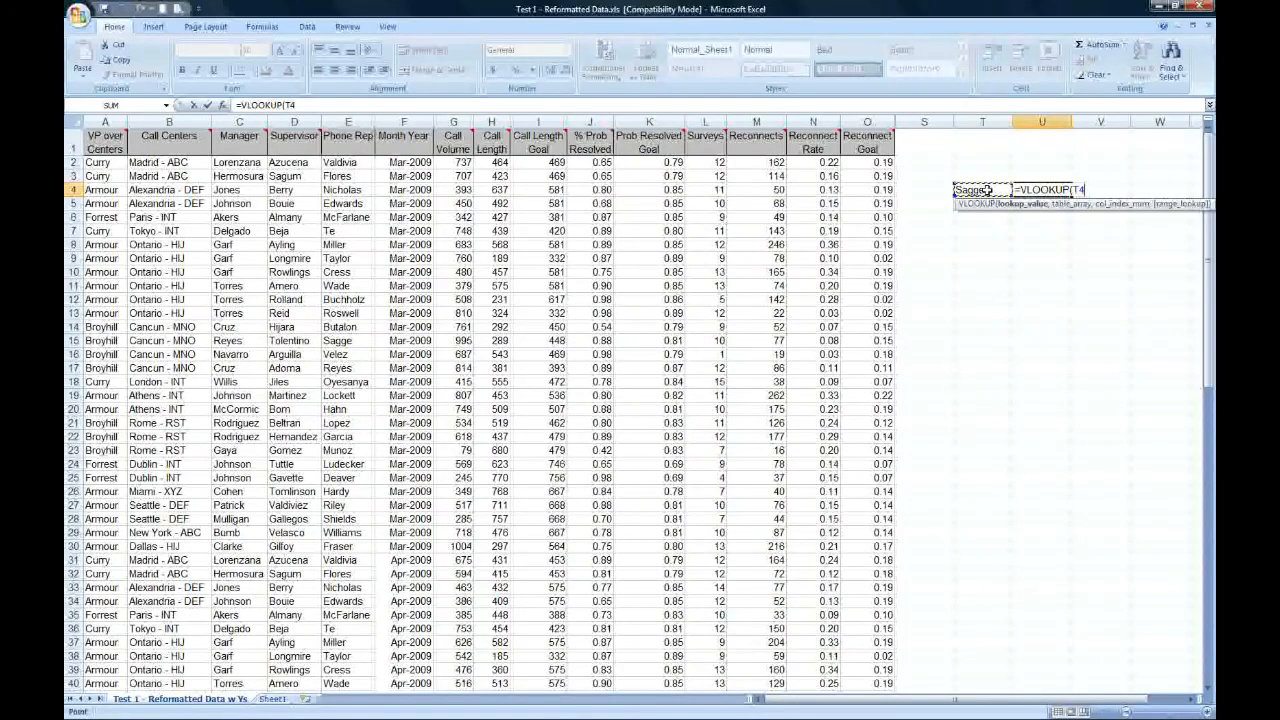
{"action": "type", "text": ","}
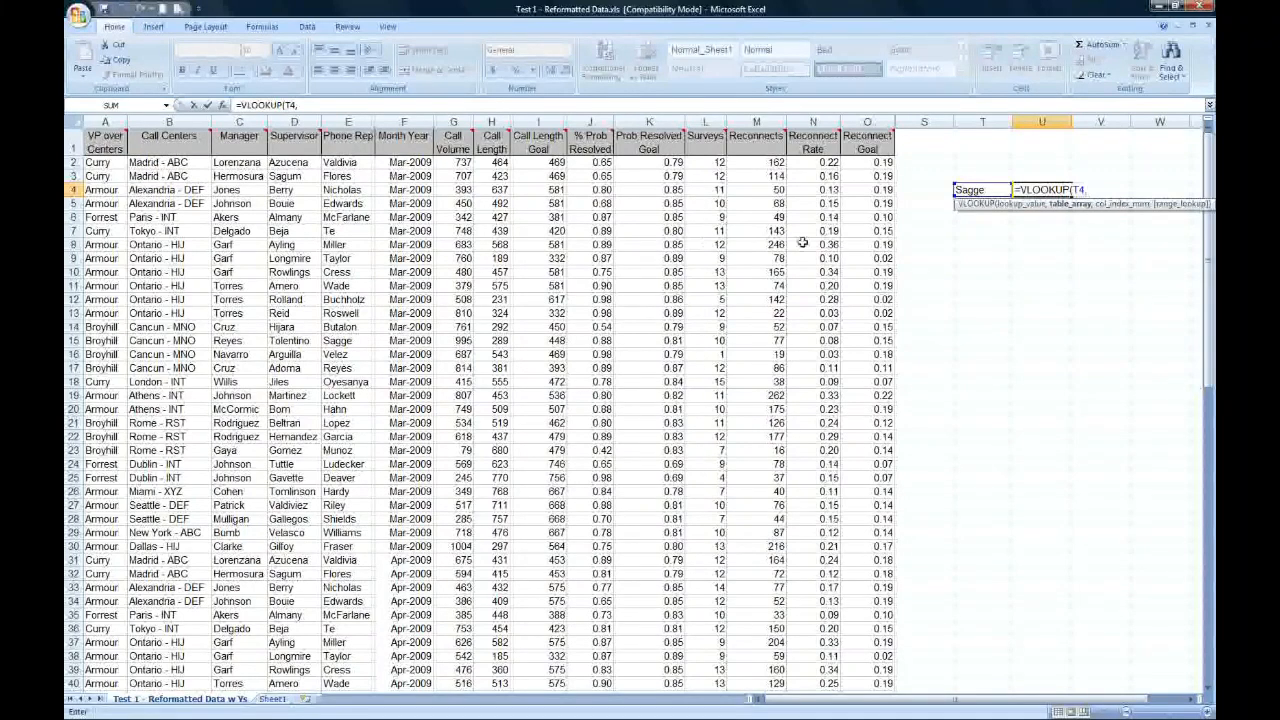
{"action": "mouse_move", "coordinate": [105, 145]}
{"action": "left_click", "coordinate": [340, 162]}
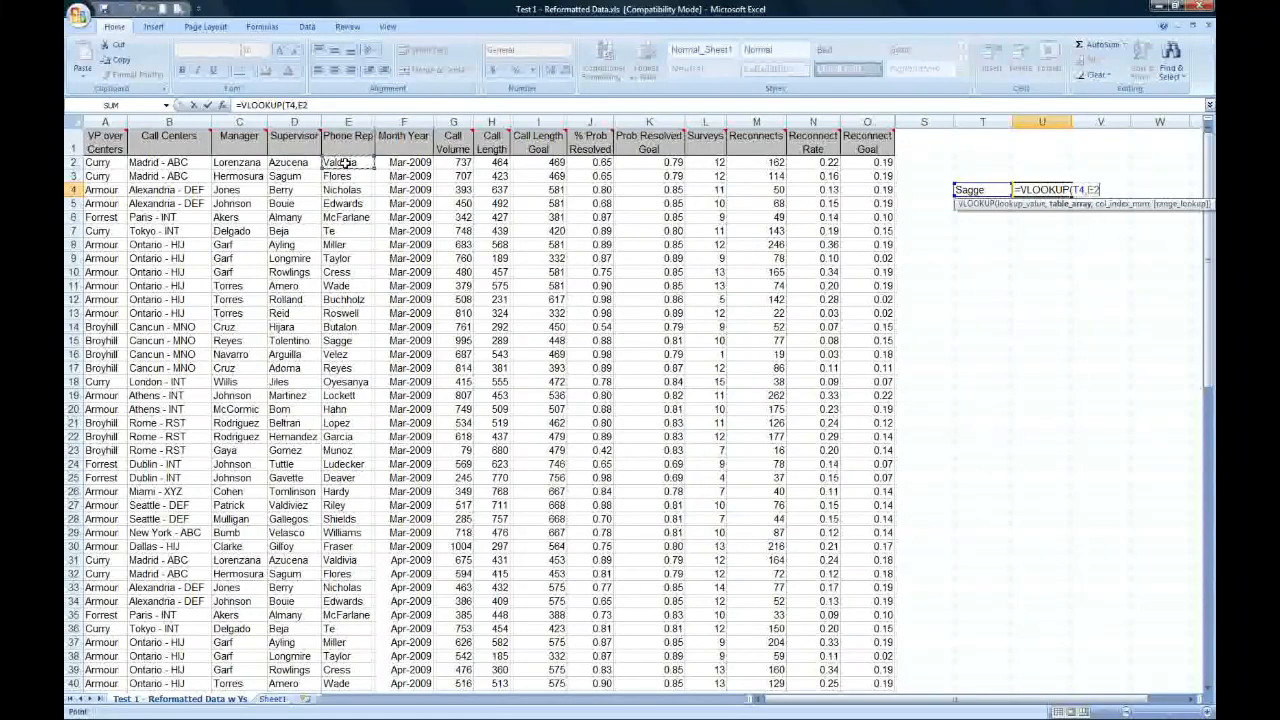
{"action": "left_click_drag", "start_coordinate": [340, 162], "coordinate": [853, 615]}
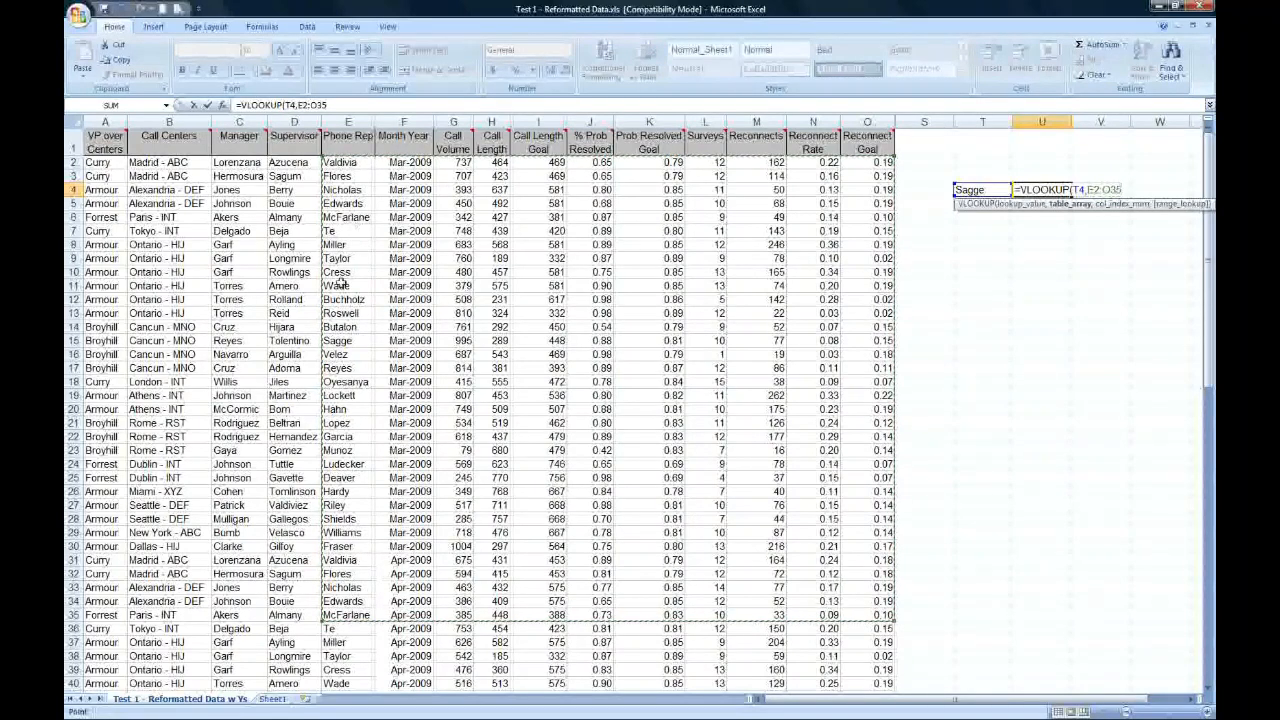
- Complete the U4 VLOOKUP with column index 5 and FALSE for an exact match, and reselect the cell
{"action": "type", "text": ",5"}
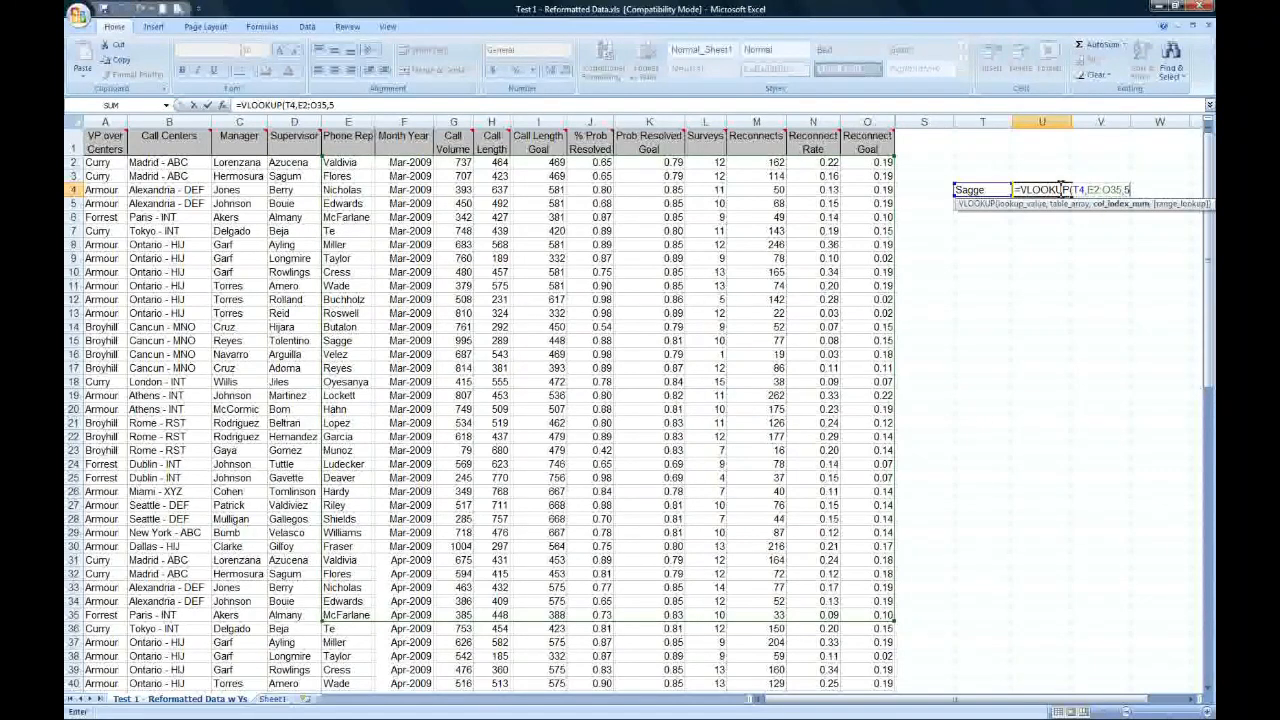
{"action": "type", "text": ","}
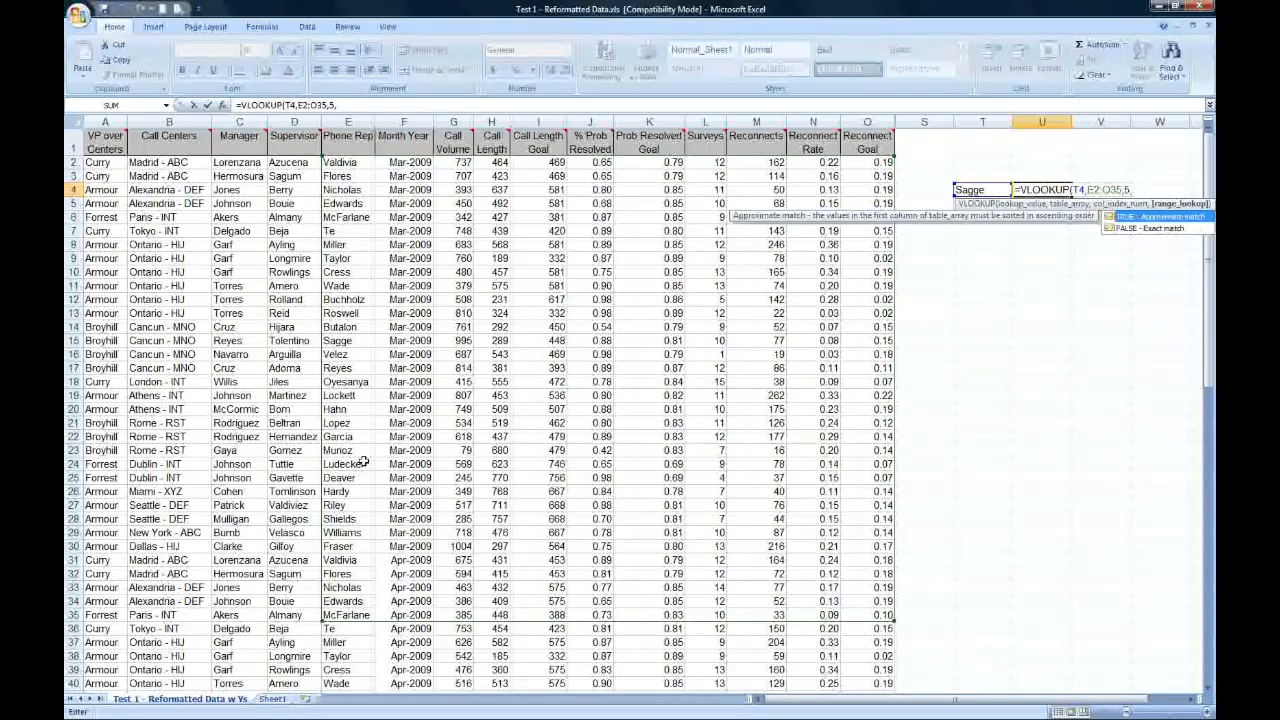
{"action": "left_click", "coordinate": [1145, 229]}
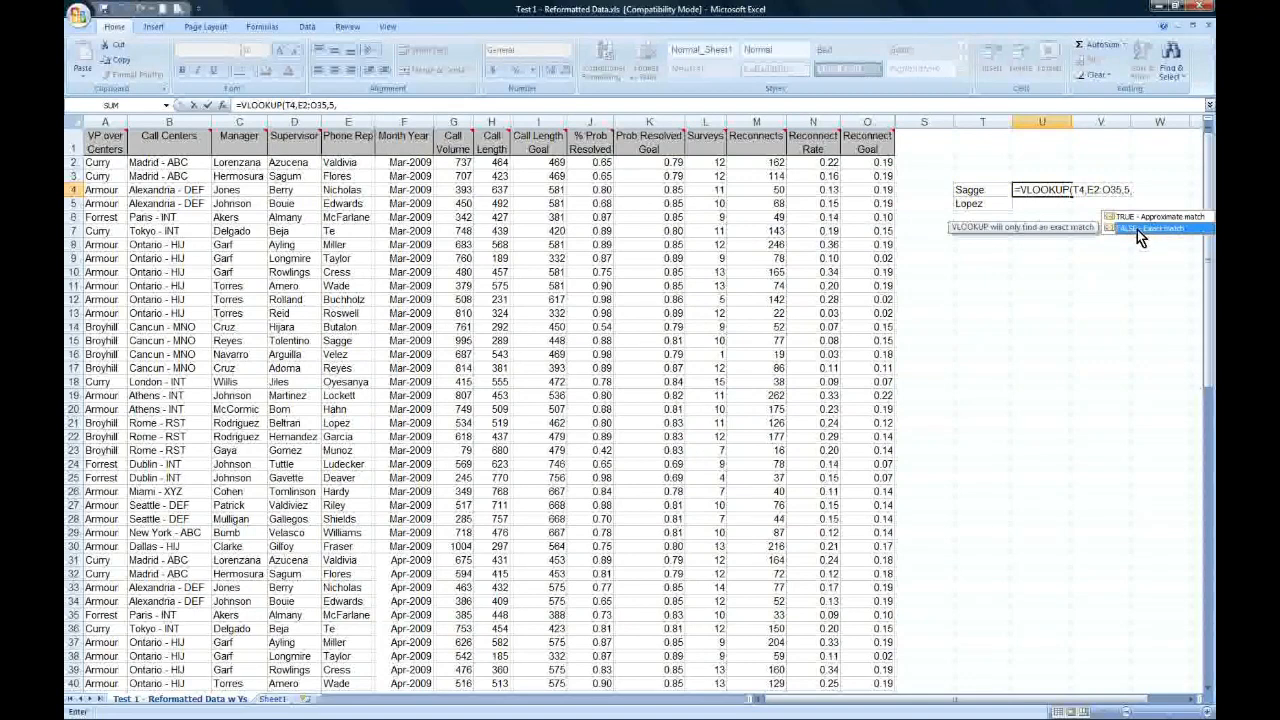
{"action": "double_click", "coordinate": [1137, 229]}
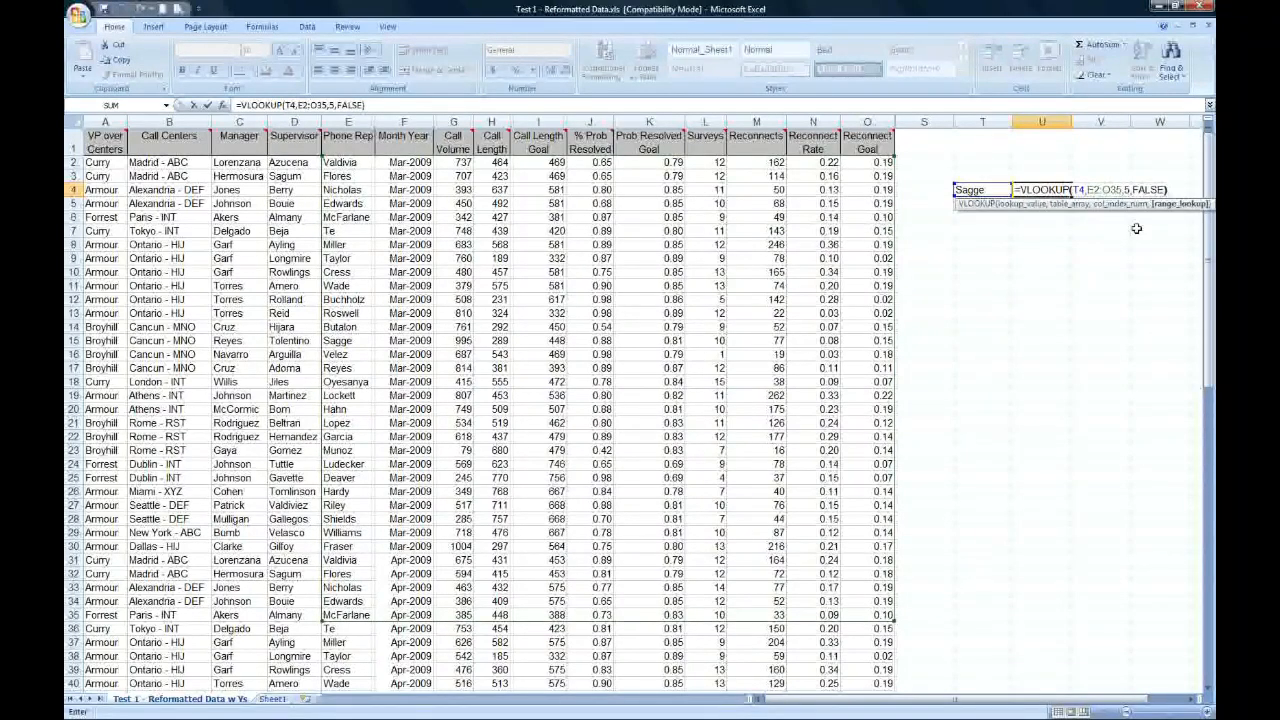
{"action": "key", "text": "Return"}
{"action": "key", "text": "Up"}
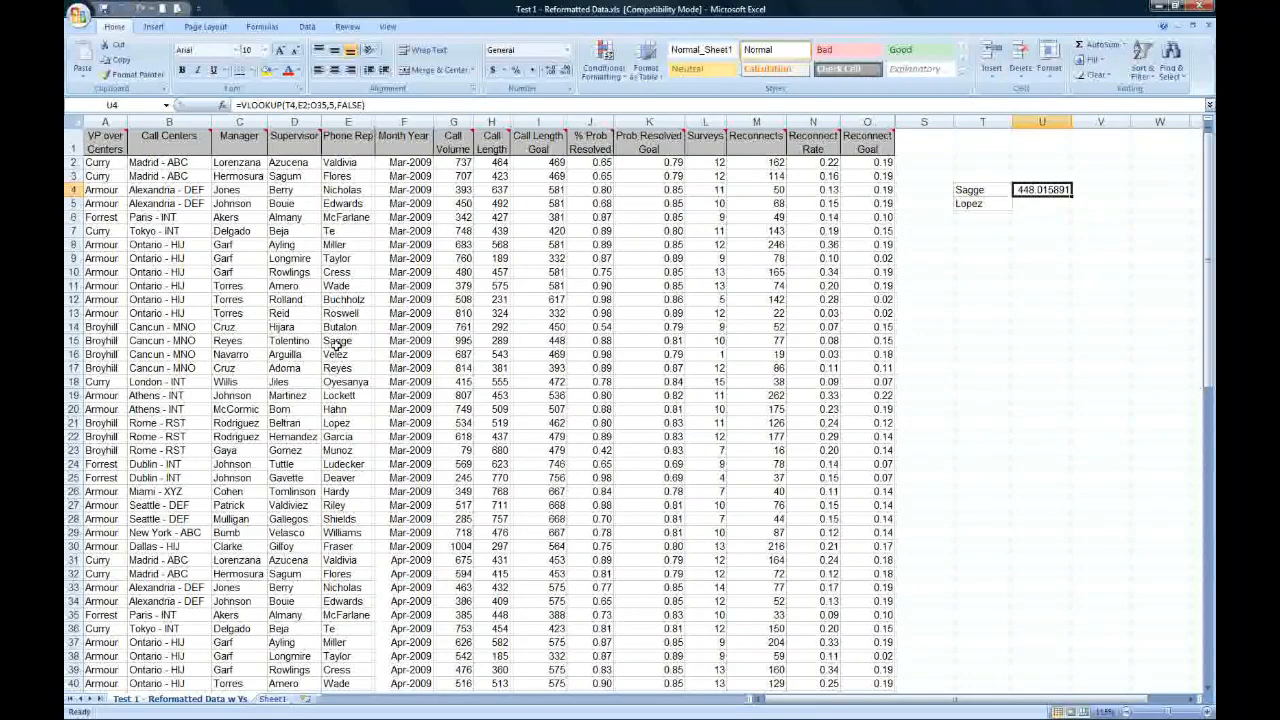
- Fill the VLOOKUP from U4 down to U5, checking both results against the Call Length Goal values in I15 and I21
{"action": "left_click", "coordinate": [341, 342]}
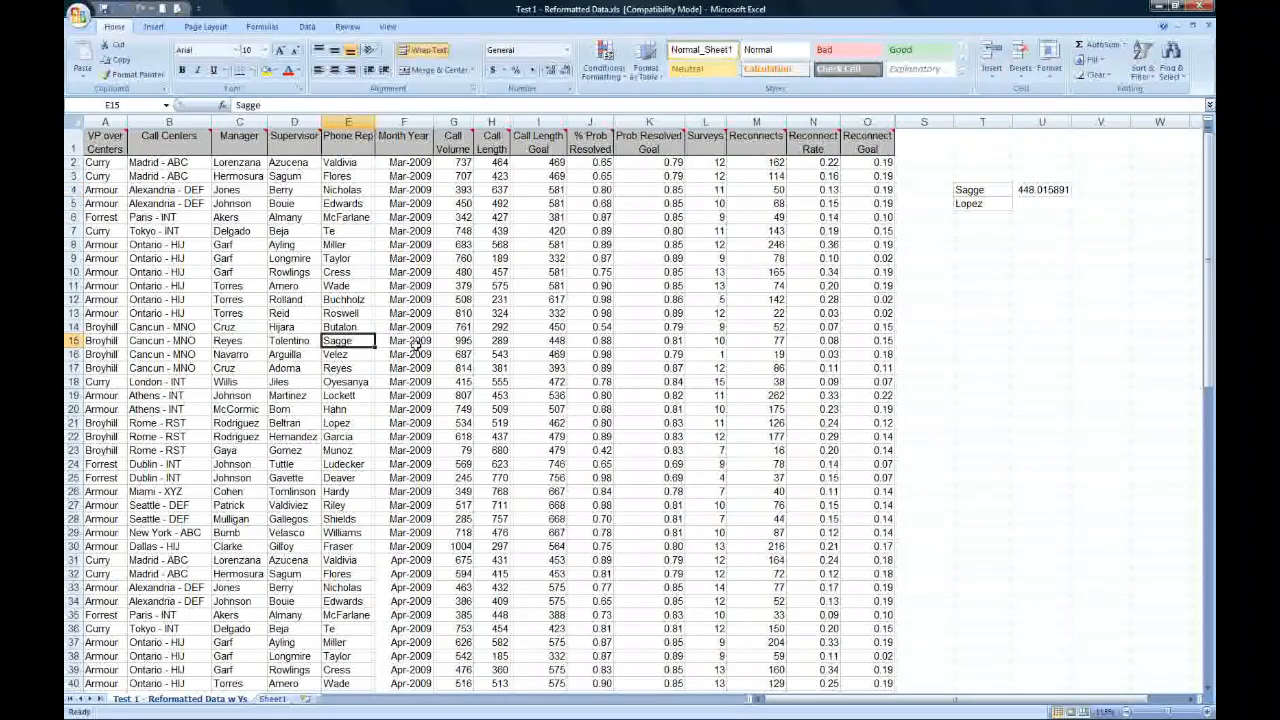
{"action": "left_click", "coordinate": [540, 342]}
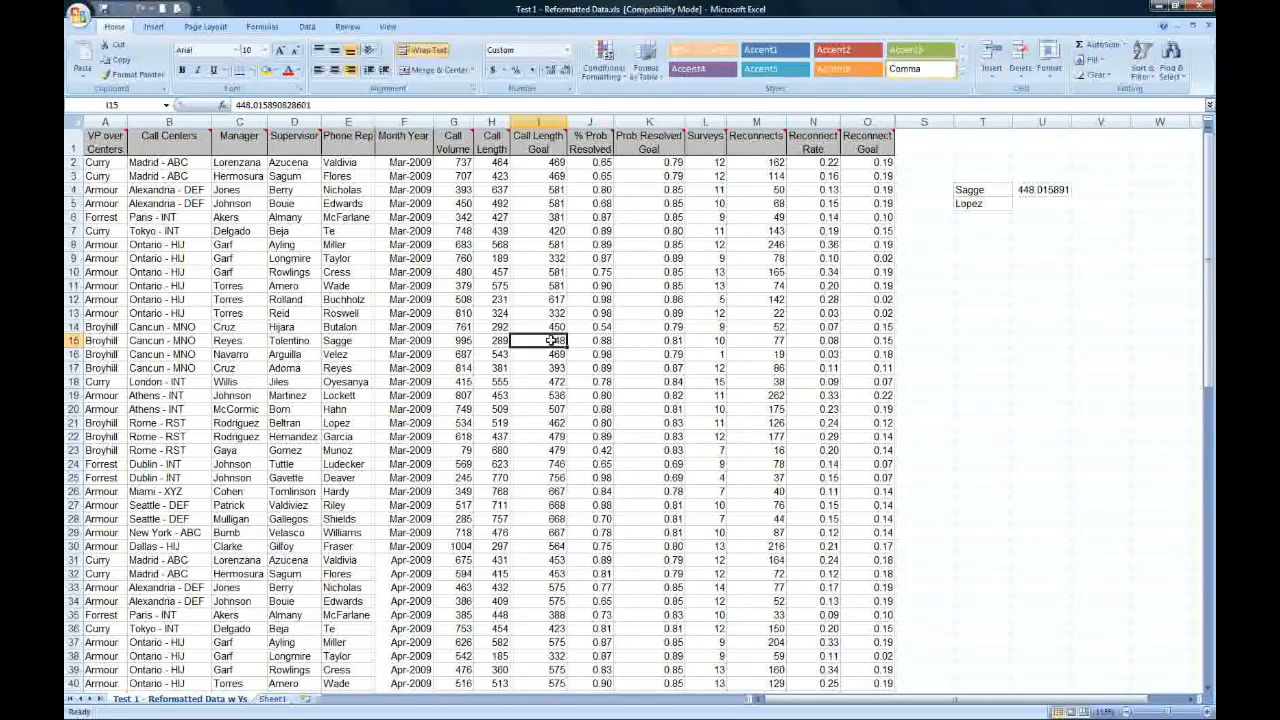
{"action": "left_click", "coordinate": [1038, 189]}
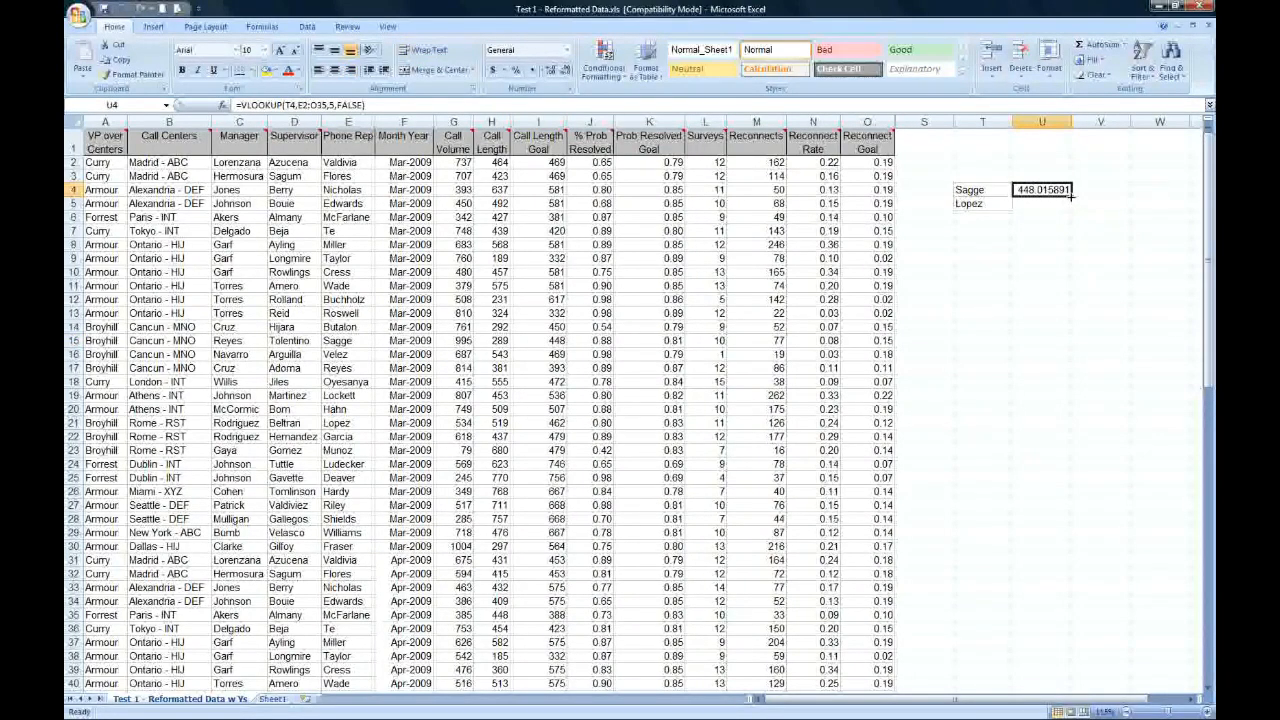
{"action": "left_click_drag", "start_coordinate": [1070, 197], "coordinate": [1045, 204]}
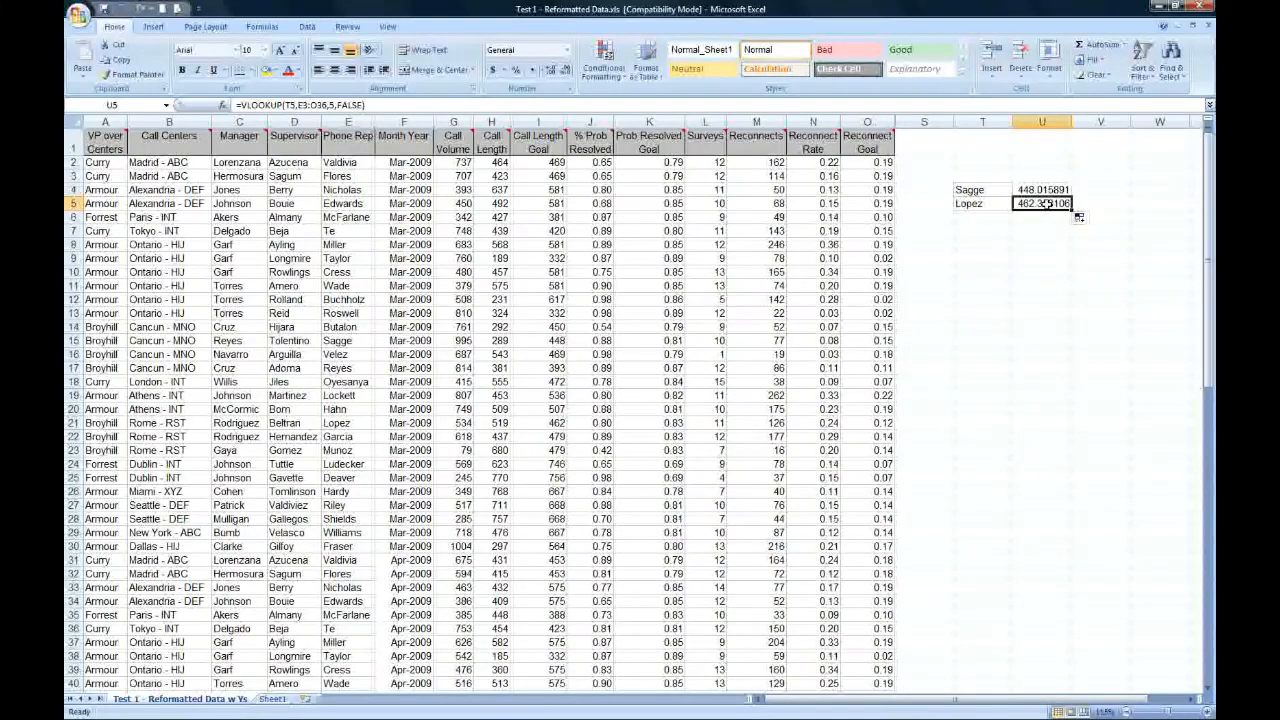
{"action": "left_click", "coordinate": [358, 425]}
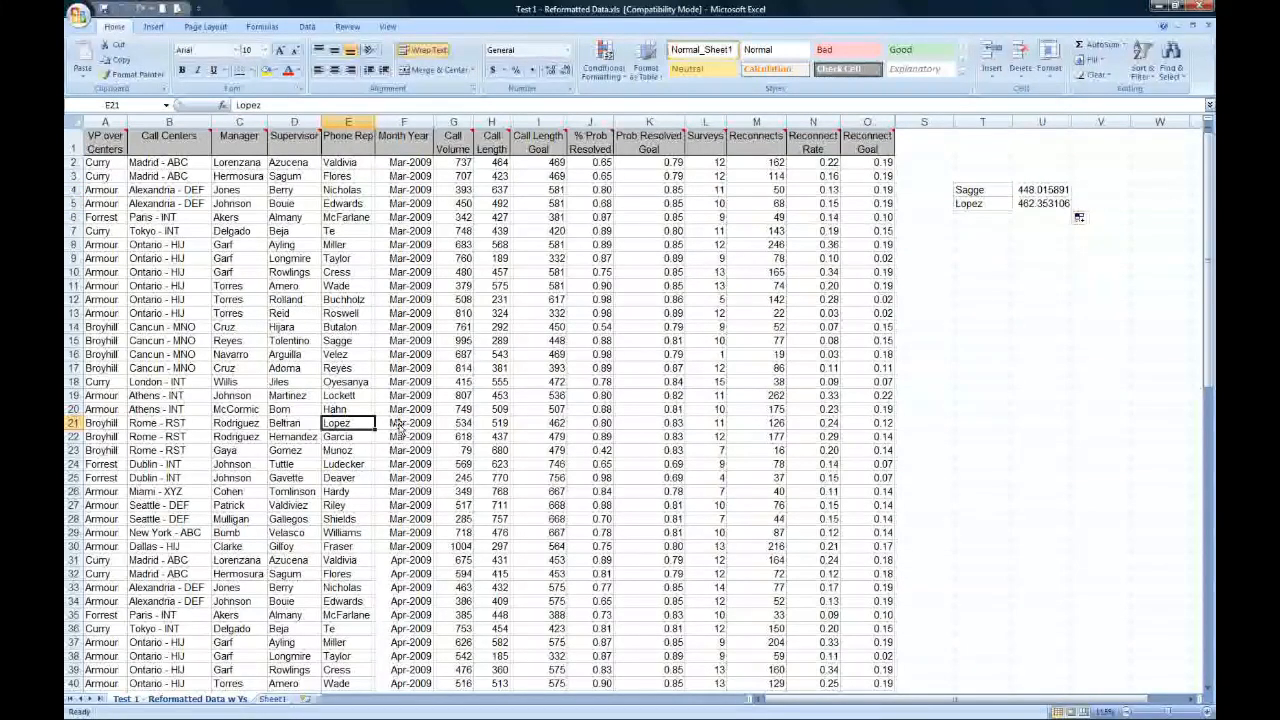
{"action": "left_click", "coordinate": [548, 423]}
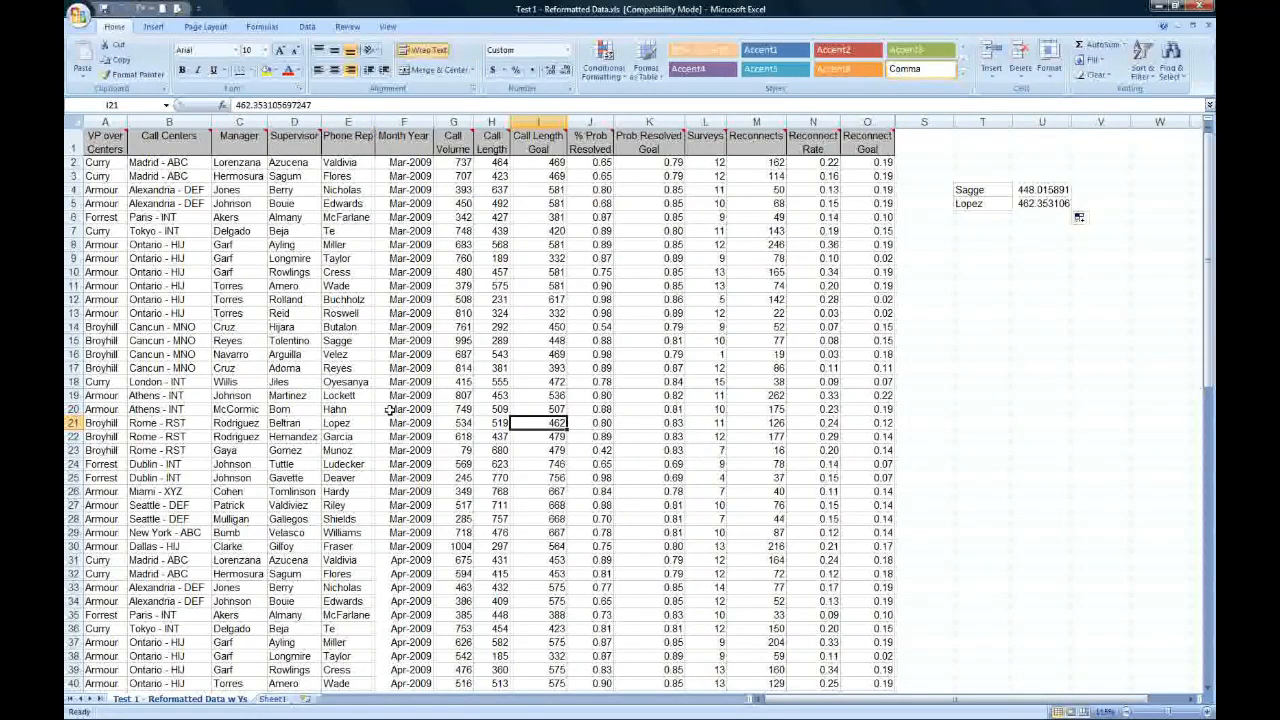
- Compare the table array ranges referenced by the VLOOKUP formulas in U4 and U5
{"action": "left_click", "coordinate": [1026, 204]}
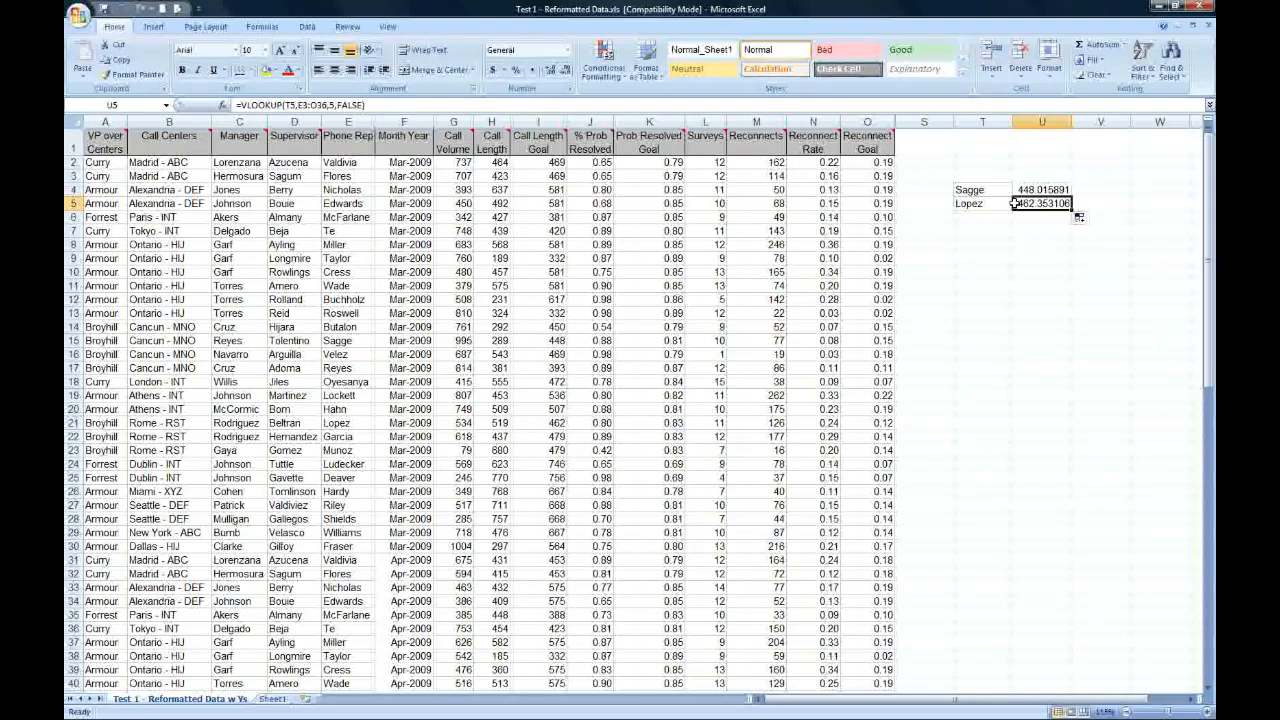
{"action": "left_click", "coordinate": [1045, 190]}
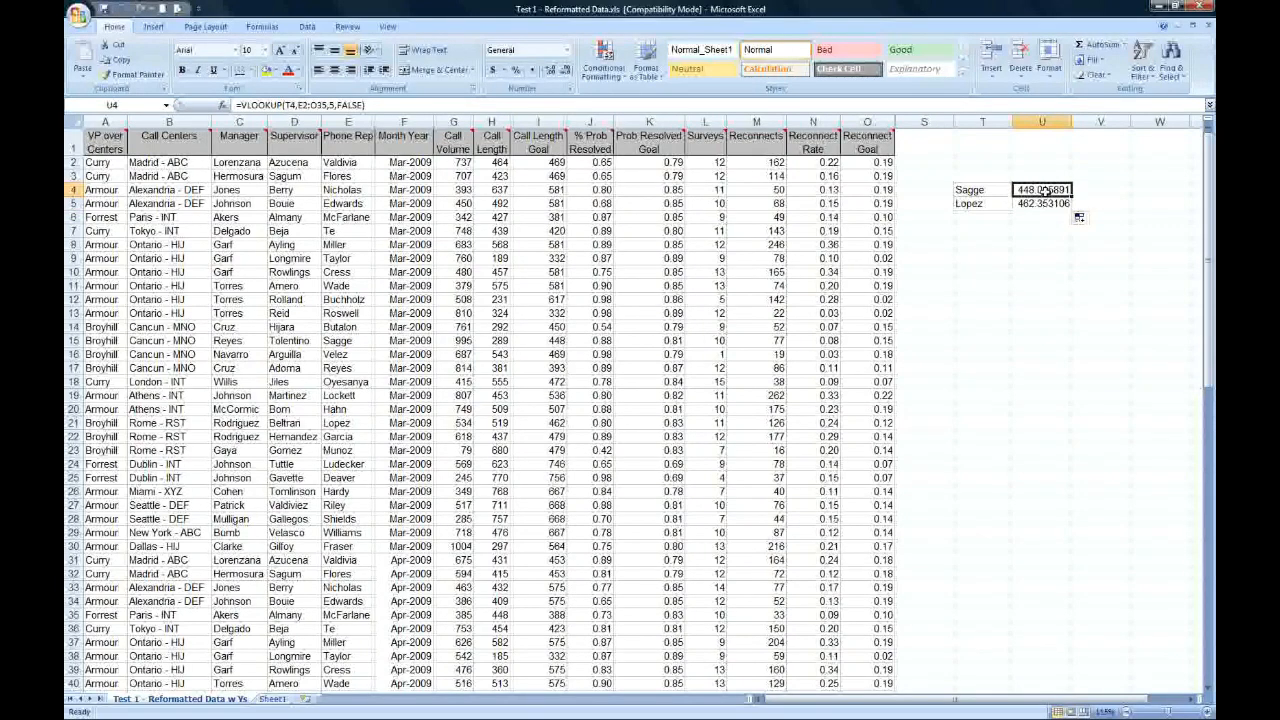
{"action": "double_click", "coordinate": [1045, 190]}
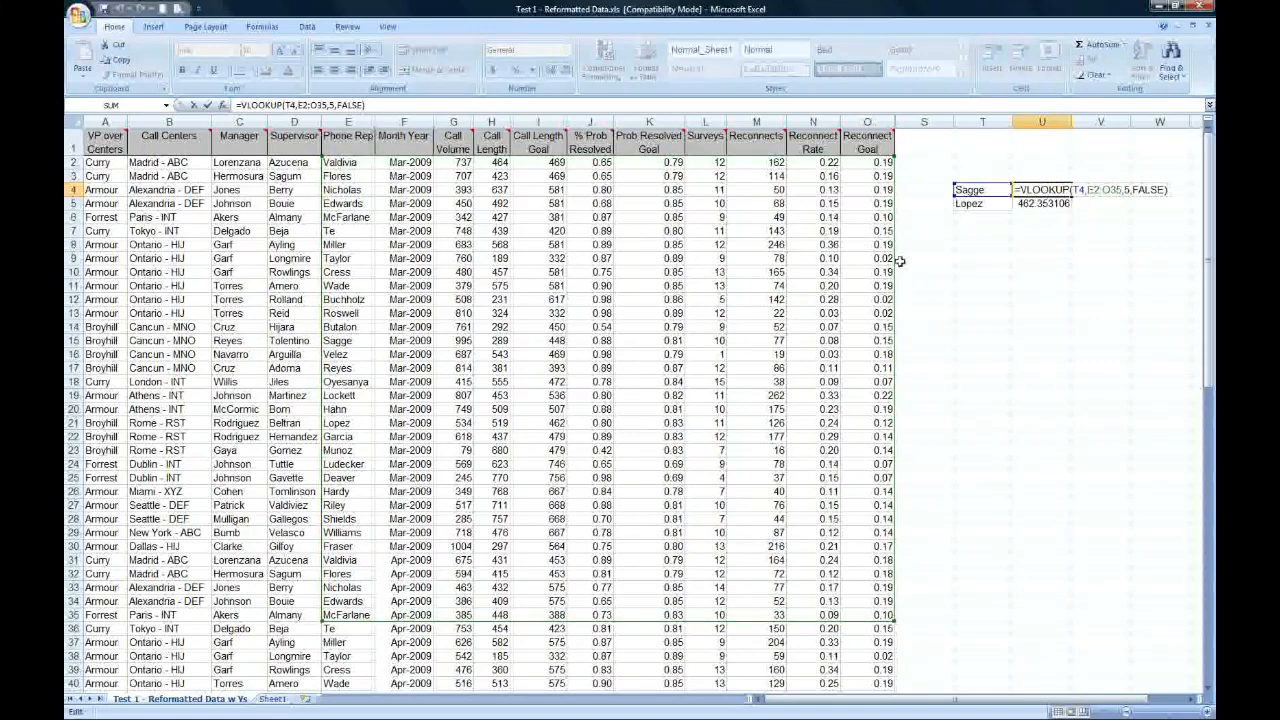
{"action": "left_click", "coordinate": [1040, 203]}
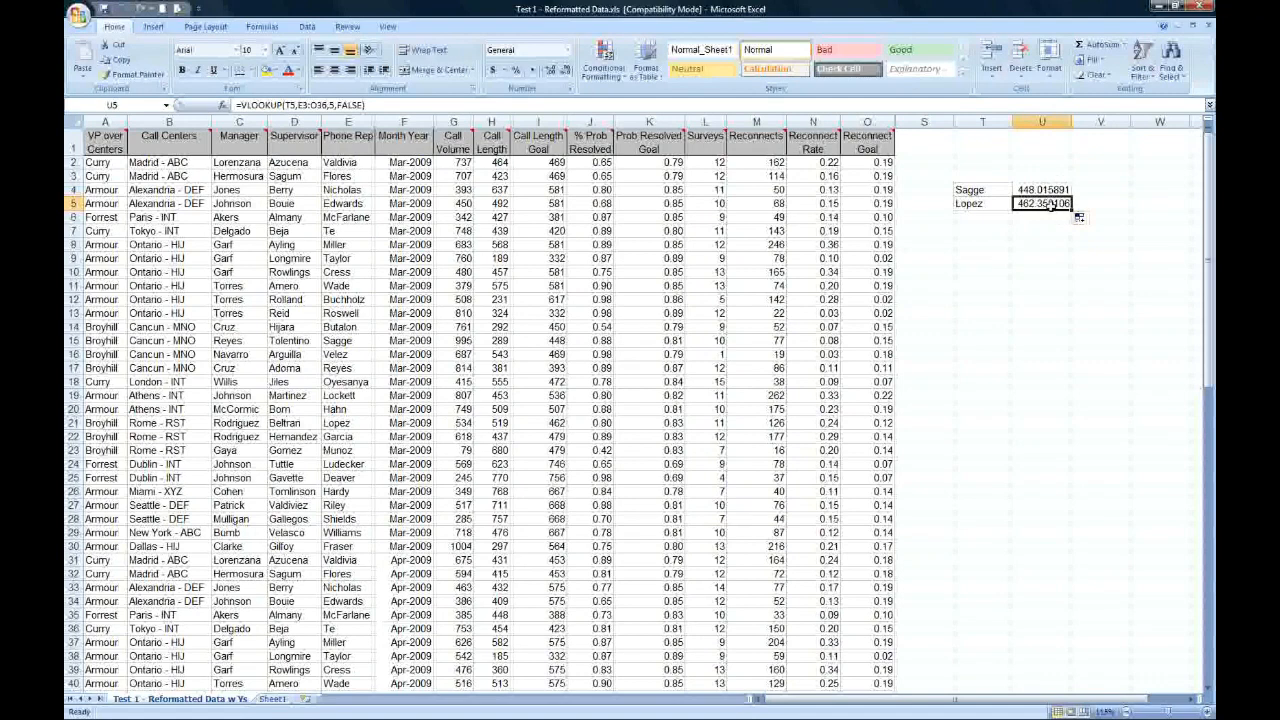
{"action": "key", "text": "F2"}
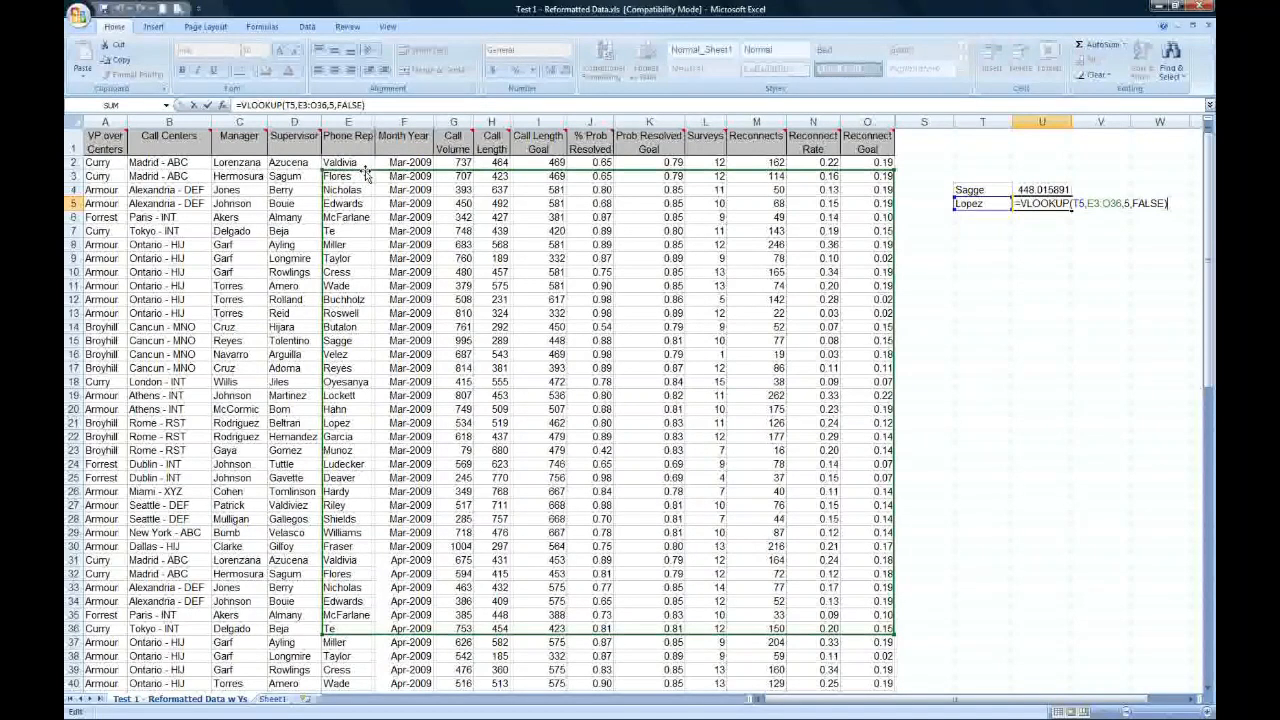
{"action": "mouse_move", "coordinate": [366, 174]}
{"action": "left_mouse_down"}
{"action": "mouse_move", "coordinate": [266, 163]}
{"action": "mouse_move", "coordinate": [194, 206]}
{"action": "mouse_move", "coordinate": [329, 246]}
{"action": "mouse_move", "coordinate": [285, 200]}
{"action": "mouse_move", "coordinate": [316, 210]}
{"action": "mouse_move", "coordinate": [360, 172]}
{"action": "left_mouse_up"}
{"action": "key", "text": "ctrl+Return"}
- Make the table array in the U4 VLOOKUP formula absolute as $E$2:$O$35
{"action": "left_click", "coordinate": [1050, 191]}
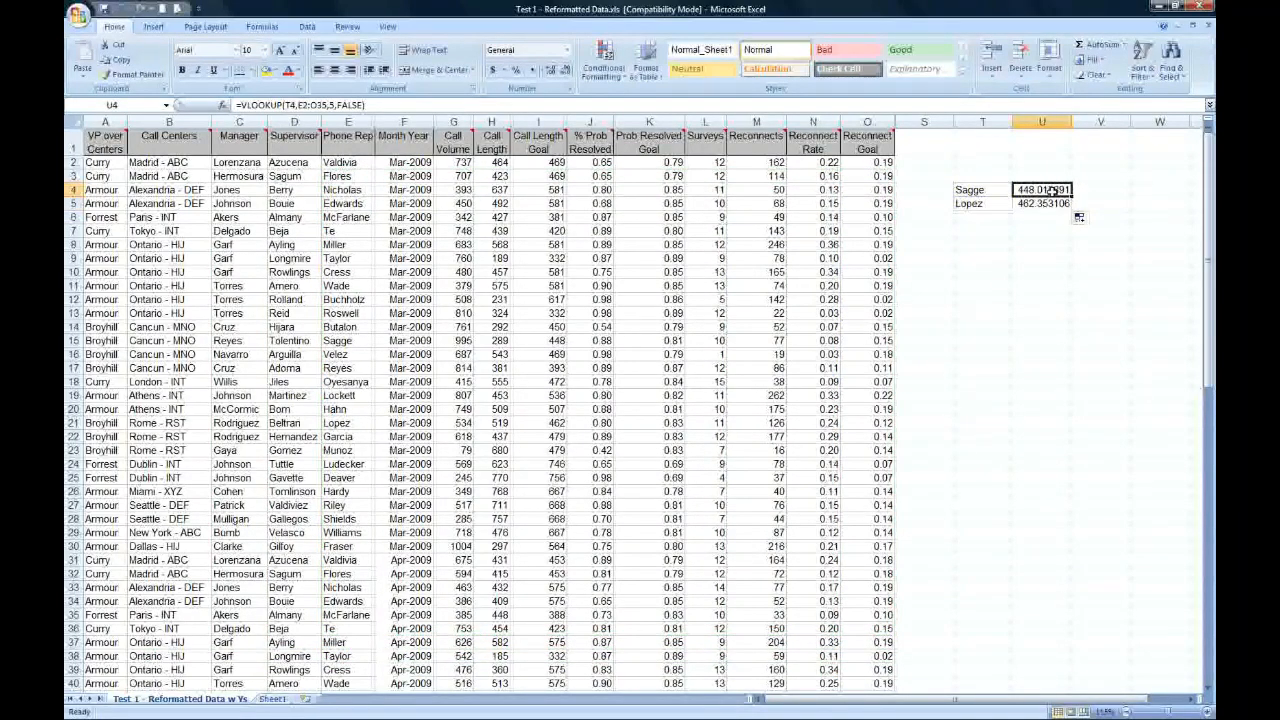
{"action": "double_click", "coordinate": [1050, 195]}
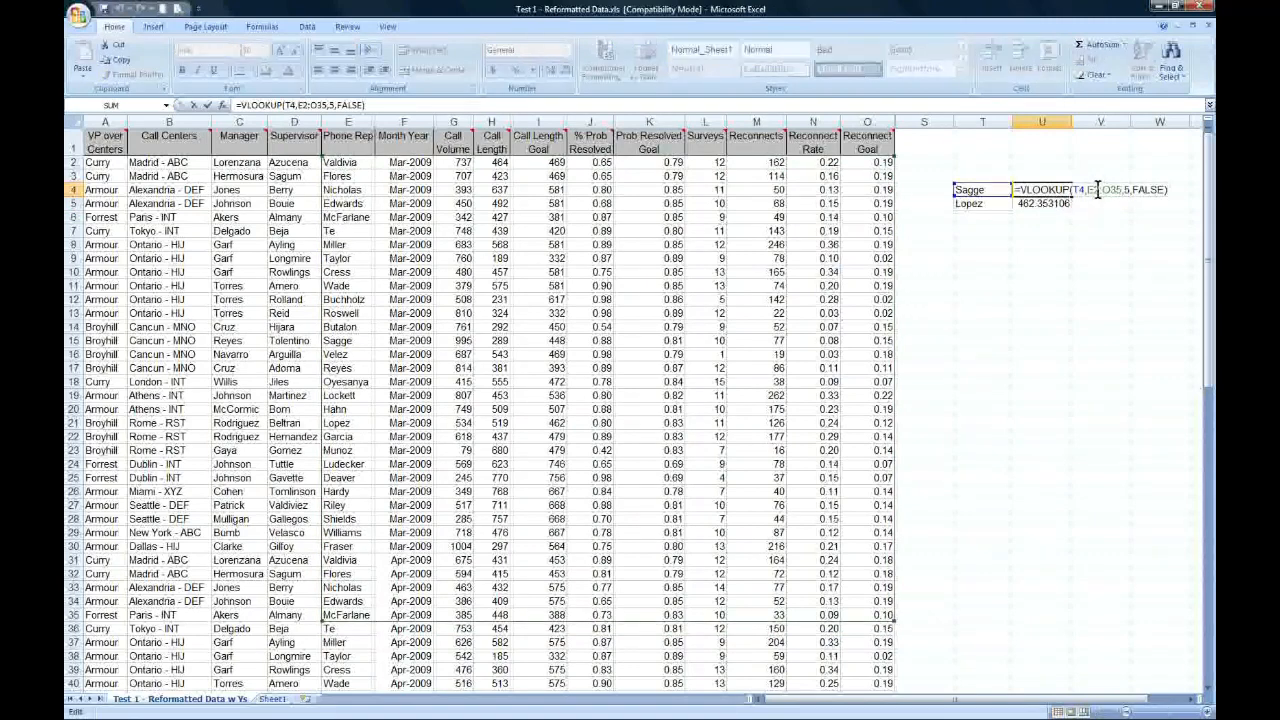
{"action": "left_click", "coordinate": [1094, 190]}
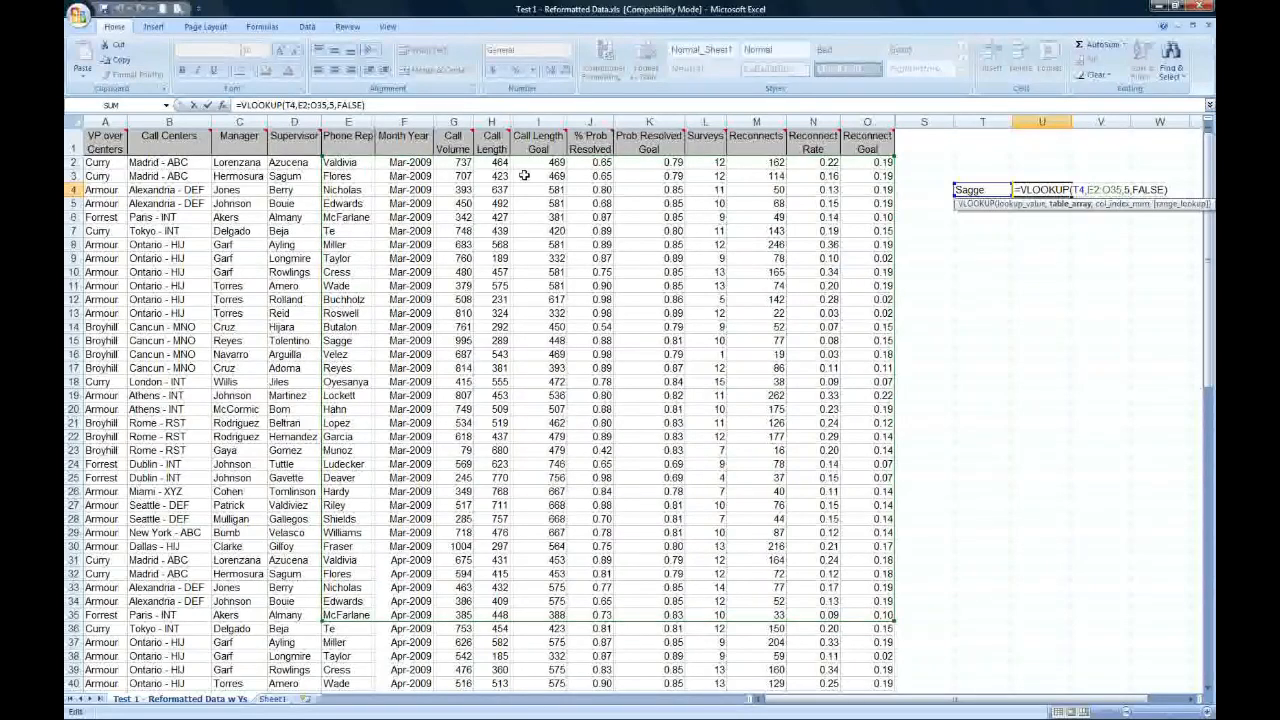
{"action": "key", "text": "F4"}
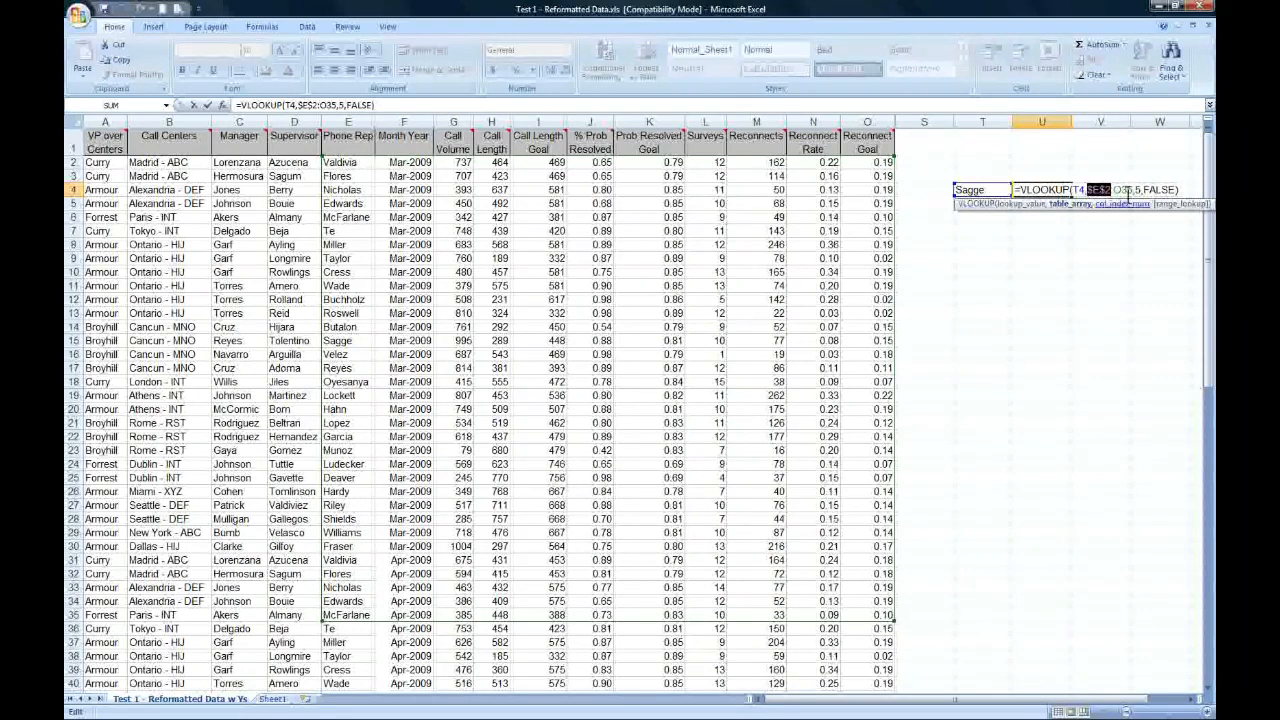
{"action": "left_click", "coordinate": [1128, 190]}
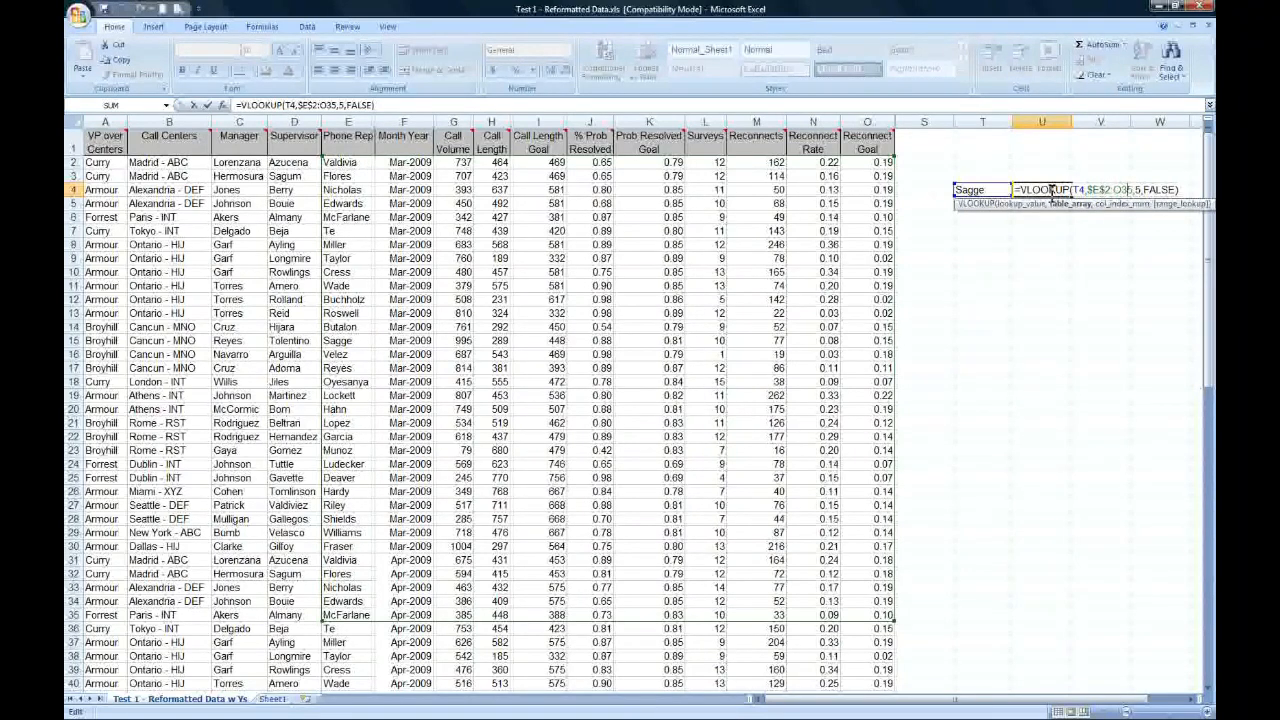
{"action": "key", "text": "F4"}
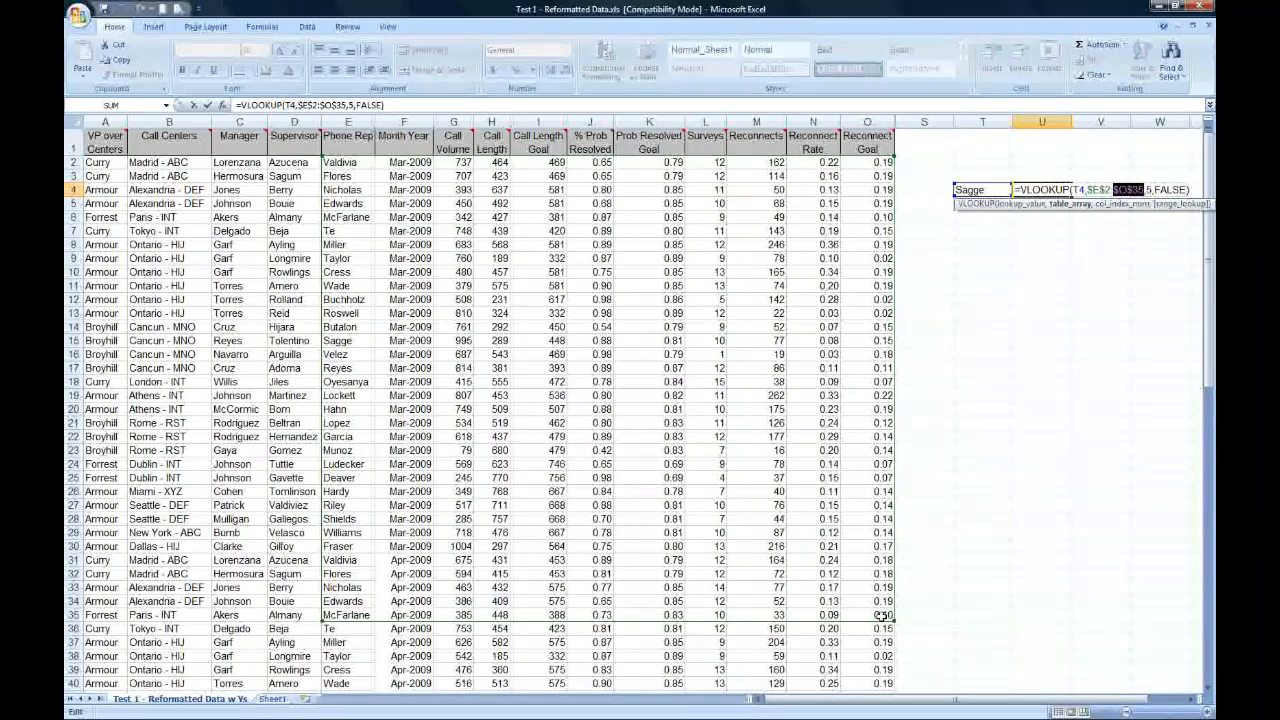
{"action": "key", "text": "Return"}
{"action": "key", "text": "Up"}
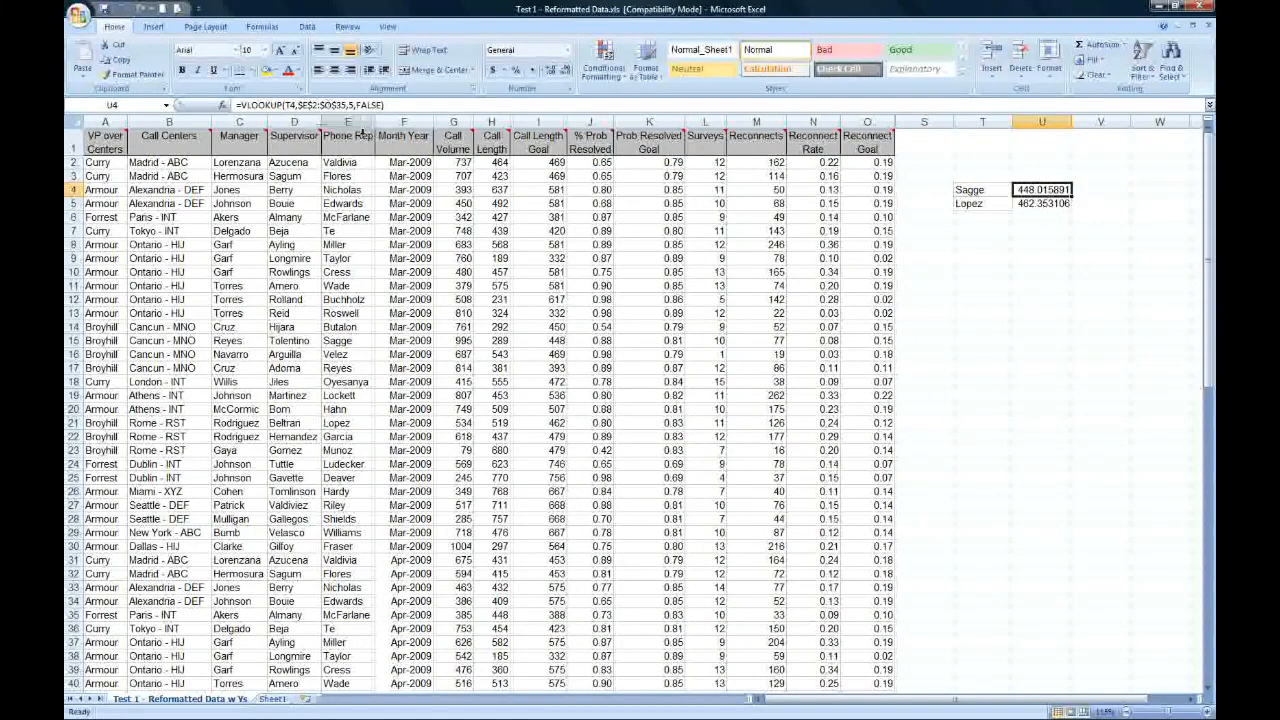
- Fill the absolute-range VLOOKUP from U4 down to U5 and inspect the copied formula's references
{"action": "left_click_drag", "start_coordinate": [1071, 197], "coordinate": [1072, 211]}
{"action": "left_click", "coordinate": [1040, 204]}
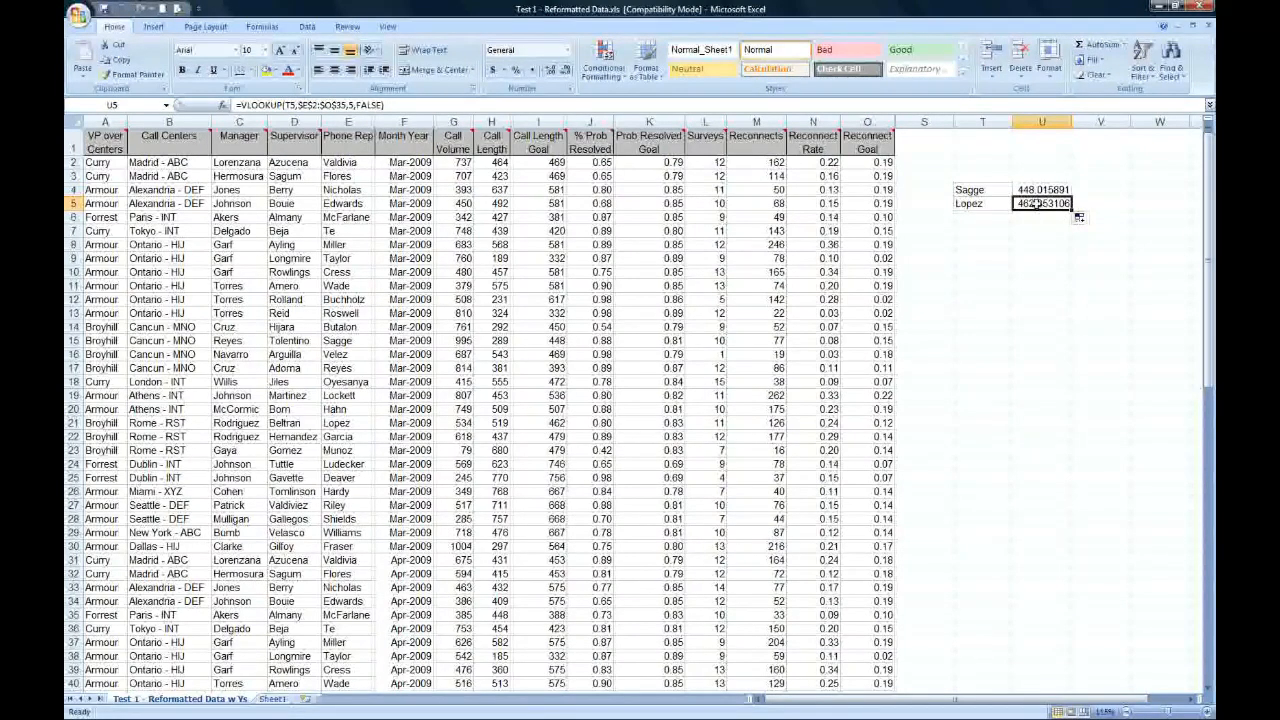
{"action": "double_click", "coordinate": [1037, 204]}
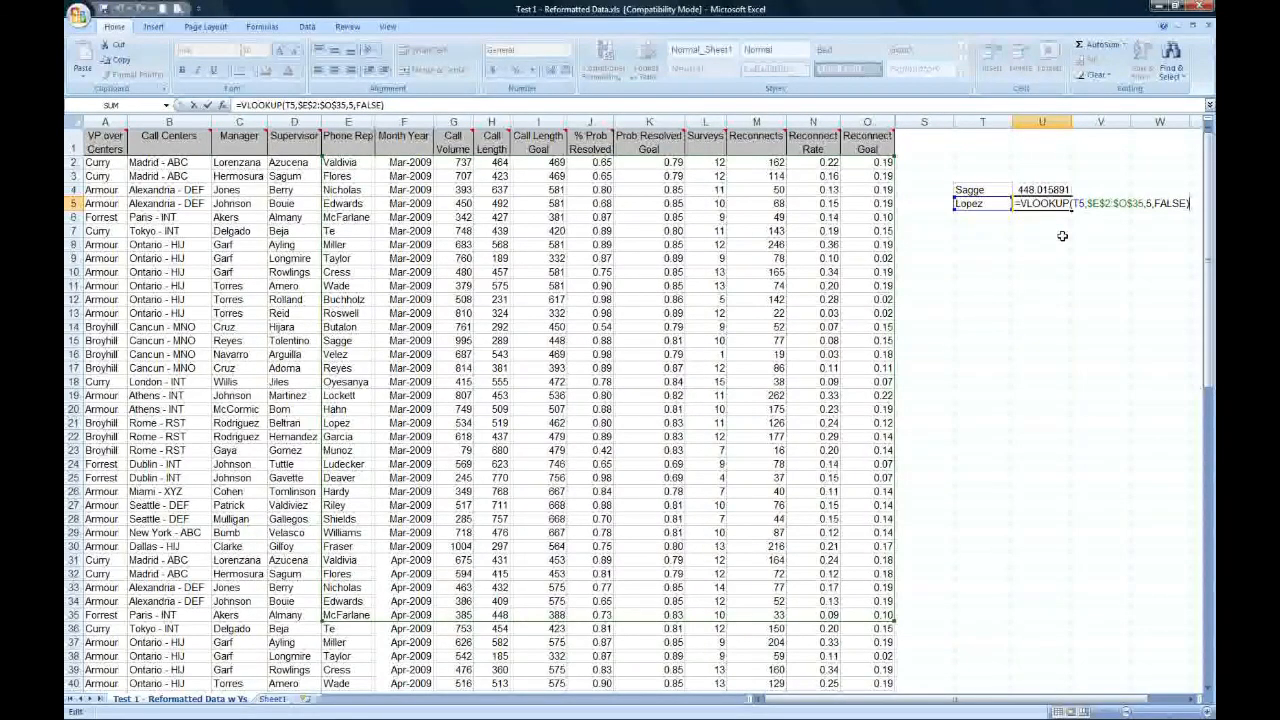
{"action": "key", "text": "ctrl+Return"}
{"action": "left_click", "coordinate": [988, 218]}
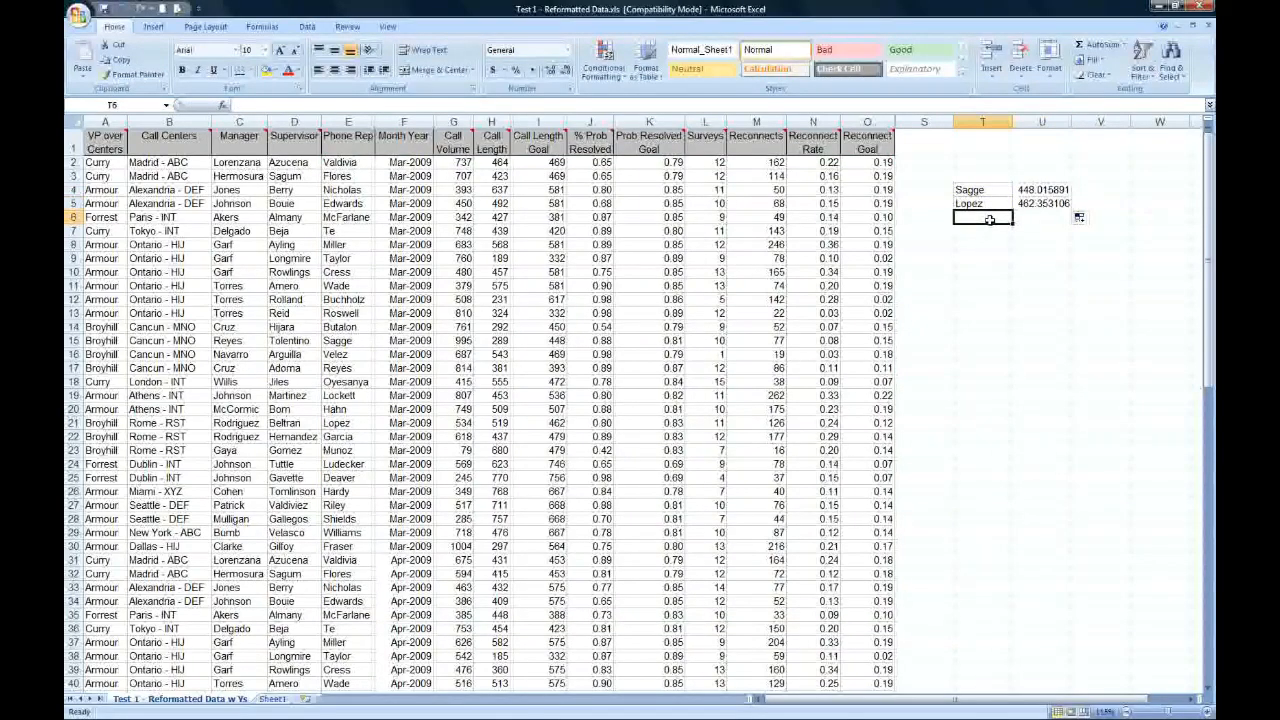
- Switch to the PowerPoint slide show and advance to the HLOOKUP note under VLOOKUP
{"action": "key", "text": "alt+Tab"}
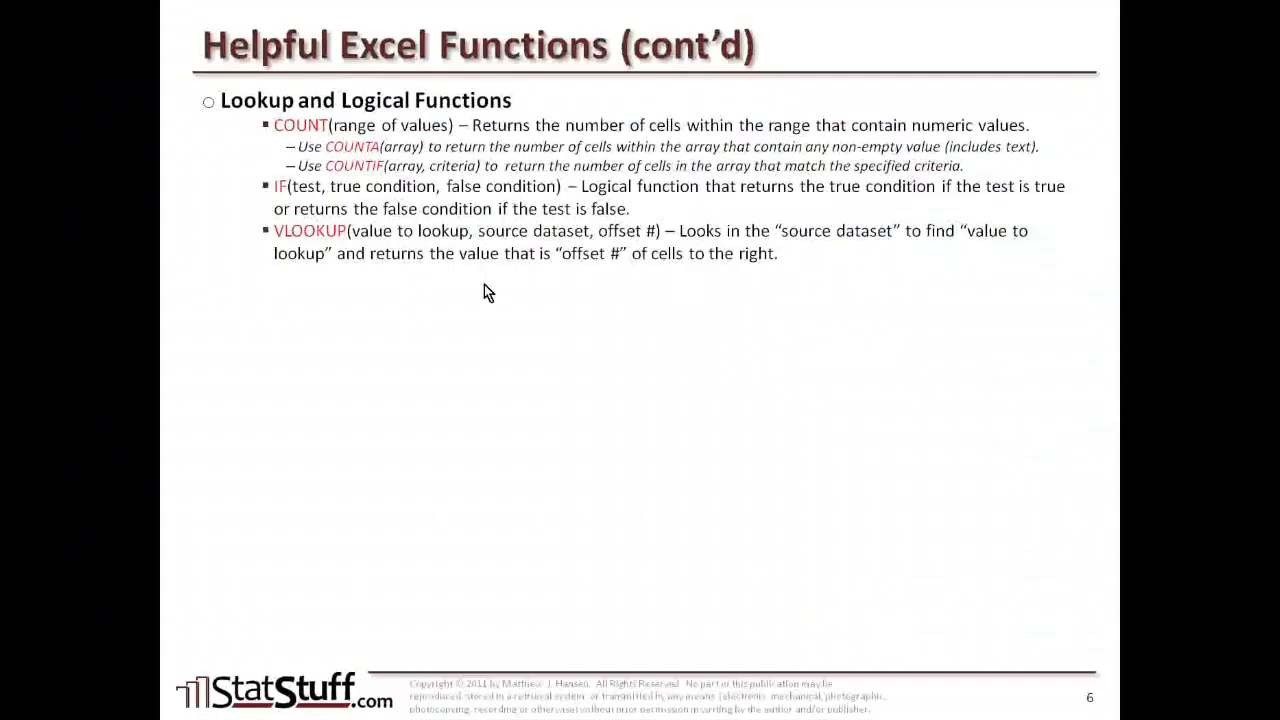
{"action": "left_click", "coordinate": [484, 284]}
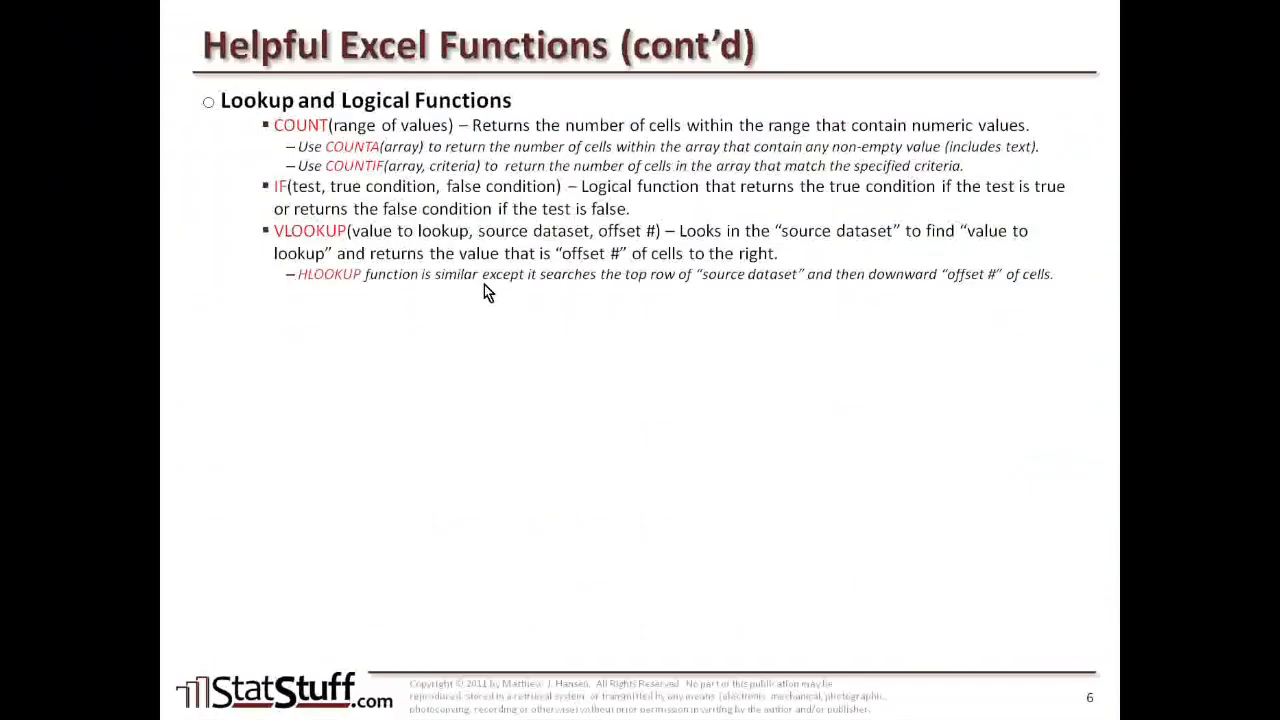
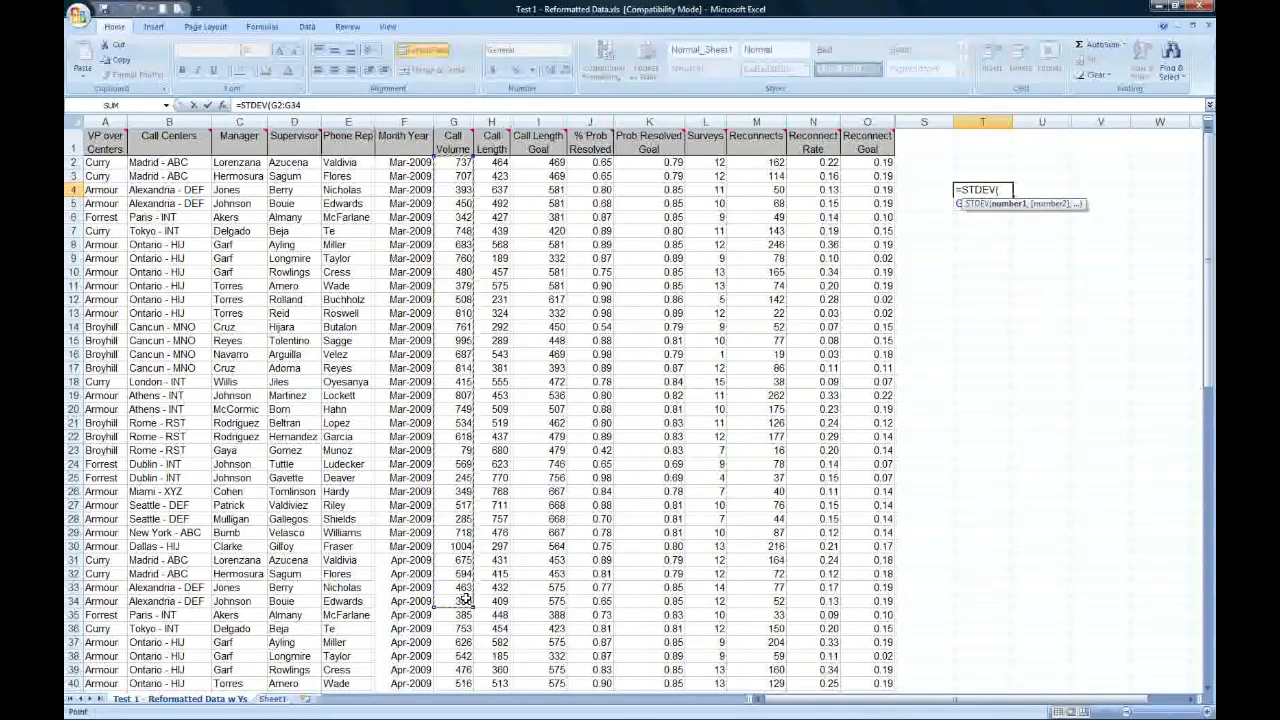
- Complete the =STDEV(G2:G34) formula in T4, fill it down to T6 and check the range in the last copy
{"action": "key", "text": "Return"}
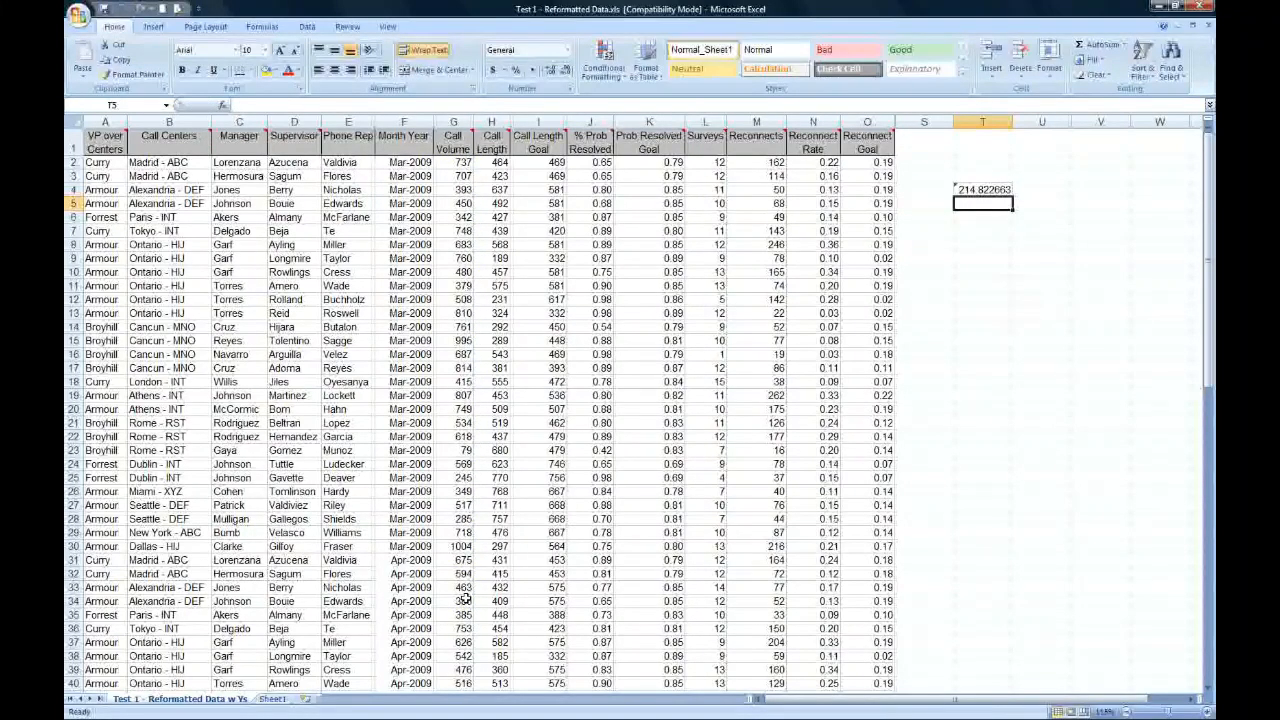
{"action": "left_click", "coordinate": [990, 189]}
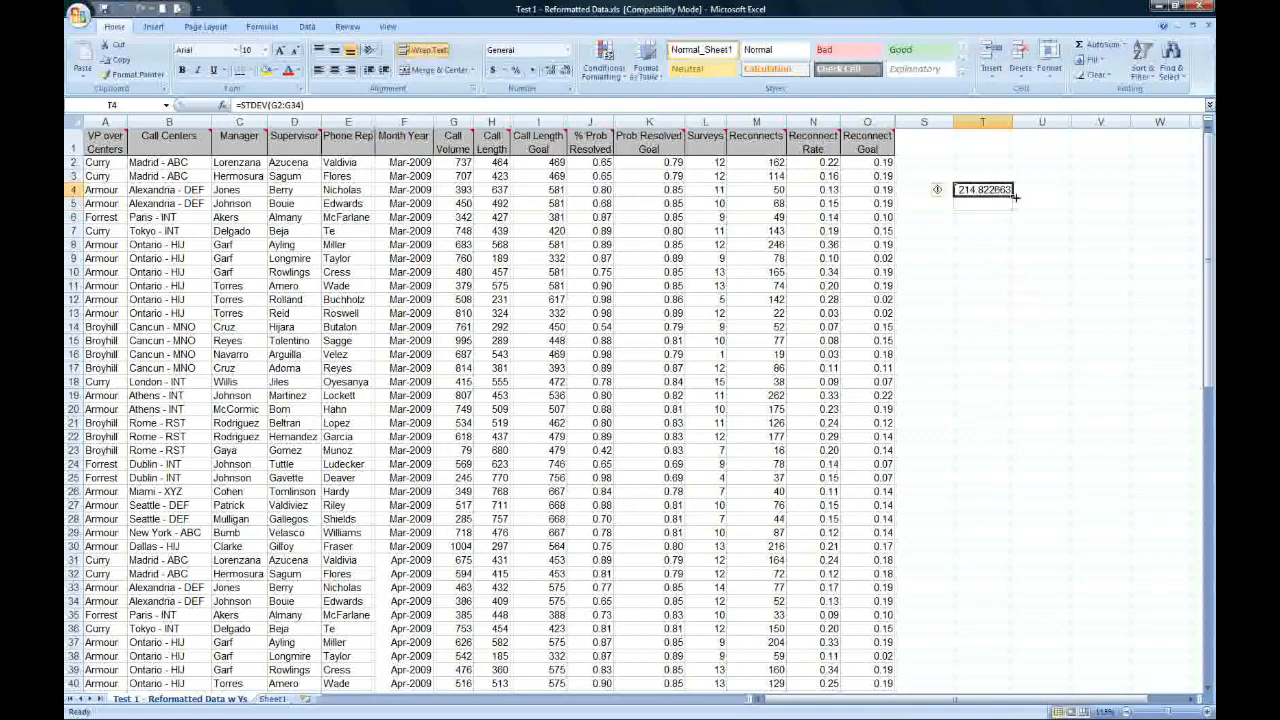
{"action": "left_click_drag", "start_coordinate": [1013, 196], "coordinate": [1012, 221]}
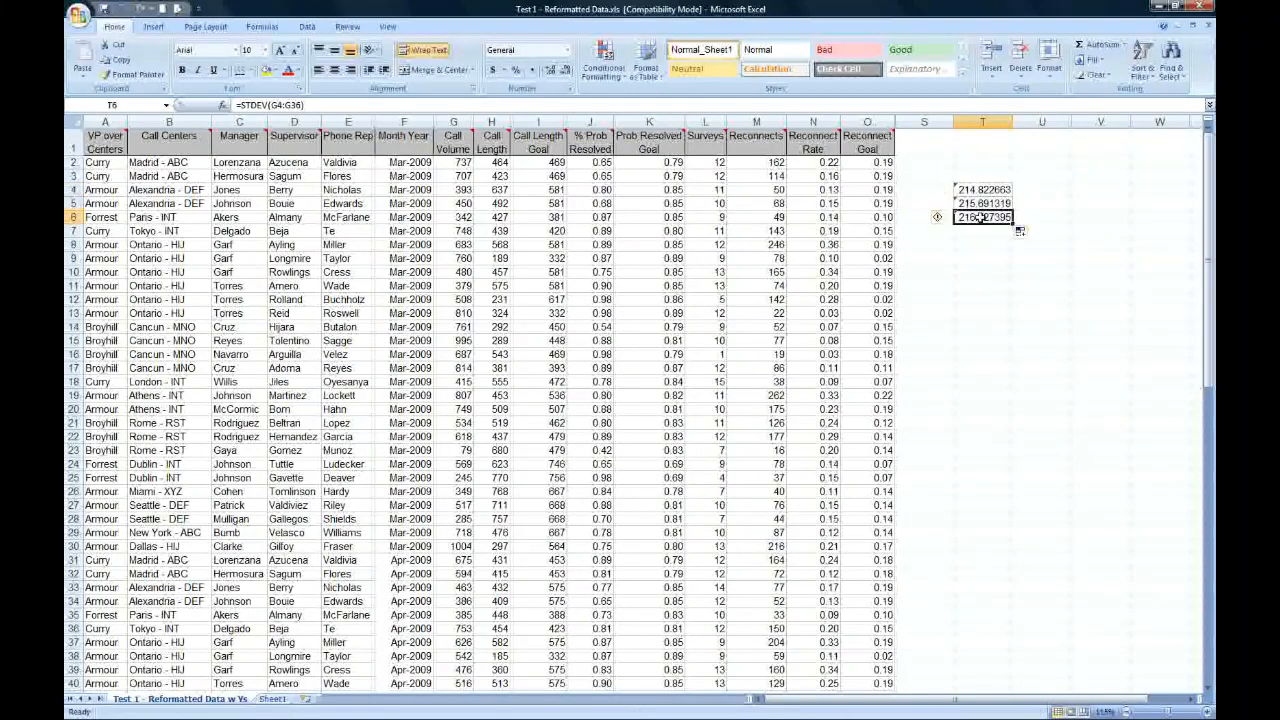
{"action": "double_click", "coordinate": [980, 218]}
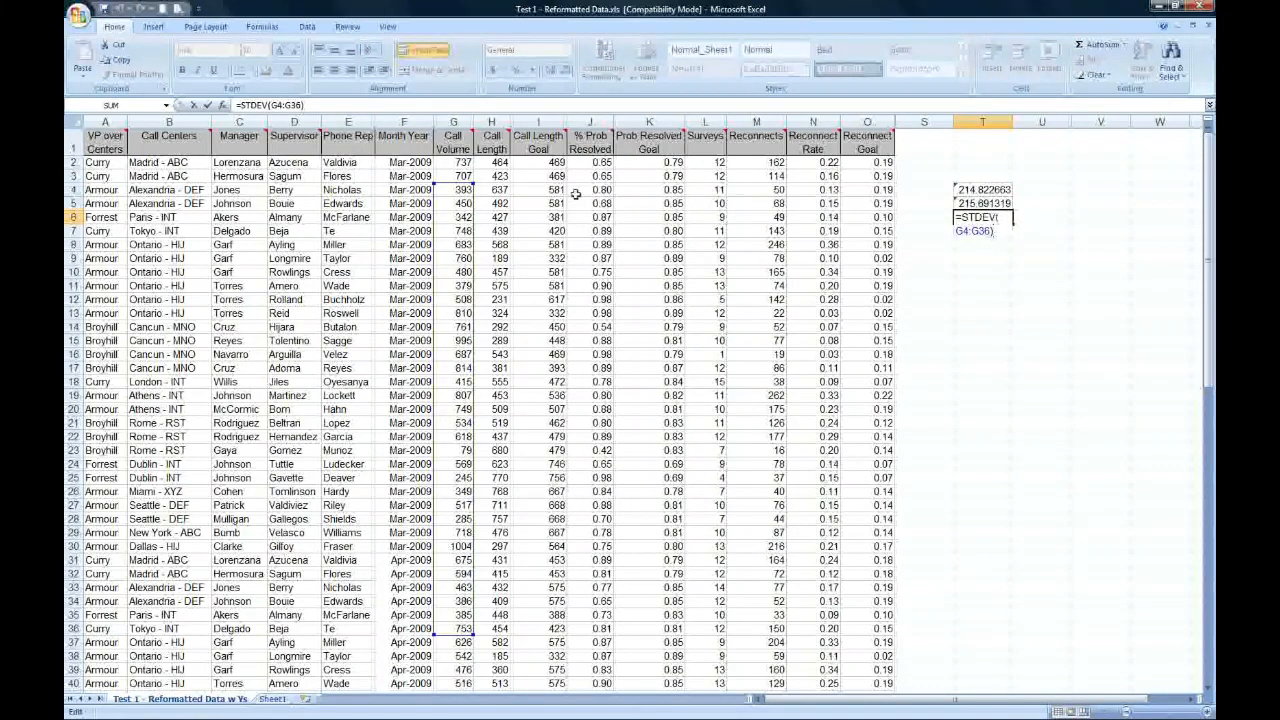
{"action": "key", "text": "Escape"}
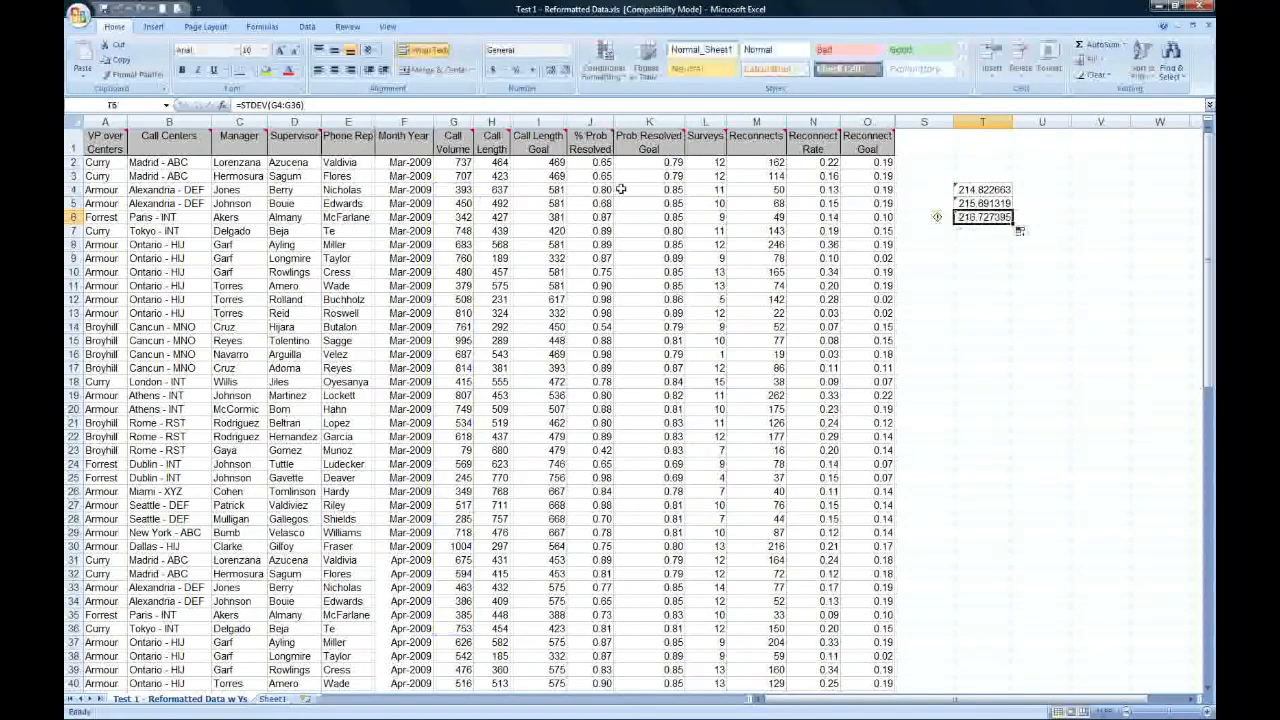
- Fill the STDEV formula from T4 across to V4 and inspect the ranges referenced in U4 and V4
{"action": "left_click", "coordinate": [995, 189]}
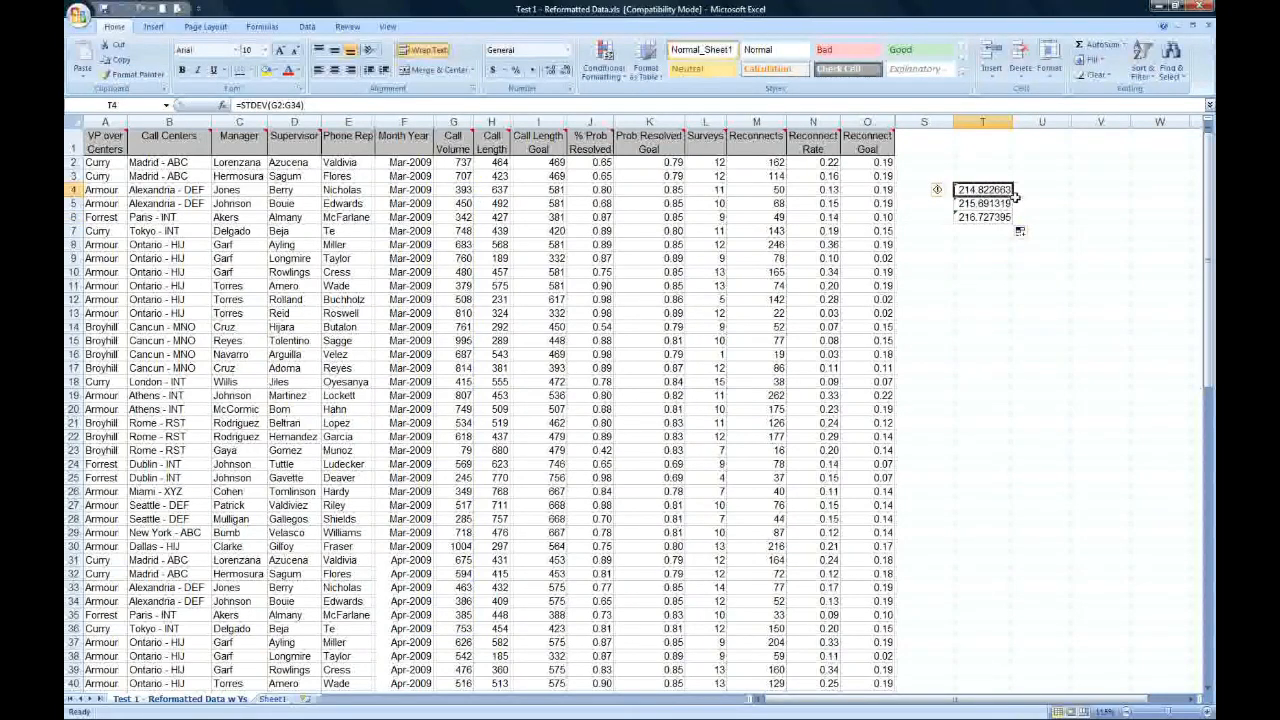
{"action": "left_click_drag", "start_coordinate": [1013, 193], "coordinate": [1124, 193]}
{"action": "left_click", "coordinate": [1042, 189]}
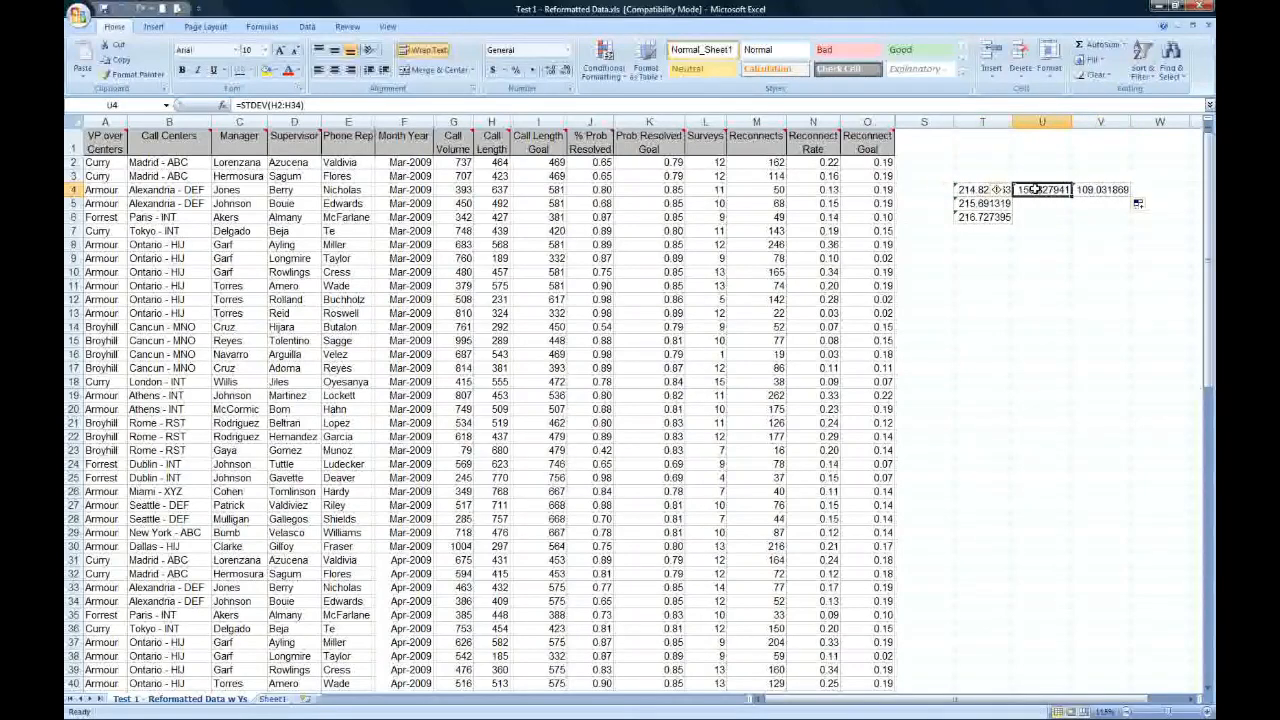
{"action": "key", "text": "F2"}
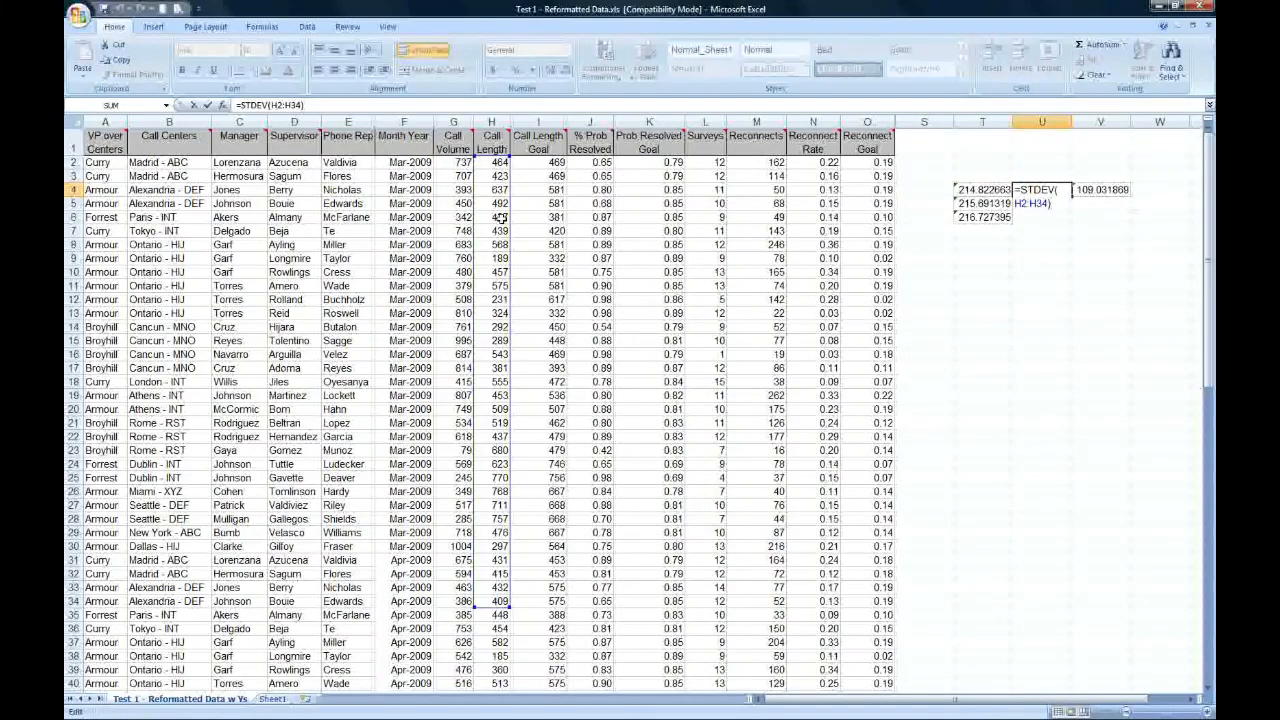
{"action": "key", "text": "ctrl+Return"}
{"action": "left_click", "coordinate": [1090, 190]}
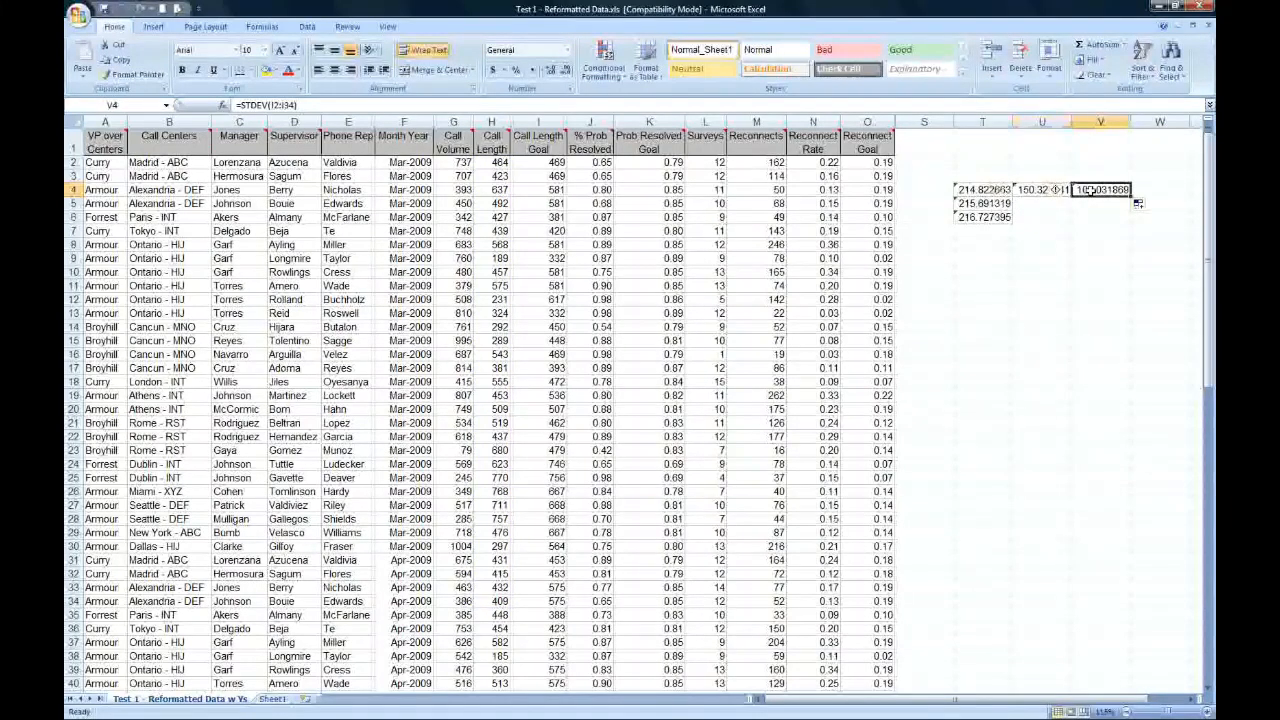
{"action": "key", "text": "F2"}
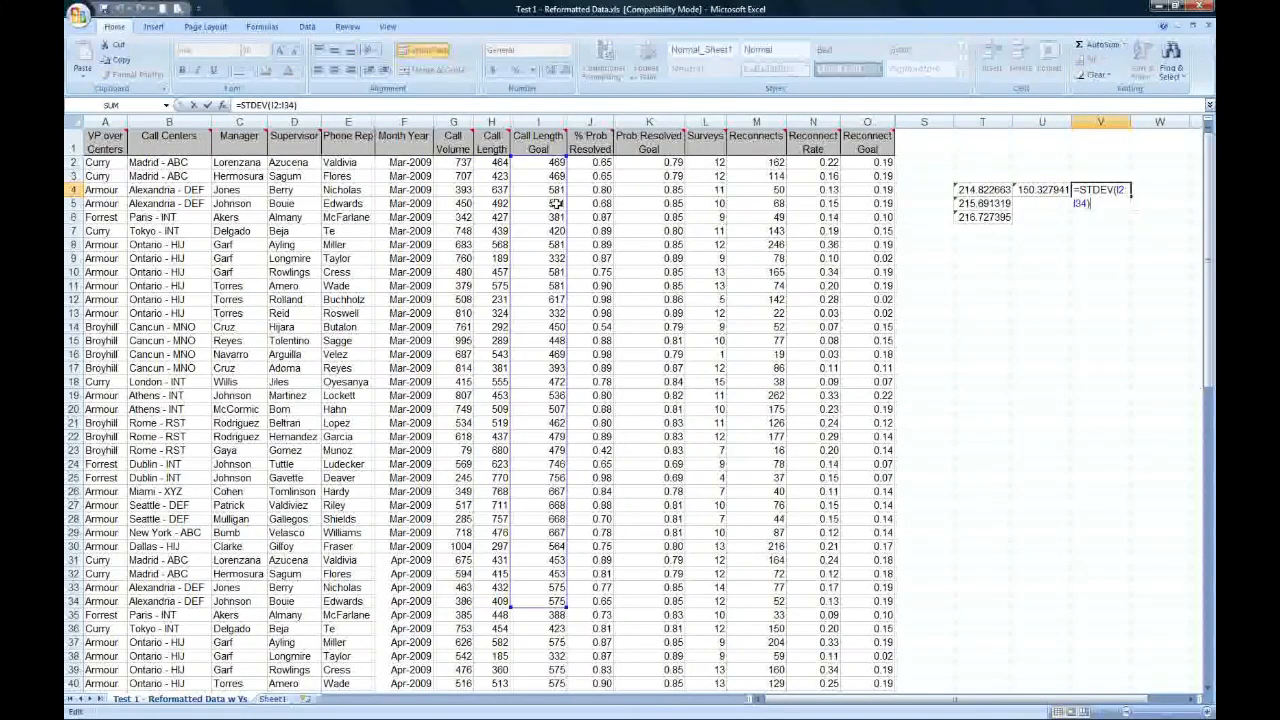
{"action": "key", "text": "ctrl+Return"}
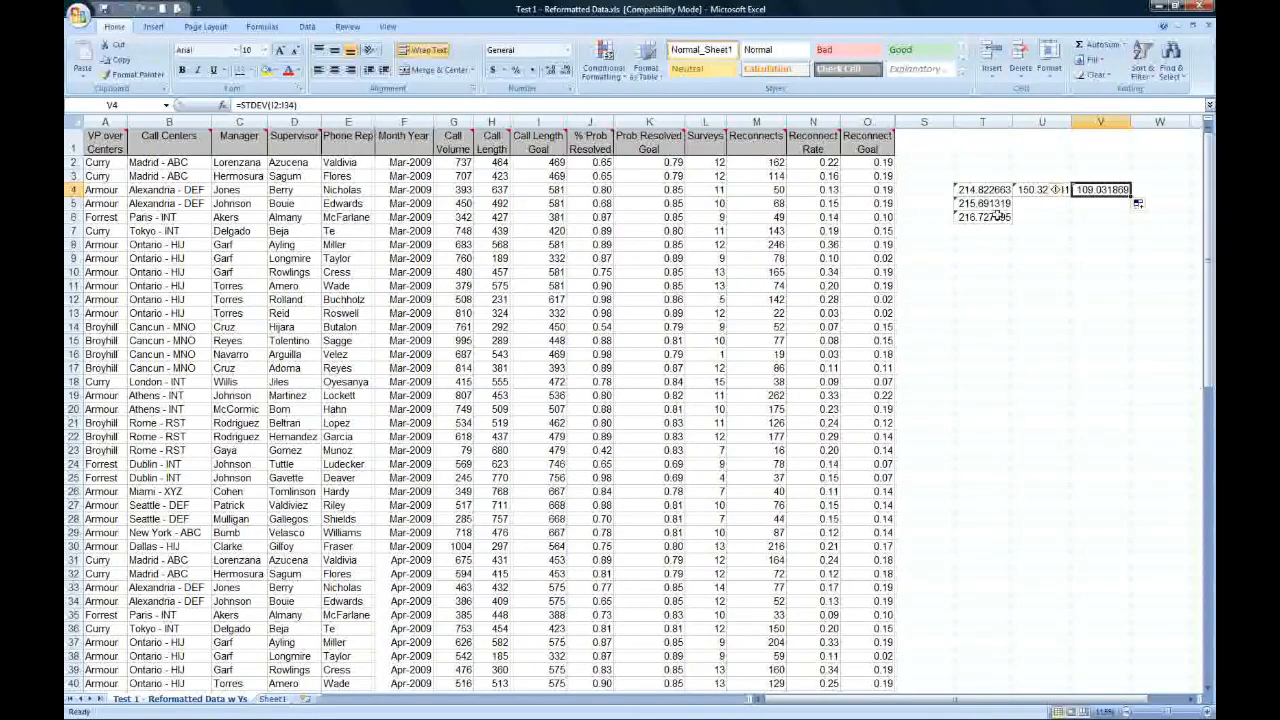
- Clear the copied STDEV formulas in T5:T6 and switch to the PowerPoint slide show, advancing to the PERCENTILE description
{"action": "left_click_drag", "start_coordinate": [985, 203], "coordinate": [1000, 216]}
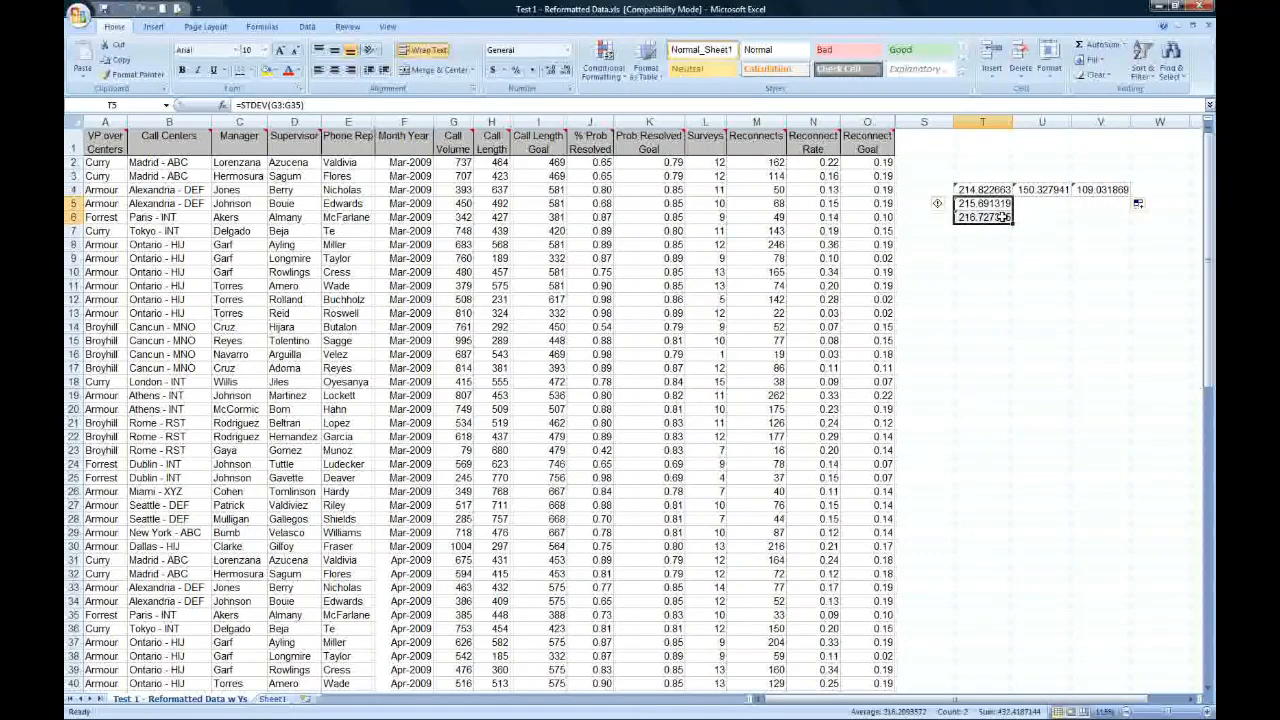
{"action": "key", "text": "Delete"}
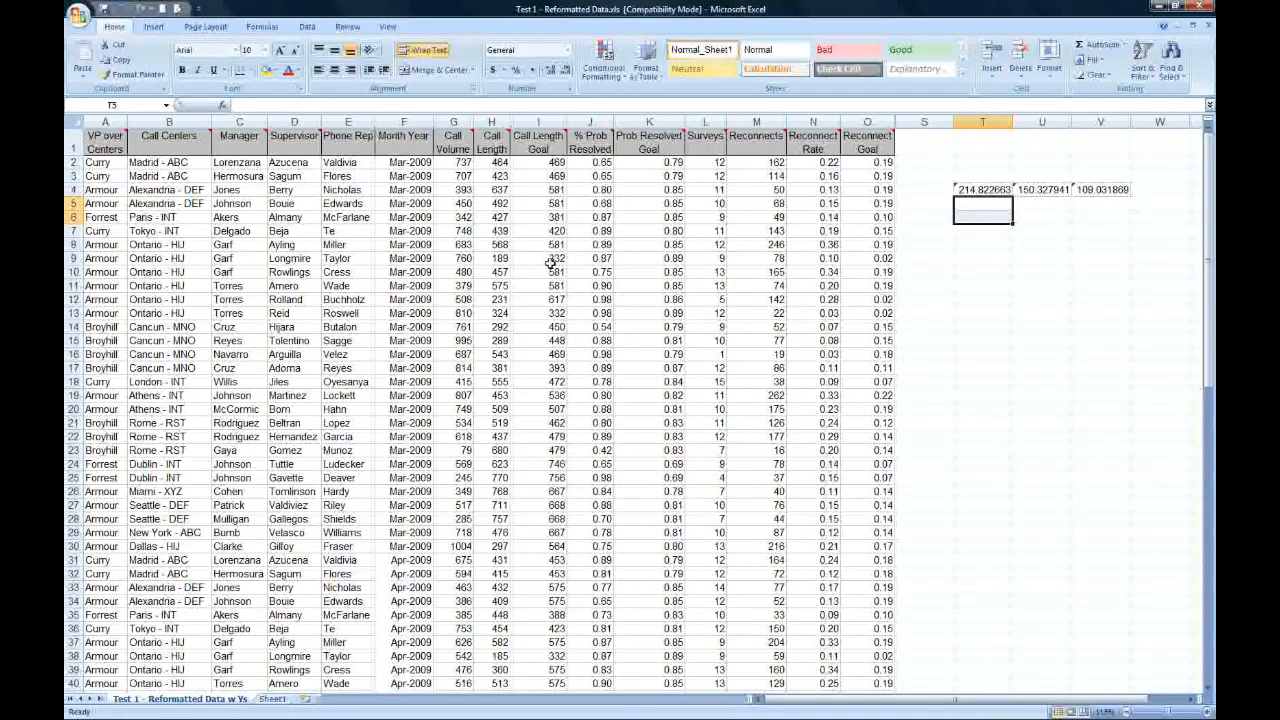
{"action": "key", "text": "alt+Tab"}
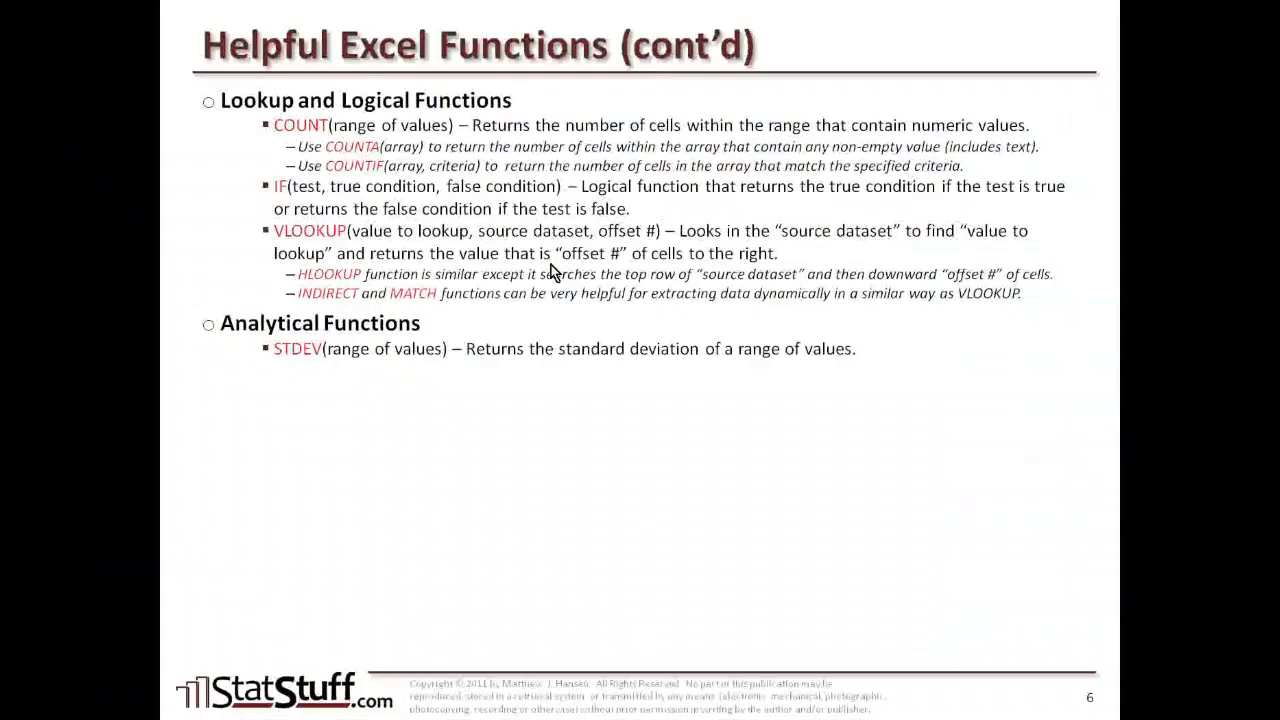
{"action": "left_click", "coordinate": [551, 265]}
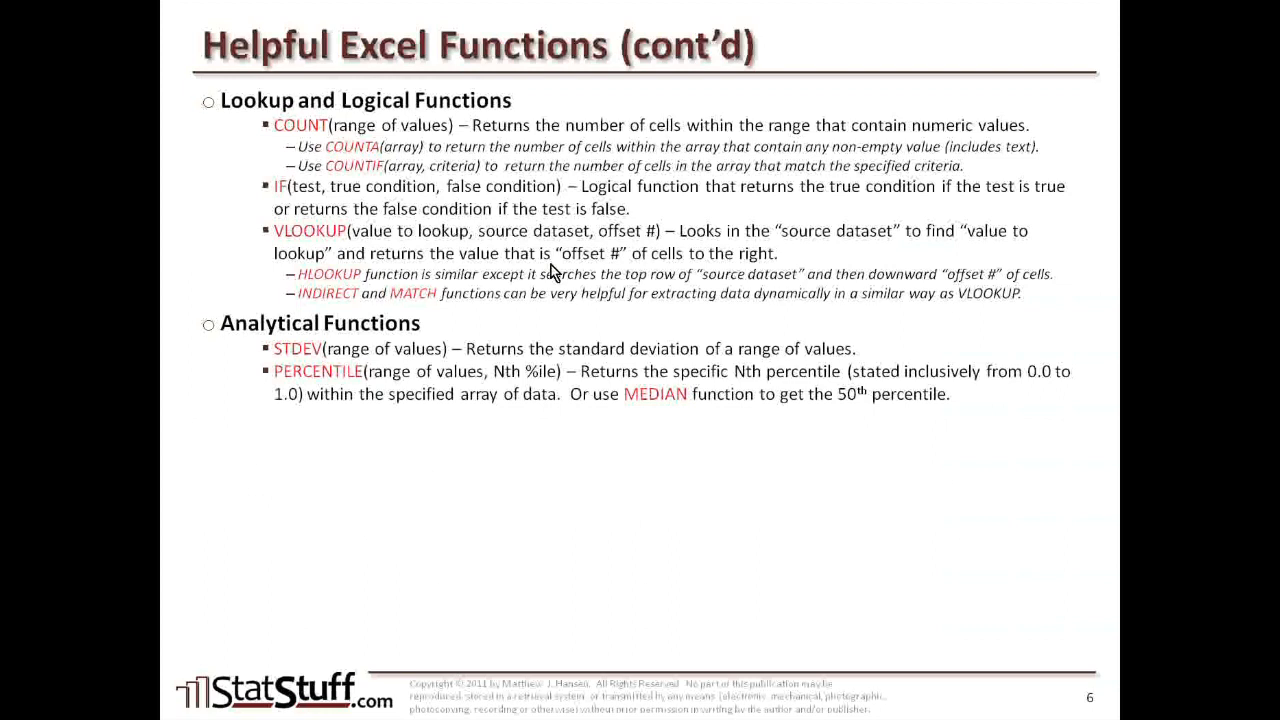
- Switch back to Excel and enter =PERCENTILE(G2:G33,0.25) in T5 for the Call Volume data
{"action": "key", "text": "alt+Tab"}
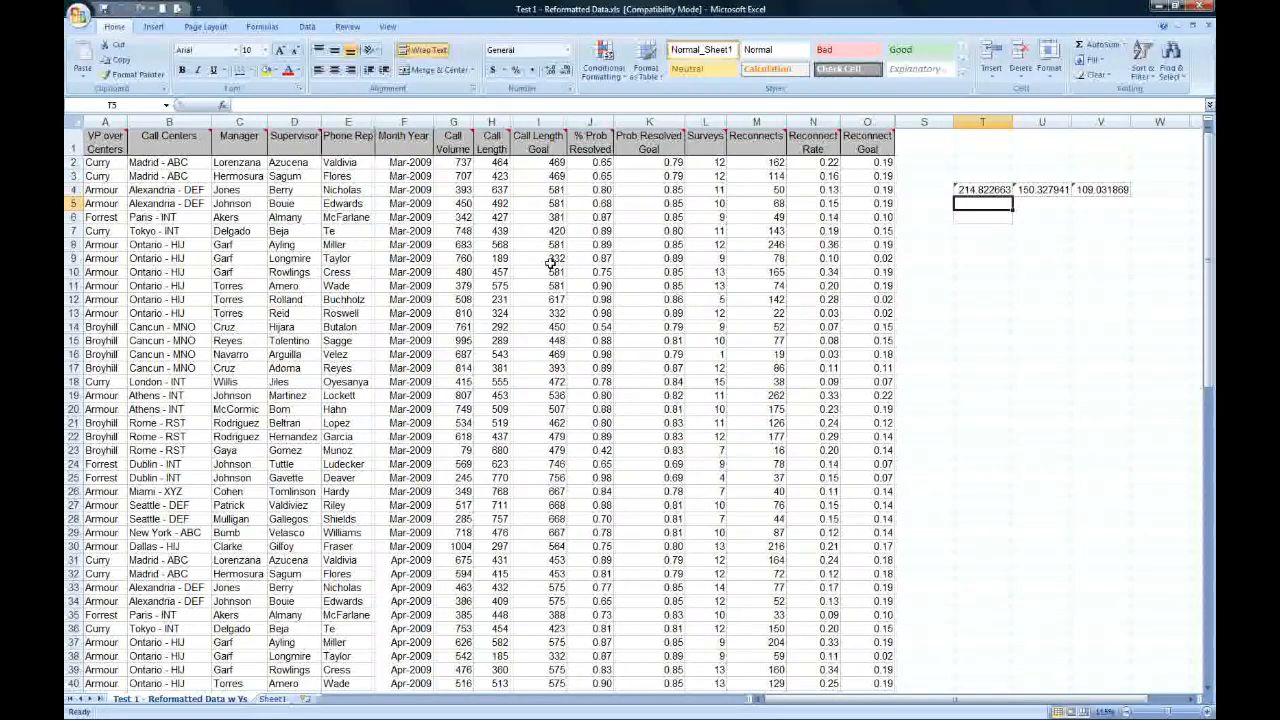
{"action": "type", "text": "=PERCENTILE("}
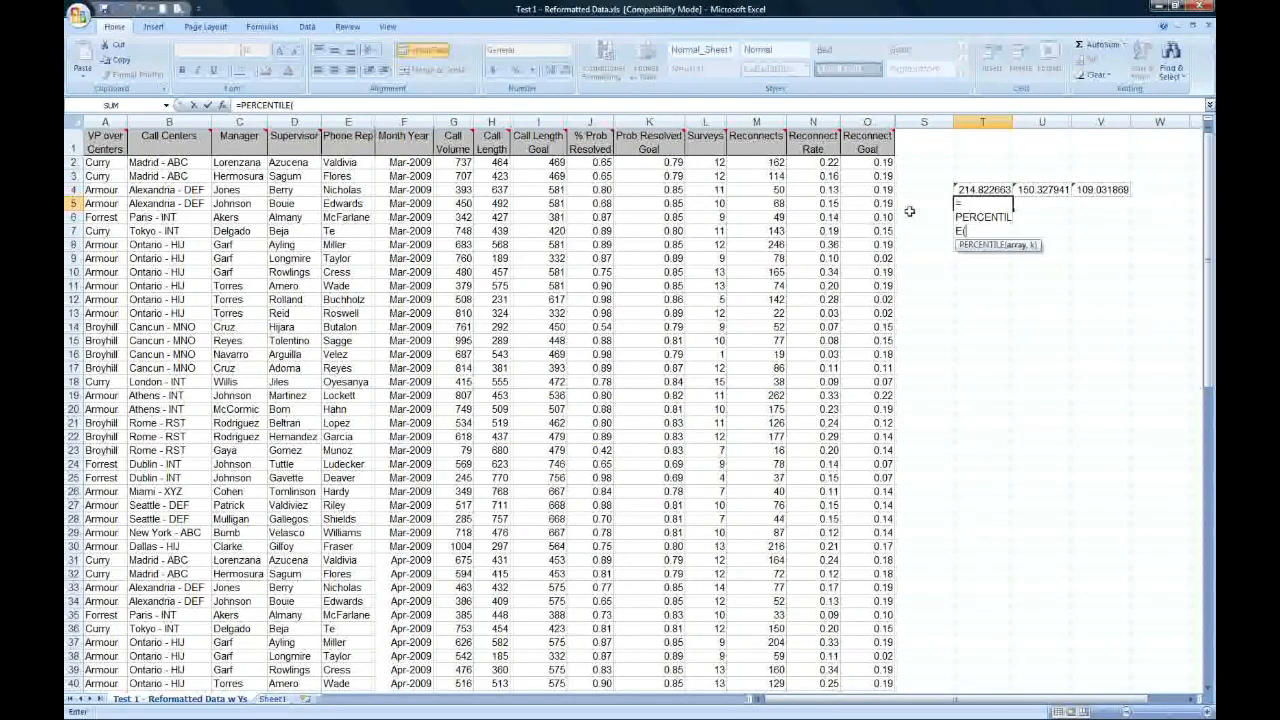
{"action": "left_click_drag", "start_coordinate": [463, 163], "coordinate": [466, 590]}
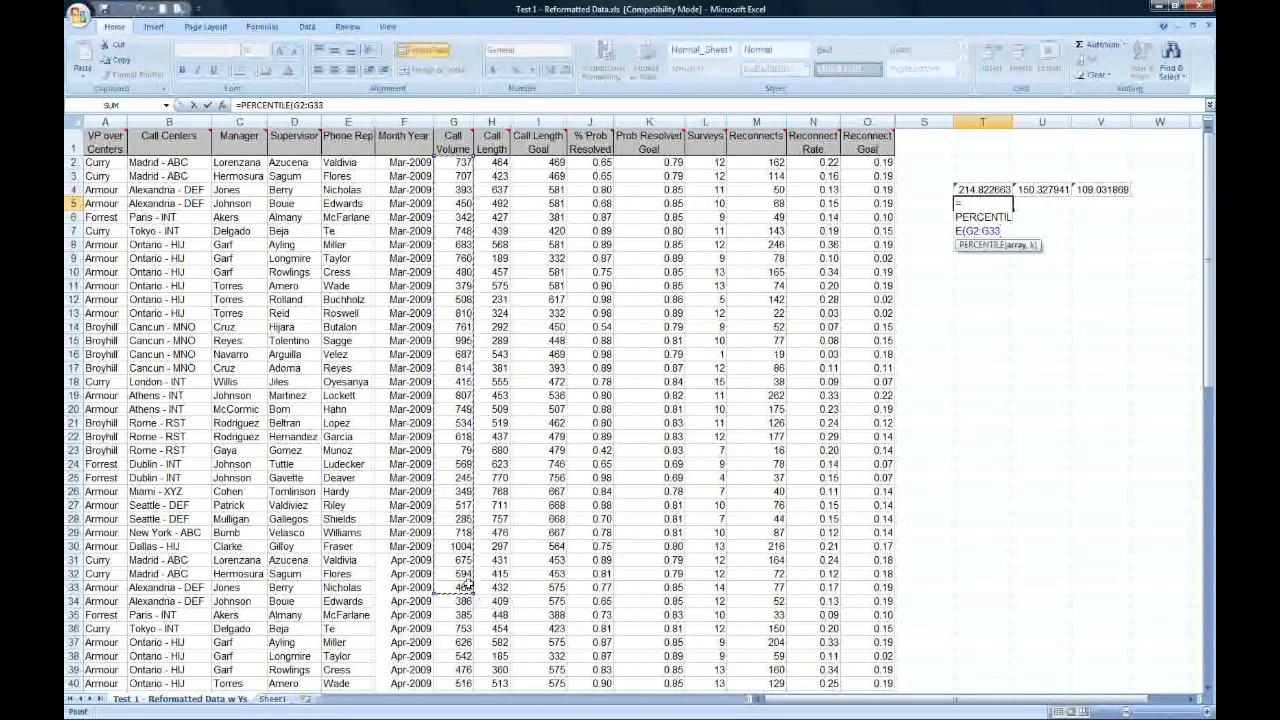
{"action": "type", "text": ","}
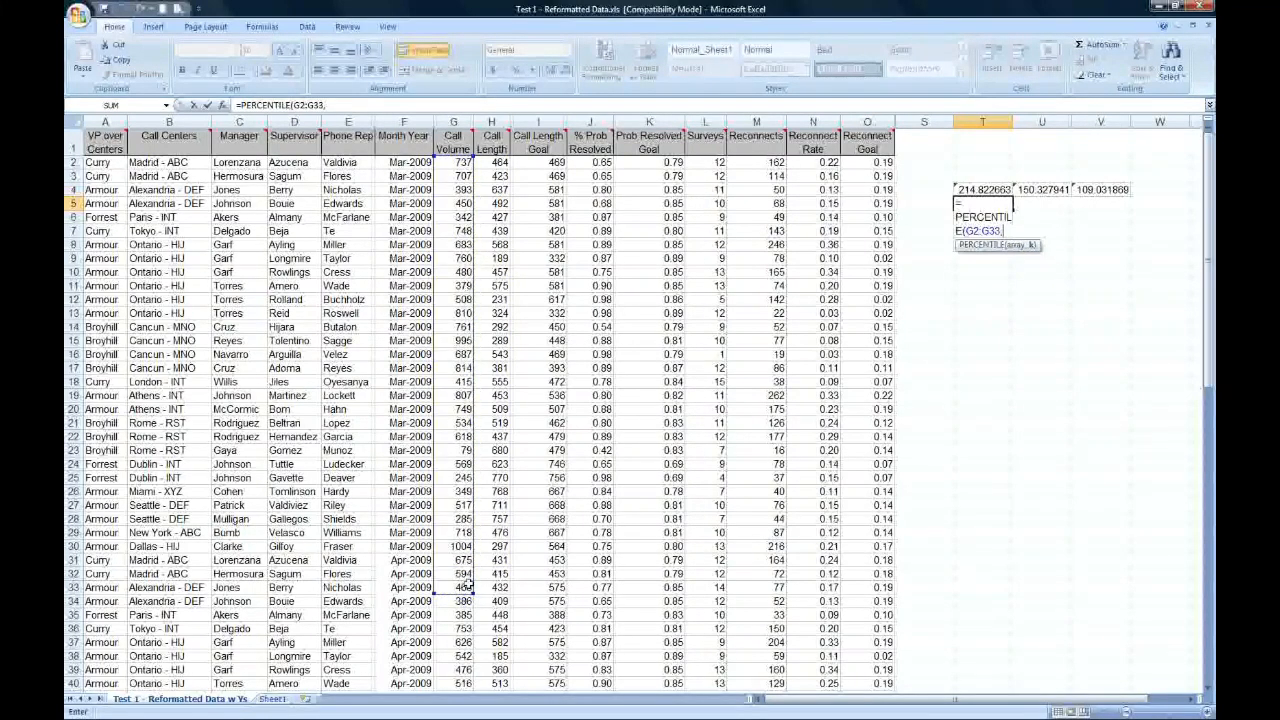
{"action": "type", "text": "0.25)"}
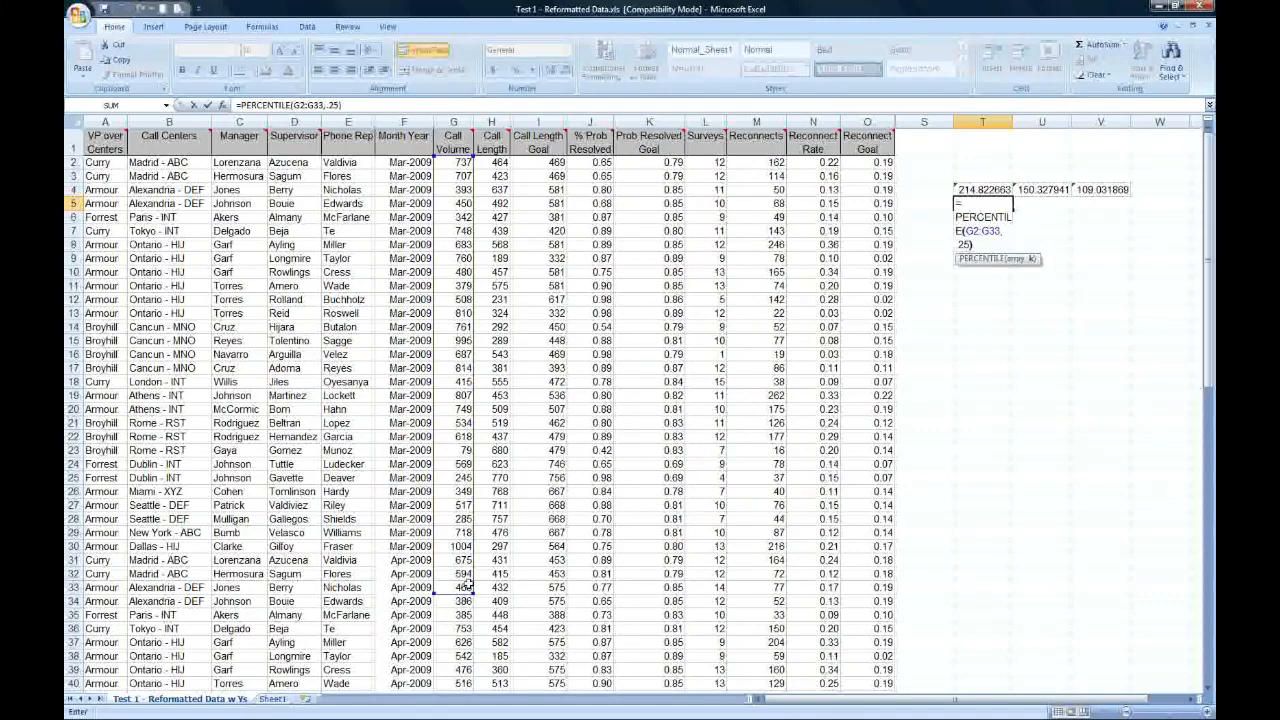
{"action": "key", "text": "Return"}
{"action": "key", "text": "Up"}
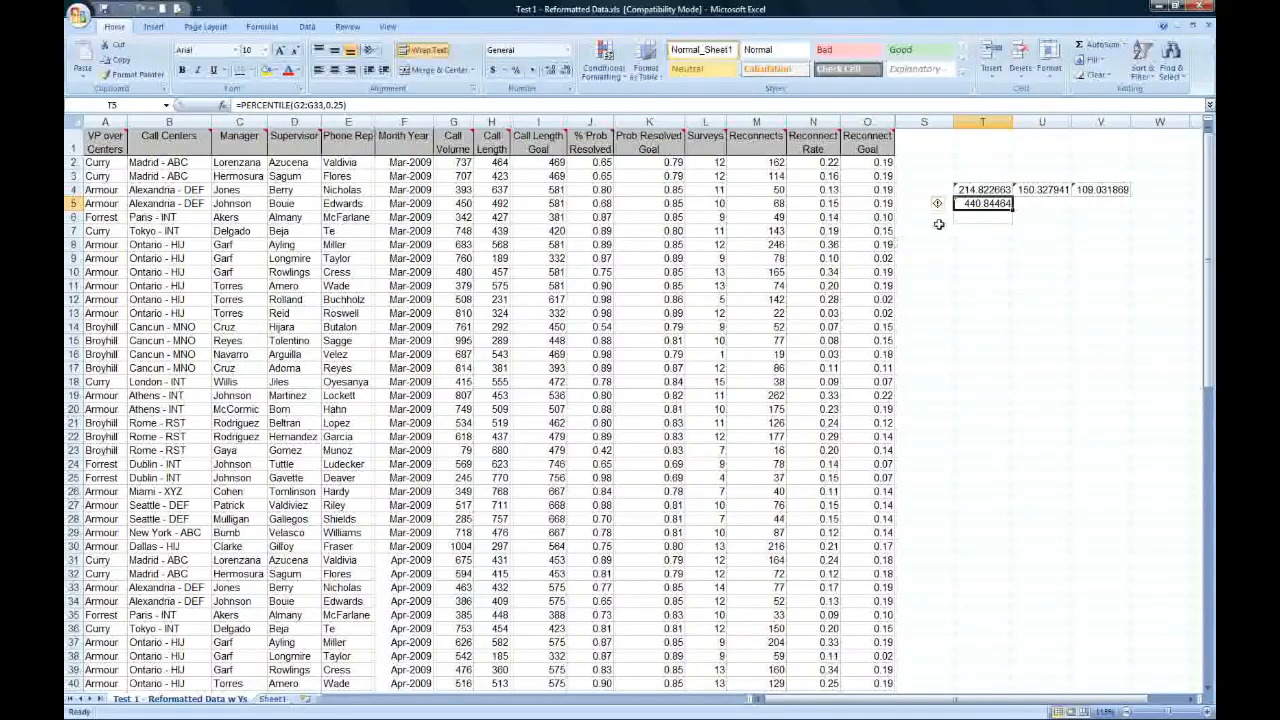
- Change the percentile argument of the T5 formula to 0.75
{"action": "double_click", "coordinate": [980, 204]}
{"action": "left_click", "coordinate": [970, 244]}
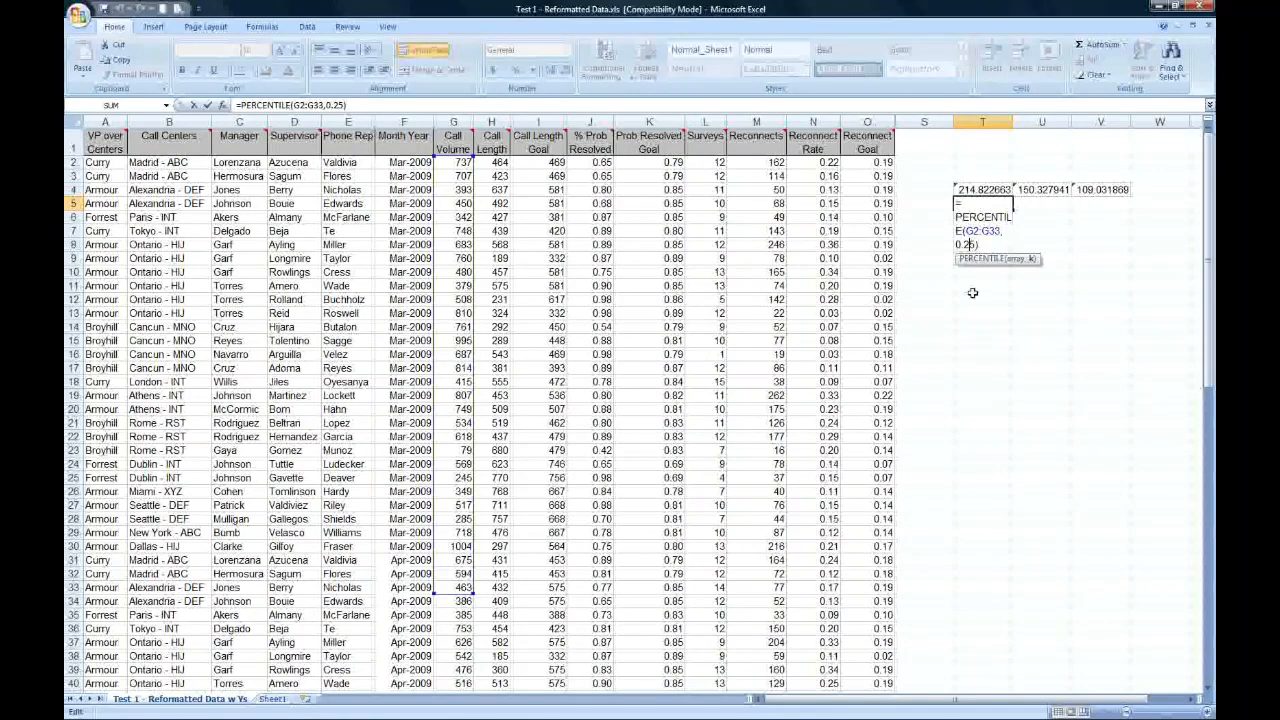
{"action": "key", "text": "BackSpace"}
{"action": "type", "text": "7"}
{"action": "key", "text": "Return"}
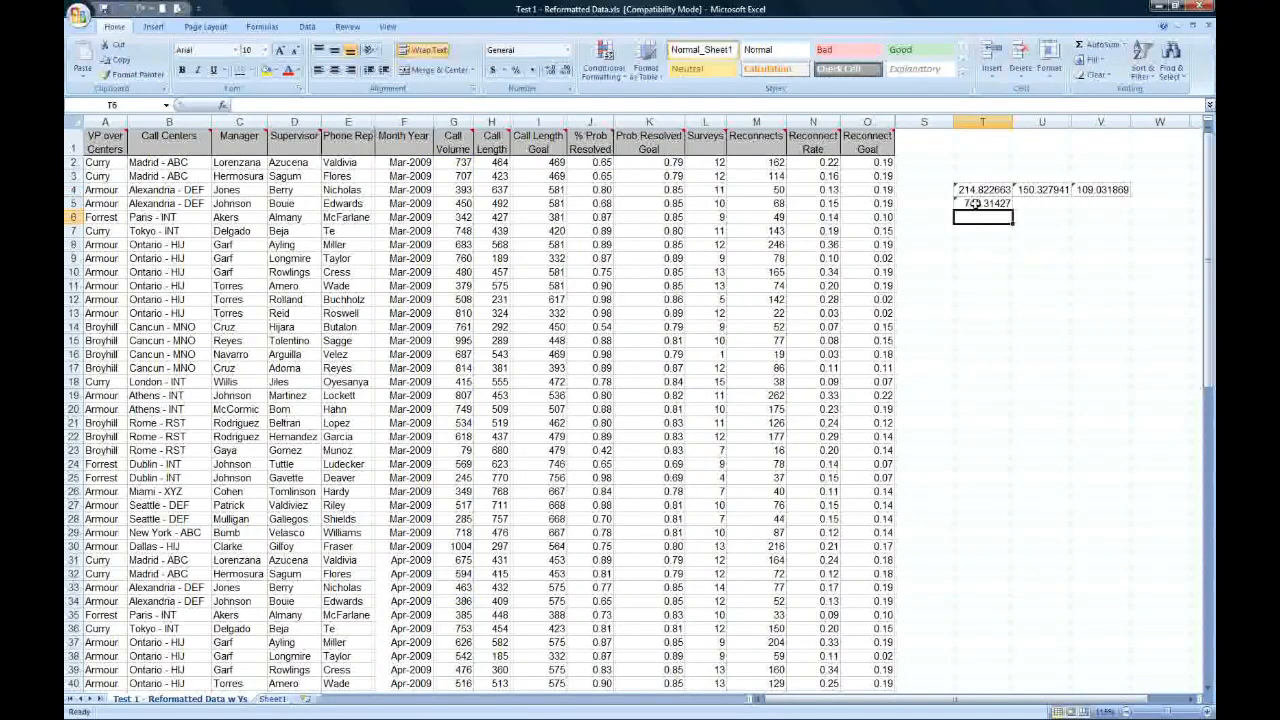
- Set the percentile argument of the PERCENTILE formula in T5 to 0.5
{"action": "double_click", "coordinate": [985, 203]}
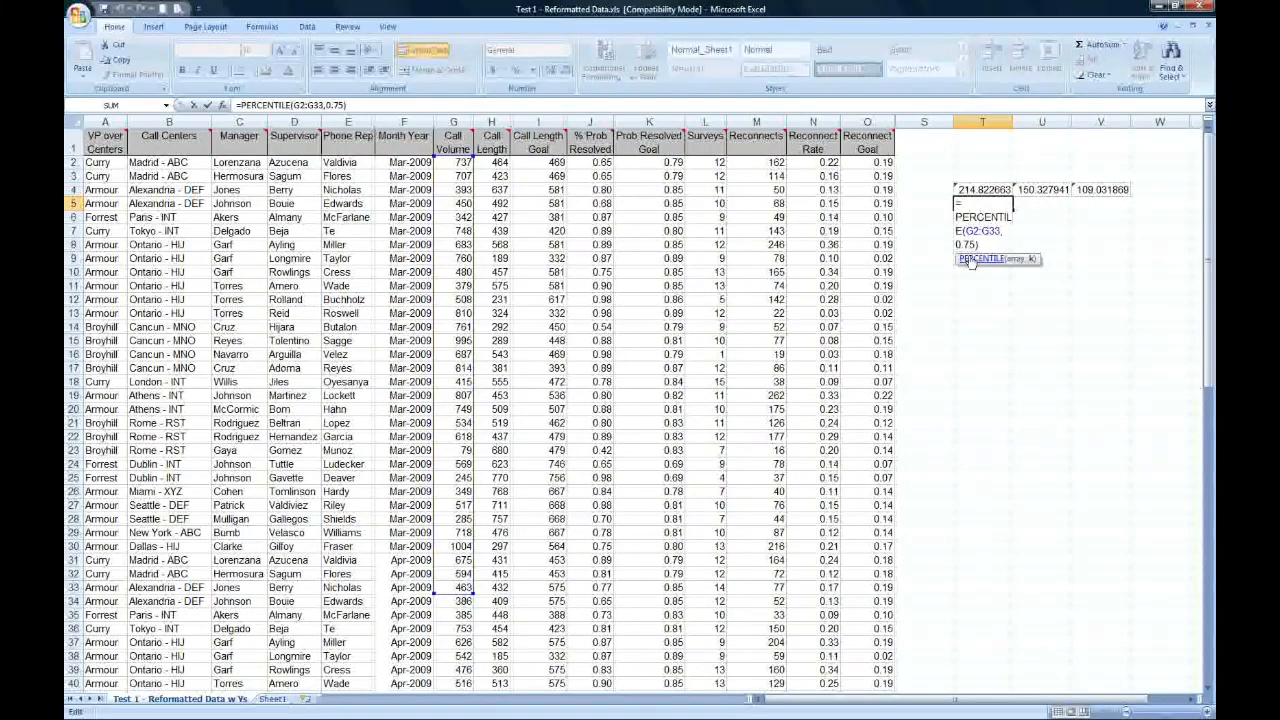
{"action": "key", "text": "Return"}
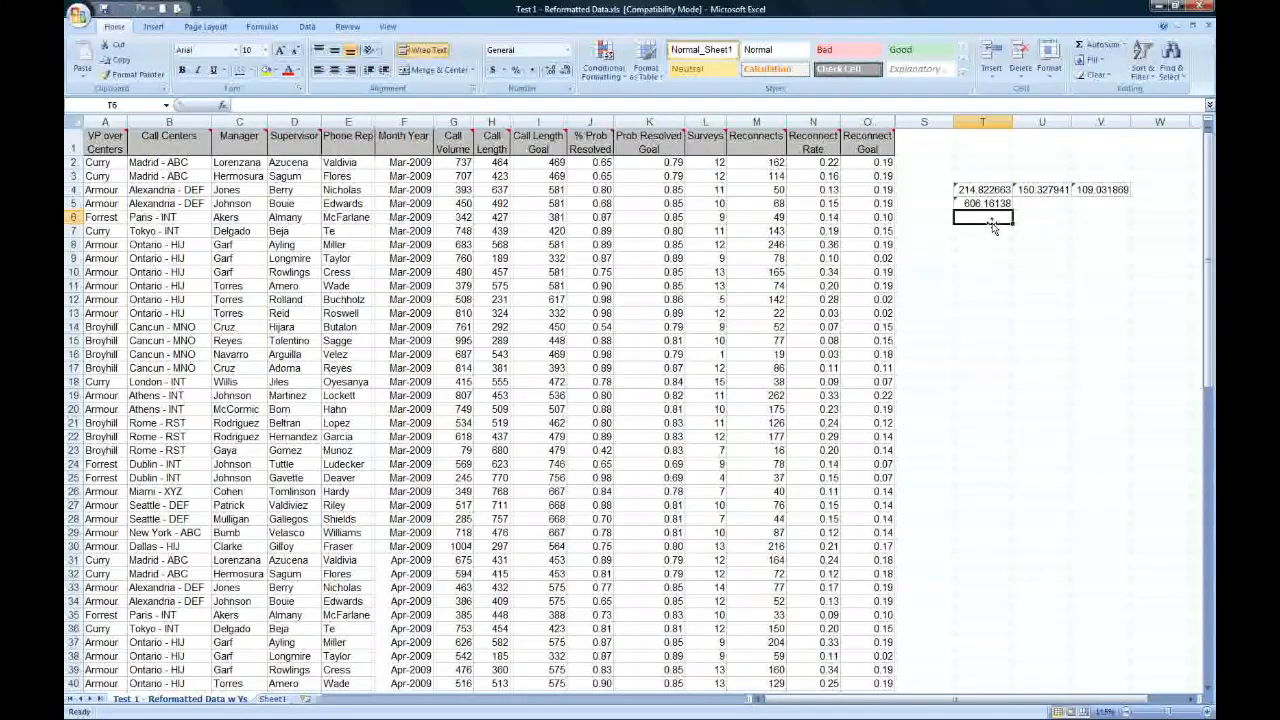
- Start a median formula in T6 and pick out the G2:G33 range in T5's PERCENTILE formula for reuse
{"action": "type", "text": "=med"}
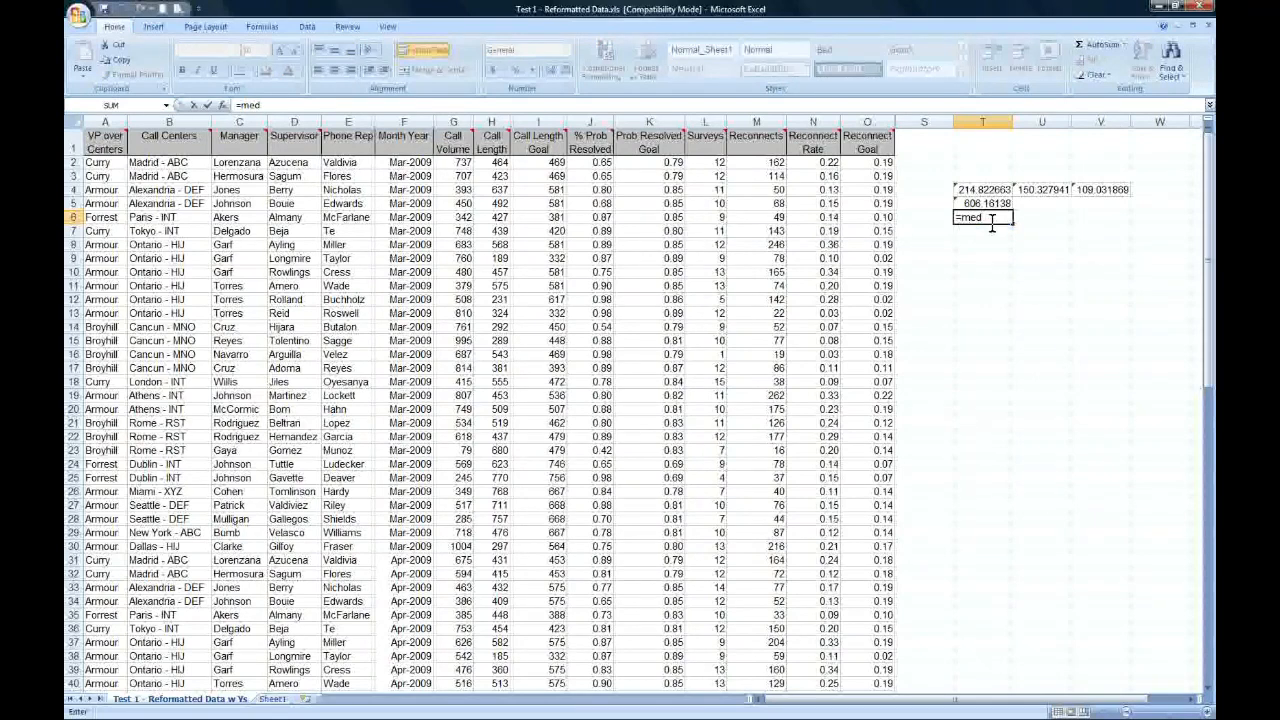
{"action": "key", "text": "Up"}
{"action": "key", "text": "F2"}
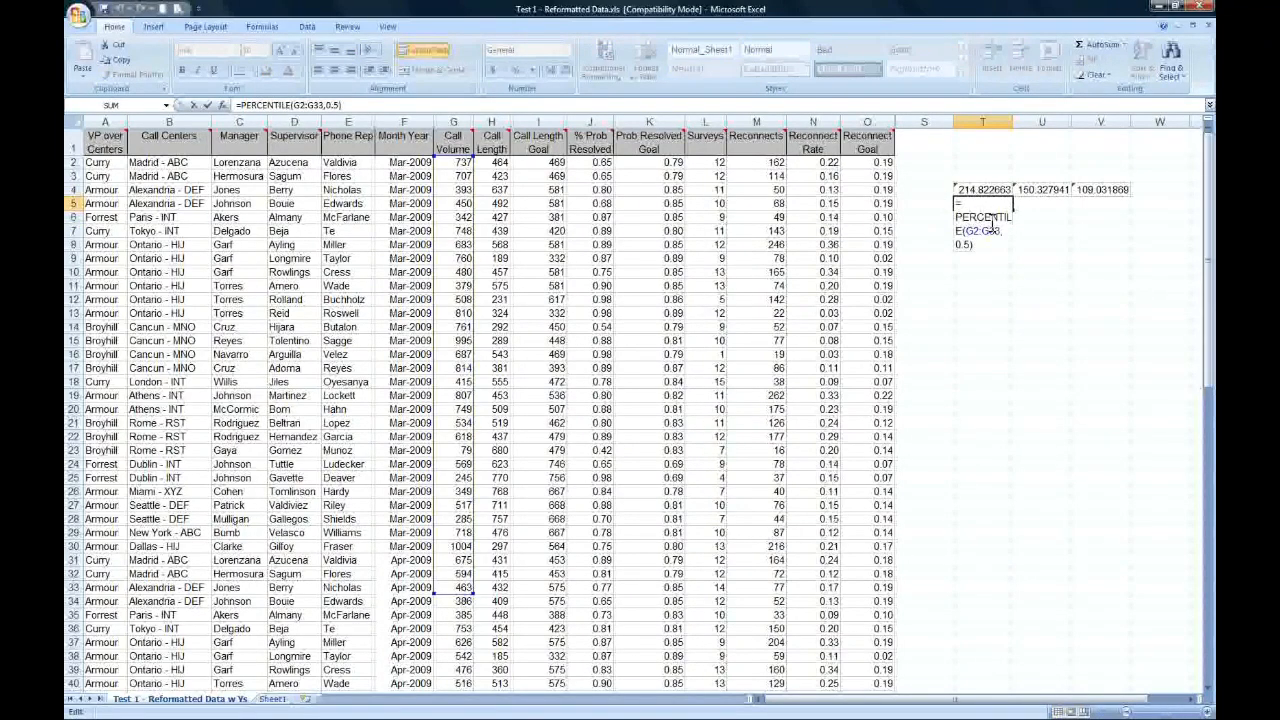
{"action": "key", "text": "Up"}
{"action": "key", "text": "Left"}
{"action": "key", "text": "shift+Right"}
{"action": "key", "text": "shift+Right"}
{"action": "key", "text": "shift+Right"}
{"action": "key", "text": "shift+Right"}
{"action": "key", "text": "shift+Right"}
{"action": "key", "text": "shift+Right"}
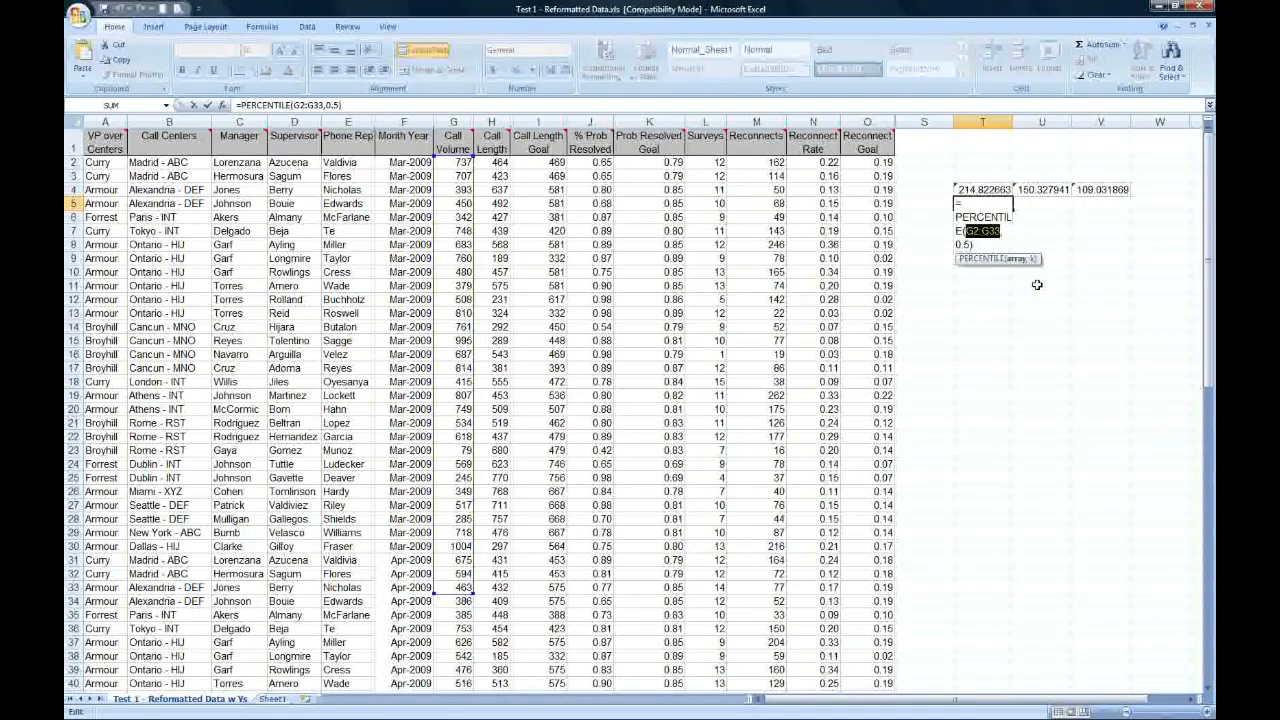
- Enter =MEDIAN(G2:G33) in T6 using the same range as the PERCENTILE formula
{"action": "key", "text": "Return"}
{"action": "type", "text": "=med"}
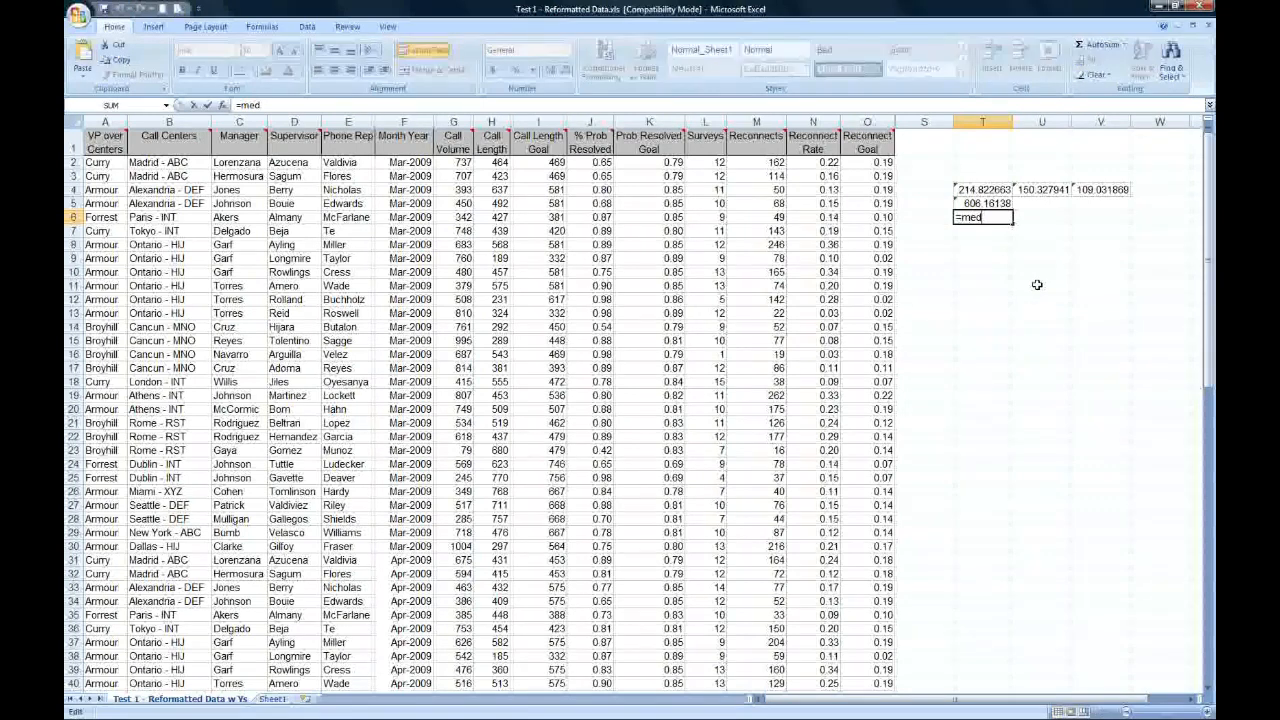
{"action": "type", "text": "in"}
{"action": "type", "text": "an(G2:G33"}
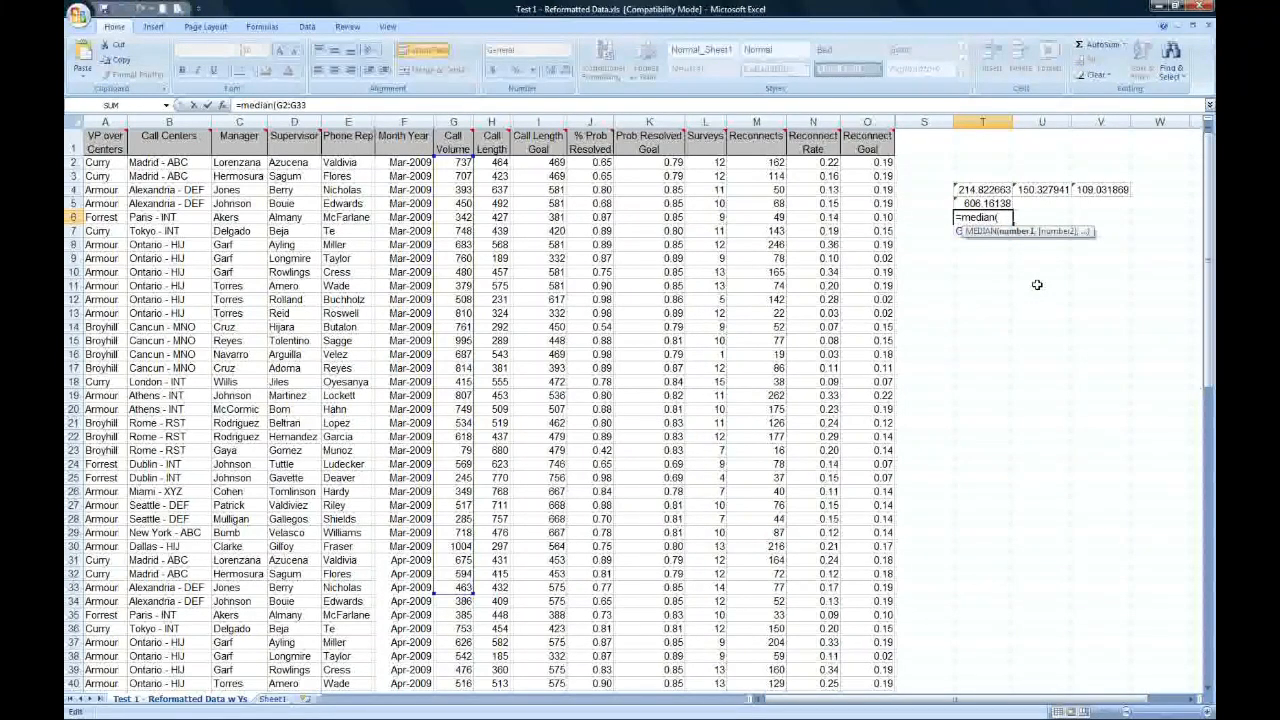
{"action": "key", "text": "Return"}
- Compare the MEDIAN formula in T6 with the PERCENTILE formula in T5
{"action": "key", "text": "Up"}
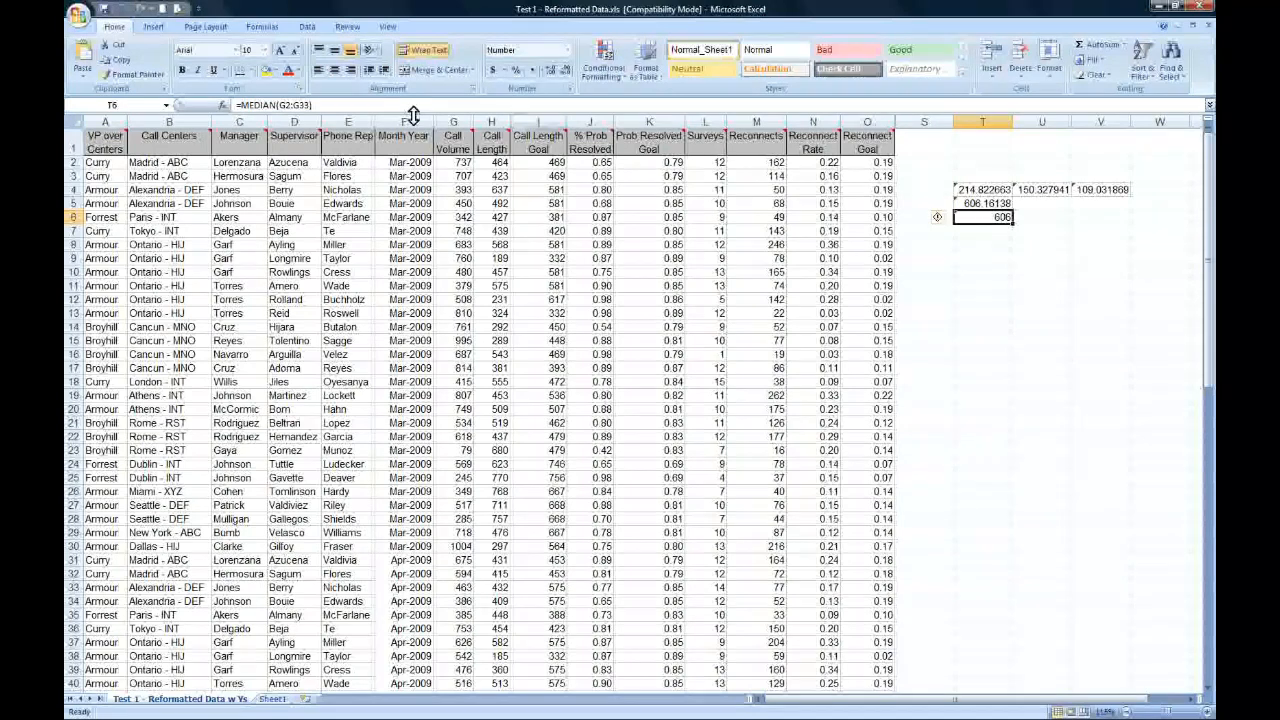
{"action": "left_click", "coordinate": [966, 203]}
{"action": "type", "text": ")"}
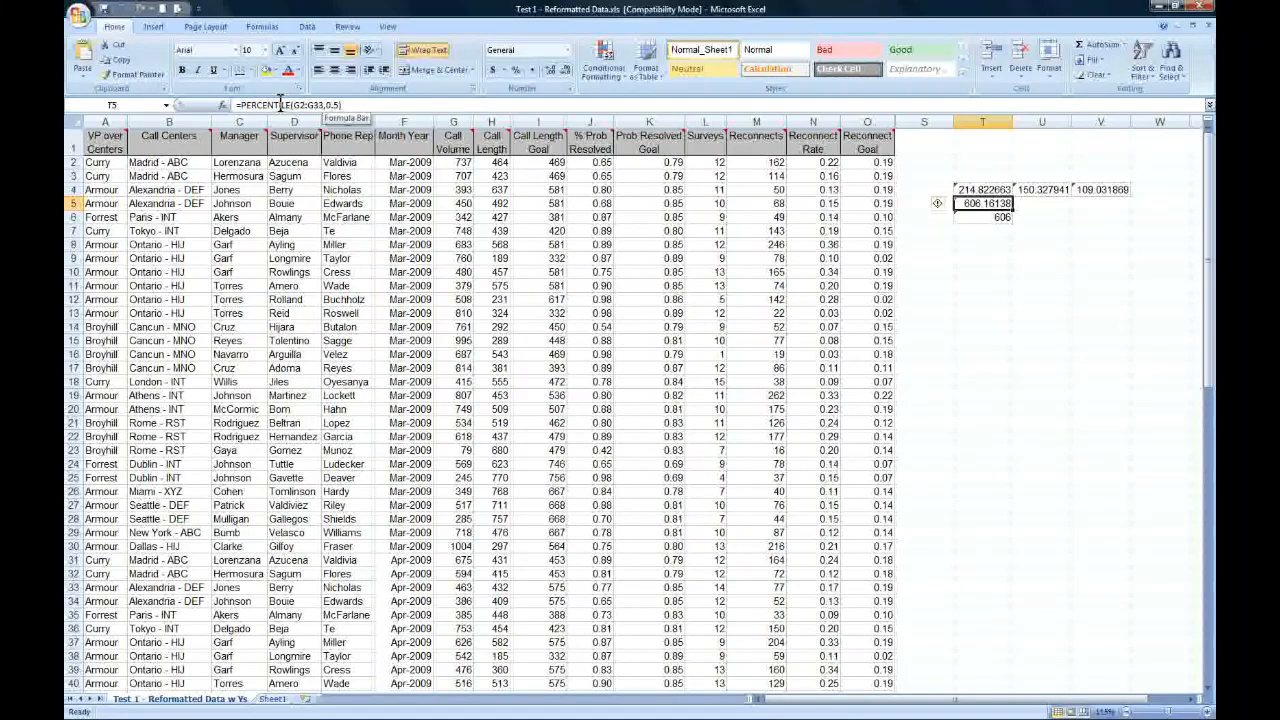
- Switch to the PowerPoint slide show and advance past the Avg + (2 x StDev) rule to the SLOPE description
{"action": "key", "text": "alt+Tab"}
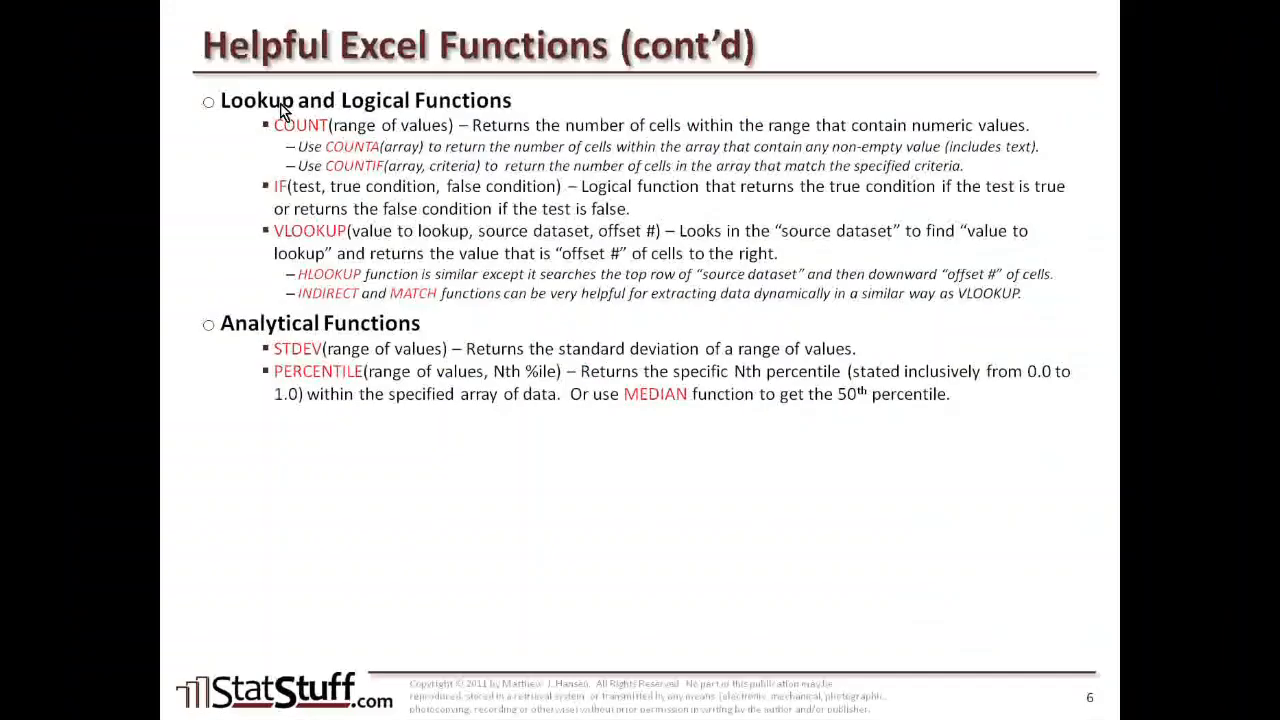
{"action": "left_click", "coordinate": [283, 112]}
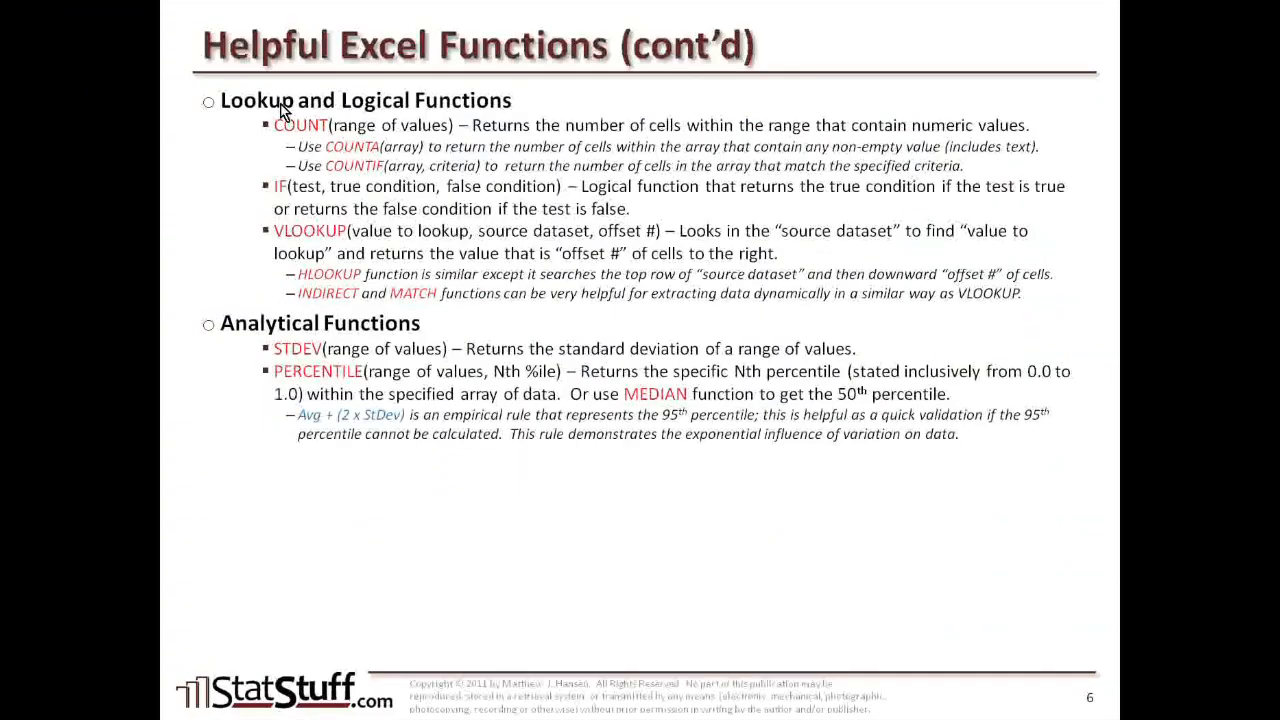
{"action": "left_click", "coordinate": [283, 112]}
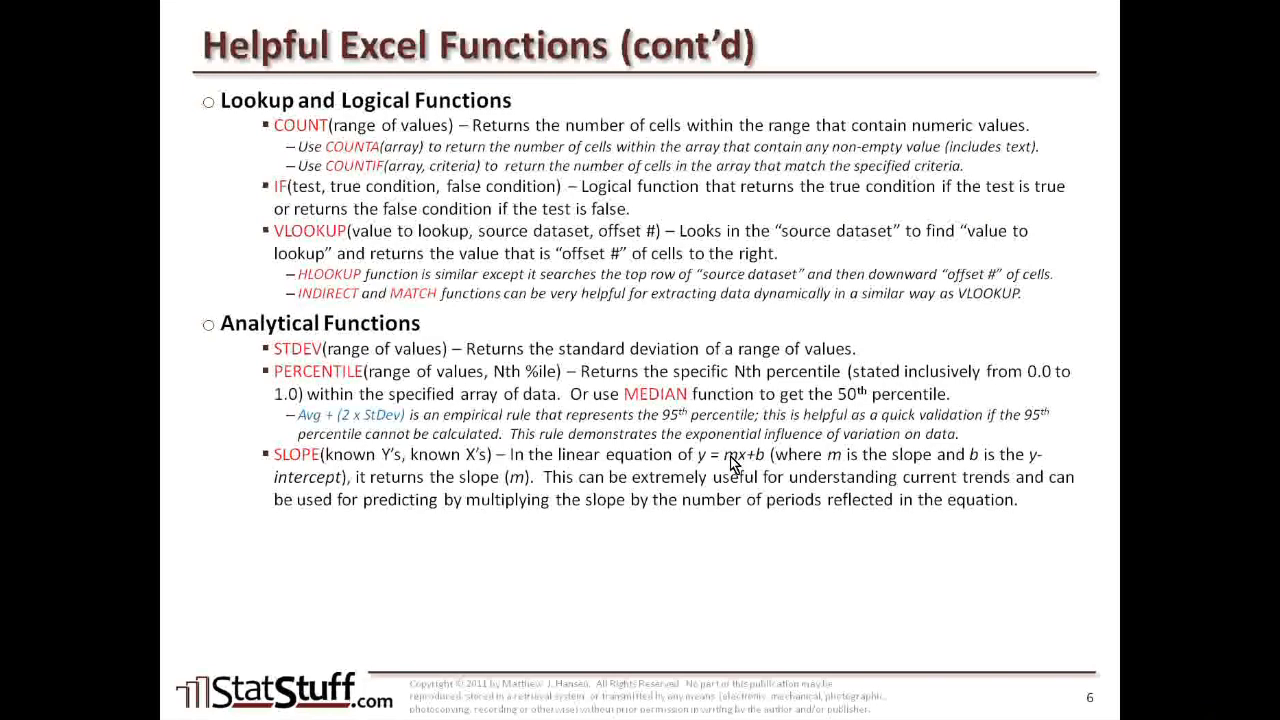
- Switch to the Excel workbook and clear the STDEV, PERCENTILE and MEDIAN formulas from T4:V6
{"action": "key", "text": "alt+Tab"}
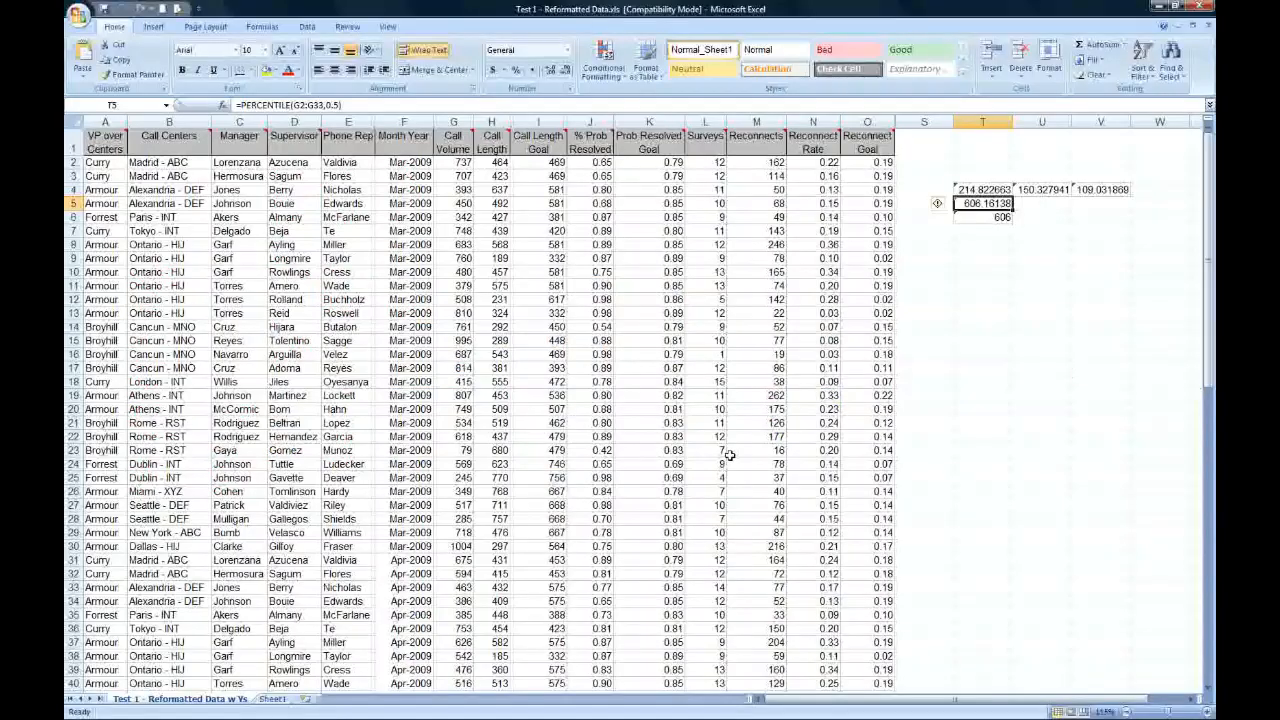
{"action": "key", "text": "Up"}
{"action": "key", "text": "shift+Right"}
{"action": "key", "text": "shift+Right"}
{"action": "key", "text": "shift+Down"}
{"action": "key", "text": "shift+Down"}
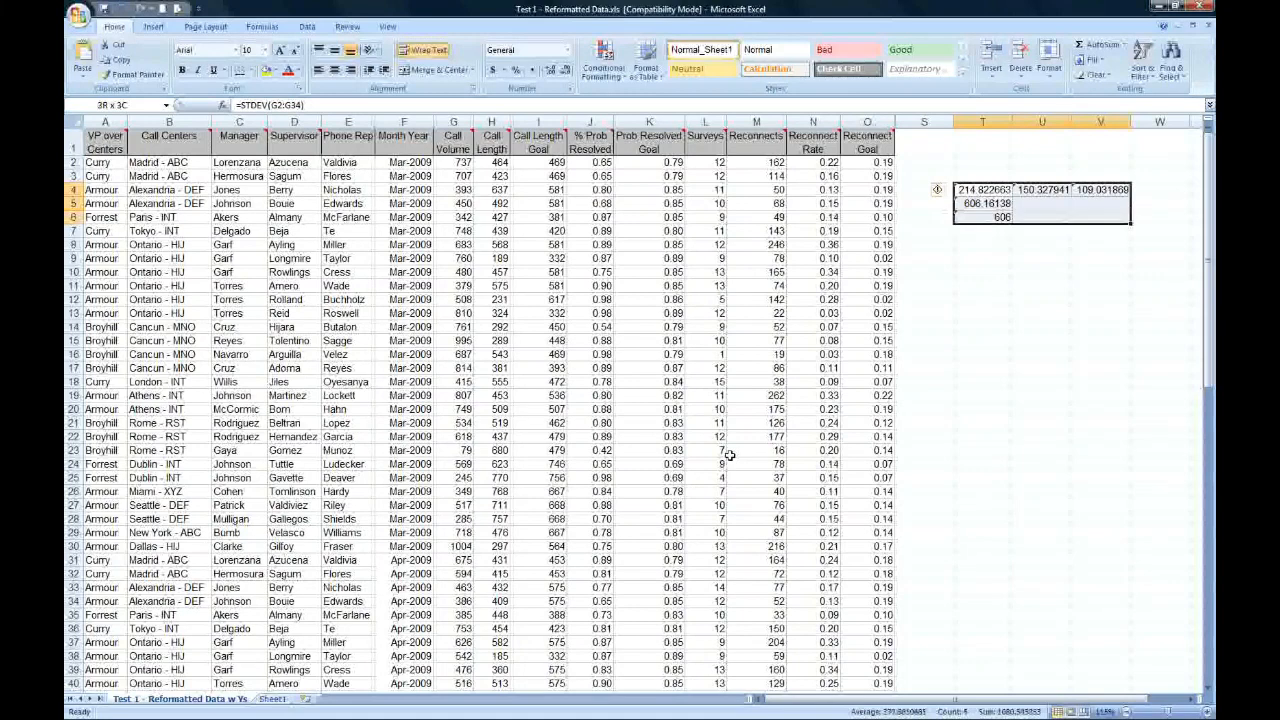
{"action": "key", "text": "Delete"}
{"action": "key", "text": "Up"}
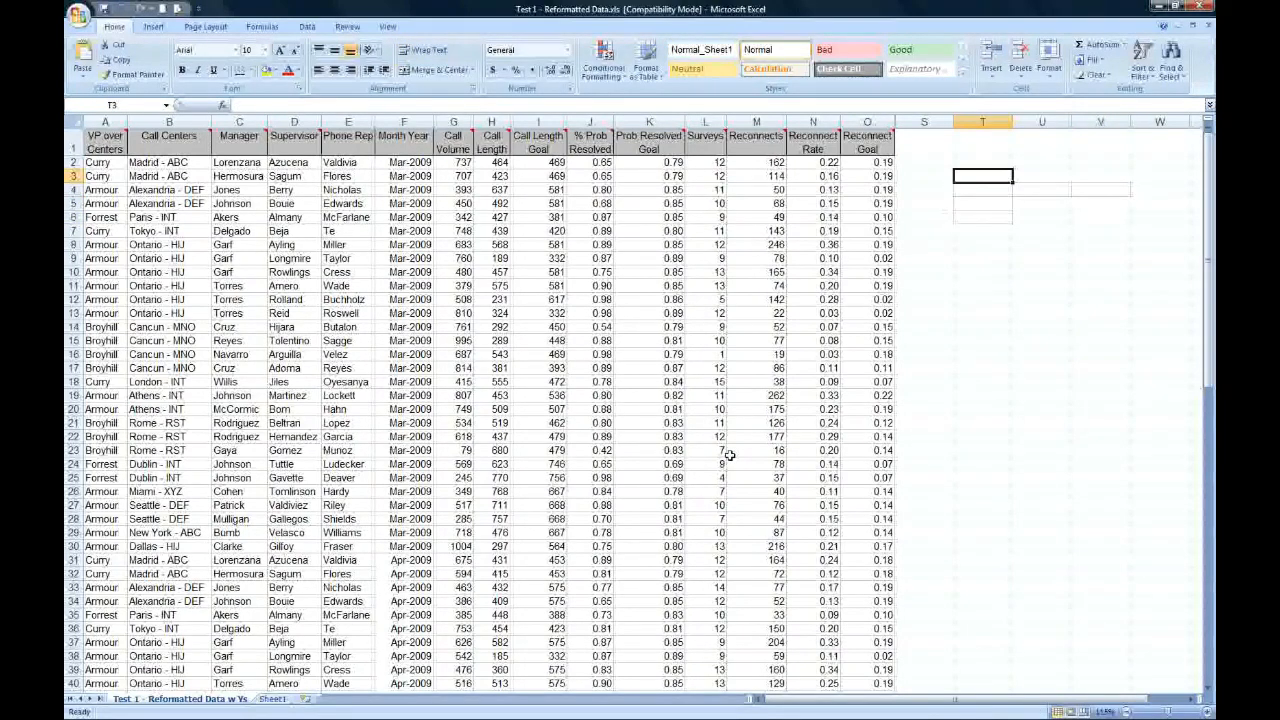
- Enter 5/1/2011 in T2 and fill the daily date series down to 5/31/2011 in T32
{"action": "left_click", "coordinate": [960, 162]}
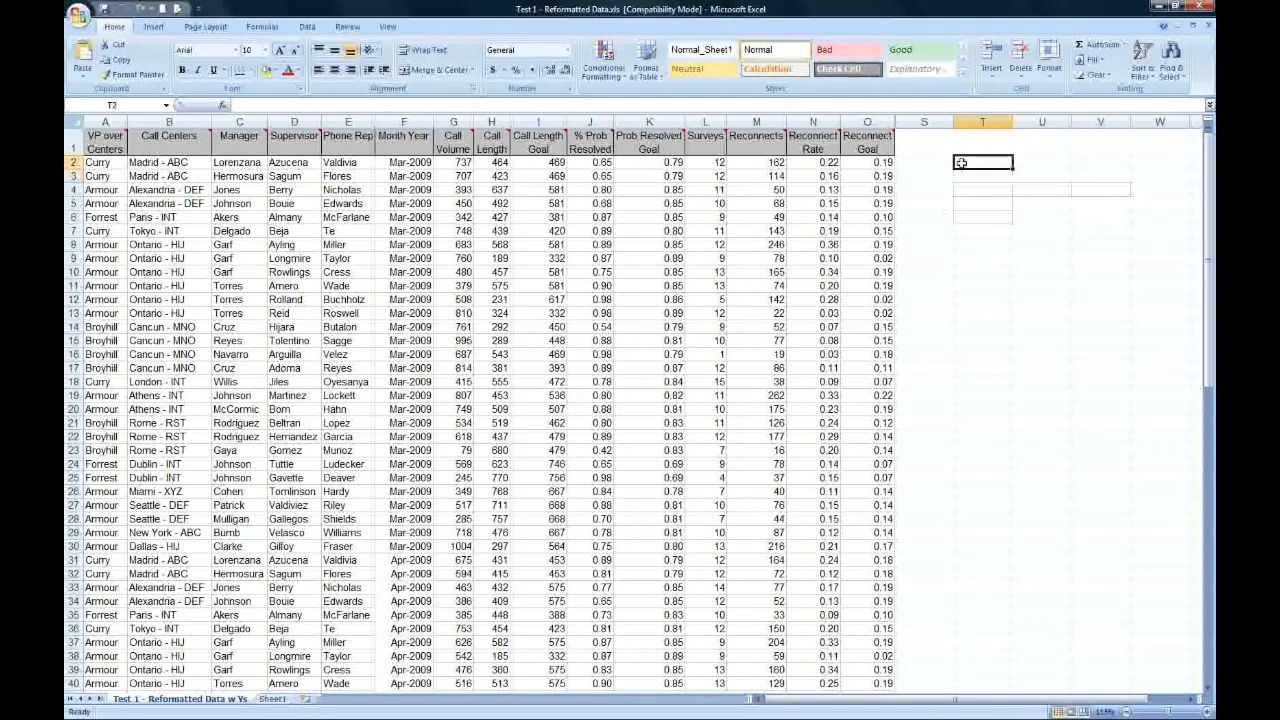
{"action": "type", "text": "5/1/2011"}
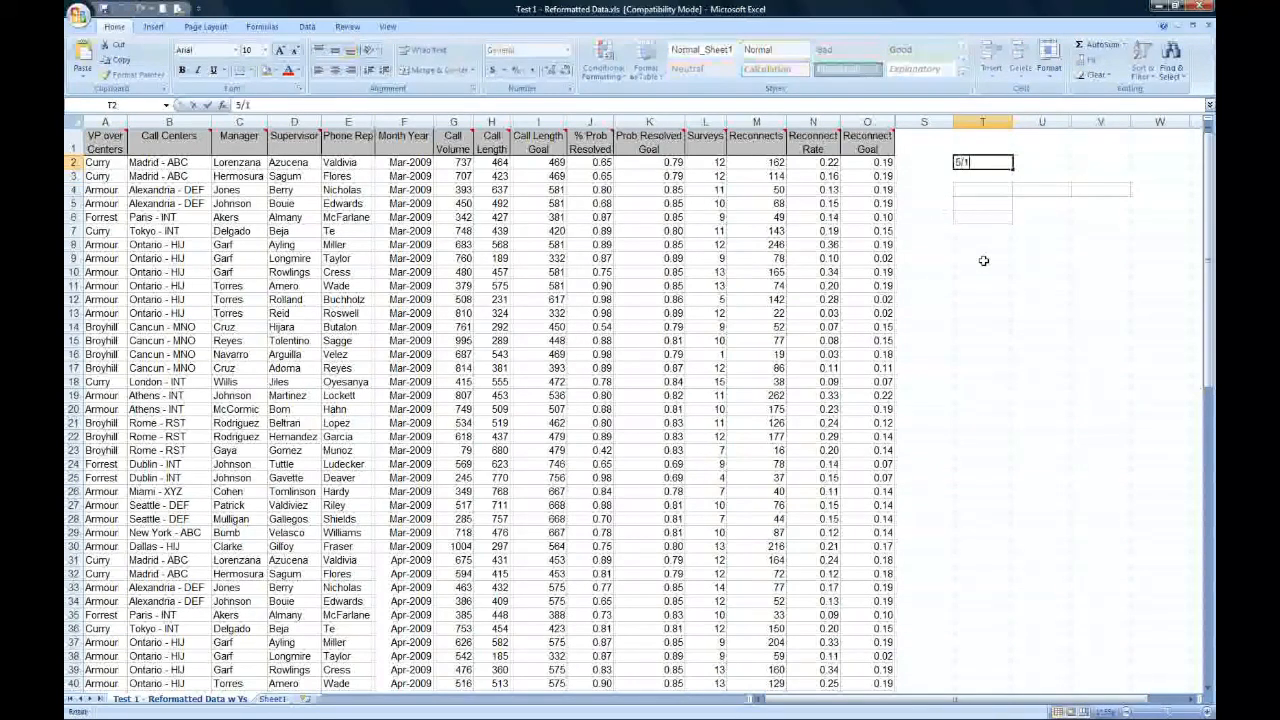
{"action": "key", "text": "Return"}
{"action": "key", "text": "Up"}
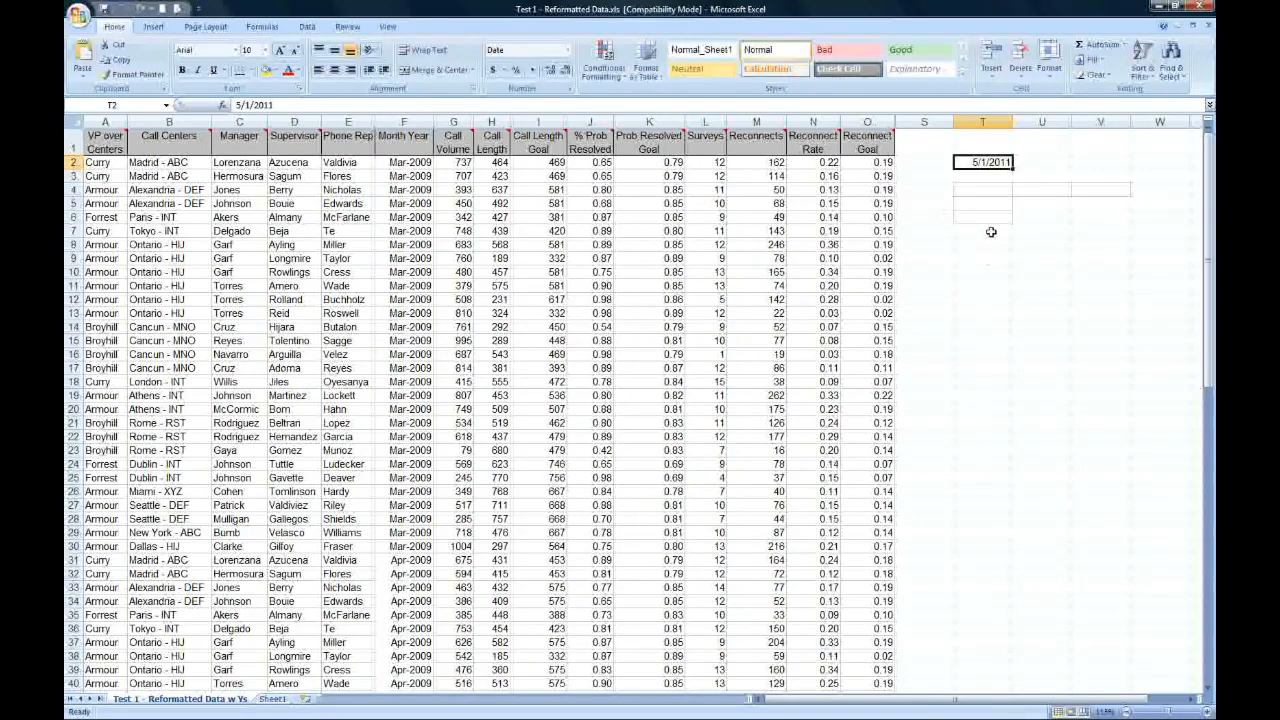
{"action": "left_click_drag", "start_coordinate": [1012, 169], "coordinate": [1000, 581]}
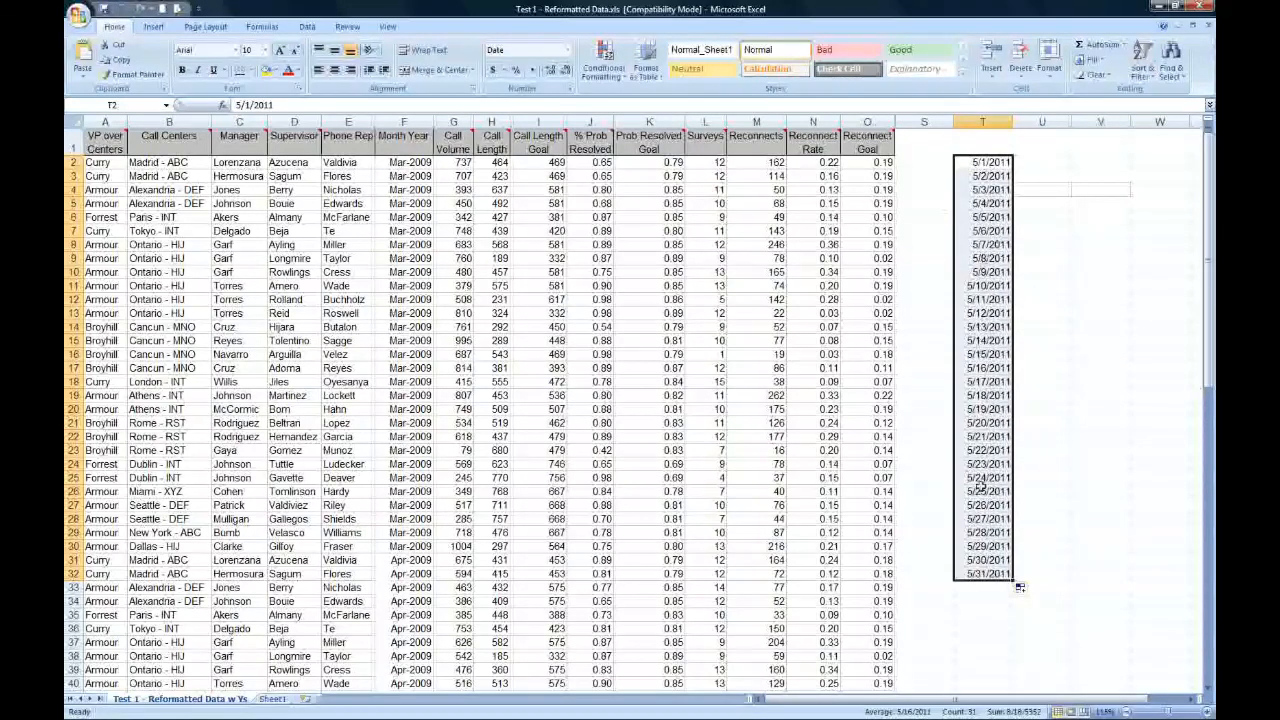
{"action": "left_click", "coordinate": [1024, 590]}
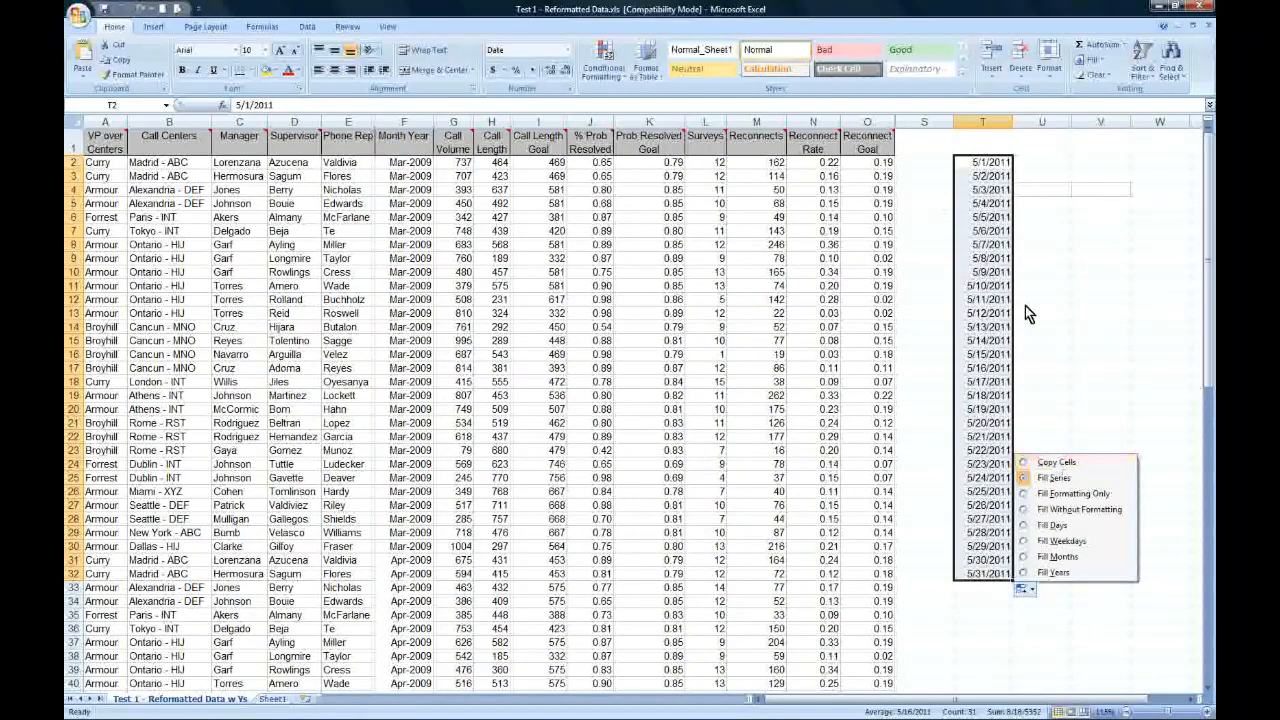
- Copy the Call Length Goal values in I2:I32 into U2:U32 beside the dates
{"action": "left_click", "coordinate": [1027, 162]}
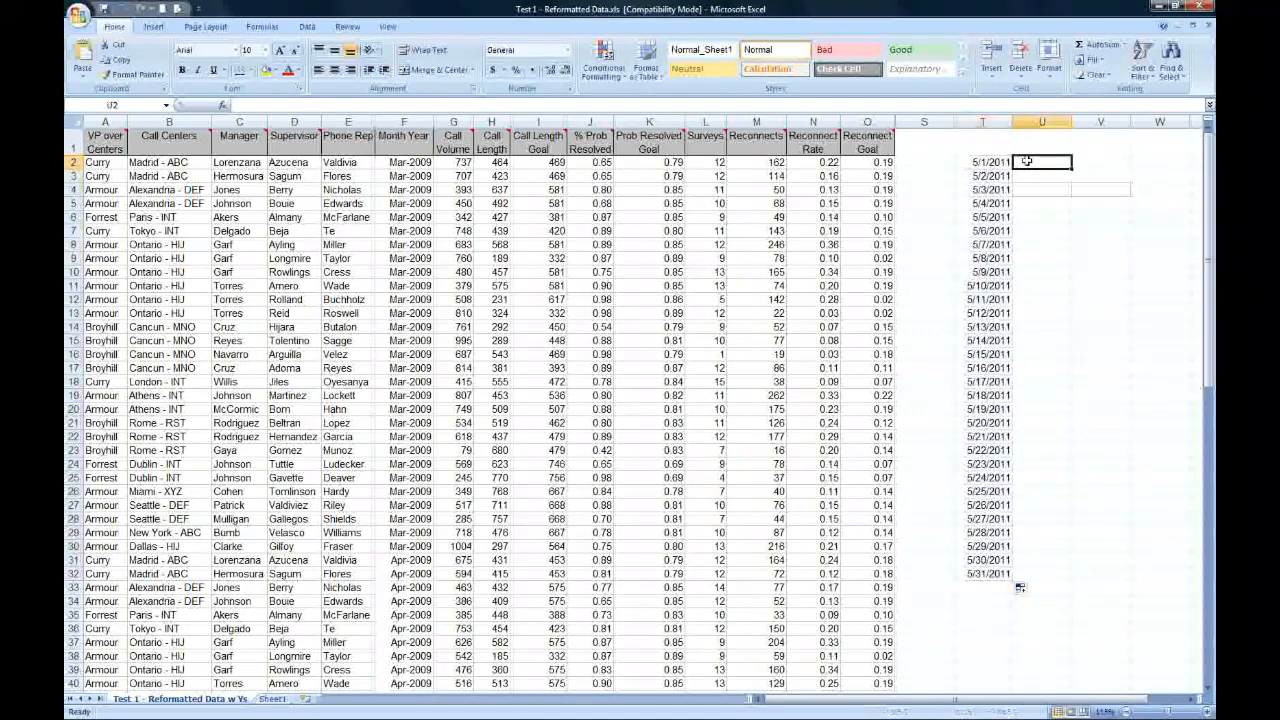
{"action": "left_click_drag", "start_coordinate": [525, 163], "coordinate": [522, 574]}
{"action": "key", "text": "ctrl+c"}
{"action": "left_click", "coordinate": [1025, 162]}
{"action": "key", "text": "ctrl+v"}
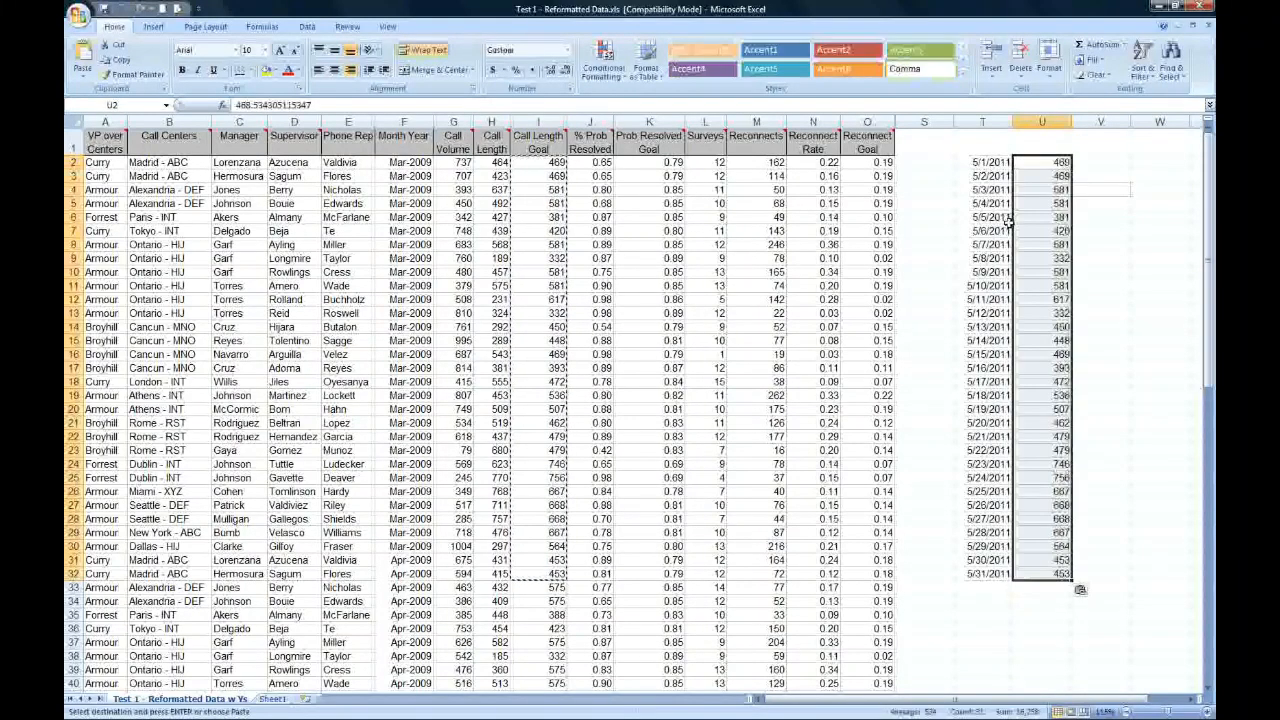
{"action": "key", "text": "Escape"}
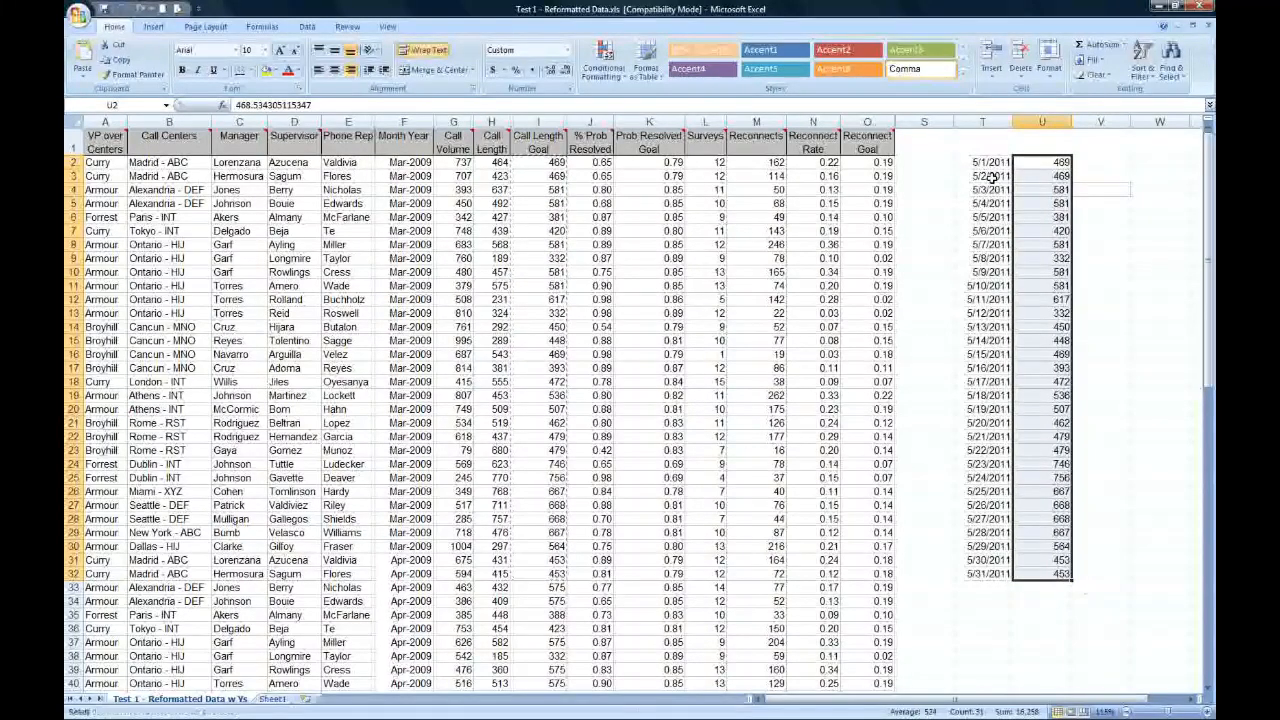
- Check the underlying dates of the Month Year cells F2:F5 and compare them with the sample data in T2:U32
{"action": "left_click", "coordinate": [403, 162]}
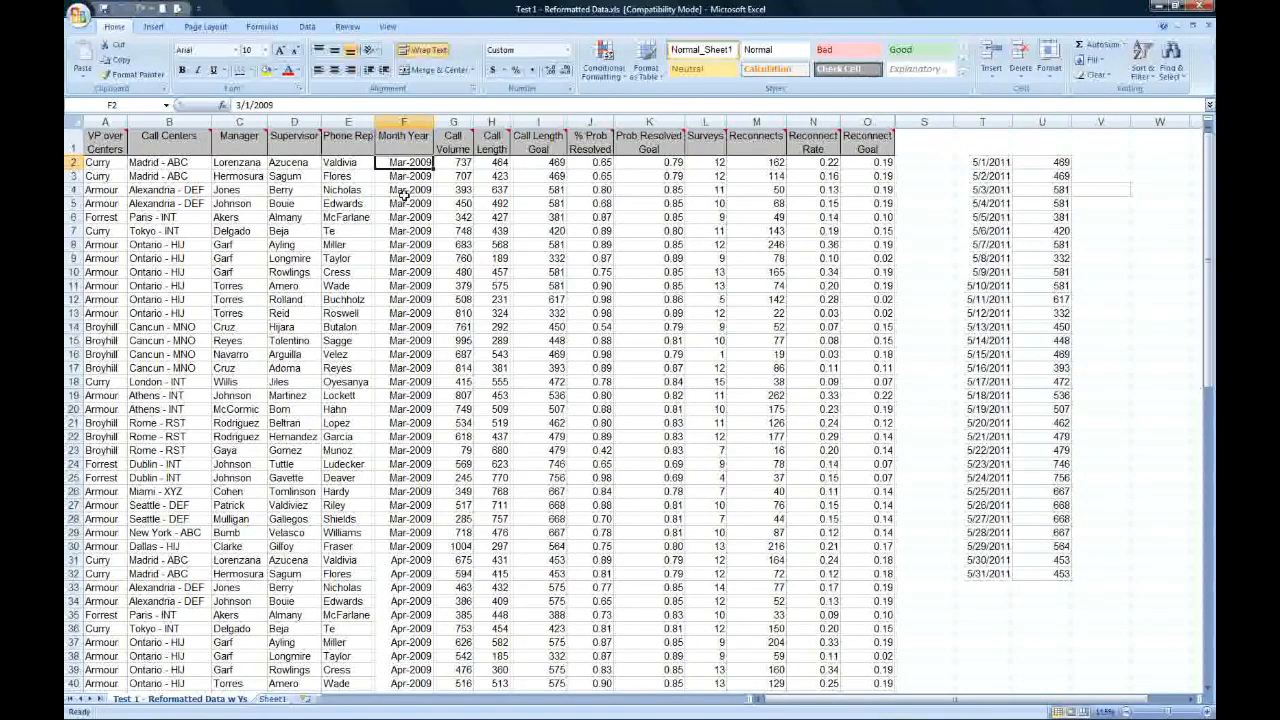
{"action": "left_click", "coordinate": [409, 177]}
{"action": "left_click", "coordinate": [410, 190]}
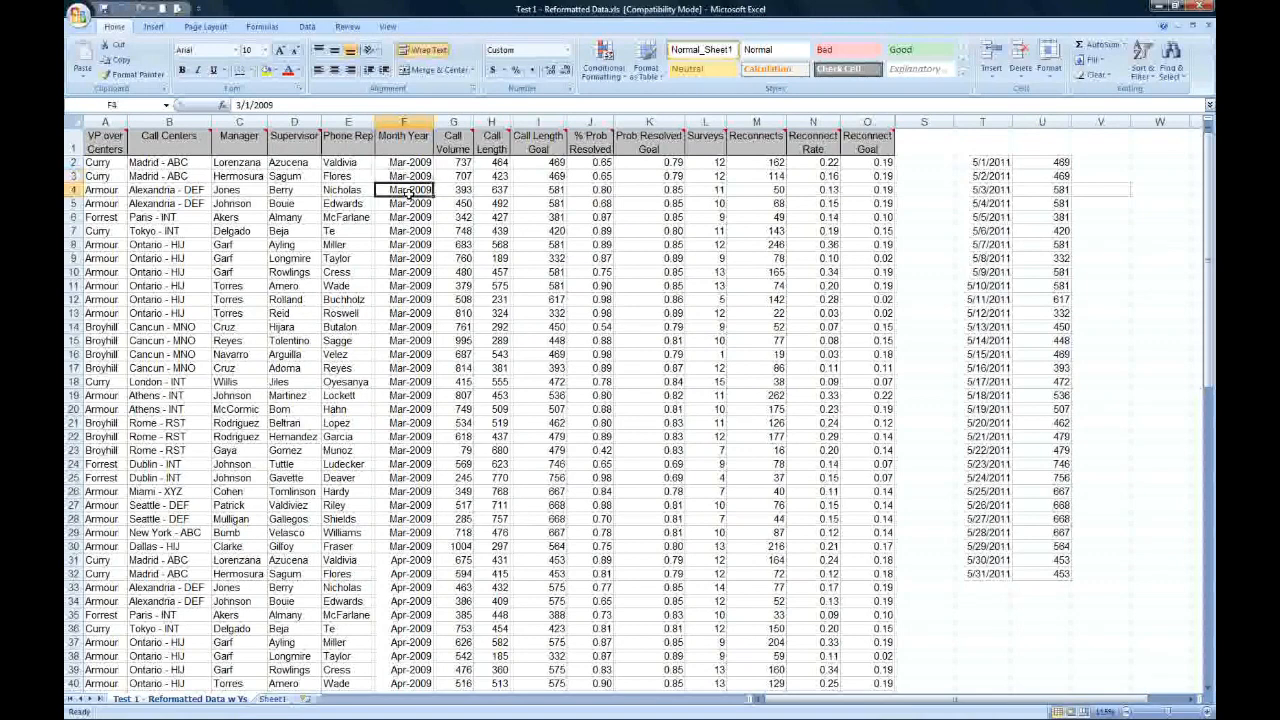
{"action": "left_click", "coordinate": [407, 202]}
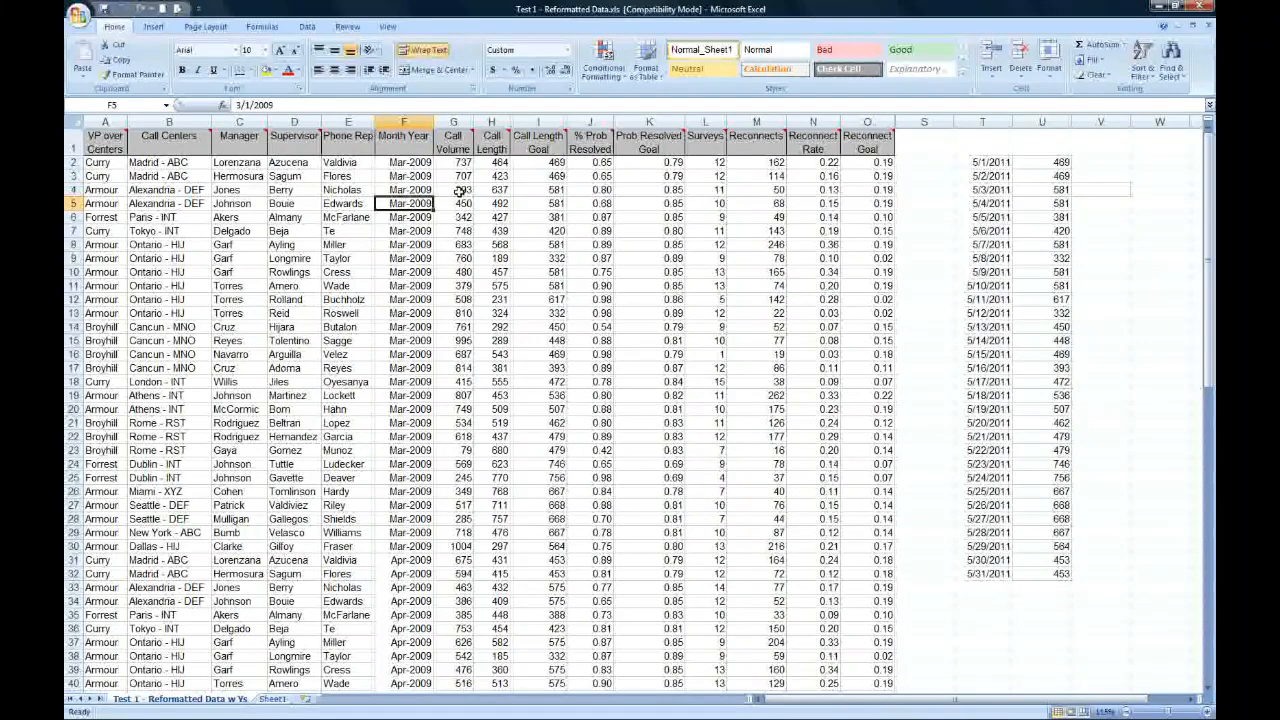
{"action": "left_click_drag", "start_coordinate": [1001, 166], "coordinate": [1032, 577]}
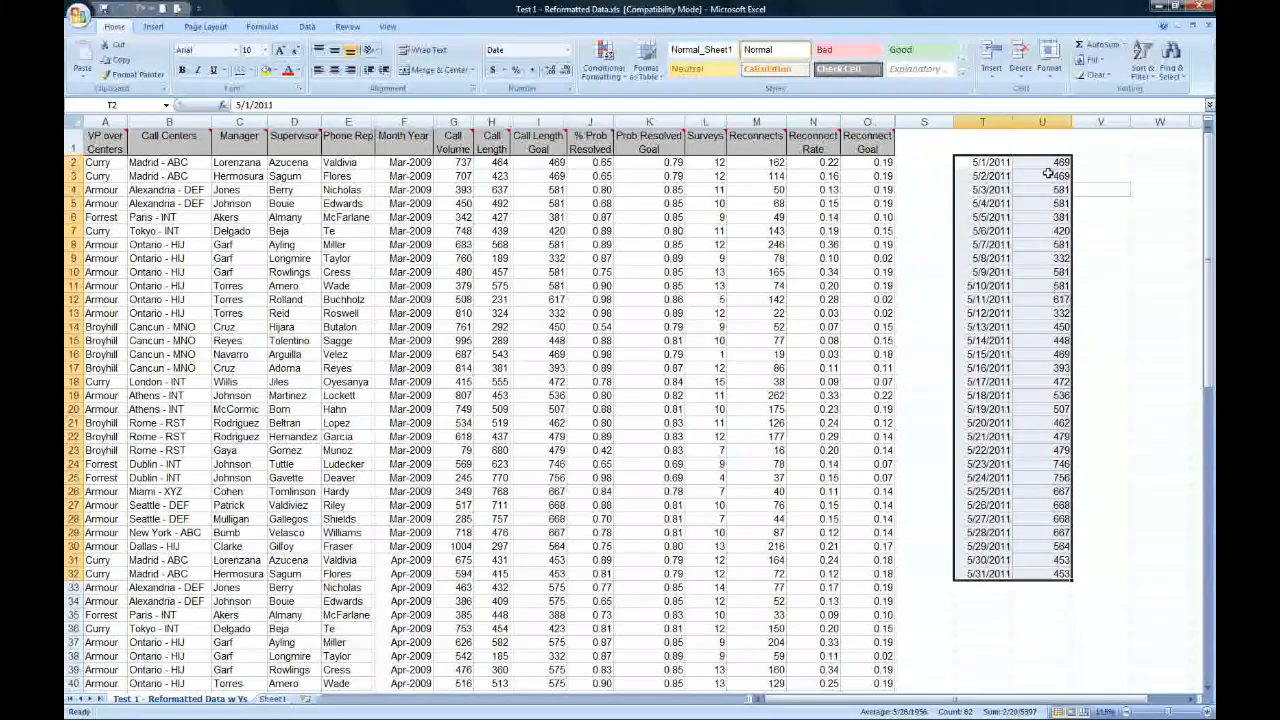
- Enter =SLOPE(U2:U32,T2:T32) in U1, using the copied values as known Y's and the dates as known X's
{"action": "left_click", "coordinate": [1063, 144]}
{"action": "type", "text": "=slope("}
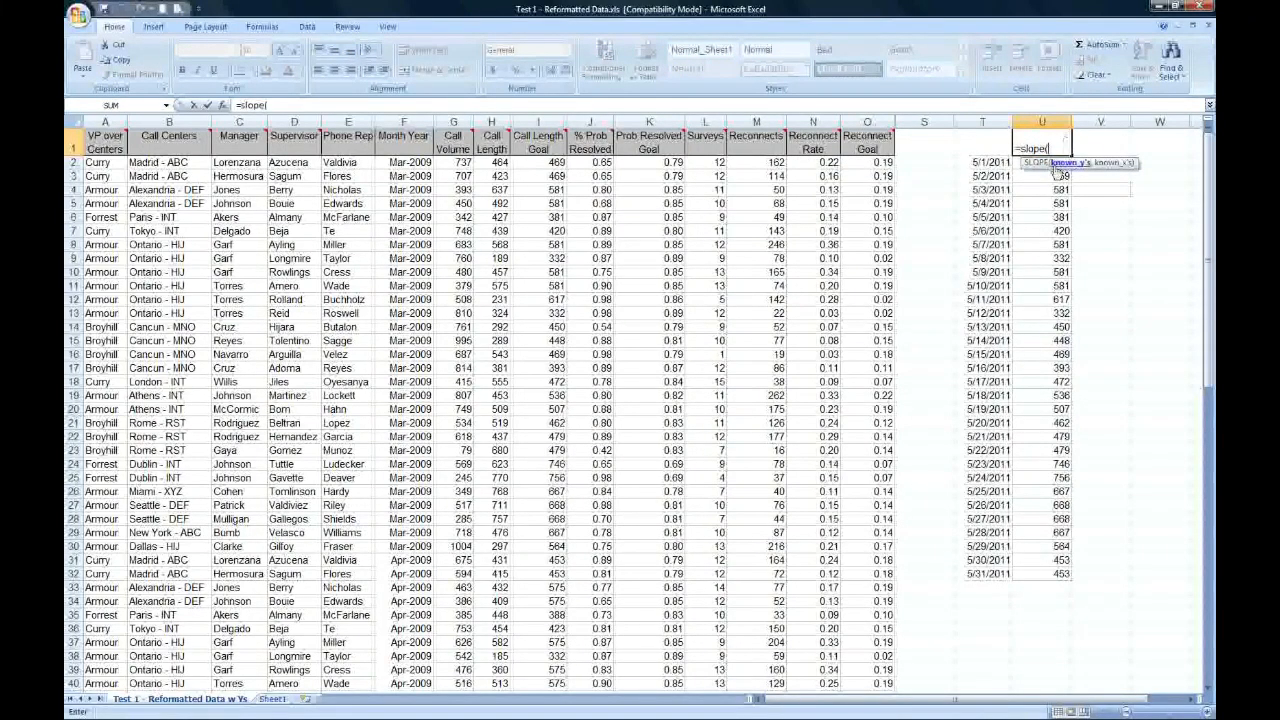
{"action": "left_click_drag", "start_coordinate": [1020, 165], "coordinate": [1036, 578]}
{"action": "type", "text": ","}
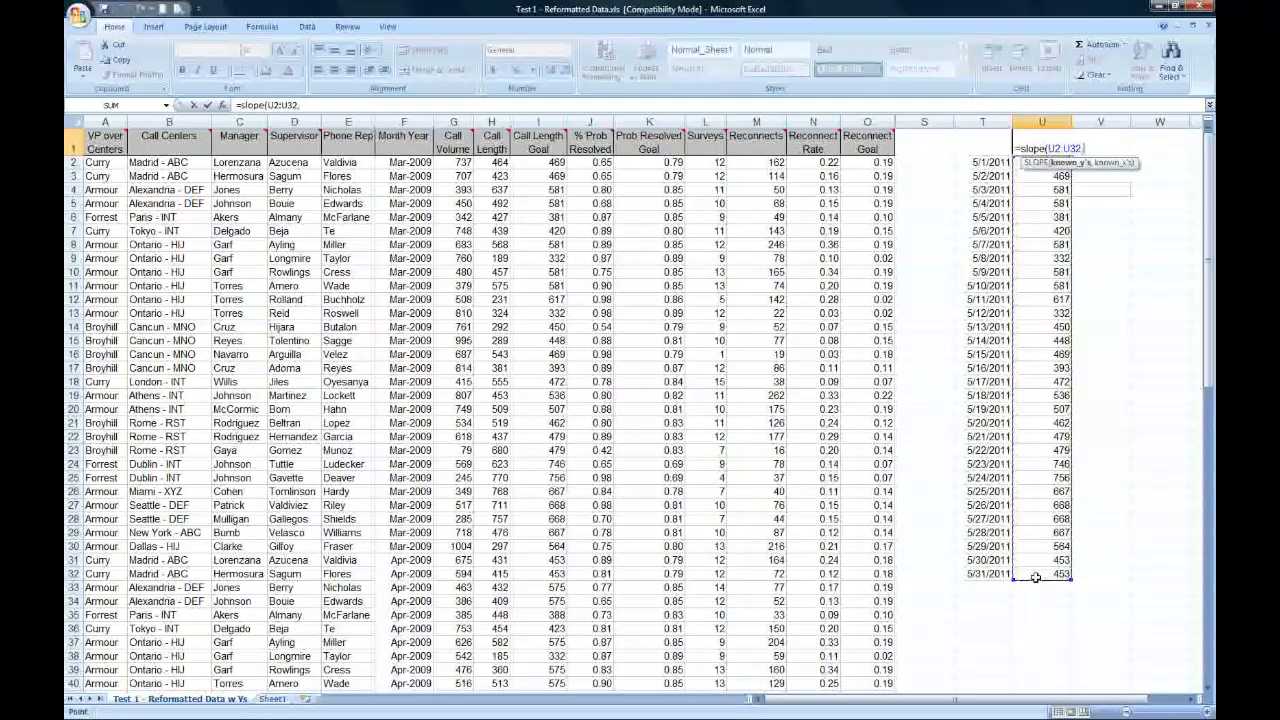
{"action": "left_click_drag", "start_coordinate": [993, 162], "coordinate": [985, 575]}
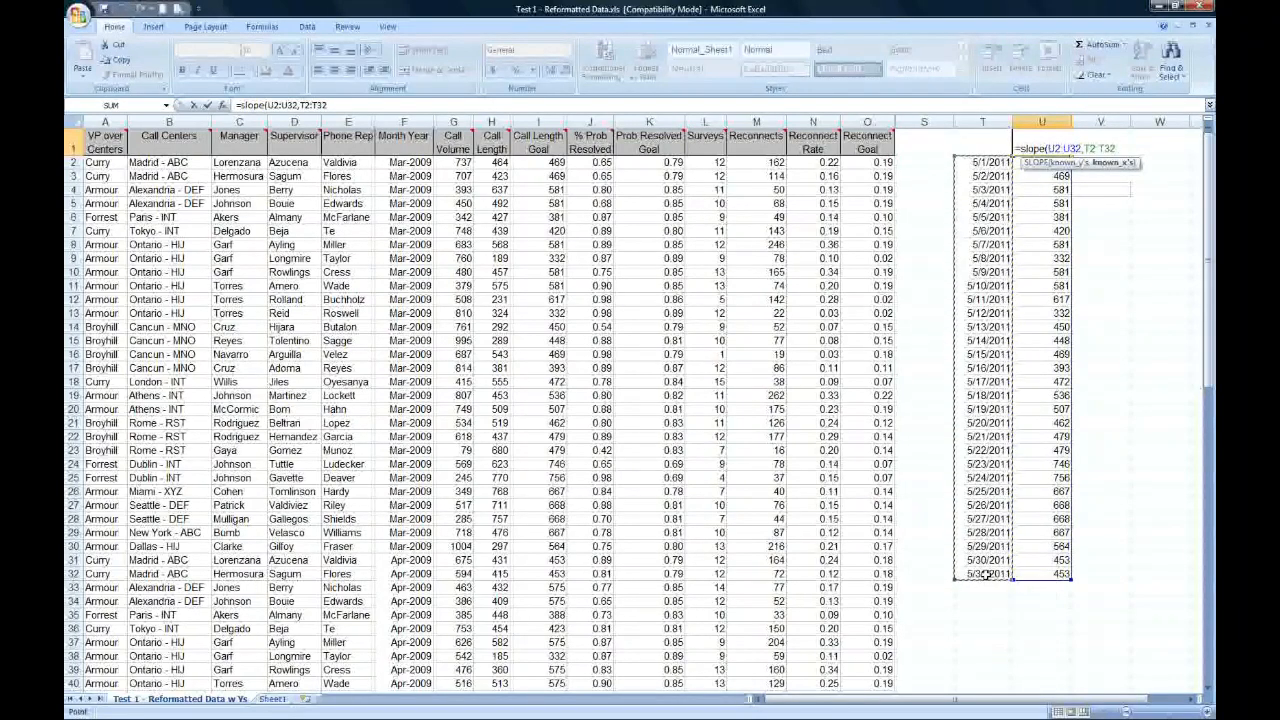
{"action": "key", "text": "Return"}
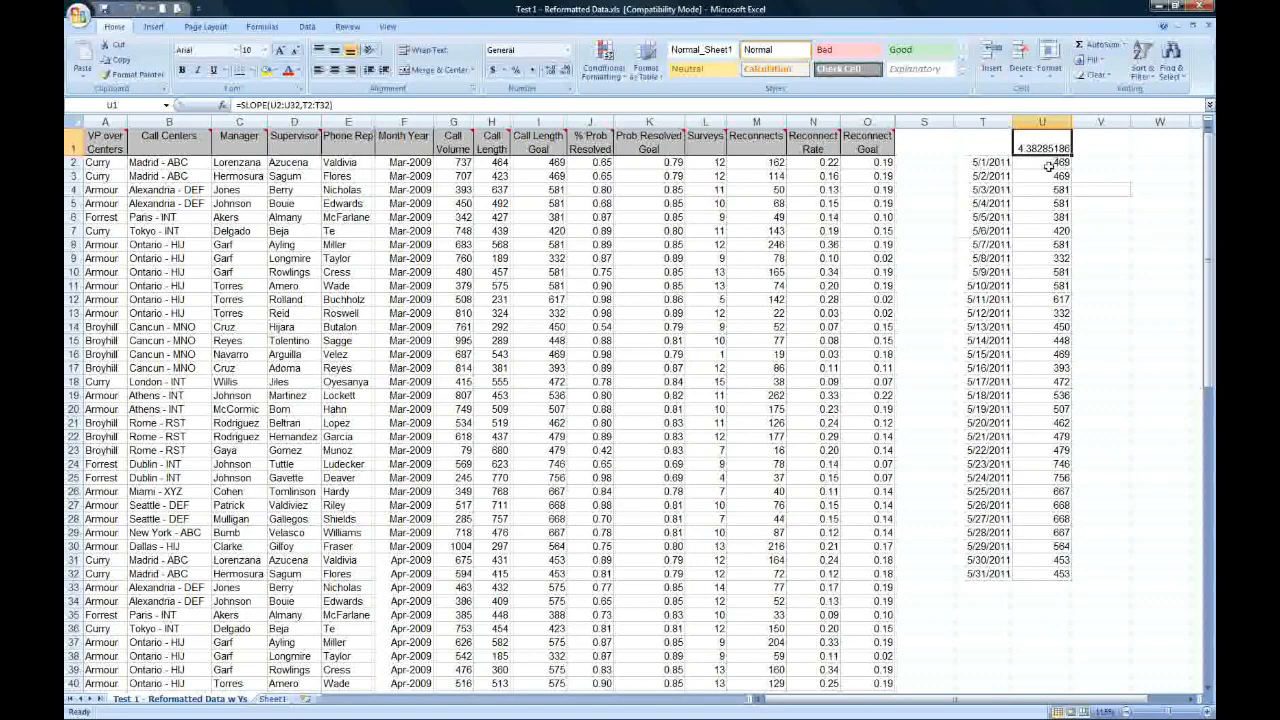
- Review the daily values from U2 down to U12 against the SLOPE formula in U1
{"action": "left_click", "coordinate": [1052, 163]}
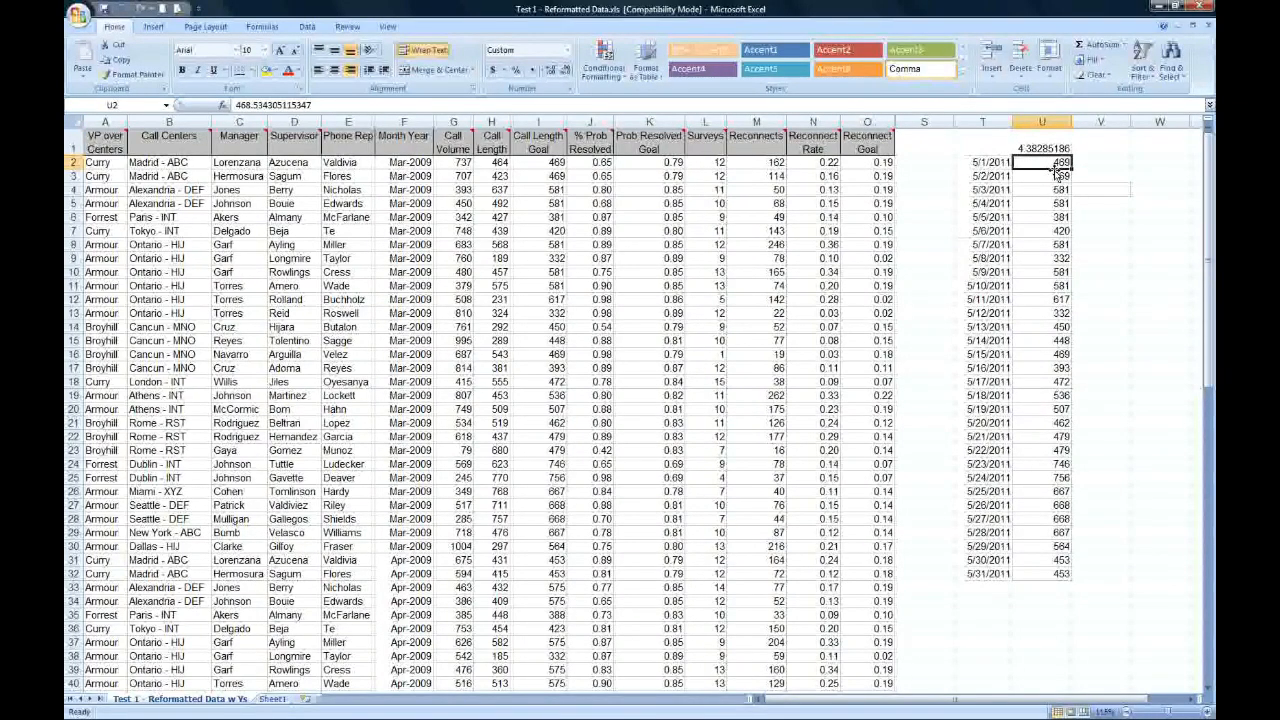
{"action": "key", "text": "Down"}
{"action": "key", "text": "Down"}
{"action": "key", "text": "Down"}
{"action": "key", "text": "Down"}
{"action": "key", "text": "Down"}
{"action": "key", "text": "Down"}
{"action": "key", "text": "Down"}
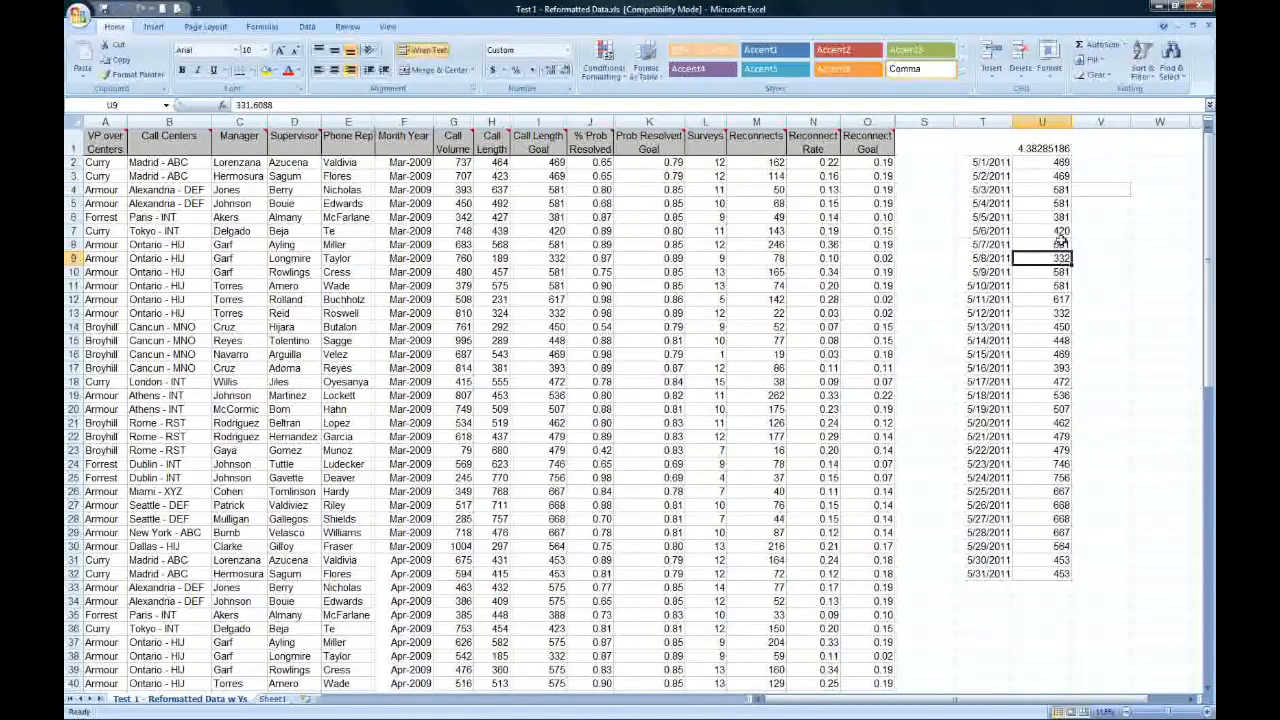
{"action": "left_click", "coordinate": [1060, 298]}
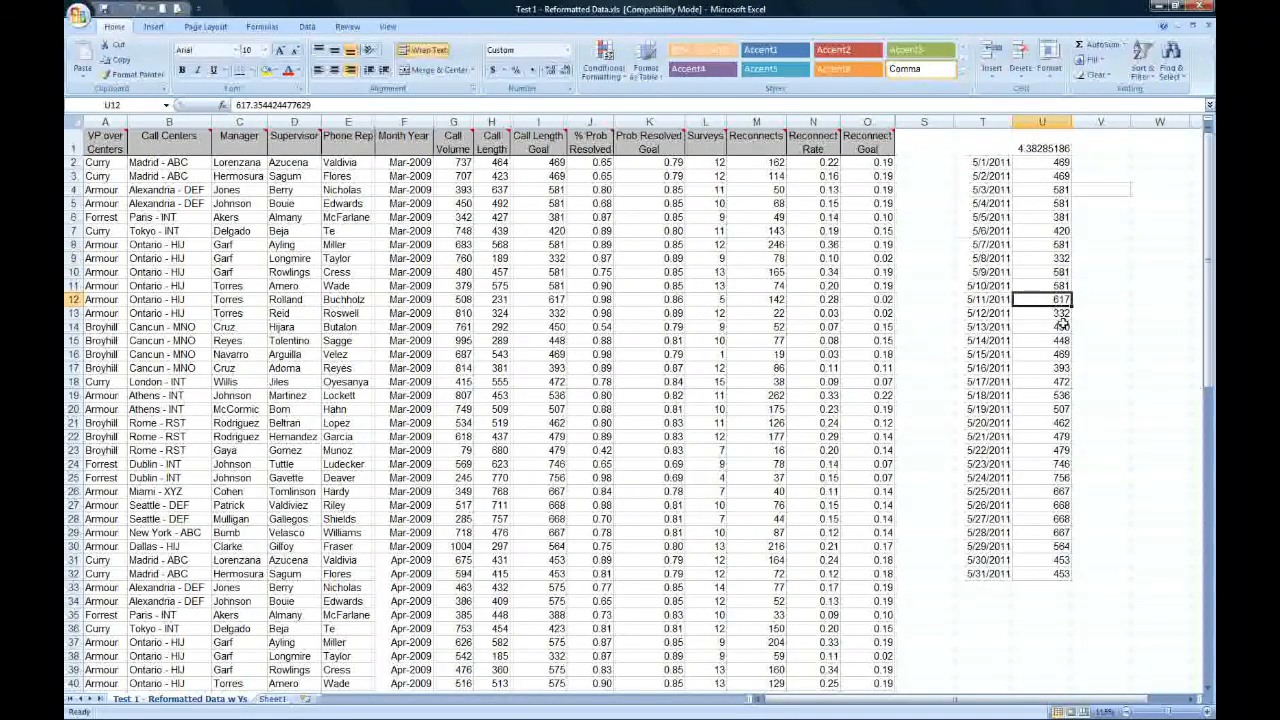
{"action": "left_click", "coordinate": [1046, 147]}
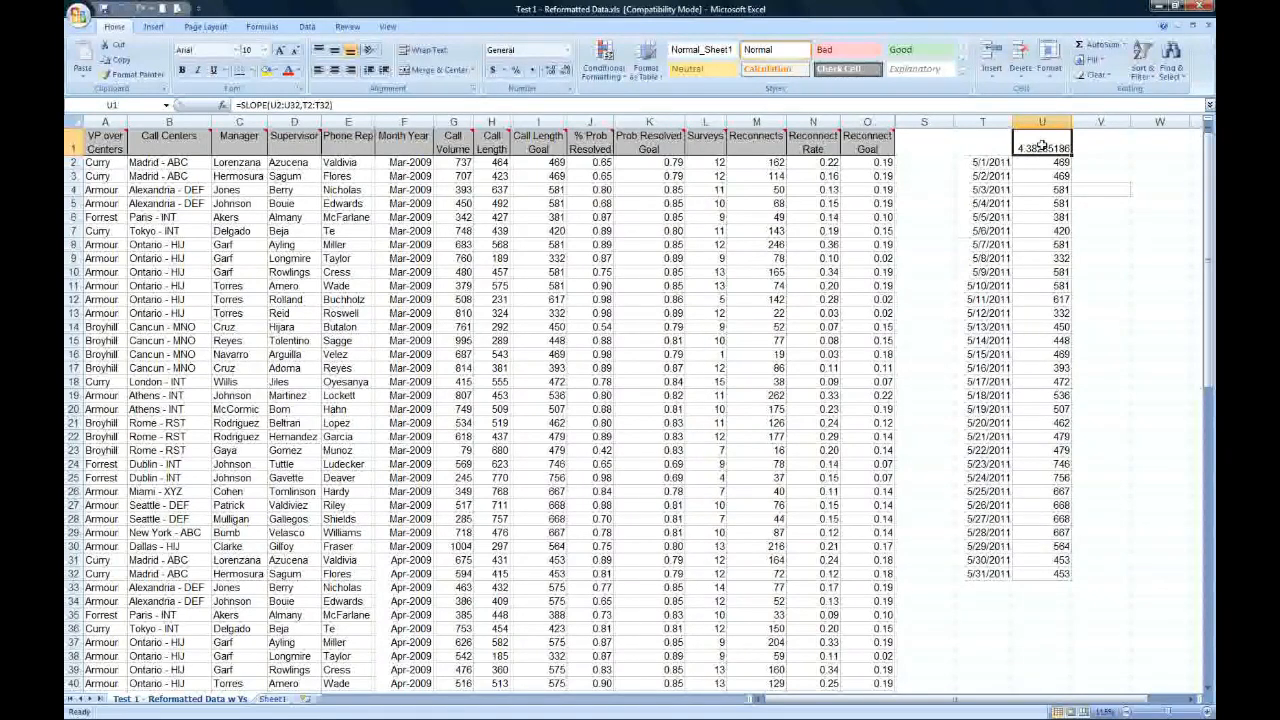
- Insert a line chart of the dates and values in T2:U32 and enlarge it over the data table
{"action": "left_click_drag", "start_coordinate": [998, 160], "coordinate": [1044, 571]}
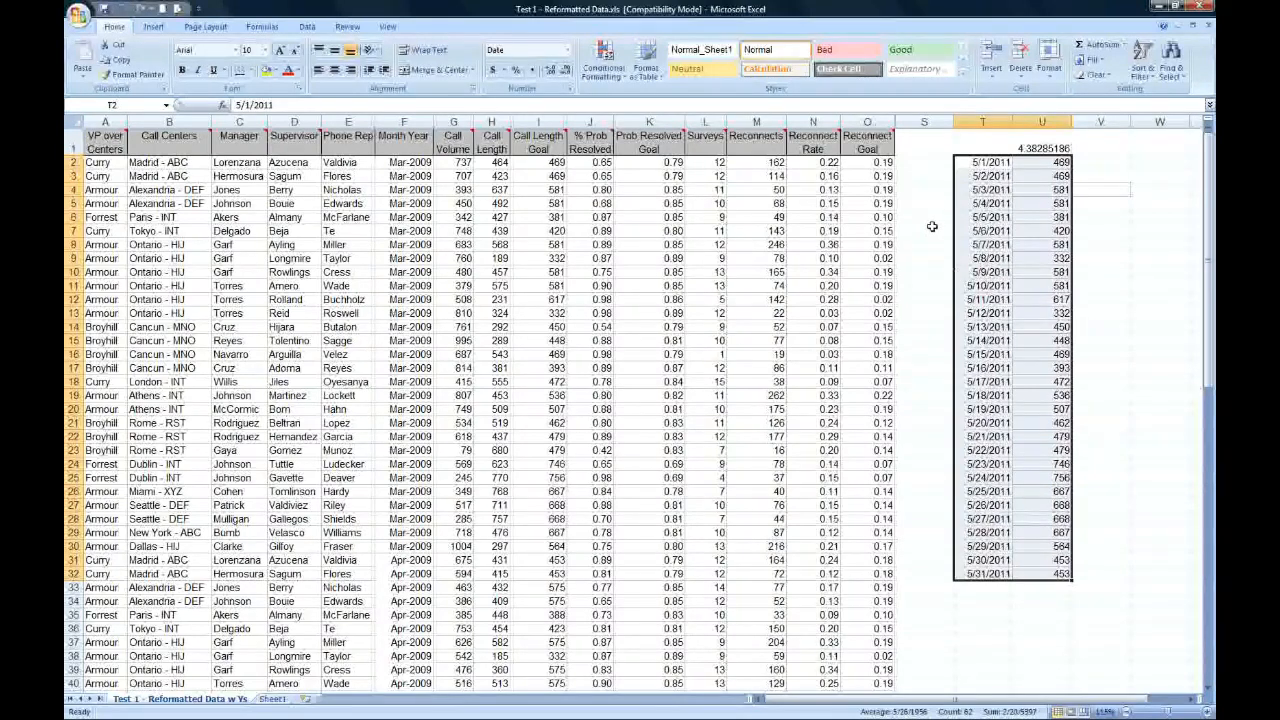
{"action": "left_click", "coordinate": [154, 27]}
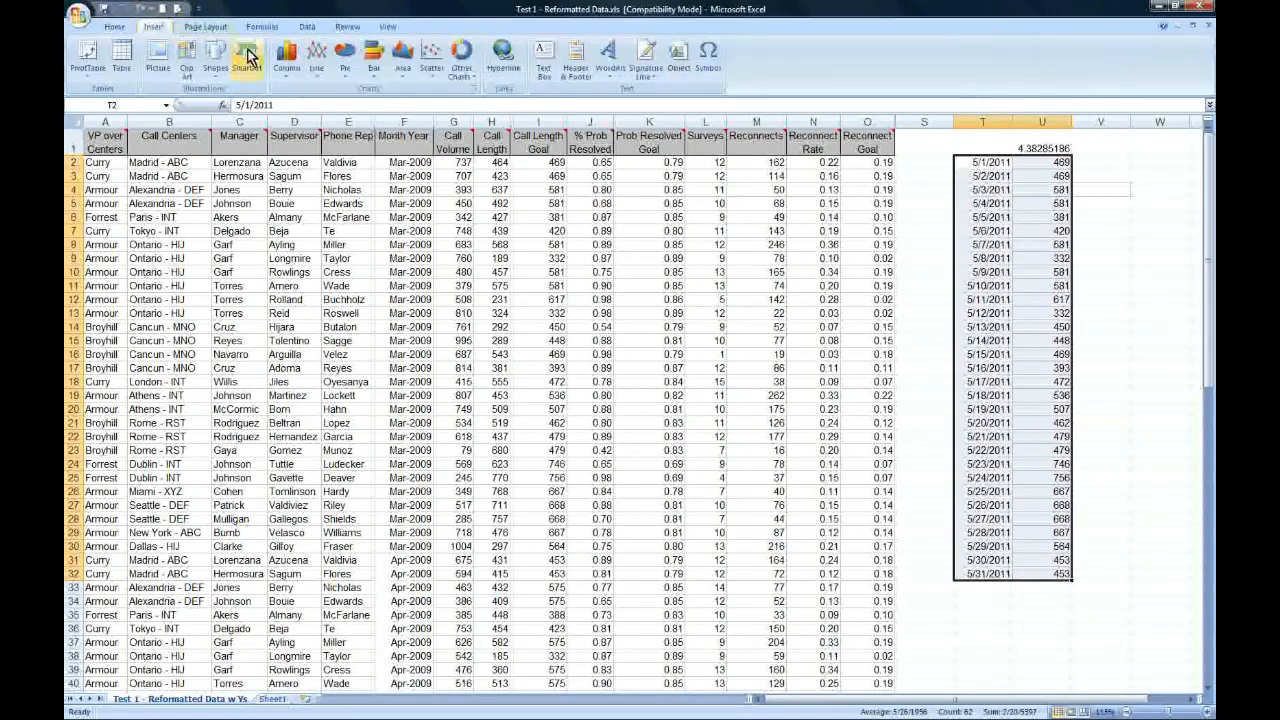
{"action": "left_click", "coordinate": [313, 60]}
{"action": "left_click", "coordinate": [321, 112]}
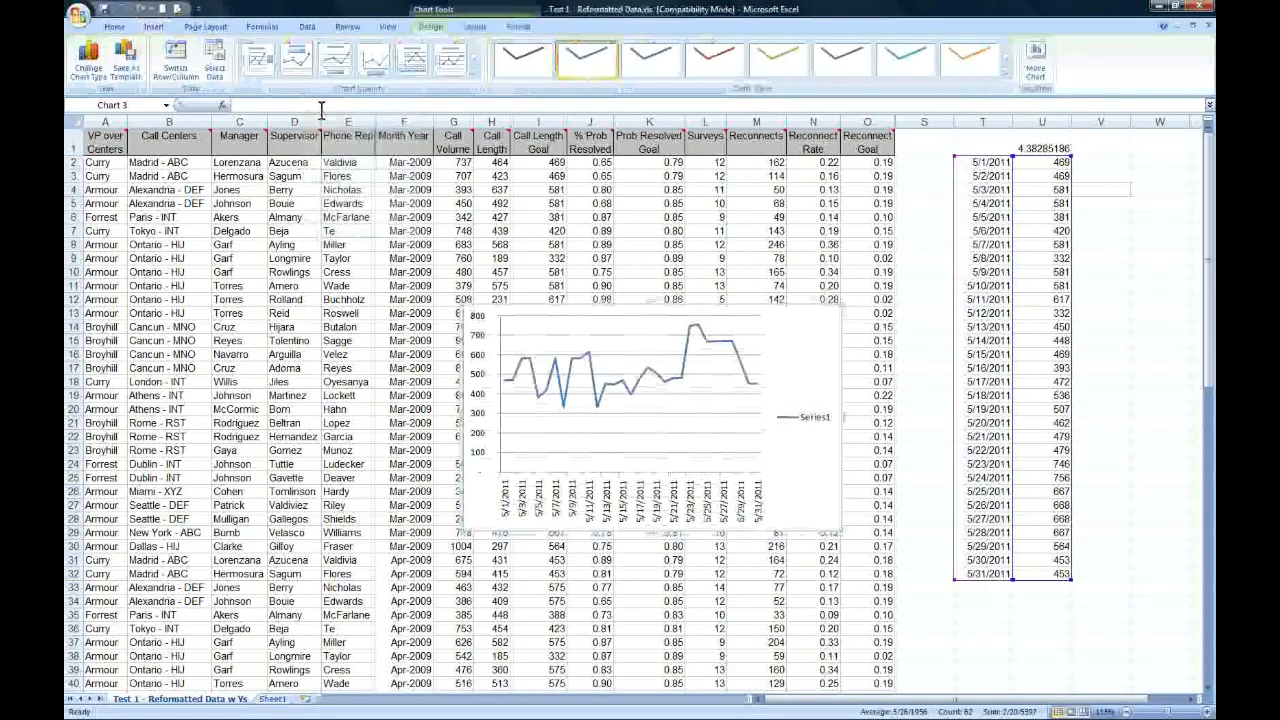
{"action": "left_click_drag", "start_coordinate": [837, 300], "coordinate": [934, 199]}
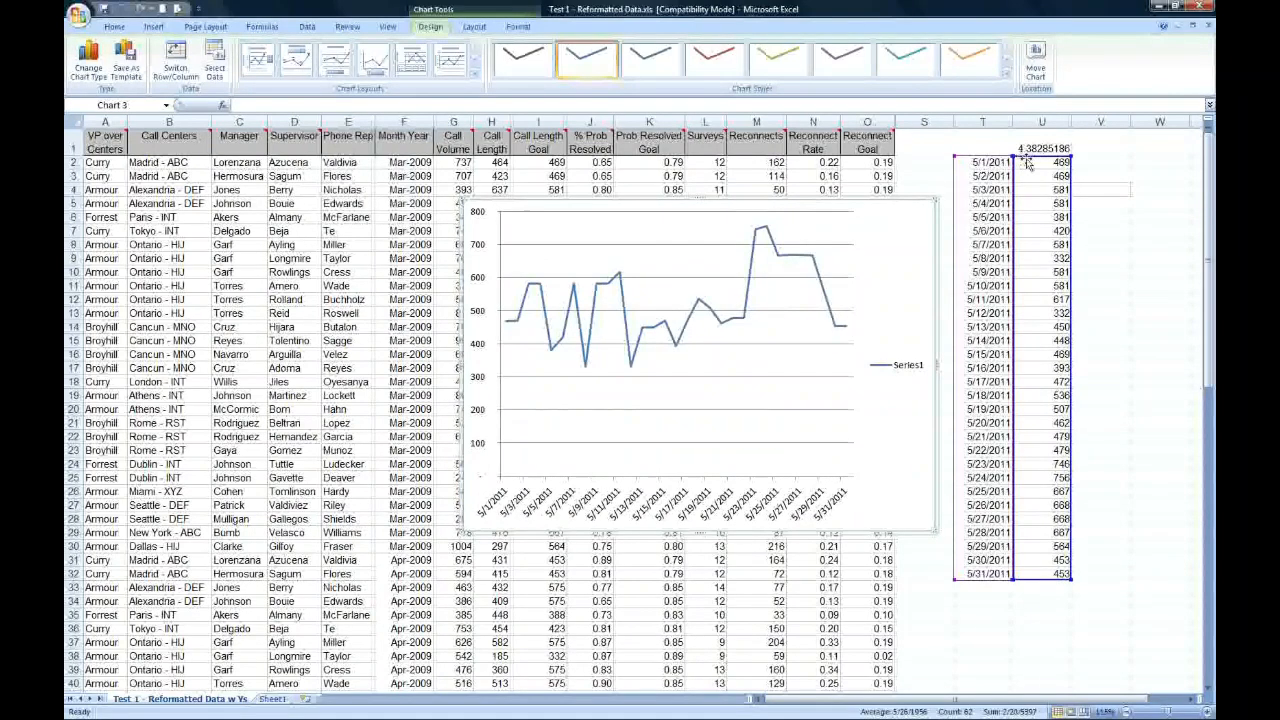
- Add a linear trendline to the charted series with its equation displayed, and move the equation below the trendline
{"action": "right_click", "coordinate": [747, 297]}
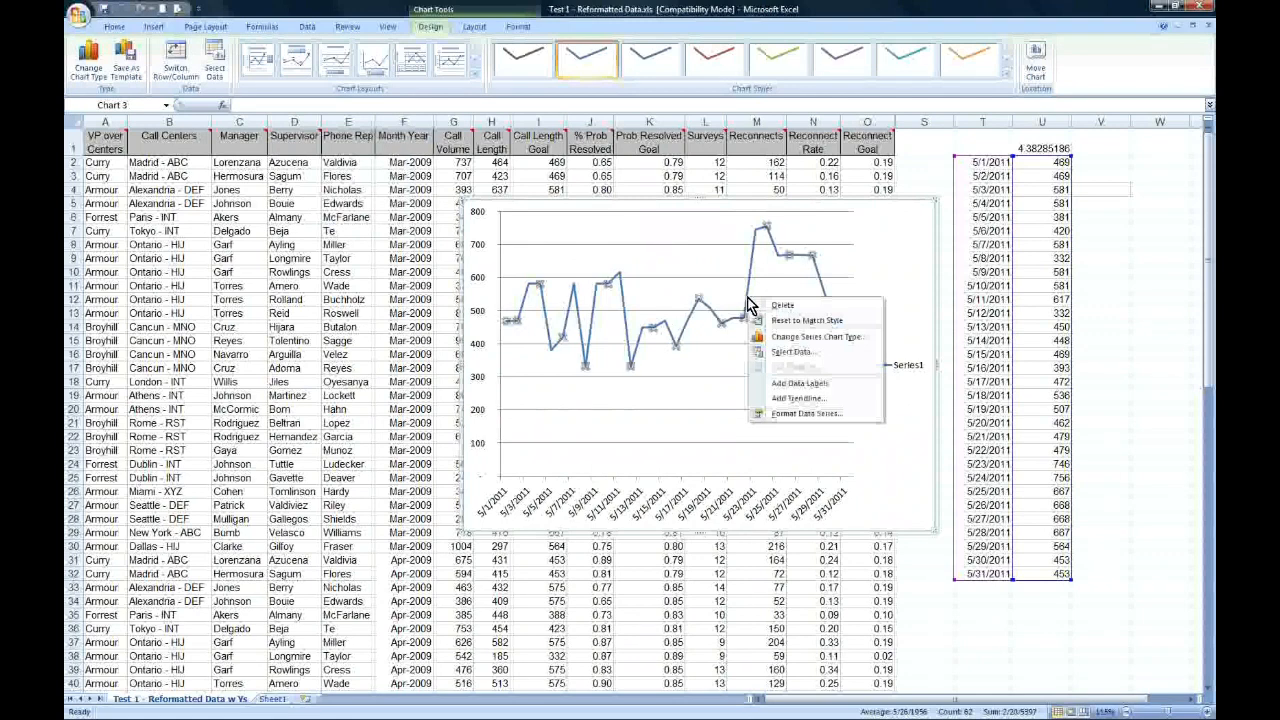
{"action": "left_click", "coordinate": [797, 400]}
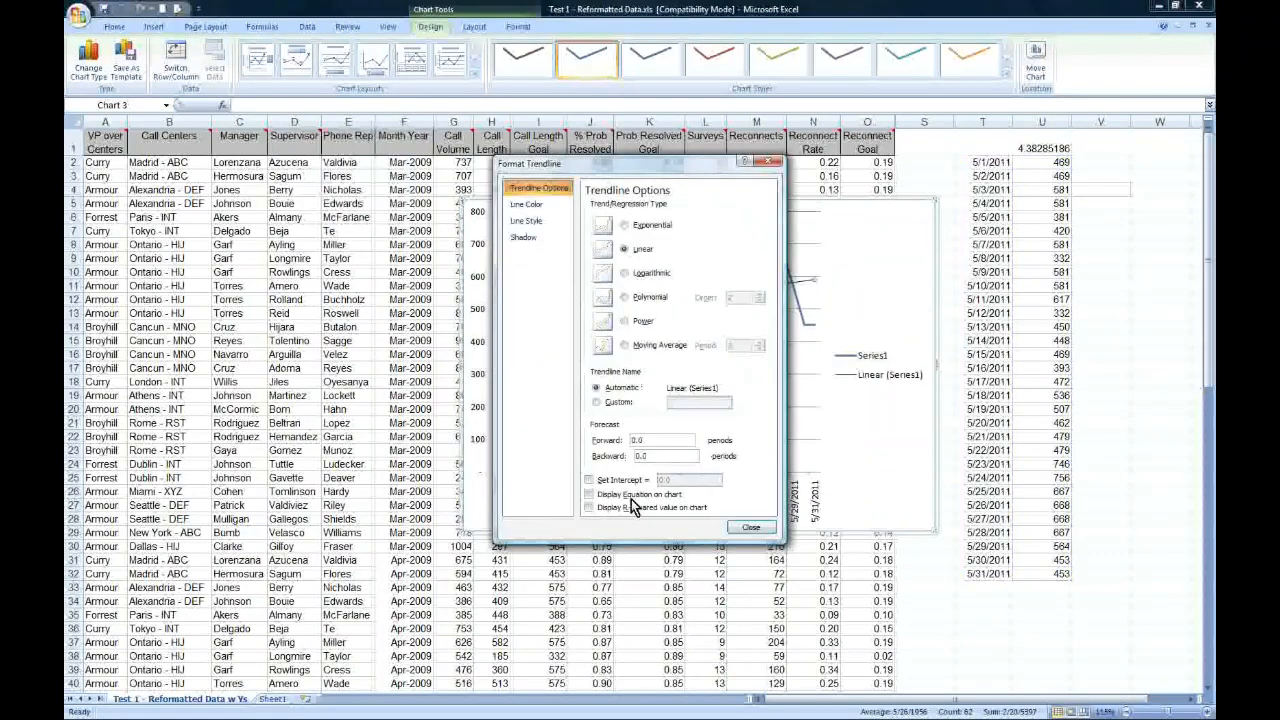
{"action": "left_click", "coordinate": [590, 495]}
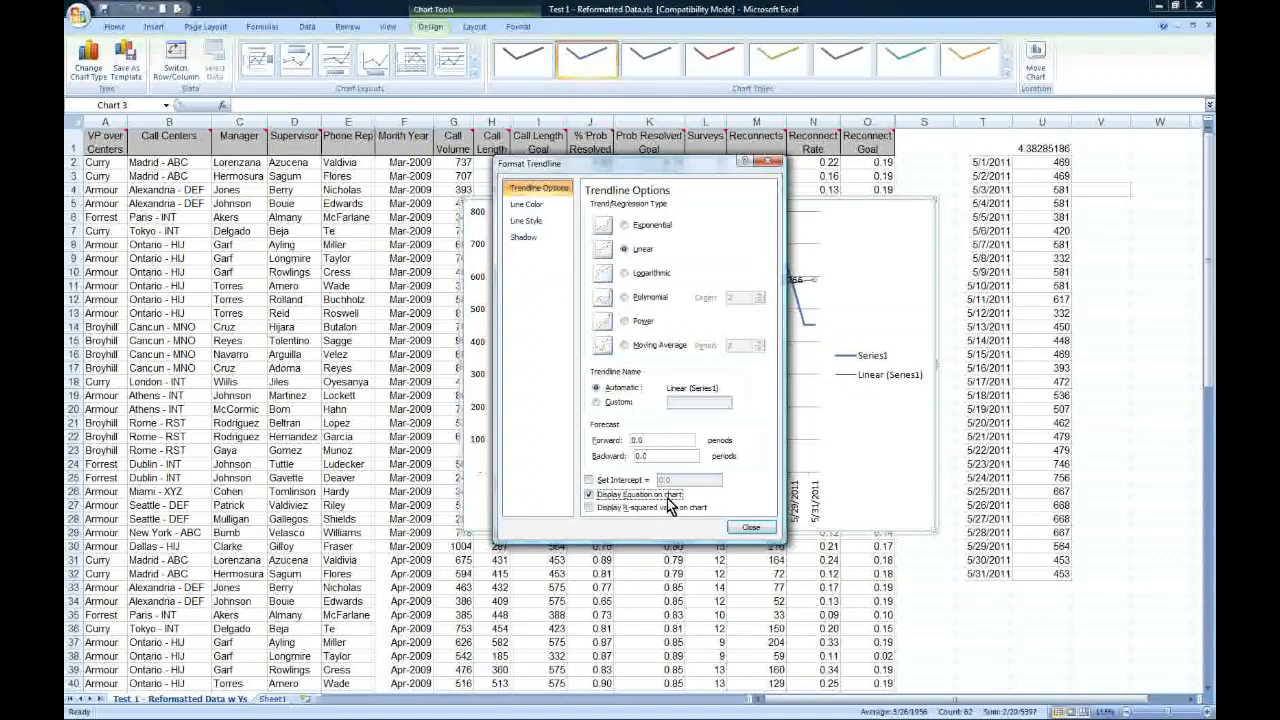
{"action": "left_click", "coordinate": [745, 528]}
{"action": "left_click", "coordinate": [746, 279]}
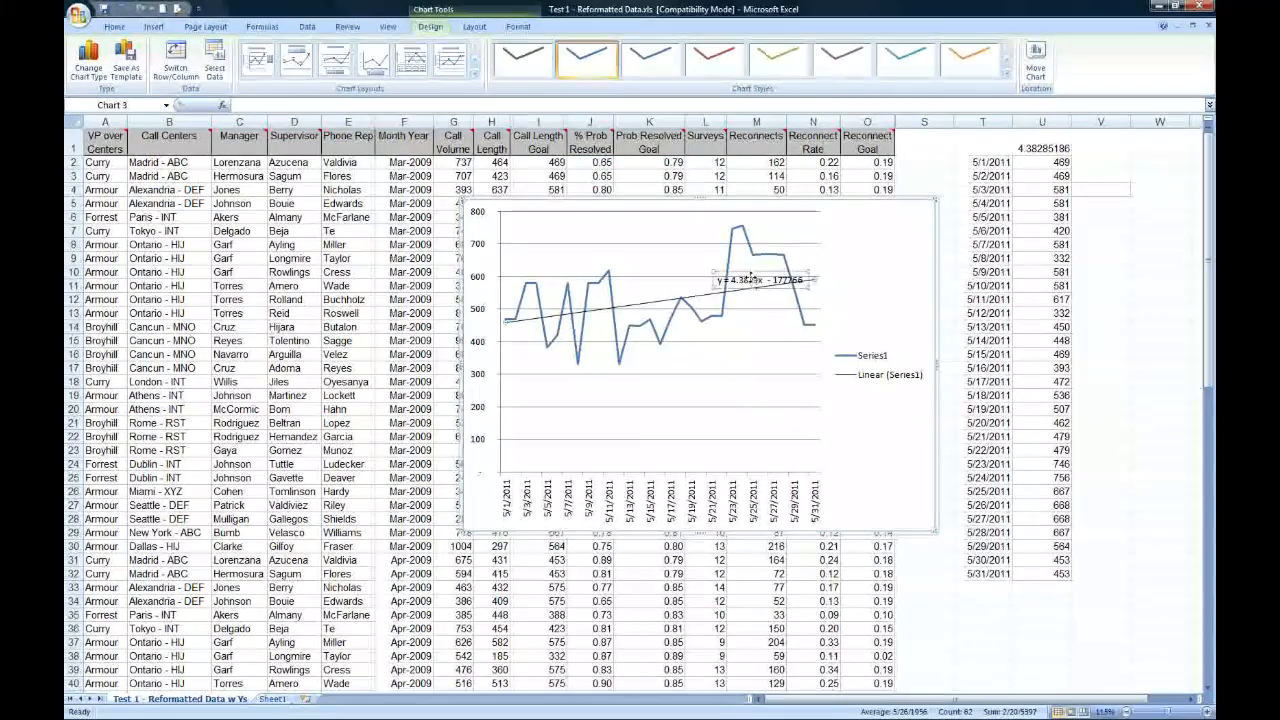
{"action": "left_click_drag", "start_coordinate": [746, 272], "coordinate": [746, 325]}
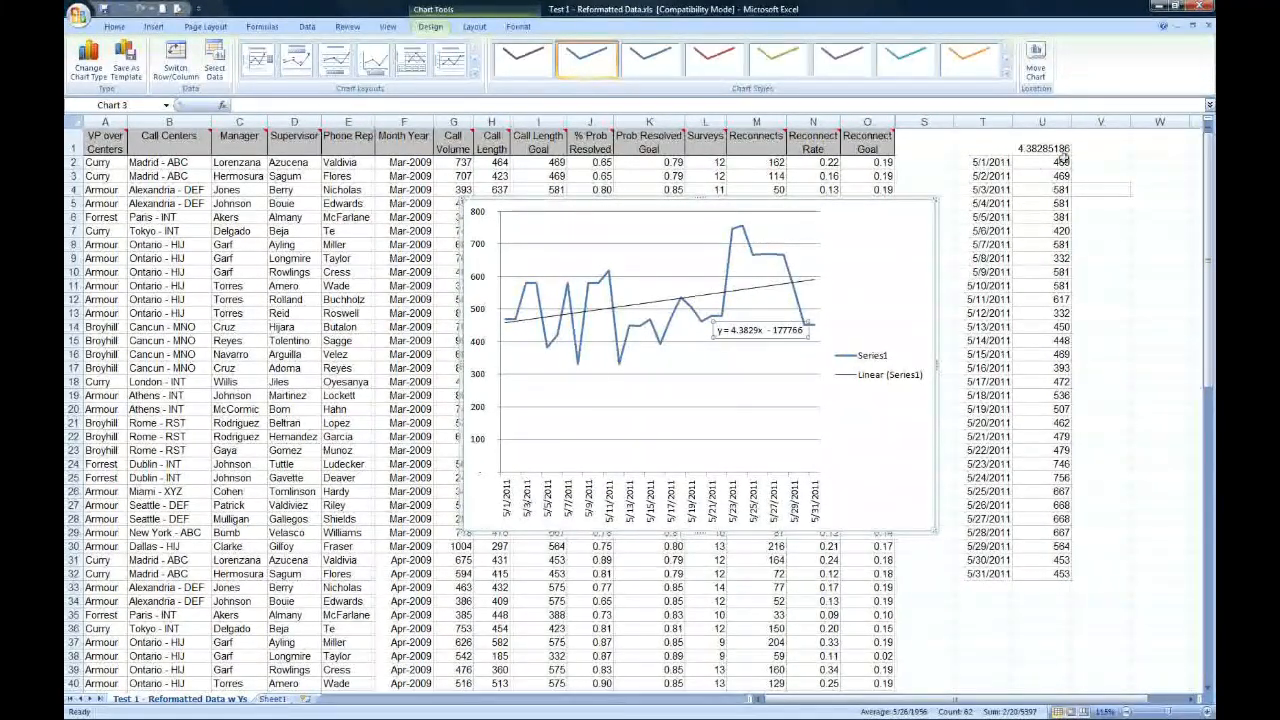
- Compare the chart's trendline and equation with the SLOPE formula in U1
{"action": "left_click", "coordinate": [892, 292]}
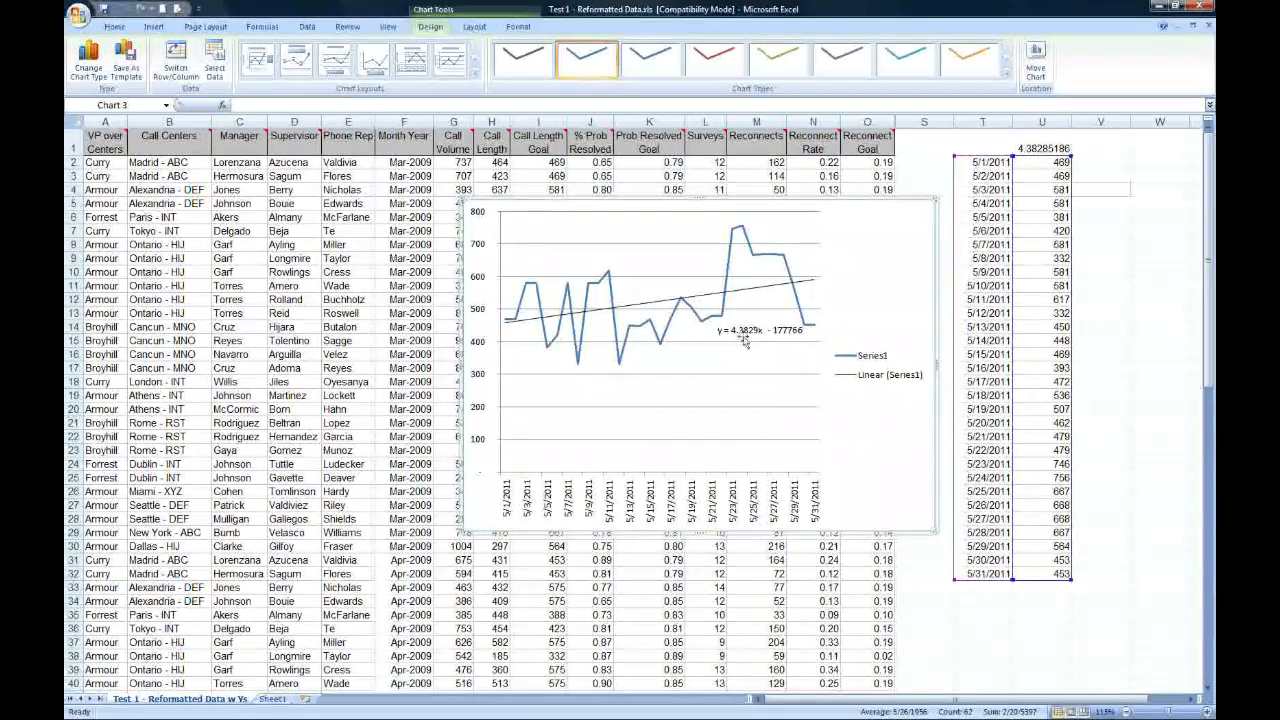
{"action": "left_click", "coordinate": [517, 322]}
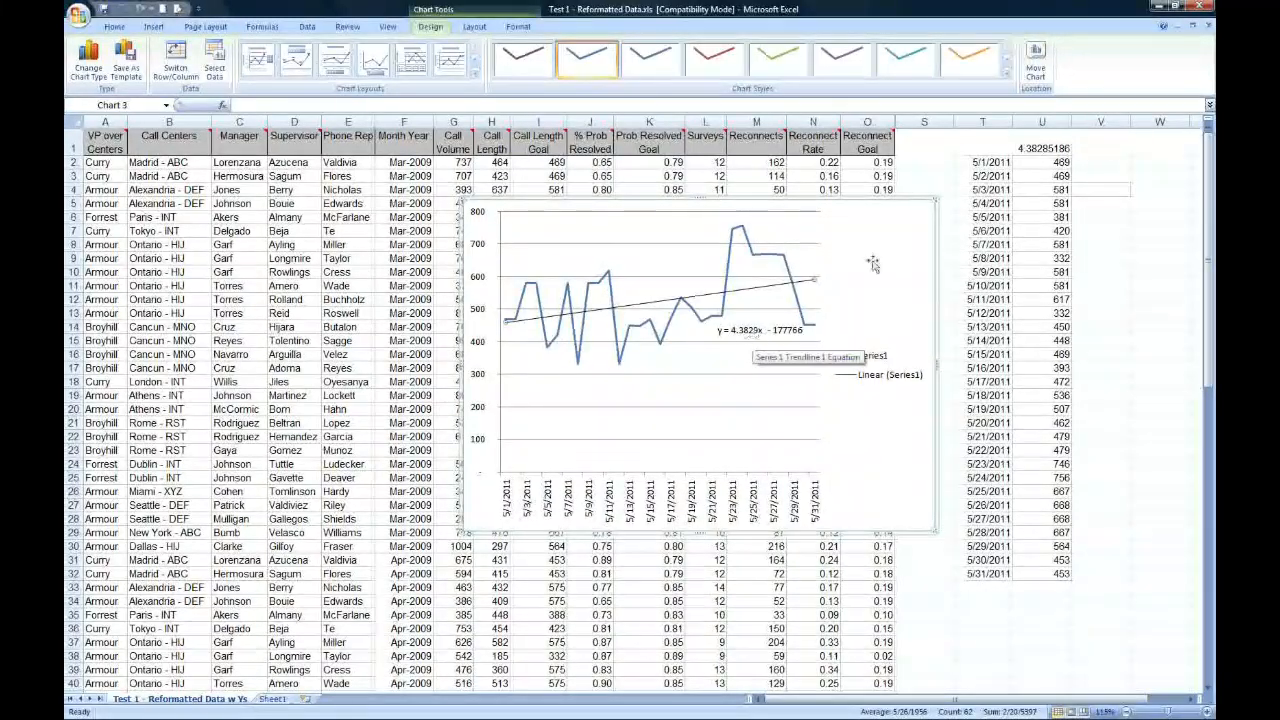
{"action": "left_click", "coordinate": [1035, 153]}
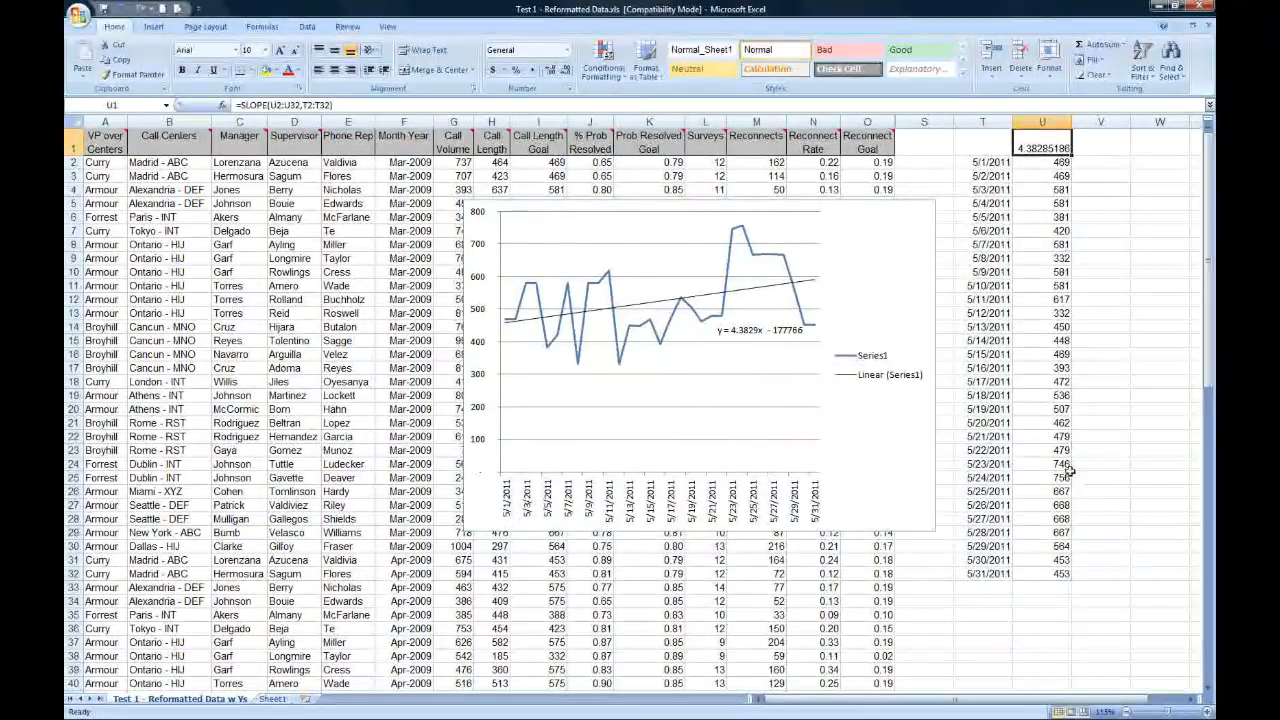
- Project the daily values forward by entering =U32+$U$1 in U33 and filling it down to U44
{"action": "left_click", "coordinate": [1061, 588]}
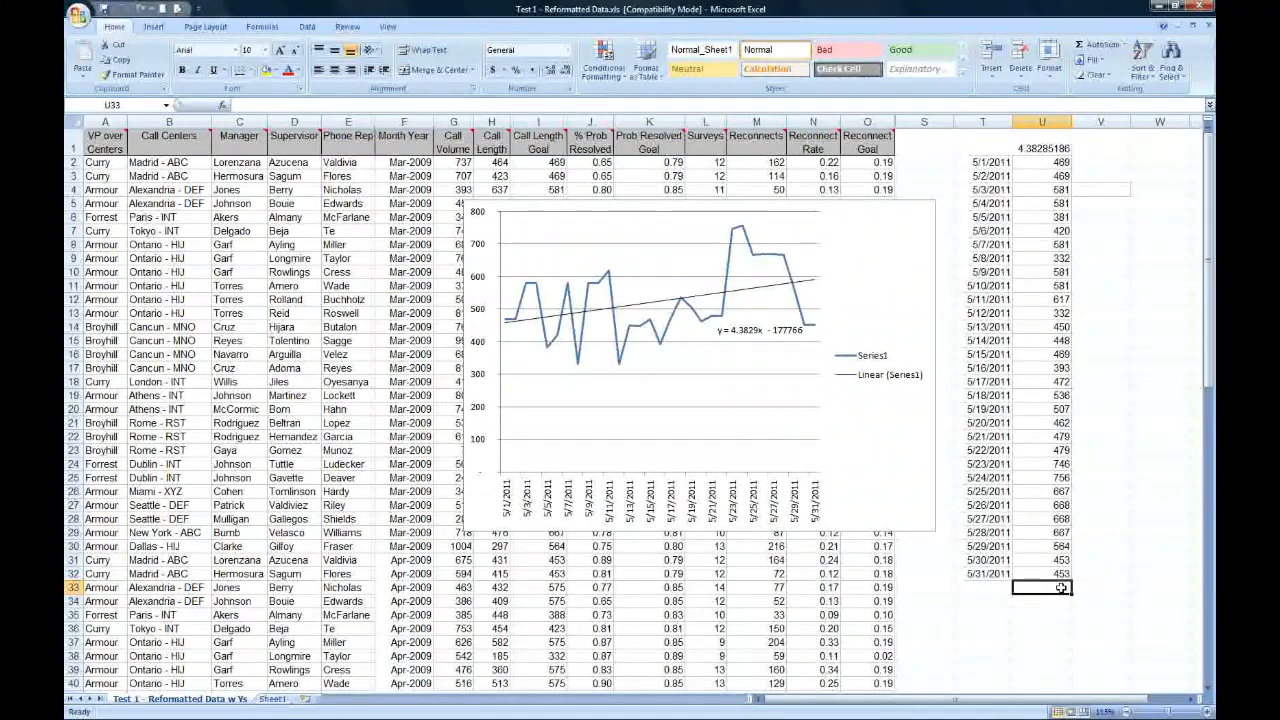
{"action": "type", "text": "="}
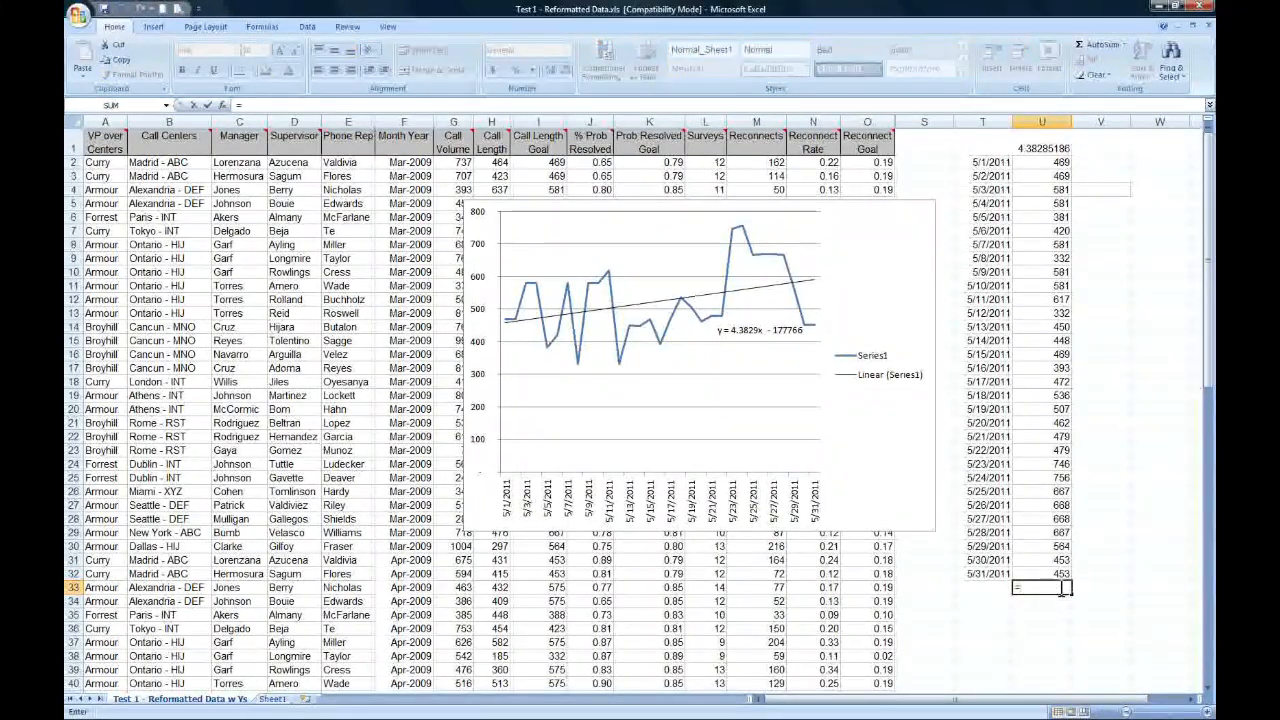
{"action": "left_click", "coordinate": [1060, 575]}
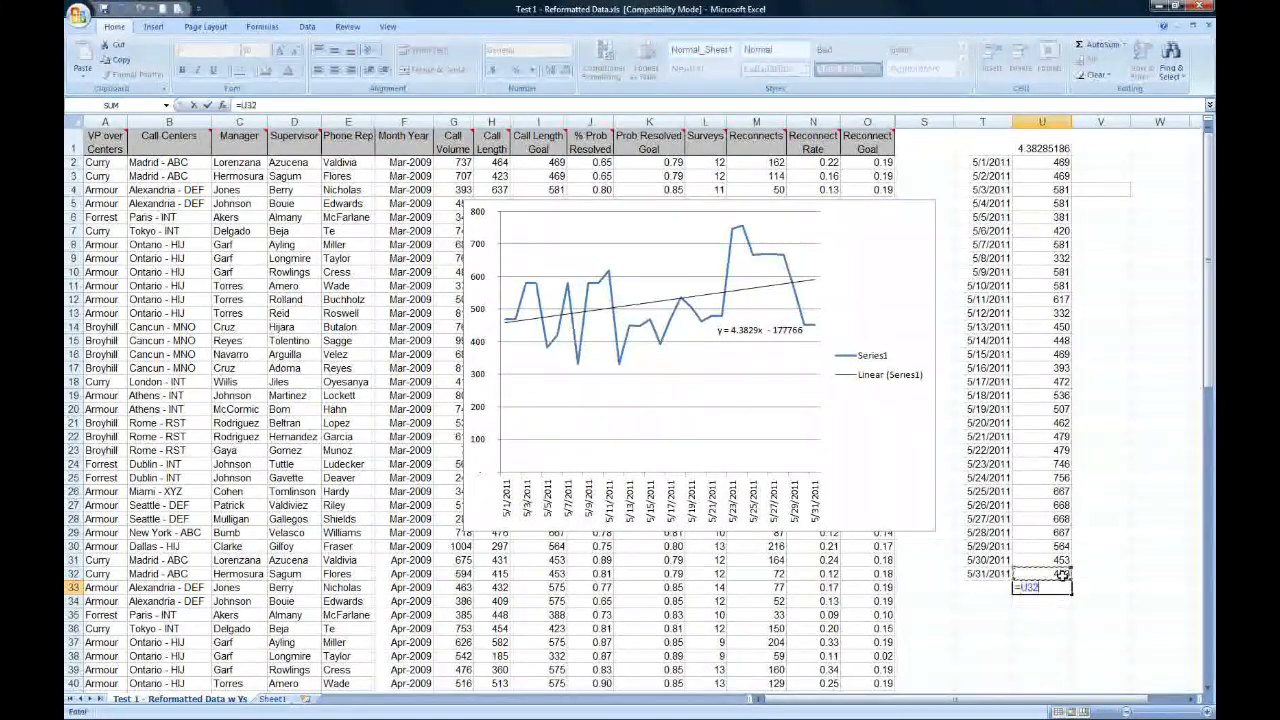
{"action": "type", "text": "+"}
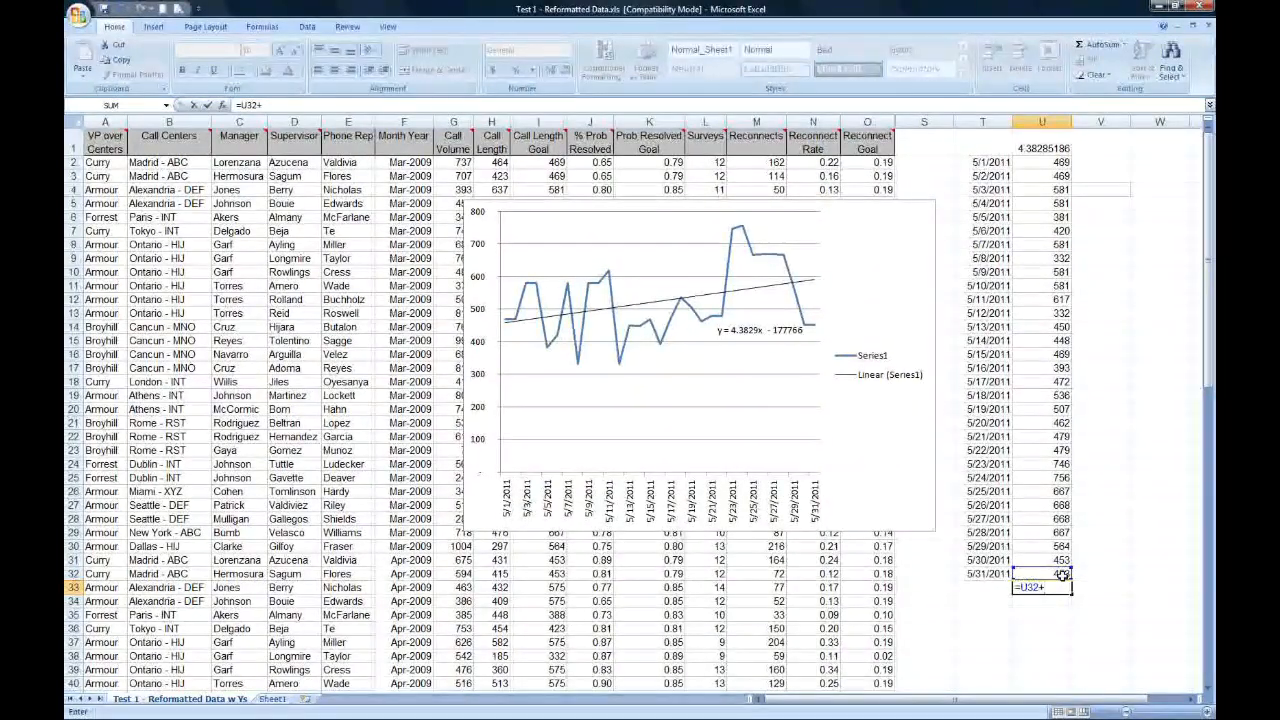
{"action": "left_click", "coordinate": [1044, 147]}
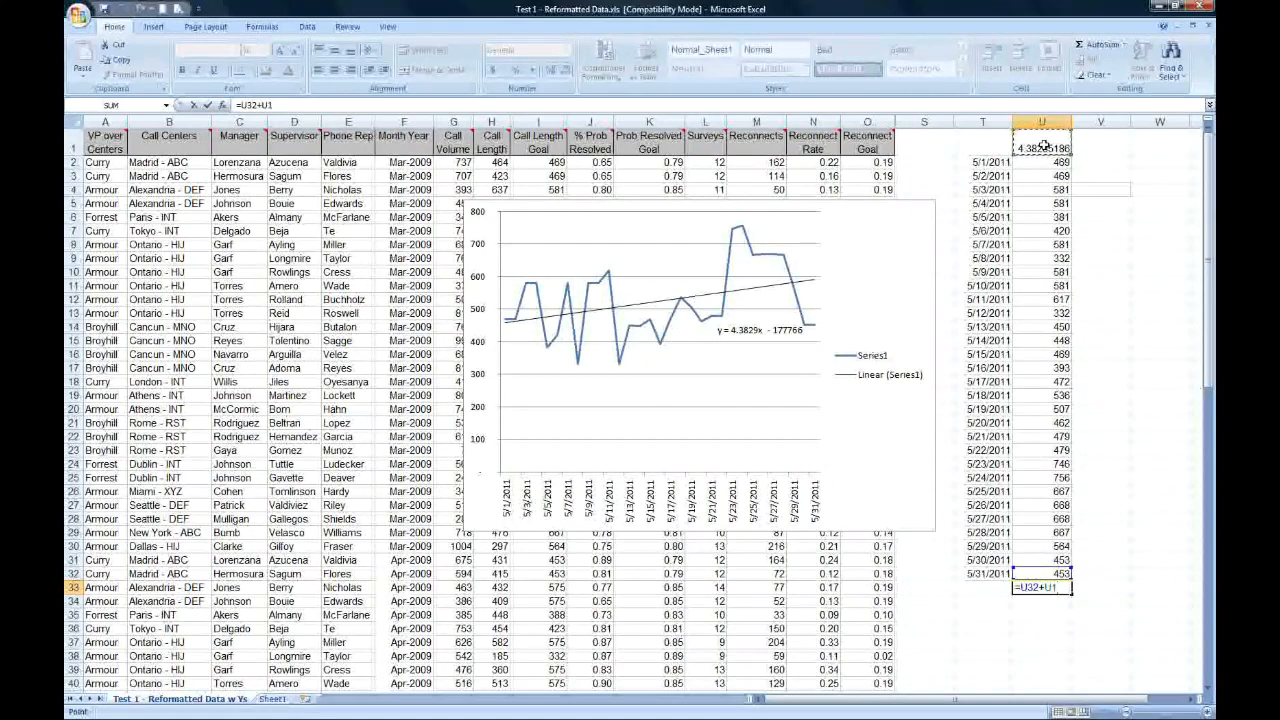
{"action": "key", "text": "F4"}
{"action": "key", "text": "ctrl+Return"}
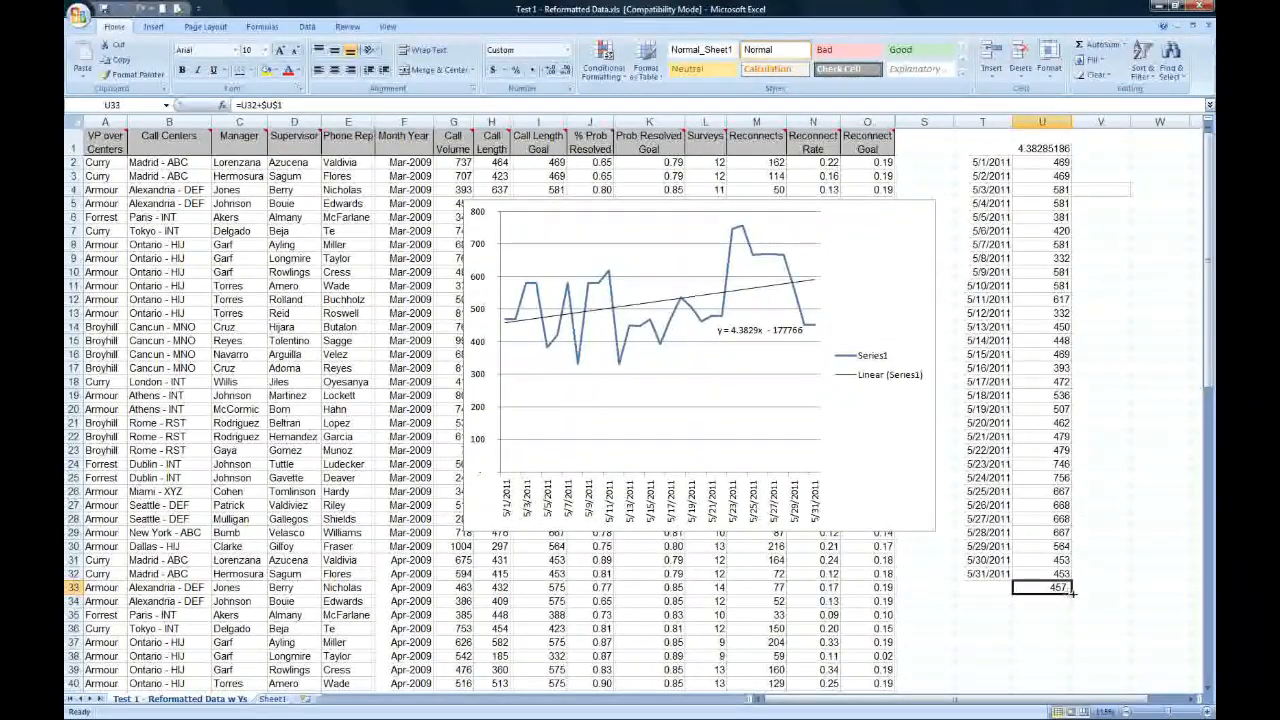
{"action": "scroll", "coordinate": [1086, 592], "scroll_direction": "down", "scroll_amount": 3}
{"action": "left_click_drag", "start_coordinate": [1070, 455], "coordinate": [1066, 610]}
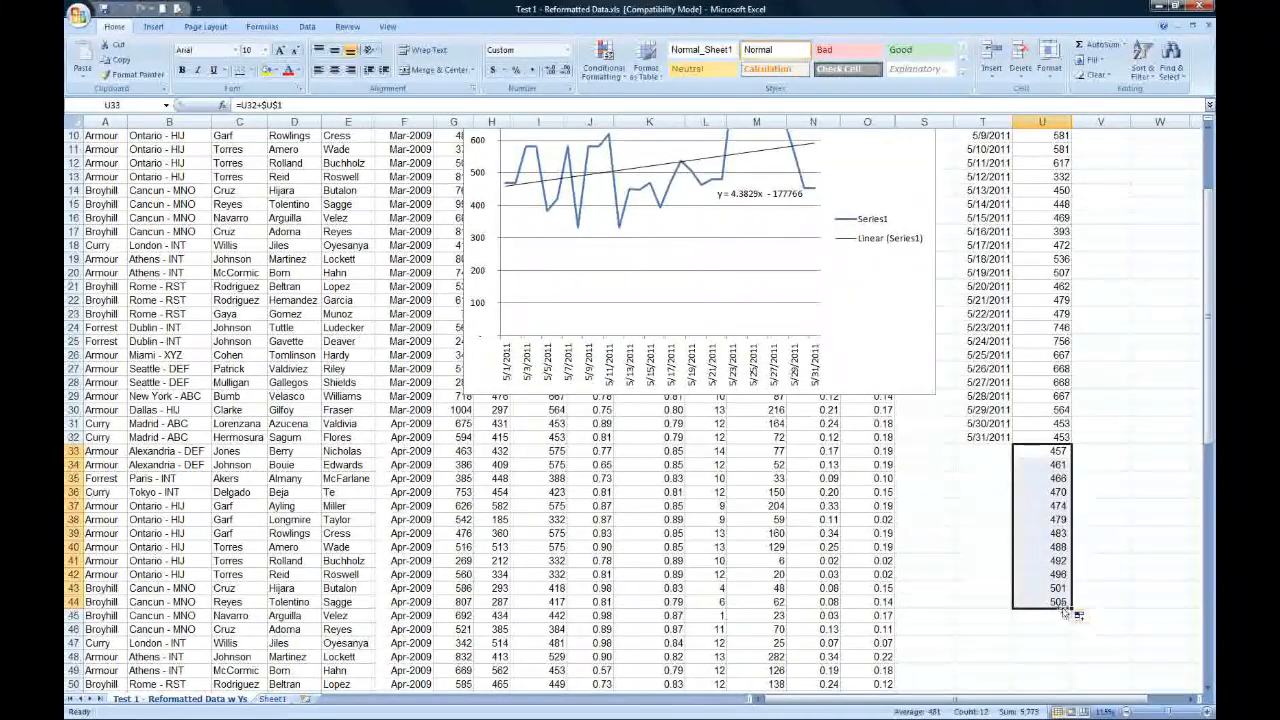
- Review the projected values in U33:U44 against the chart's linear trendline
{"action": "left_click", "coordinate": [1056, 602]}
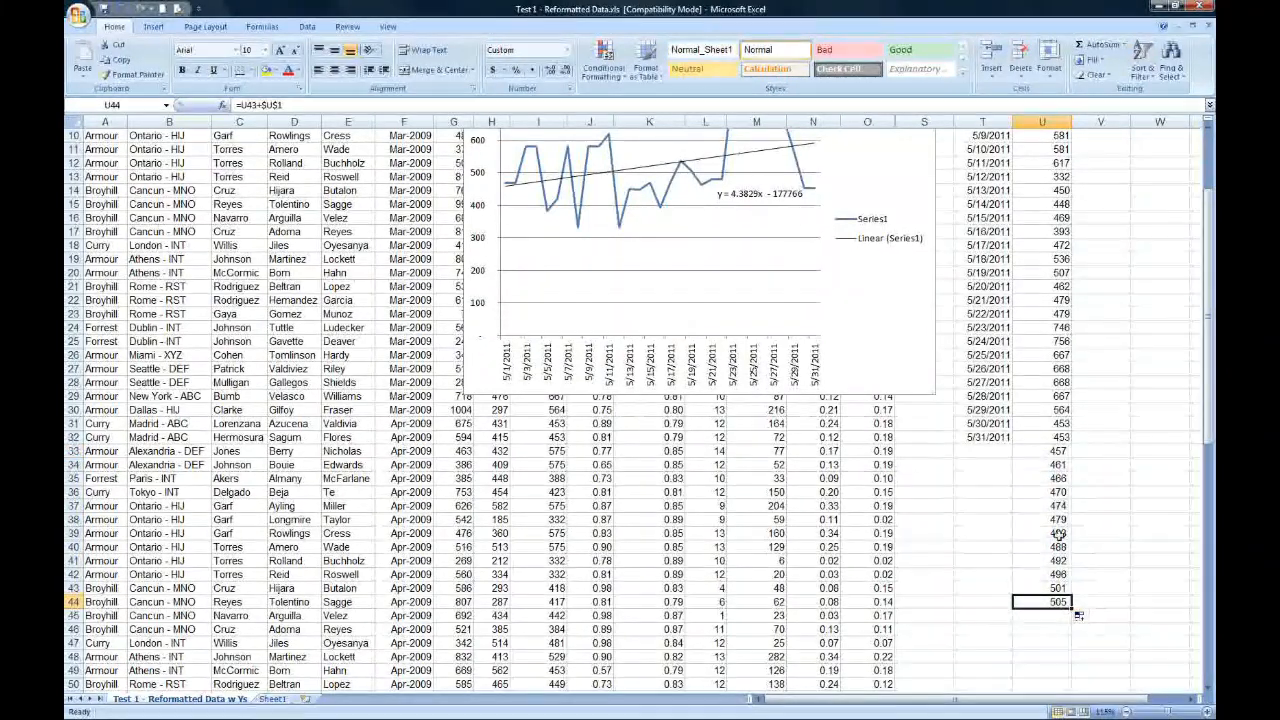
{"action": "left_click_drag", "start_coordinate": [1058, 602], "coordinate": [1058, 452]}
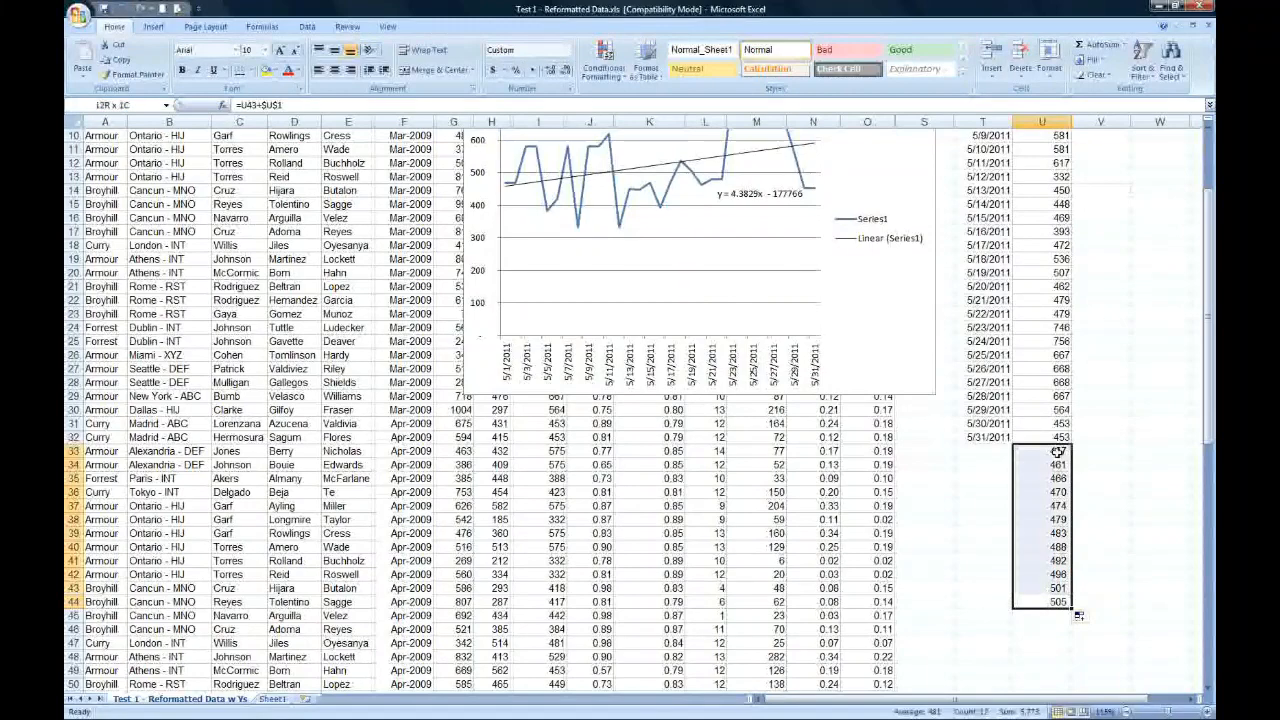
{"action": "left_click", "coordinate": [1050, 601]}
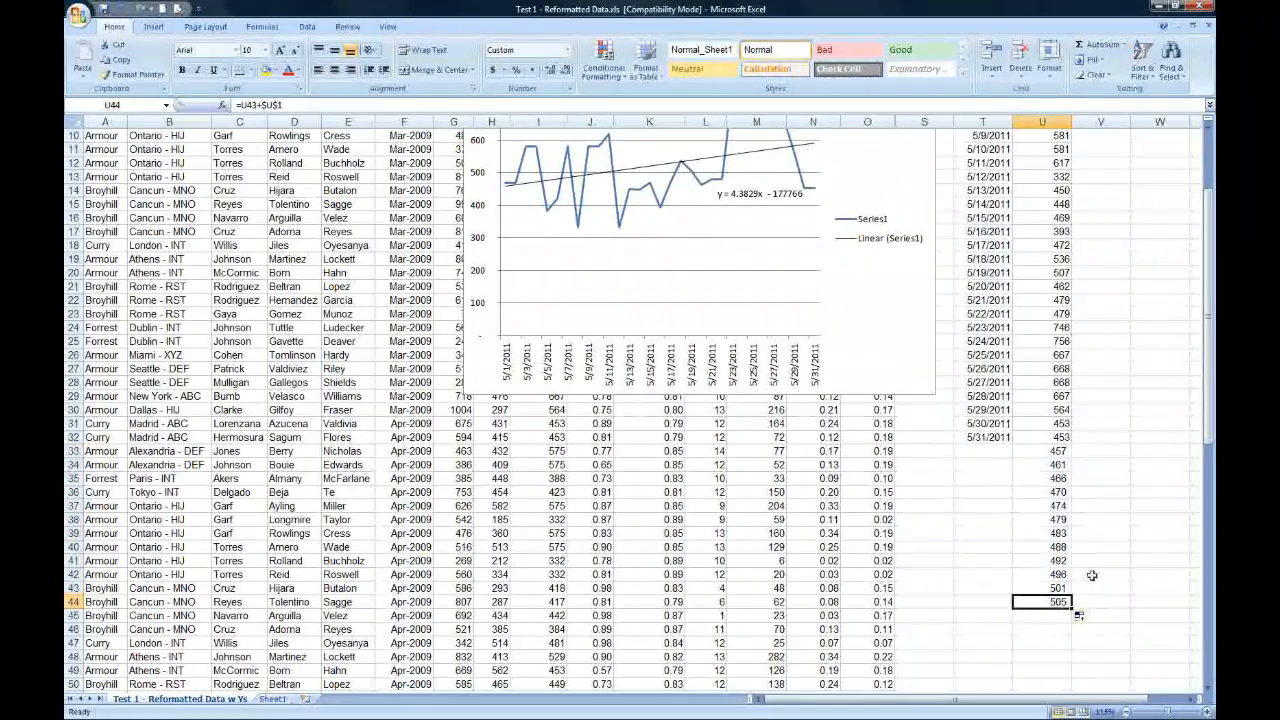
{"action": "scroll", "coordinate": [1057, 430], "scroll_direction": "up", "scroll_amount": 1}
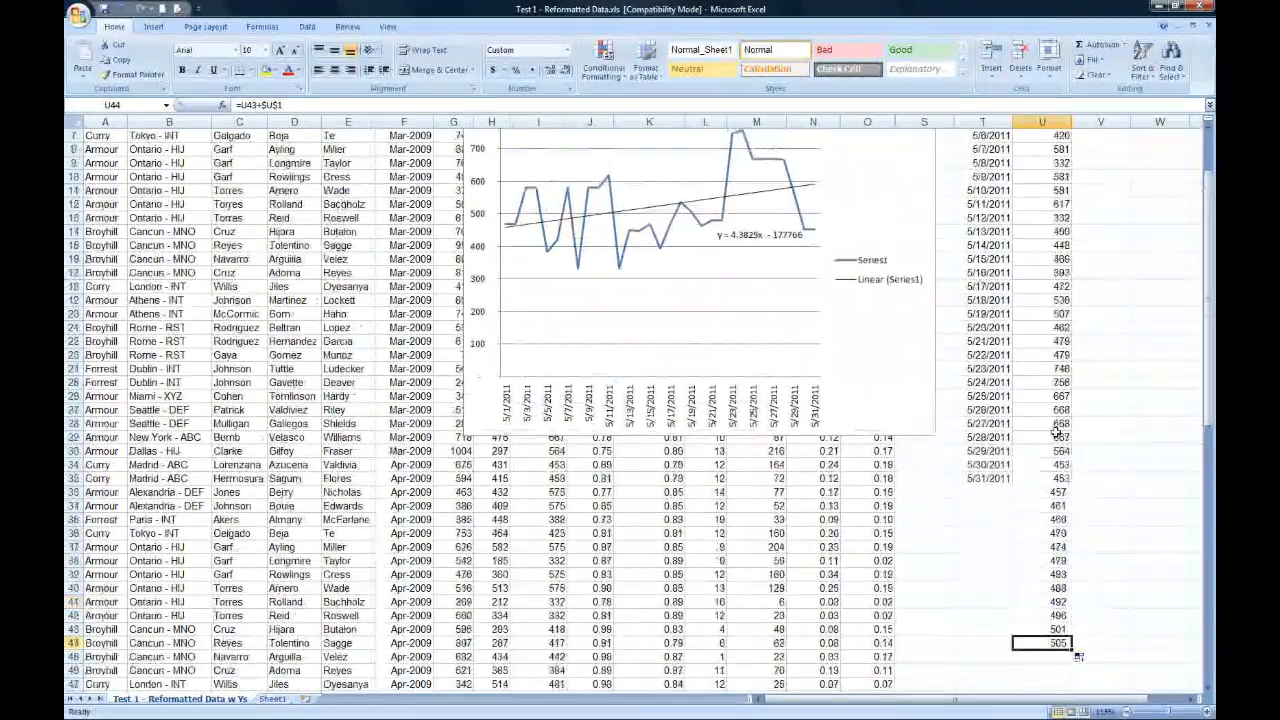
{"action": "scroll", "coordinate": [1057, 430], "scroll_direction": "up", "scroll_amount": 1}
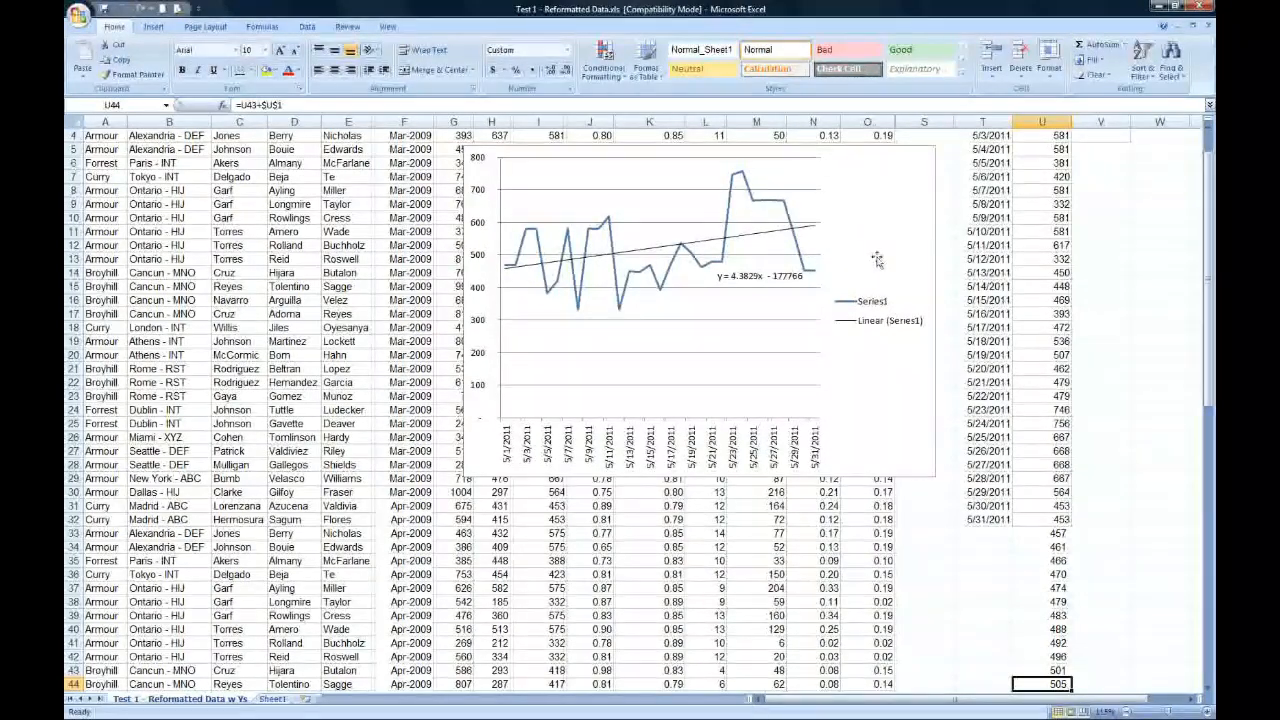
{"action": "scroll", "coordinate": [1094, 580], "scroll_direction": "down", "scroll_amount": 2}
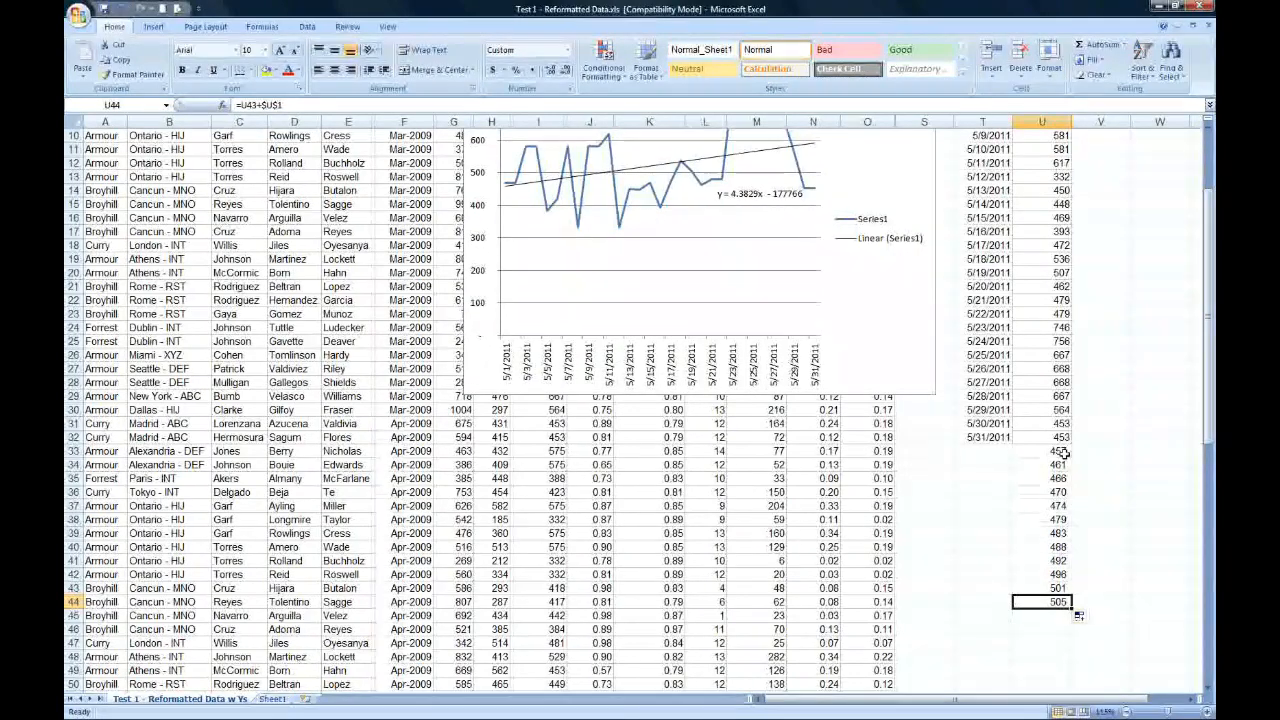
{"action": "scroll", "coordinate": [1063, 453], "scroll_direction": "up", "scroll_amount": 3}
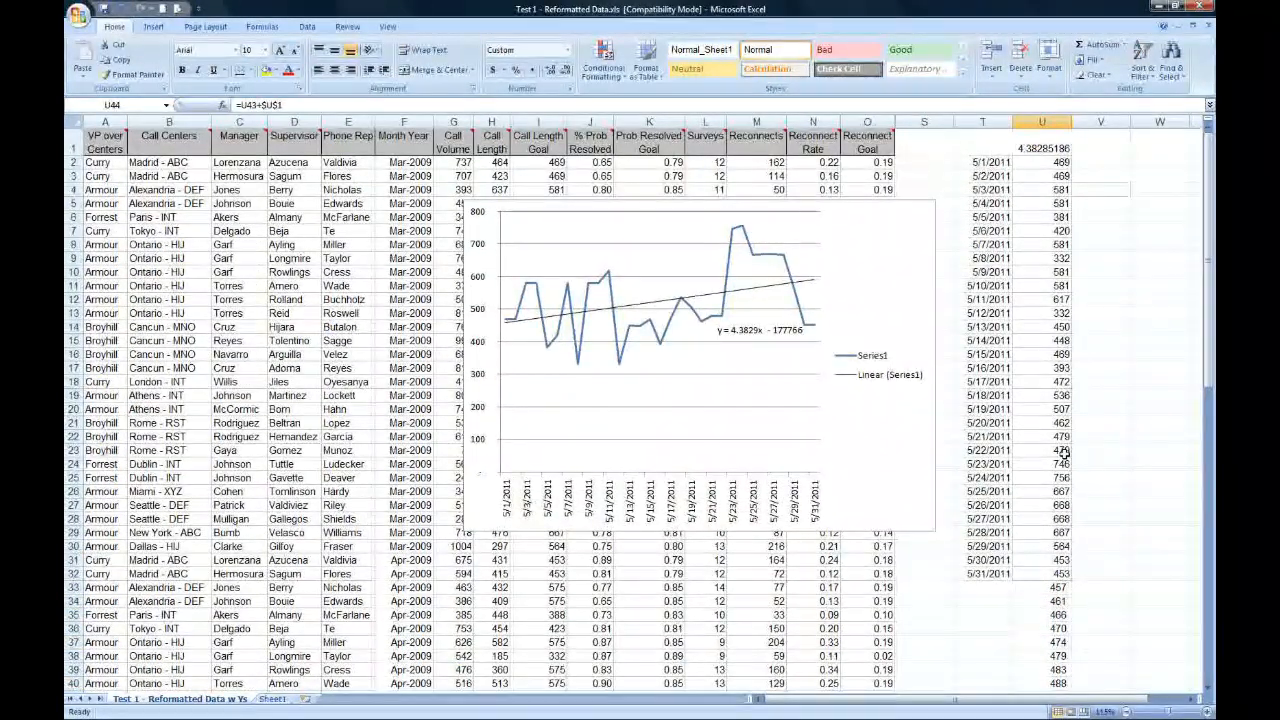
{"action": "key", "text": "alt+Tab"}
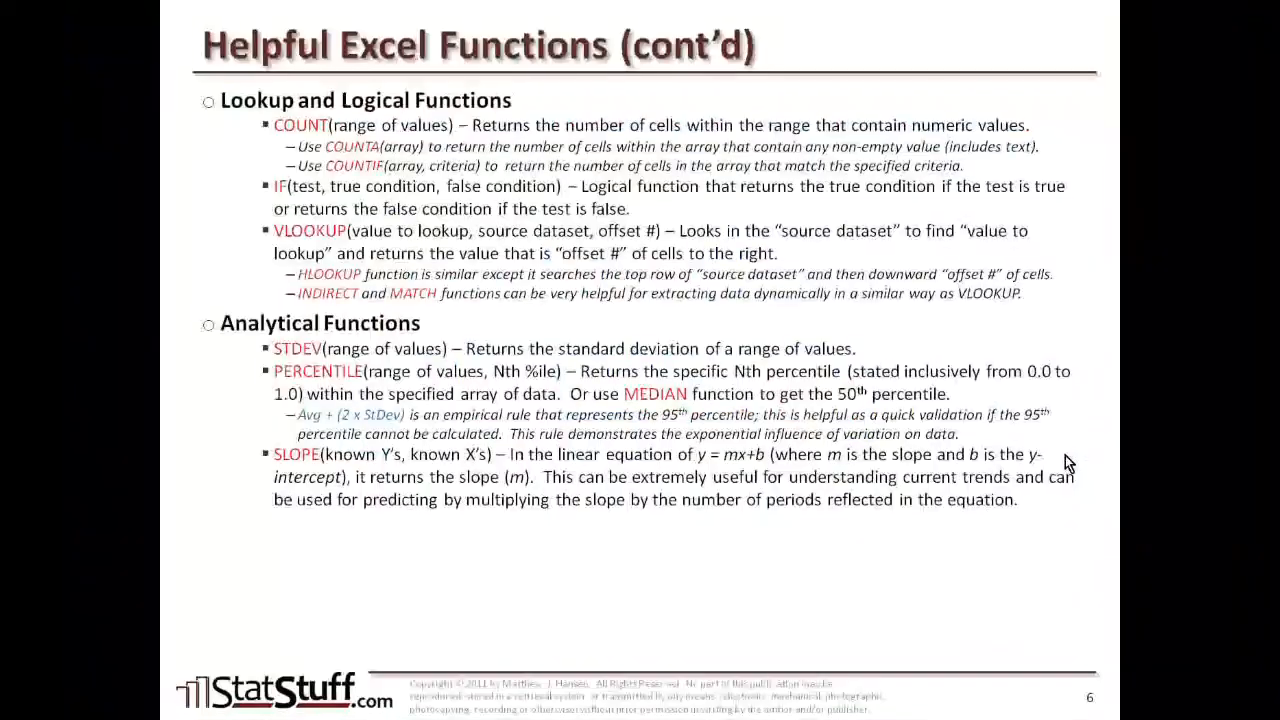
{"action": "left_click", "coordinate": [1065, 455]}
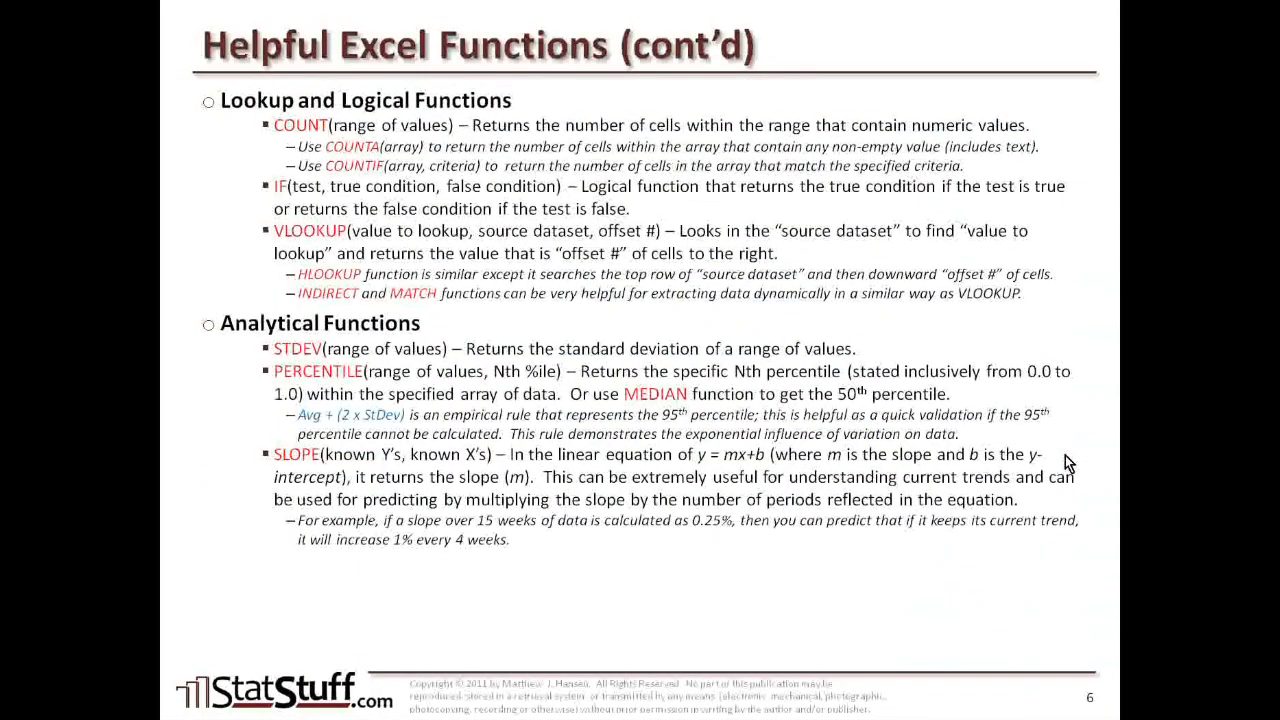
{"action": "left_click", "coordinate": [1065, 455]}
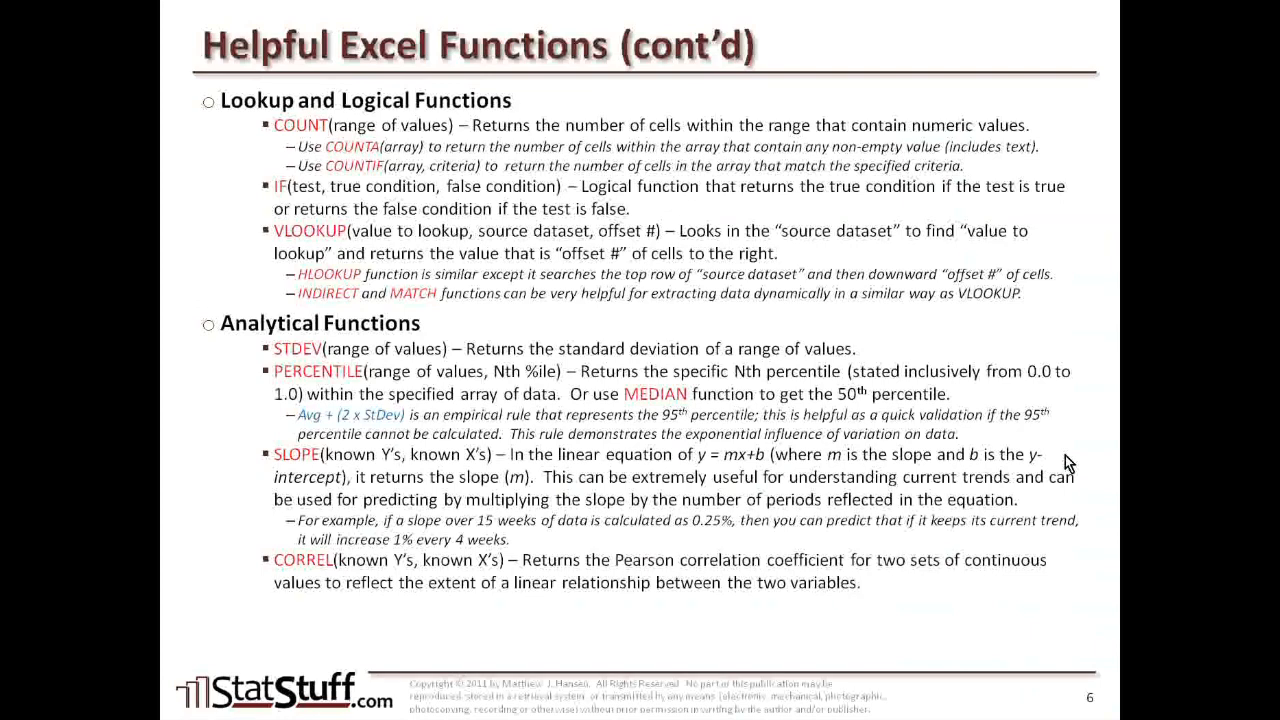
{"action": "left_click", "coordinate": [1065, 455]}
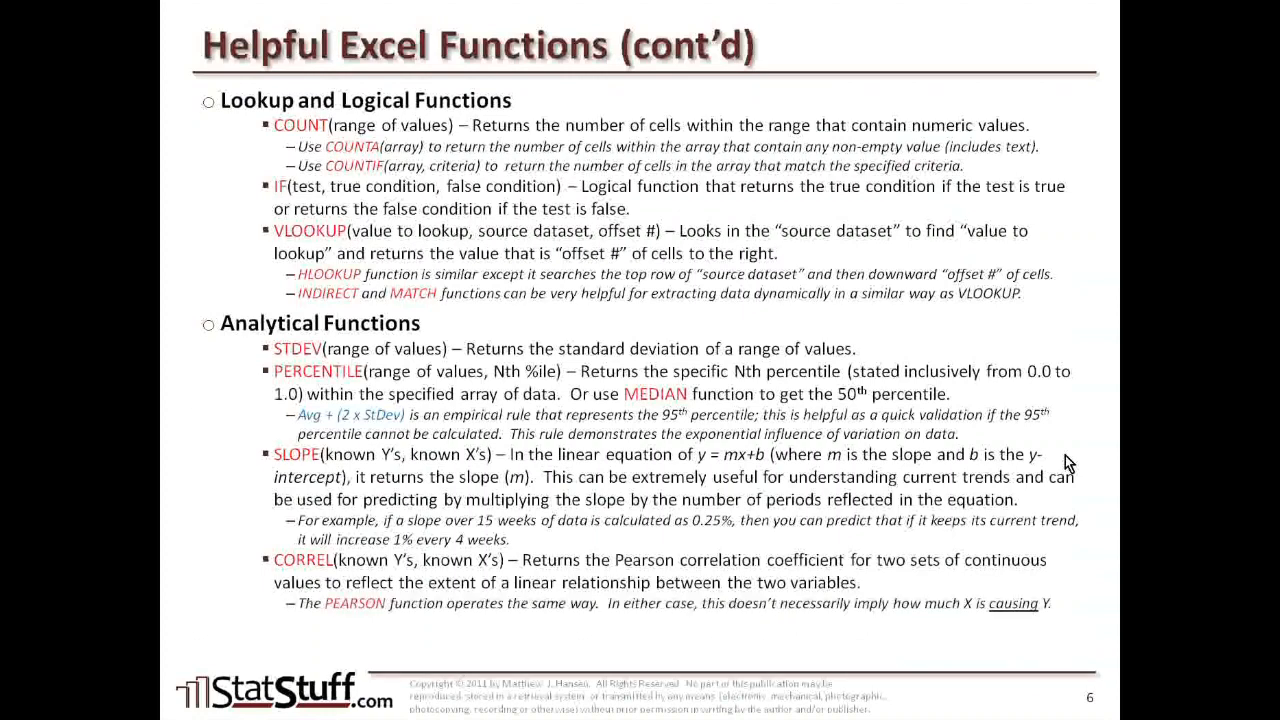
{"action": "left_click", "coordinate": [1065, 455]}
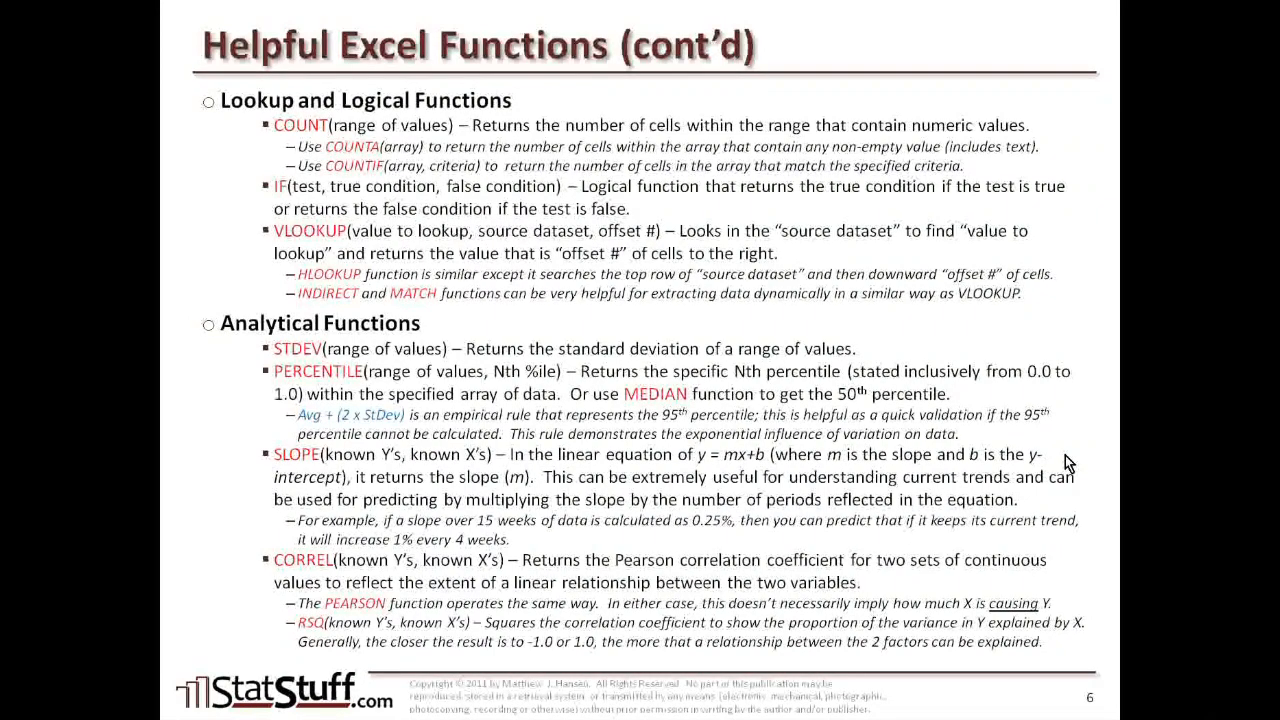
{"action": "key", "text": "alt+Tab"}
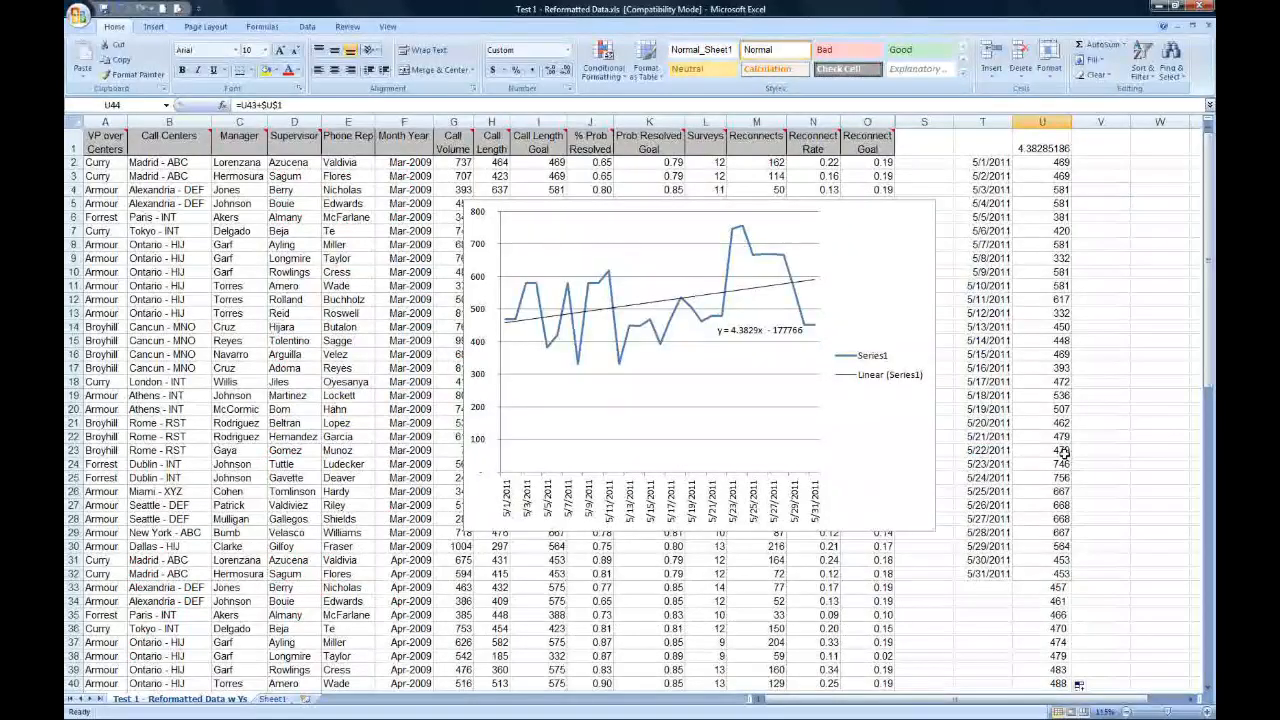
- Clear the dates, values and slope formula from columns T and U and delete the line chart
{"action": "left_click_drag", "start_coordinate": [983, 148], "coordinate": [1046, 686]}
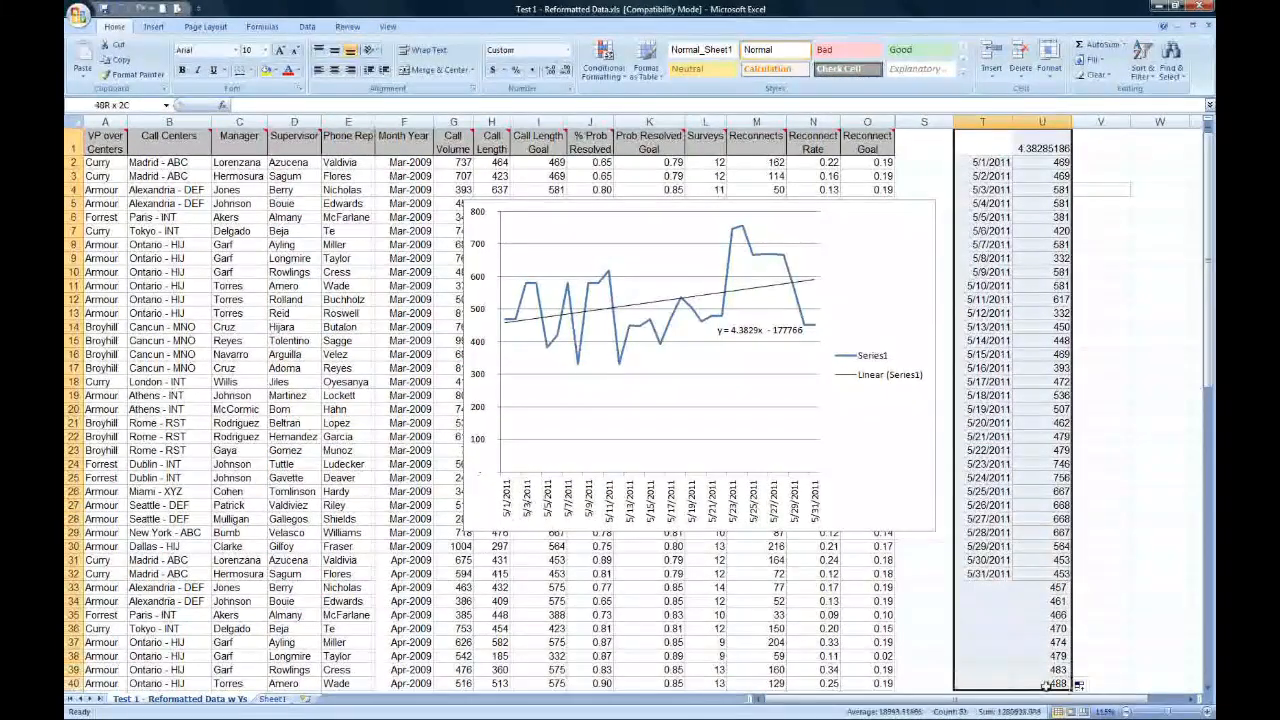
{"action": "key", "text": "Delete"}
{"action": "left_click", "coordinate": [896, 234]}
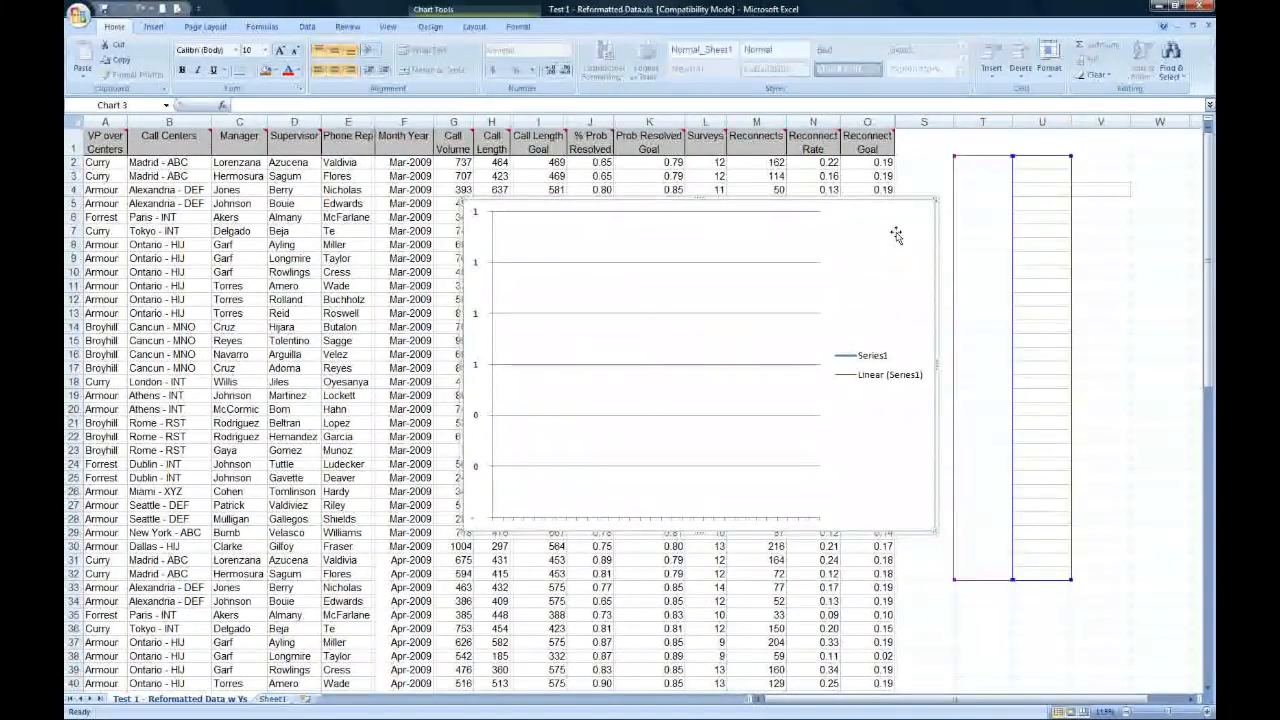
{"action": "key", "text": "Delete"}
- Enter a CORREL formula in T2 for Call Volume G2:G30 against Call Length H2:H30
{"action": "left_click", "coordinate": [970, 163]}
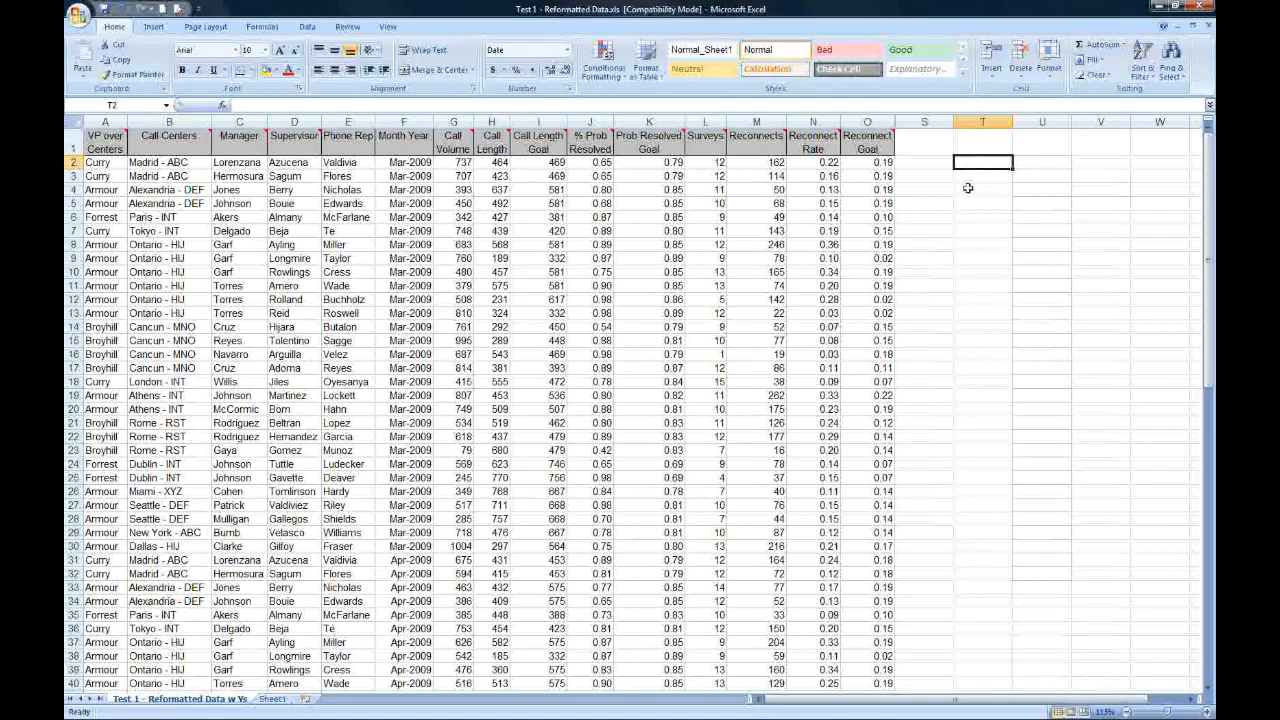
{"action": "type", "text": "=CORREL"}
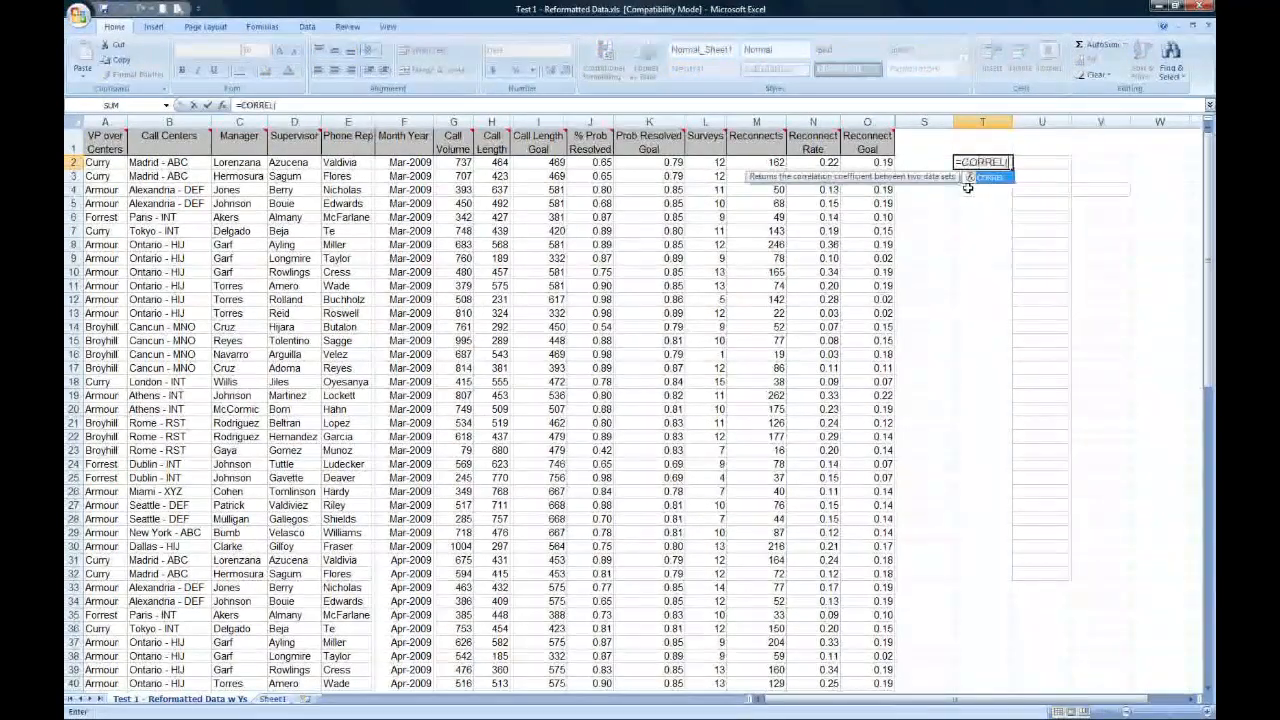
{"action": "type", "text": "("}
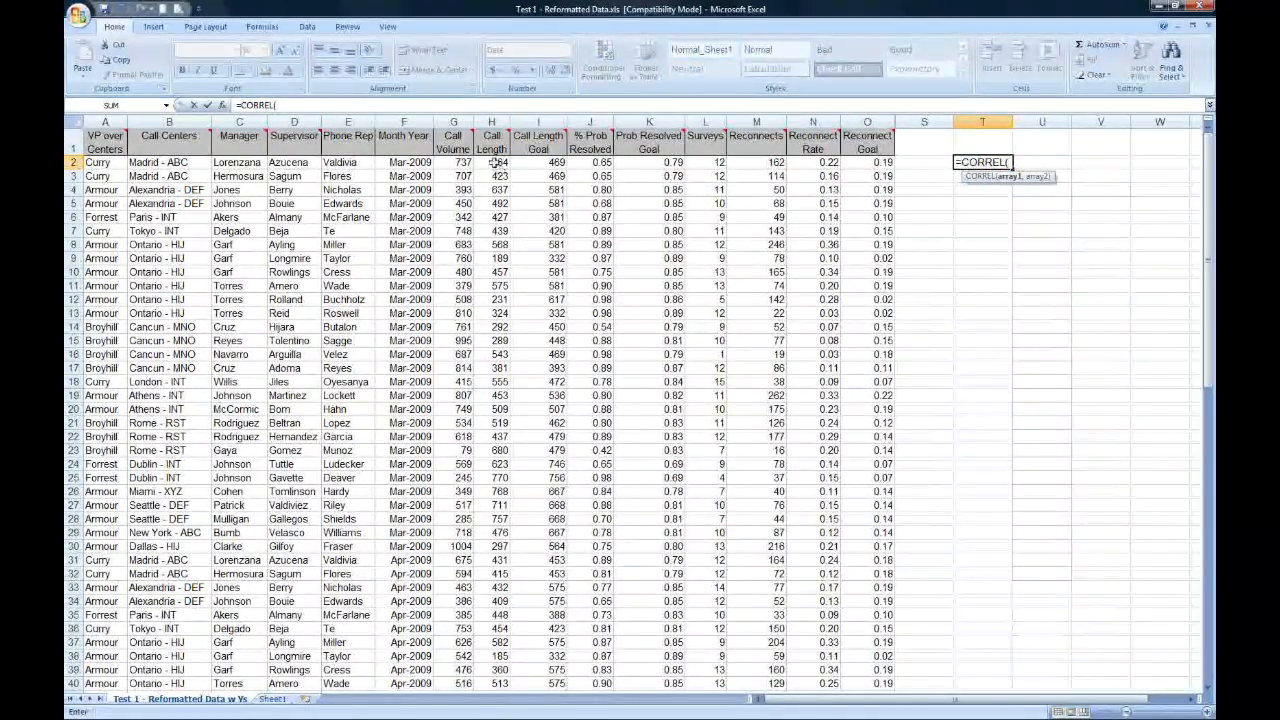
{"action": "left_click_drag", "start_coordinate": [454, 162], "coordinate": [455, 540]}
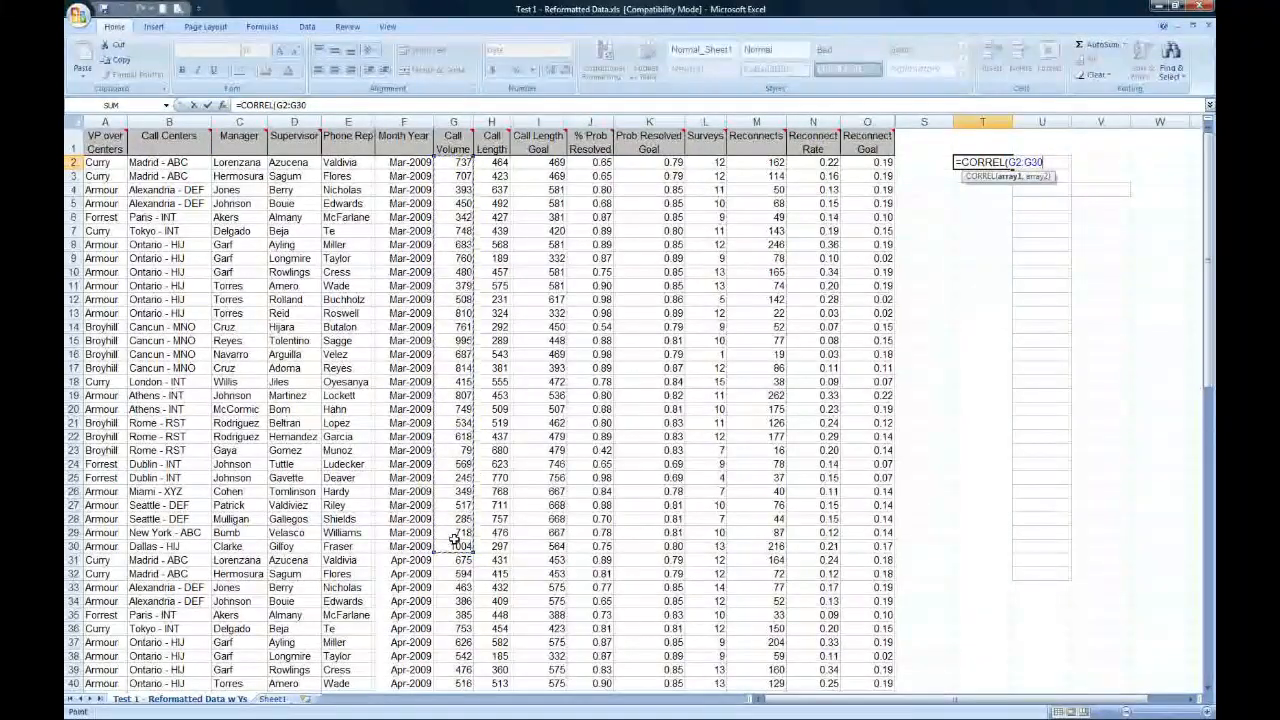
{"action": "type", "text": ","}
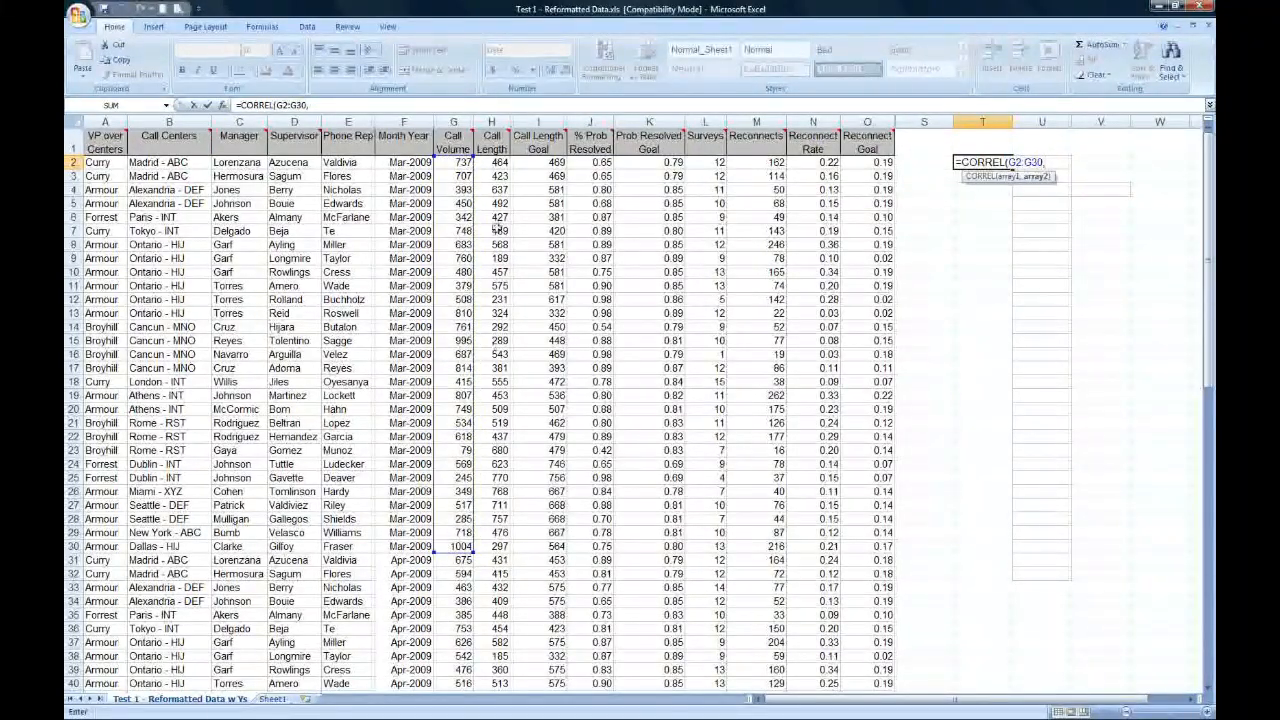
{"action": "left_click_drag", "start_coordinate": [494, 161], "coordinate": [500, 548]}
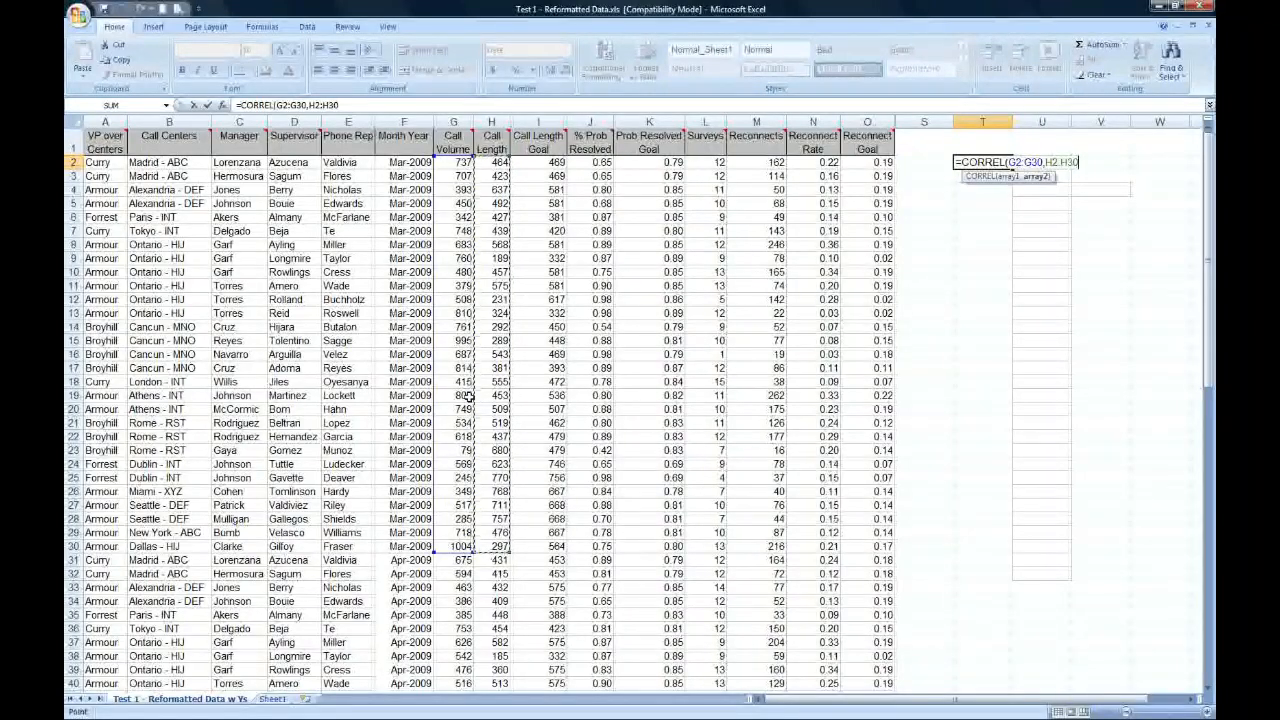
{"action": "type", "text": ")"}
{"action": "key", "text": "Return"}
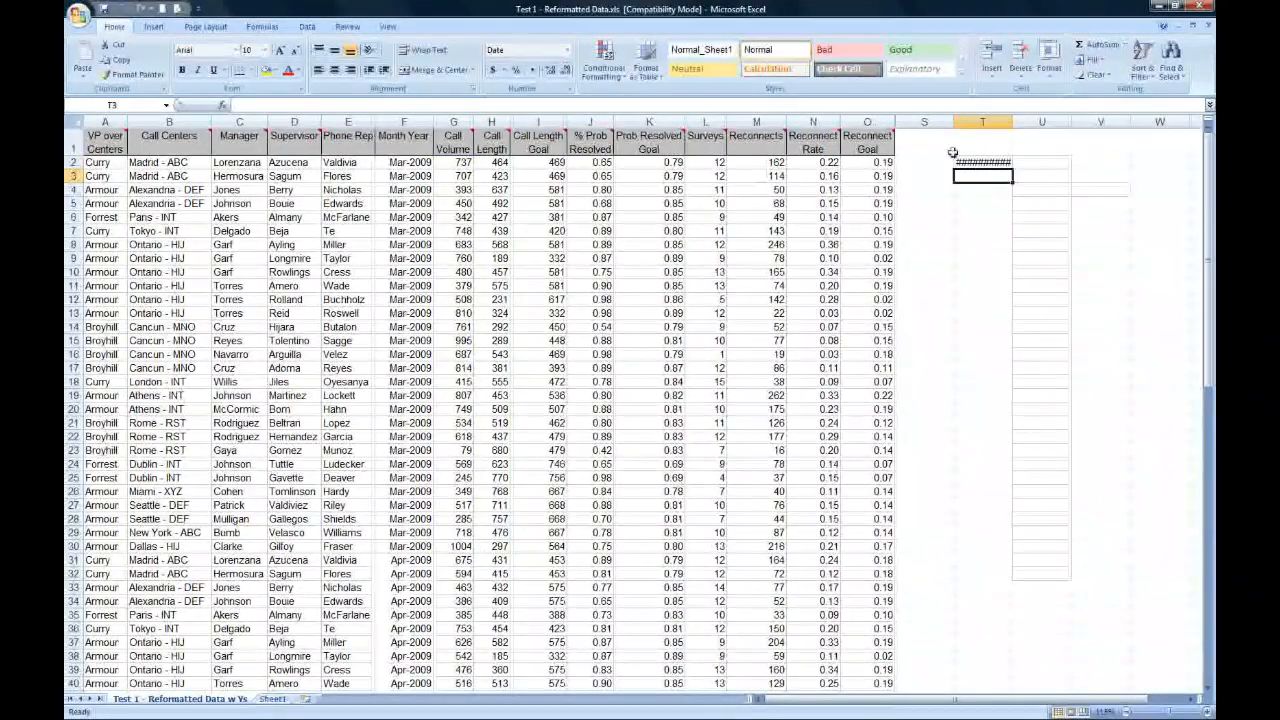
- Widen column T and format the correlation result in T2 as a percentage
{"action": "left_click_drag", "start_coordinate": [1012, 121], "coordinate": [1054, 121]}
{"action": "left_click", "coordinate": [1020, 161]}
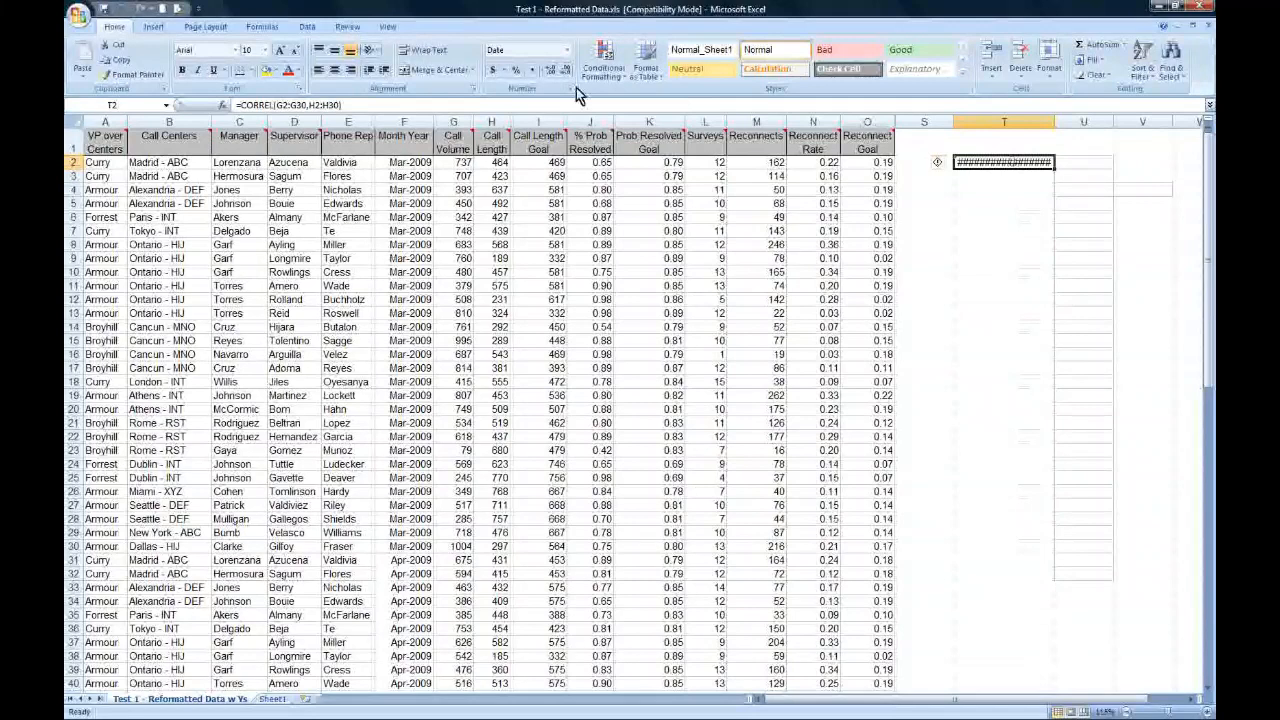
{"action": "left_click", "coordinate": [516, 70]}
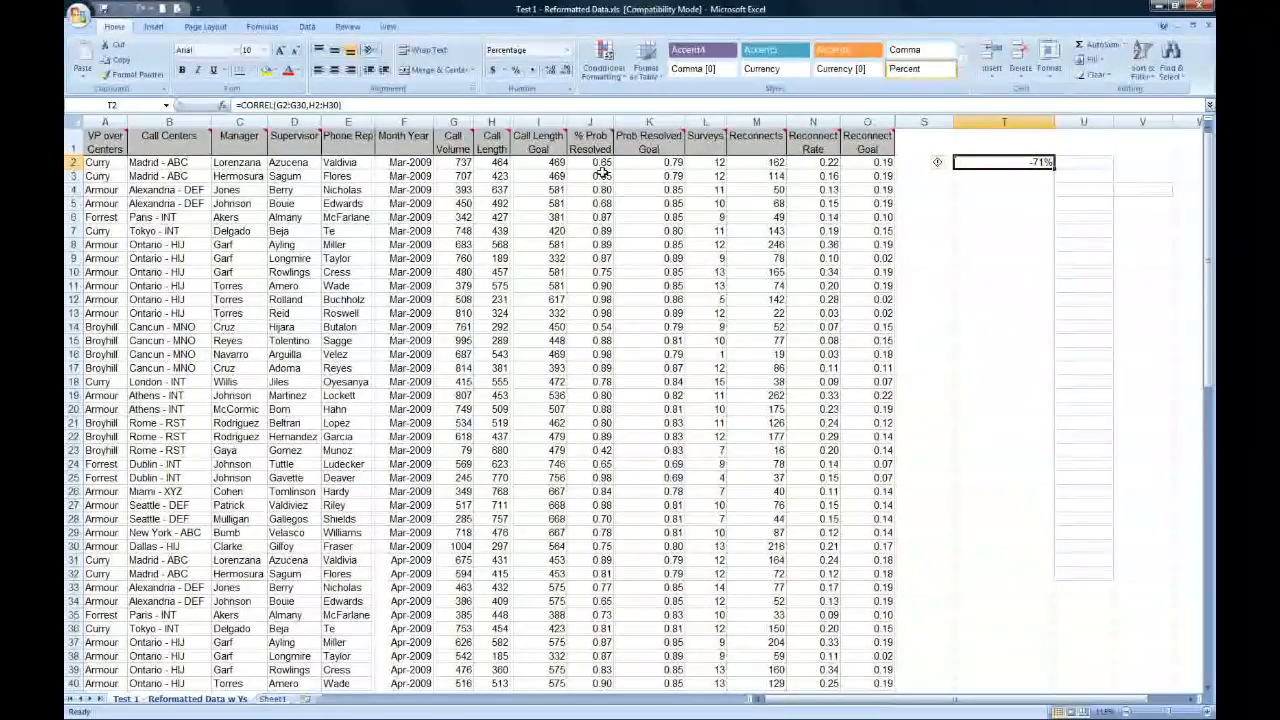
- Examine the Call Volume and Call Length columns in relation to the correlation in T2
{"action": "left_click", "coordinate": [461, 163]}
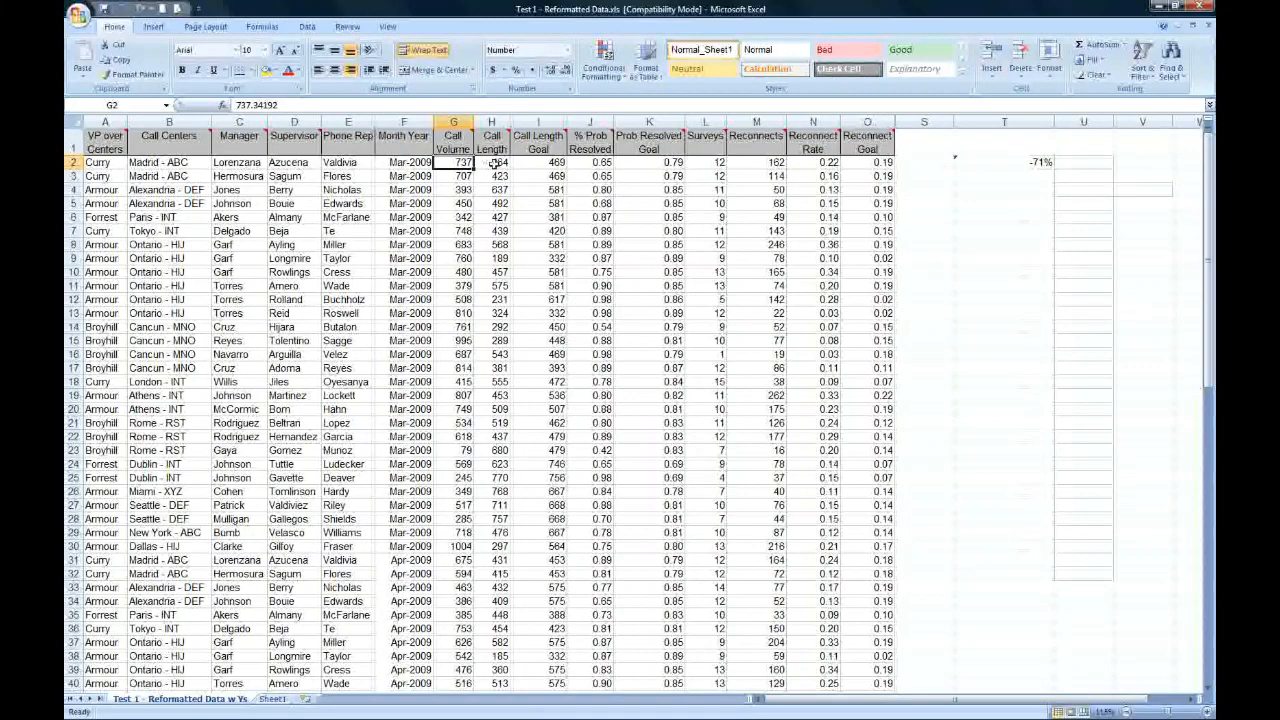
{"action": "left_click", "coordinate": [460, 148]}
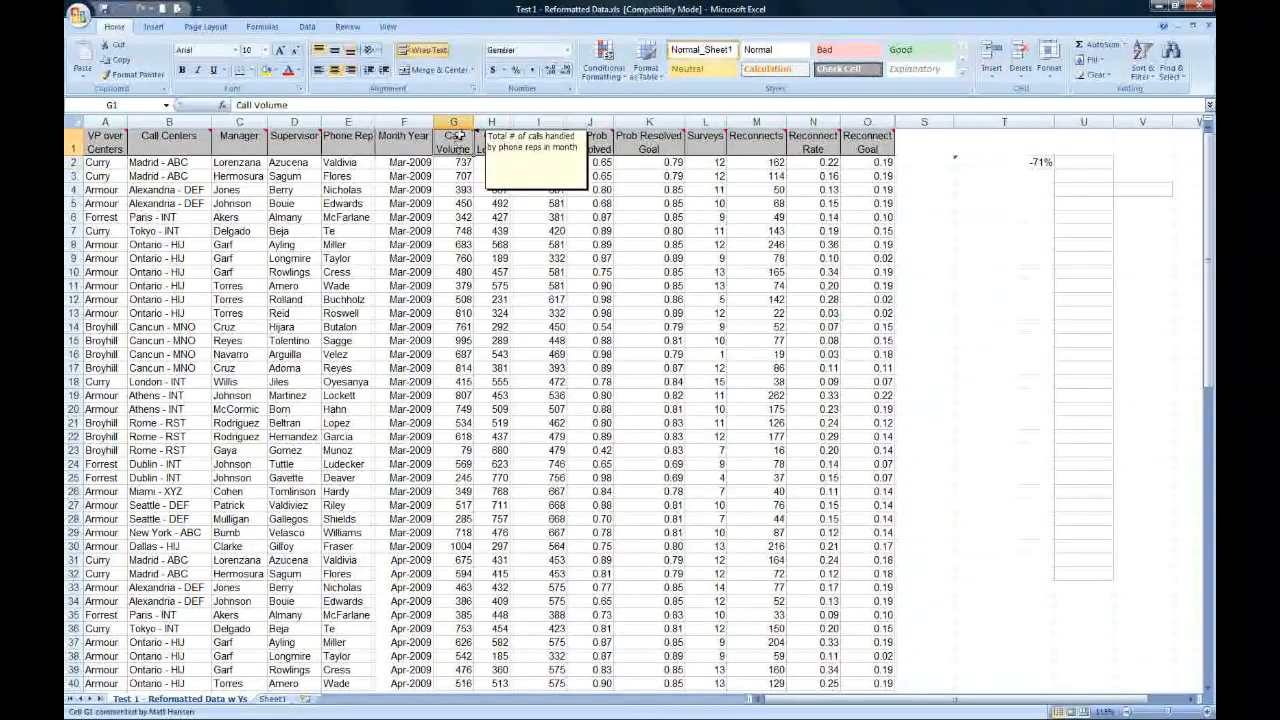
{"action": "key", "text": "ctrl+shift+Down"}
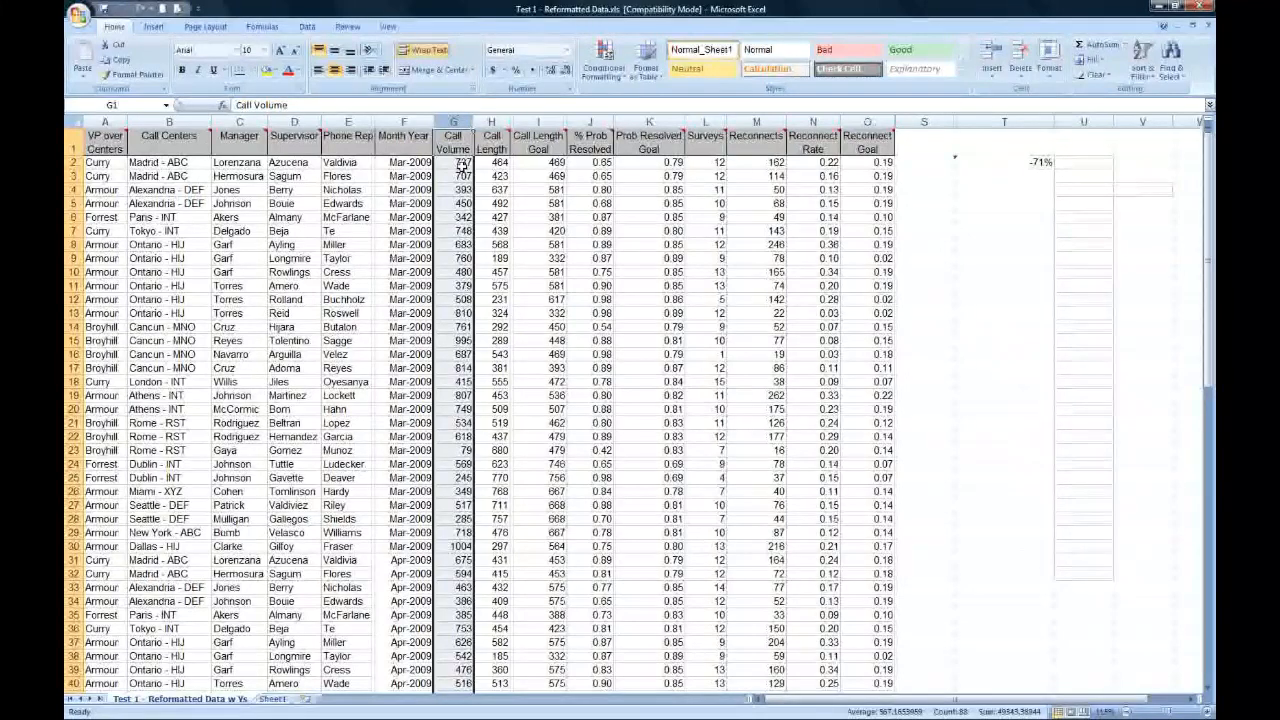
{"action": "left_click", "coordinate": [490, 121]}
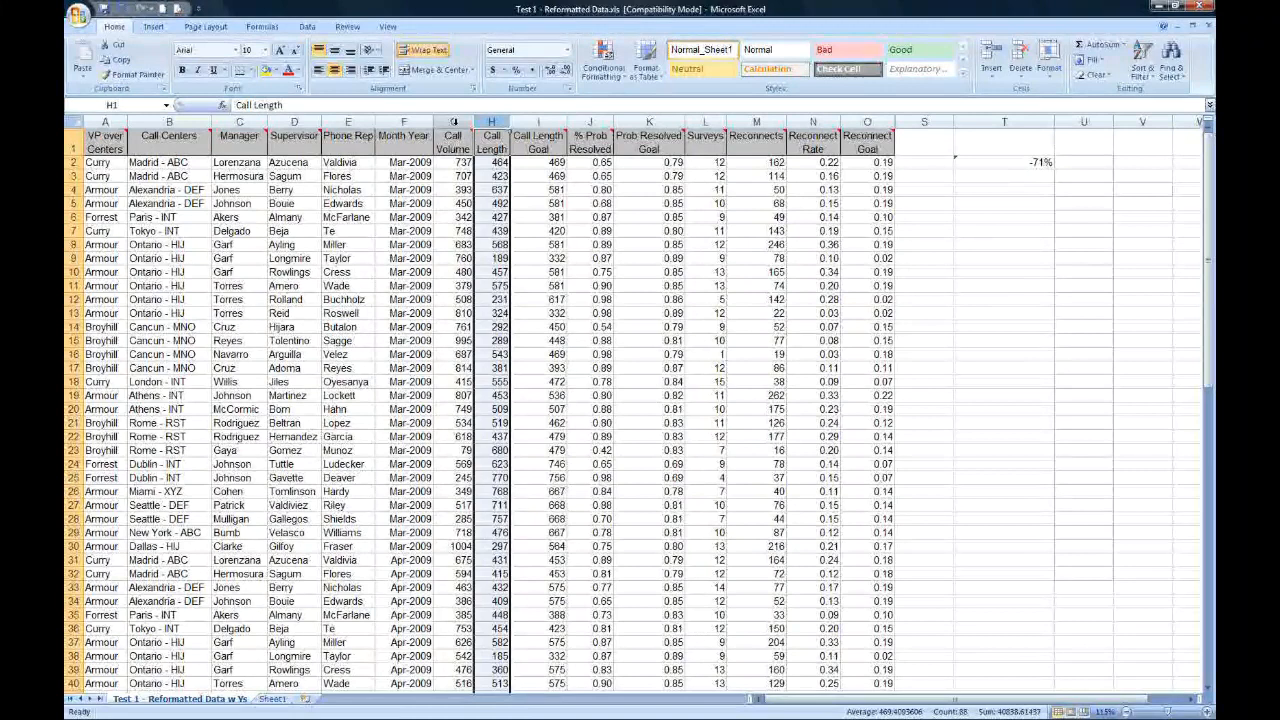
- Compare the Call Volume and Call Length columns once more and inspect the CORREL formula in T2
{"action": "left_click", "coordinate": [466, 122]}
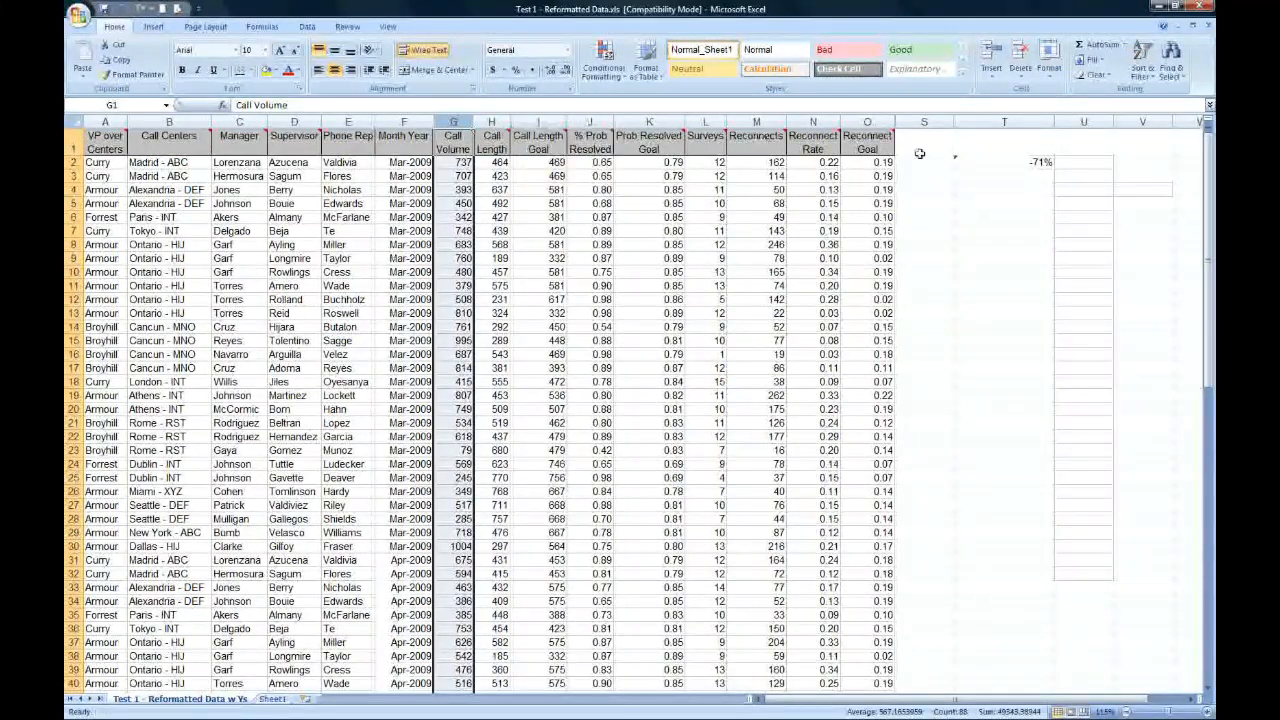
{"action": "left_click", "coordinate": [493, 122]}
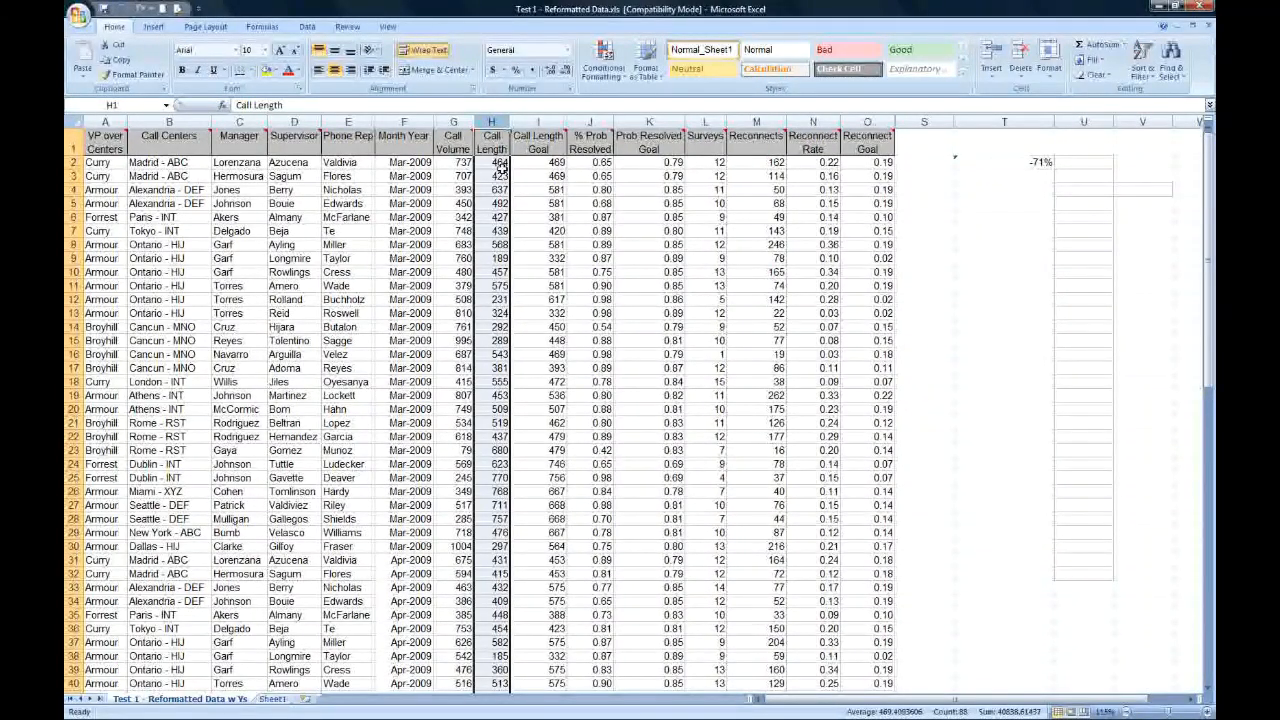
{"action": "left_click", "coordinate": [500, 165]}
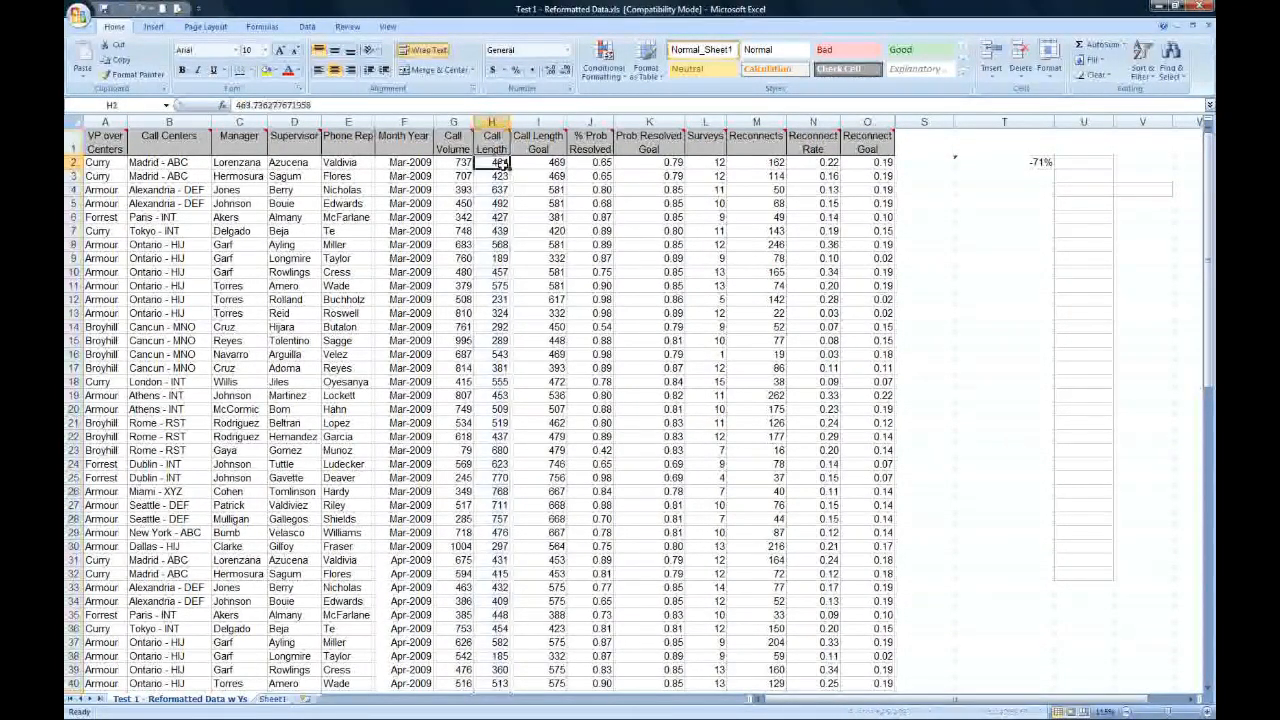
{"action": "left_click", "coordinate": [992, 164]}
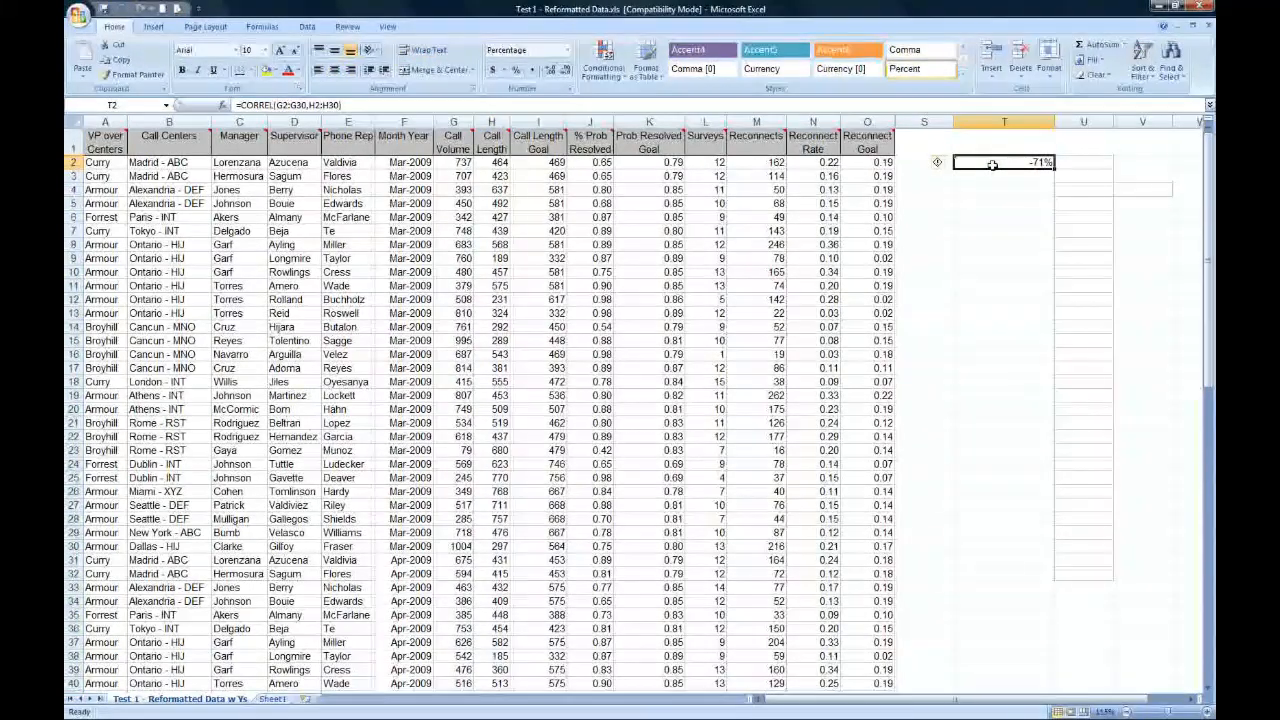
- Switch to the presentation and advance to the Conditional Formatting point on the Other Excel Features slide
{"action": "key", "text": "alt+Tab"}
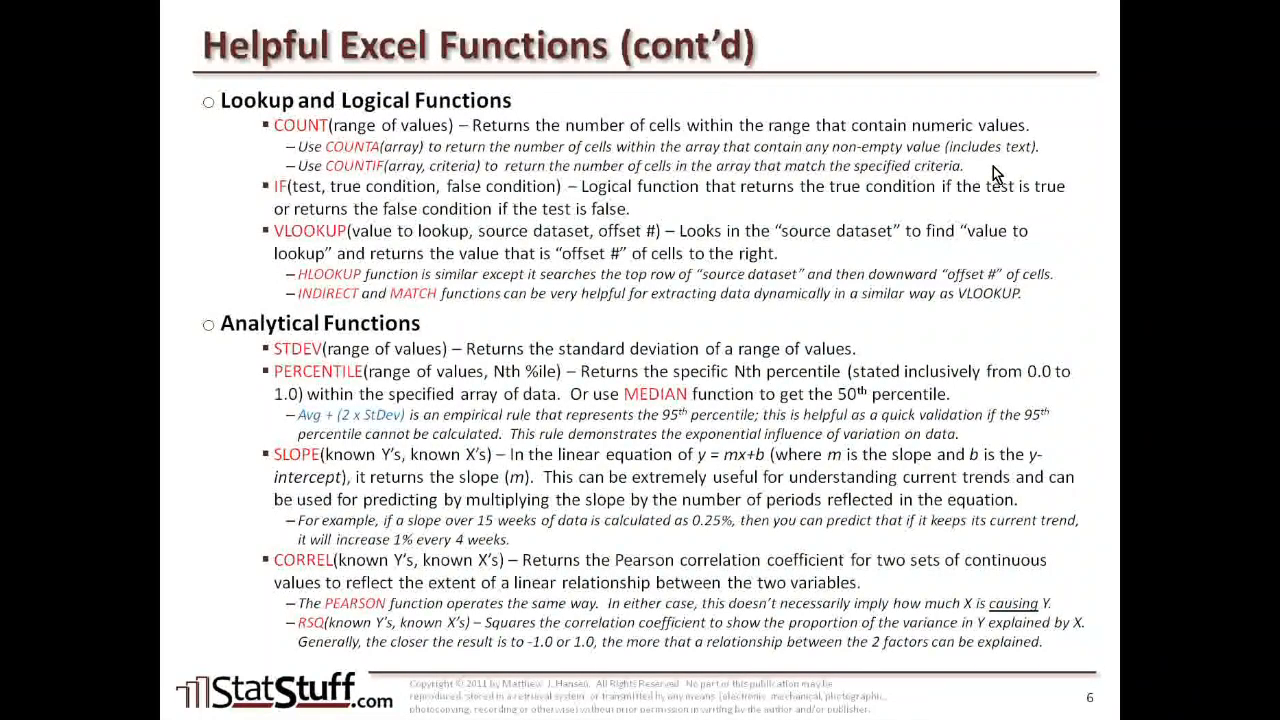
{"action": "key", "text": "Right"}
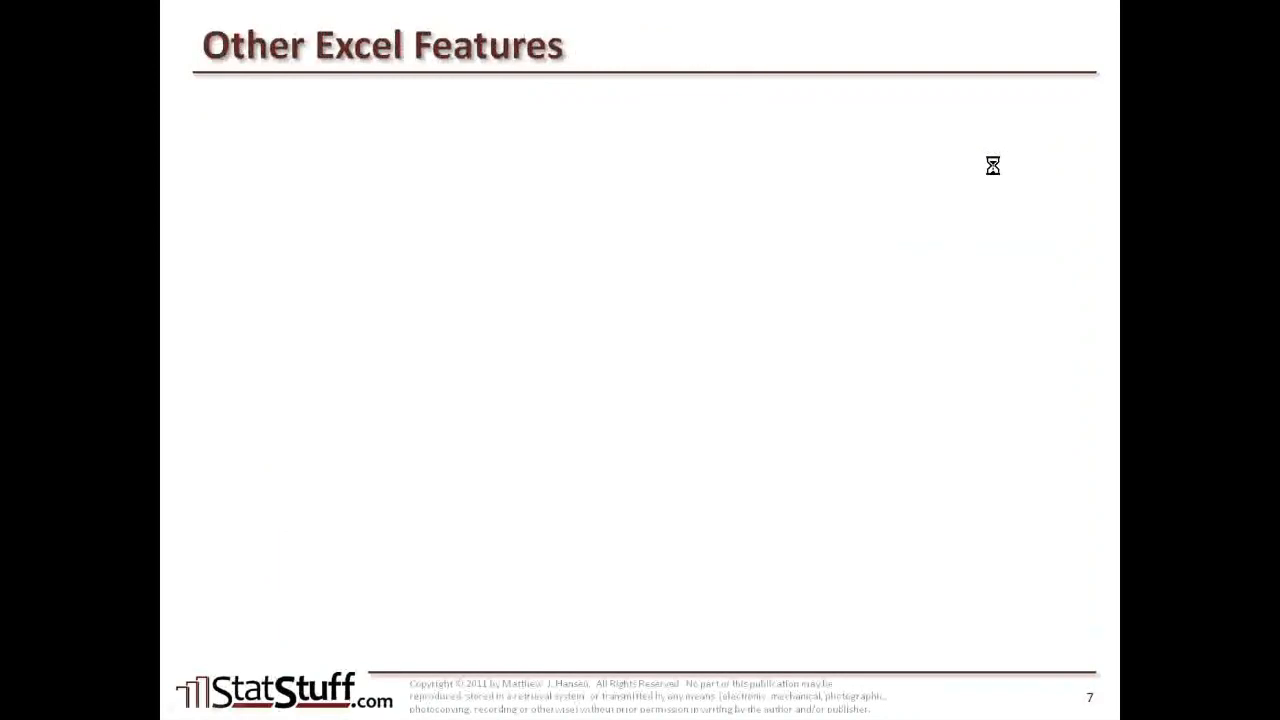
{"action": "key", "text": "Right"}
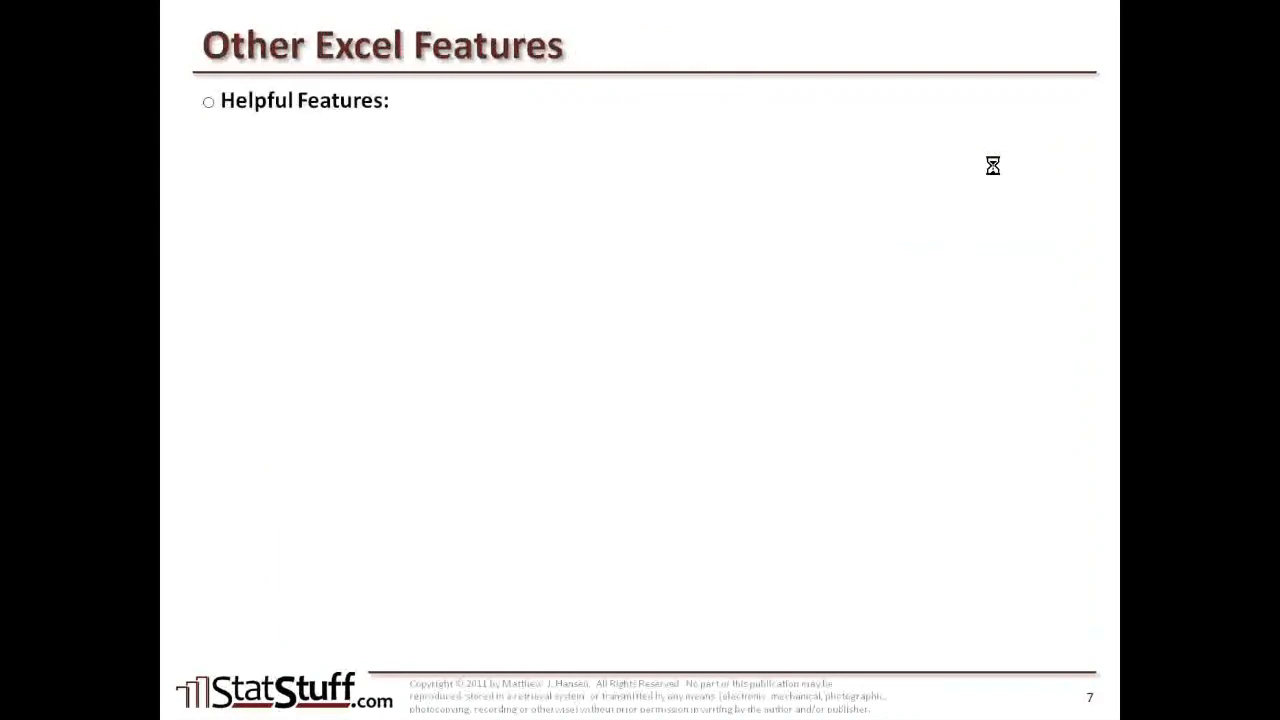
{"action": "key", "text": "Right"}
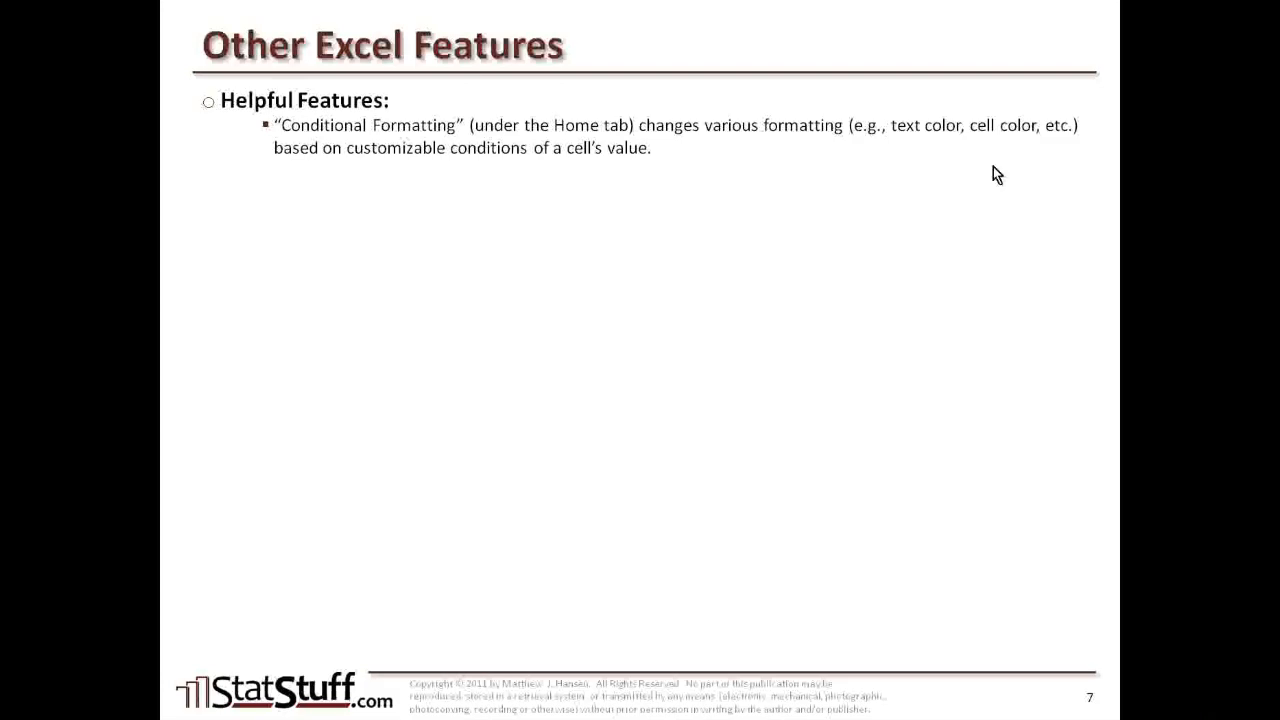
- In the Excel workbook, conditionally format Call Length values greater than 300 with Light Red Fill with Dark Red Text
{"action": "key", "text": "alt+Tab"}
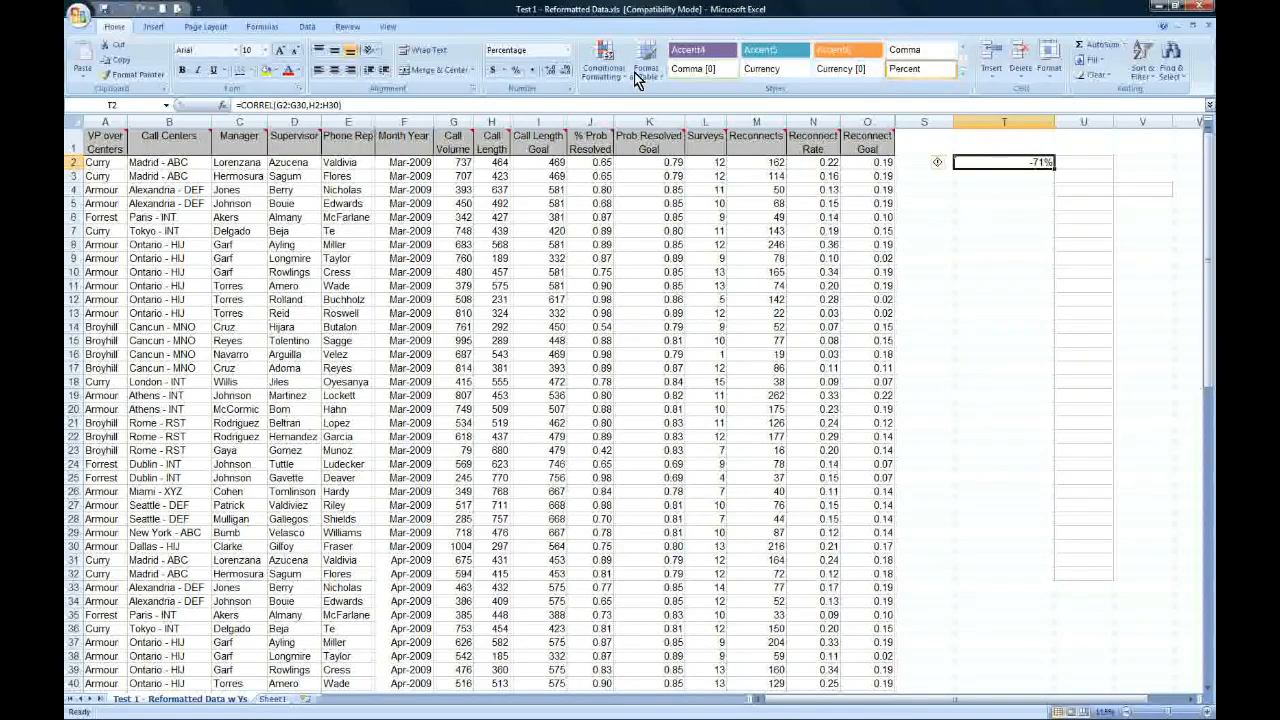
{"action": "left_click", "coordinate": [491, 122]}
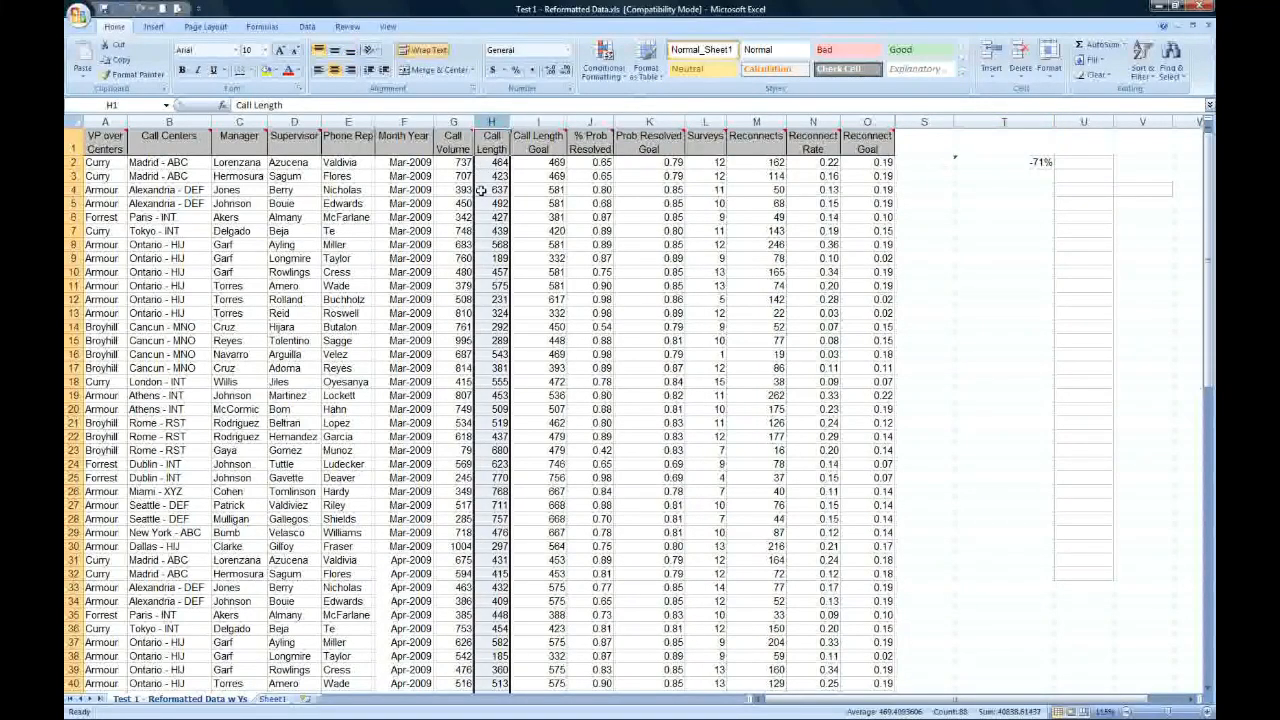
{"action": "left_click", "coordinate": [603, 60]}
{"action": "mouse_move", "coordinate": [625, 105]}
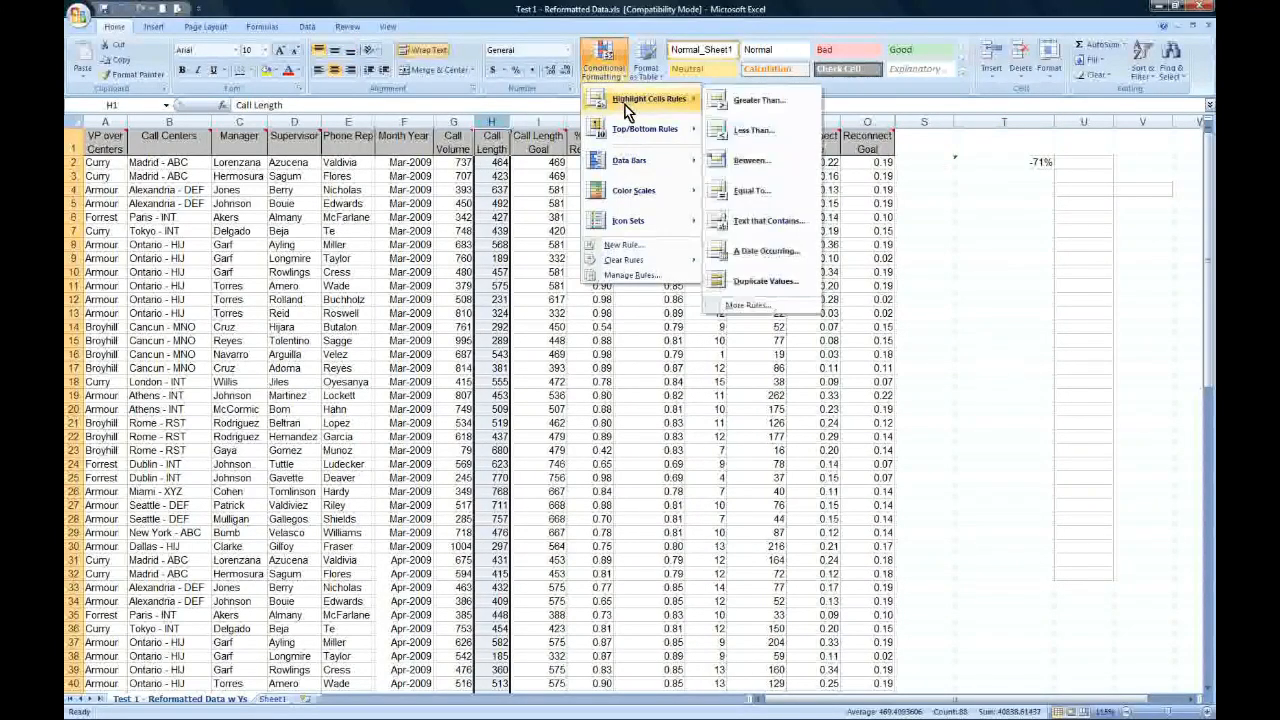
{"action": "left_click", "coordinate": [751, 101]}
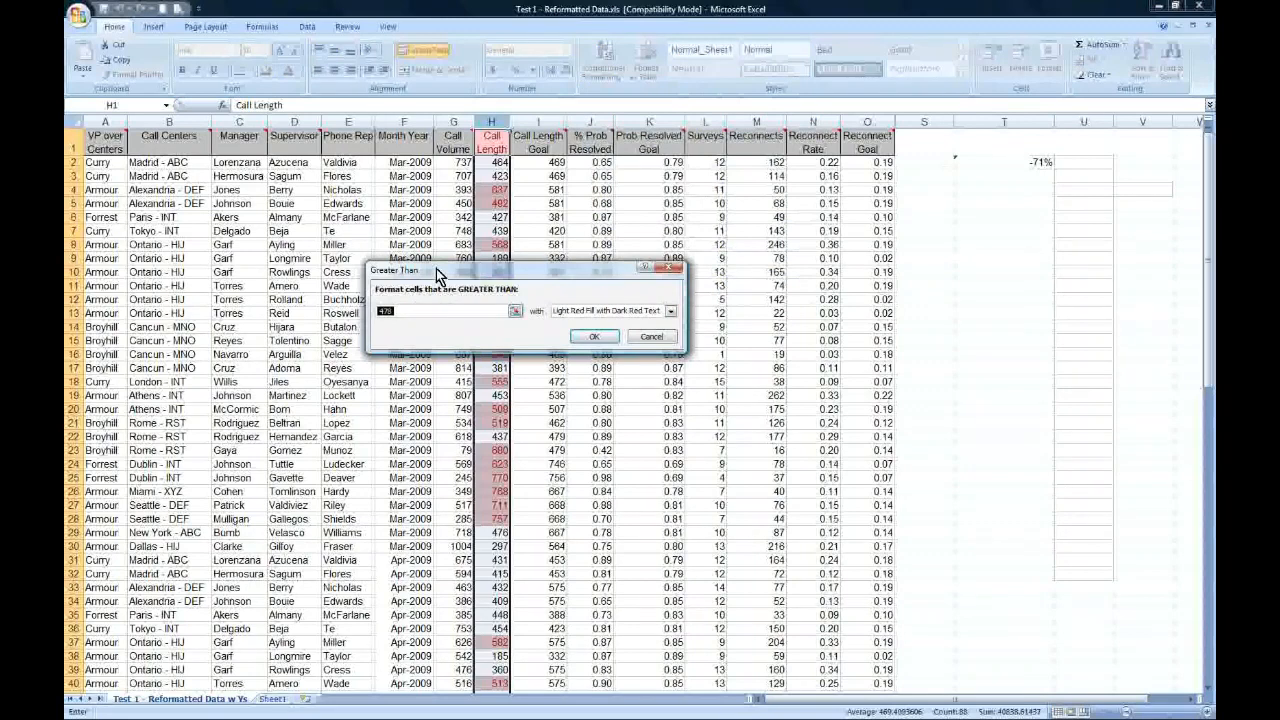
{"action": "left_click_drag", "start_coordinate": [437, 270], "coordinate": [673, 257]}
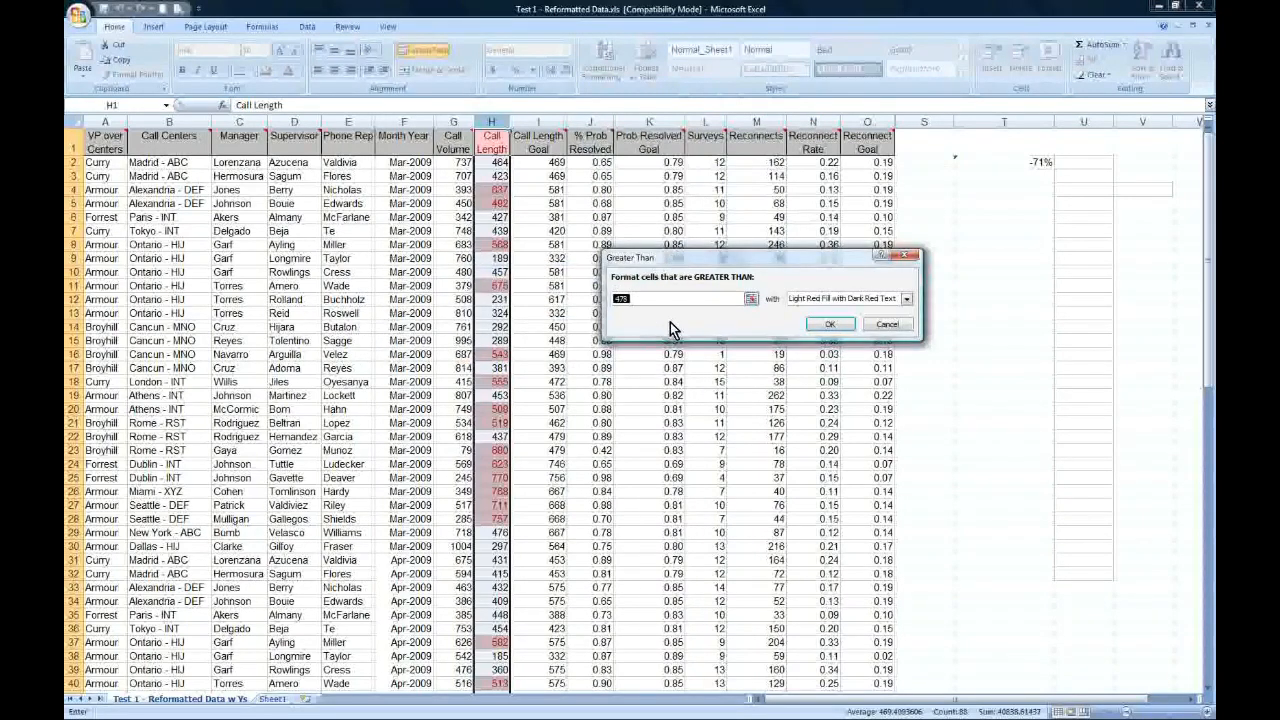
{"action": "type", "text": "300"}
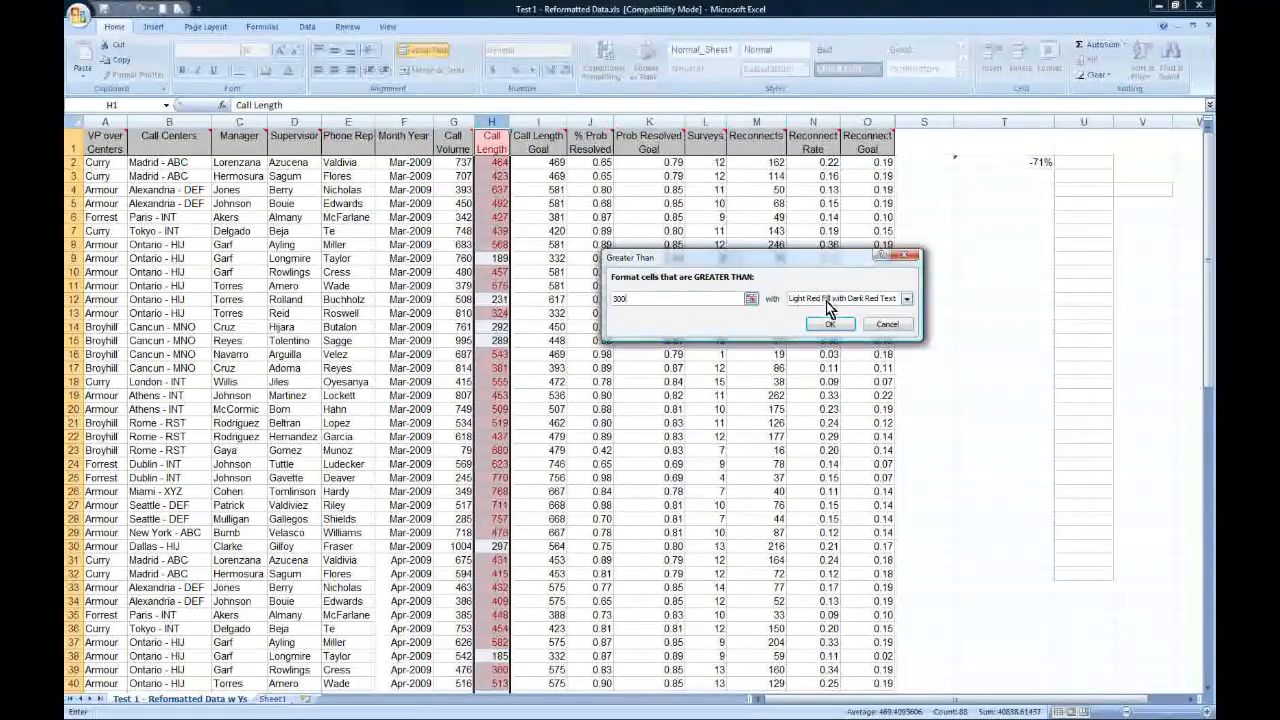
{"action": "left_click", "coordinate": [906, 300]}
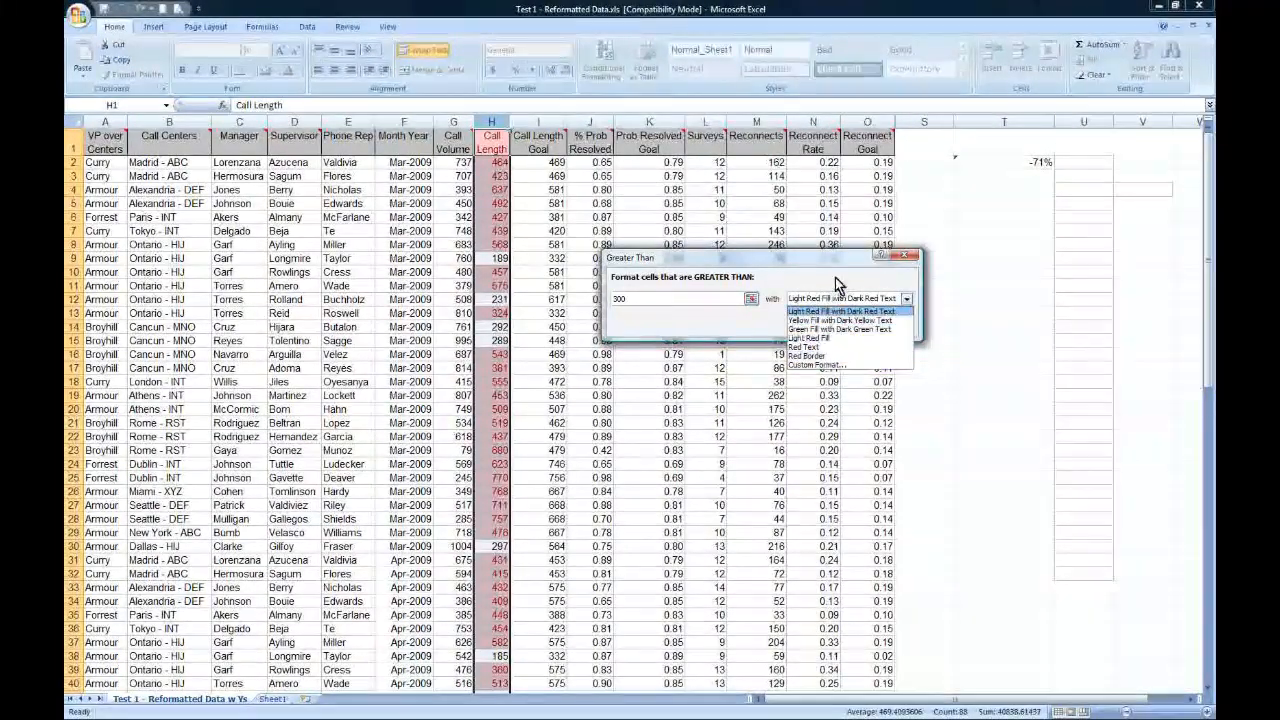
{"action": "left_click", "coordinate": [830, 311]}
{"action": "key", "text": "Return"}
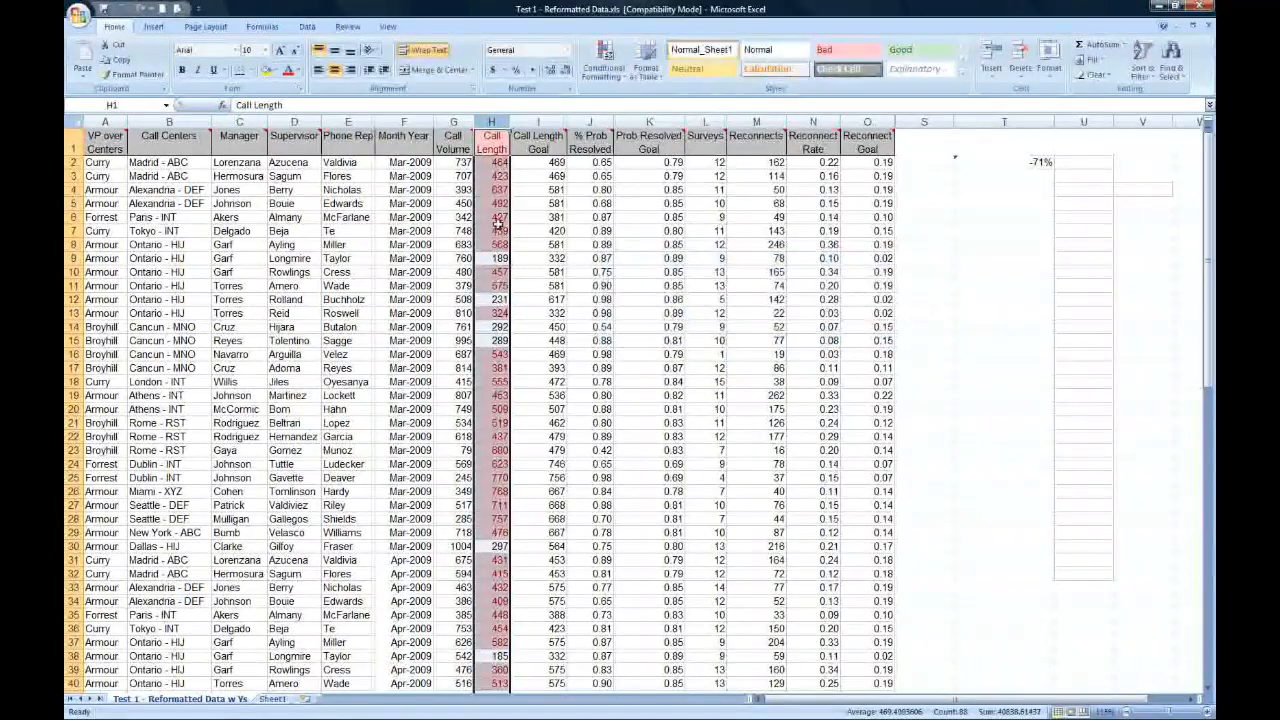
{"action": "left_click", "coordinate": [500, 162]}
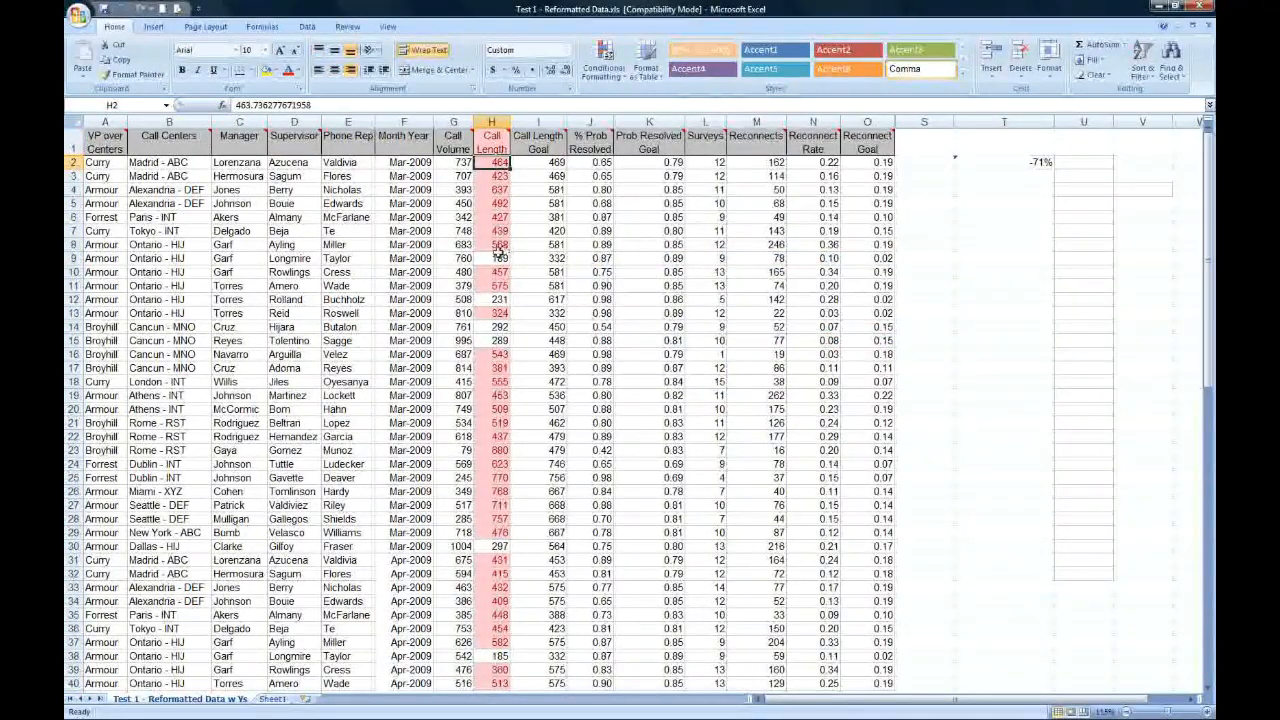
- Conditionally format the top 10 items in the Call Length Goal column with Green Fill with Dark Green Text
{"action": "left_click", "coordinate": [538, 122]}
{"action": "left_click", "coordinate": [605, 62]}
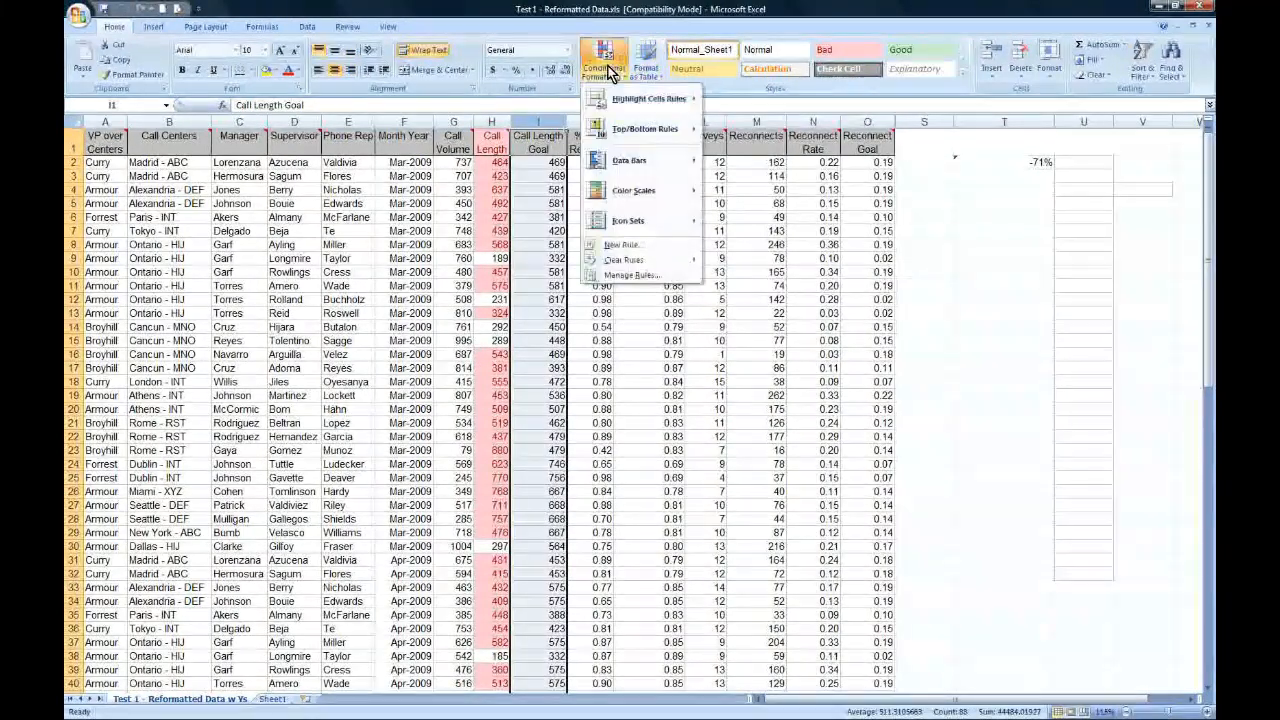
{"action": "mouse_move", "coordinate": [634, 128]}
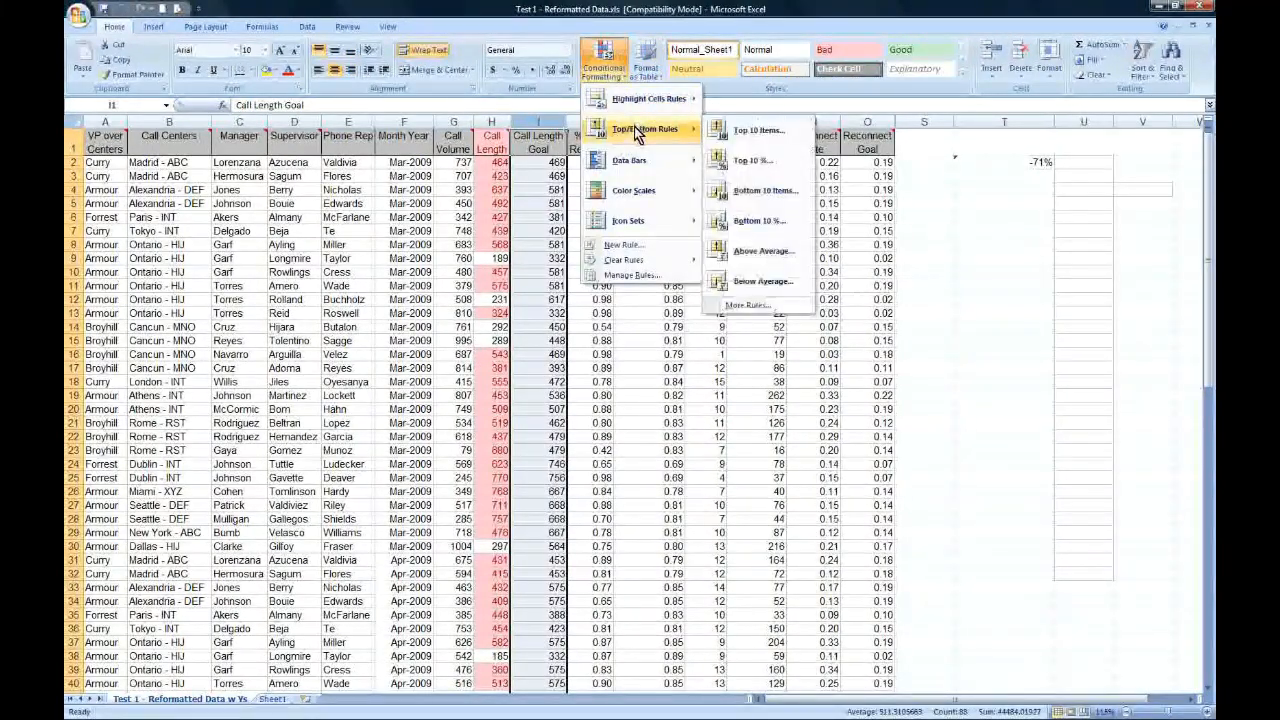
{"action": "left_click", "coordinate": [750, 134]}
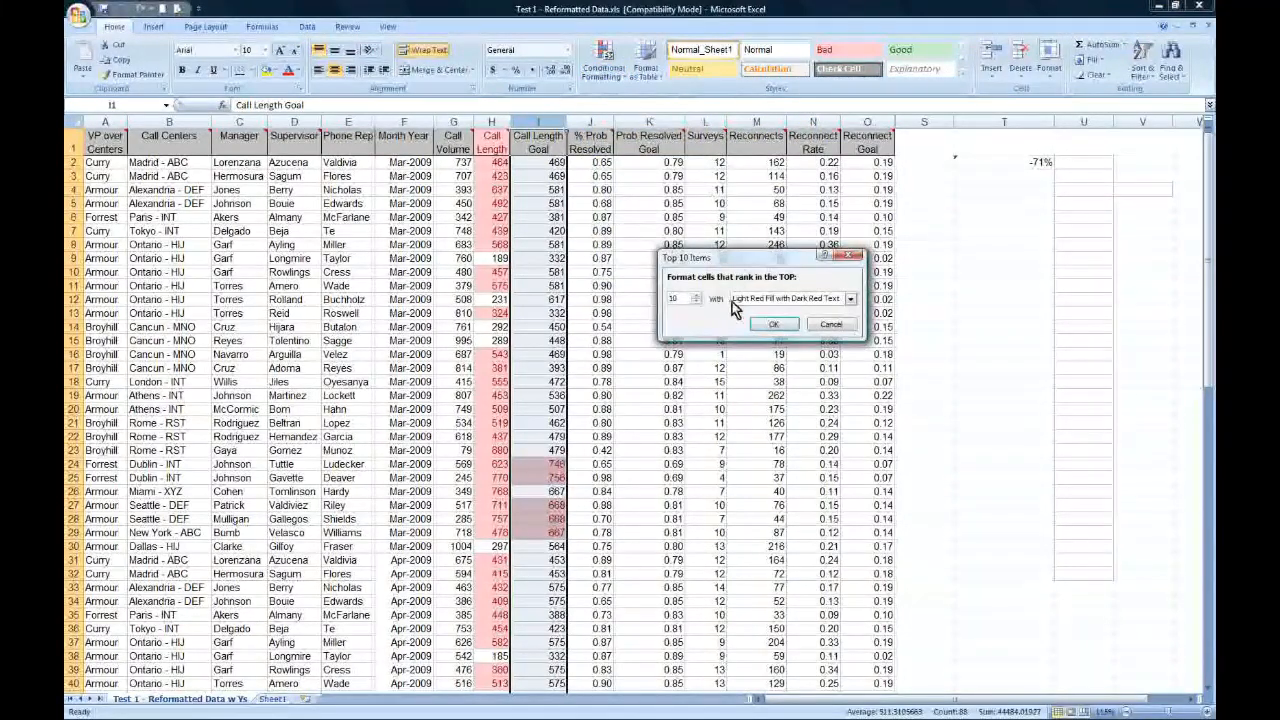
{"action": "left_click", "coordinate": [853, 303]}
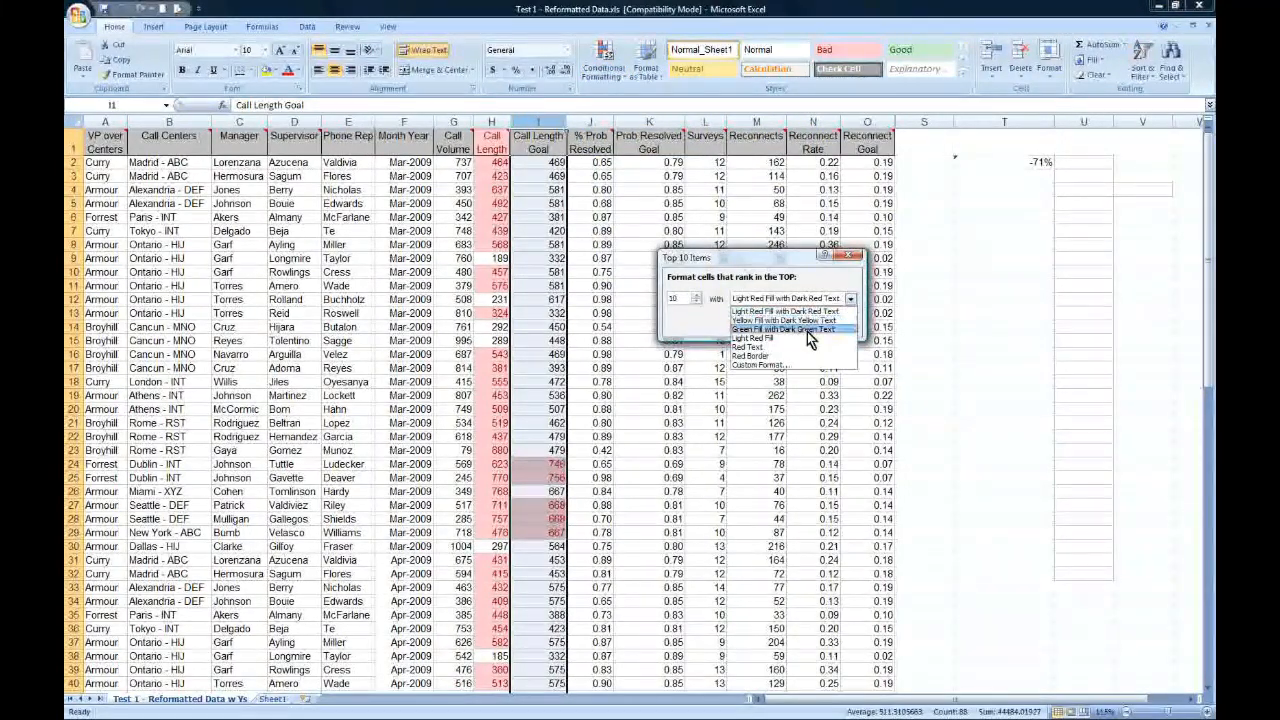
{"action": "left_click", "coordinate": [805, 337]}
{"action": "left_click", "coordinate": [762, 324]}
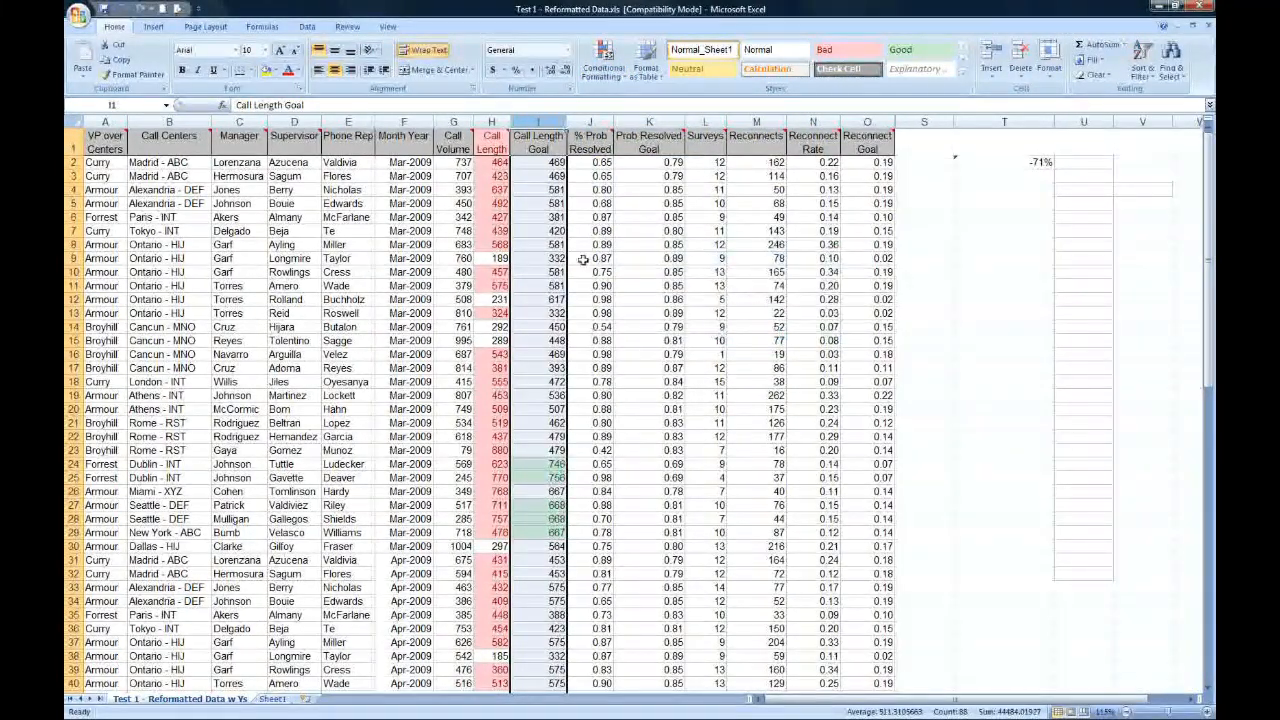
{"action": "left_click_drag", "start_coordinate": [553, 464], "coordinate": [552, 532]}
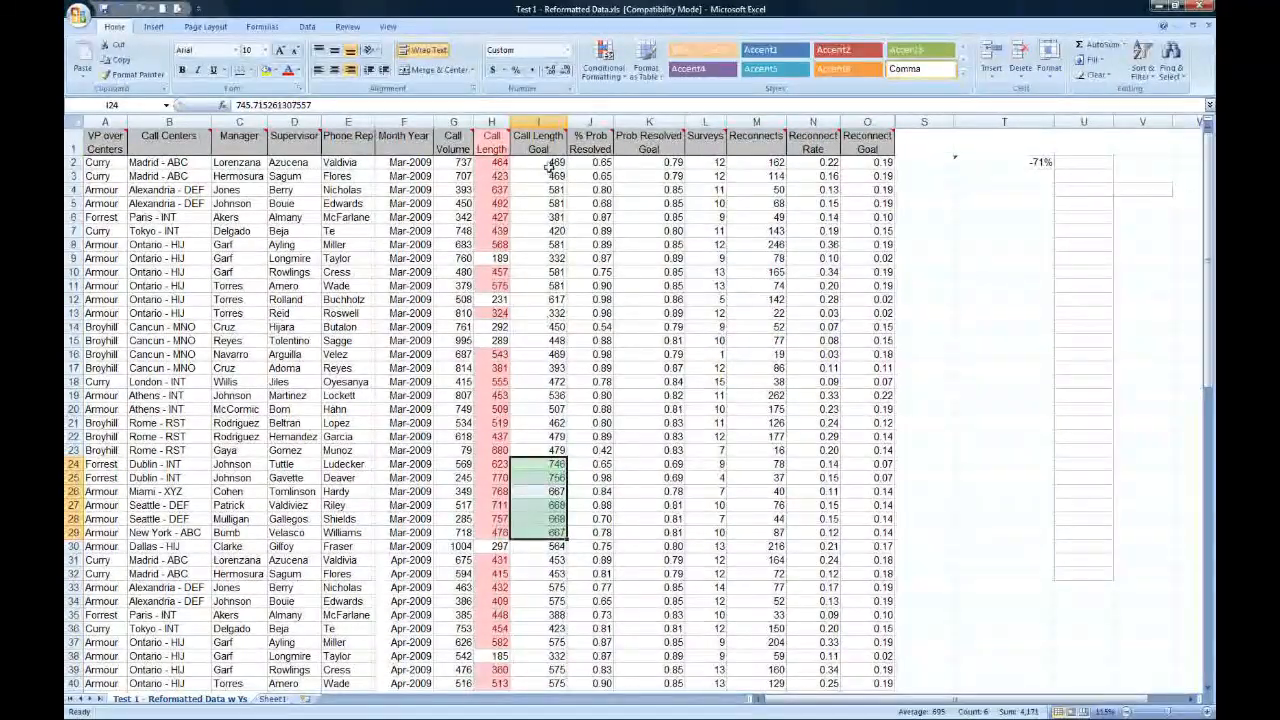
- Switch to the presentation and reveal the Remove Duplicates point on the Other Excel Features slide
{"action": "key", "text": "alt+Tab"}
{"action": "left_click", "coordinate": [545, 365]}
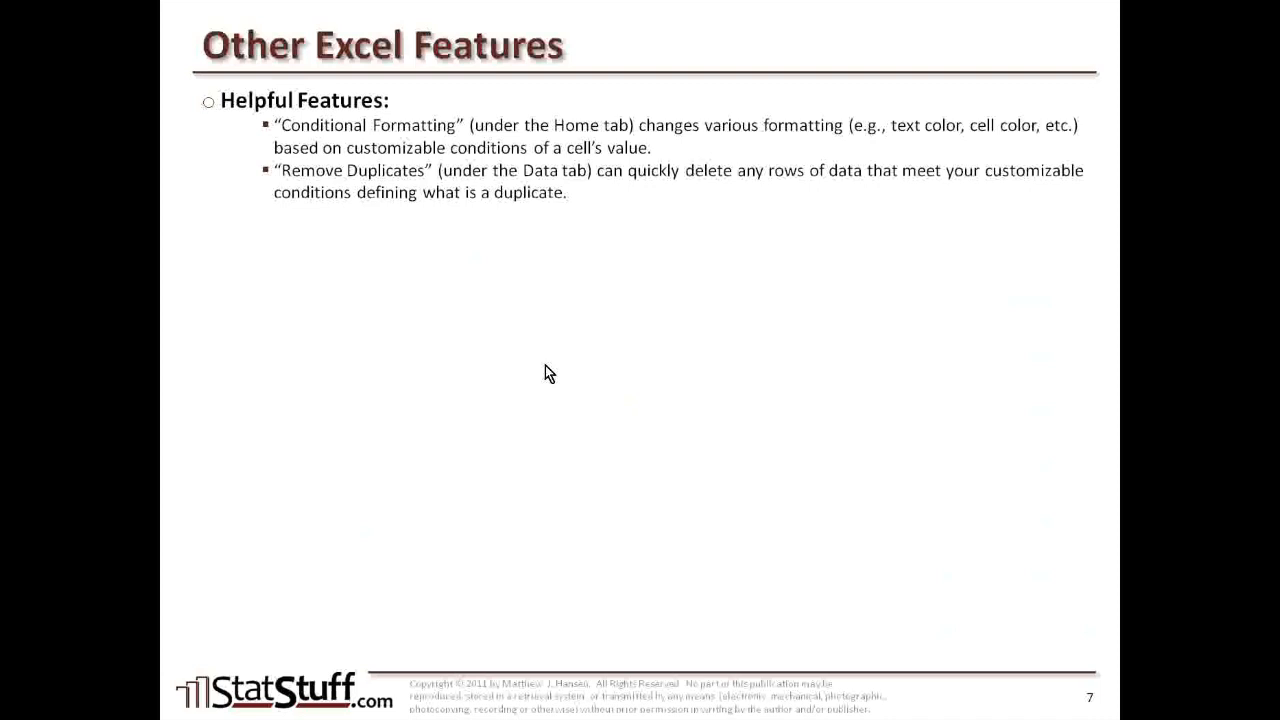
- Return to the Excel workbook and undo the conditional formatting of the Call Length Goal and Call Length columns
{"action": "key", "text": "alt+Tab"}
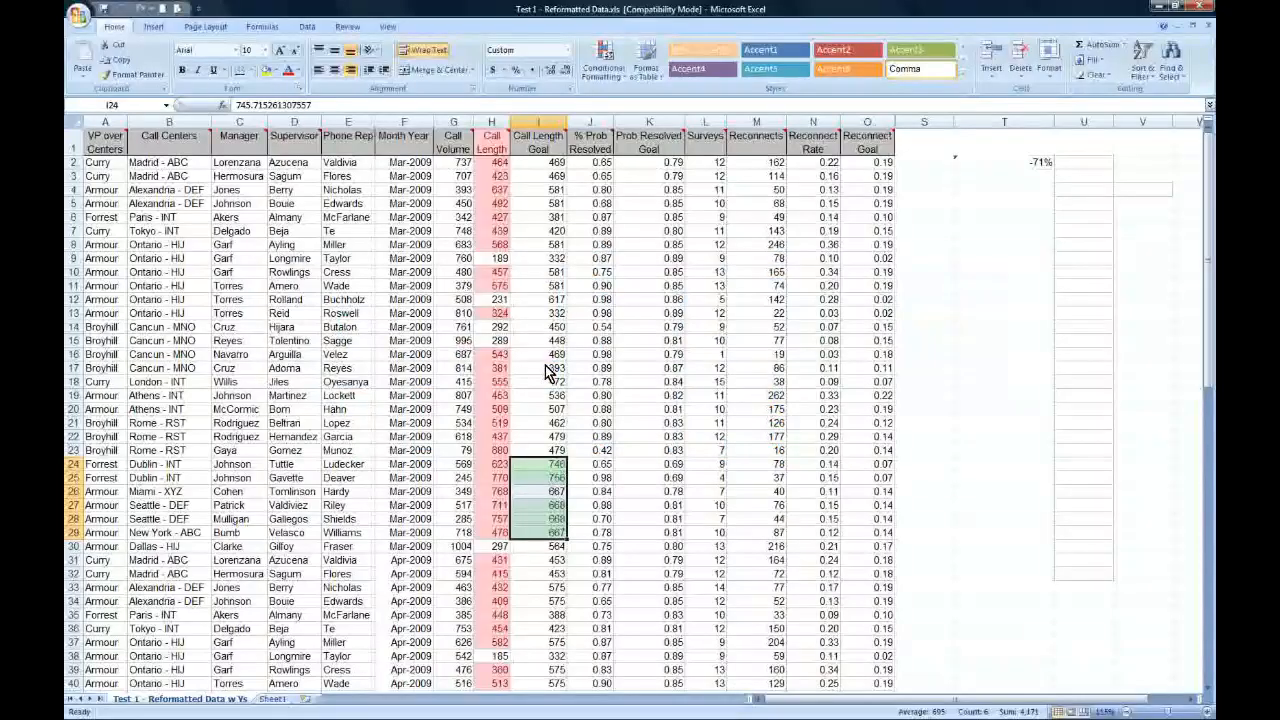
{"action": "key", "text": "ctrl+z"}
{"action": "key", "text": "ctrl+z"}
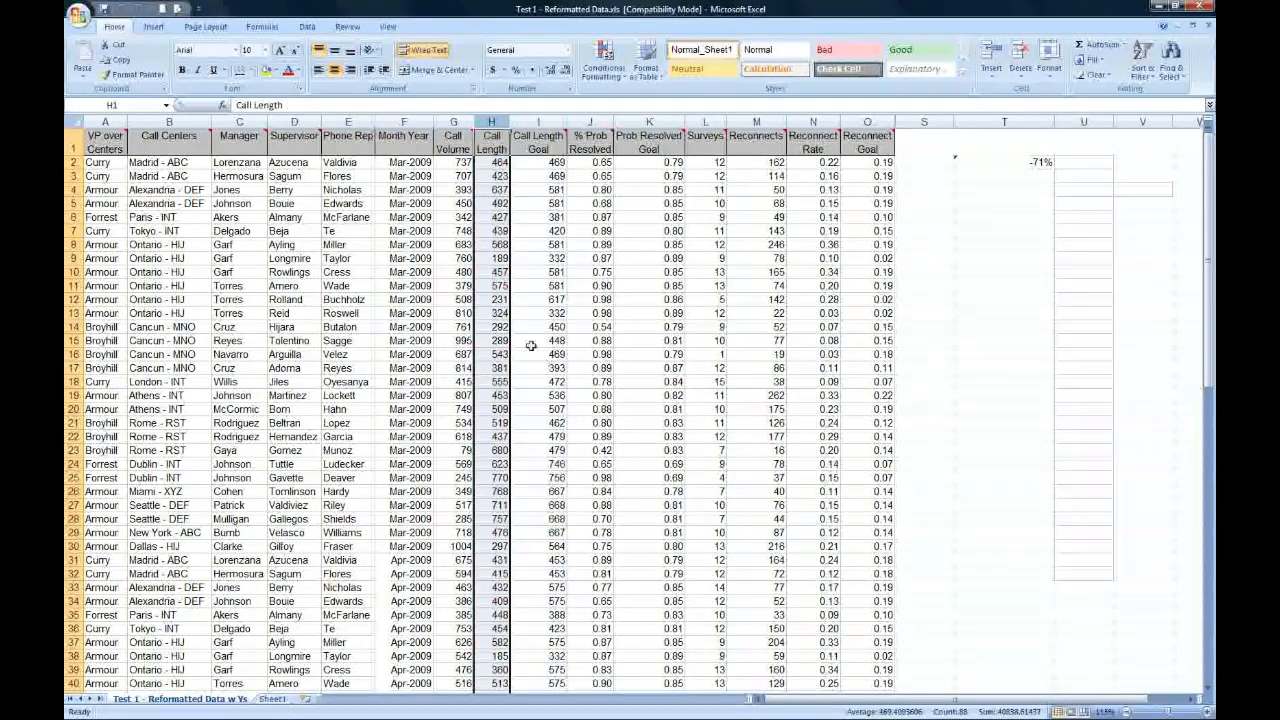
- Try the Remove Duplicates settings on the call center data with only VP over Centers, reselect all columns, and cancel
{"action": "left_click", "coordinate": [500, 164]}
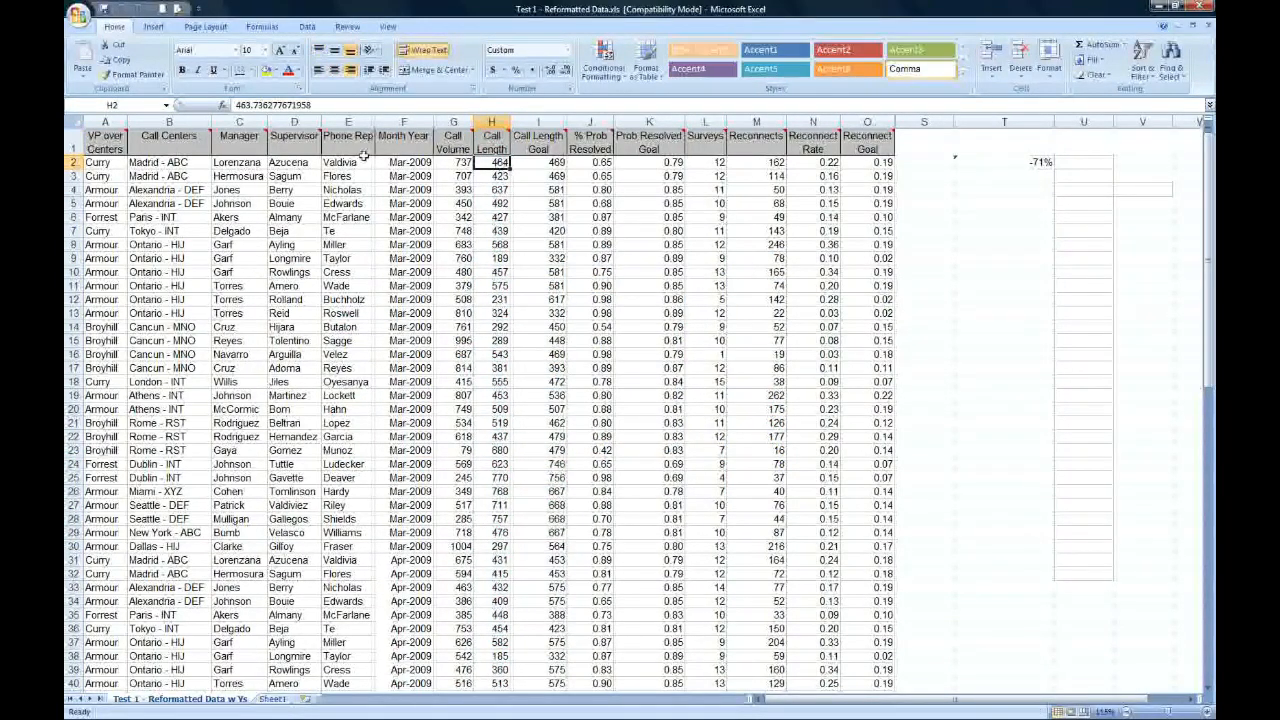
{"action": "left_click", "coordinate": [309, 28]}
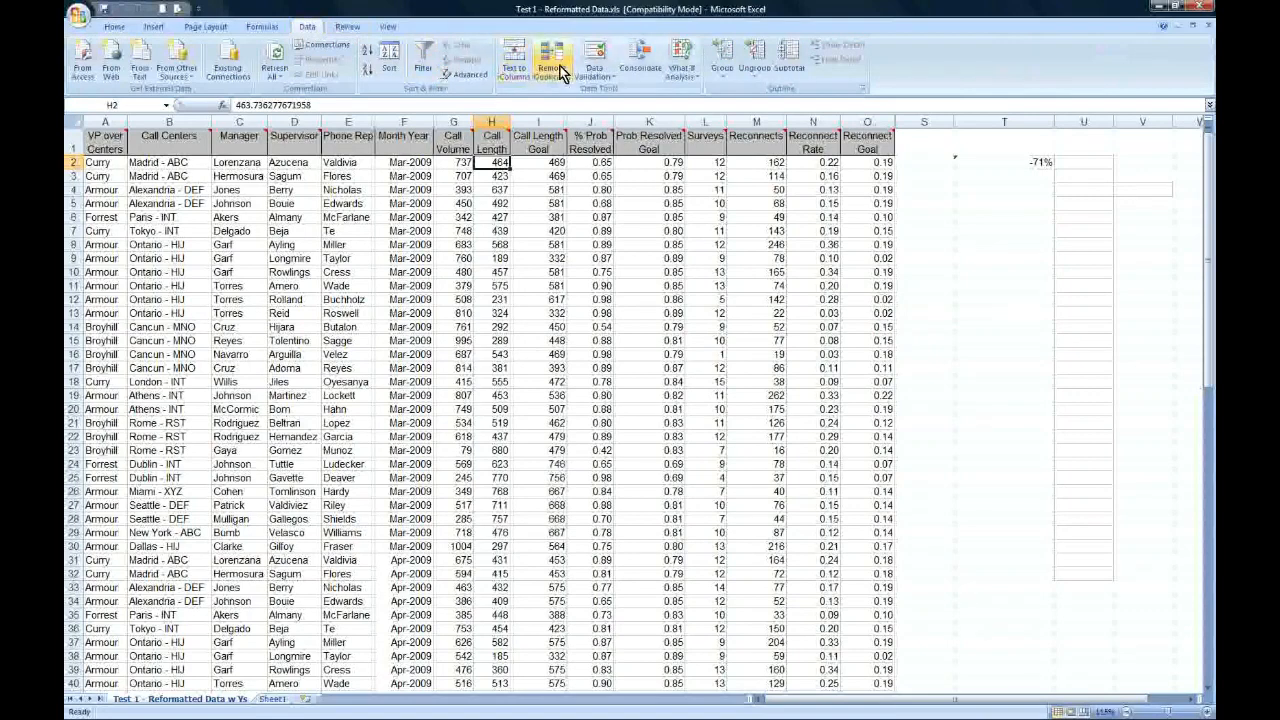
{"action": "left_click", "coordinate": [558, 80]}
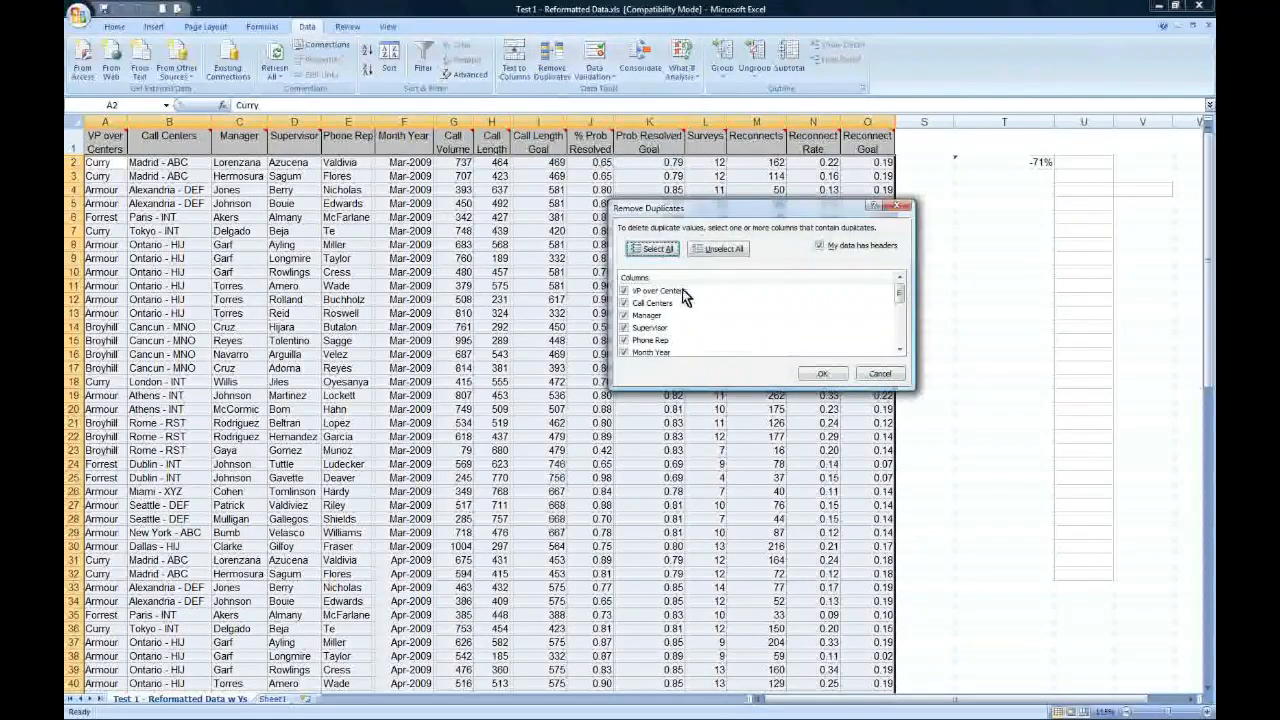
{"action": "left_click", "coordinate": [716, 249]}
{"action": "left_click", "coordinate": [624, 291]}
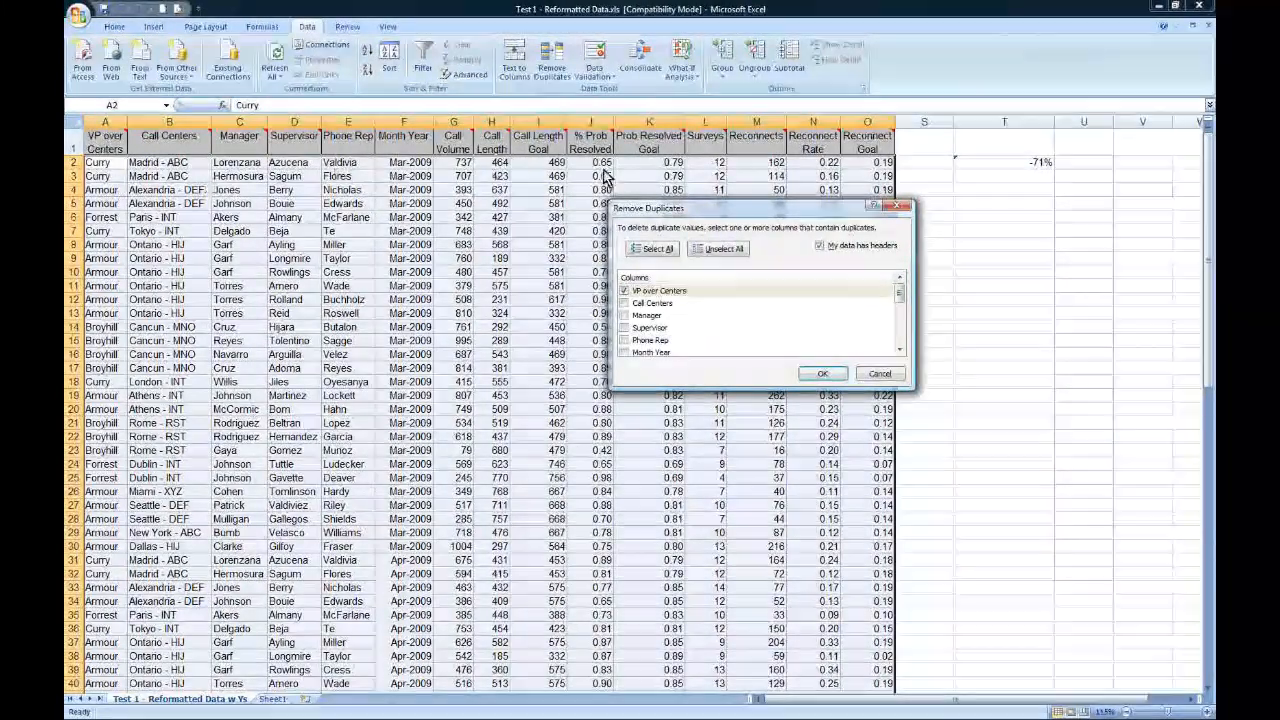
{"action": "left_click", "coordinate": [660, 249]}
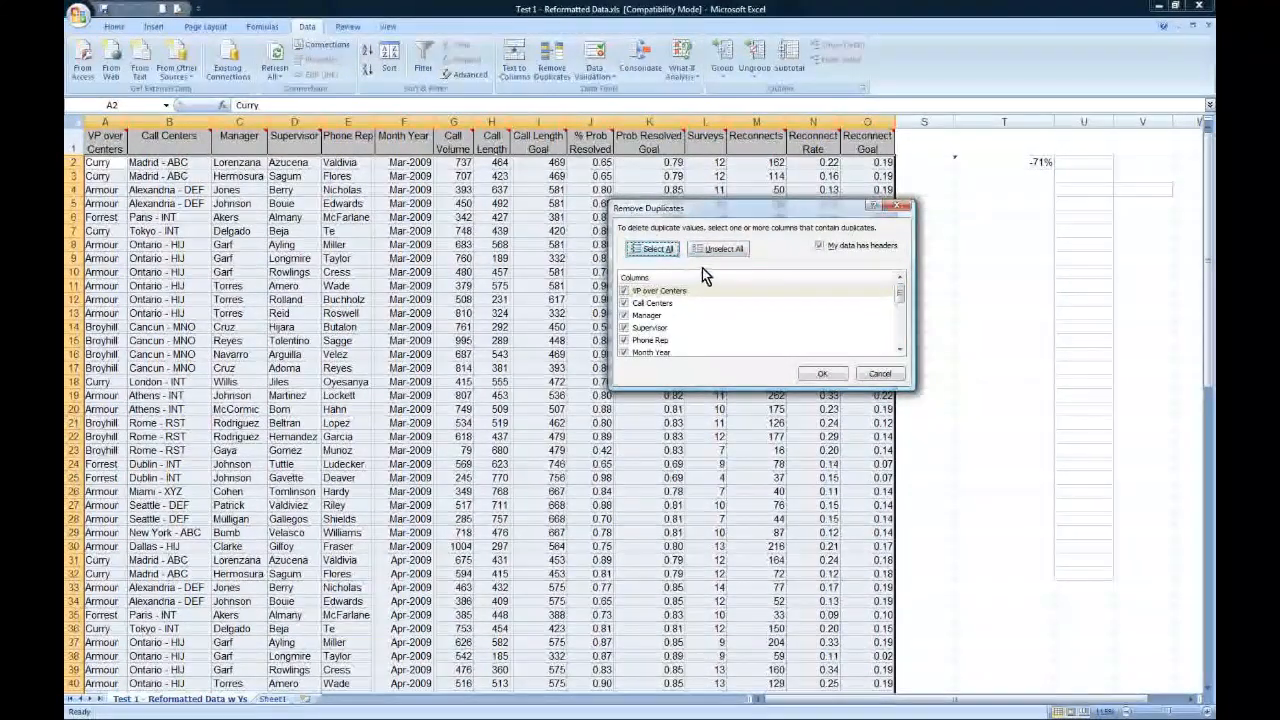
{"action": "left_click", "coordinate": [870, 373]}
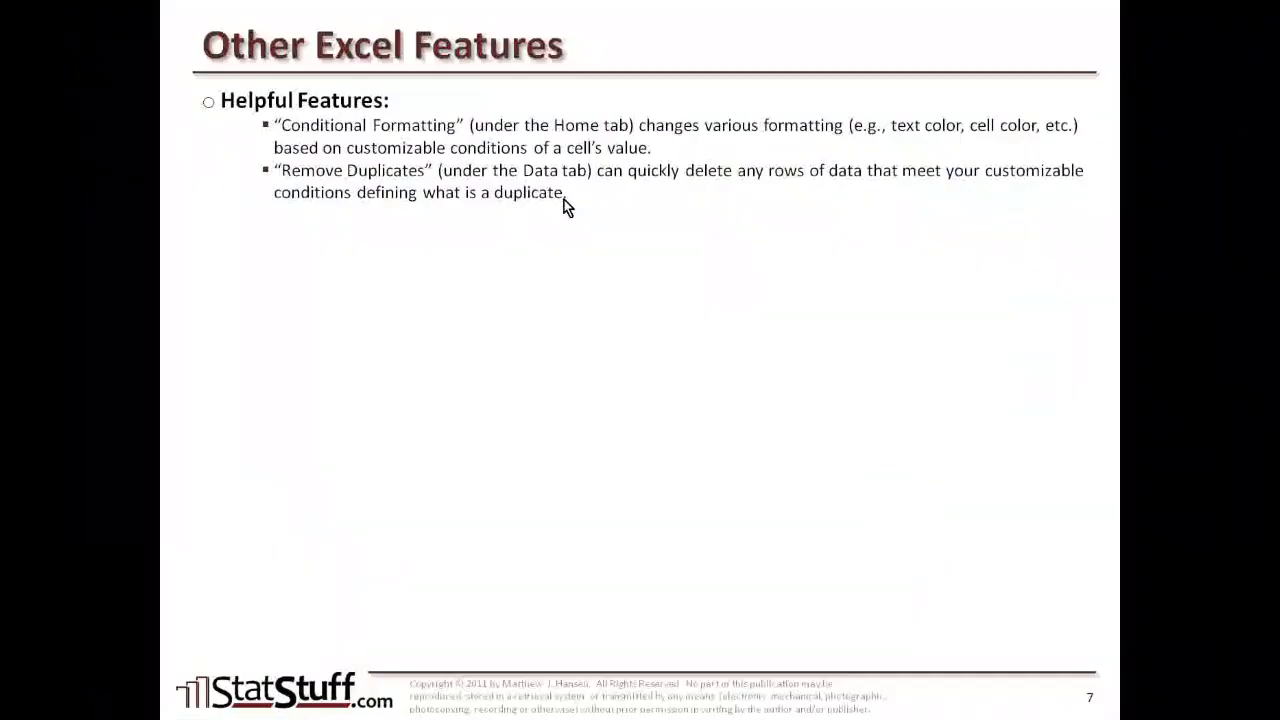
- Reveal the Data Validation point on the presentation slide, return to the Excel workbook and clear the correlation formula from T2
{"action": "left_click", "coordinate": [565, 205]}
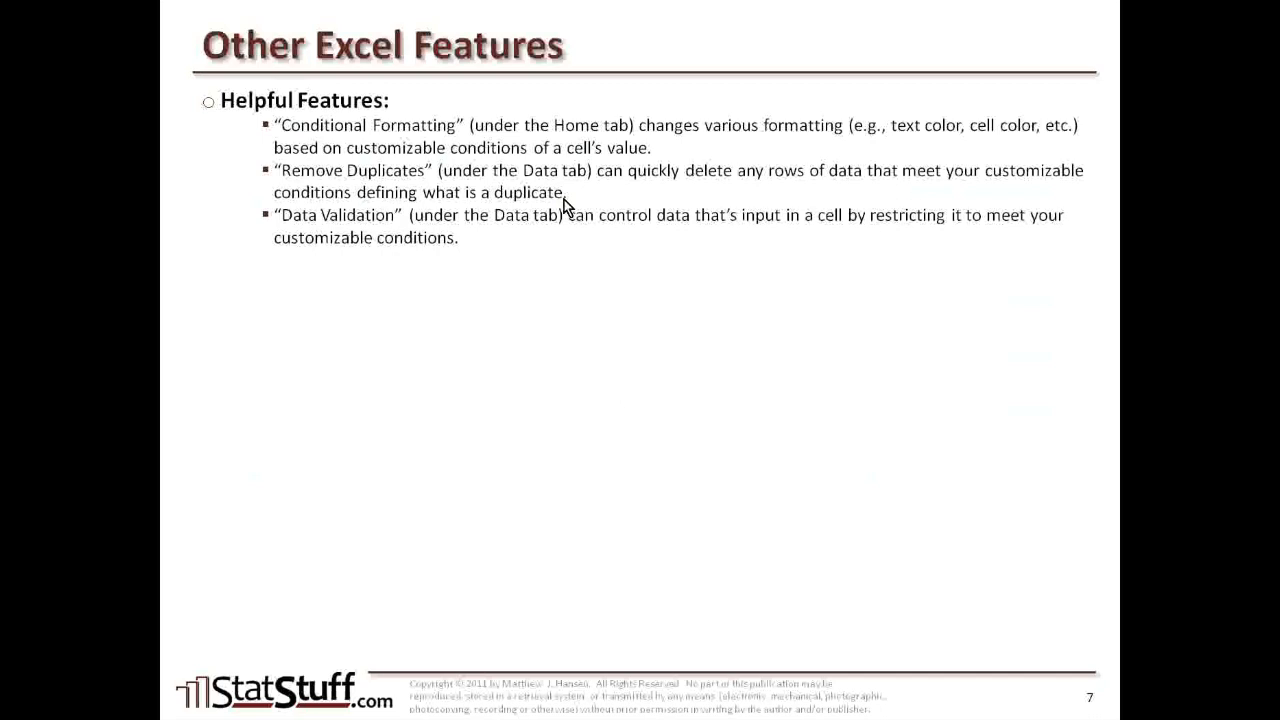
{"action": "key", "text": "alt+Tab"}
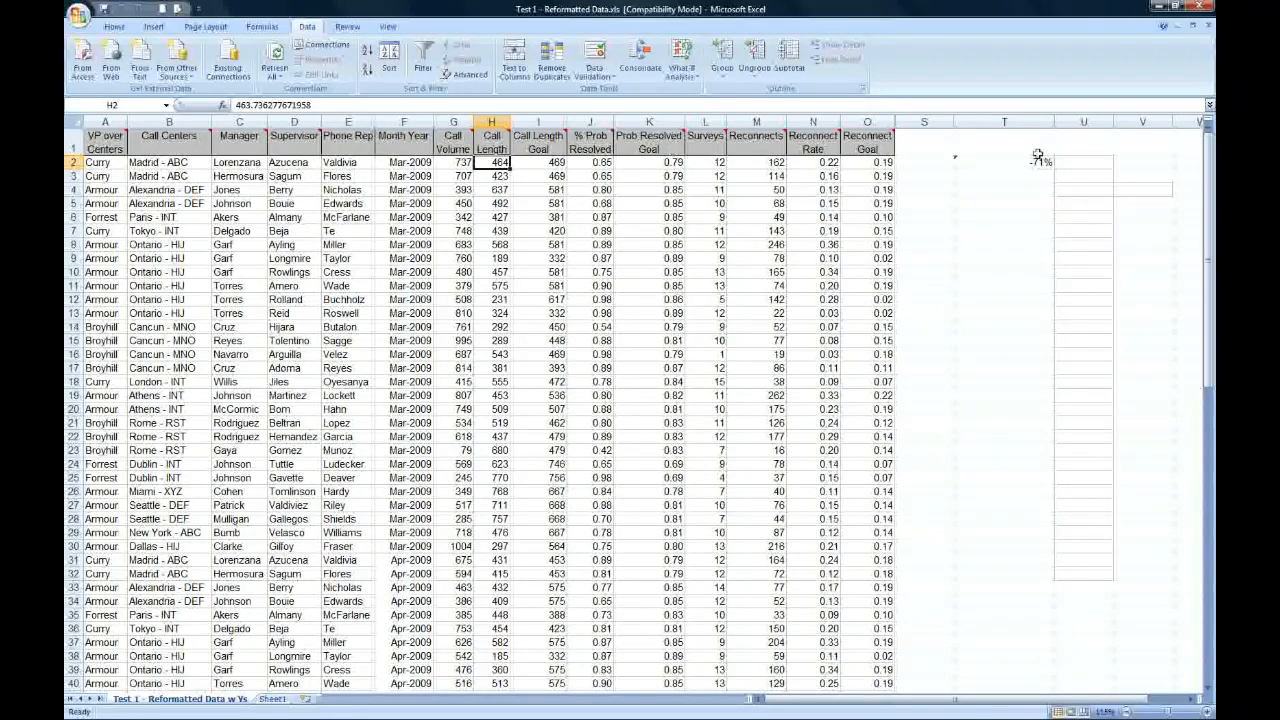
{"action": "left_click", "coordinate": [1035, 159]}
{"action": "key", "text": "Delete"}
{"action": "key", "text": "Right"}
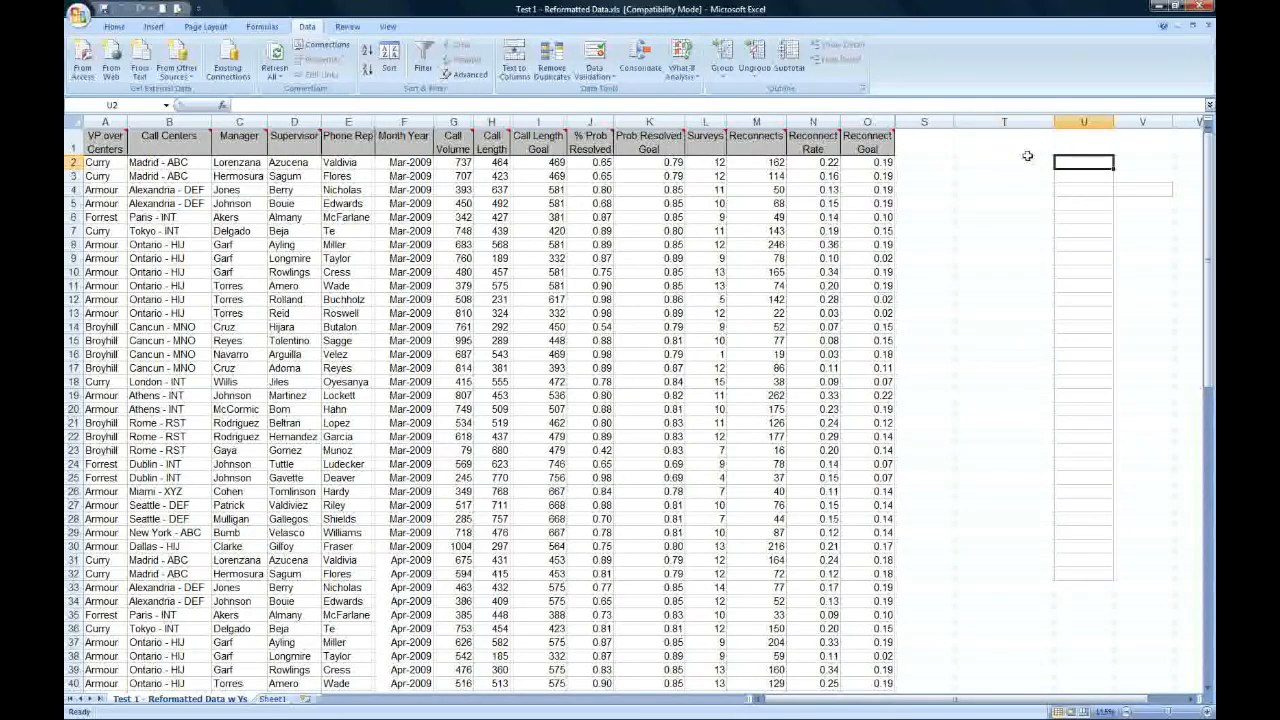
- Enter the color list Green, Blue, Red and Orange in cells V2 to V5
{"action": "key", "text": "Right"}
{"action": "type", "text": "Green"}
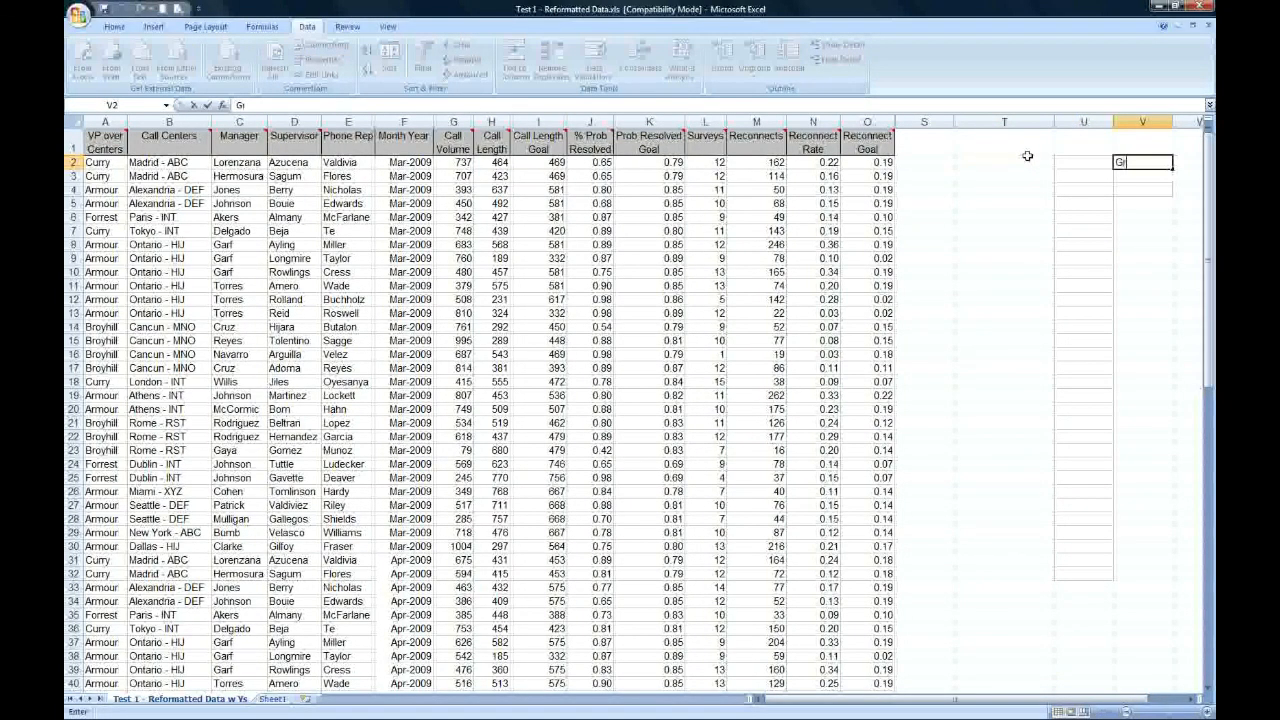
{"action": "key", "text": "Return"}
{"action": "type", "text": "Blue"}
{"action": "key", "text": "Return"}
{"action": "type", "text": "Red"}
{"action": "key", "text": "Return"}
{"action": "type", "text": "Orang"}
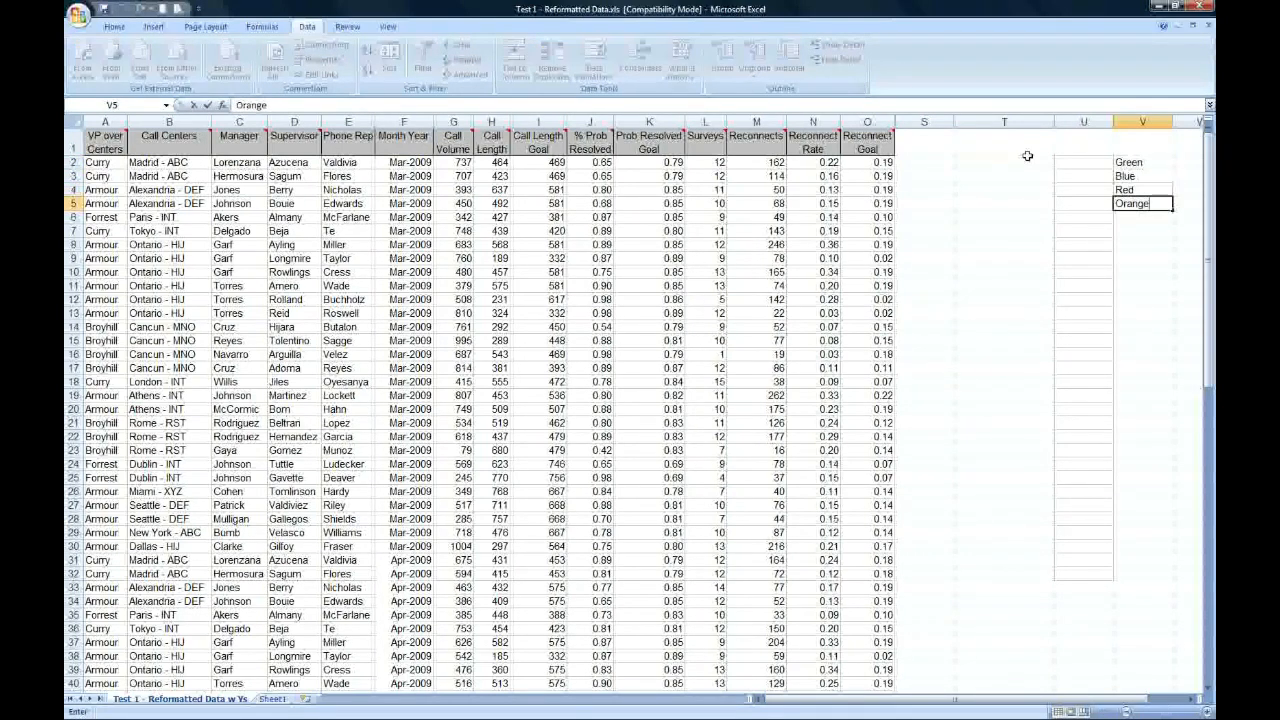
{"action": "type", "text": "e"}
{"action": "key", "text": "Return"}
- Add Data Validation to T2 that allows a List sourced from =$V$2:$V$5
{"action": "left_click", "coordinate": [1030, 163]}
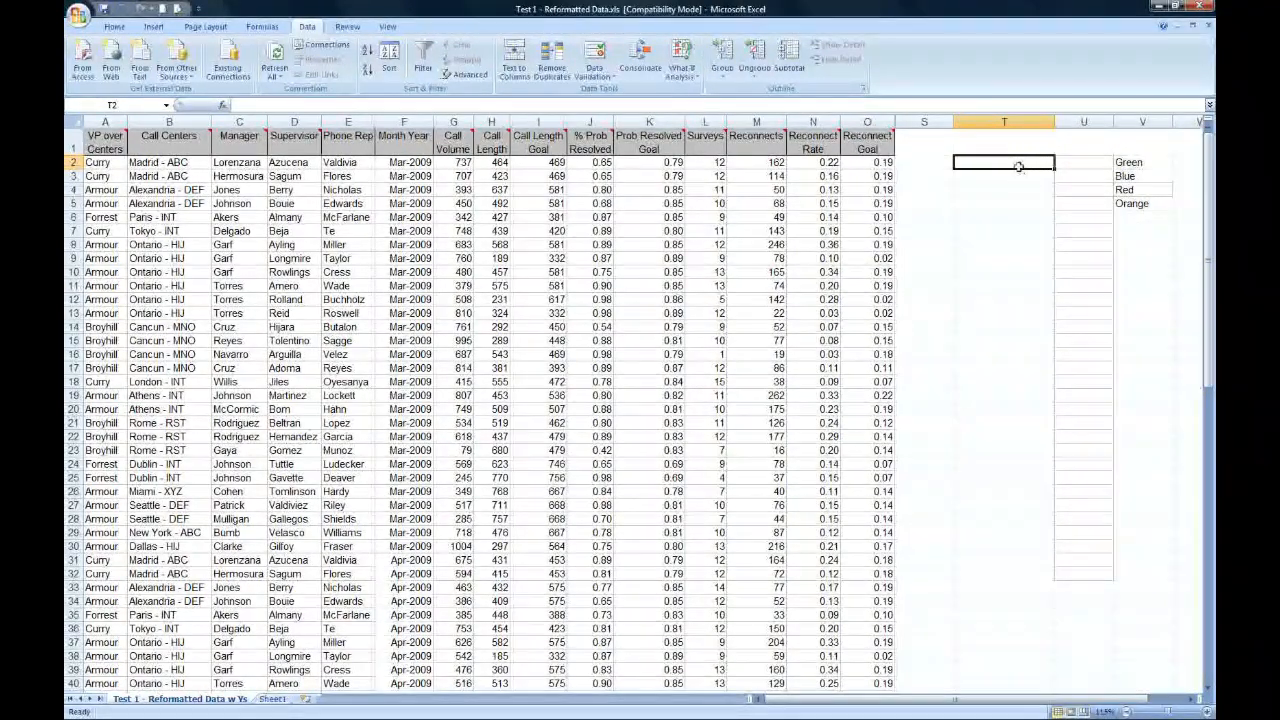
{"action": "left_click", "coordinate": [592, 60]}
{"action": "left_click", "coordinate": [739, 256]}
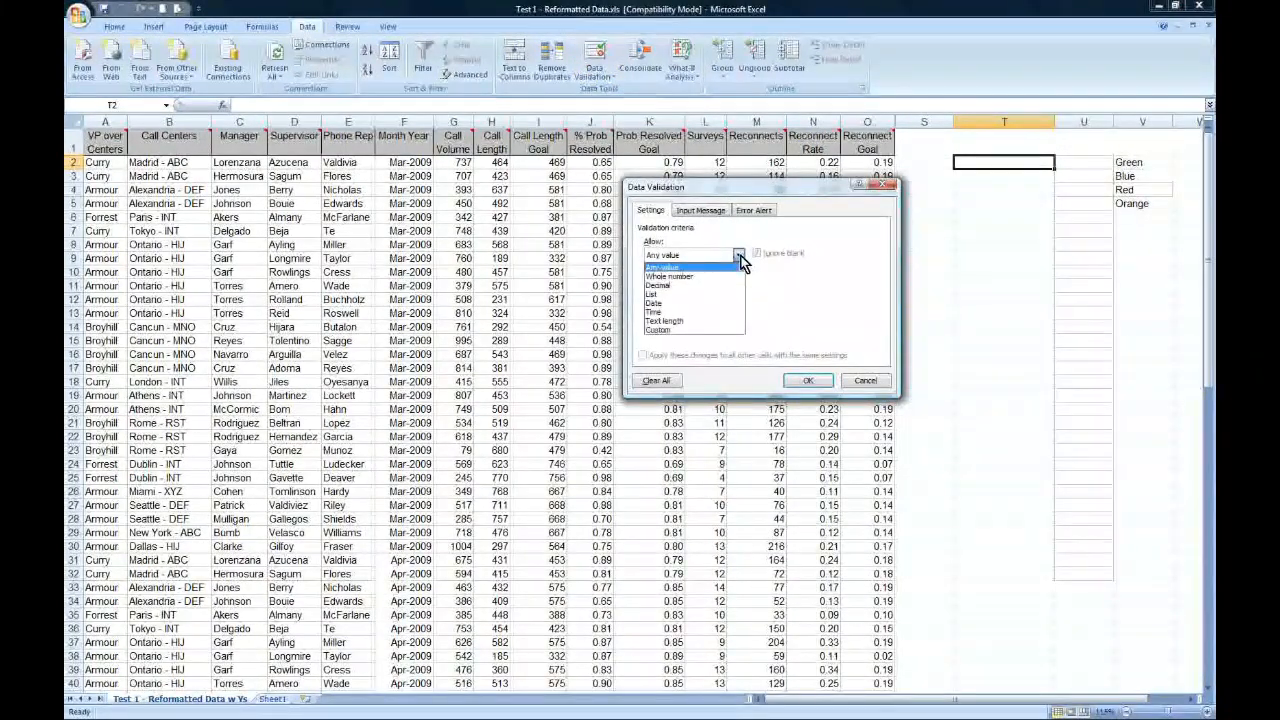
{"action": "left_click", "coordinate": [670, 296]}
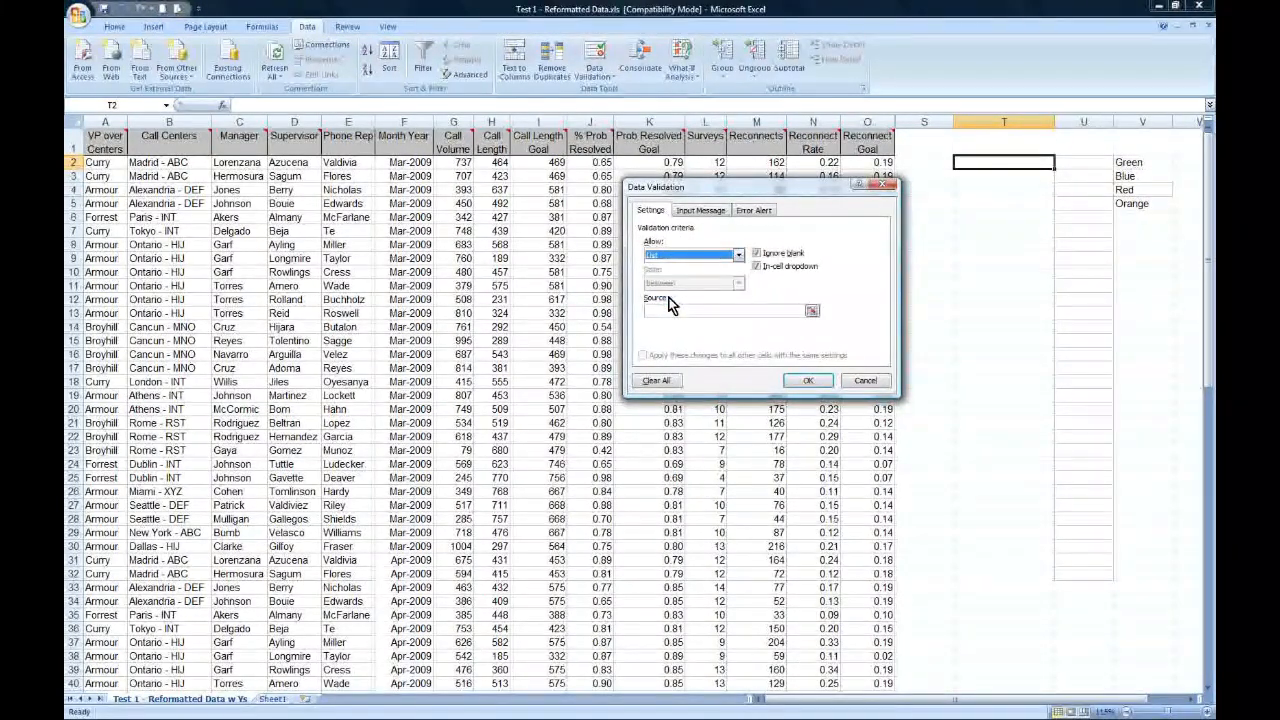
{"action": "left_click", "coordinate": [812, 313]}
{"action": "left_click_drag", "start_coordinate": [1131, 163], "coordinate": [1140, 204]}
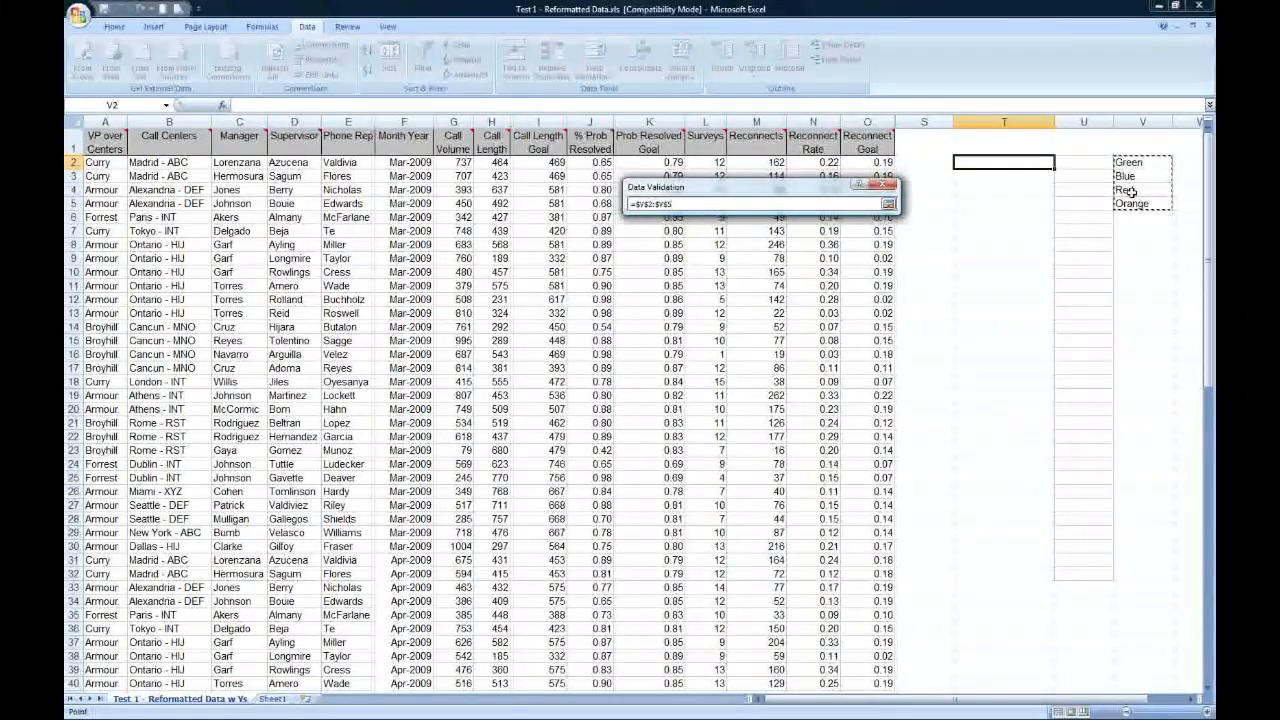
{"action": "key", "text": "Return"}
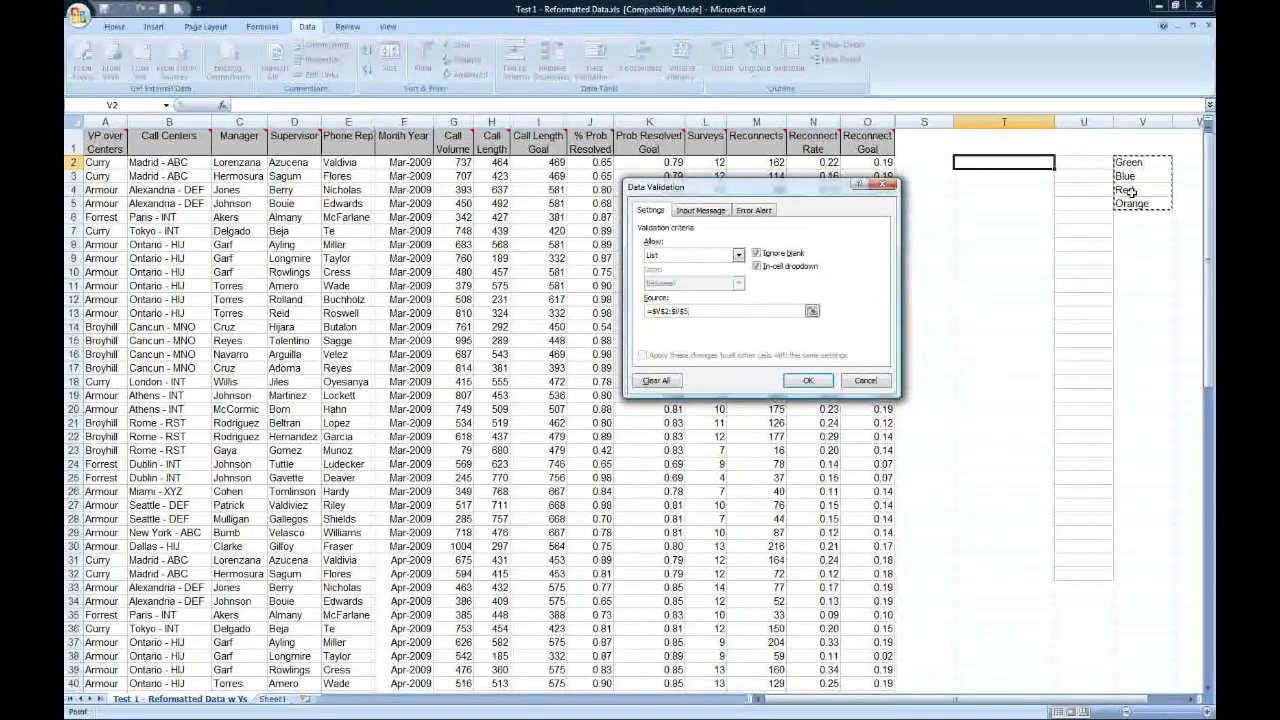
{"action": "left_click", "coordinate": [815, 381]}
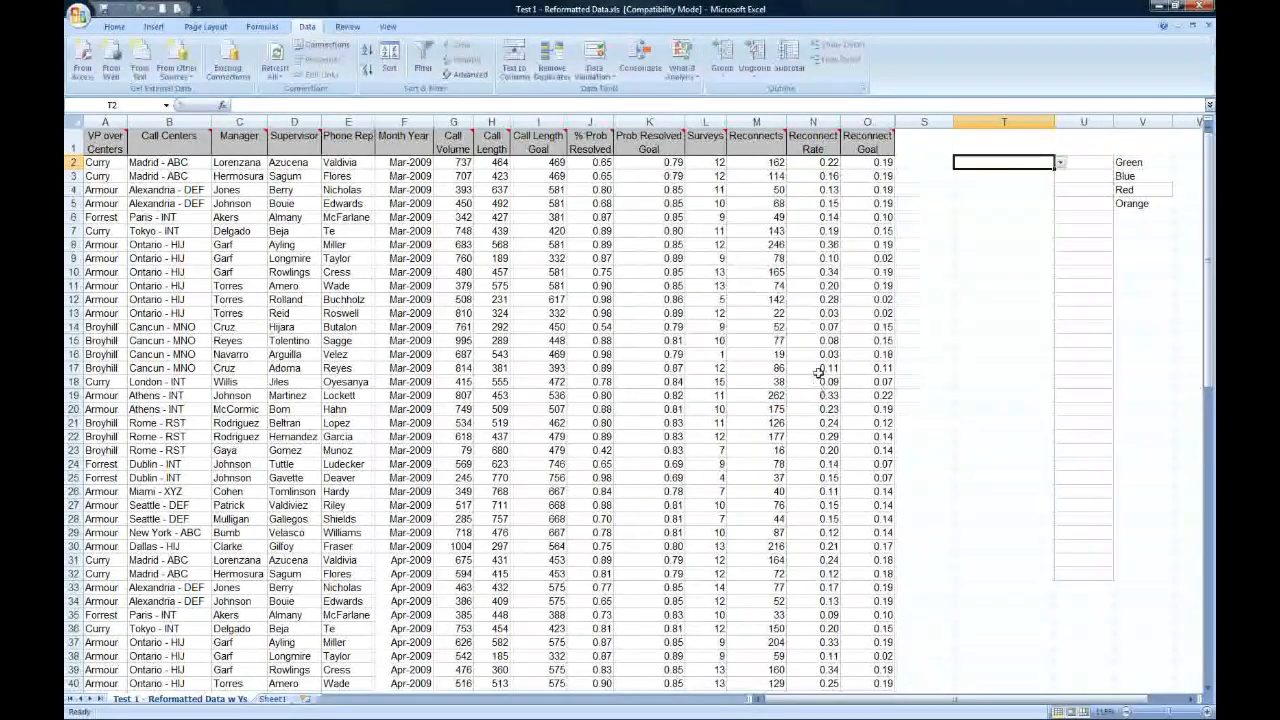
- Choose Red from the validation list in T2, then try the invalid entry "blduea" and cancel it
{"action": "left_click", "coordinate": [1062, 165]}
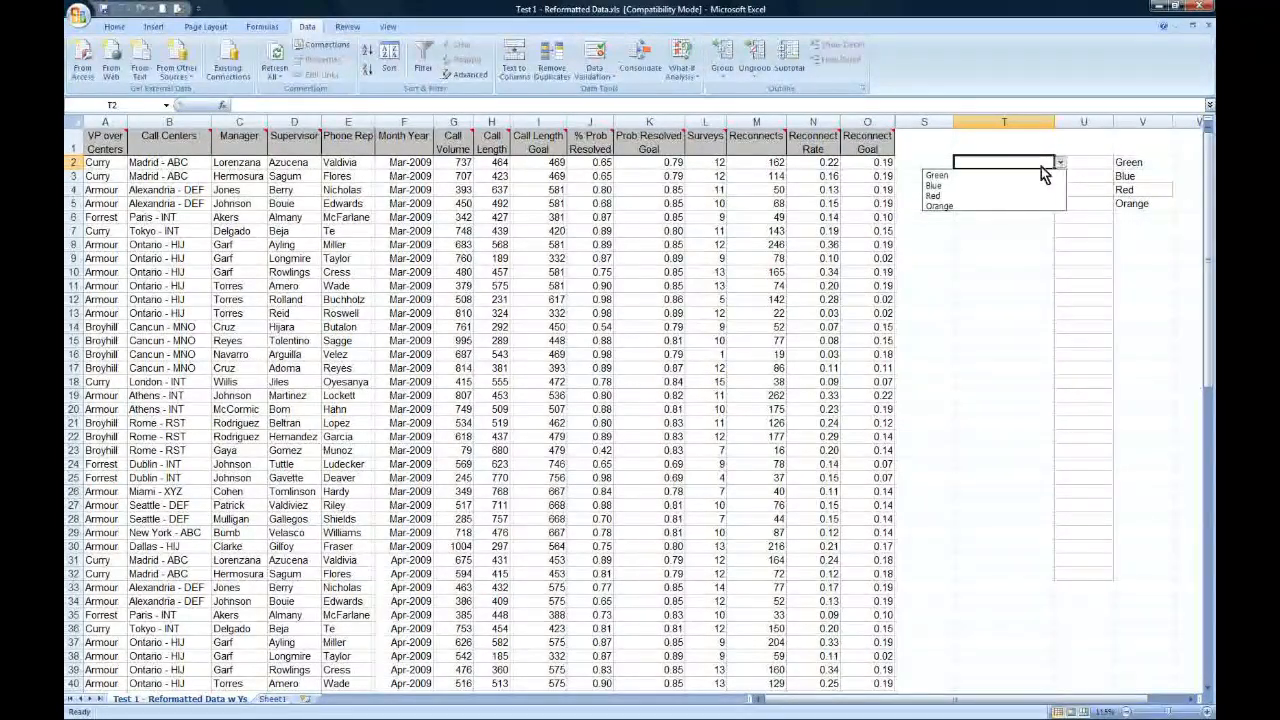
{"action": "left_click", "coordinate": [952, 195]}
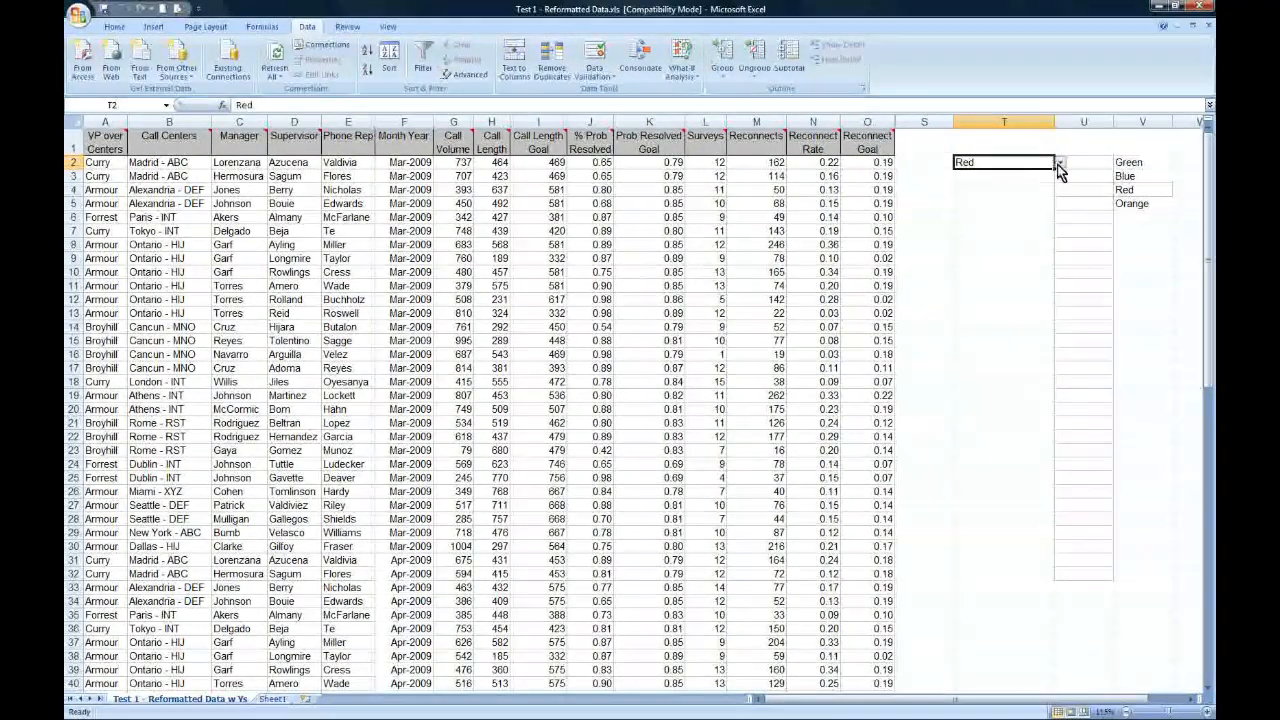
{"action": "type", "text": "blduea"}
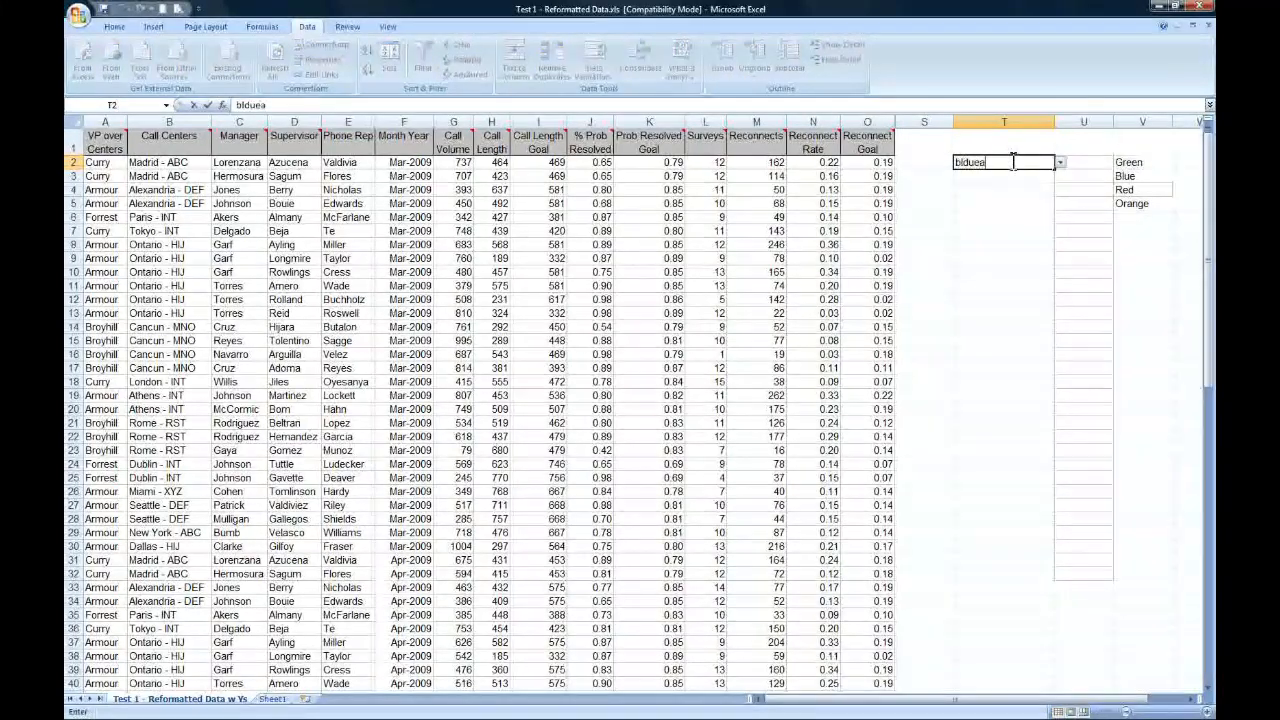
{"action": "key", "text": "Return"}
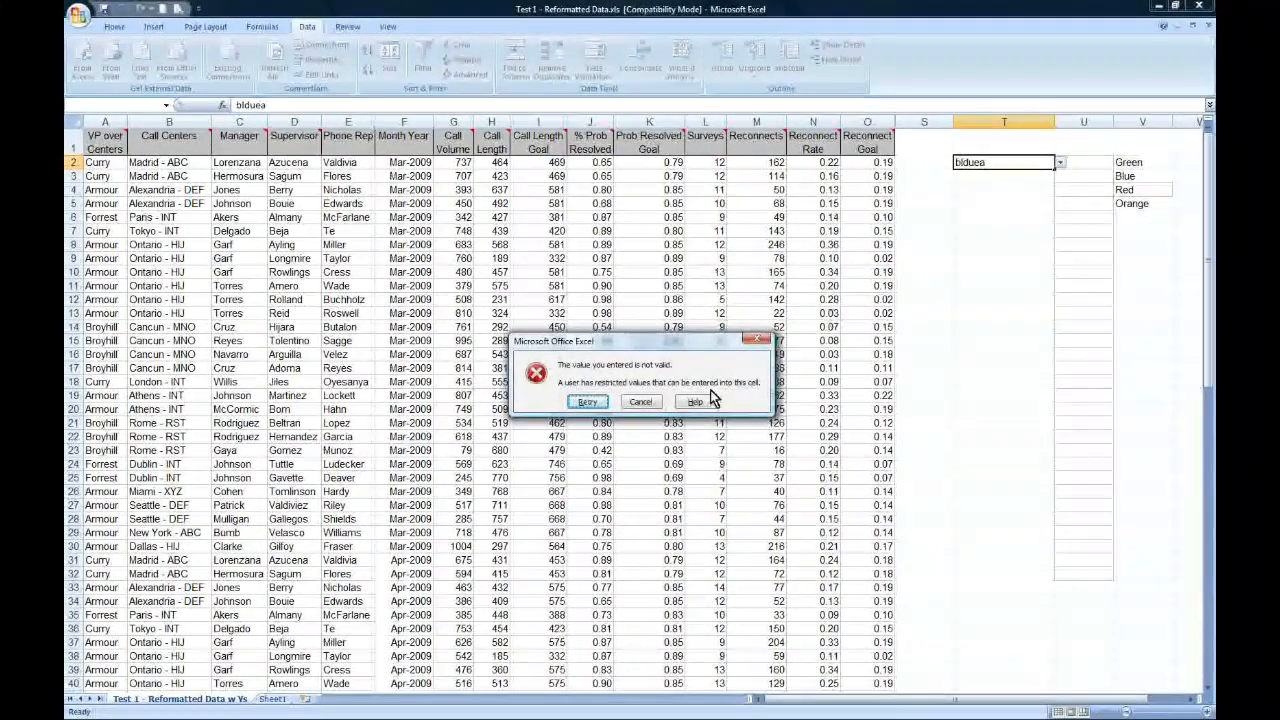
{"action": "left_click", "coordinate": [640, 401]}
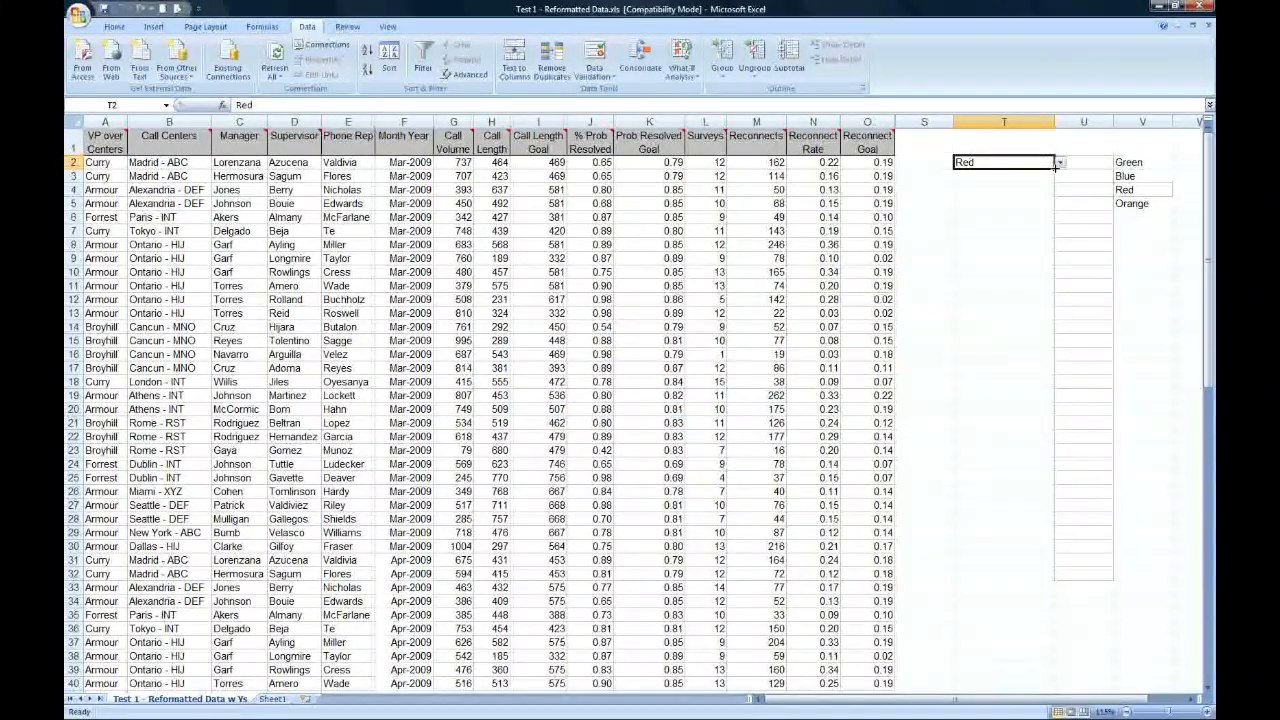
- Fill T2 with its validation down to T31 and clear the copied values from T3:T31
{"action": "left_click_drag", "start_coordinate": [1055, 167], "coordinate": [1048, 569]}
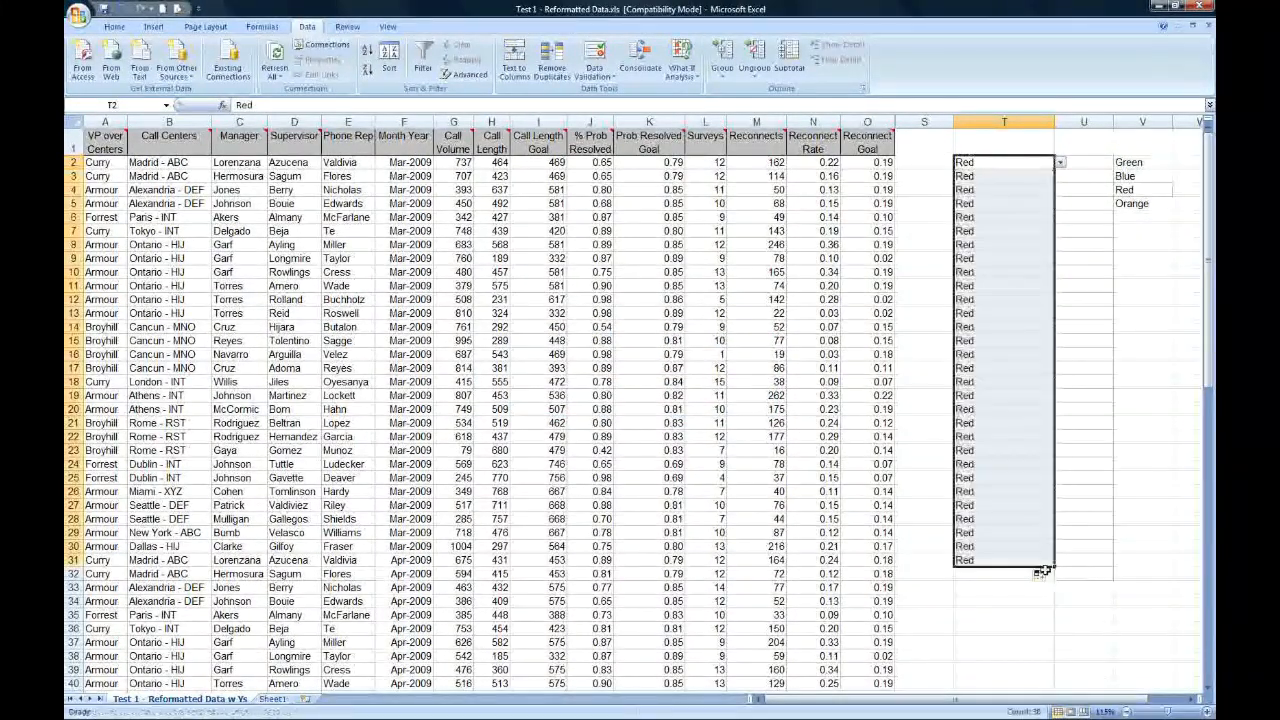
{"action": "left_click", "coordinate": [1010, 177]}
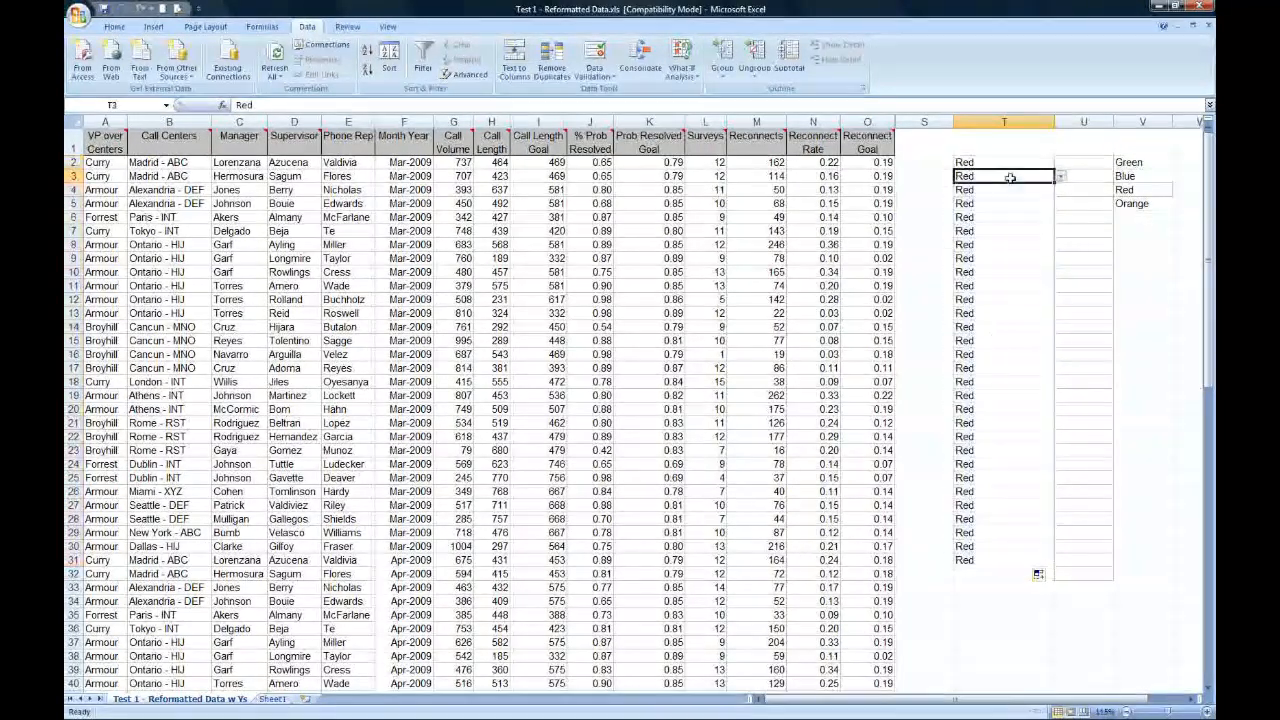
{"action": "left_click", "coordinate": [996, 558], "text": "shift"}
{"action": "key", "text": "Delete"}
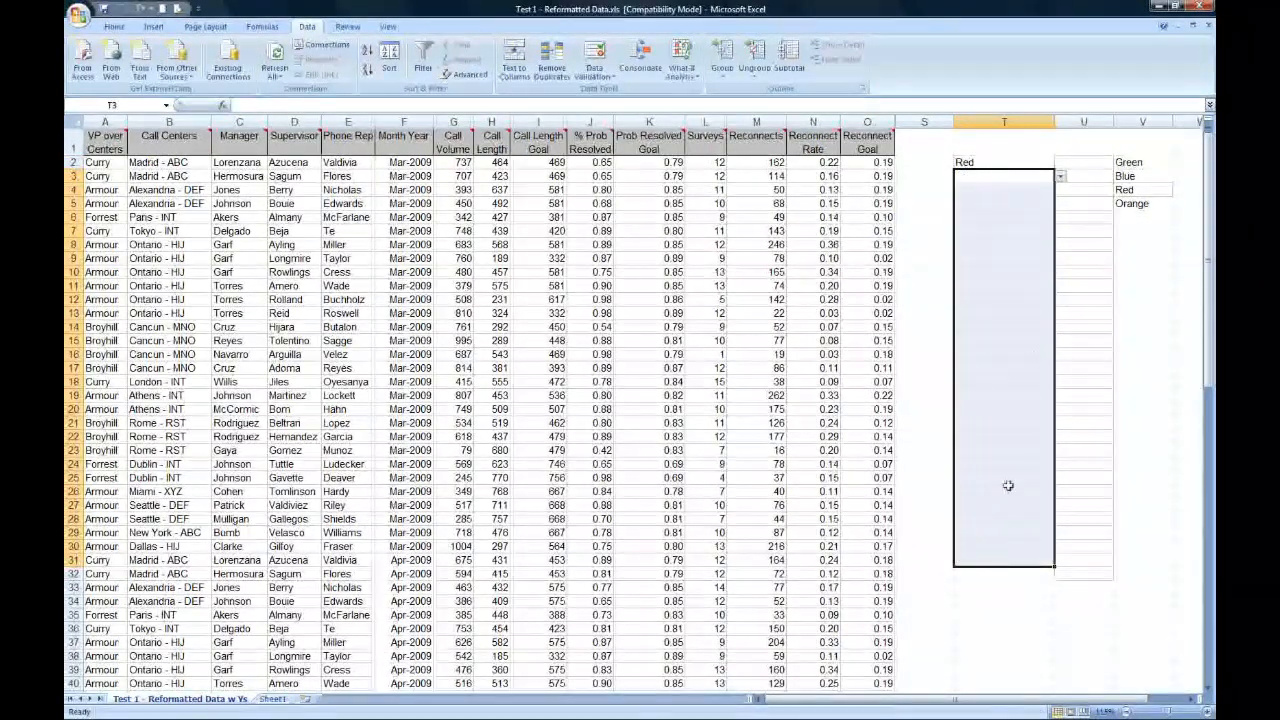
- Choose Green in T18 and Orange in T21 from their validation lists
{"action": "left_click", "coordinate": [1025, 214]}
{"action": "left_click", "coordinate": [1027, 258]}
{"action": "left_click", "coordinate": [1016, 321]}
{"action": "left_click", "coordinate": [1012, 381]}
{"action": "left_click", "coordinate": [1062, 383]}
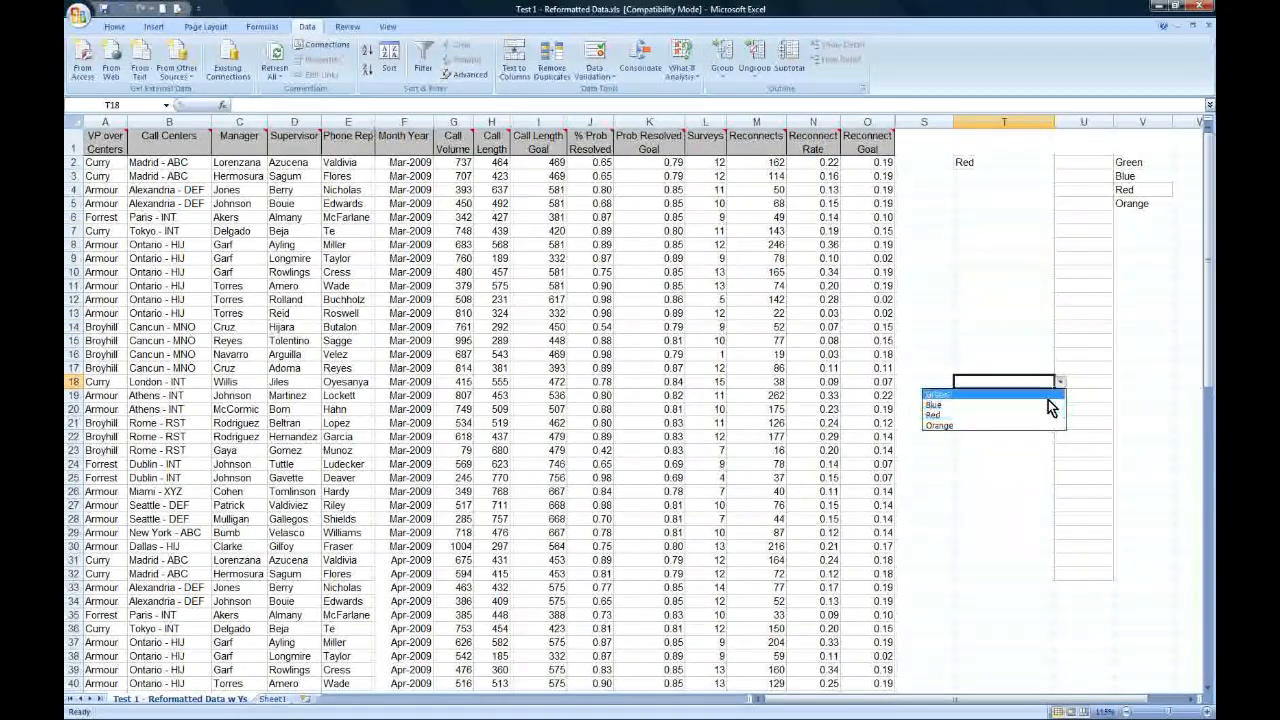
{"action": "left_click", "coordinate": [1050, 395]}
{"action": "left_click", "coordinate": [1040, 422]}
{"action": "left_click", "coordinate": [1060, 423]}
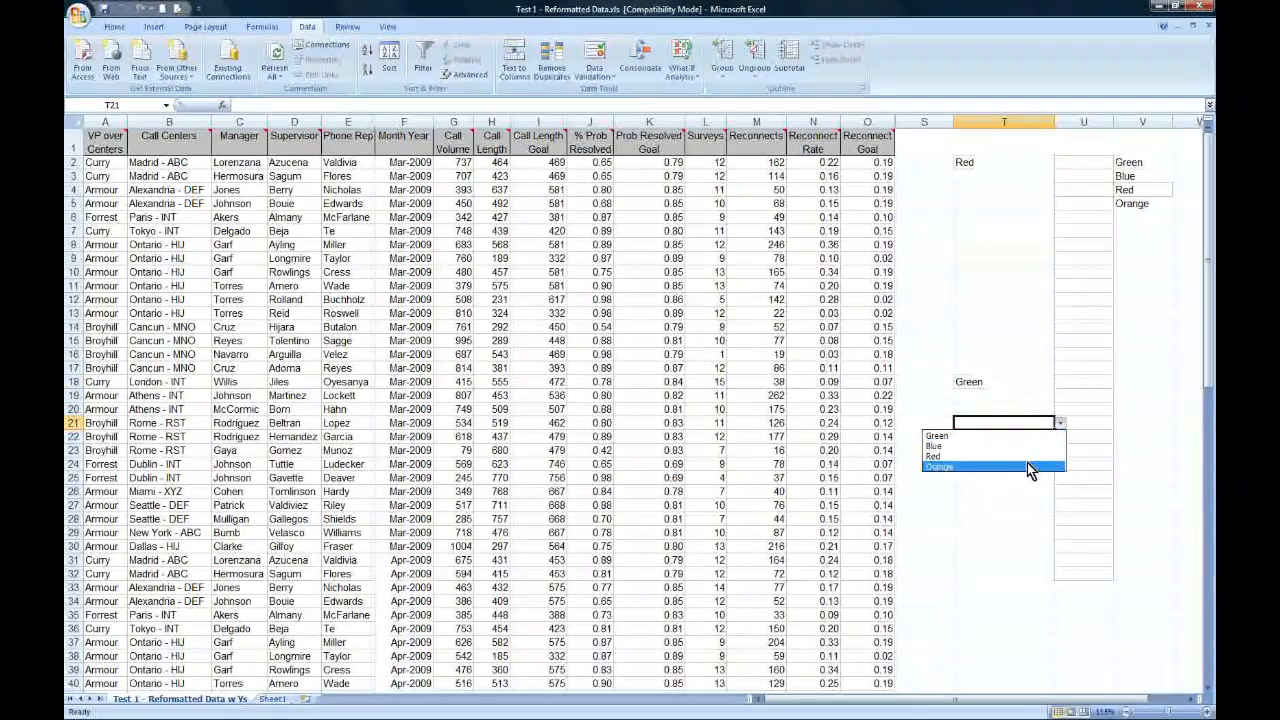
{"action": "left_click", "coordinate": [1027, 467]}
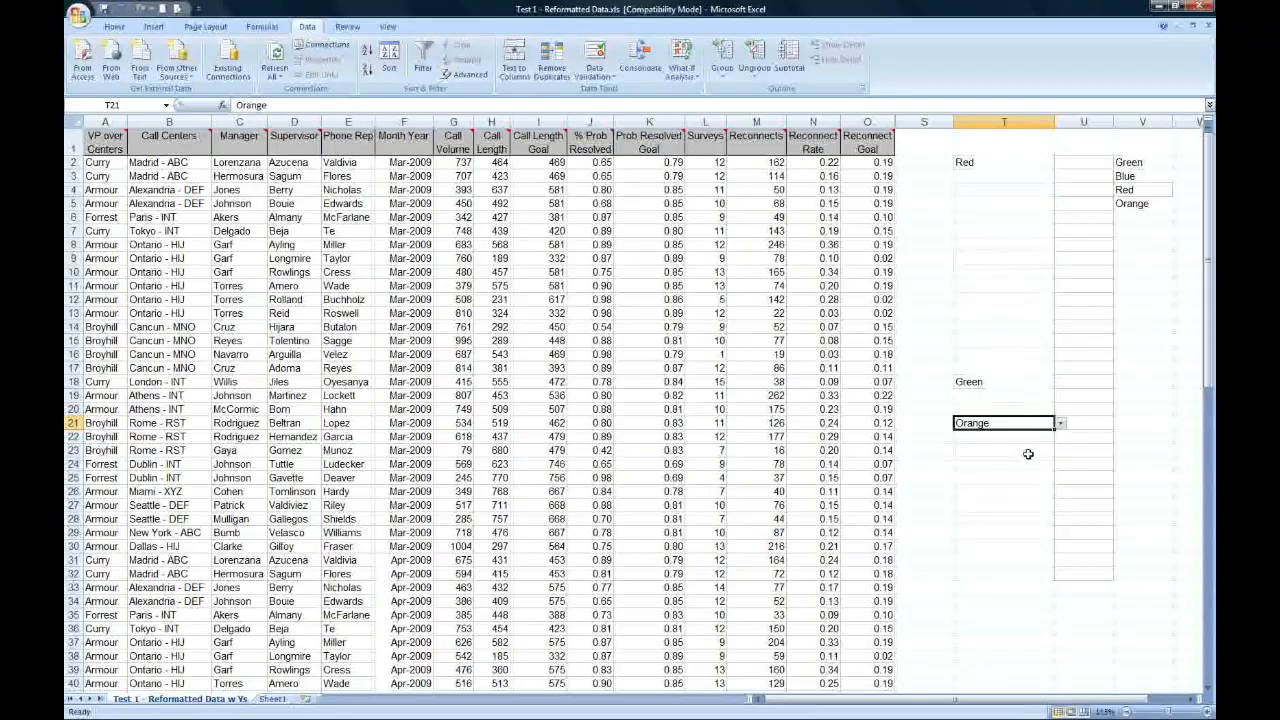
- Switch to the presentation and reveal the Quick Tricks points on "$" static referencing and quickly copying a cell's contents downward
{"action": "key", "text": "alt+Tab"}
{"action": "key", "text": "Right"}
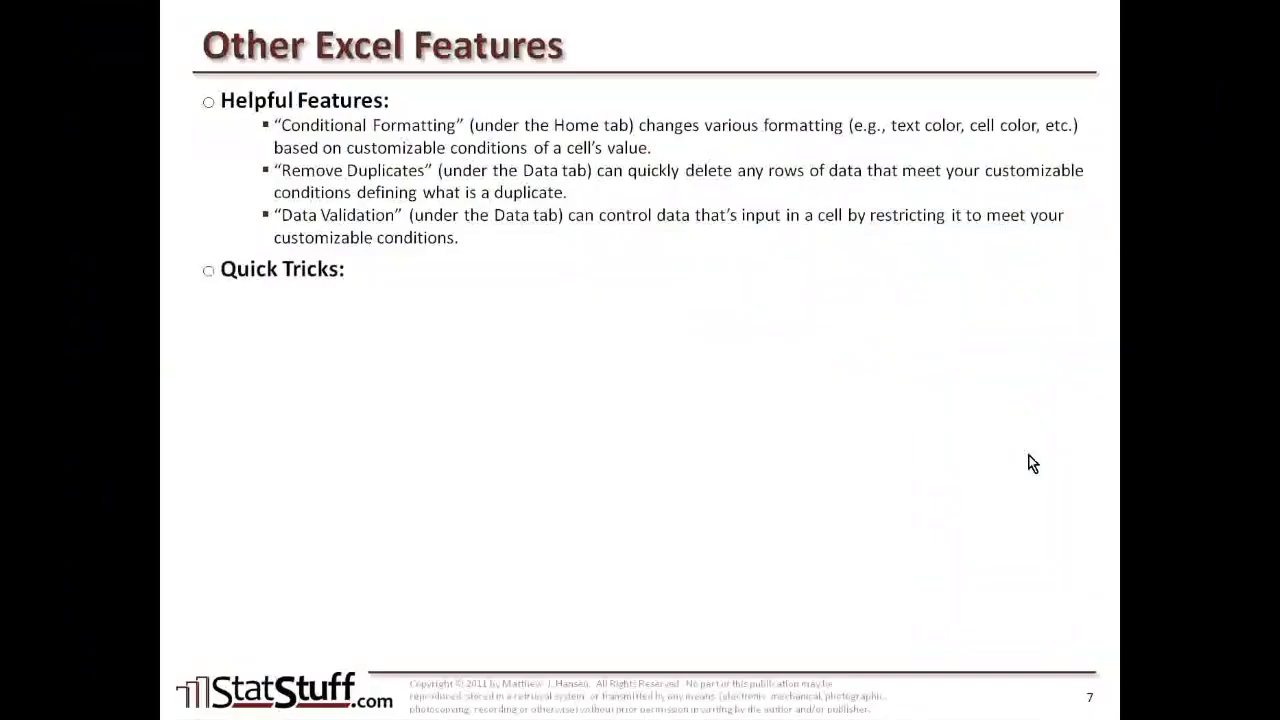
{"action": "key", "text": "Right"}
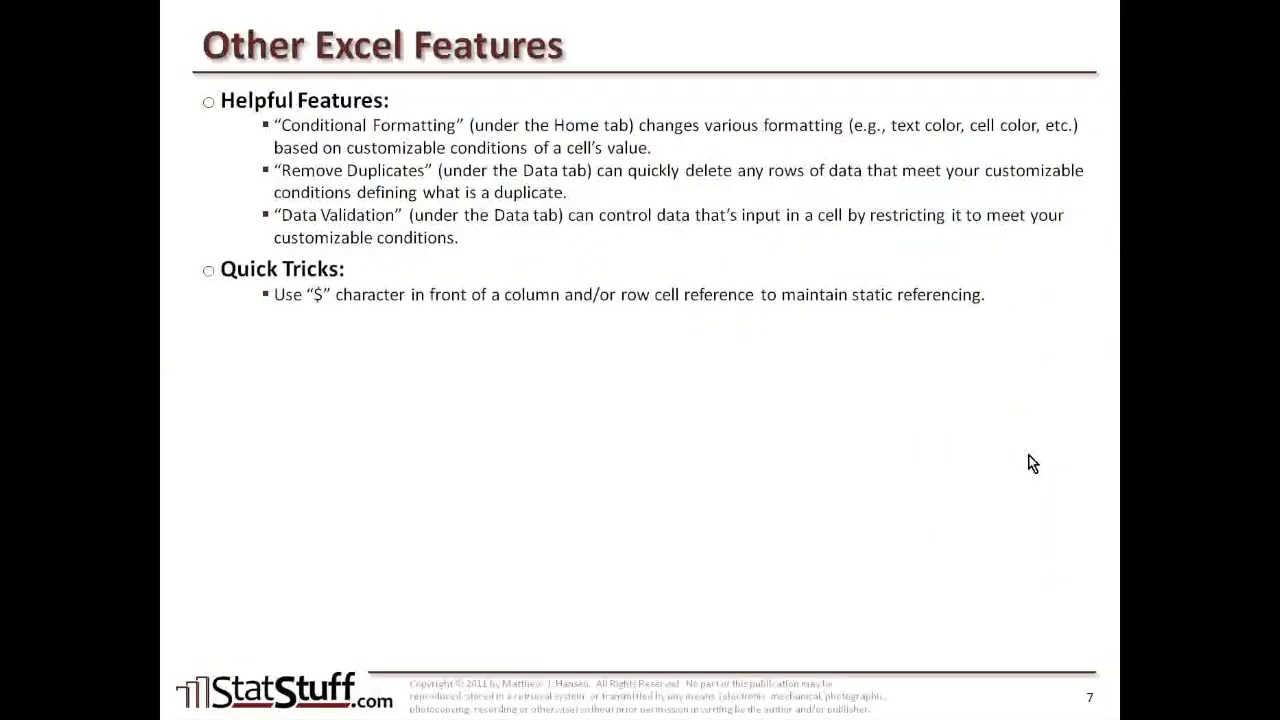
{"action": "left_click", "coordinate": [333, 302]}
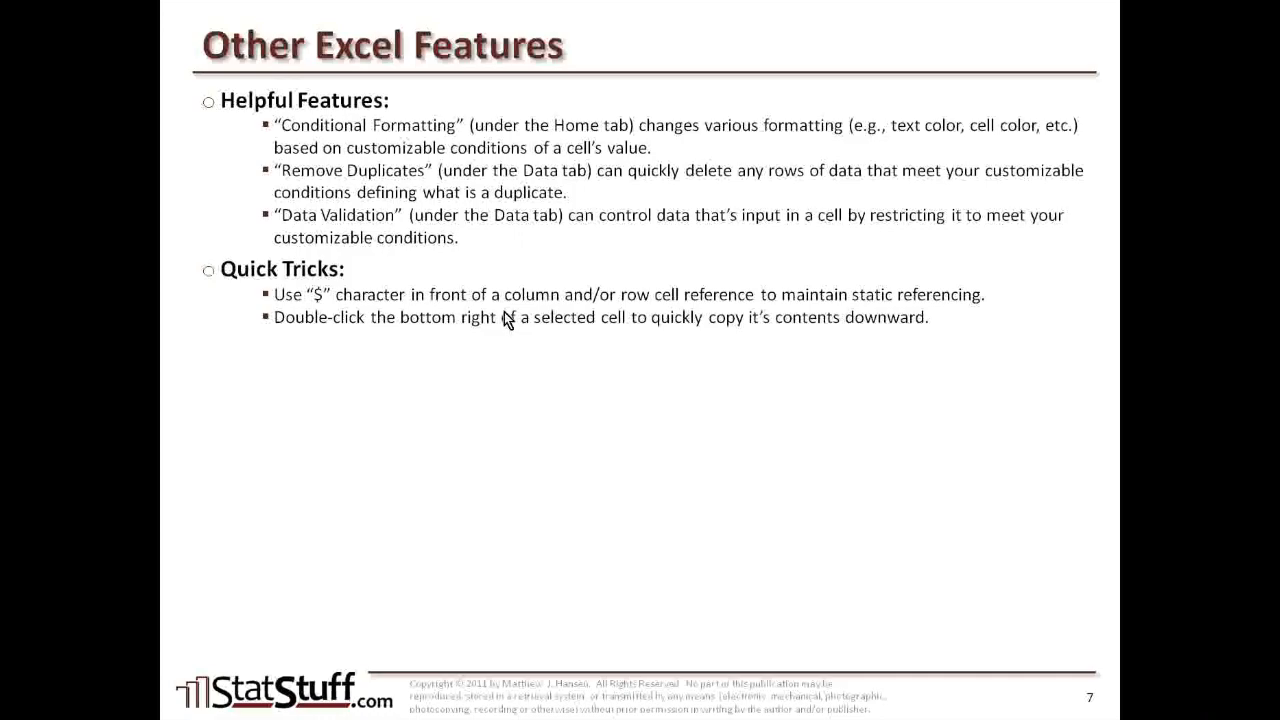
- Return to the Excel workbook and fill Orange from V5 down to V15
{"action": "key", "text": "alt+Tab"}
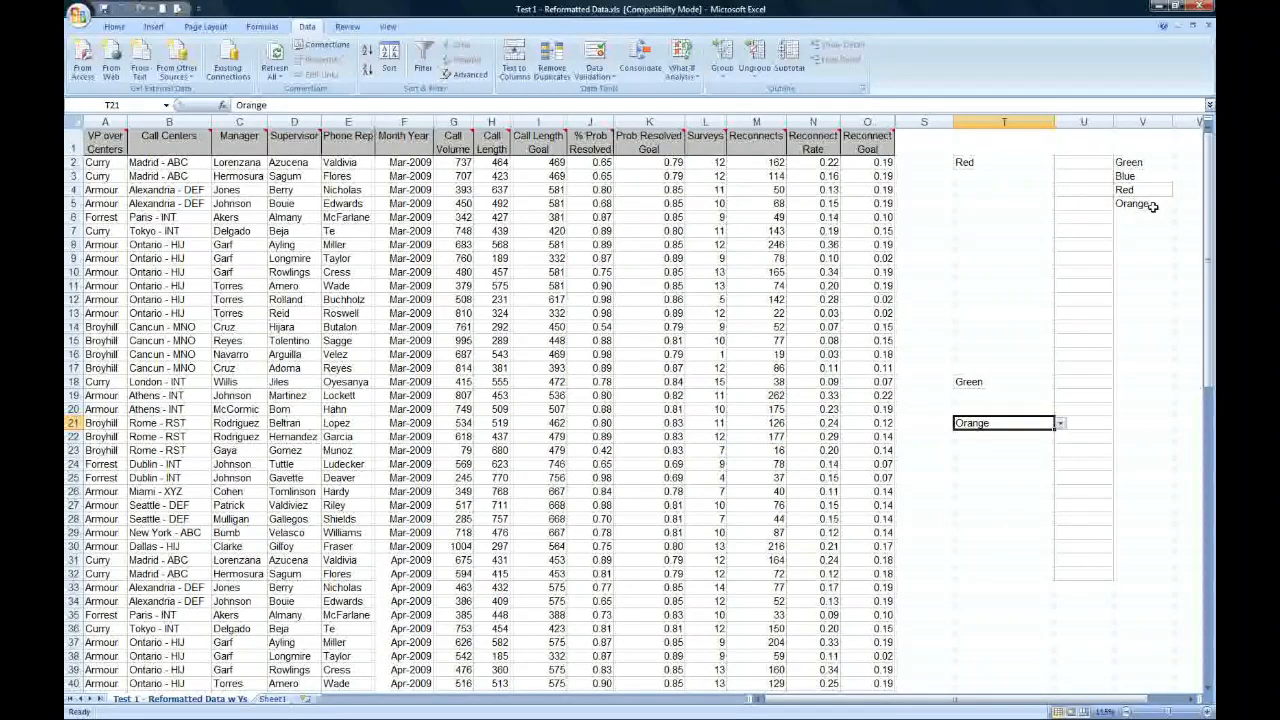
{"action": "left_click", "coordinate": [1140, 204]}
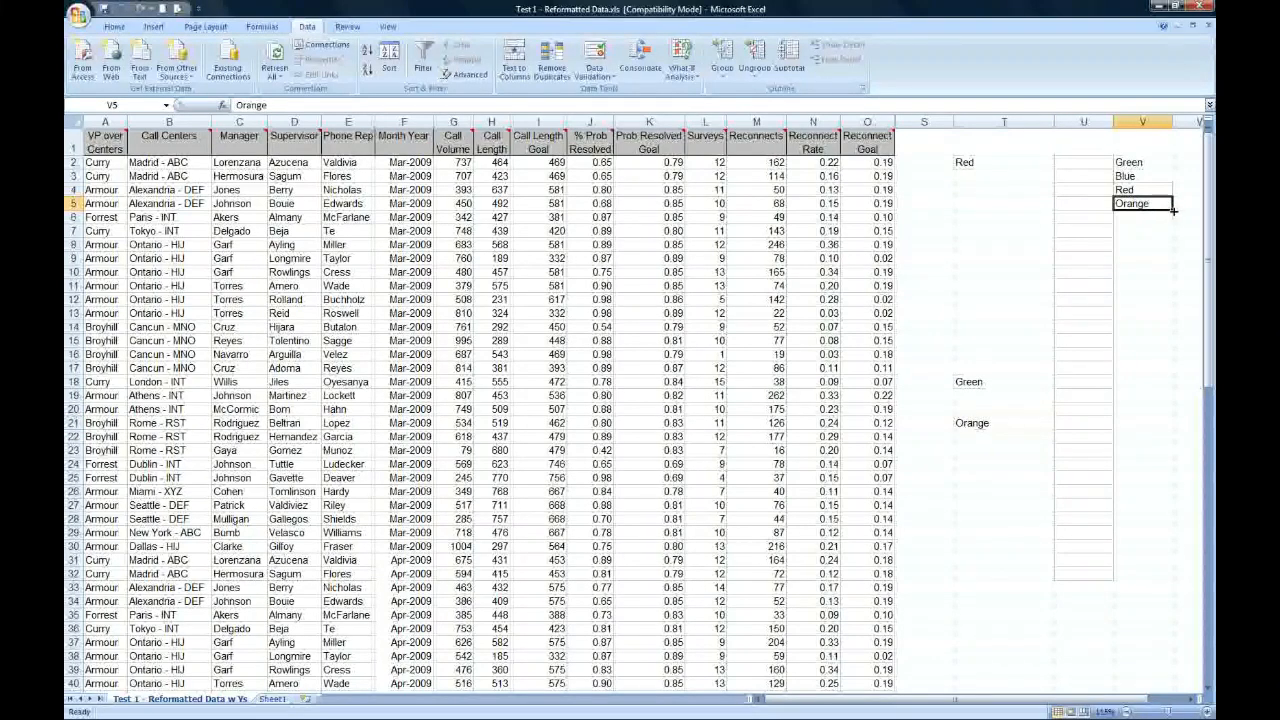
{"action": "left_click_drag", "start_coordinate": [1174, 210], "coordinate": [1176, 346]}
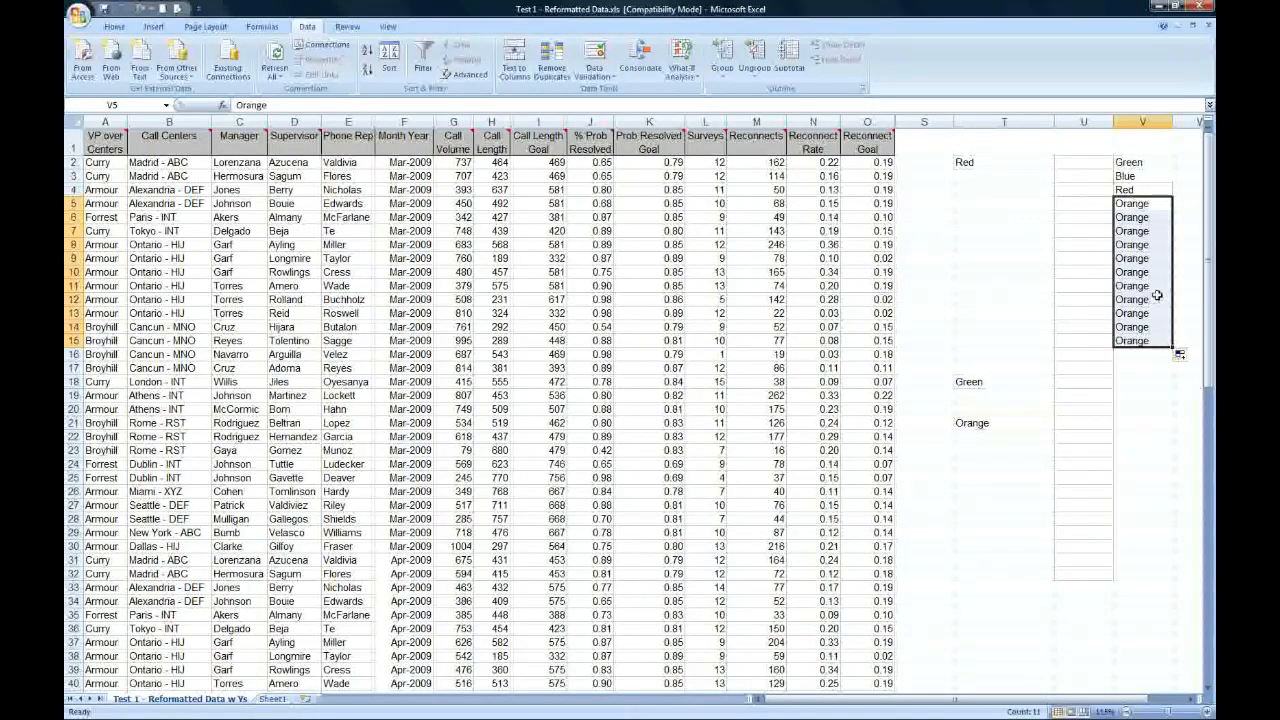
- Switch to the presentation and reveal the quick copy limitation and the tip on selecting an entire set of adjacent cells
{"action": "key", "text": "alt+Tab"}
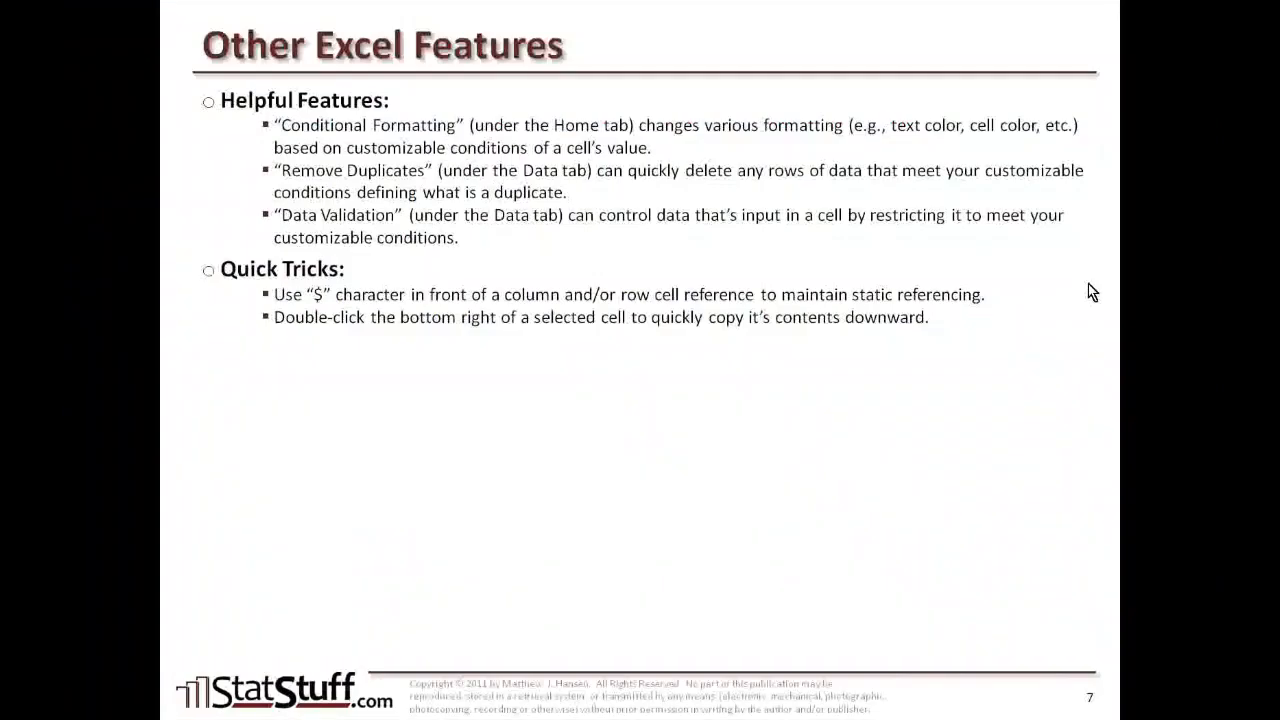
{"action": "left_click", "coordinate": [1088, 283]}
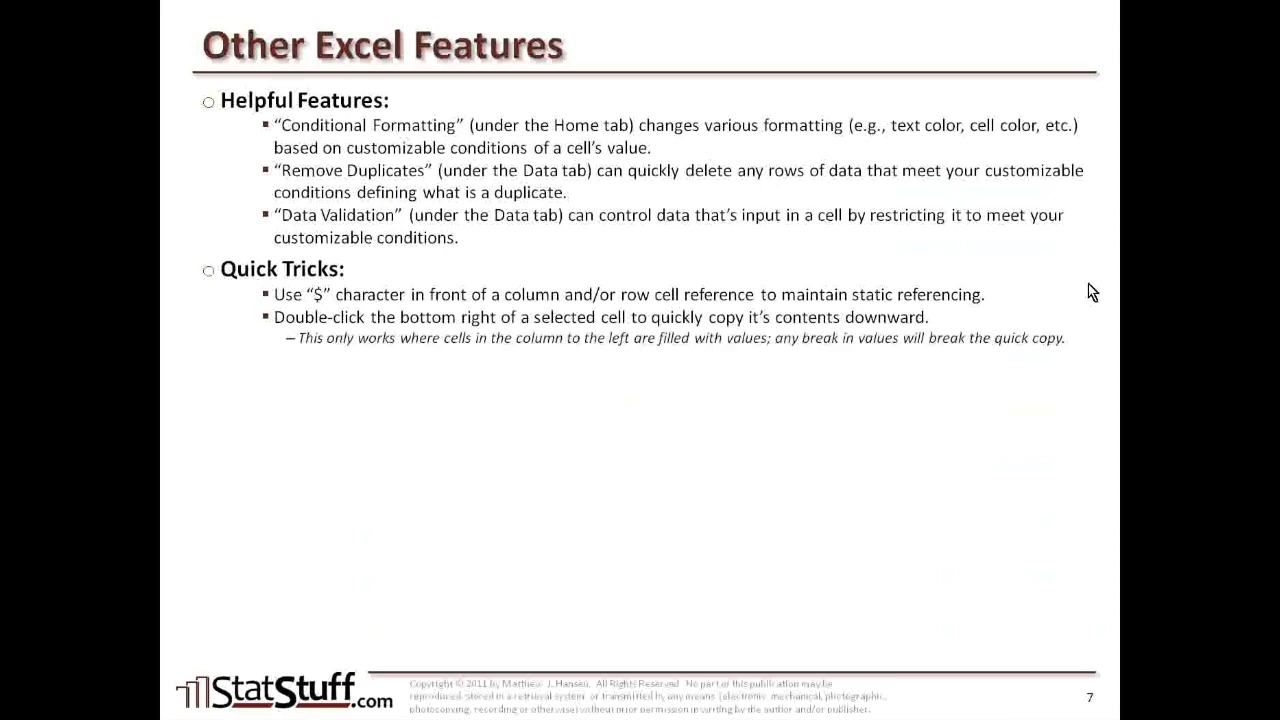
{"action": "left_click", "coordinate": [1089, 284]}
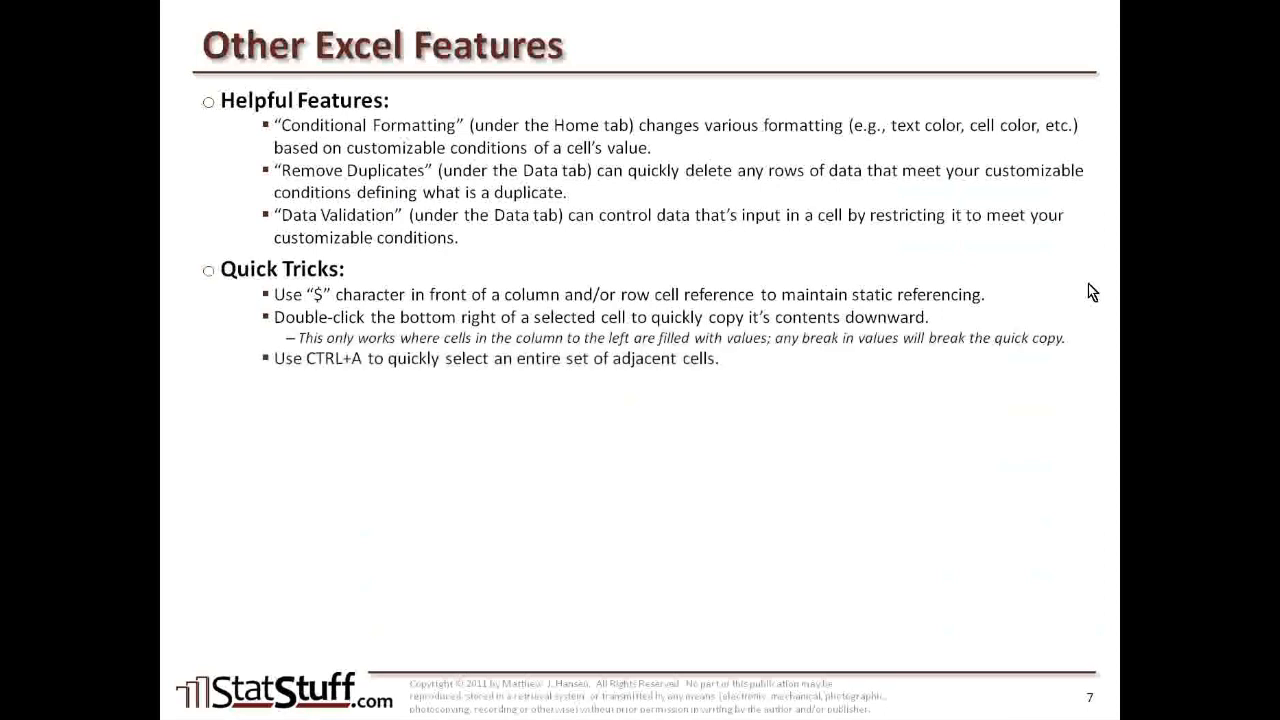
- Return to the Excel workbook, select the whole adjacent color list in column V, select everything from empty cell S9, and reselect only S9
{"action": "key", "text": "alt+Tab"}
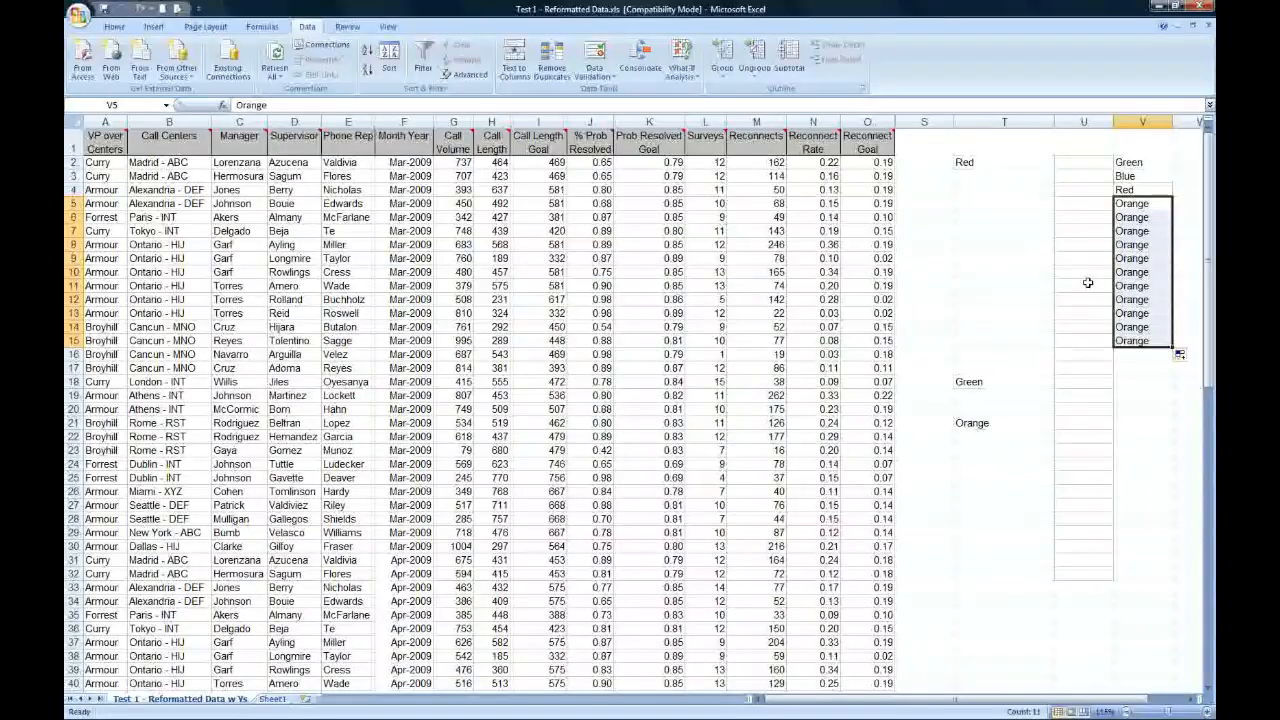
{"action": "key", "text": "ctrl+a"}
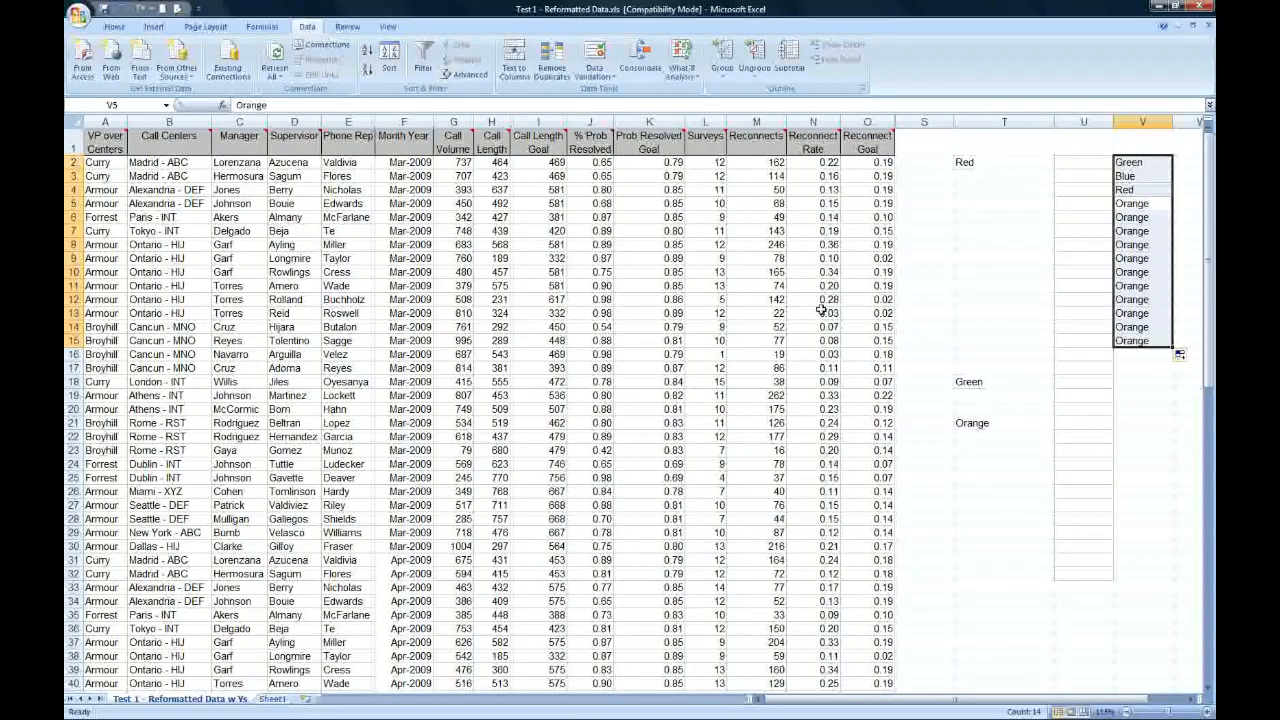
{"action": "left_click", "coordinate": [926, 259]}
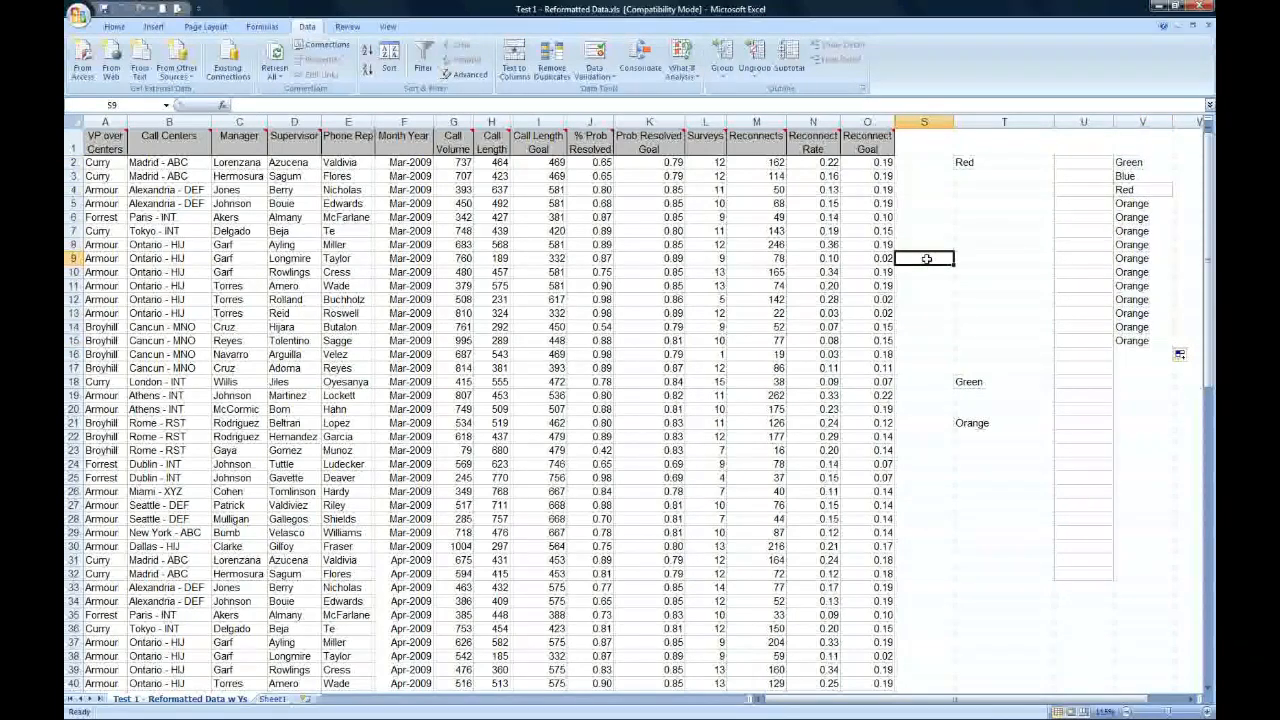
{"action": "key", "text": "ctrl+a"}
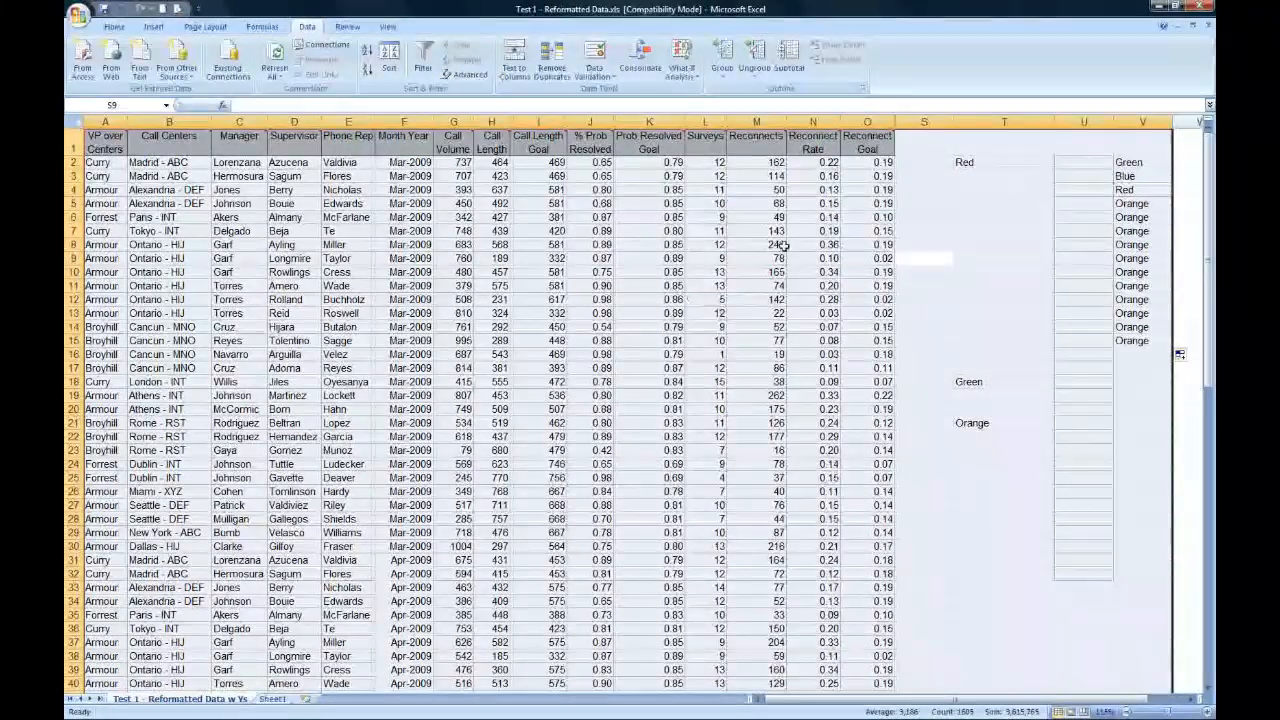
{"action": "left_click", "coordinate": [923, 261]}
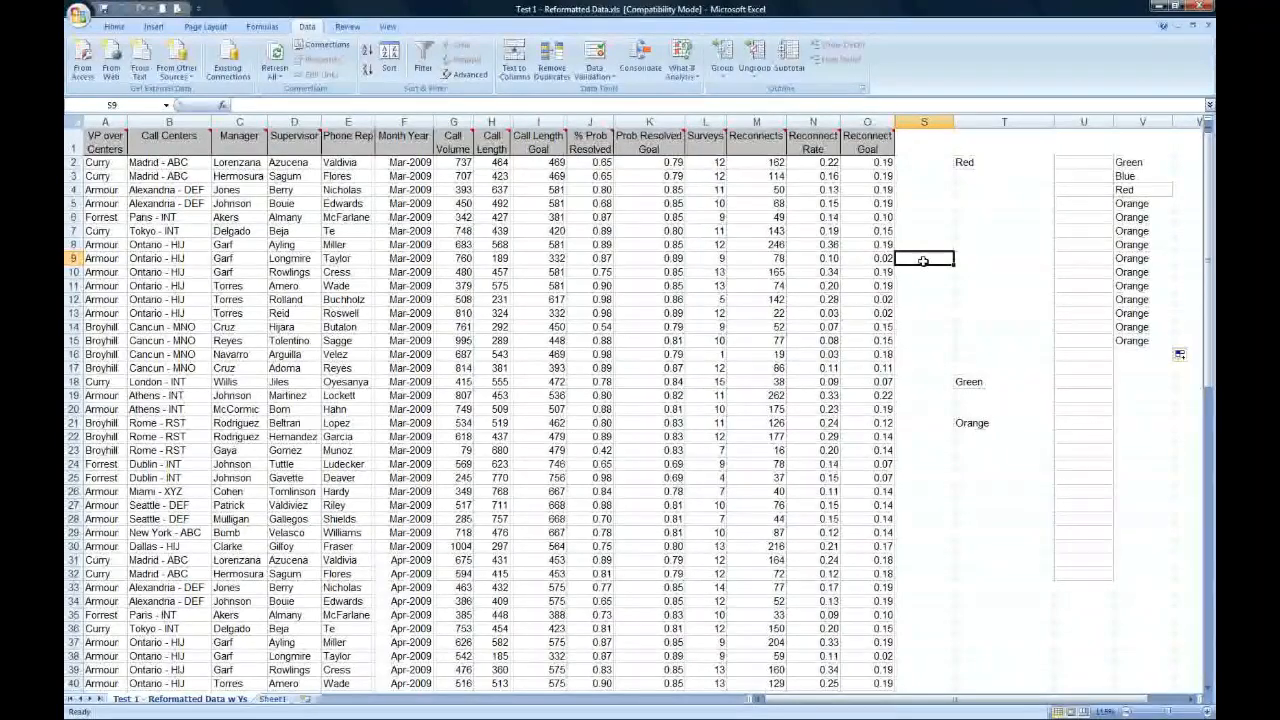
- Switch to the presentation and reveal the Quick Tricks point on jumping to the last cell containing values
{"action": "key", "text": "alt+Tab"}
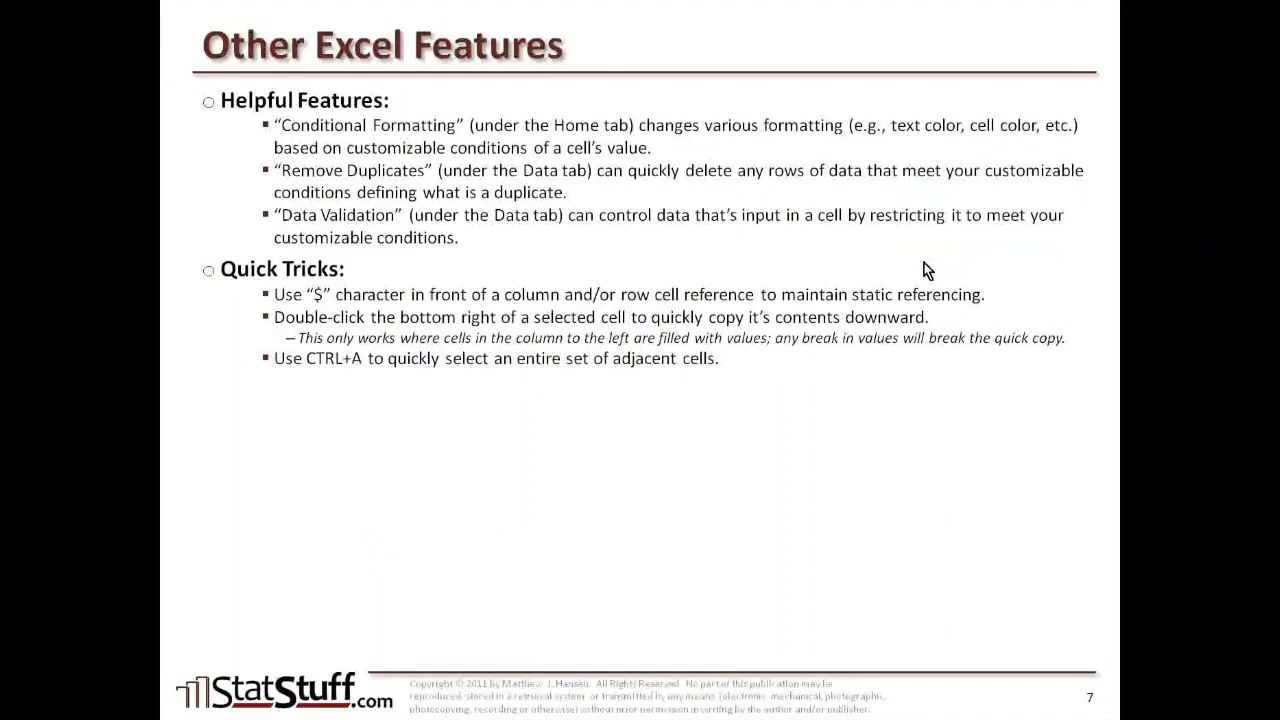
{"action": "left_click", "coordinate": [923, 262]}
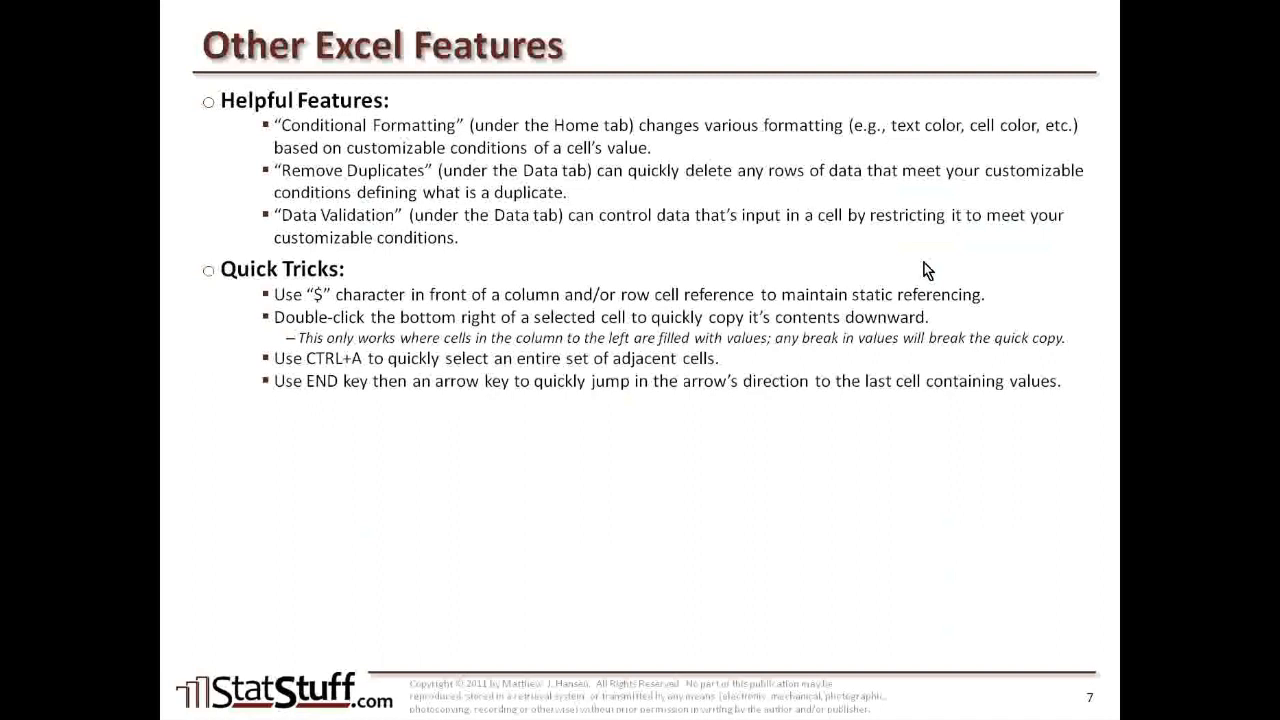
- Return to the Excel workbook and, starting from A1, jump to W88, across to A88 and back to A1
{"action": "key", "text": "alt+Tab"}
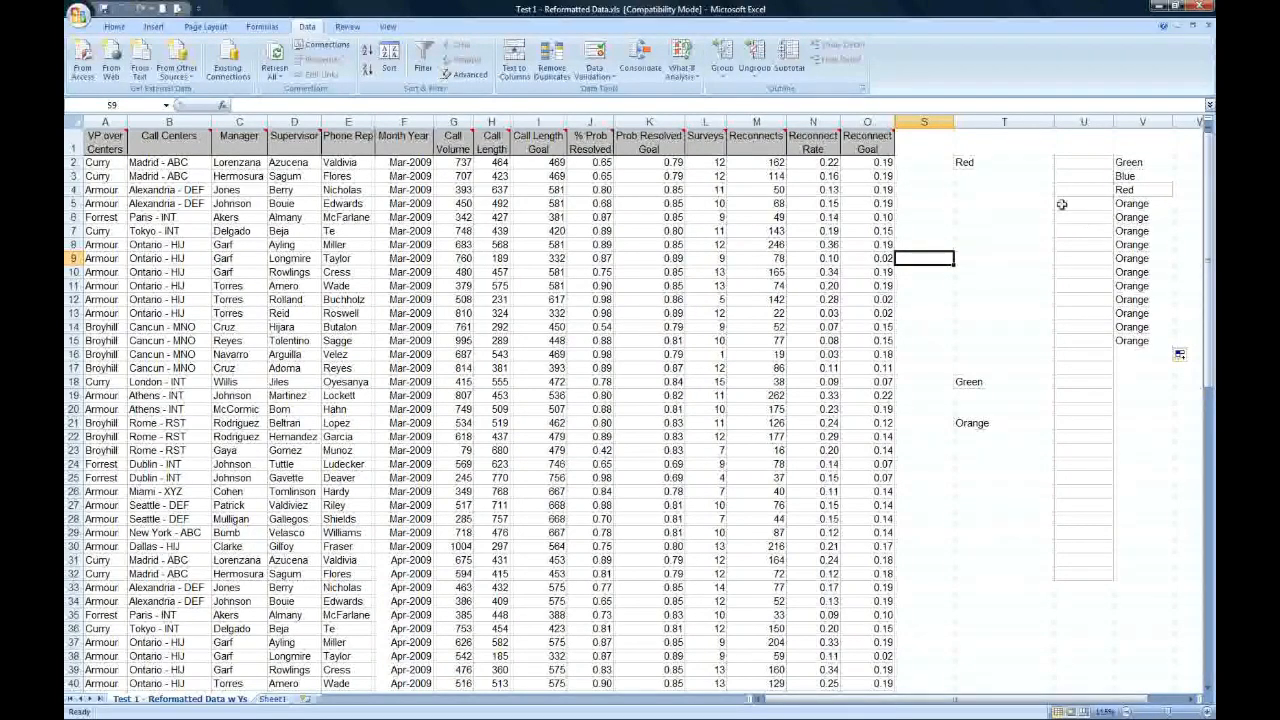
{"action": "scroll", "coordinate": [915, 324], "scroll_direction": "down", "scroll_amount": 5}
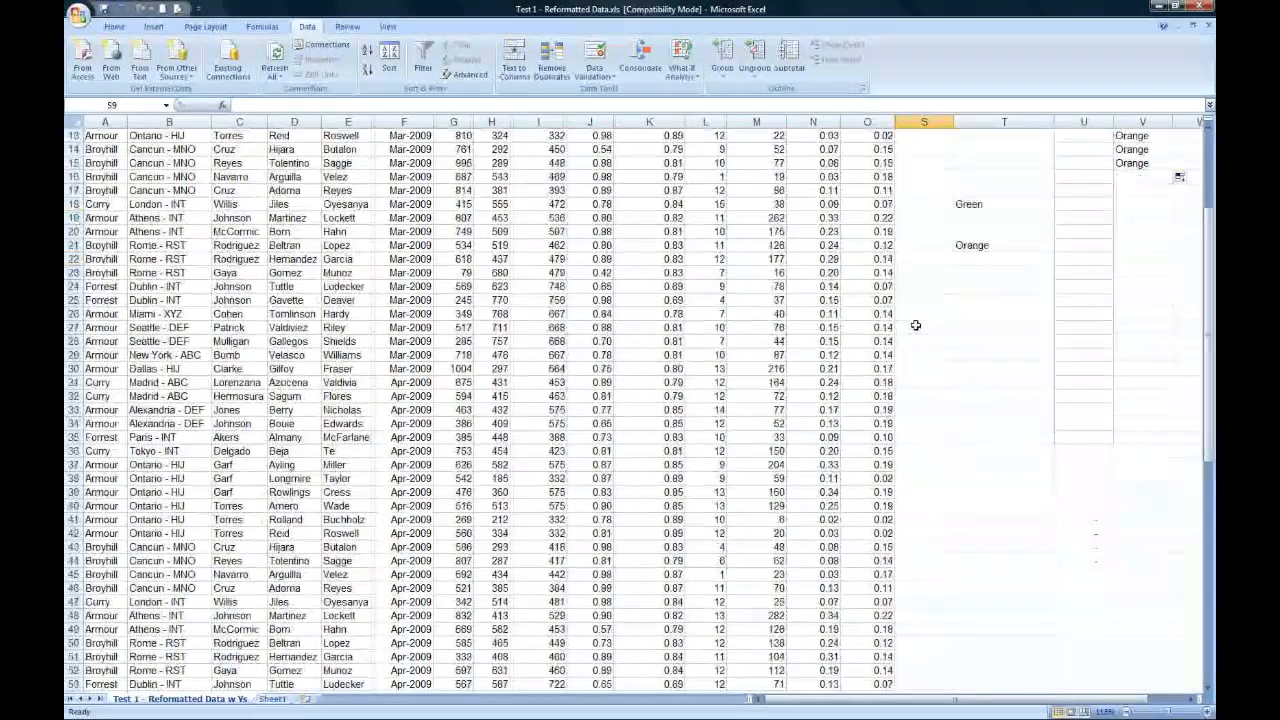
{"action": "scroll", "coordinate": [915, 324], "scroll_direction": "up", "scroll_amount": 5}
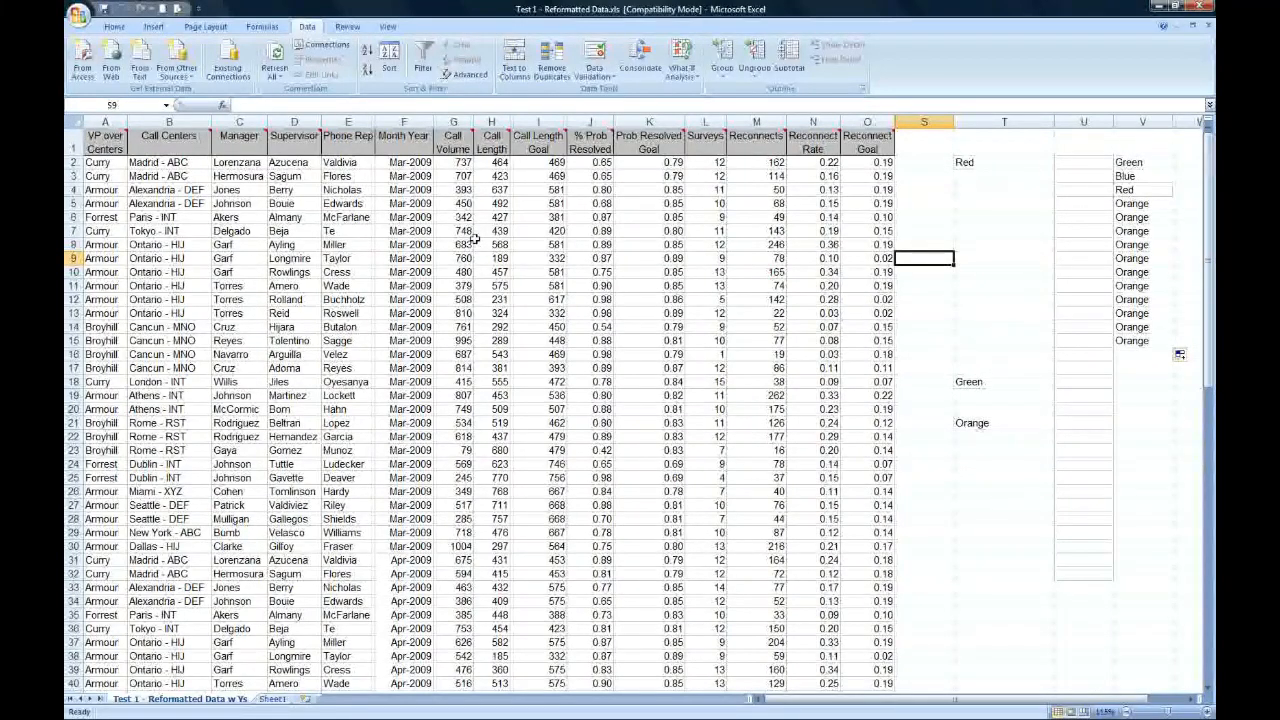
{"action": "left_click", "coordinate": [117, 148]}
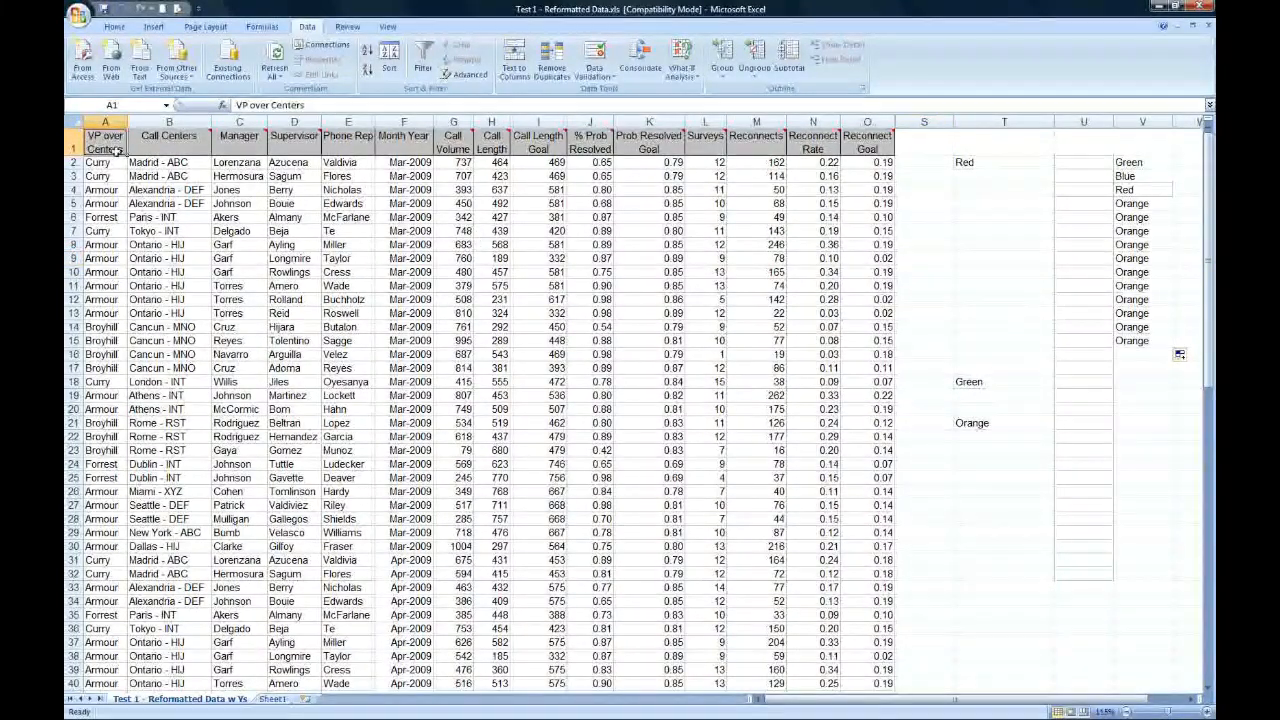
{"action": "mouse_move", "coordinate": [117, 150]}
{"action": "key", "text": "ctrl+End"}
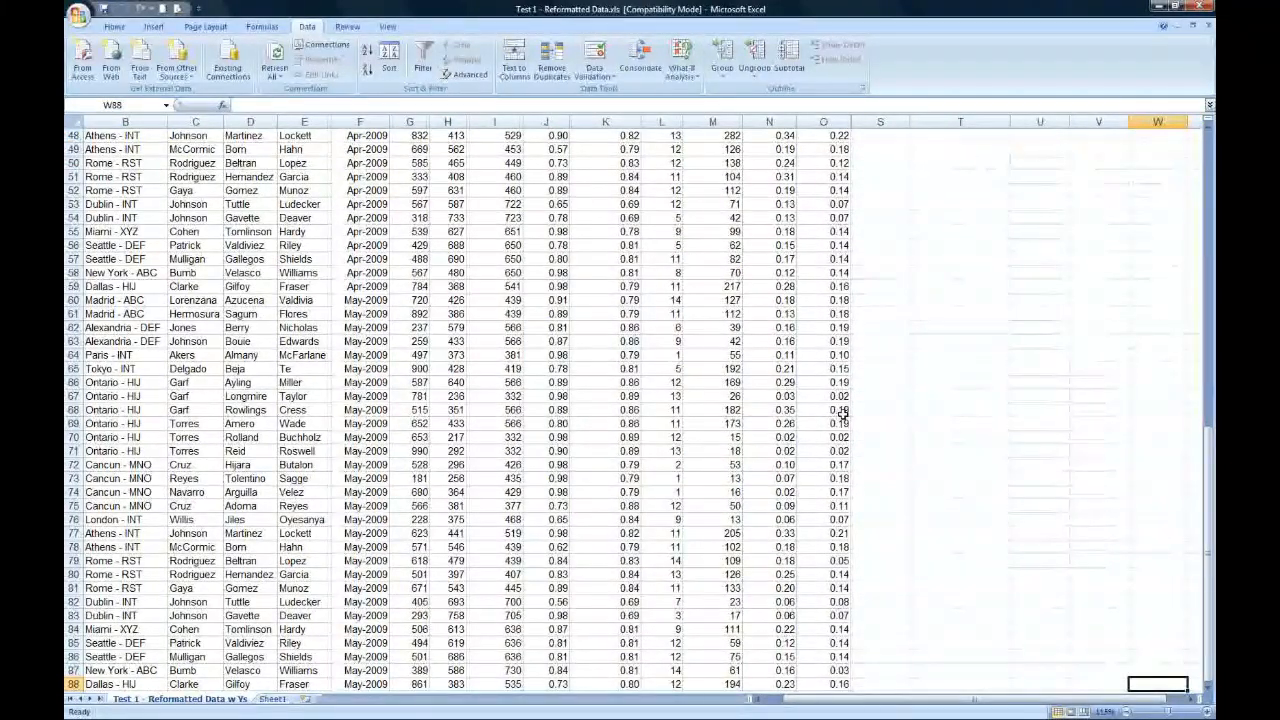
{"action": "key", "text": "Home"}
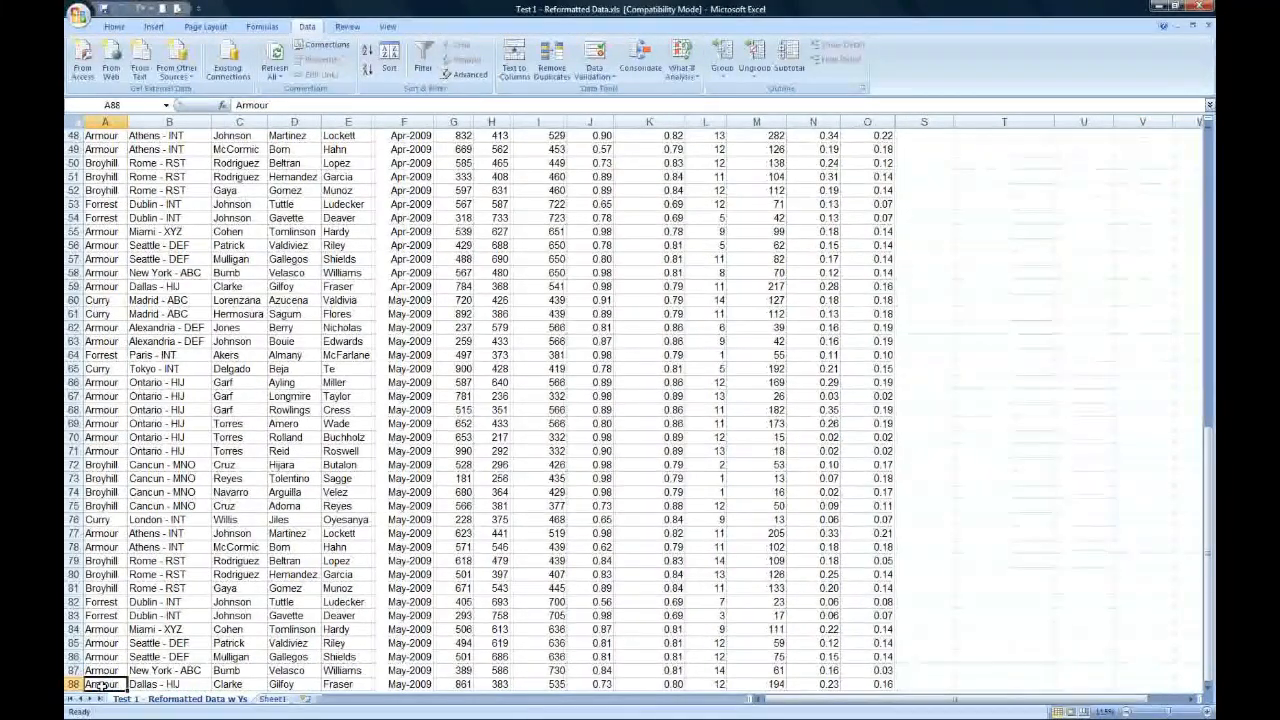
{"action": "key", "text": "ctrl+Home"}
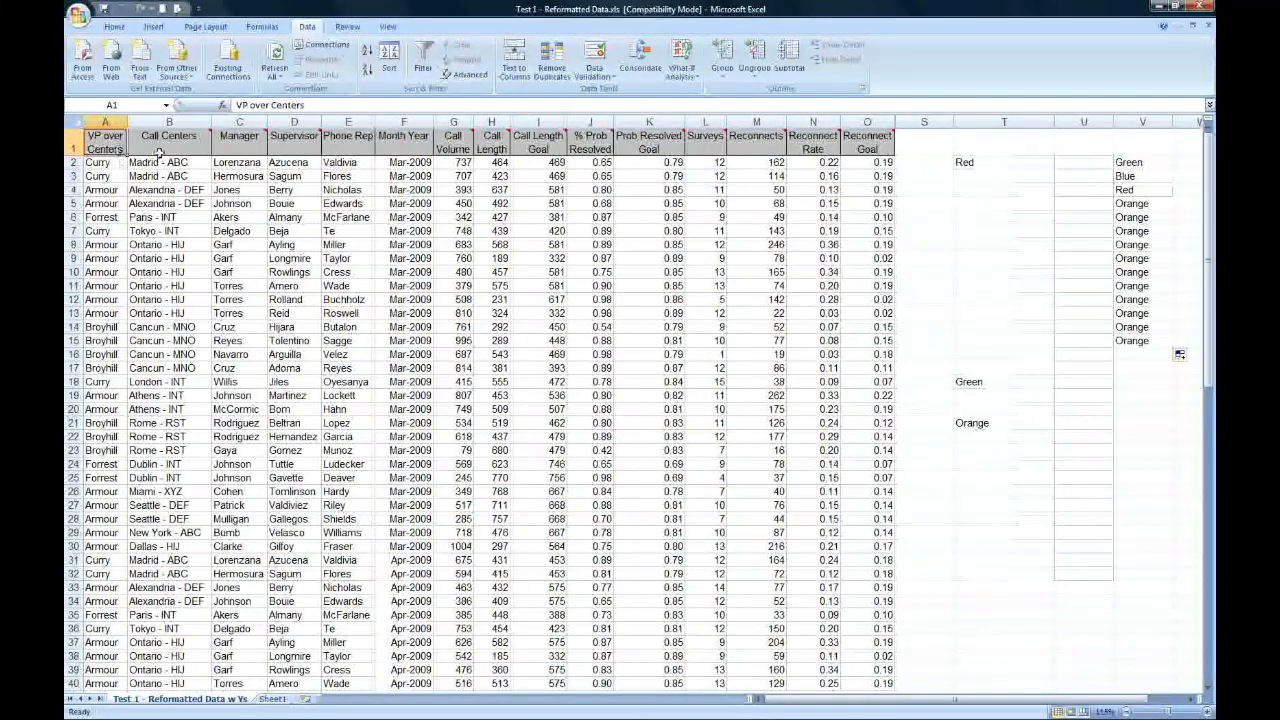
- Jump from the Month Year header in F1 down to F88, across to A88, up to A1 and rightward along row 1
{"action": "left_click", "coordinate": [413, 145]}
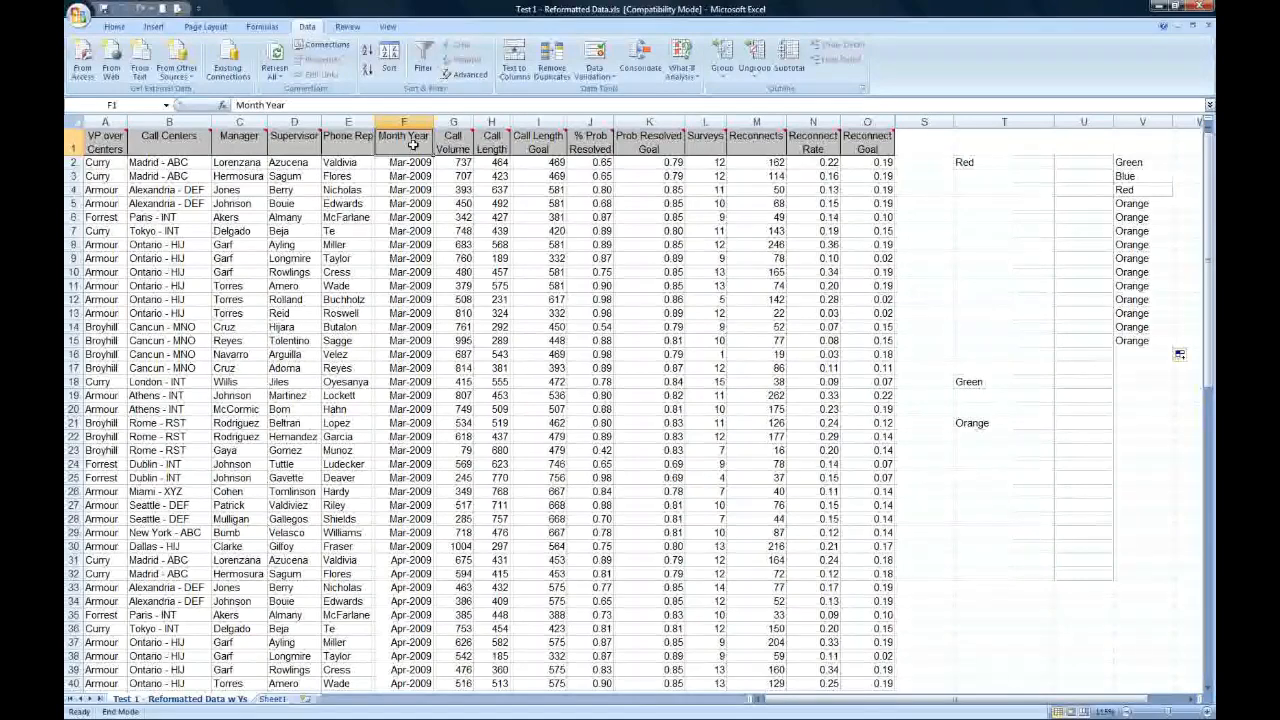
{"action": "key", "text": "ctrl+Down"}
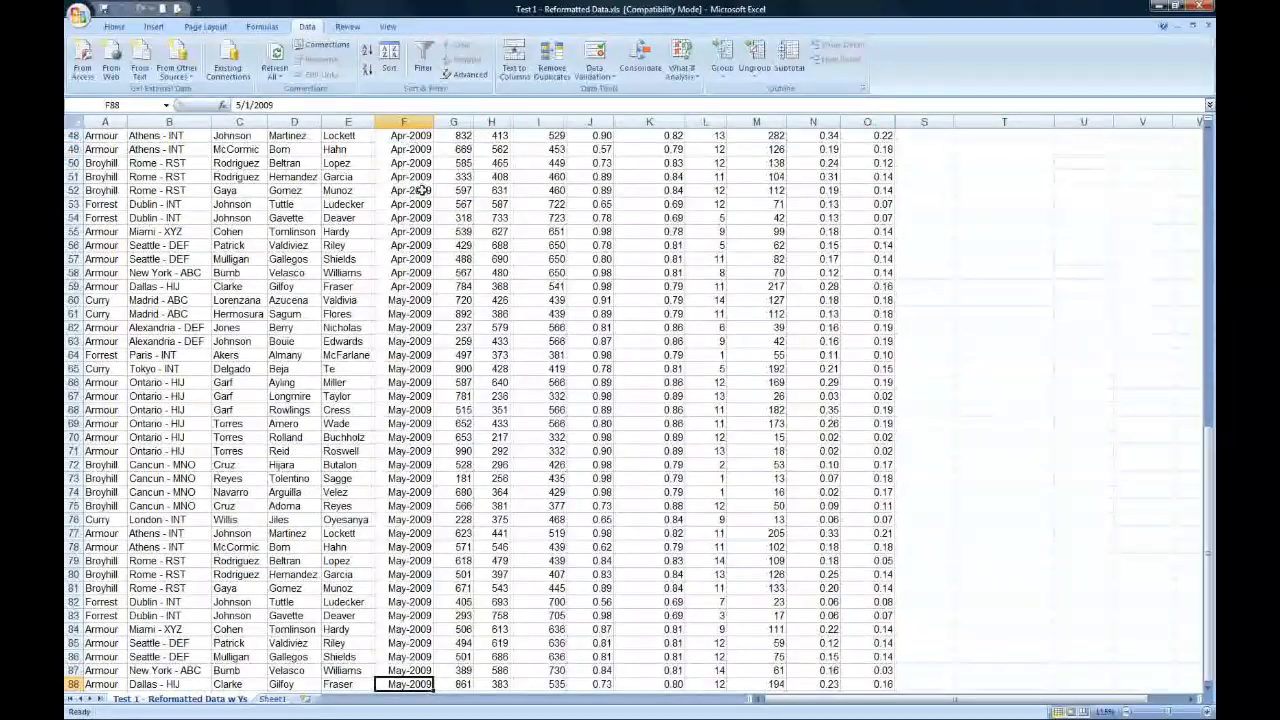
{"action": "key", "text": "ctrl+Left"}
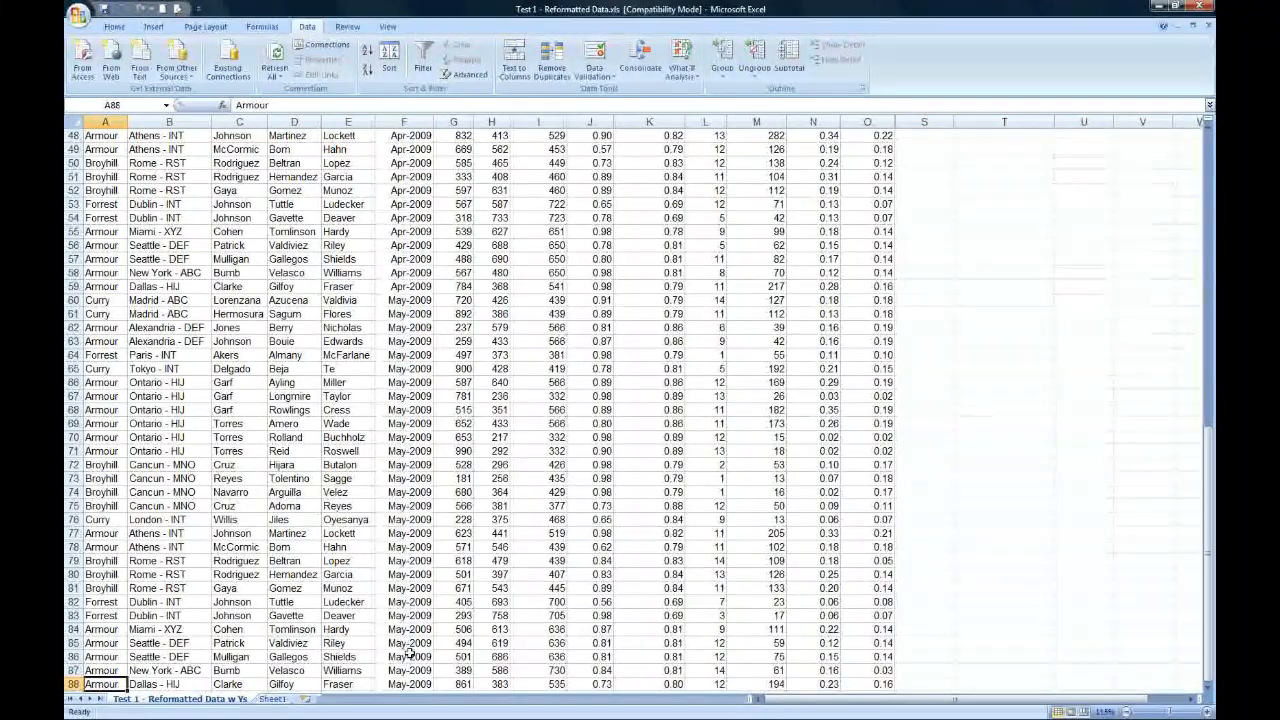
{"action": "key", "text": "Up"}
{"action": "key", "text": "ctrl+Up"}
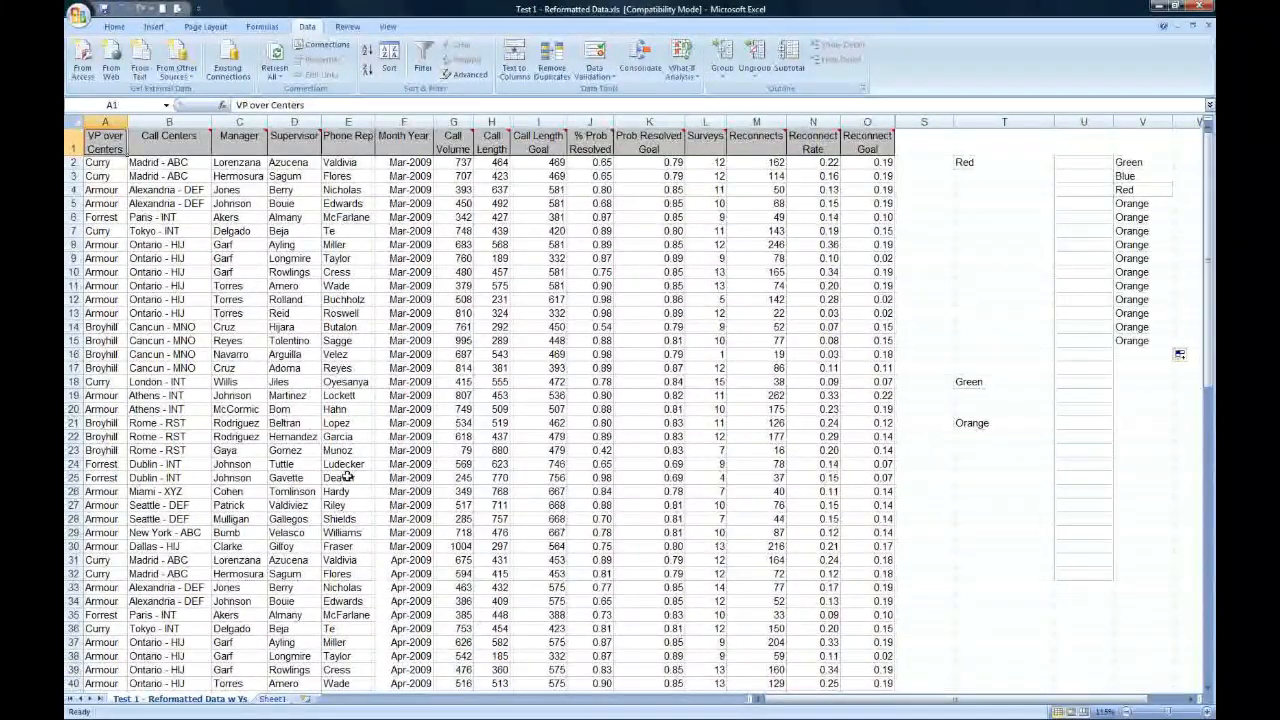
{"action": "key", "text": "ctrl+Right"}
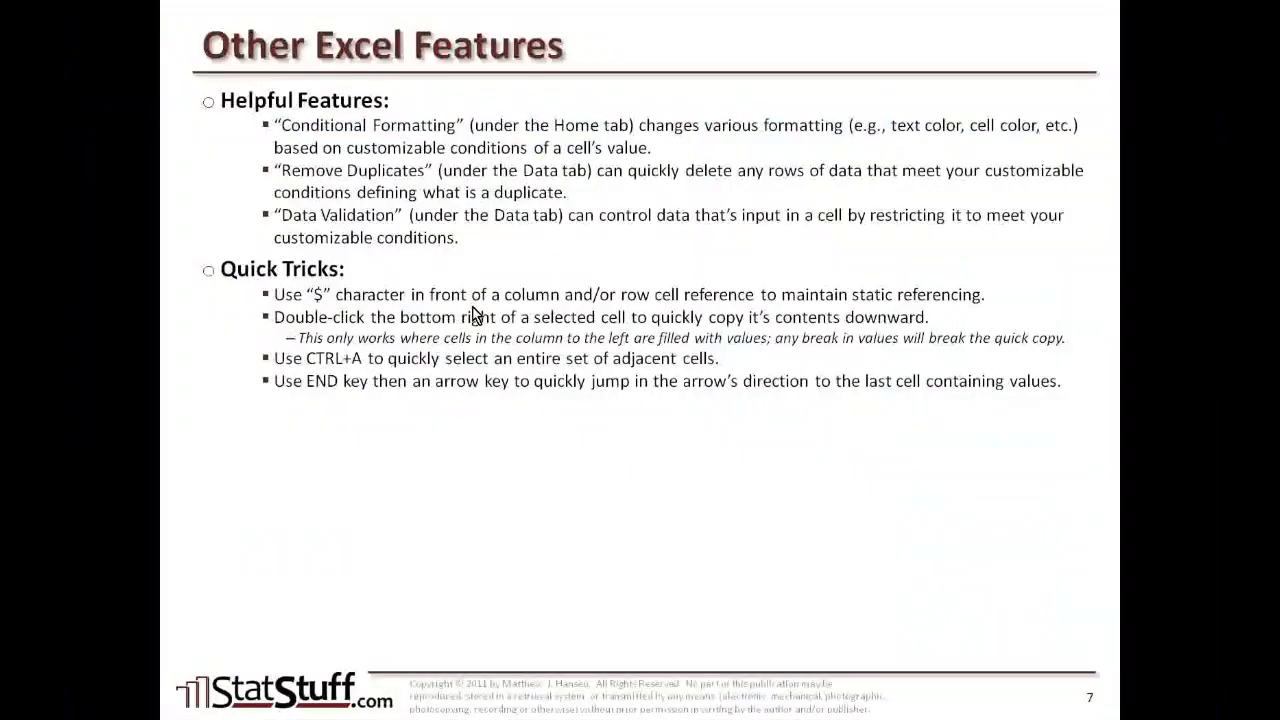
- Switch to the presentation, reveal the Quick Tricks point on Paste Special with Transpose, and return to the Excel workbook
{"action": "left_click", "coordinate": [473, 307]}
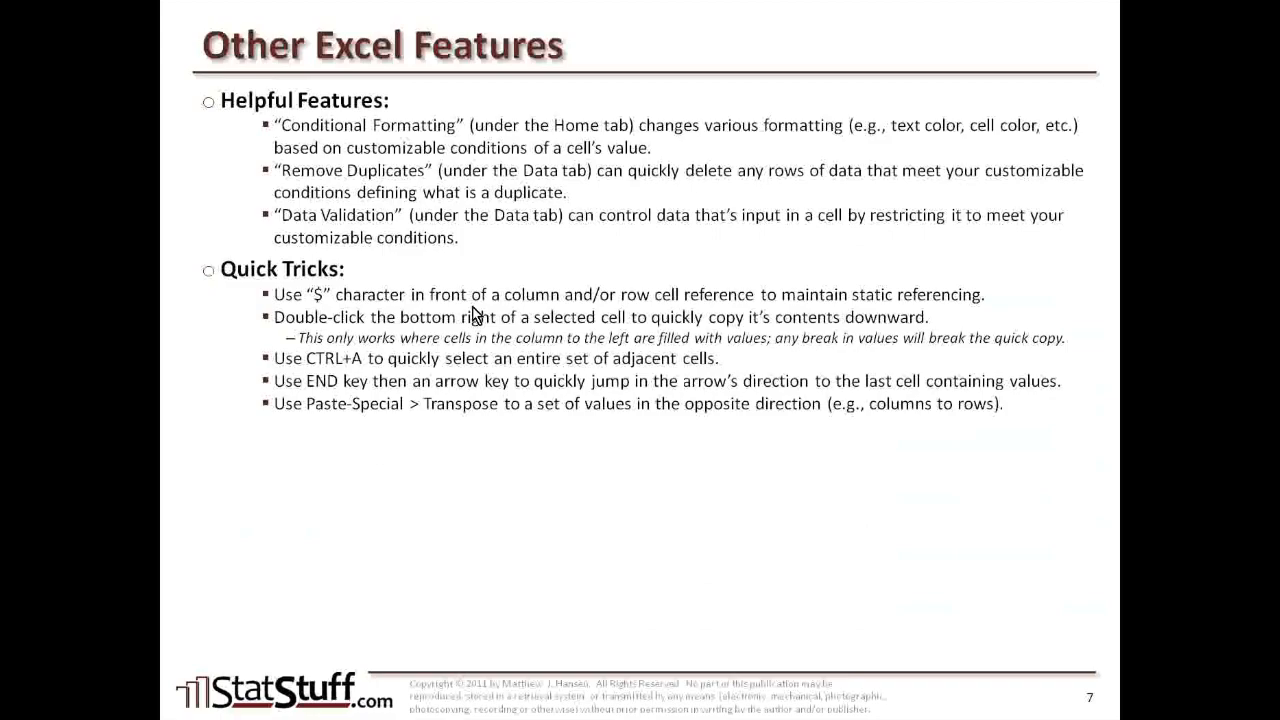
{"action": "key", "text": "alt+Tab"}
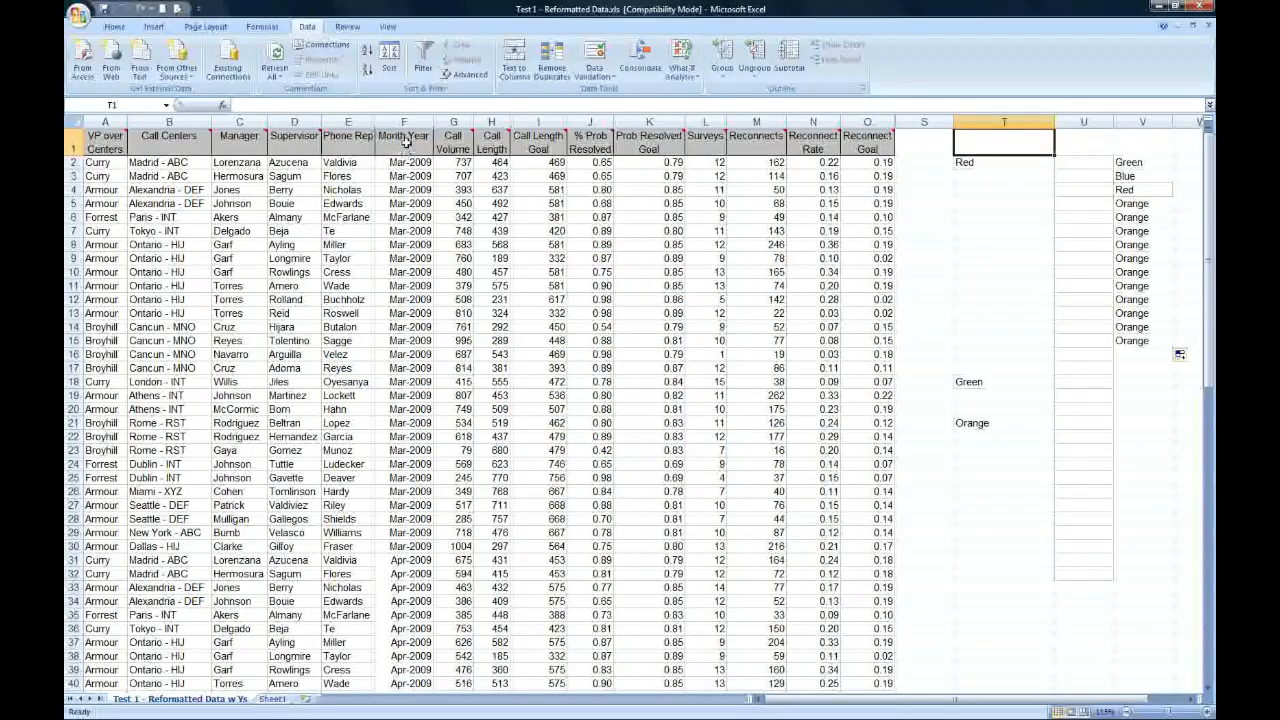
{"action": "left_click_drag", "start_coordinate": [106, 145], "coordinate": [240, 208]}
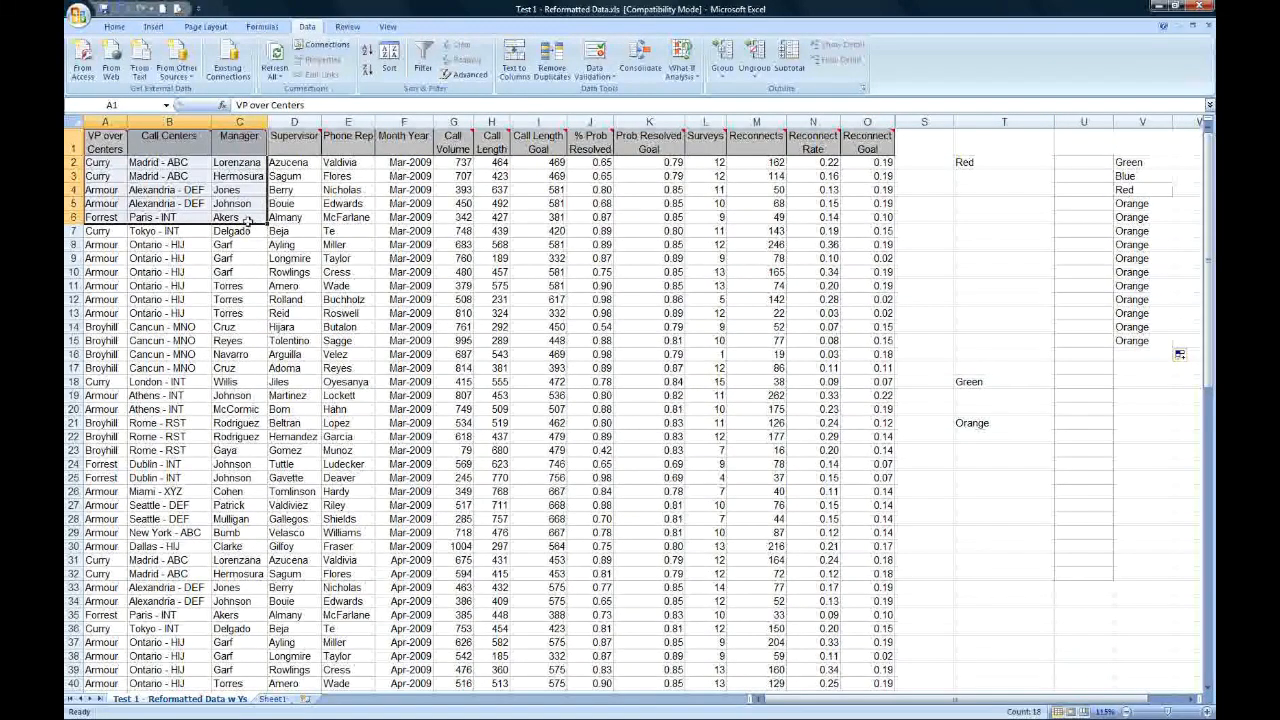
{"action": "key", "text": "ctrl+c"}
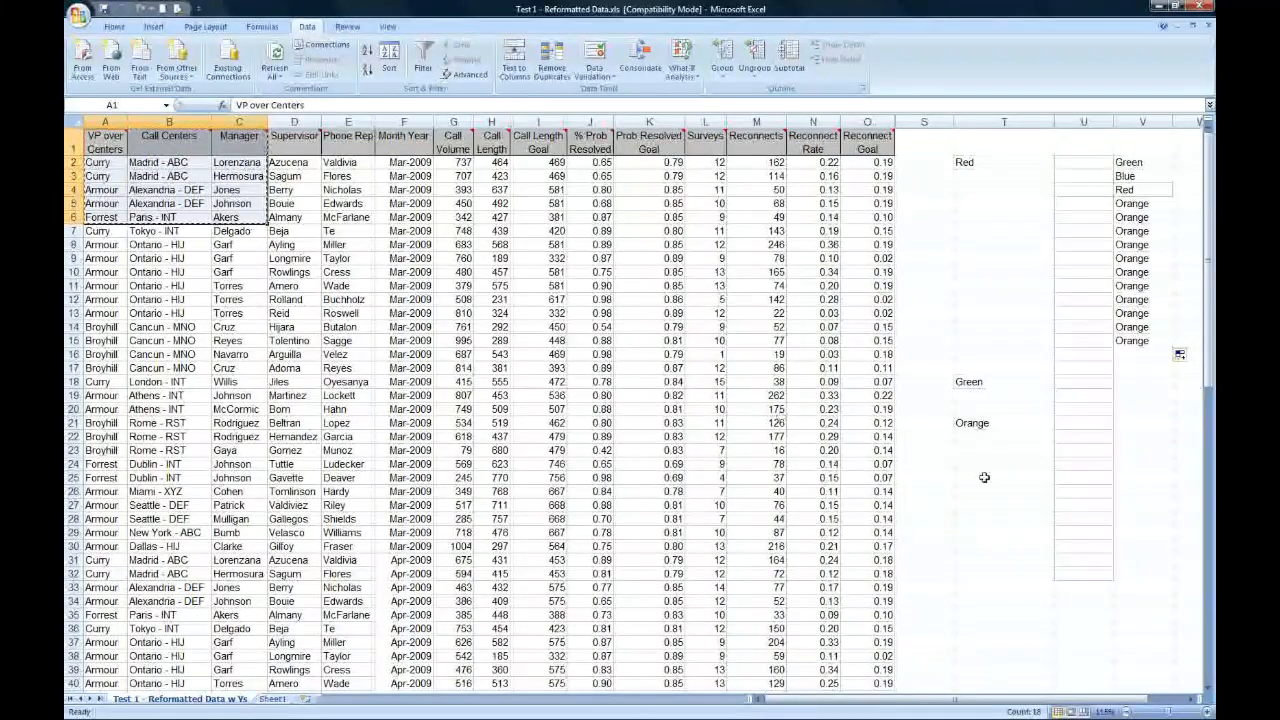
{"action": "left_click", "coordinate": [1018, 478]}
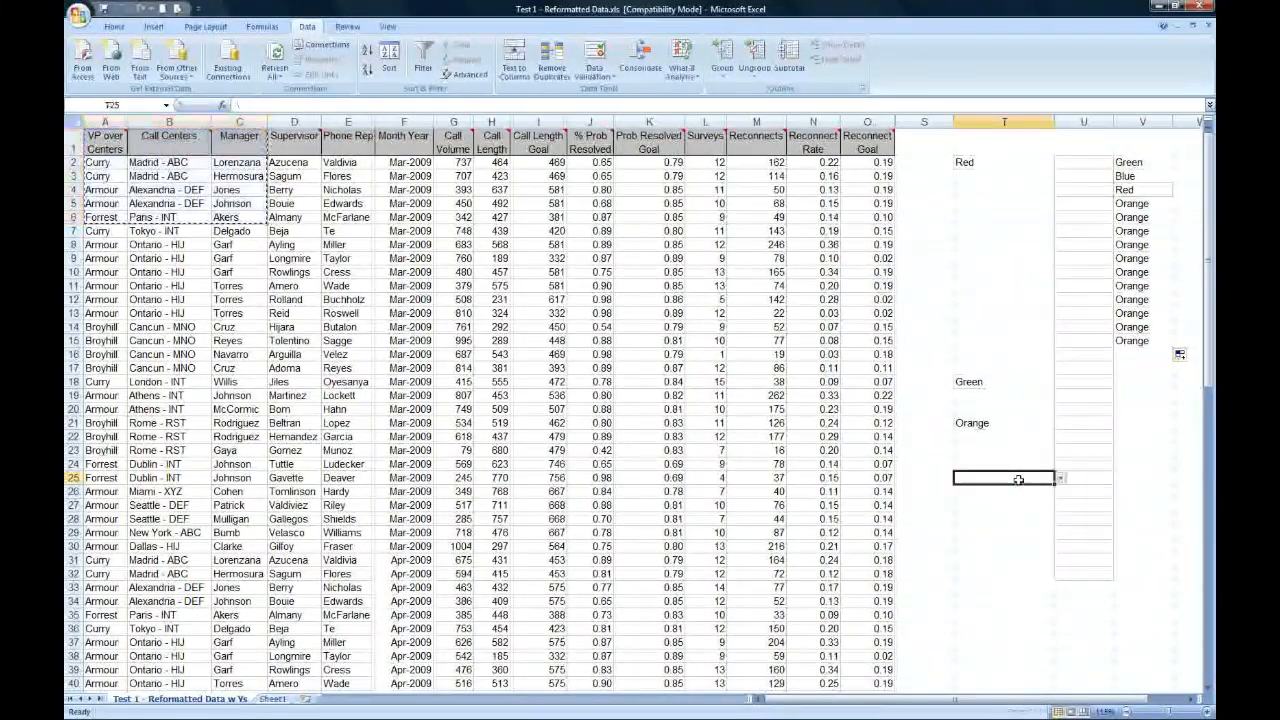
{"action": "left_click", "coordinate": [1130, 478]}
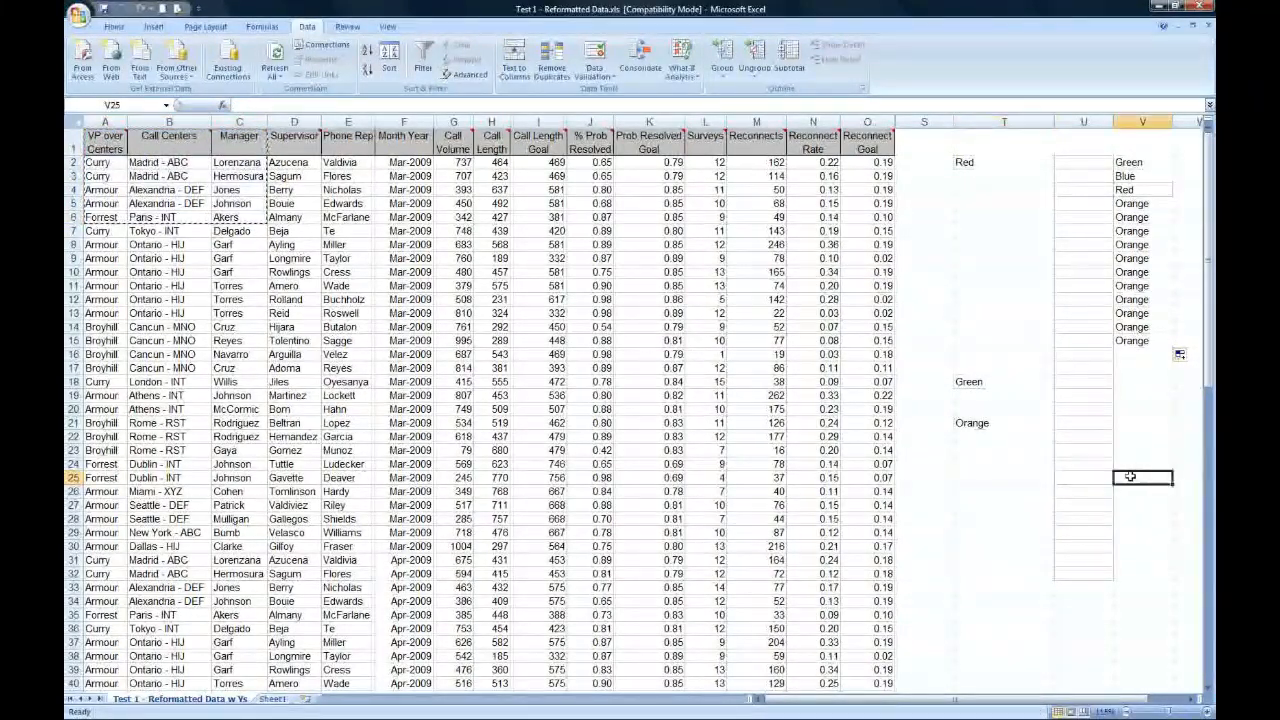
- Delete columns T through V with the old color entries
{"action": "left_click", "coordinate": [1193, 705]}
{"action": "left_click", "coordinate": [958, 121]}
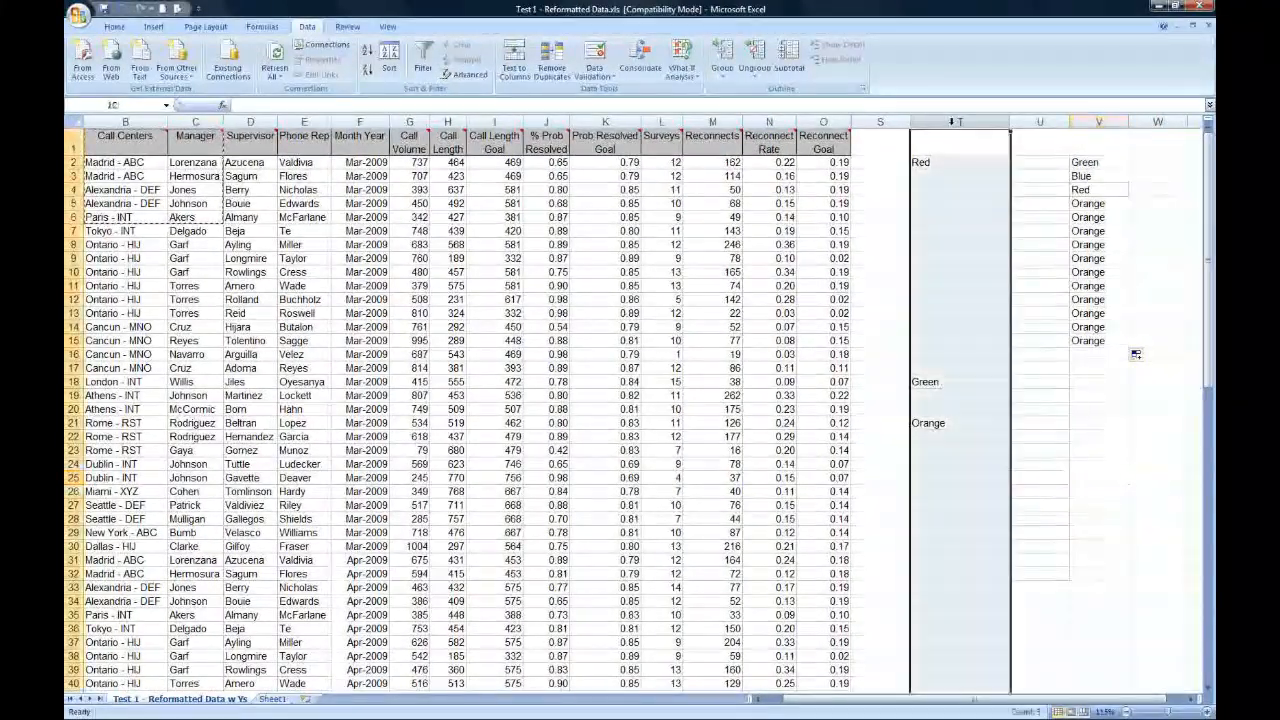
{"action": "left_click_drag", "start_coordinate": [958, 121], "coordinate": [1098, 121]}
{"action": "right_click", "coordinate": [1044, 123]}
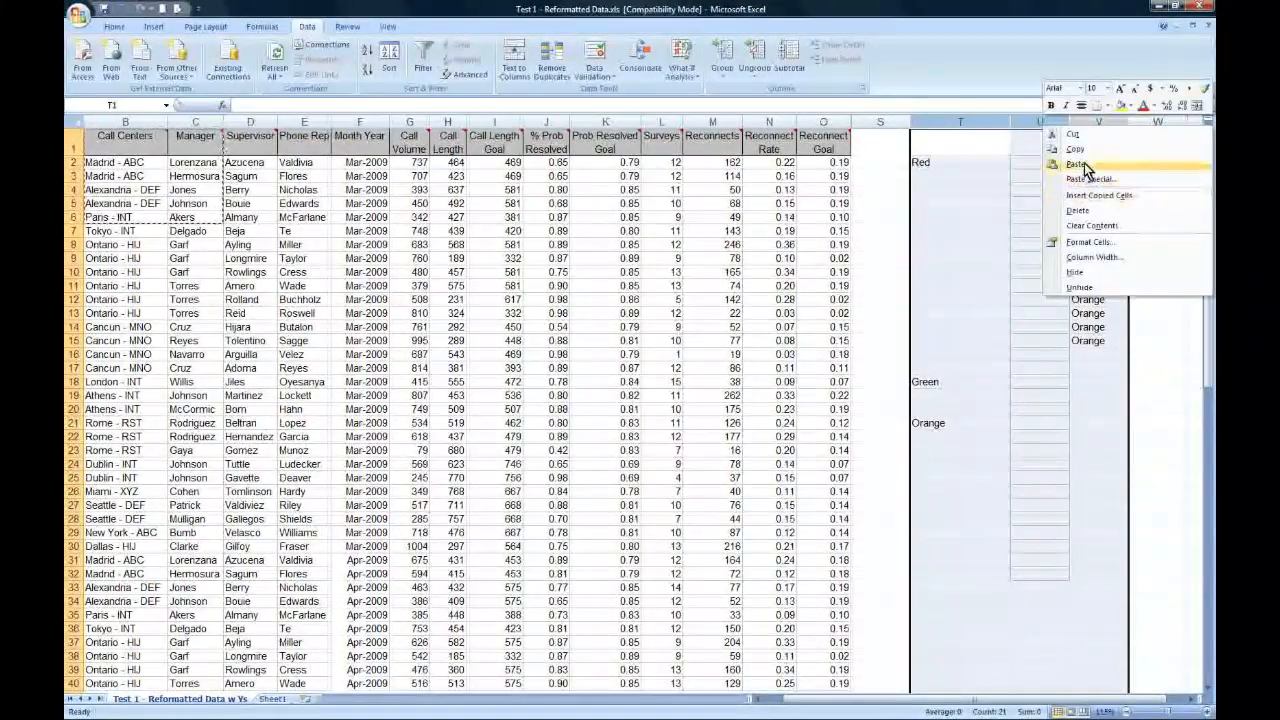
{"action": "left_click", "coordinate": [1077, 210]}
- Copy the range A1:C6 with the VP over Centers, Call Centers and Manager columns
{"action": "left_click", "coordinate": [147, 203]}
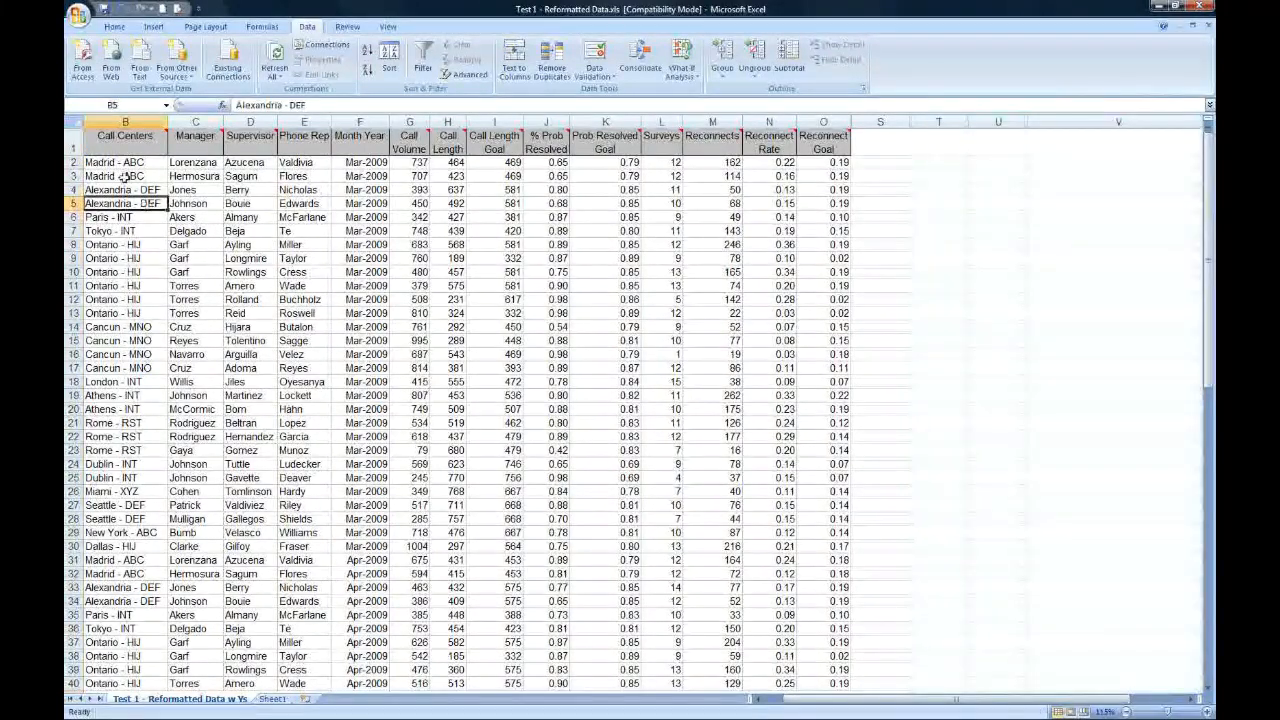
{"action": "key", "text": "ctrl+Home"}
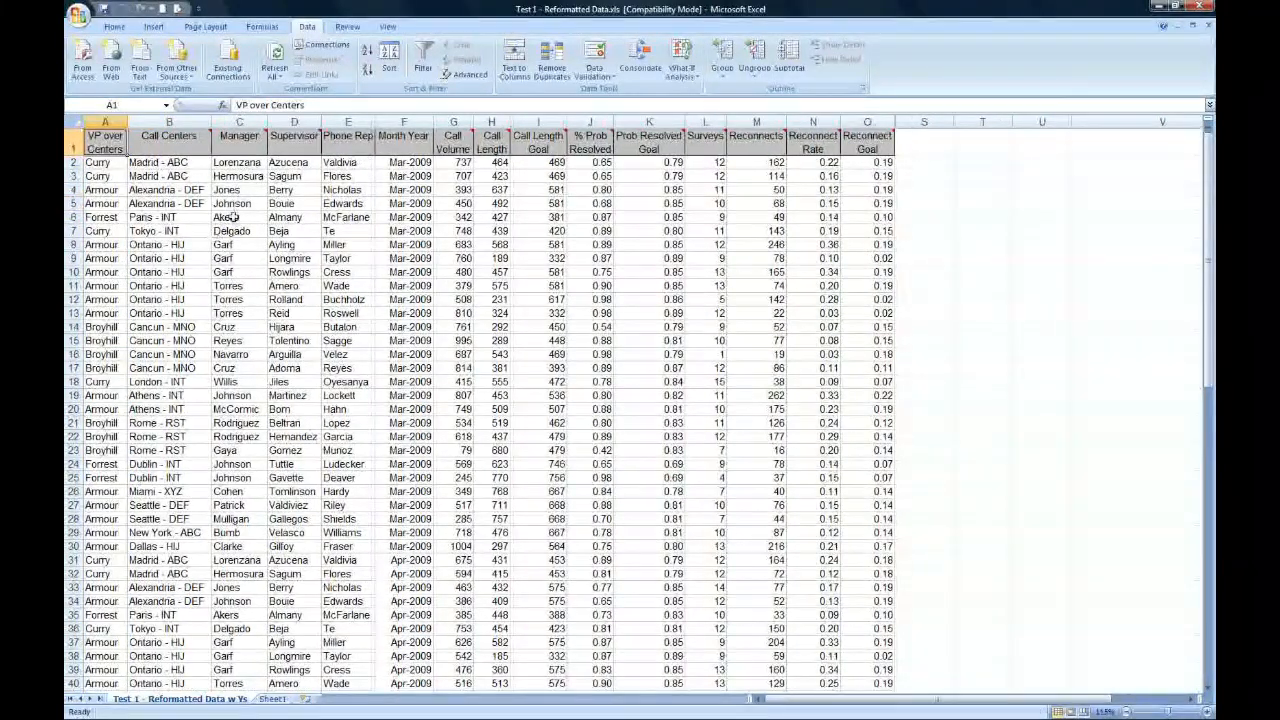
{"action": "left_click", "coordinate": [231, 217], "text": "shift"}
{"action": "right_click", "coordinate": [226, 194]}
{"action": "left_click", "coordinate": [270, 221]}
- Paste the copied range at T4 using Paste Special with Transpose
{"action": "left_click", "coordinate": [982, 189]}
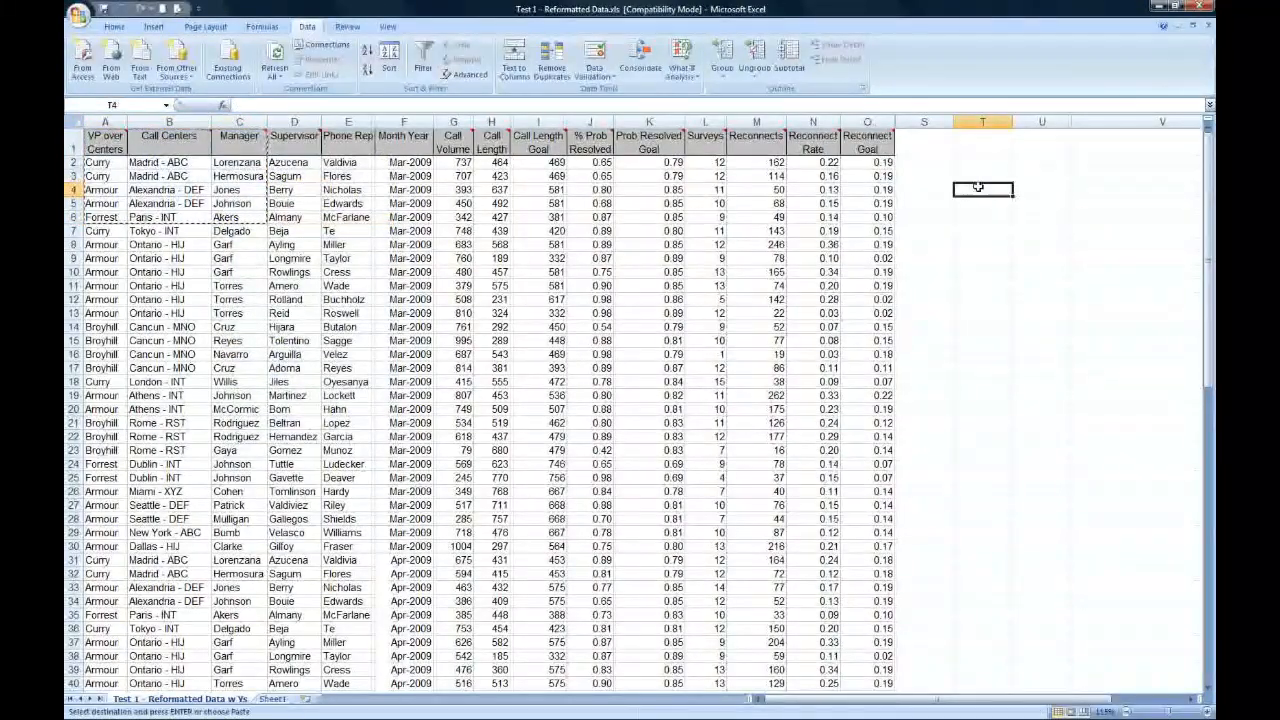
{"action": "right_click", "coordinate": [978, 187]}
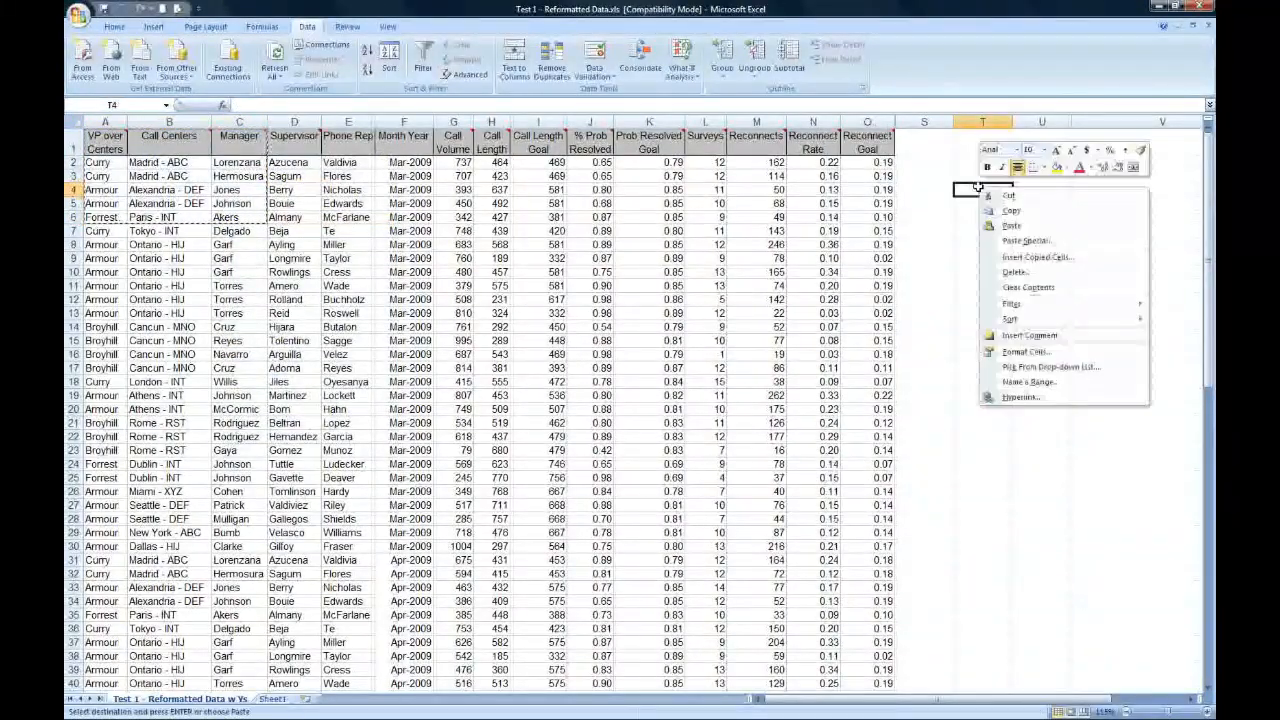
{"action": "left_click", "coordinate": [1027, 247]}
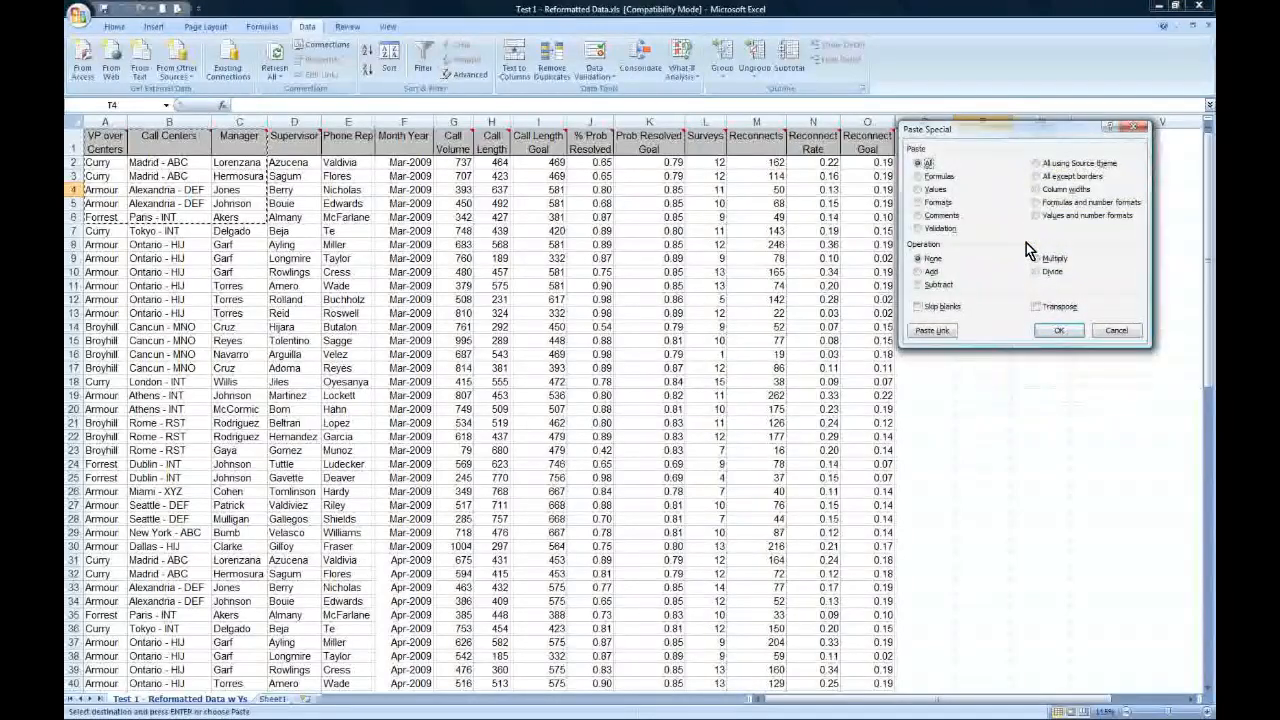
{"action": "left_click", "coordinate": [1038, 308]}
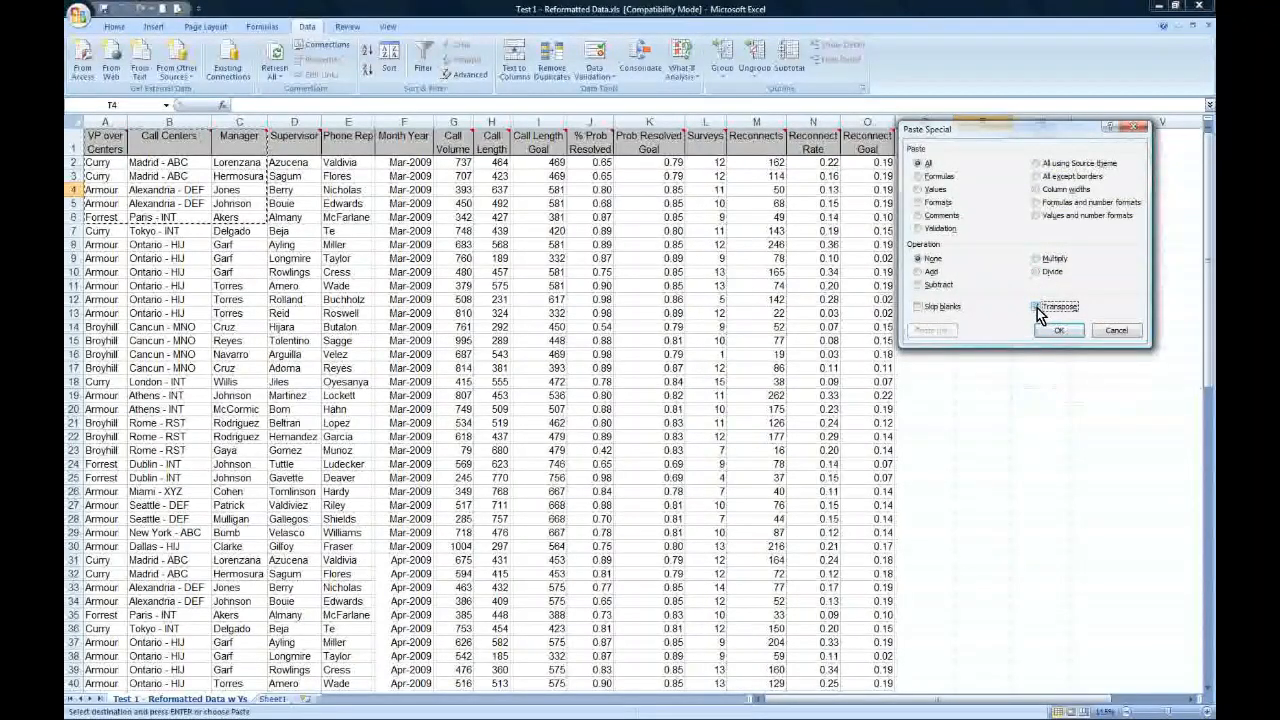
{"action": "left_click", "coordinate": [1064, 330]}
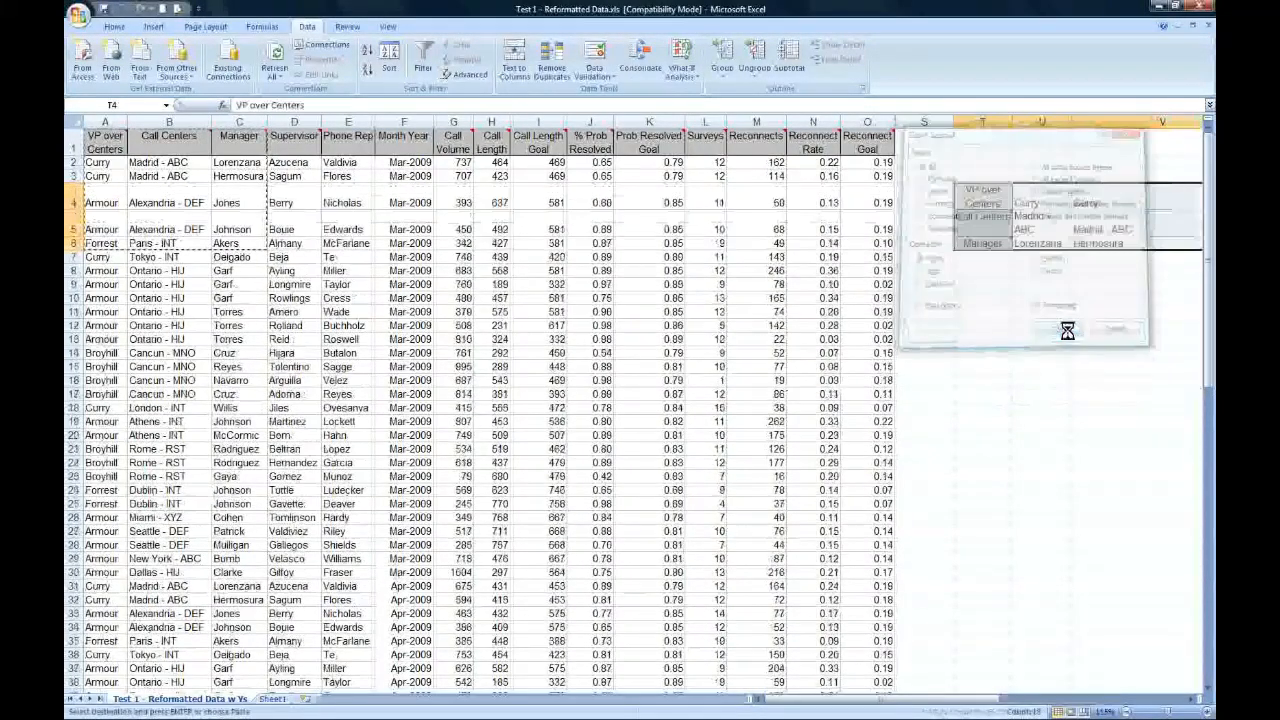
- Narrow columns V through Y to about the width of column U and select the transposed VP values in U4:Y4
{"action": "left_click_drag", "start_coordinate": [1197, 706], "coordinate": [1197, 706]}
{"action": "left_click_drag", "start_coordinate": [443, 139], "coordinate": [968, 130]}
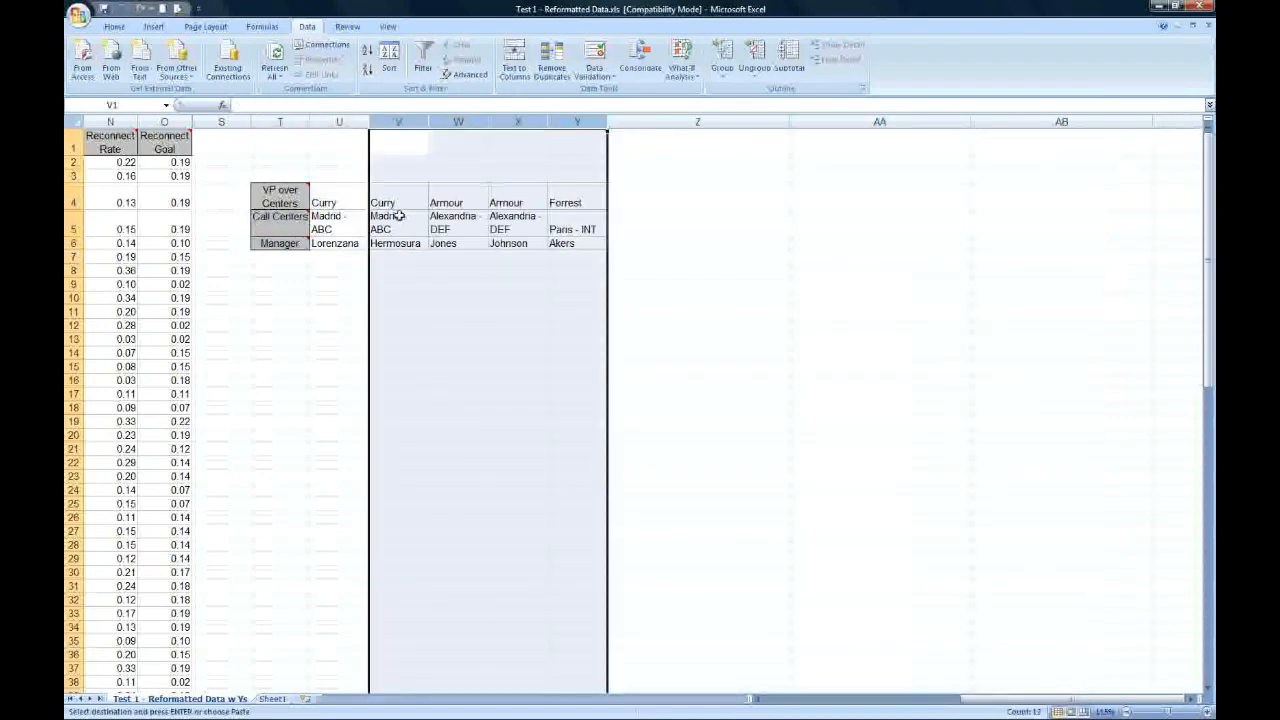
{"action": "left_click", "coordinate": [284, 191]}
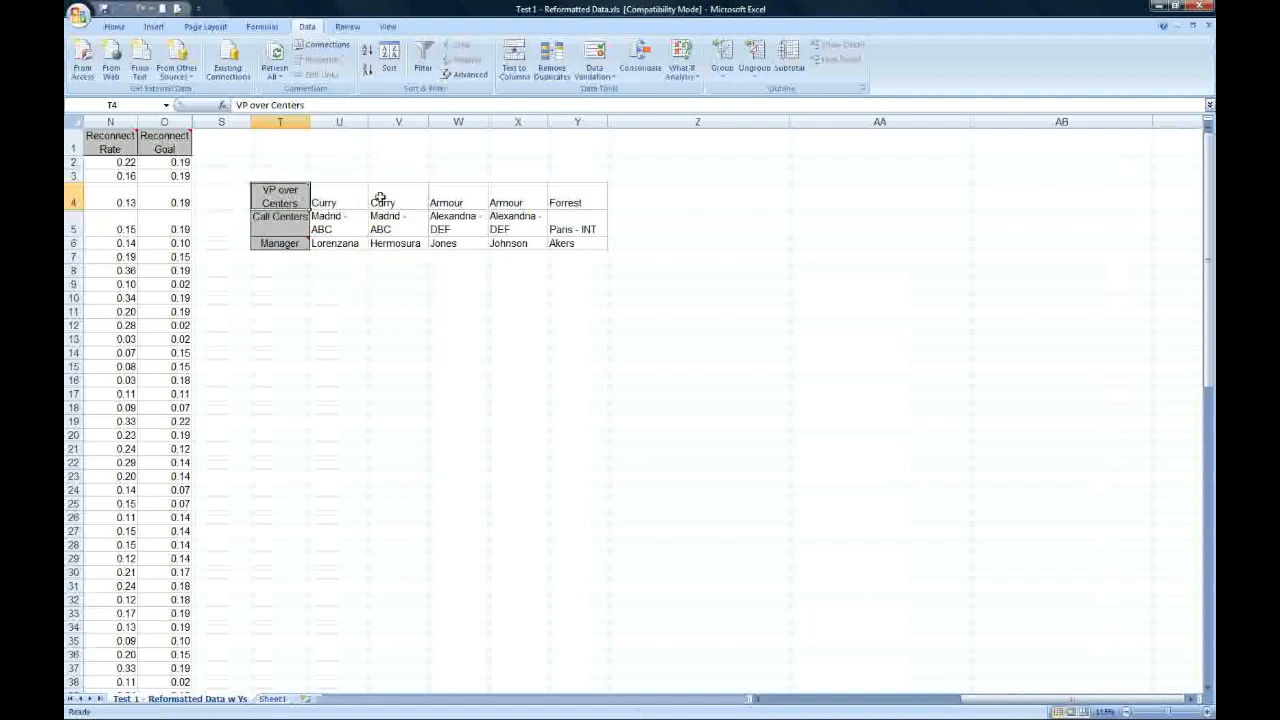
{"action": "left_click_drag", "start_coordinate": [329, 202], "coordinate": [576, 203]}
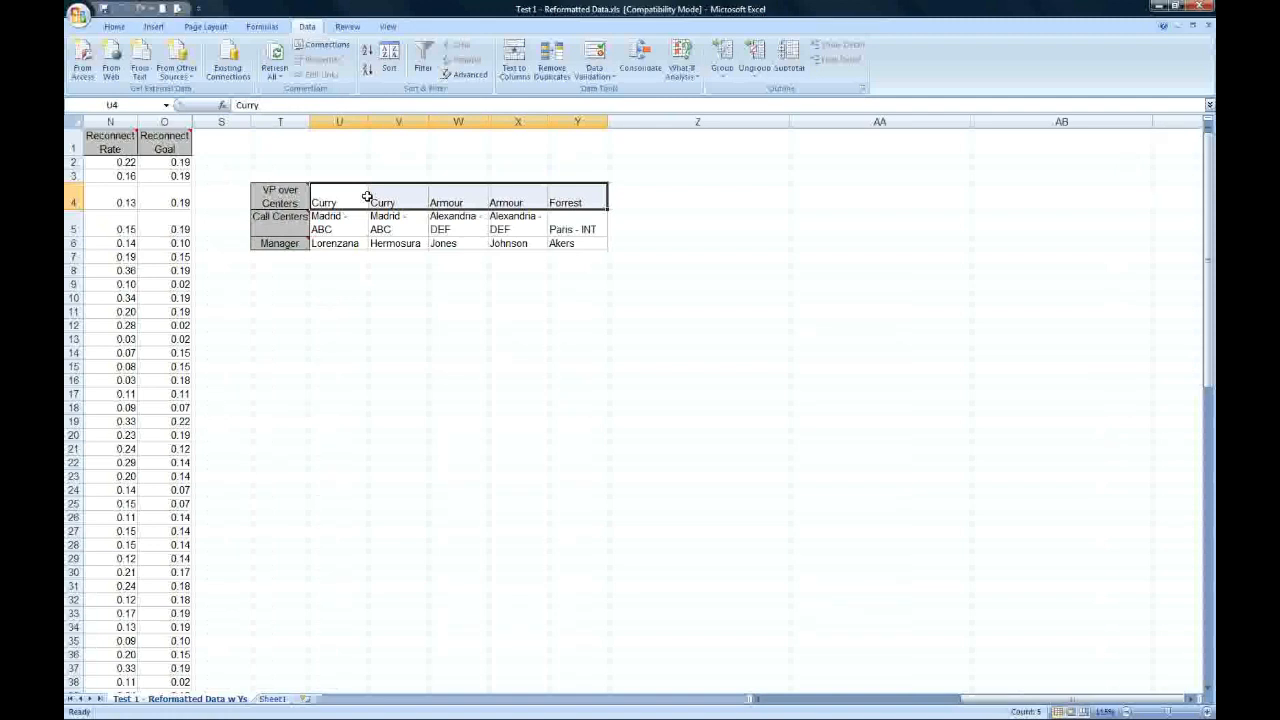
- Copy the transposed table T4:Y6 and paste it at T9 using Paste Special with Transpose
{"action": "left_click_drag", "start_coordinate": [298, 205], "coordinate": [561, 246]}
{"action": "key", "text": "ctrl+c"}
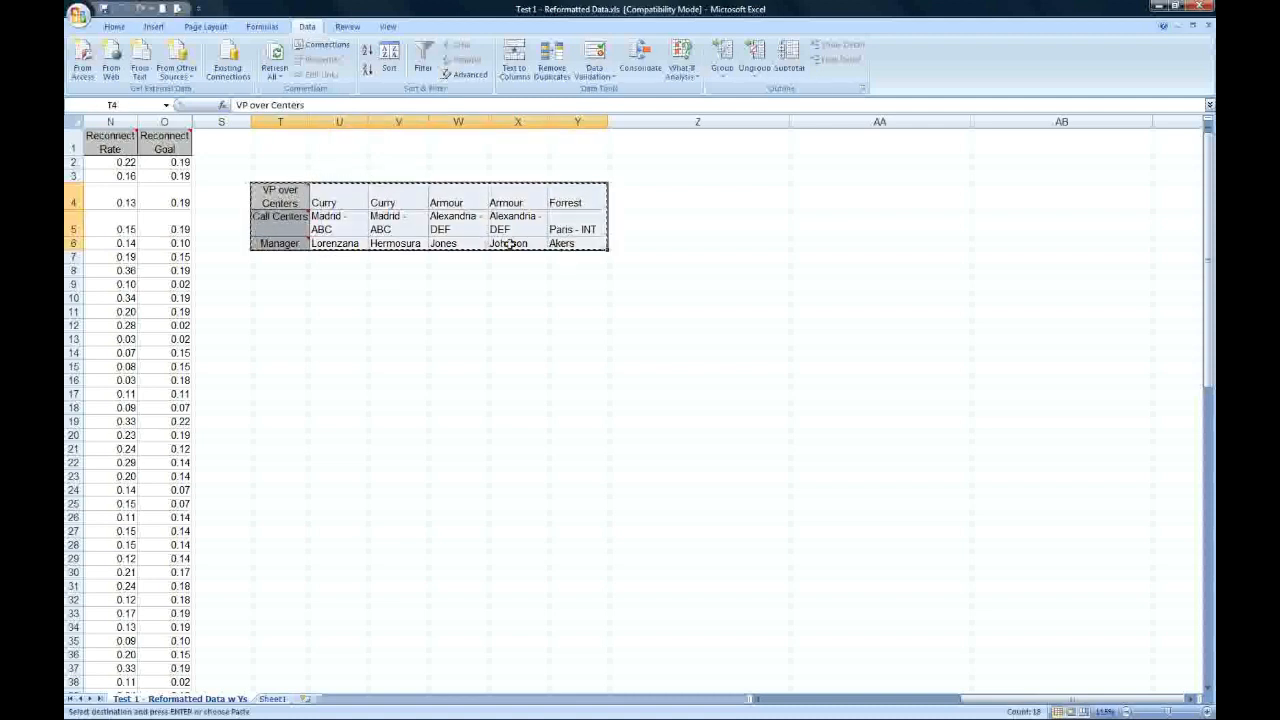
{"action": "left_click", "coordinate": [286, 284]}
{"action": "right_click", "coordinate": [286, 284]}
{"action": "left_click", "coordinate": [323, 337]}
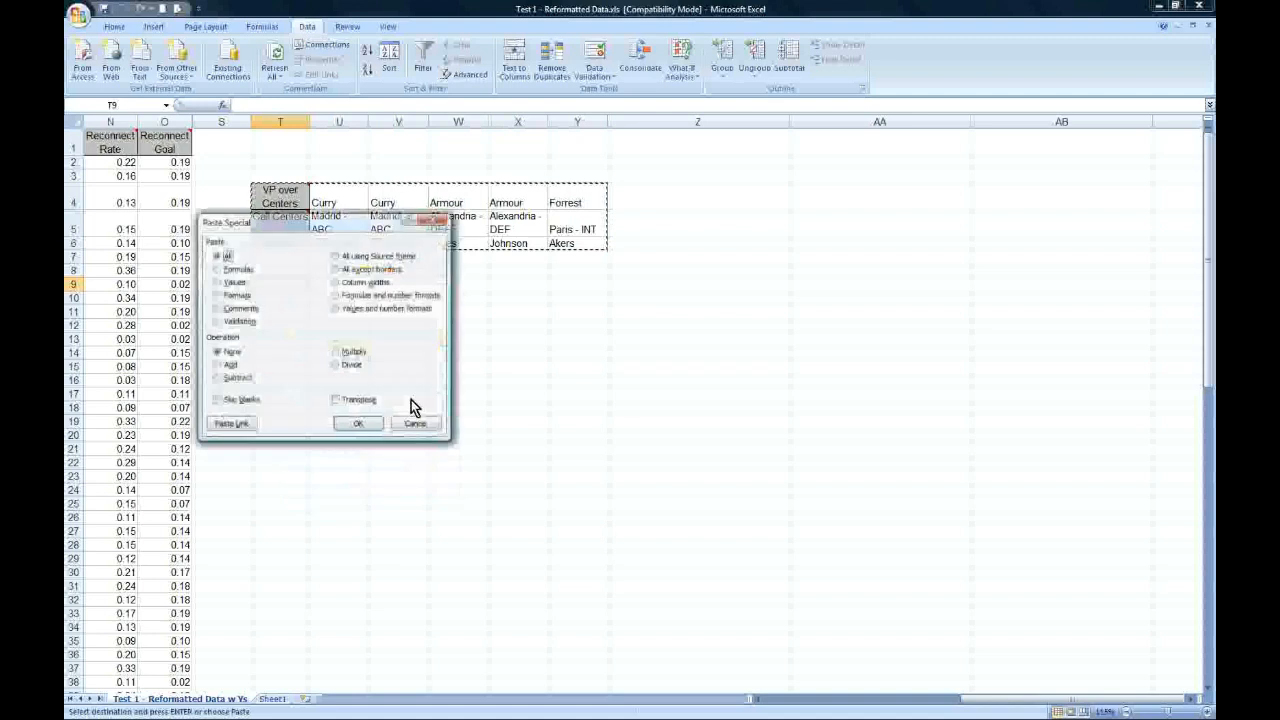
{"action": "left_click", "coordinate": [372, 401]}
{"action": "left_click", "coordinate": [366, 424]}
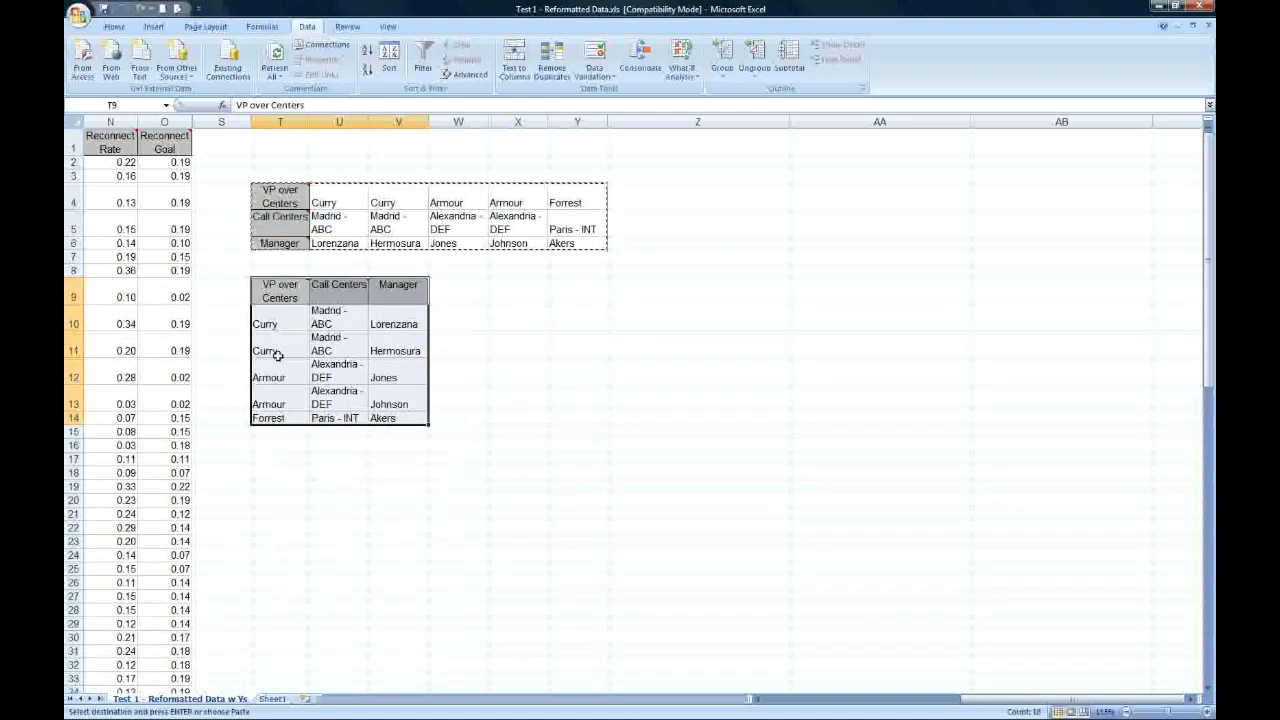